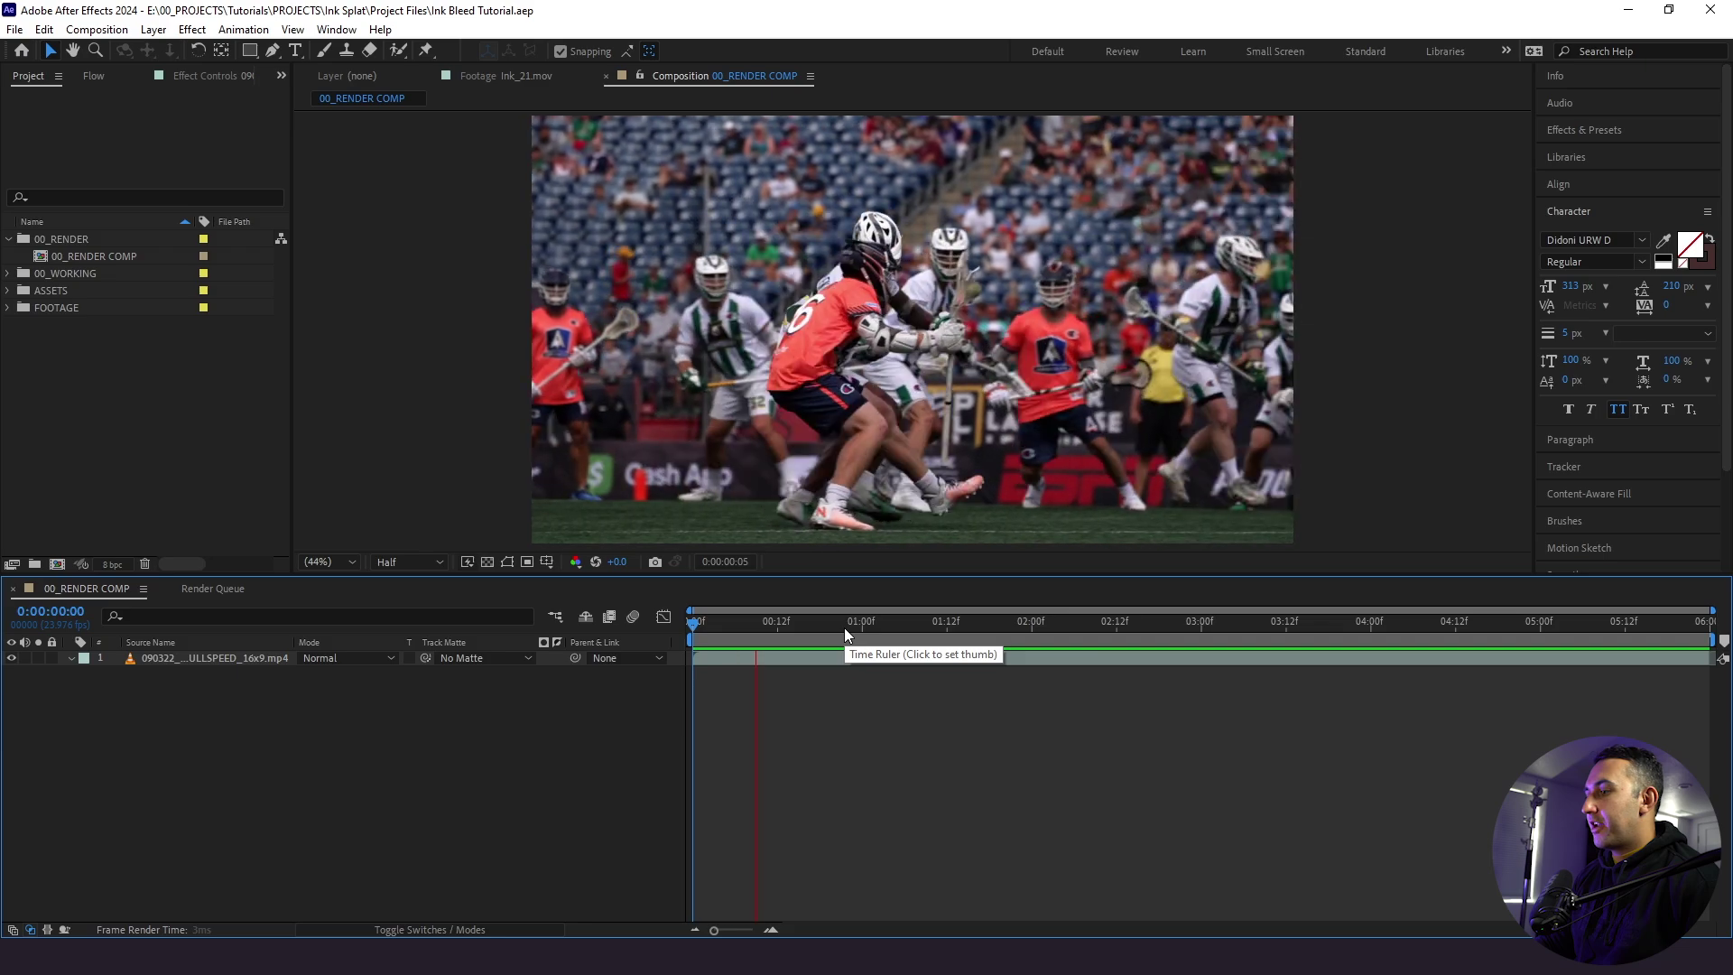
- Scrub the timeline to 0:00:01:16, where the #26 player should freeze
{"action": "mouse_move", "coordinate": [960, 624]}
{"action": "left_mouse_down"}
{"action": "mouse_move", "coordinate": [944, 634]}
{"action": "mouse_move", "coordinate": [977, 633]}
{"action": "left_mouse_up"}
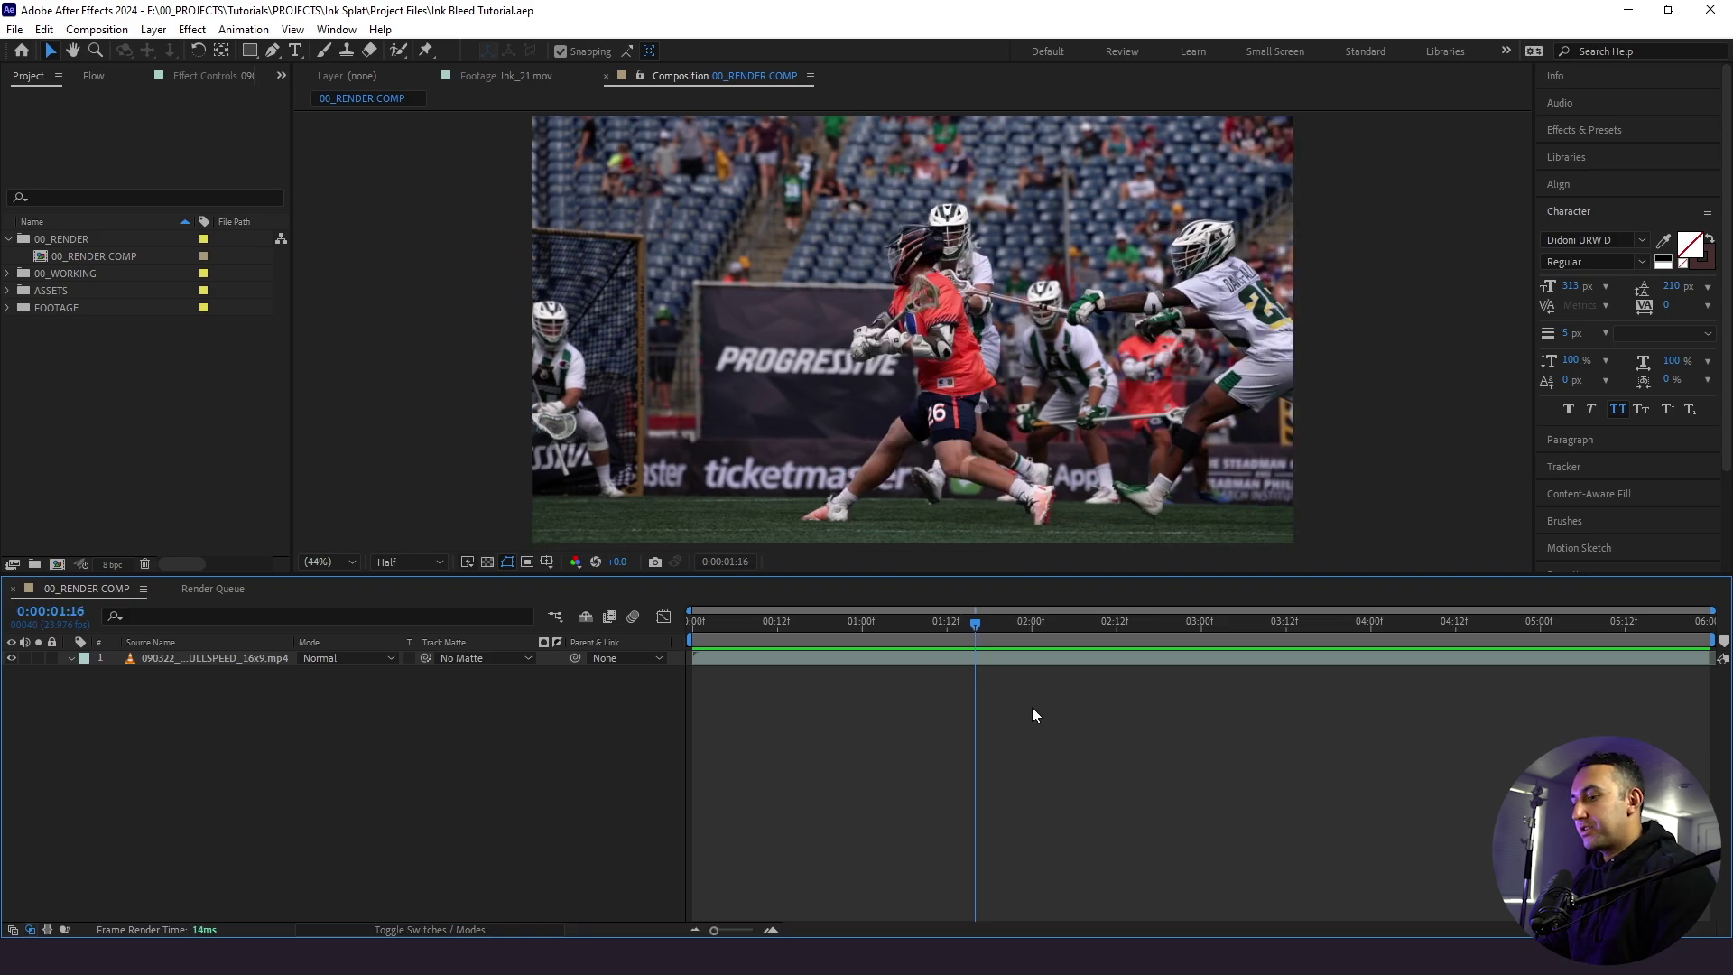
- Add a composition marker at 1:16, split the lacrosse clip there and duplicate the second half
{"action": "key", "text": "KP_Multiply"}
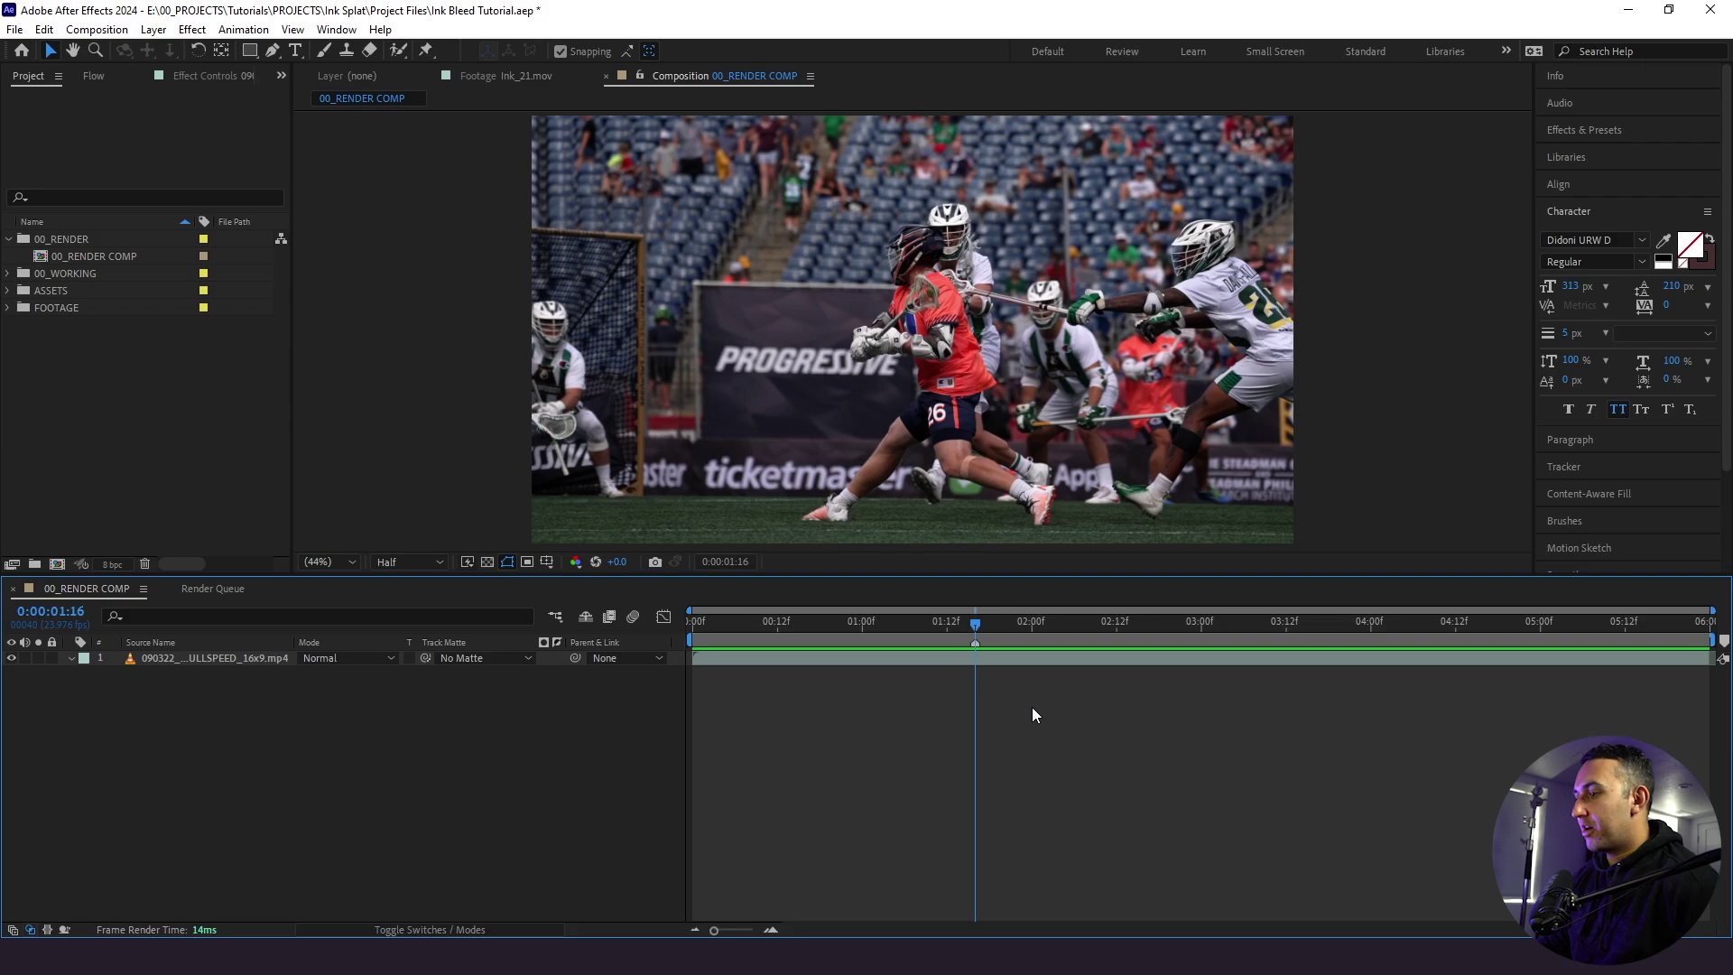
{"action": "left_click", "coordinate": [1024, 659]}
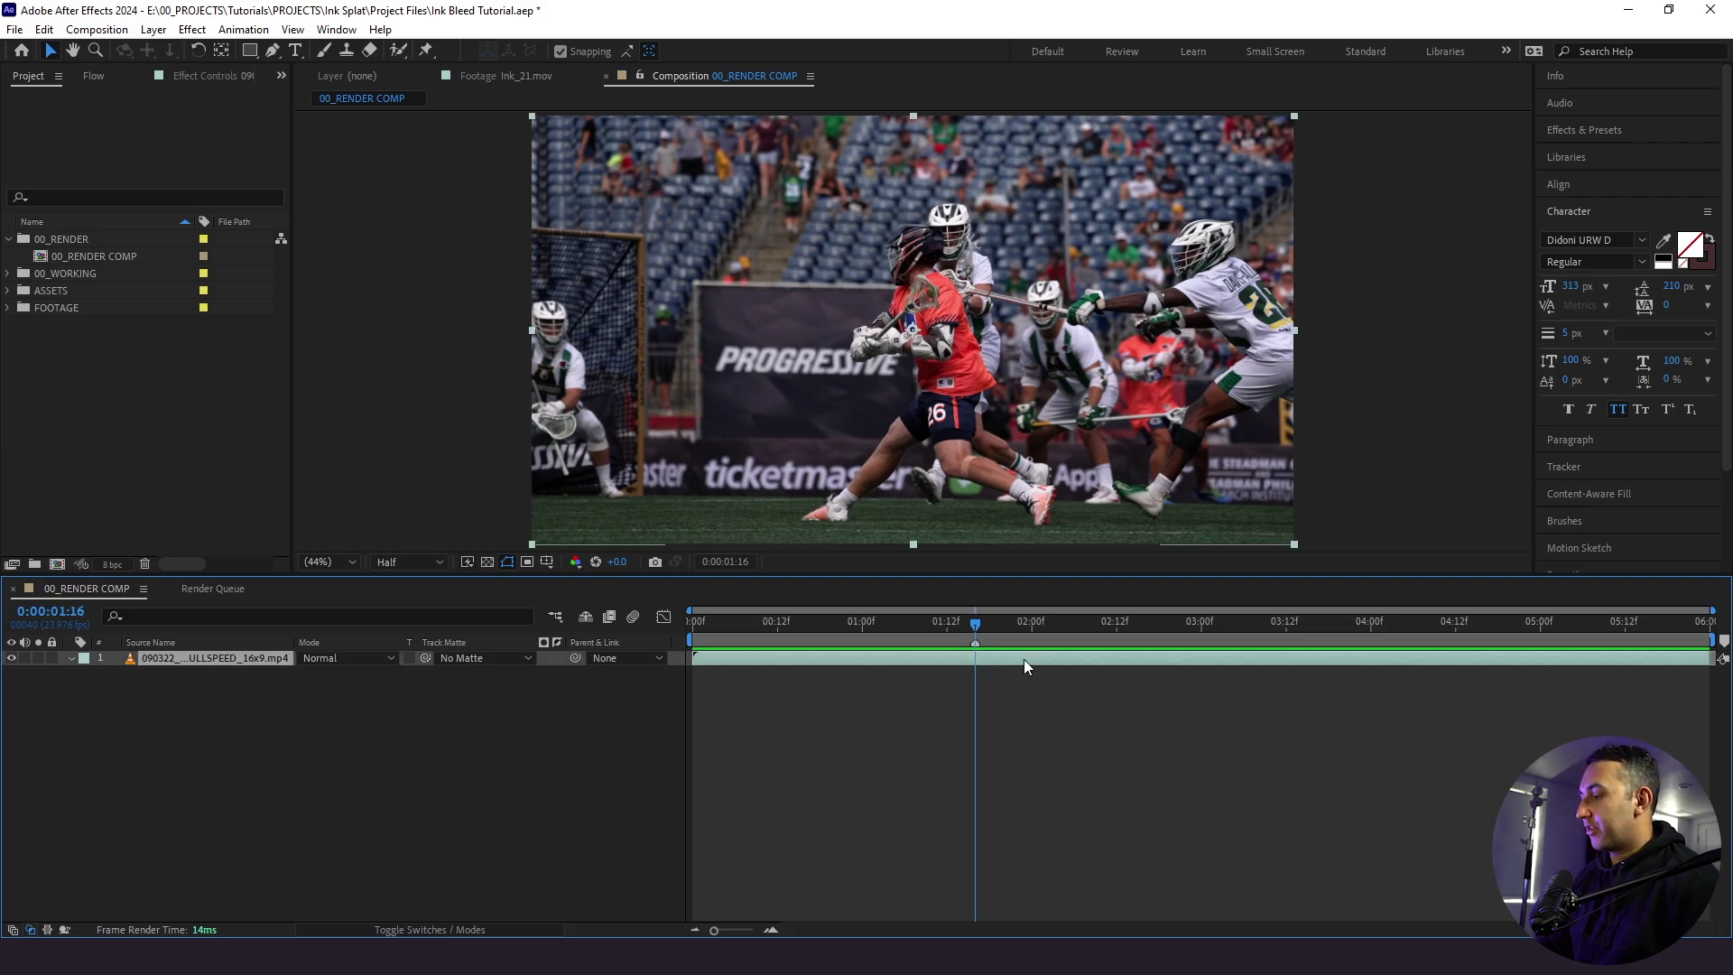
{"action": "key", "text": "ctrl+shift+d"}
{"action": "left_click", "coordinate": [951, 696]}
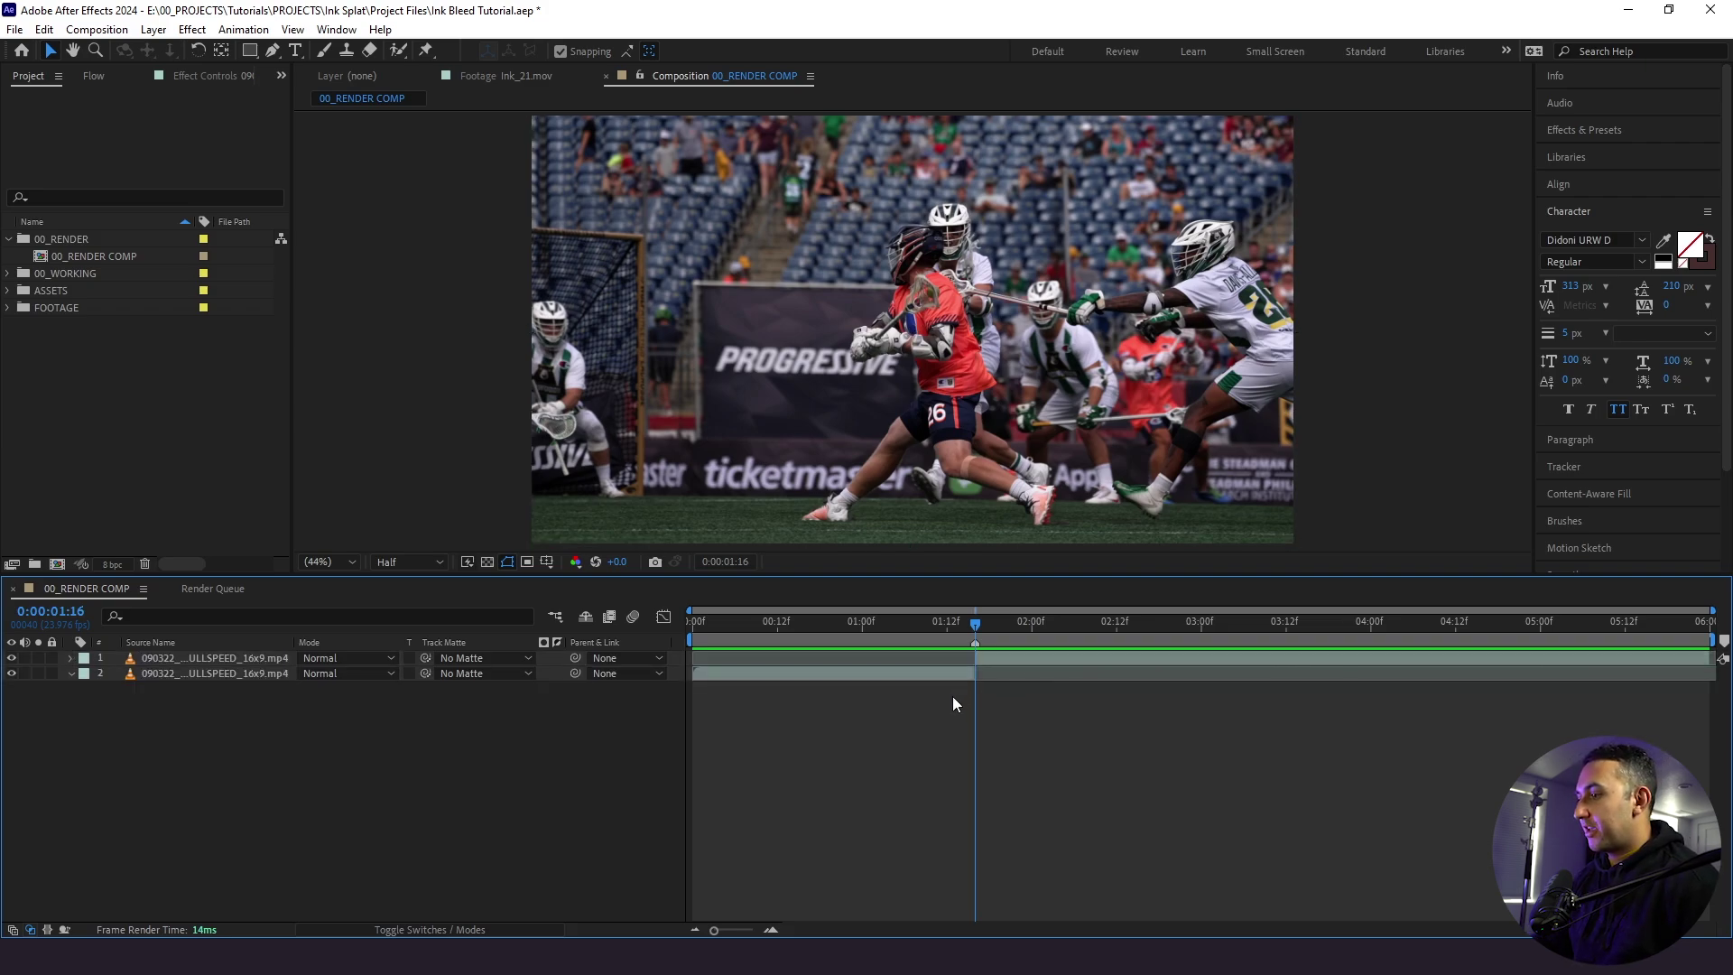
{"action": "left_click", "coordinate": [925, 677]}
{"action": "key", "text": "ctrl+d"}
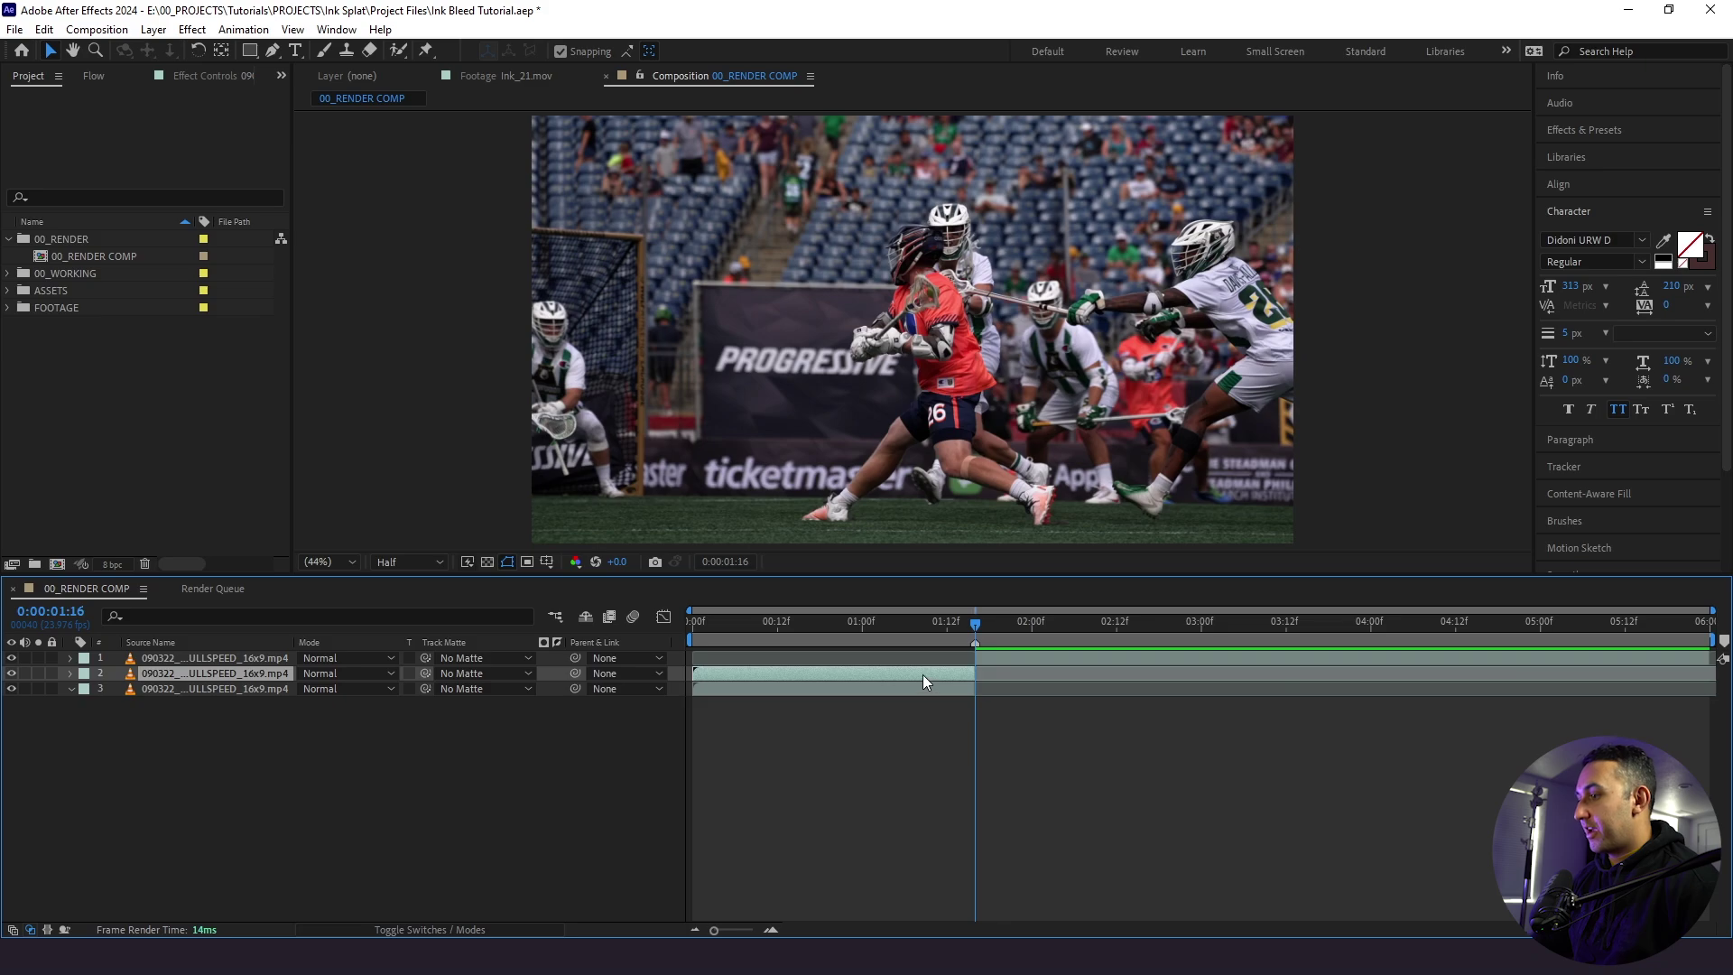
- Freeze the duplicate on the 1:16 frame and push the resumed footage later behind it
{"action": "right_click", "coordinate": [922, 677]}
{"action": "mouse_move", "coordinate": [970, 238]}
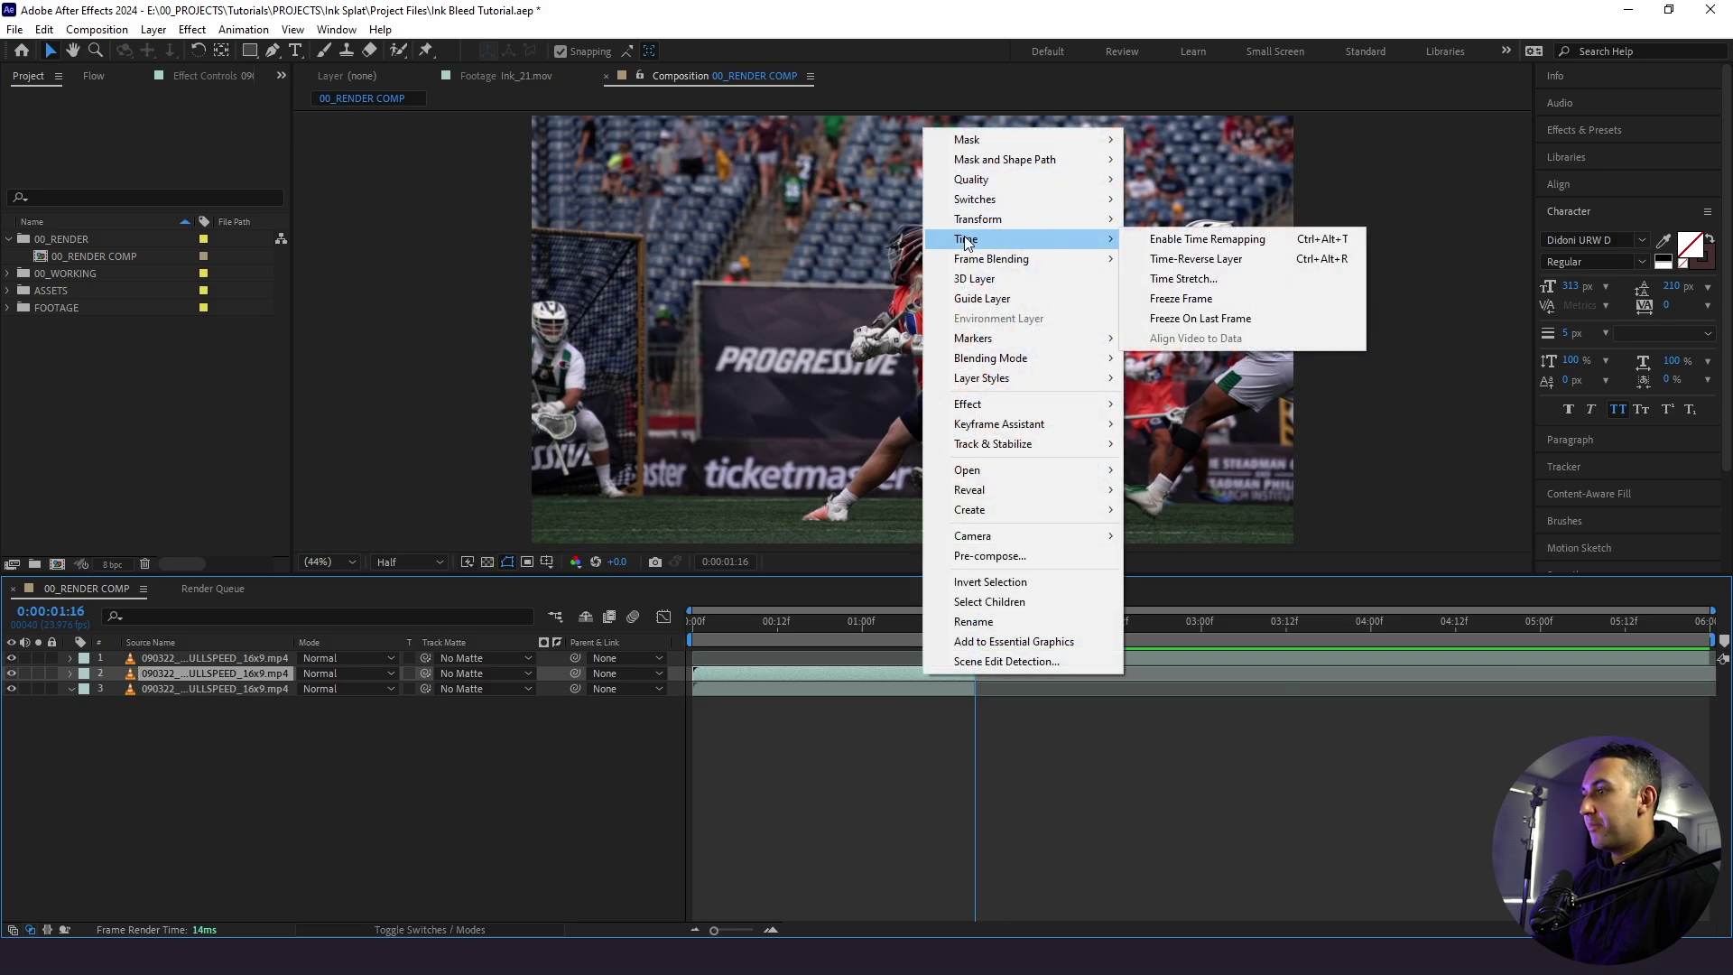
{"action": "left_click", "coordinate": [1184, 299]}
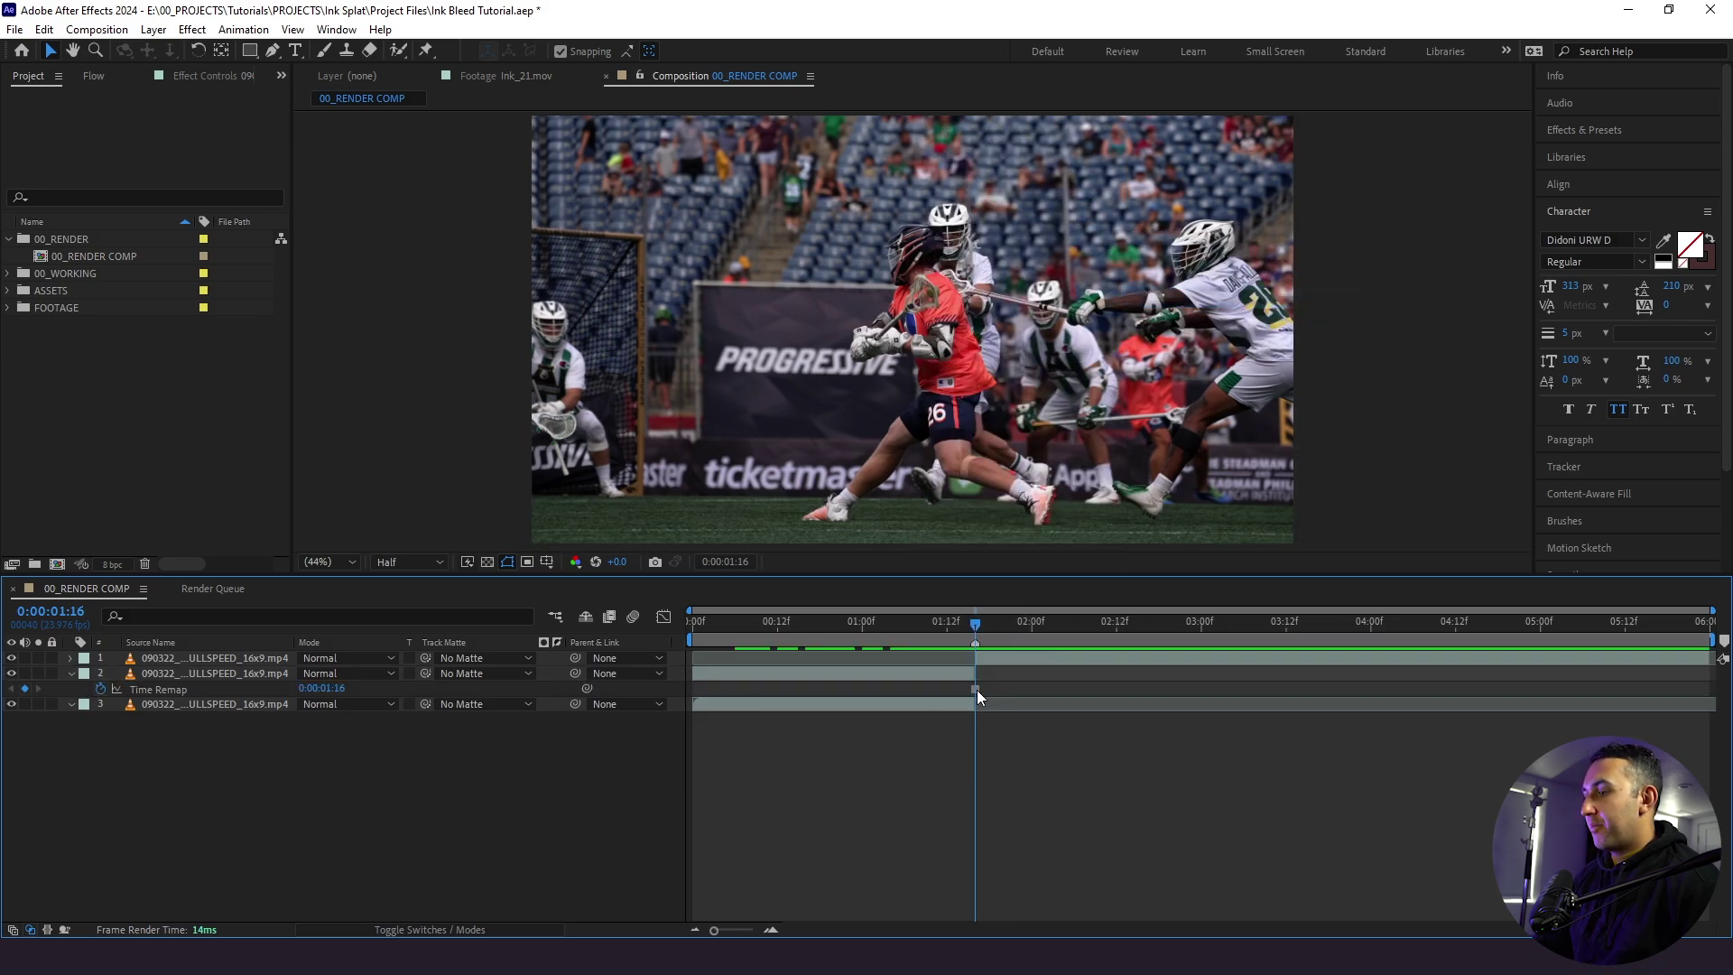
{"action": "left_click_drag", "start_coordinate": [1029, 658], "coordinate": [1329, 665]}
{"action": "left_click_drag", "start_coordinate": [782, 674], "coordinate": [1069, 670]}
- Review around the freeze, extend the freeze frame and close the gap before the resumed footage
{"action": "left_click", "coordinate": [928, 643]}
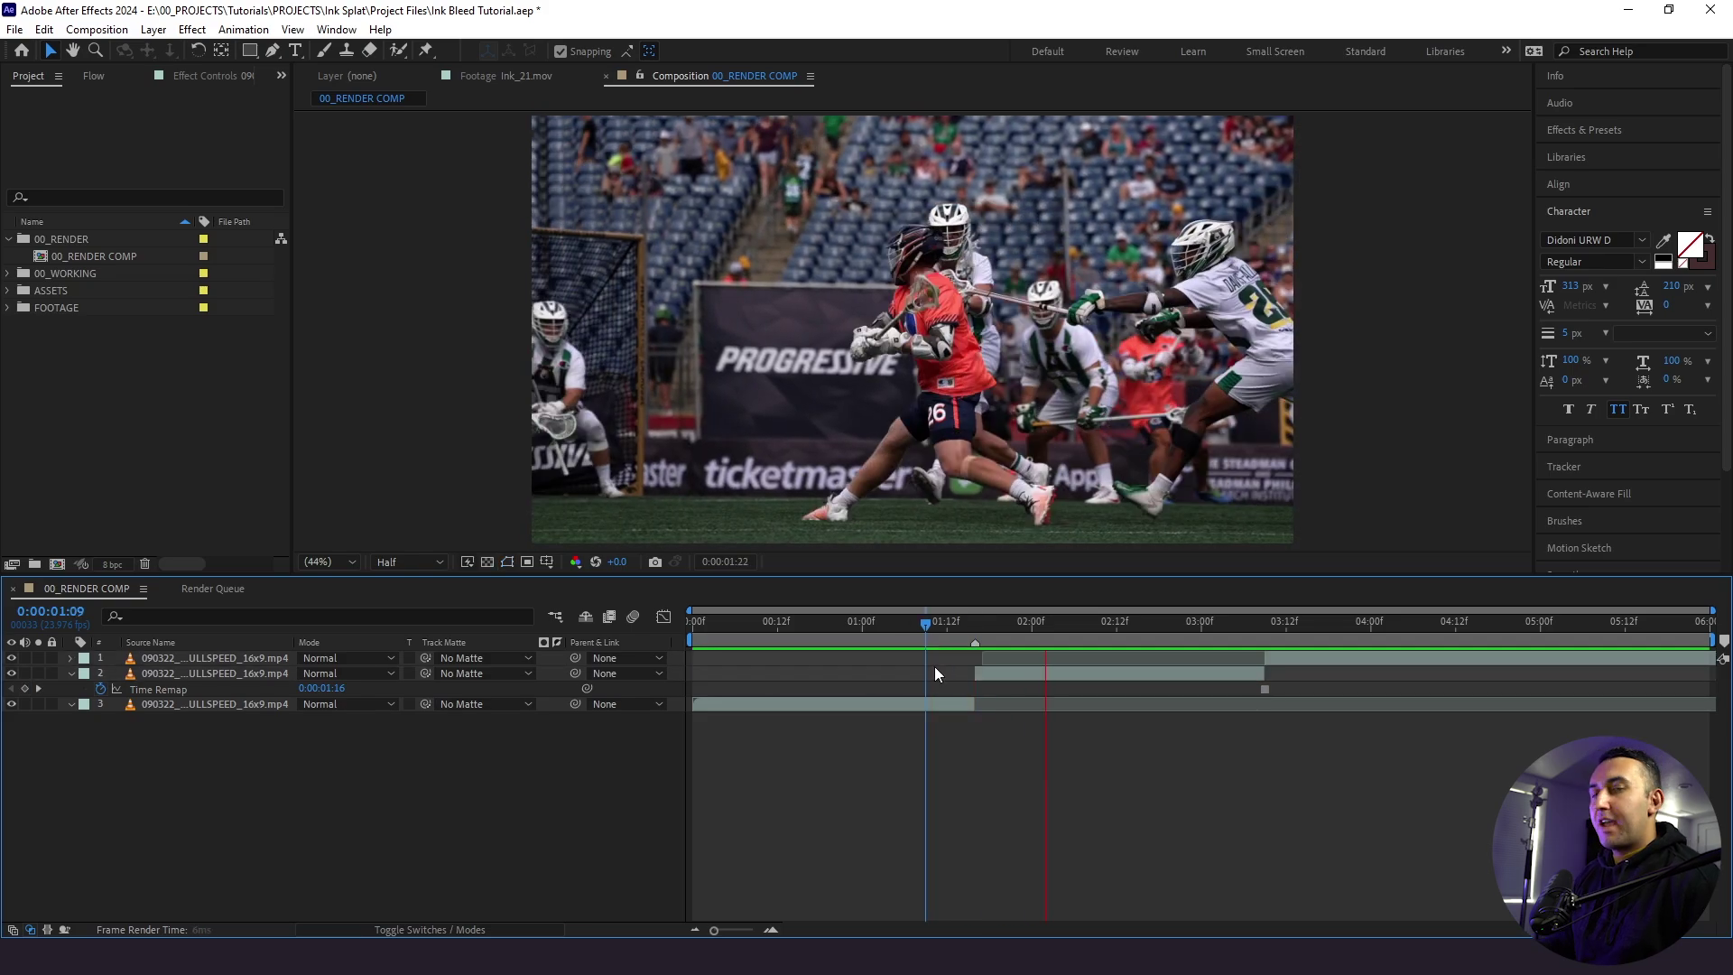
{"action": "left_click_drag", "start_coordinate": [928, 643], "coordinate": [1033, 620]}
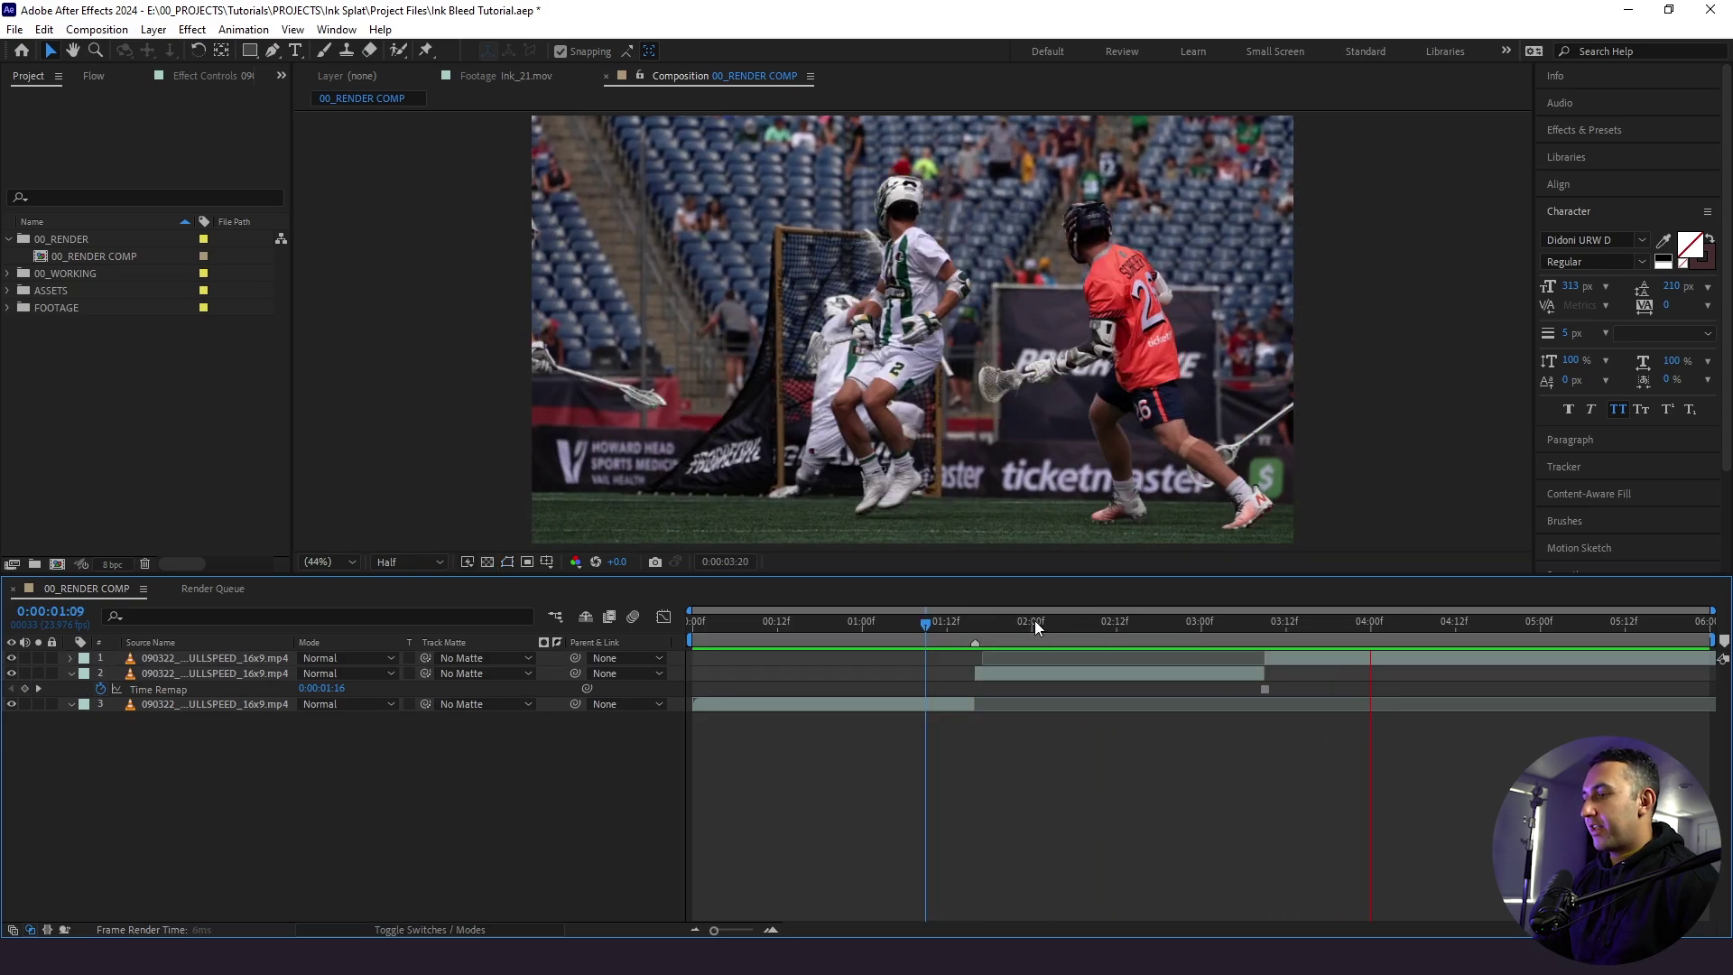
{"action": "left_click", "coordinate": [1058, 672]}
{"action": "left_click_drag", "start_coordinate": [1287, 658], "coordinate": [1357, 661]}
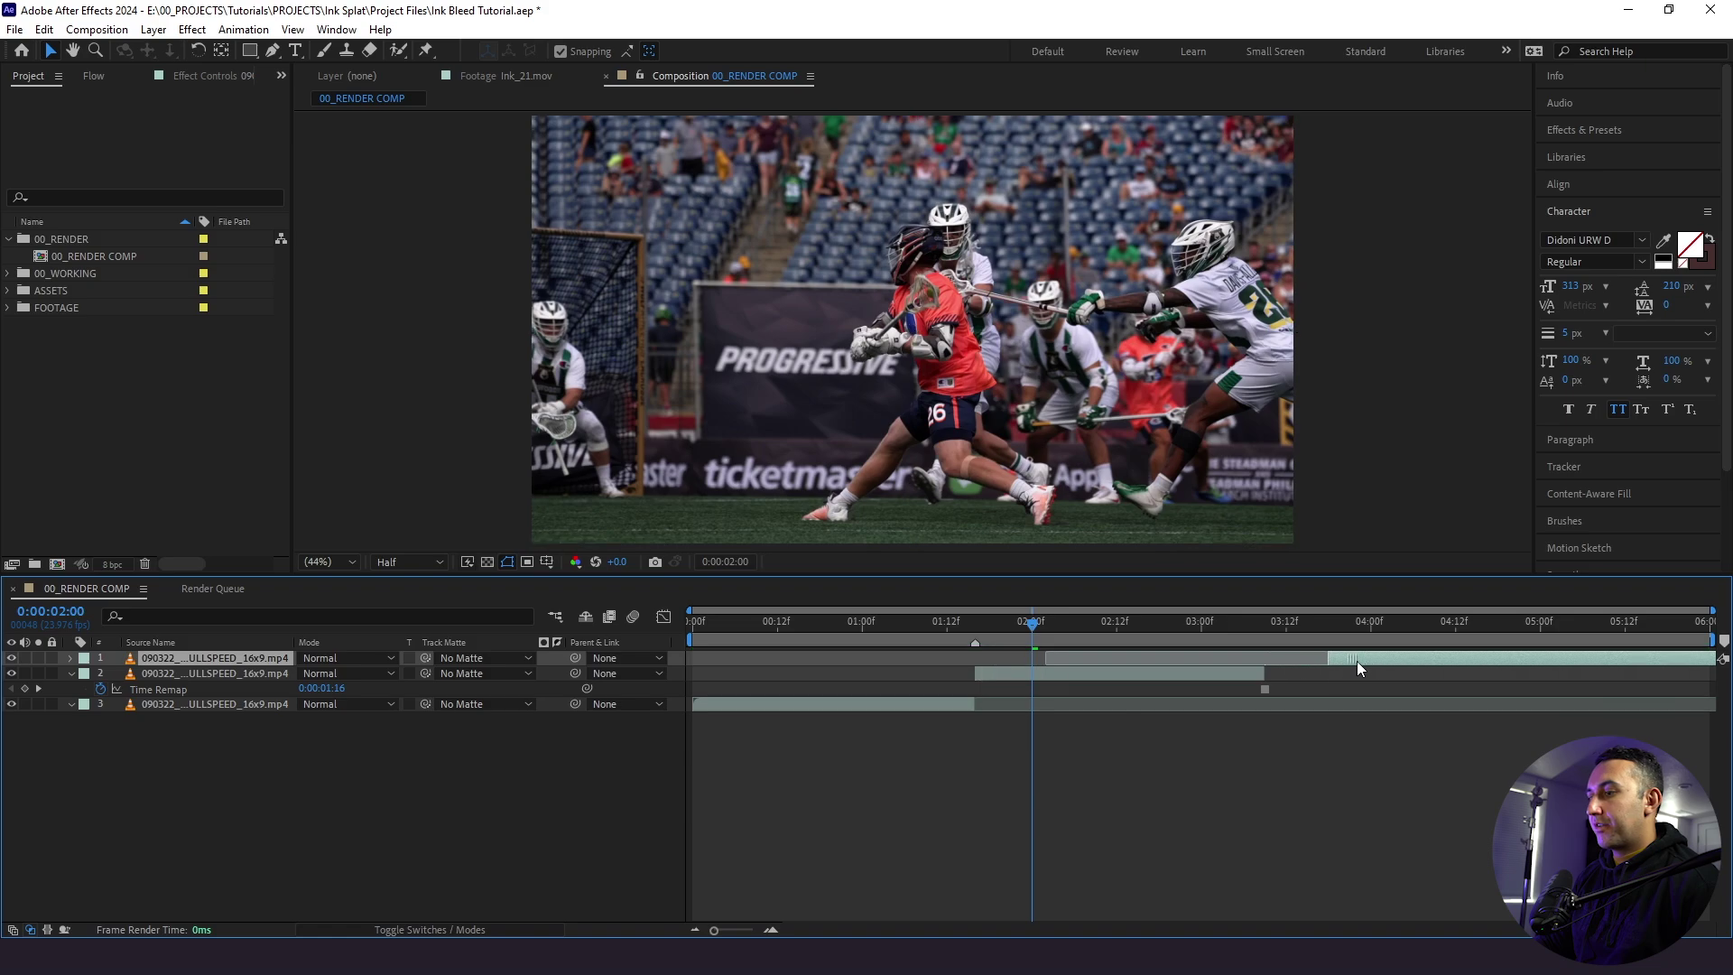
{"action": "left_click", "coordinate": [1260, 634]}
{"action": "left_click_drag", "start_coordinate": [1265, 673], "coordinate": [1367, 658]}
{"action": "left_click", "coordinate": [1299, 632]}
{"action": "left_click", "coordinate": [1061, 623]}
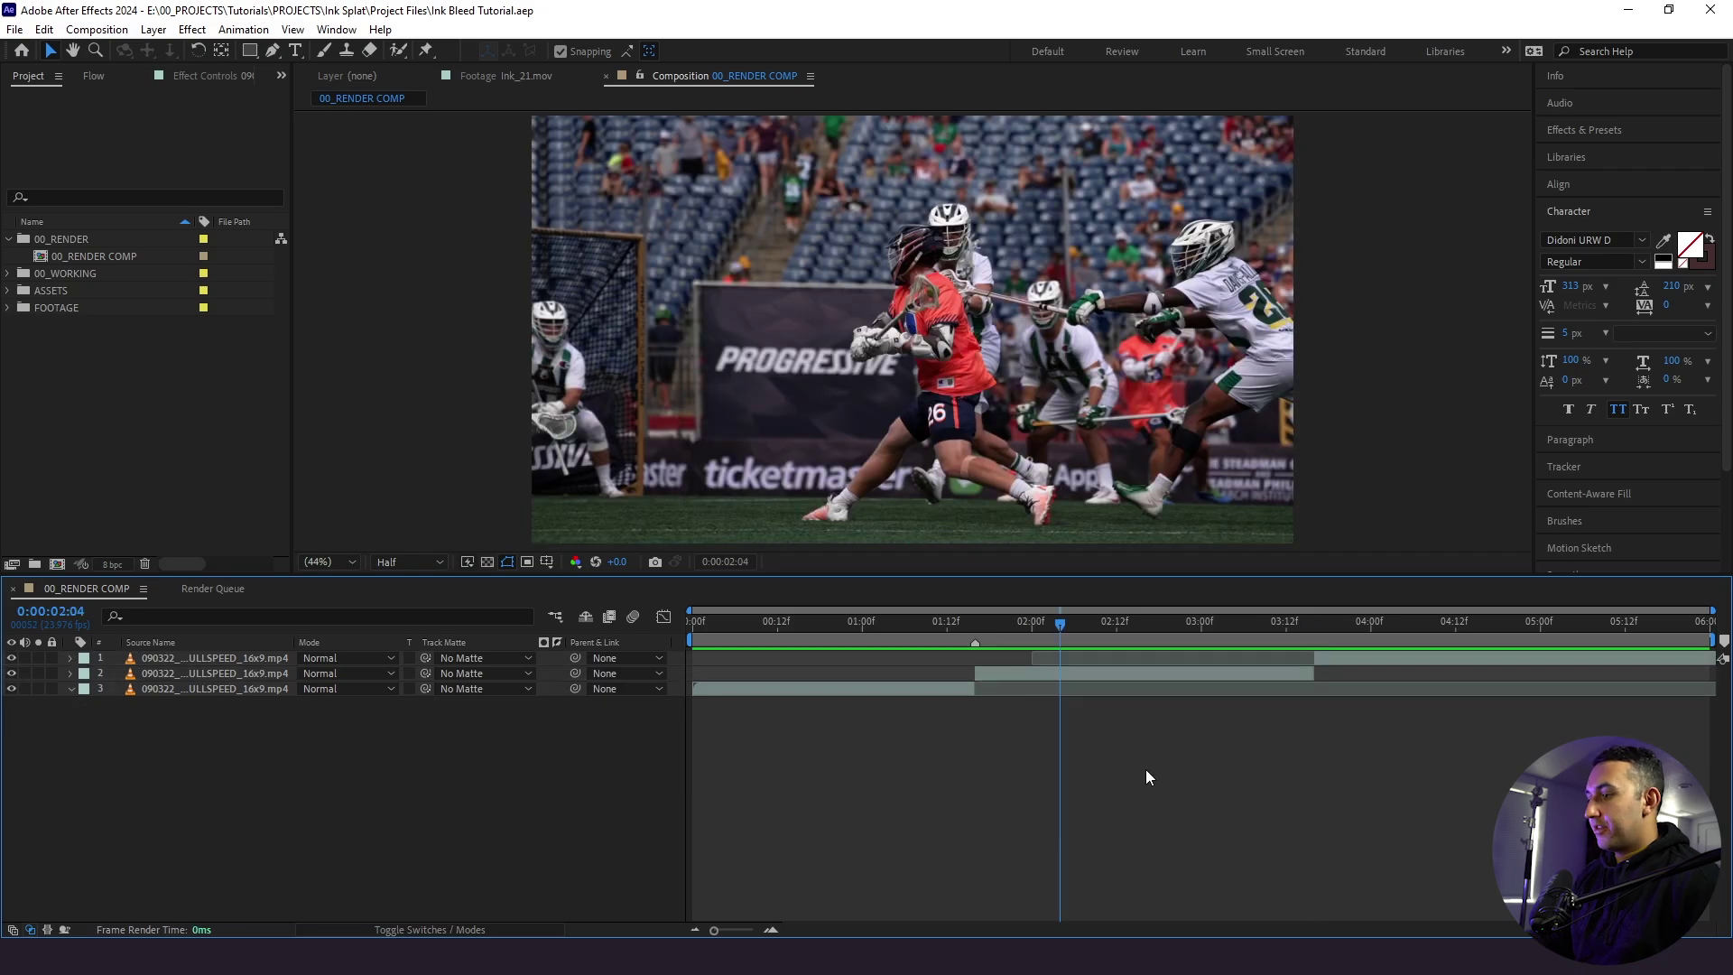
- Pre-compose the frozen layer into a new composition named 'WORKING COMP'
{"action": "right_click", "coordinate": [1074, 675]}
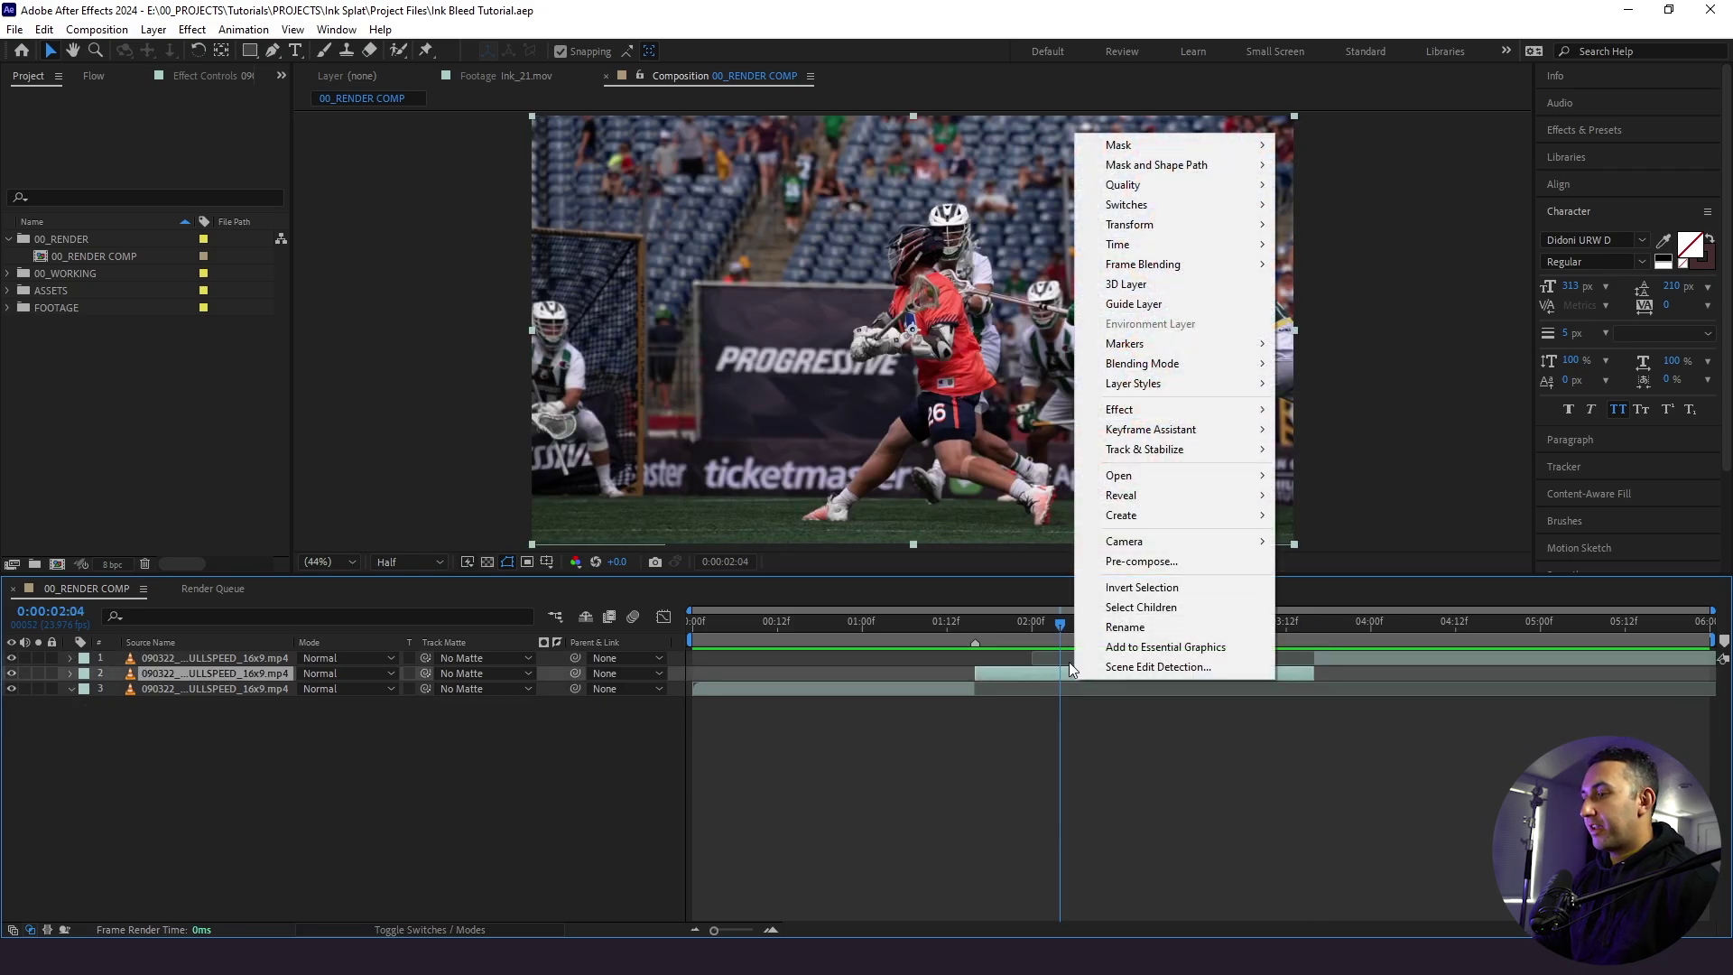
{"action": "left_click", "coordinate": [1130, 567]}
{"action": "key", "text": "Caps_Lock"}
{"action": "type", "text": "WORK"}
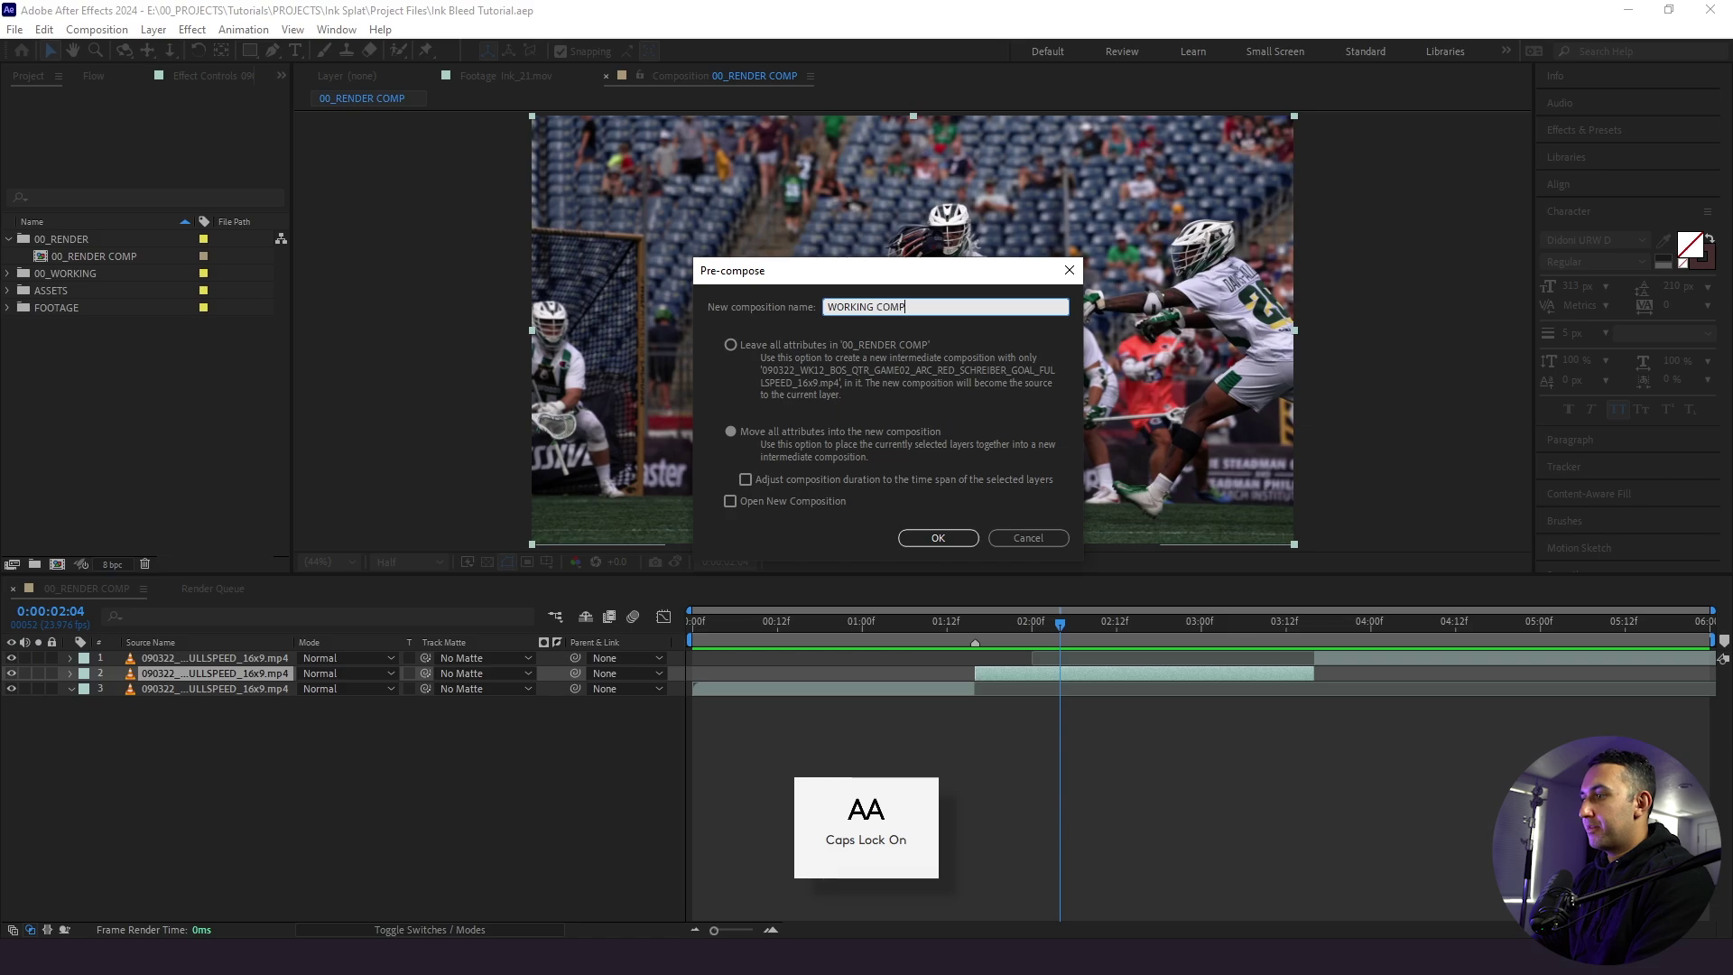
{"action": "type", "text": "ING COMP"}
{"action": "key", "text": "Return"}
{"action": "key", "text": "Caps_Lock"}
- Open WORKING COMP, set the work area to the layer's span and trim the comp to it
{"action": "double_click", "coordinate": [964, 670]}
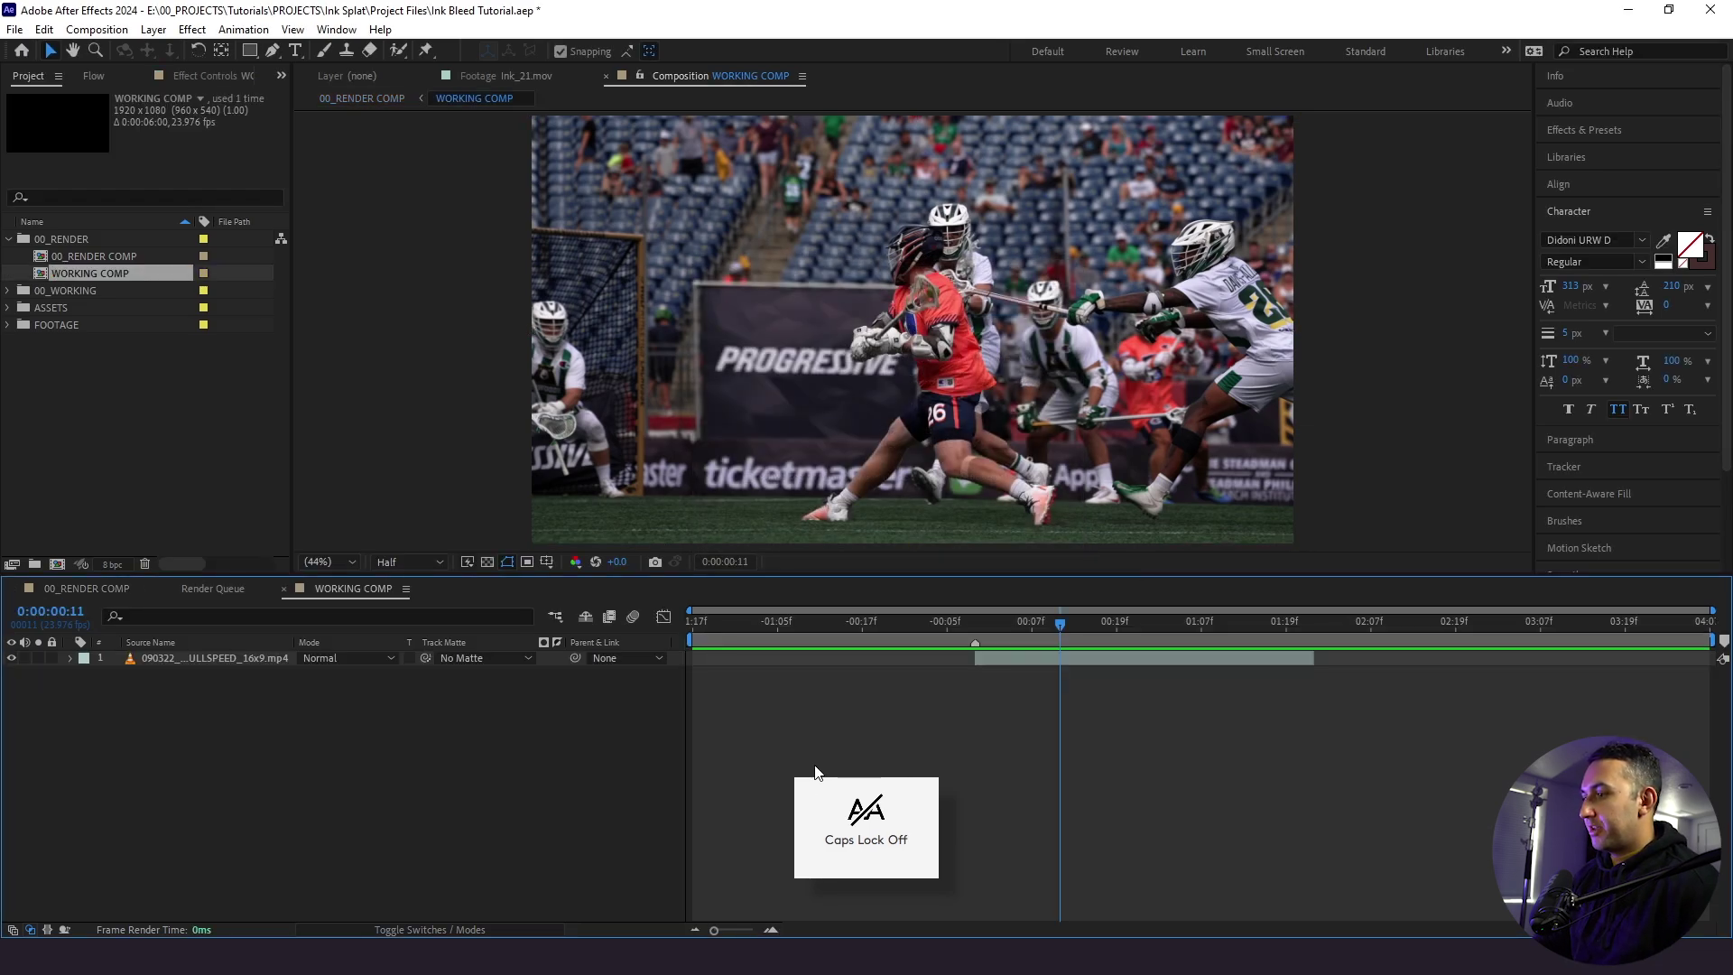
{"action": "left_click_drag", "start_coordinate": [702, 644], "coordinate": [958, 653]}
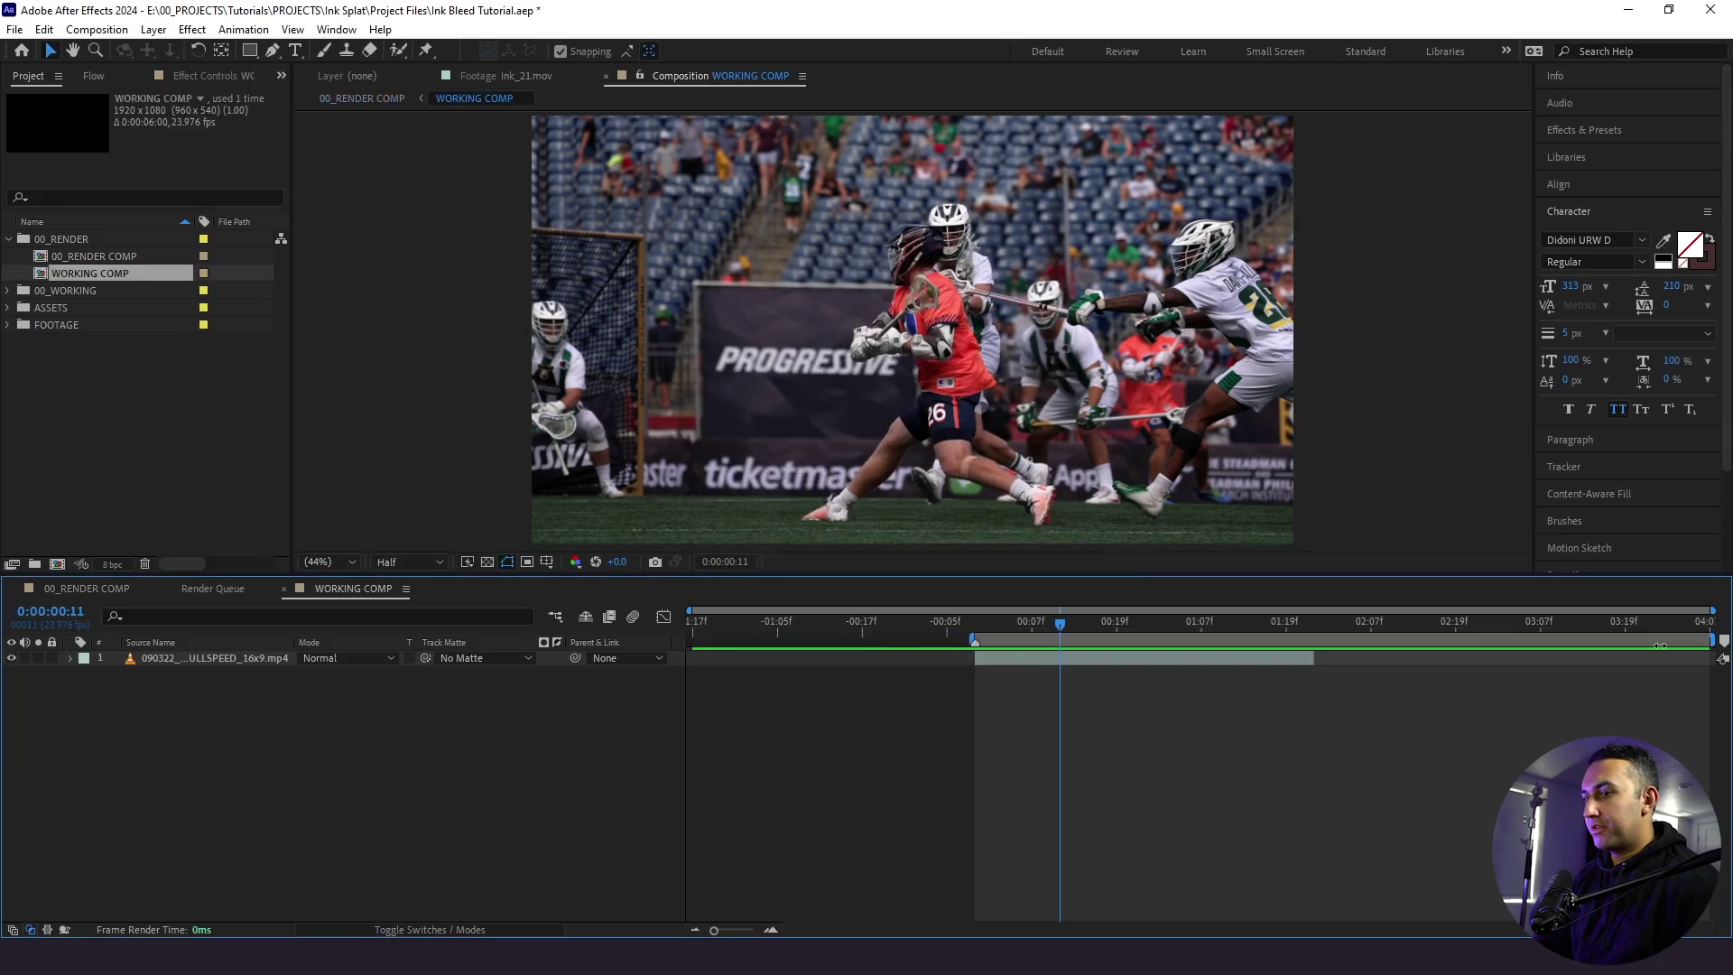
{"action": "left_click_drag", "start_coordinate": [1715, 643], "coordinate": [1316, 643]}
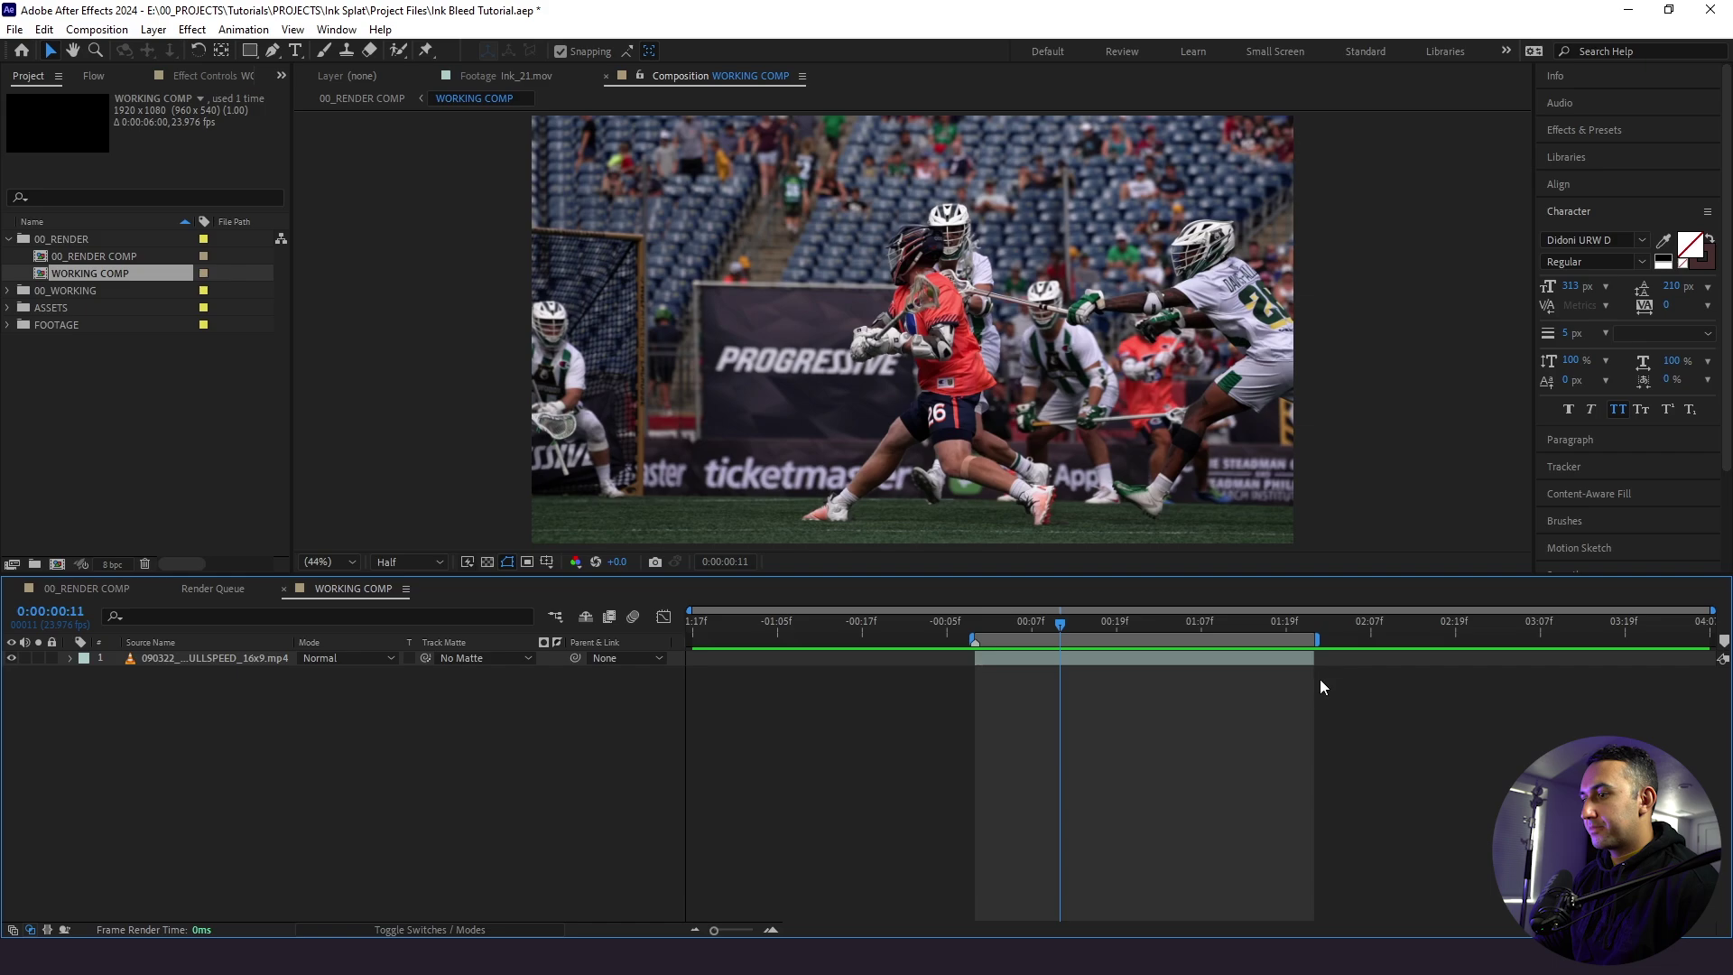
{"action": "right_click", "coordinate": [1253, 643]}
{"action": "left_click", "coordinate": [1291, 695]}
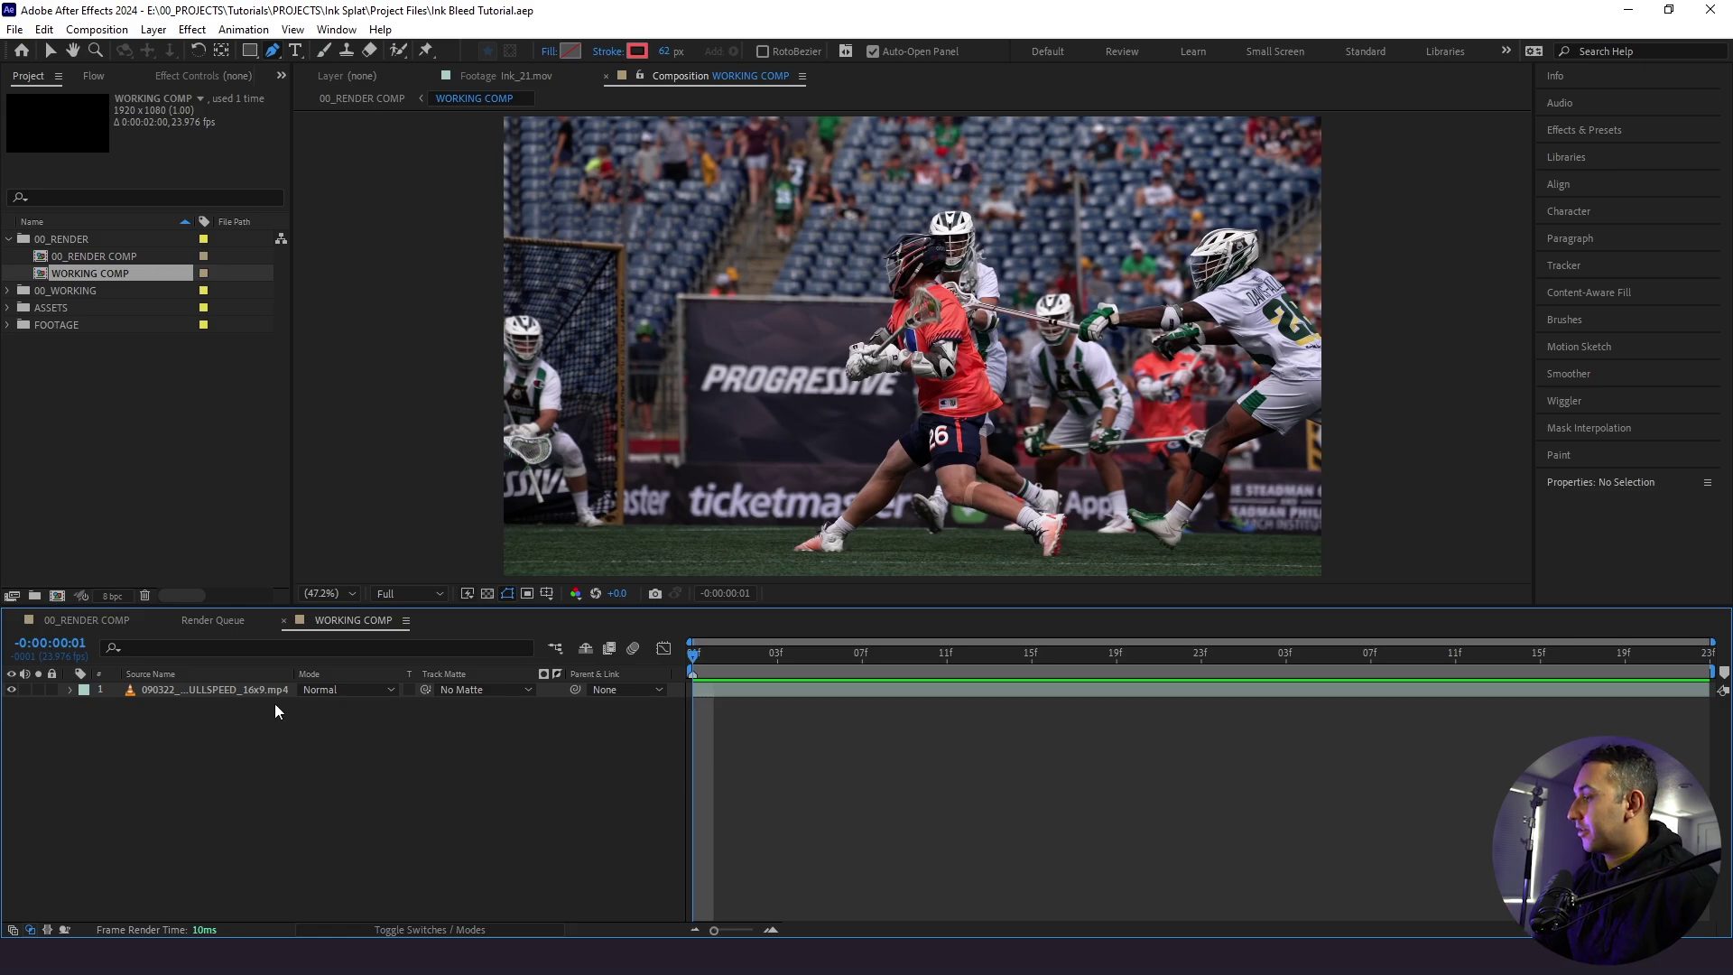
- Duplicate the frozen footage layer and zoom the viewer in on the player's glove
{"action": "left_click", "coordinate": [176, 692]}
{"action": "key", "text": "ctrl+d"}
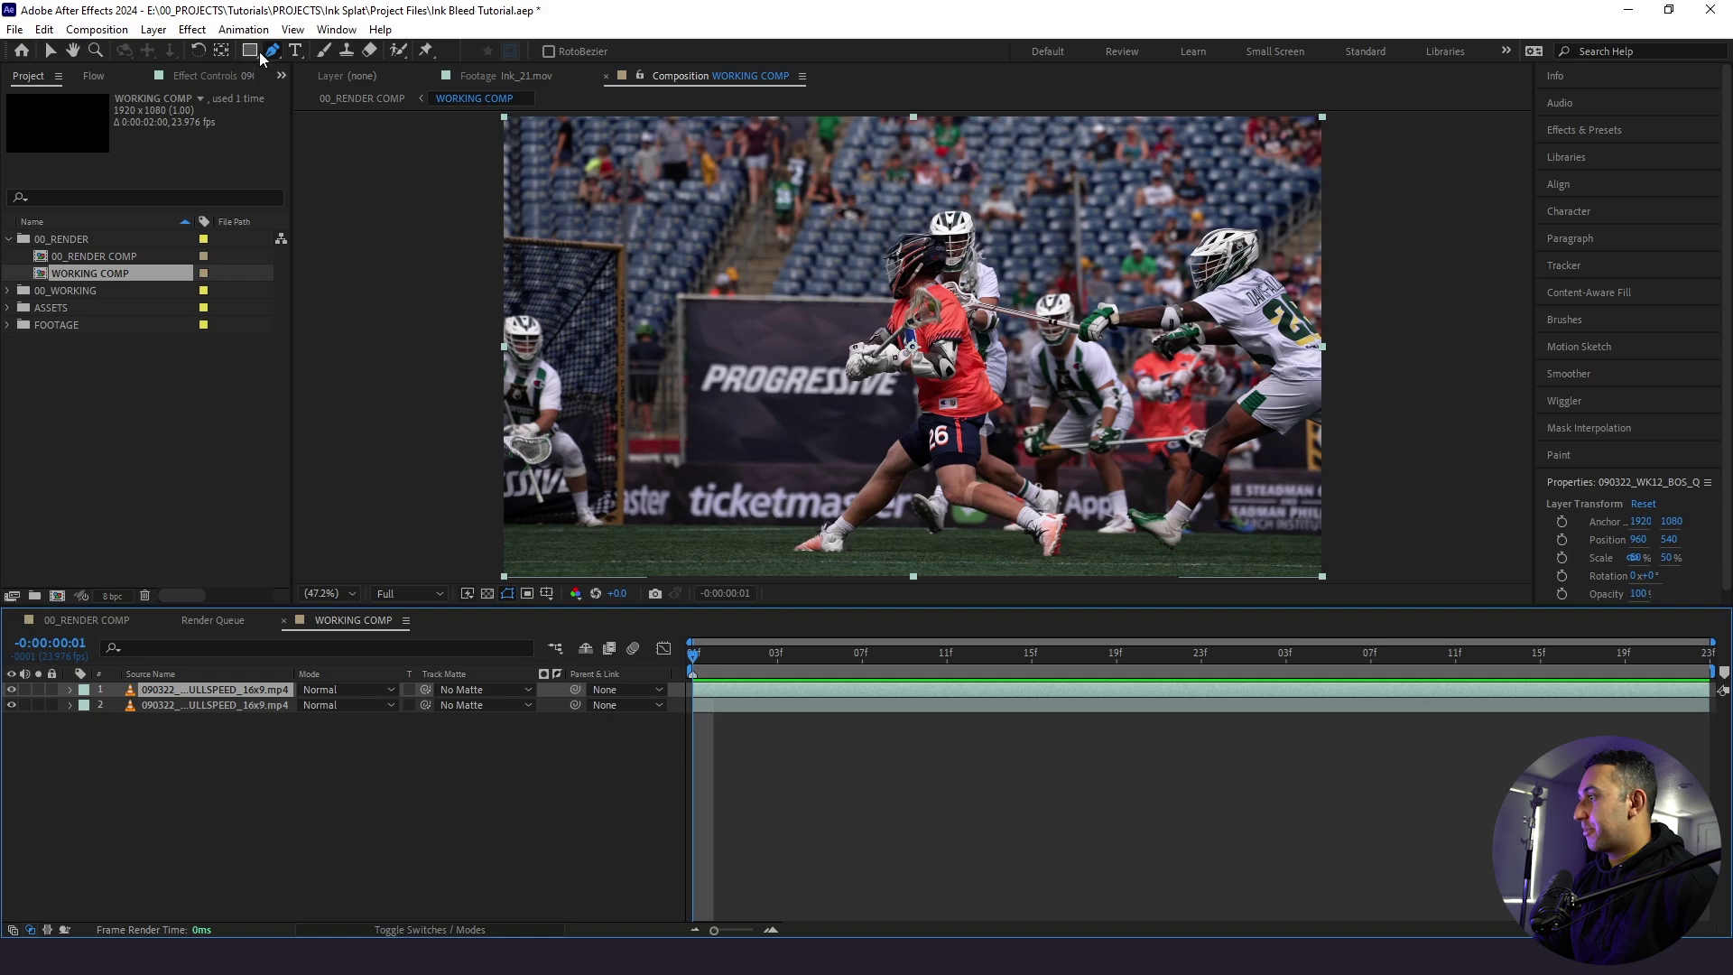
{"action": "scroll", "coordinate": [956, 343], "scroll_direction": "up", "scroll_amount": 7}
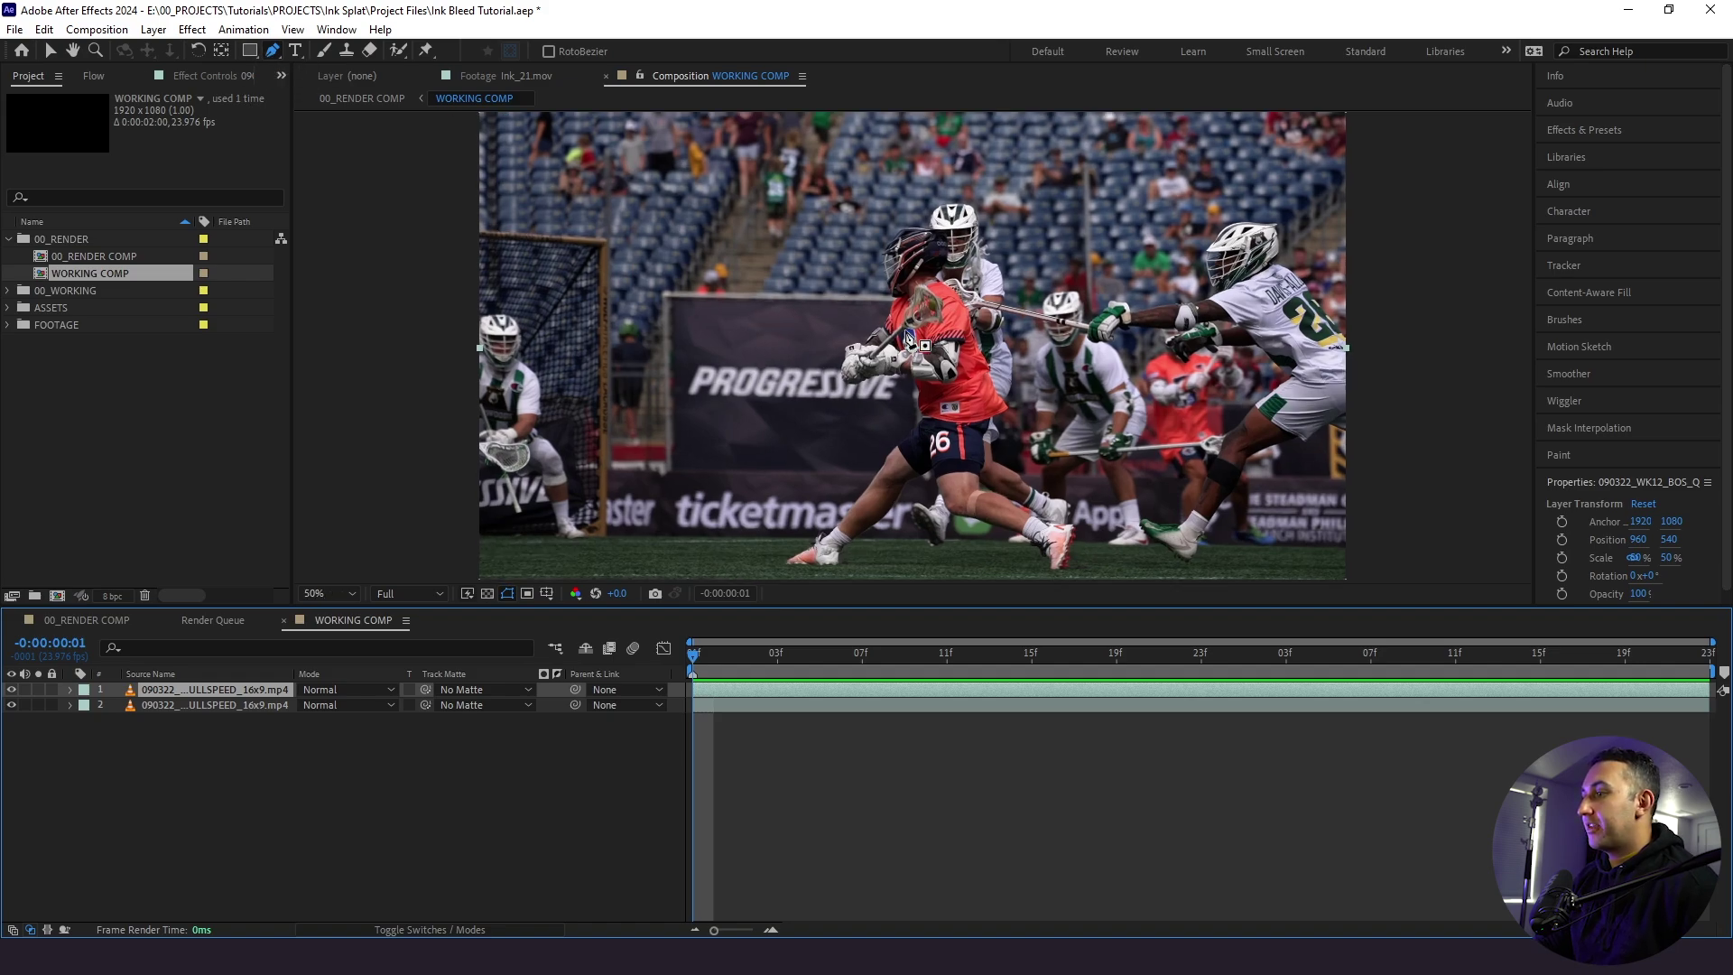
{"action": "left_click_drag", "start_coordinate": [885, 435], "coordinate": [996, 398]}
{"action": "left_click_drag", "start_coordinate": [850, 605], "coordinate": [851, 792]}
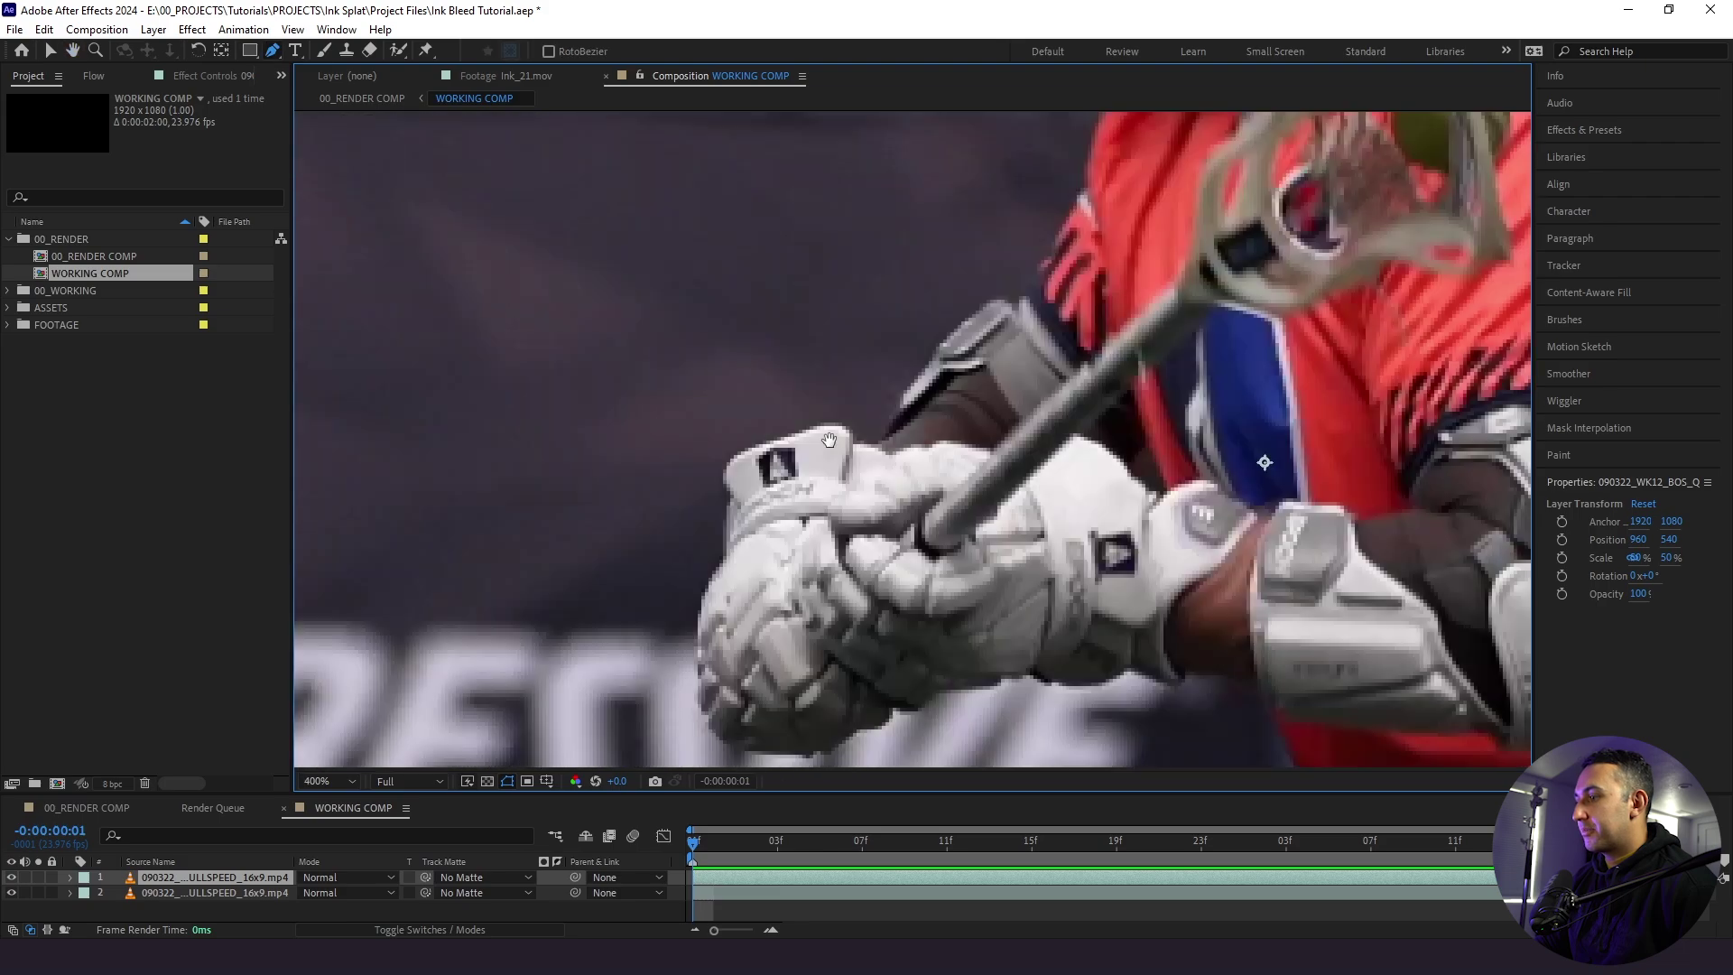
{"action": "left_click_drag", "start_coordinate": [837, 453], "coordinate": [855, 474]}
{"action": "scroll", "coordinate": [853, 472], "scroll_direction": "up", "scroll_amount": 1}
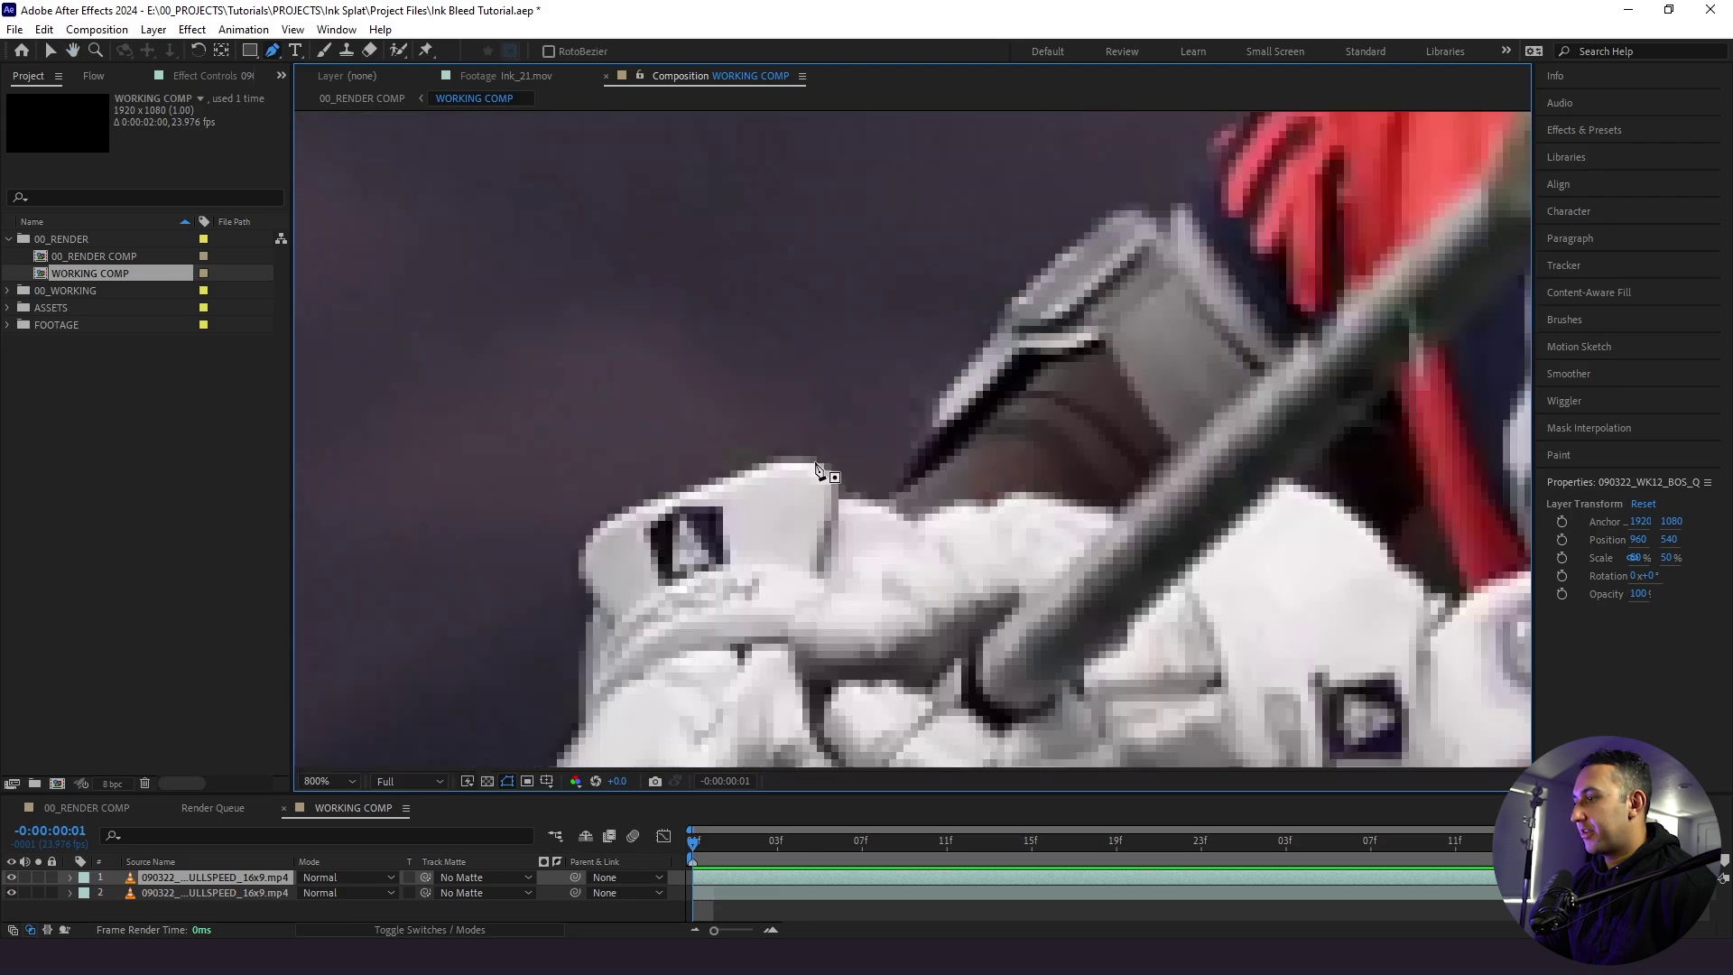
{"action": "left_click_drag", "start_coordinate": [598, 526], "coordinate": [683, 331]}
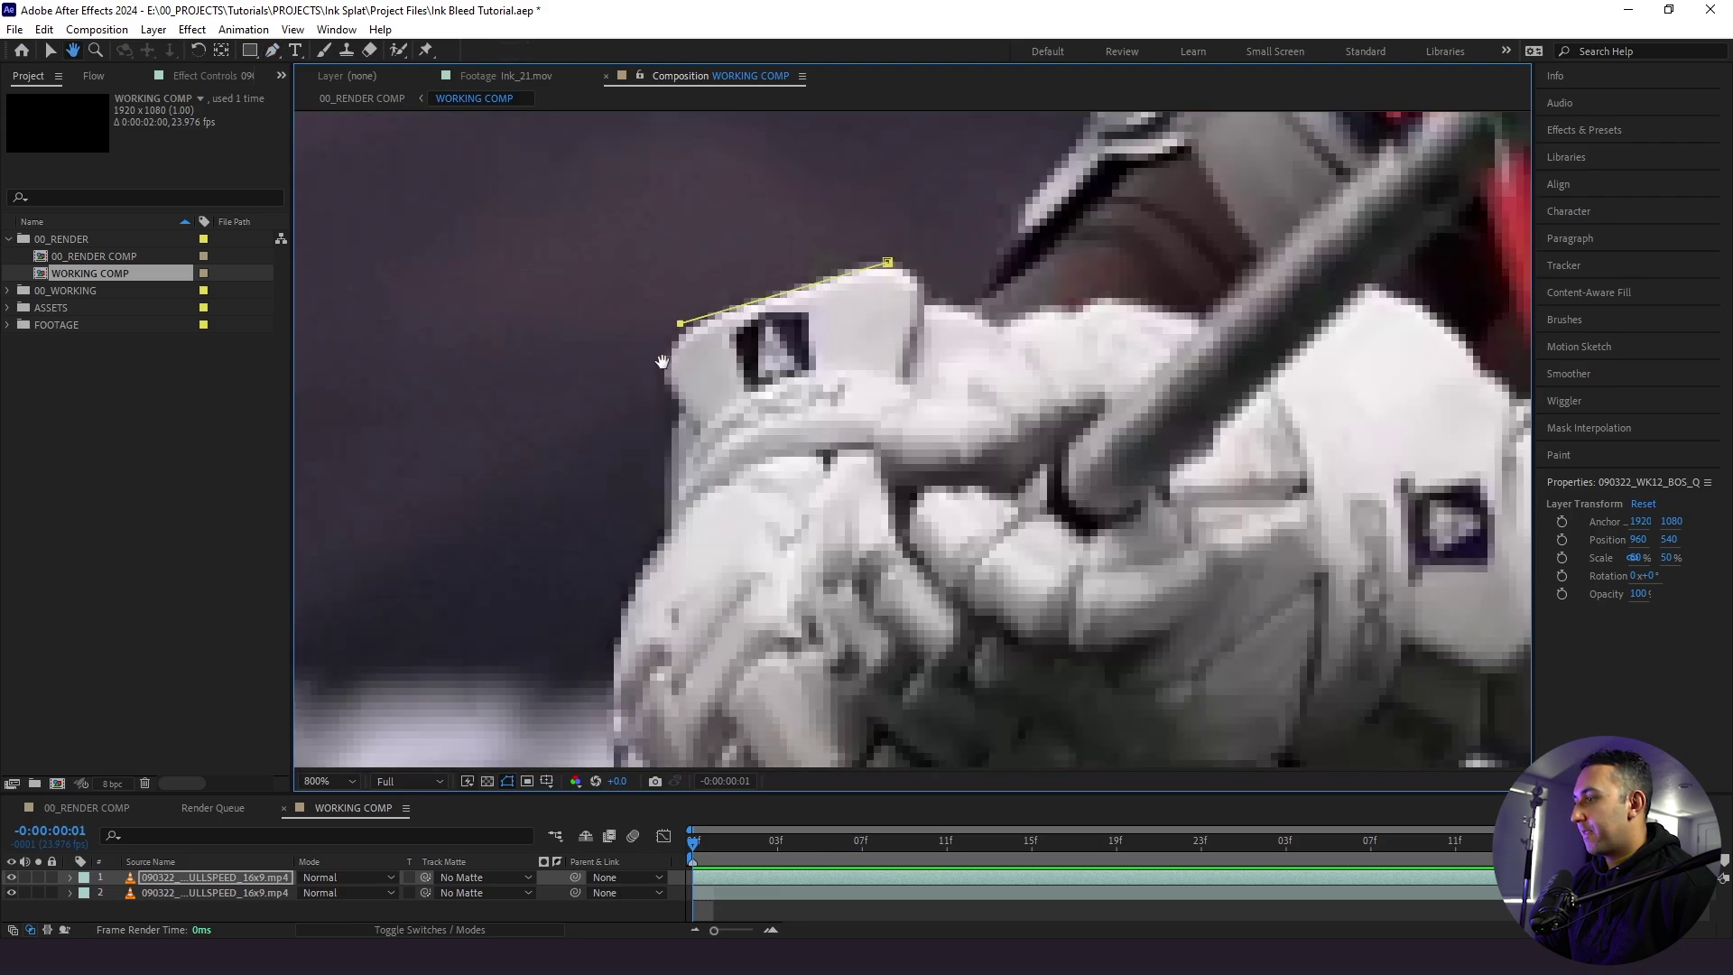
- Start the RotoBezier mask at the glove's top and trace points around the fist
{"action": "left_click", "coordinate": [663, 384]}
{"action": "left_click", "coordinate": [686, 414]}
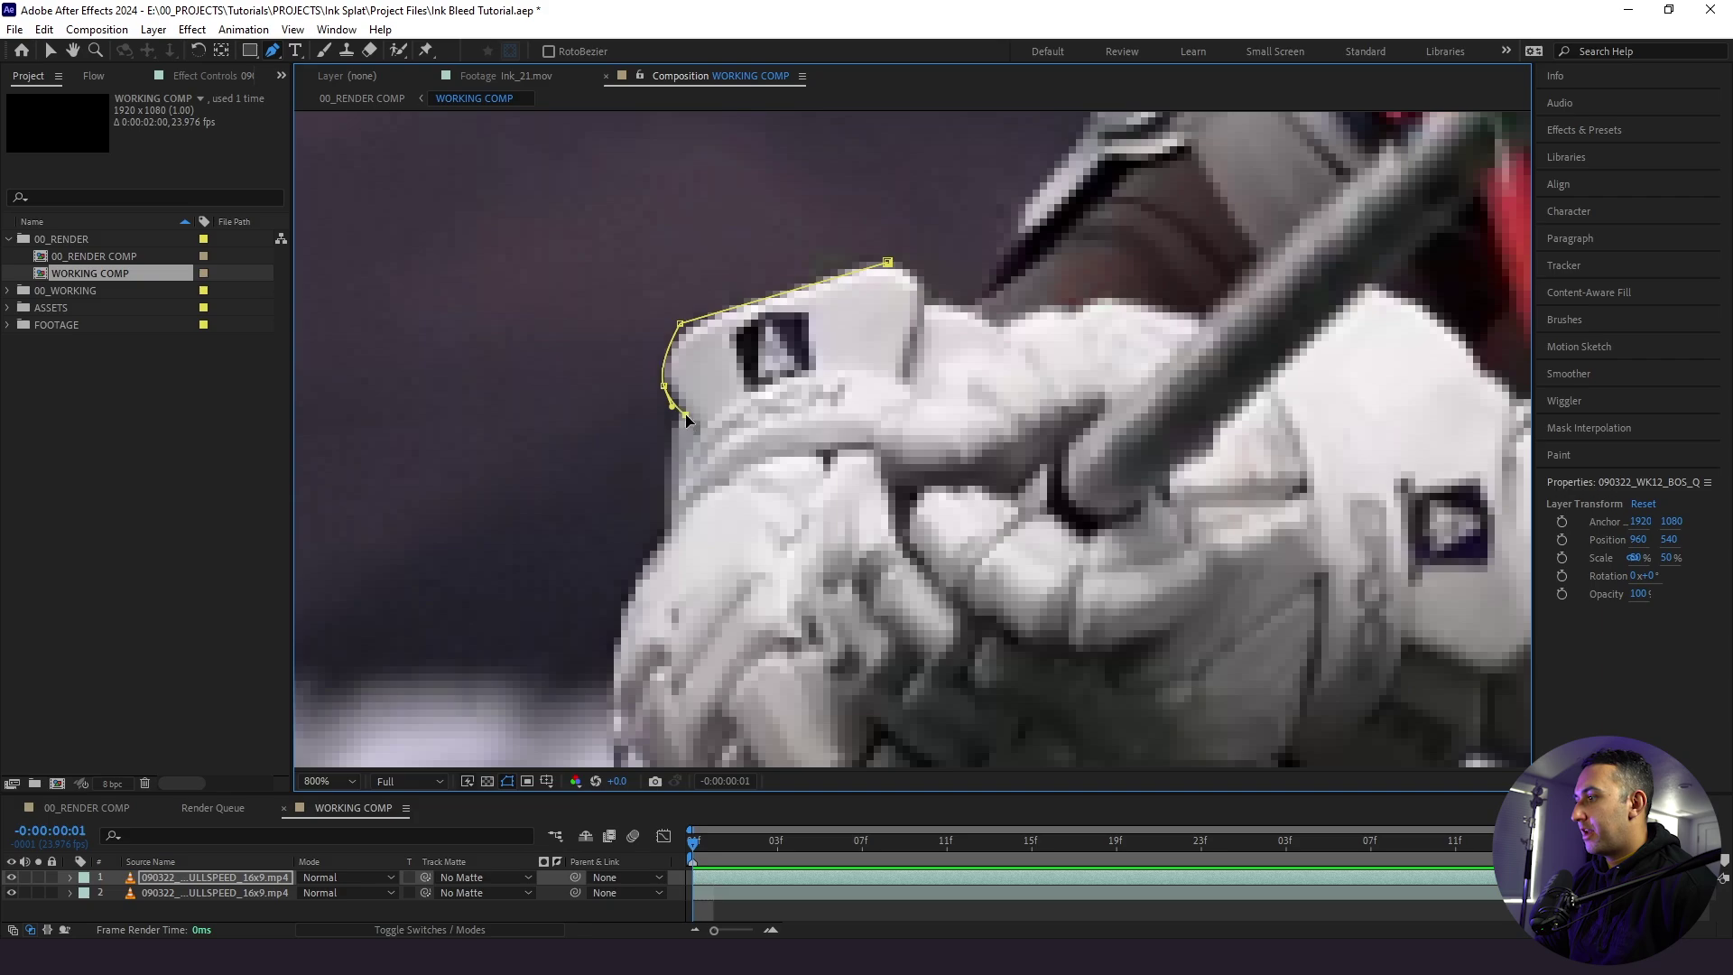
{"action": "left_click_drag", "start_coordinate": [686, 414], "coordinate": [740, 331]}
{"action": "left_click", "coordinate": [719, 394]}
{"action": "left_click", "coordinate": [720, 408]}
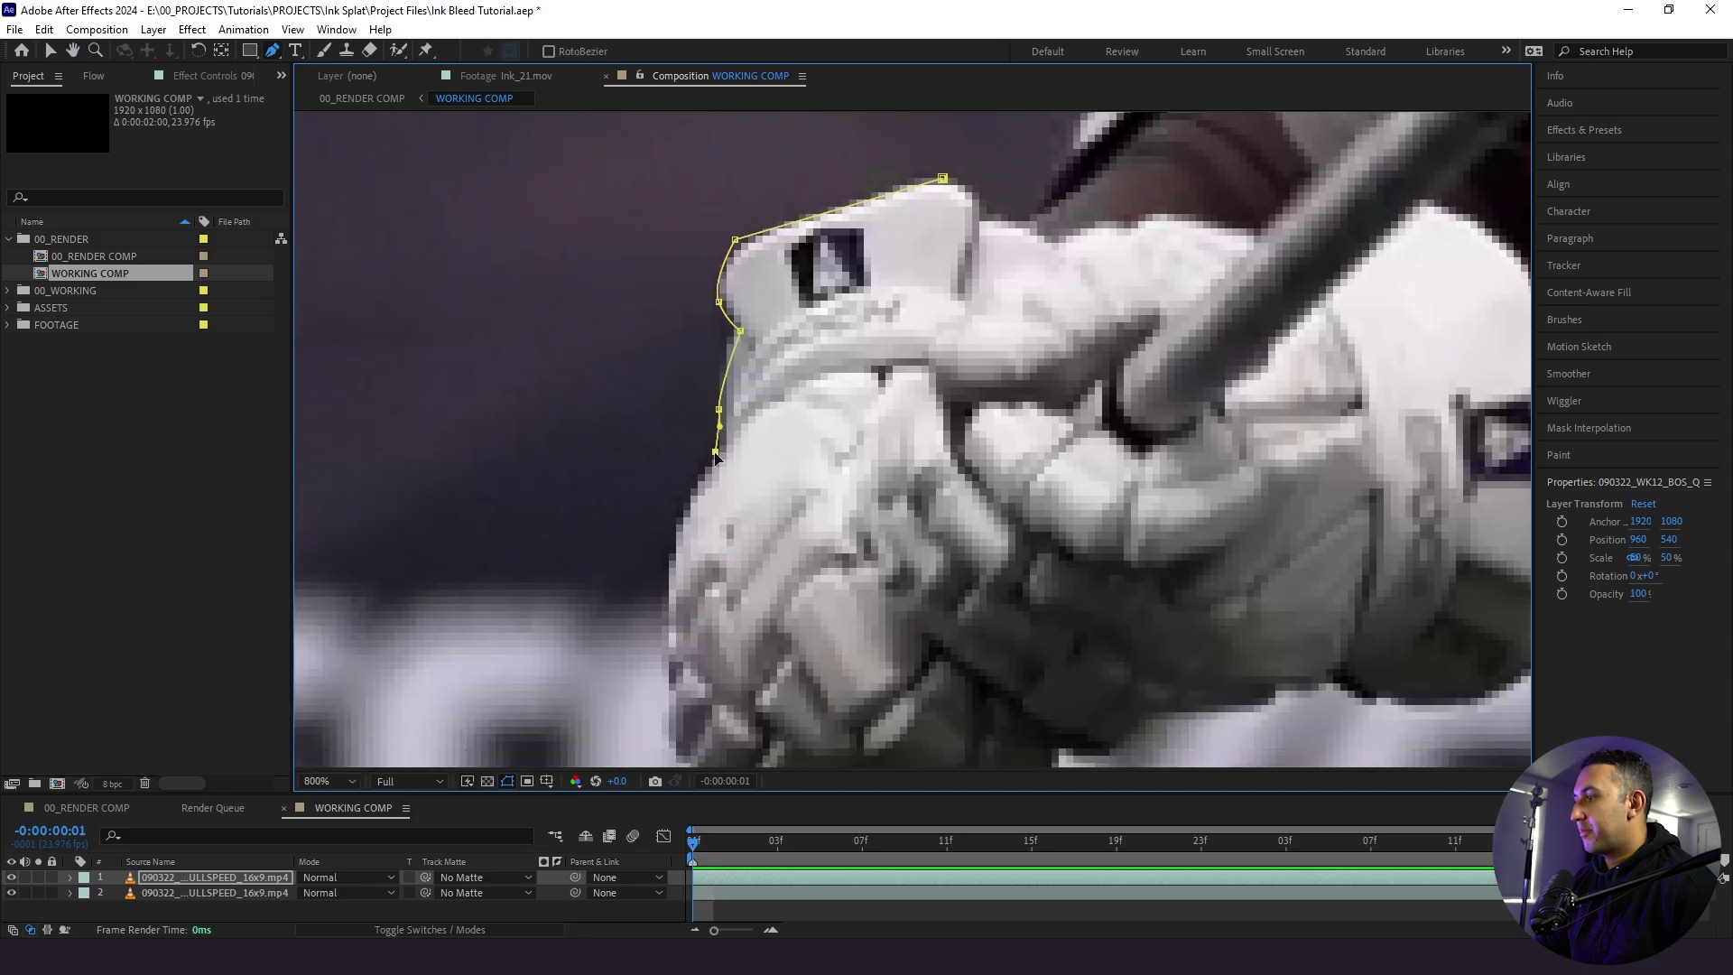
{"action": "left_click_drag", "start_coordinate": [715, 451], "coordinate": [749, 284]}
{"action": "left_click", "coordinate": [749, 285]}
{"action": "left_click", "coordinate": [704, 394]}
{"action": "left_click_drag", "start_coordinate": [691, 504], "coordinate": [691, 377]}
{"action": "left_click_drag", "start_coordinate": [706, 451], "coordinate": [715, 468]}
{"action": "left_click_drag", "start_coordinate": [929, 549], "coordinate": [940, 516]}
{"action": "mouse_move", "coordinate": [1045, 472]}
{"action": "left_mouse_down"}
{"action": "mouse_move", "coordinate": [1059, 465]}
{"action": "mouse_move", "coordinate": [1040, 460]}
{"action": "left_mouse_up"}
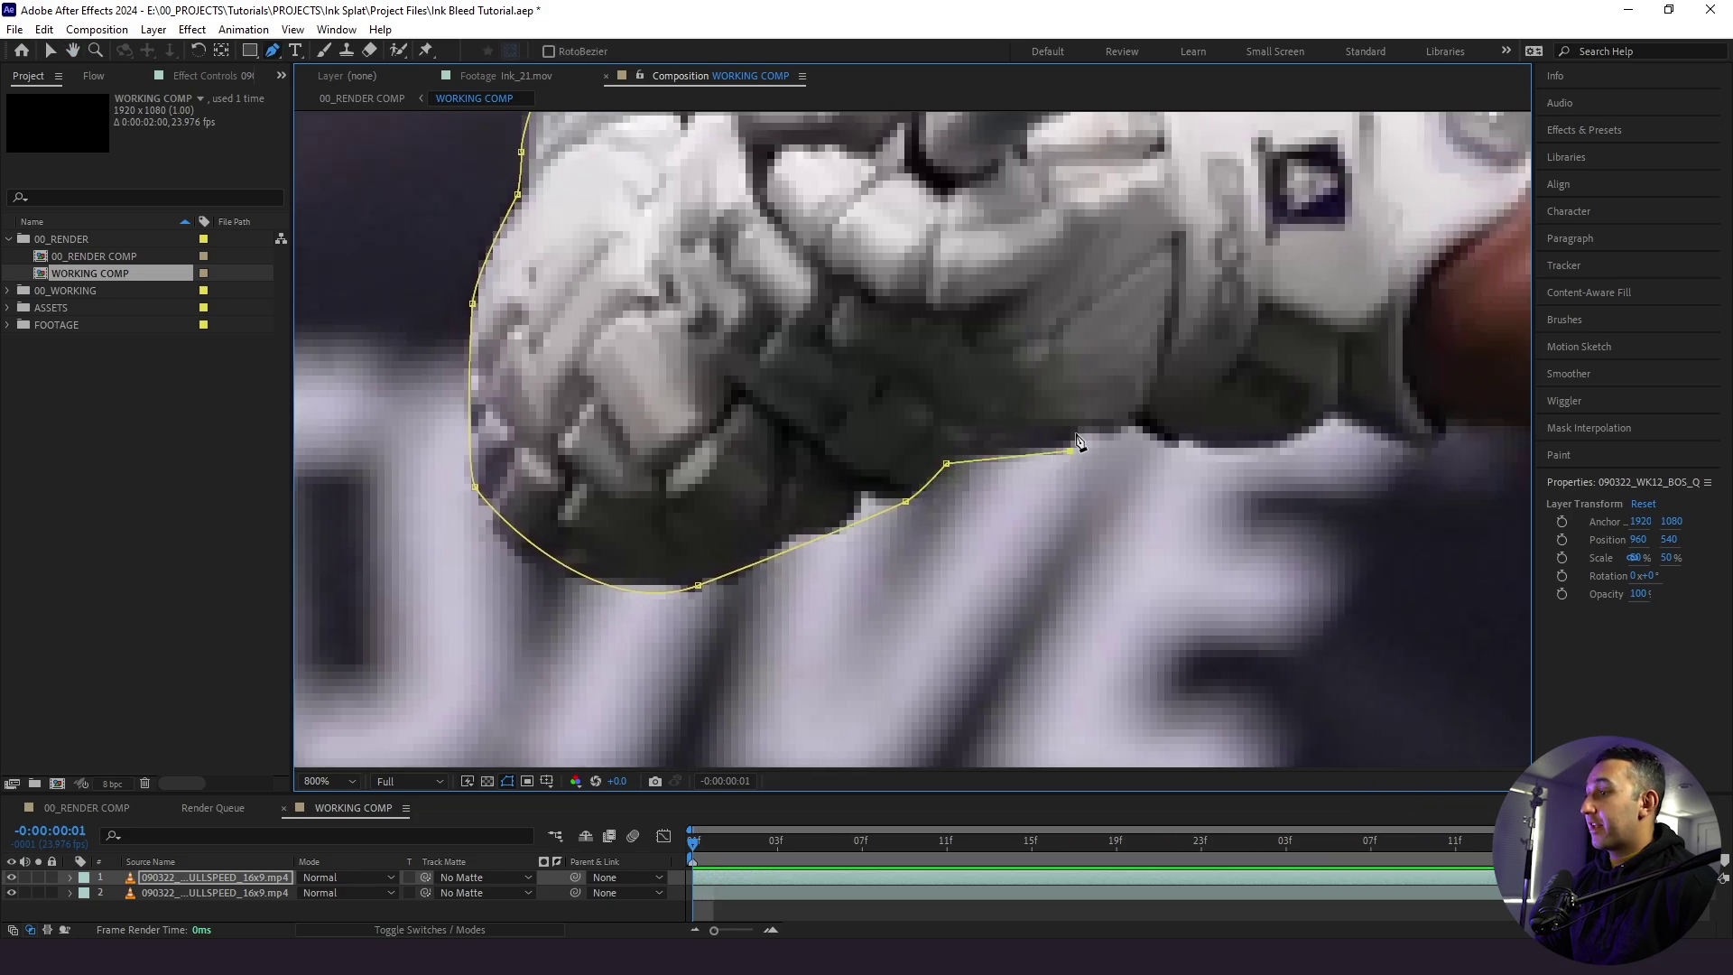
{"action": "mouse_move", "coordinate": [1175, 432]}
{"action": "left_mouse_down"}
{"action": "mouse_move", "coordinate": [1075, 457]}
{"action": "mouse_move", "coordinate": [1164, 433]}
{"action": "left_mouse_up"}
{"action": "left_click_drag", "start_coordinate": [1188, 448], "coordinate": [1226, 448]}
- Continue the mask along the shirt, arm, sock and up the leg
{"action": "left_click_drag", "start_coordinate": [1098, 455], "coordinate": [870, 220]}
{"action": "left_click", "coordinate": [919, 473]}
{"action": "left_click", "coordinate": [890, 329]}
{"action": "left_click", "coordinate": [794, 502]}
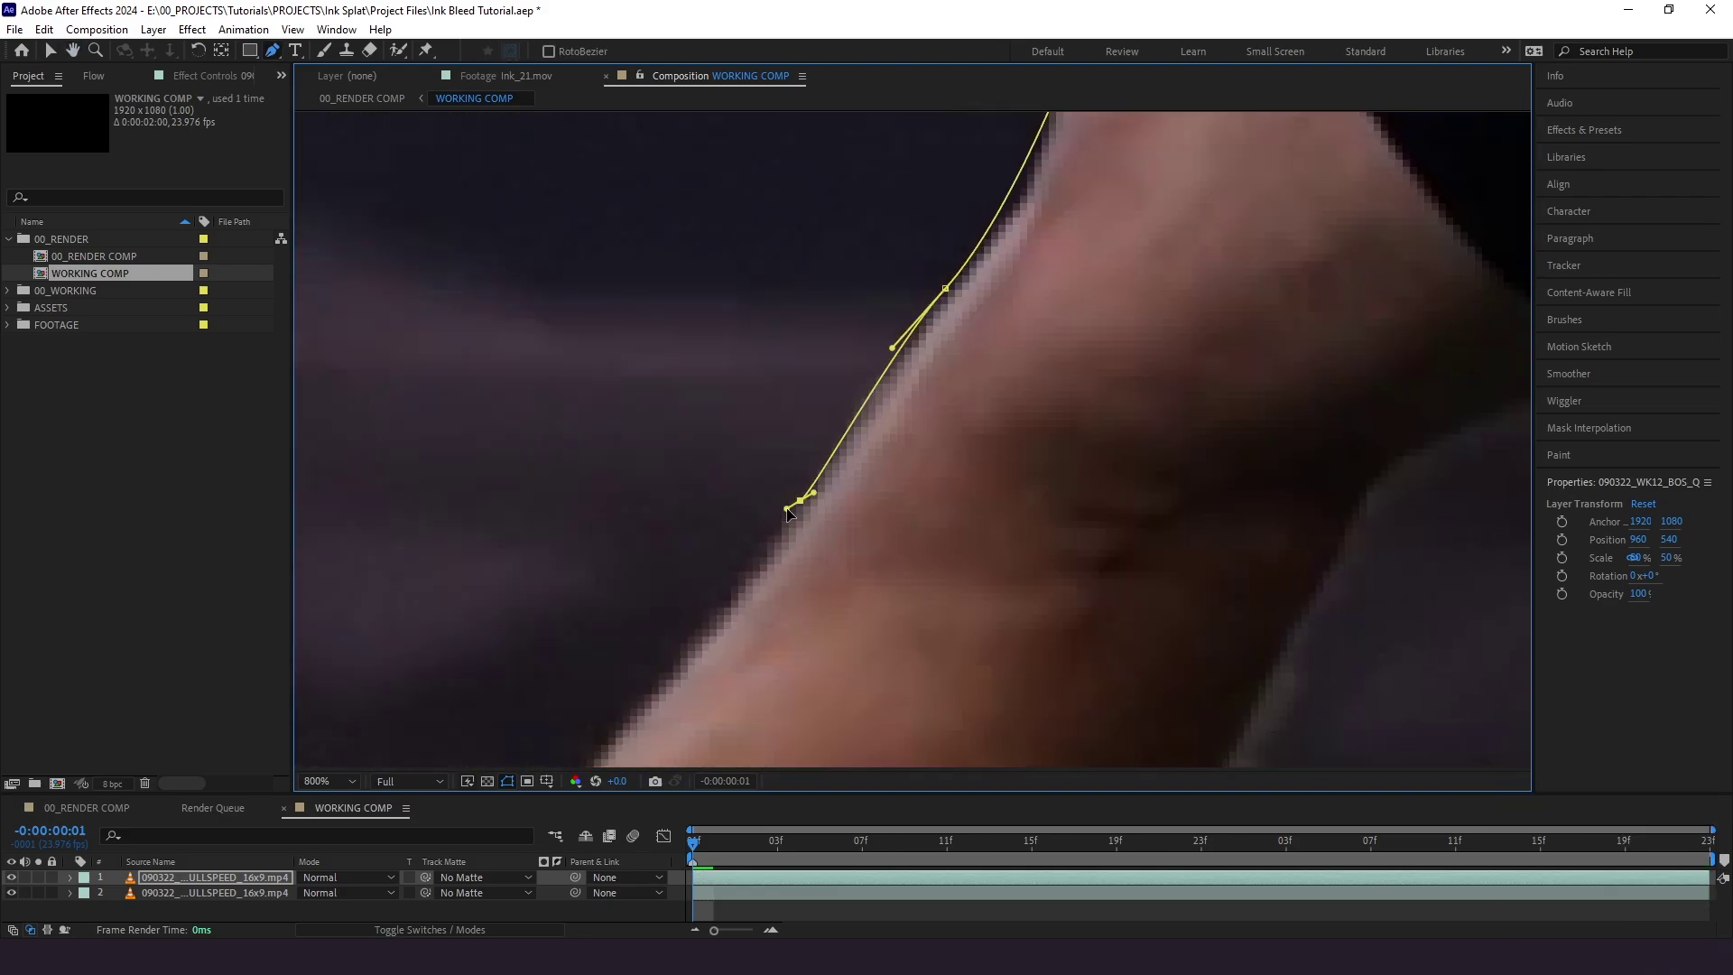
{"action": "left_click_drag", "start_coordinate": [793, 503], "coordinate": [825, 514]}
{"action": "left_click", "coordinate": [988, 480]}
{"action": "left_click", "coordinate": [896, 431]}
{"action": "key", "text": "comma"}
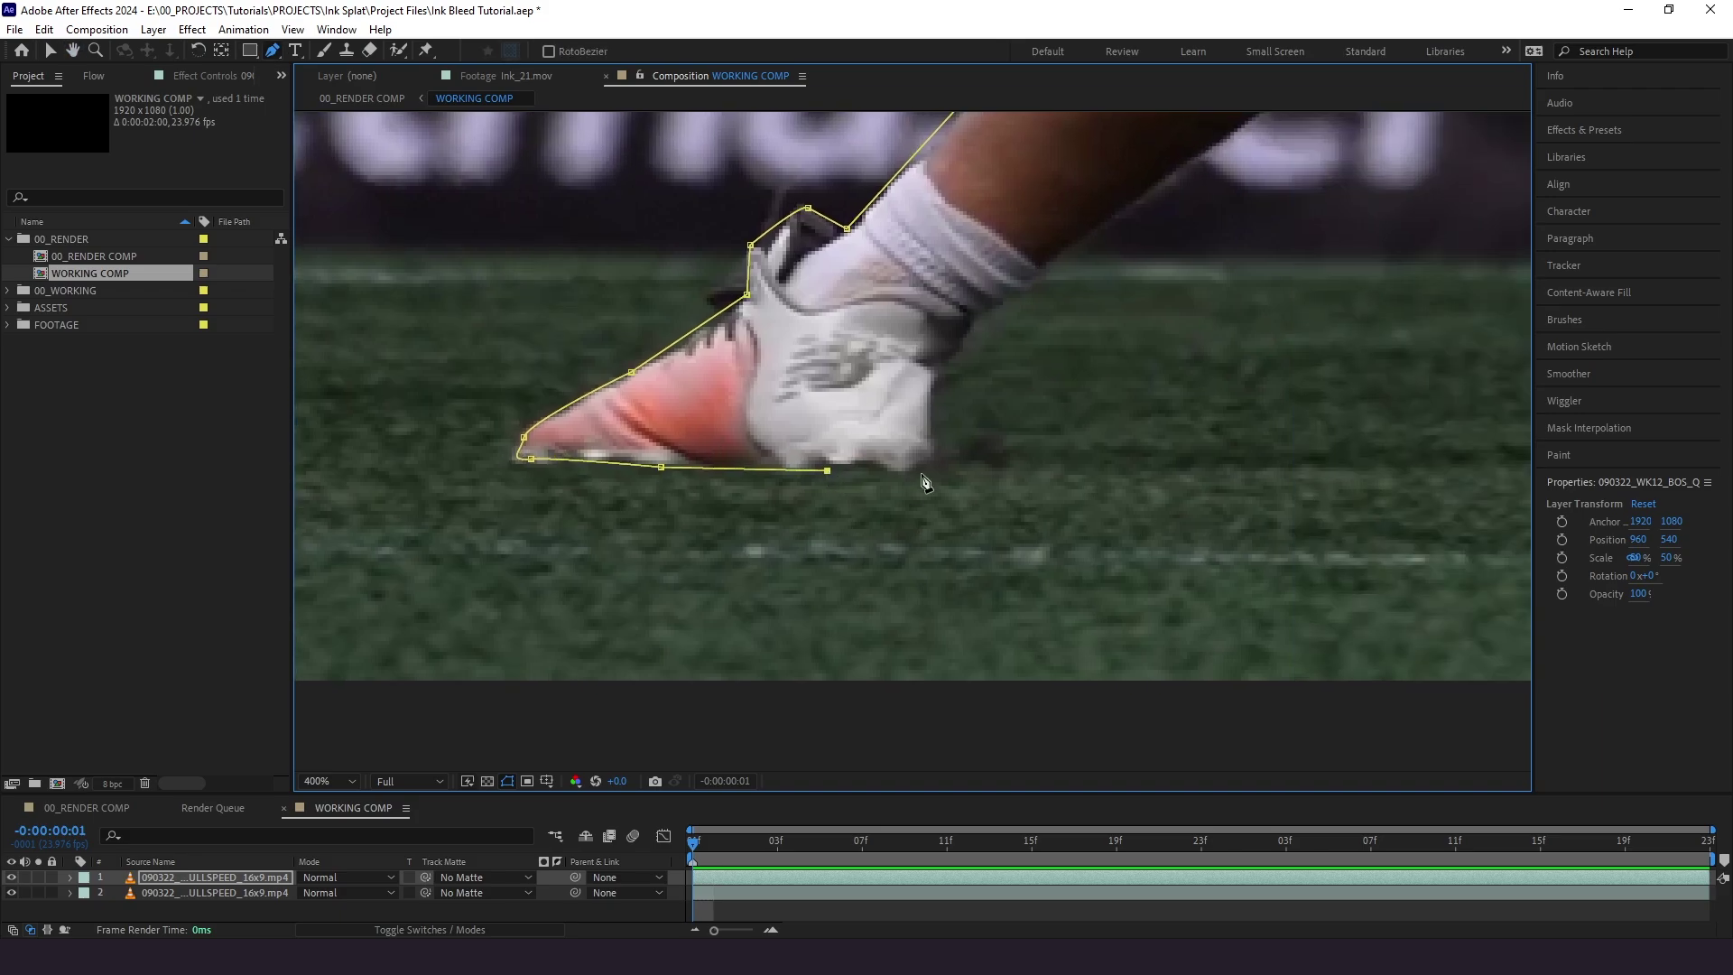
{"action": "left_click_drag", "start_coordinate": [929, 483], "coordinate": [704, 677]}
{"action": "key", "text": "period"}
{"action": "left_click", "coordinate": [956, 503]}
{"action": "key", "text": "comma"}
{"action": "key", "text": "period"}
{"action": "left_click_drag", "start_coordinate": [929, 484], "coordinate": [1083, 495]}
- Close the mask around the jersey, helmet and stick, then fit the whole frame in the viewer
{"action": "left_click", "coordinate": [948, 483]}
{"action": "left_click", "coordinate": [1118, 476]}
{"action": "left_click", "coordinate": [1037, 437]}
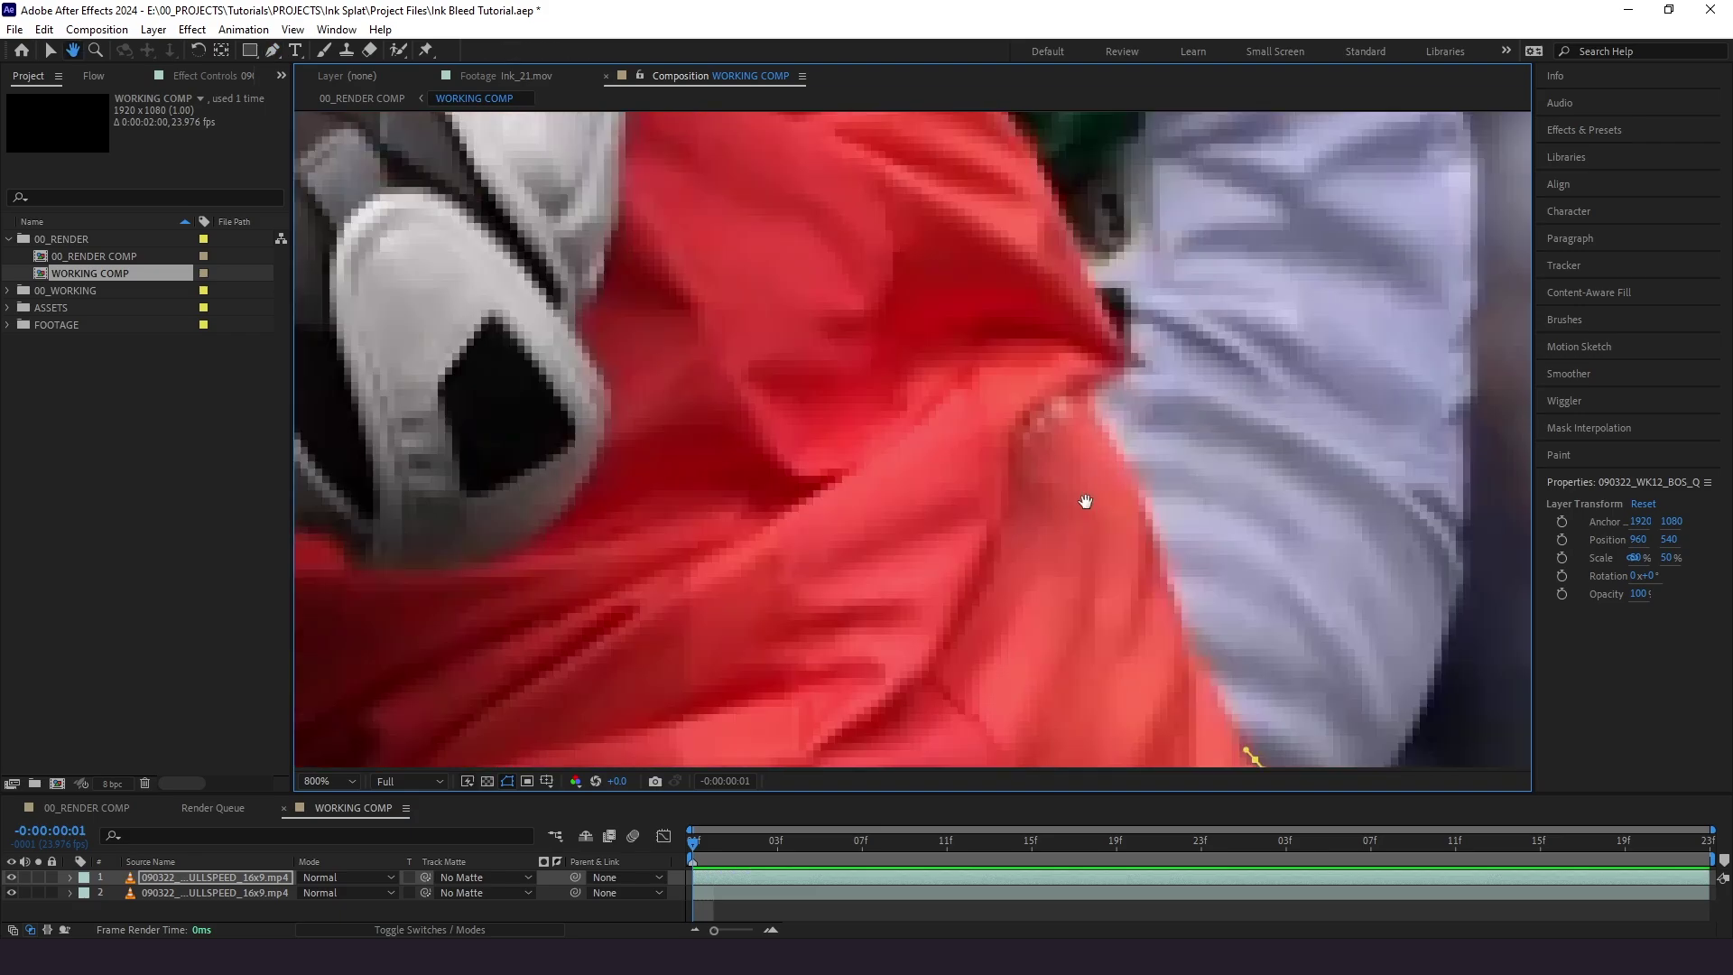
{"action": "key", "text": "comma"}
{"action": "mouse_move", "coordinate": [840, 496]}
{"action": "left_mouse_down"}
{"action": "mouse_move", "coordinate": [964, 587]}
{"action": "mouse_move", "coordinate": [905, 530]}
{"action": "mouse_move", "coordinate": [1095, 506]}
{"action": "mouse_move", "coordinate": [999, 502]}
{"action": "mouse_move", "coordinate": [936, 530]}
{"action": "mouse_move", "coordinate": [974, 349]}
{"action": "mouse_move", "coordinate": [981, 445]}
{"action": "mouse_move", "coordinate": [964, 449]}
{"action": "mouse_move", "coordinate": [1053, 452]}
{"action": "mouse_move", "coordinate": [948, 506]}
{"action": "left_mouse_up"}
{"action": "key", "text": "period"}
{"action": "left_click", "coordinate": [1086, 532]}
{"action": "left_click", "coordinate": [981, 445]}
{"action": "left_click", "coordinate": [944, 448]}
{"action": "left_click", "coordinate": [907, 527]}
{"action": "left_click", "coordinate": [327, 780]}
{"action": "left_click", "coordinate": [366, 475]}
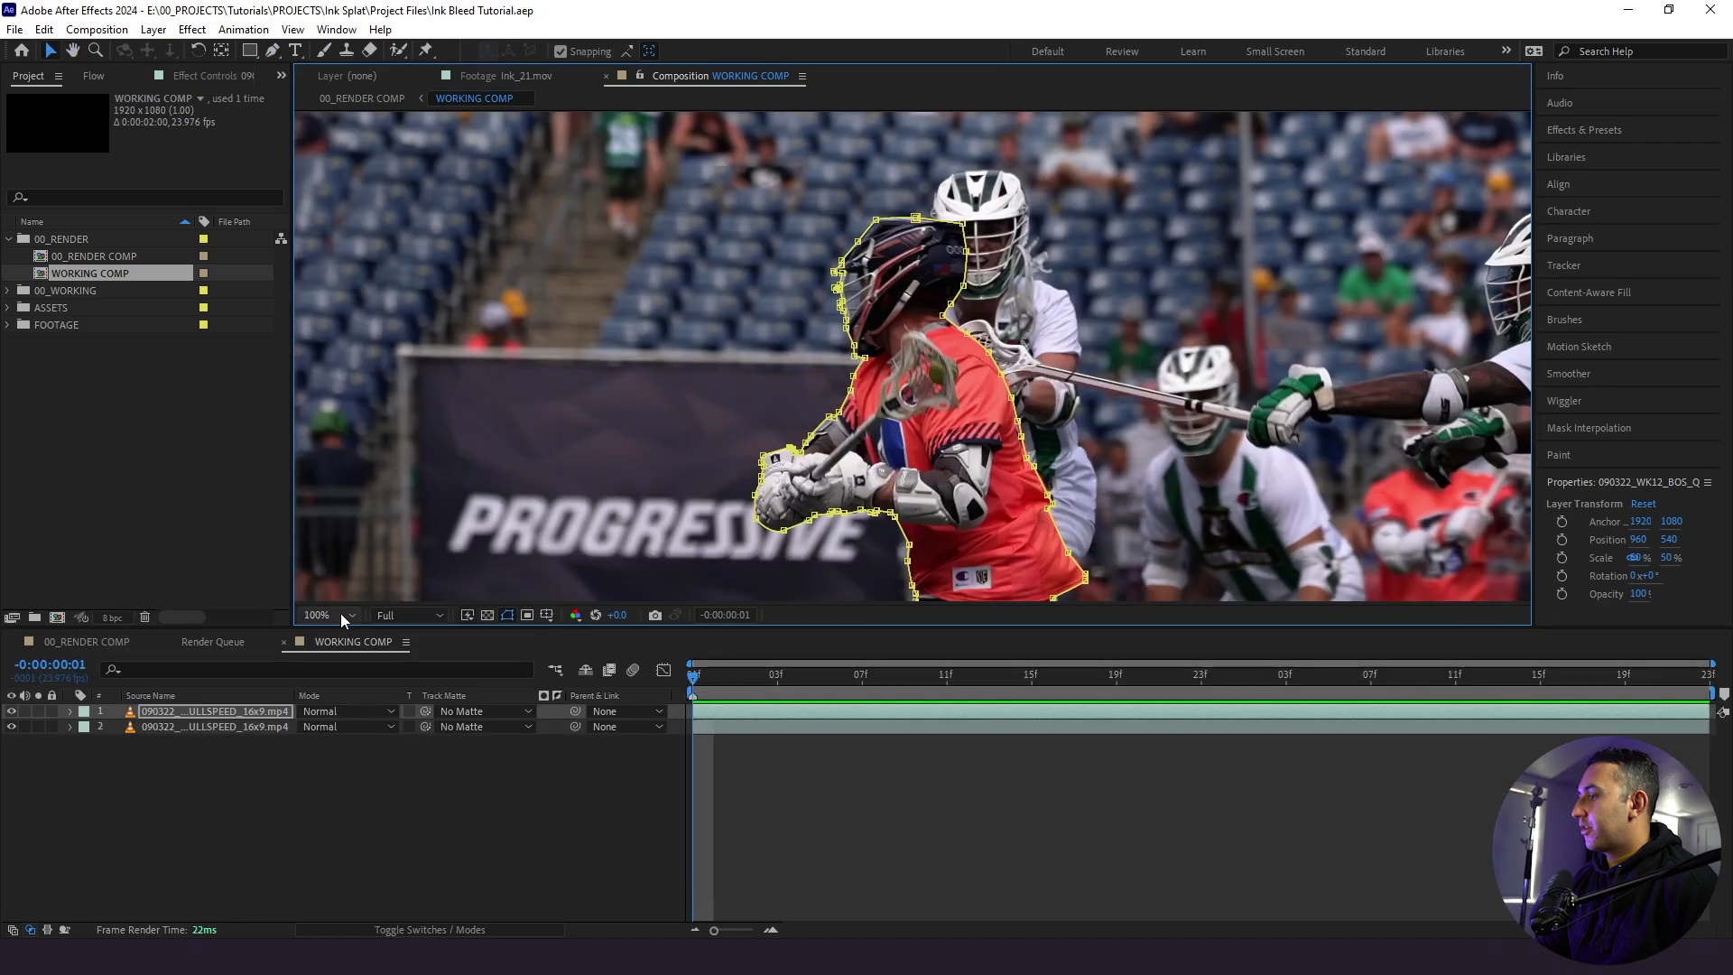
- Fit the comp in the viewer and toggle the background layer's visibility to check the cut-out
{"action": "left_click", "coordinate": [340, 614]}
{"action": "left_click", "coordinate": [338, 306]}
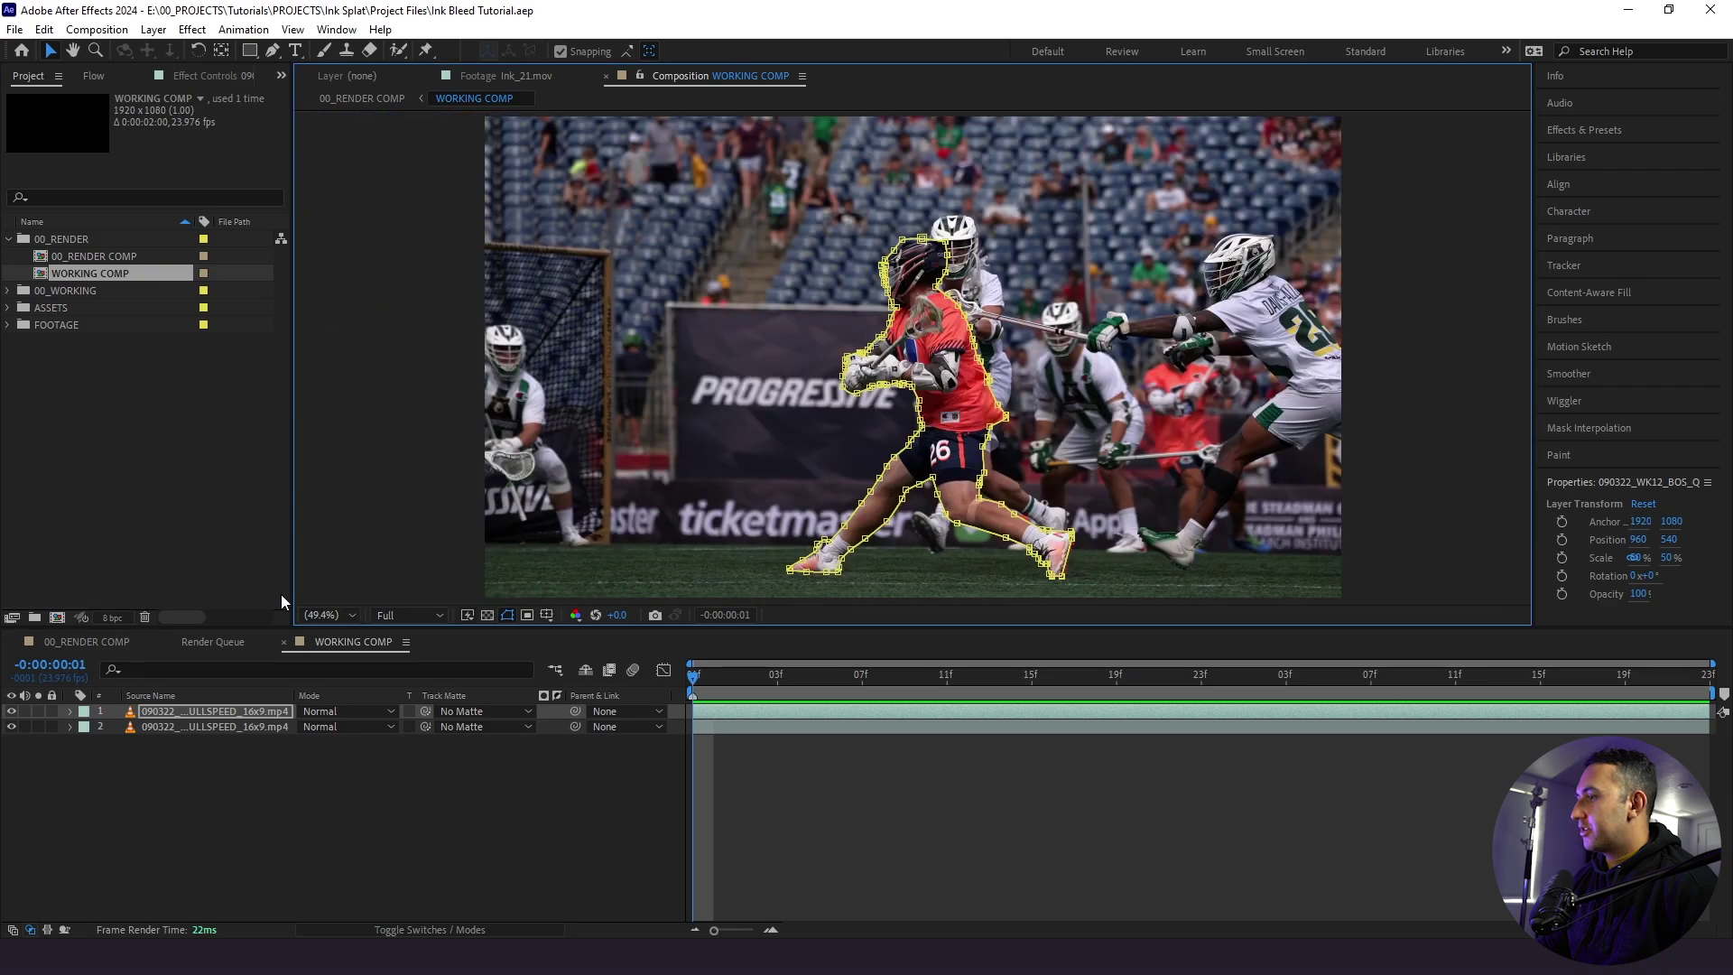
{"action": "left_click", "coordinate": [207, 766]}
{"action": "left_click", "coordinate": [12, 727]}
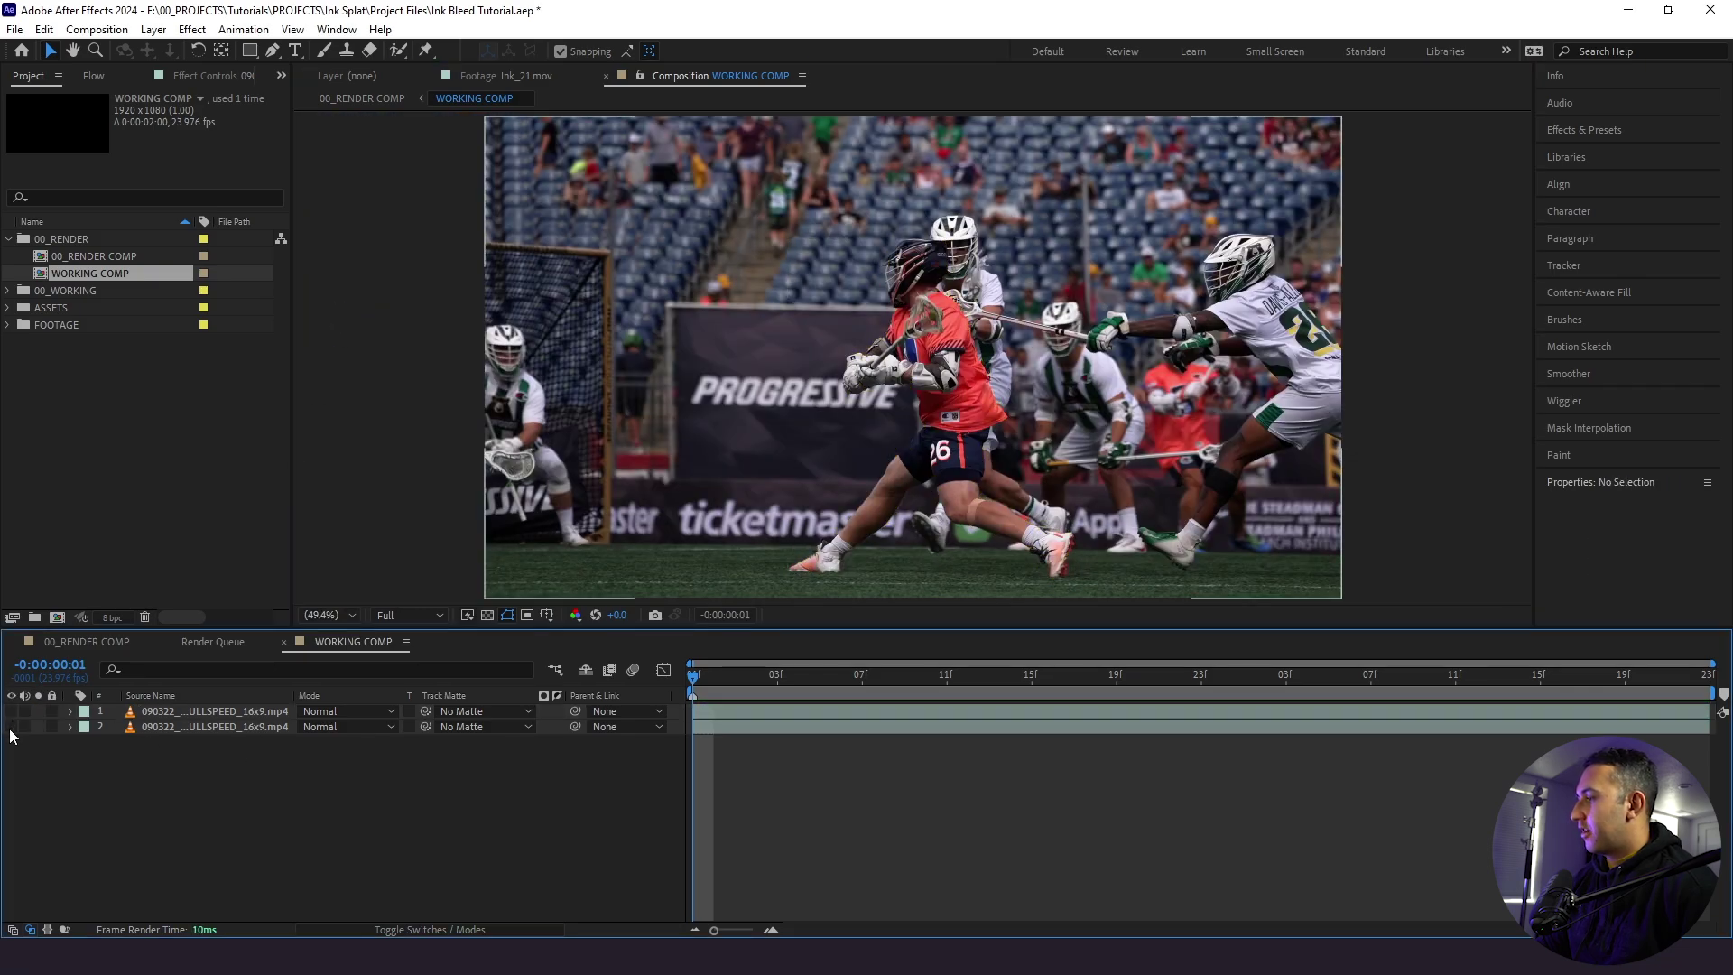
{"action": "left_click", "coordinate": [11, 712]}
{"action": "left_click", "coordinate": [12, 727]}
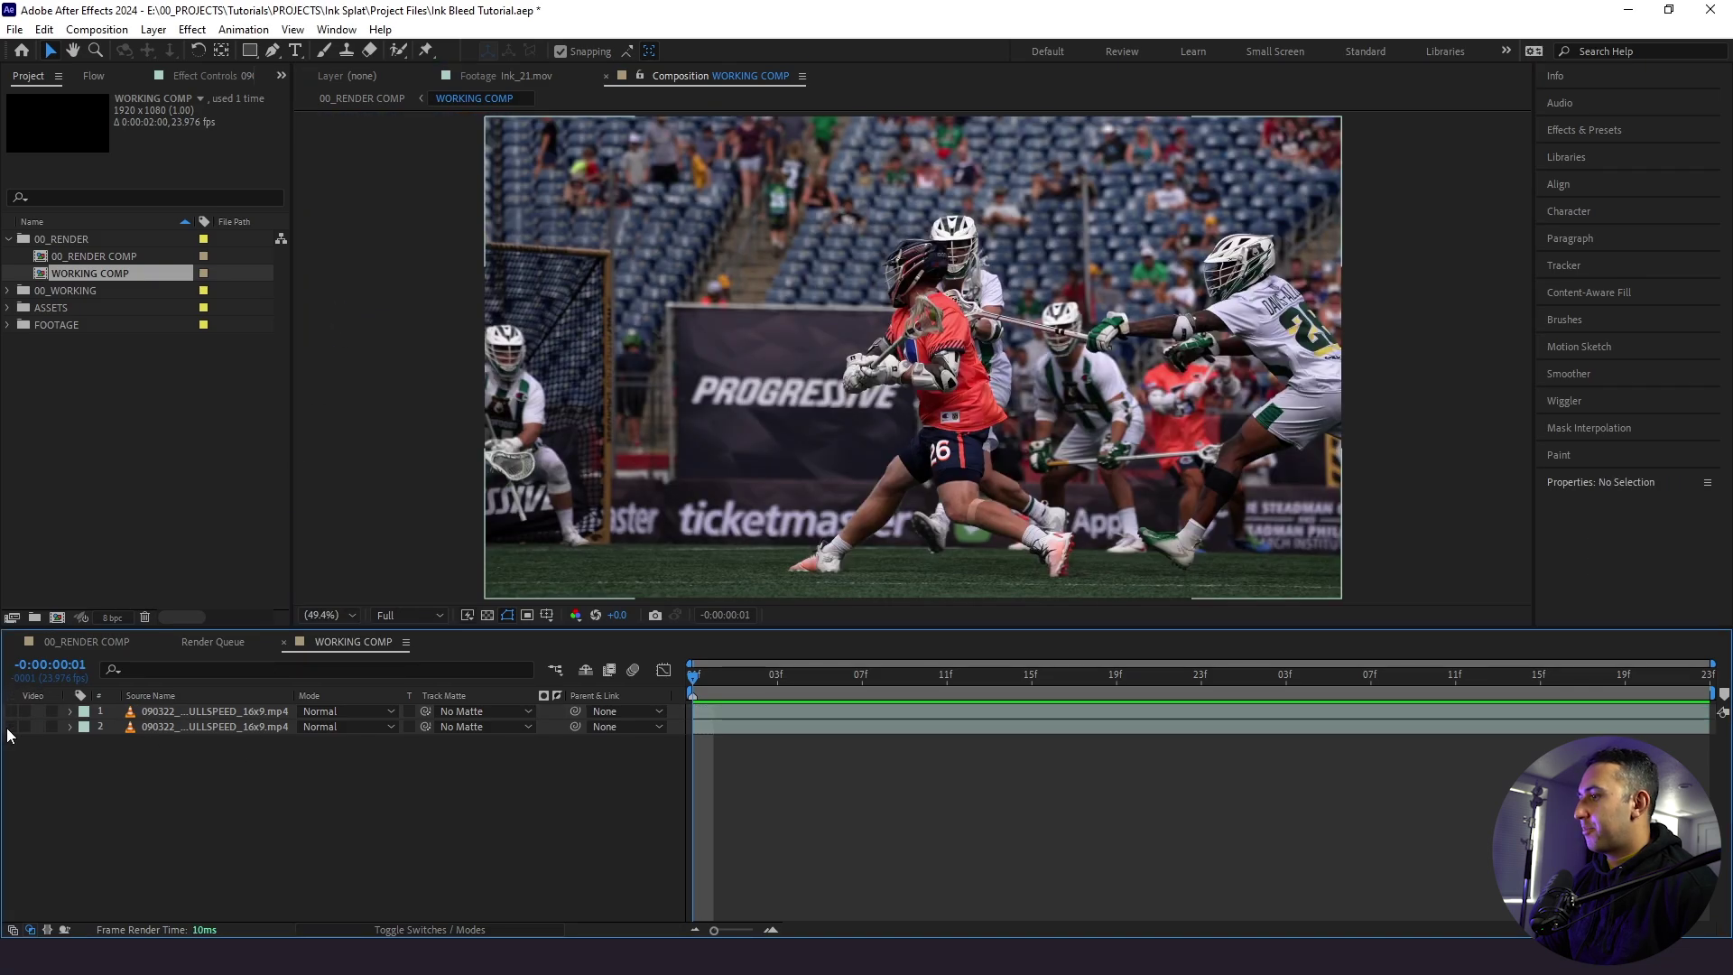
{"action": "left_click", "coordinate": [11, 726]}
{"action": "left_click", "coordinate": [12, 711]}
- Set the cut-out player layer's Mask Feather to 3 pixels
{"action": "left_click", "coordinate": [171, 714]}
{"action": "key", "text": "f"}
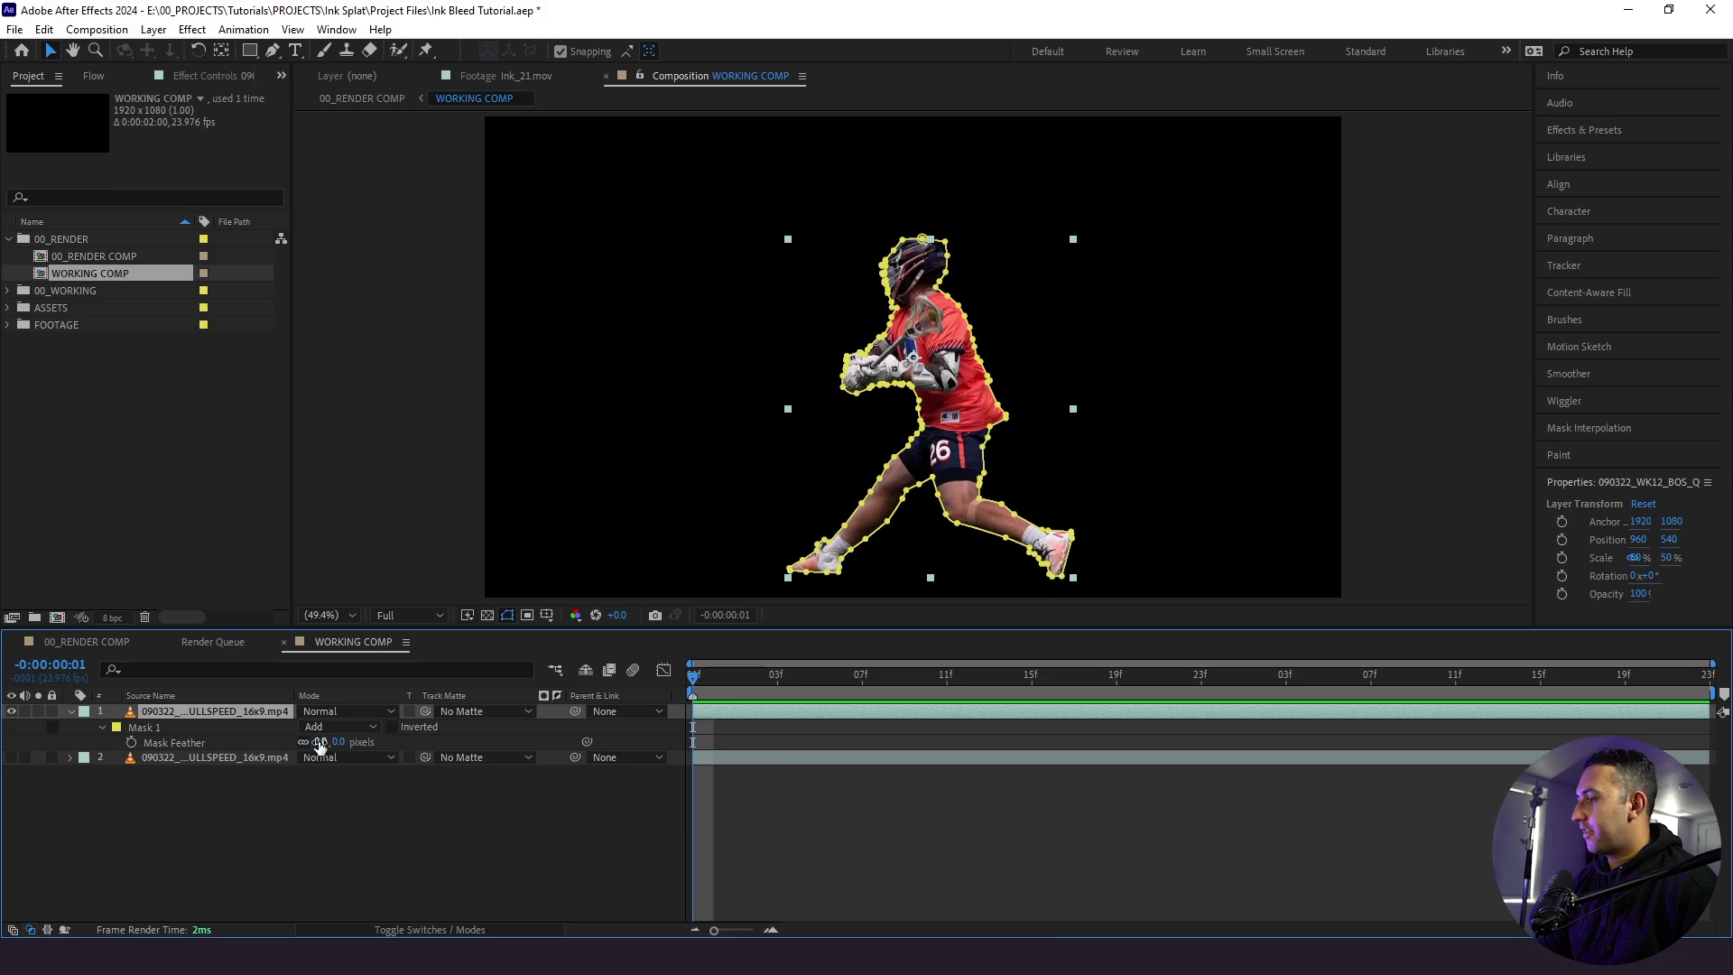
{"action": "type", "text": "3"}
{"action": "key", "text": "Return"}
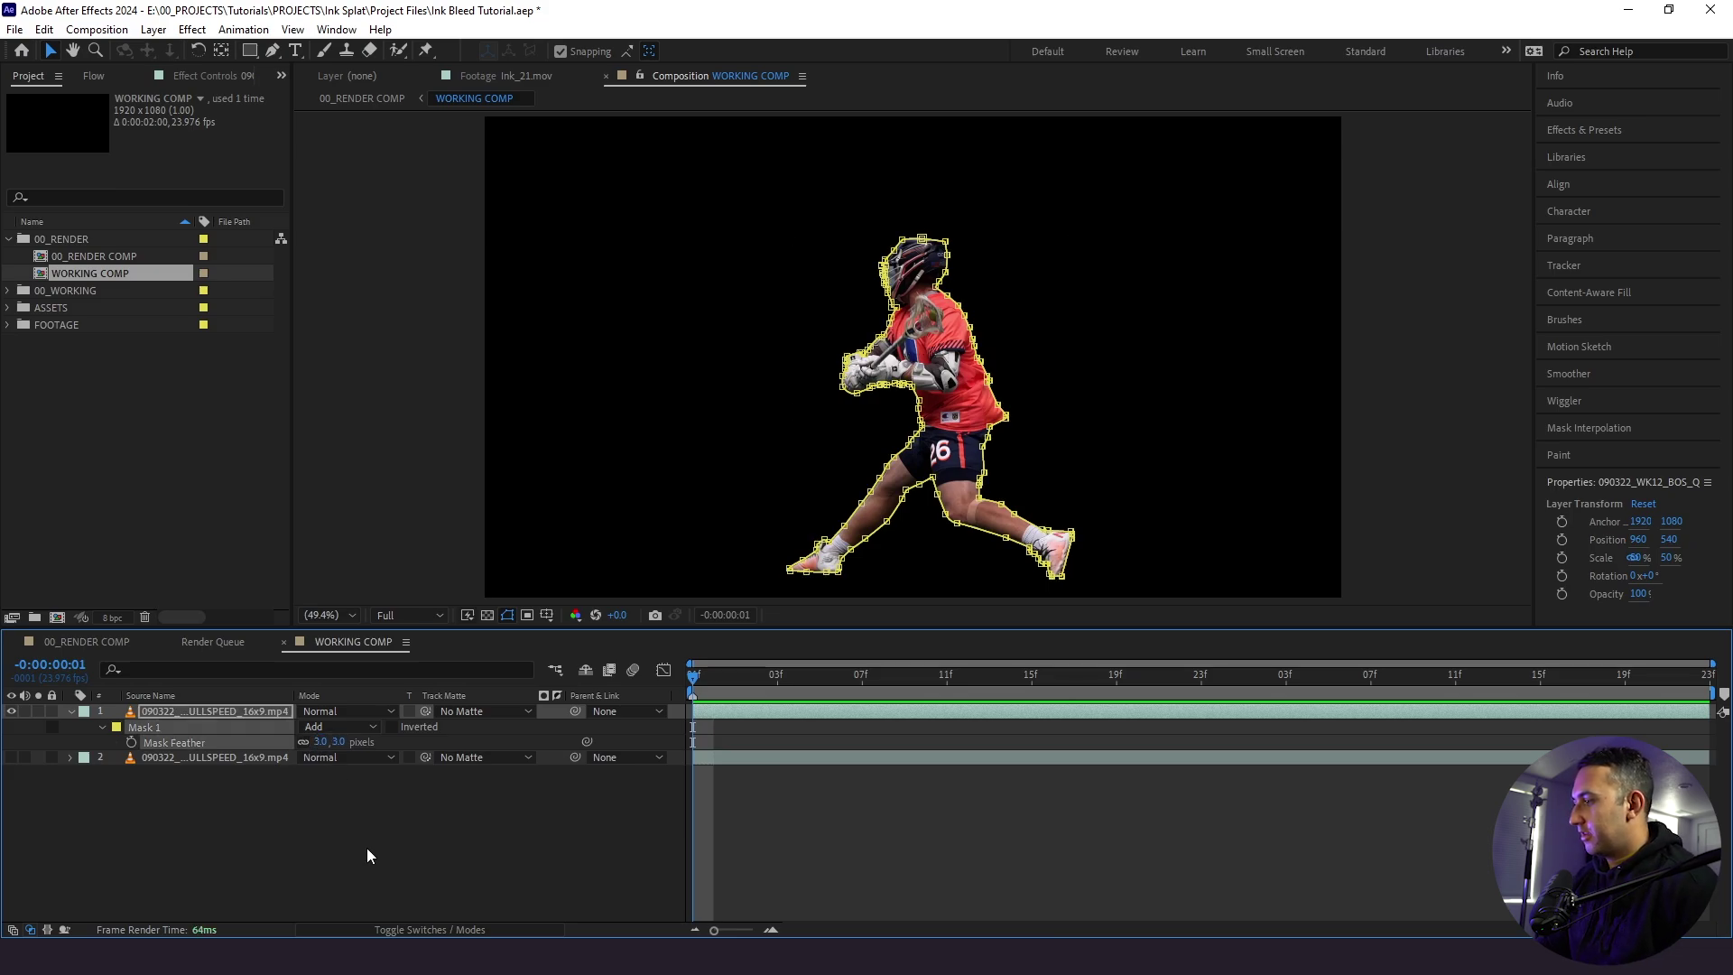
{"action": "left_click", "coordinate": [368, 848]}
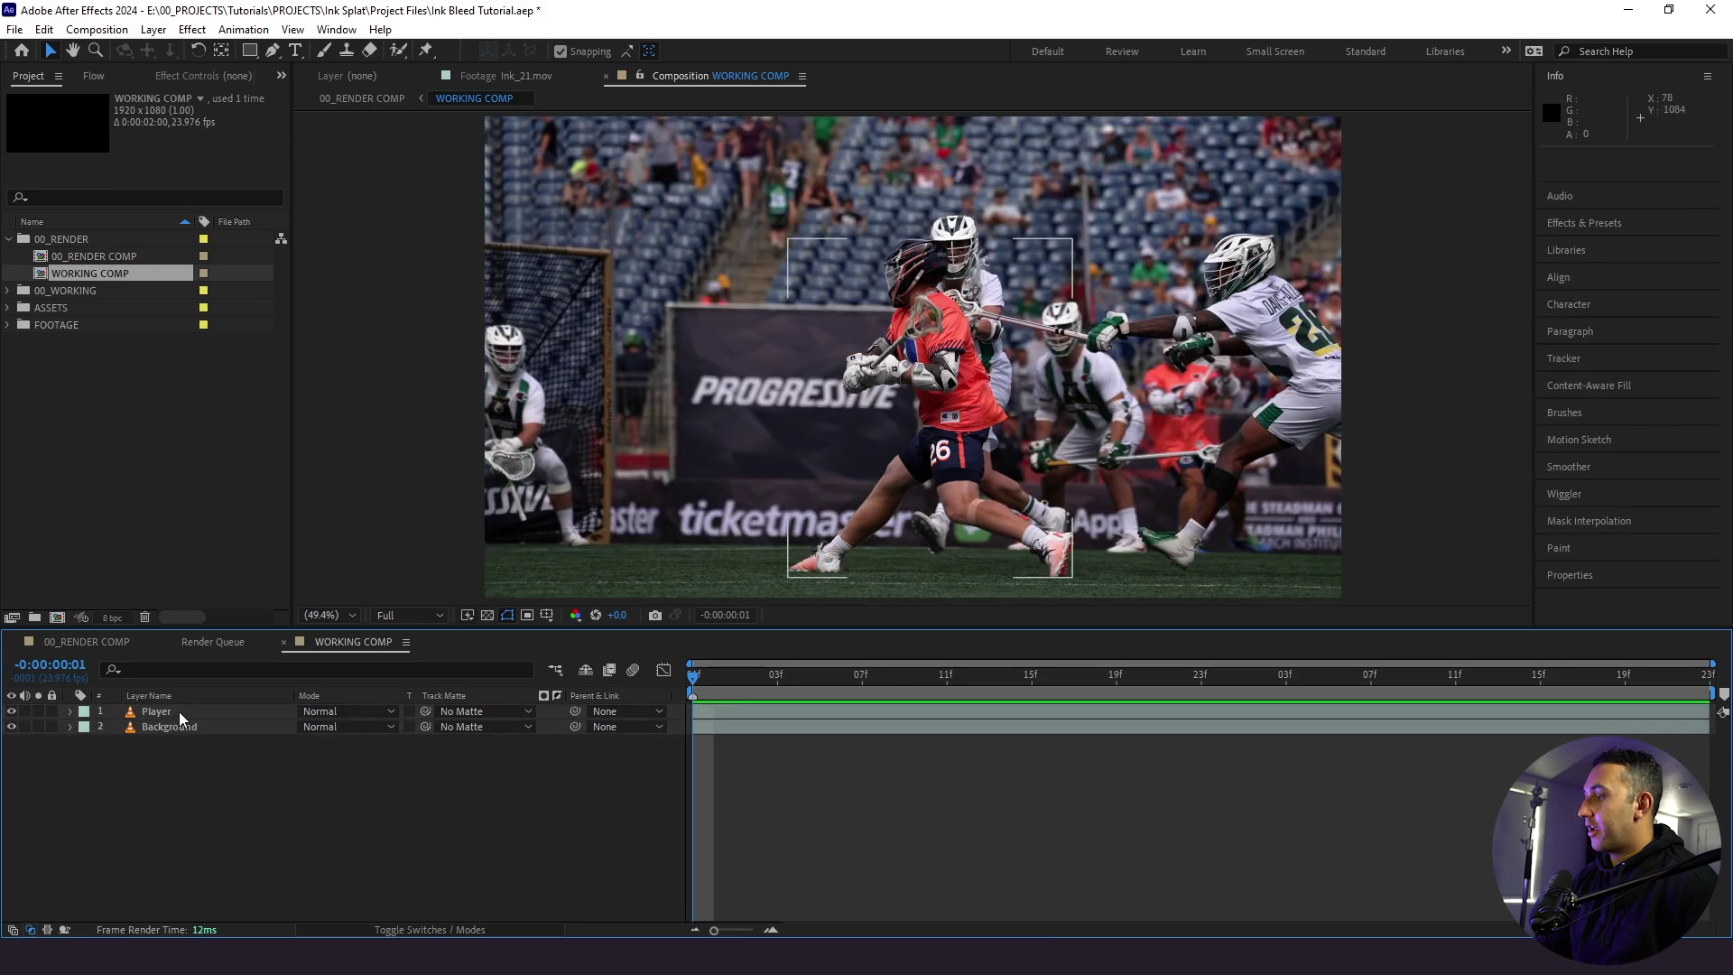
- Duplicate the Player layer and rename the copy 'Player Outline'
{"action": "left_click", "coordinate": [182, 719]}
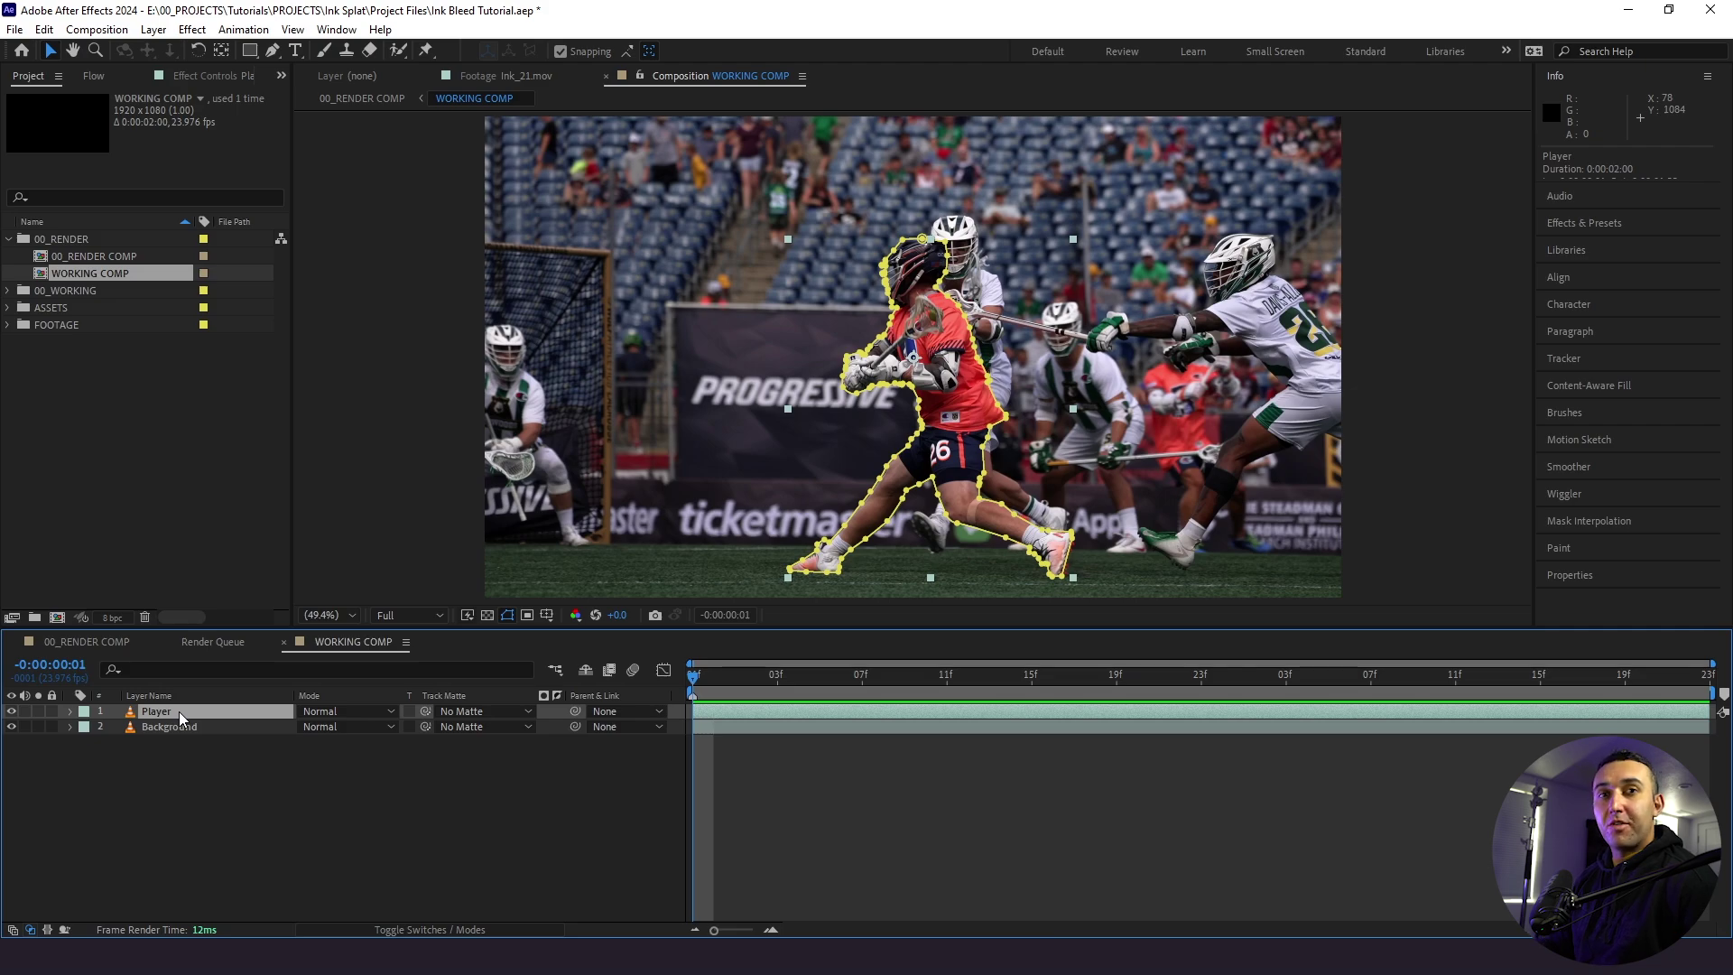
{"action": "key", "text": "ctrl+d"}
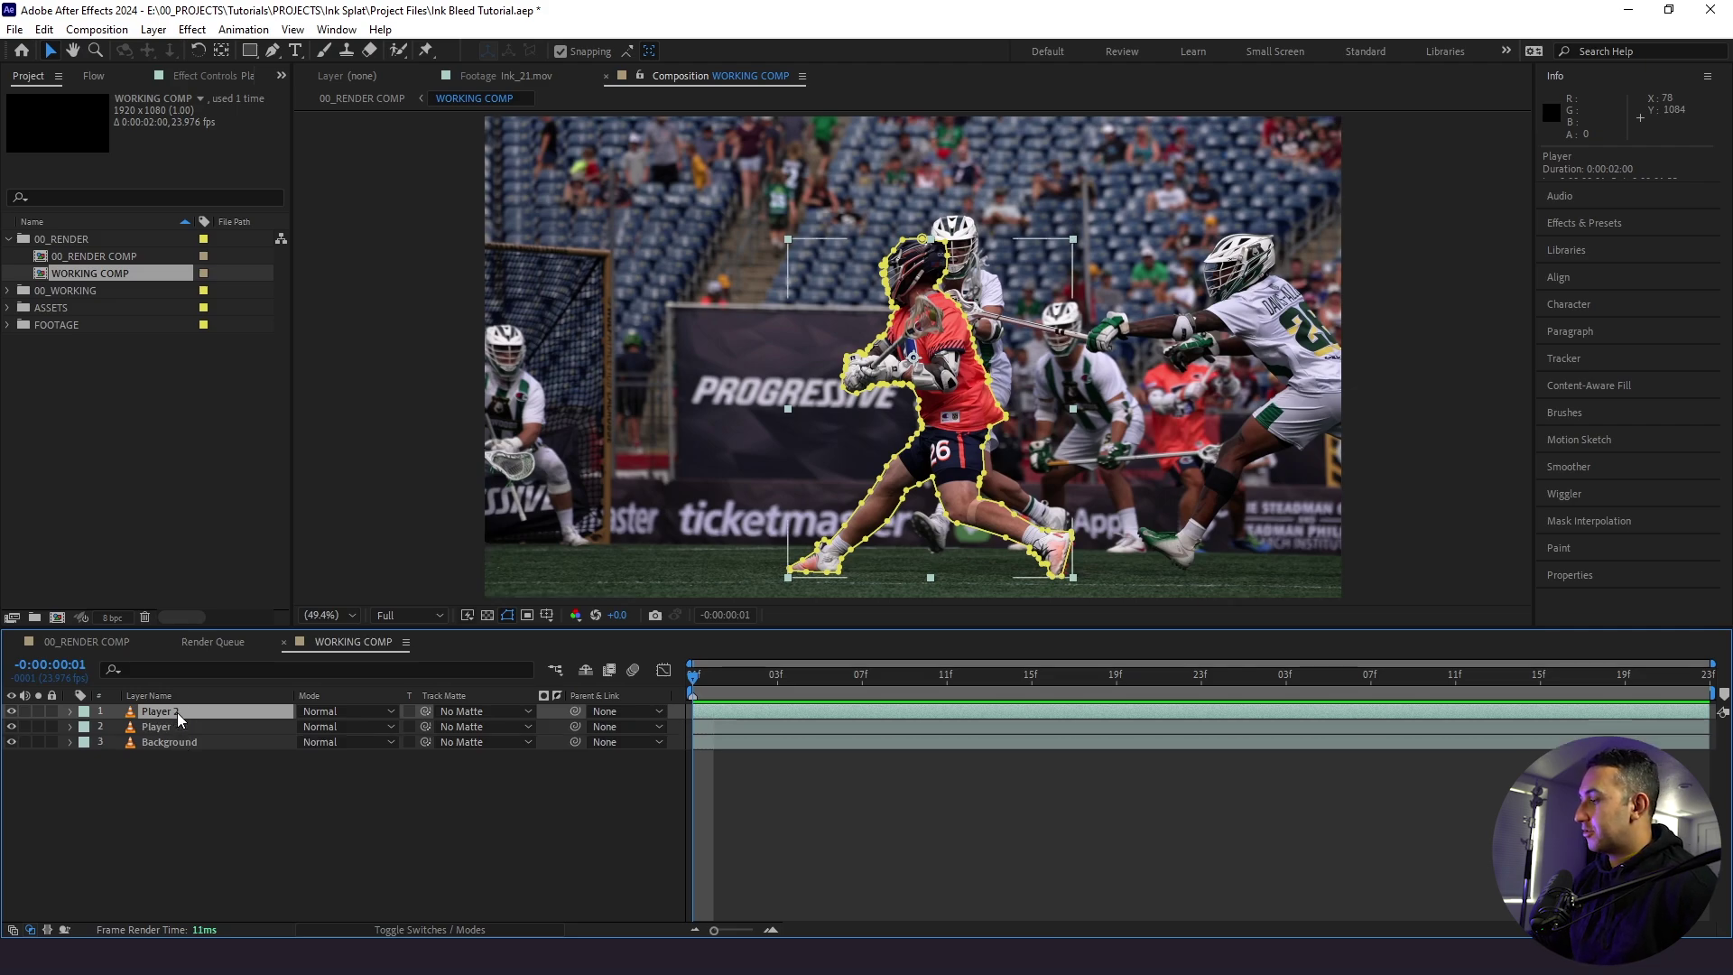
{"action": "key", "text": "Return"}
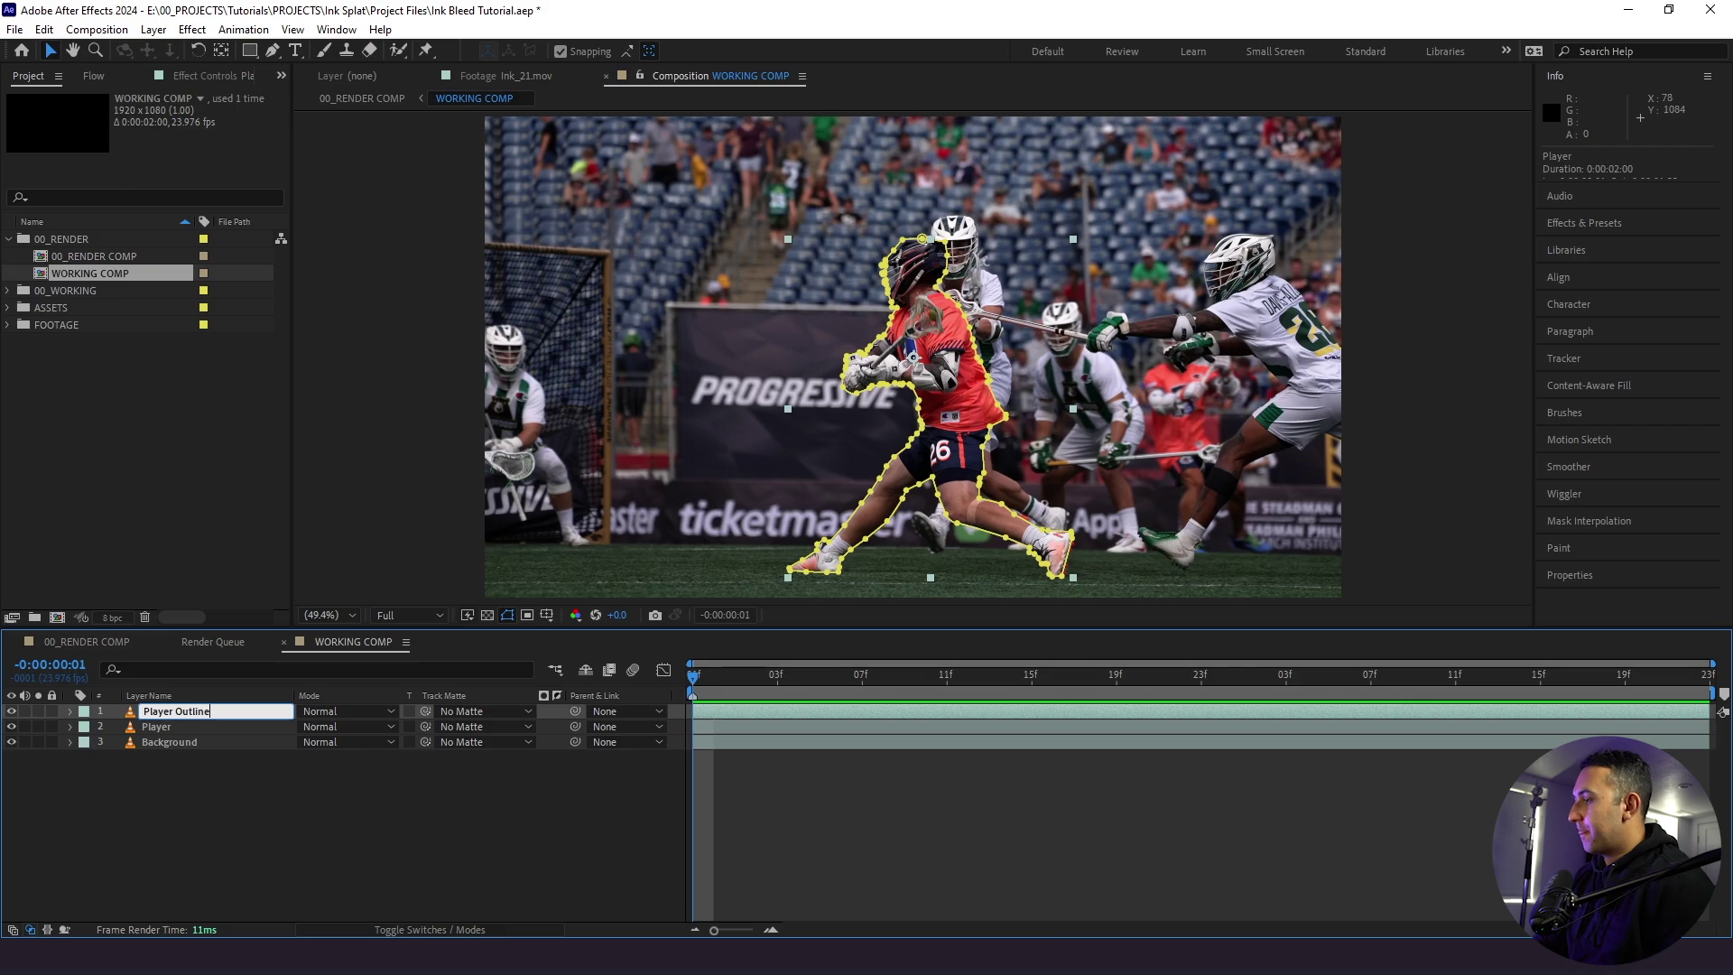
{"action": "type", "text": "Player Outline"}
{"action": "left_click", "coordinate": [172, 823]}
- Apply a white Fill effect to Player Outline and move it below the Player layer
{"action": "left_click", "coordinate": [168, 713]}
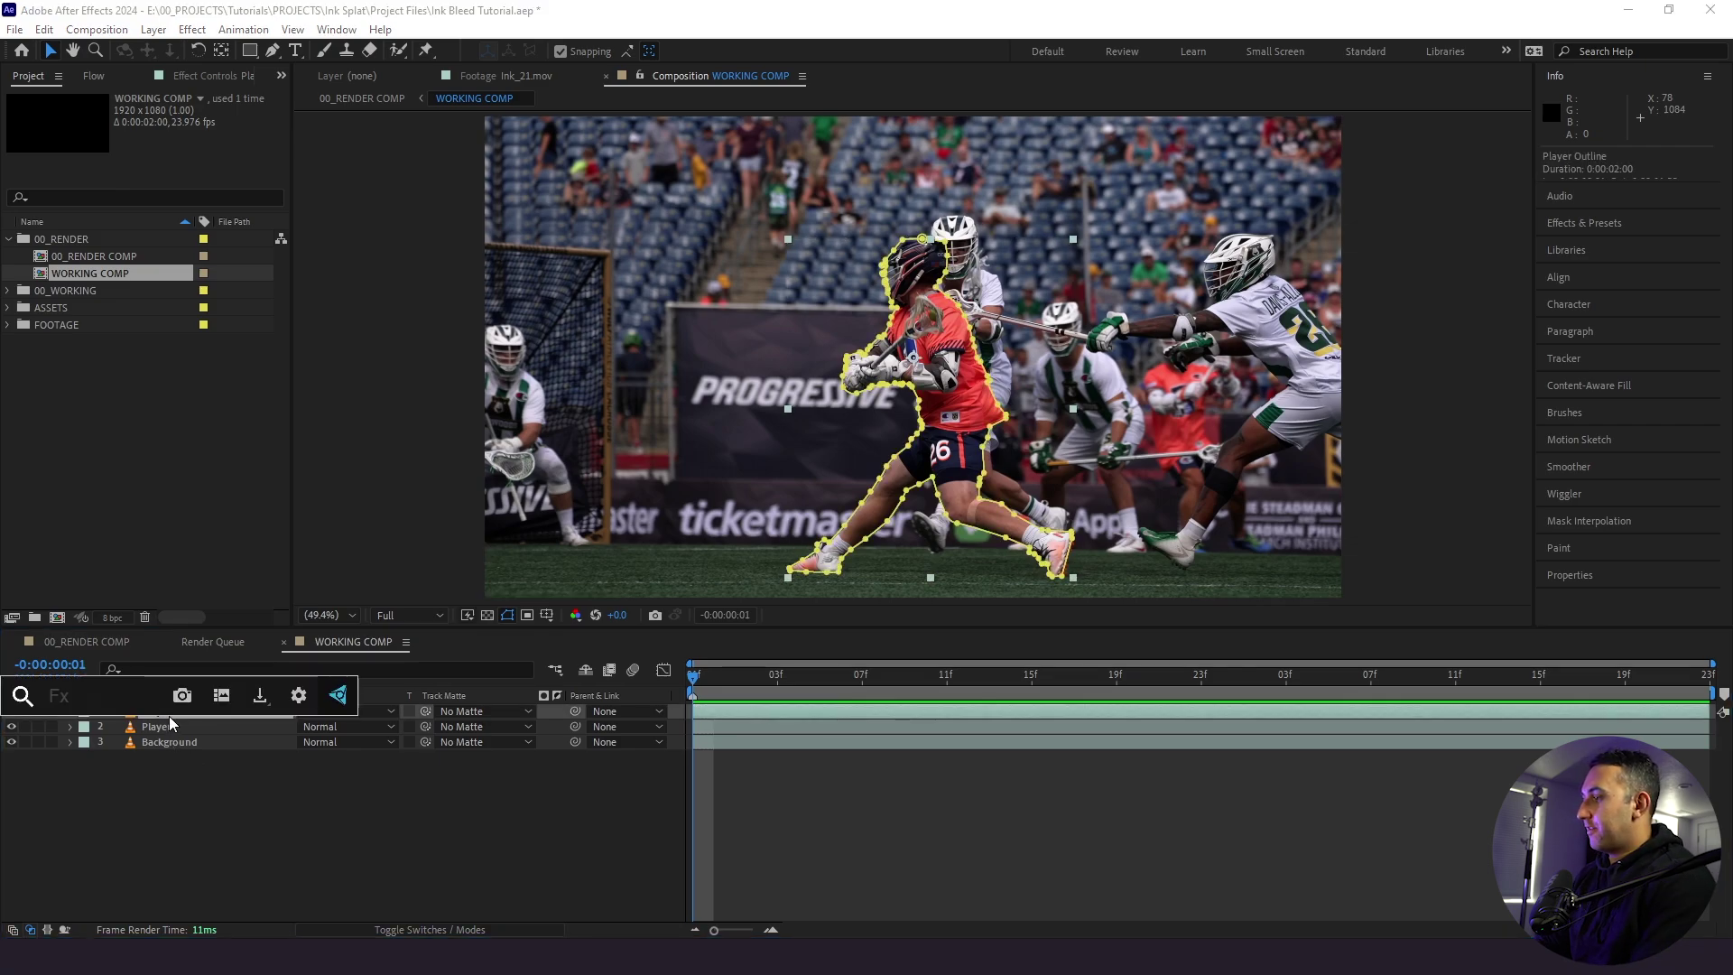
{"action": "key", "text": "ctrl+space"}
{"action": "type", "text": "fill"}
{"action": "key", "text": "Return"}
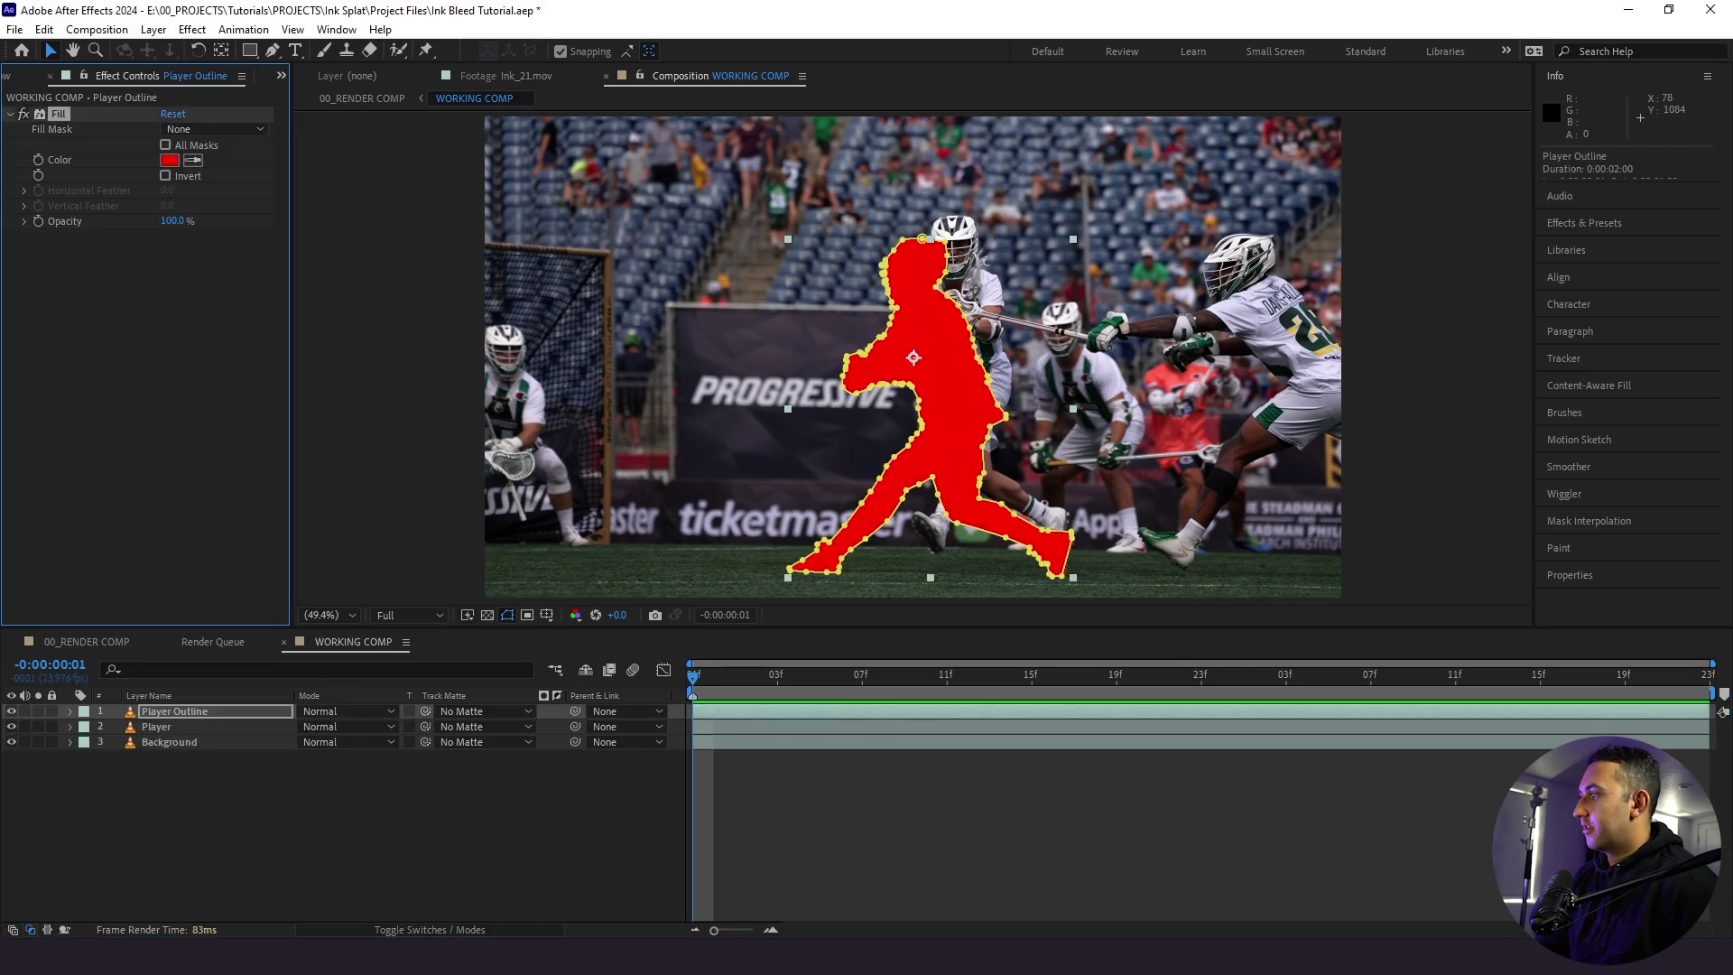
{"action": "left_click", "coordinate": [168, 160]}
{"action": "left_click_drag", "start_coordinate": [1081, 575], "coordinate": [721, 321]}
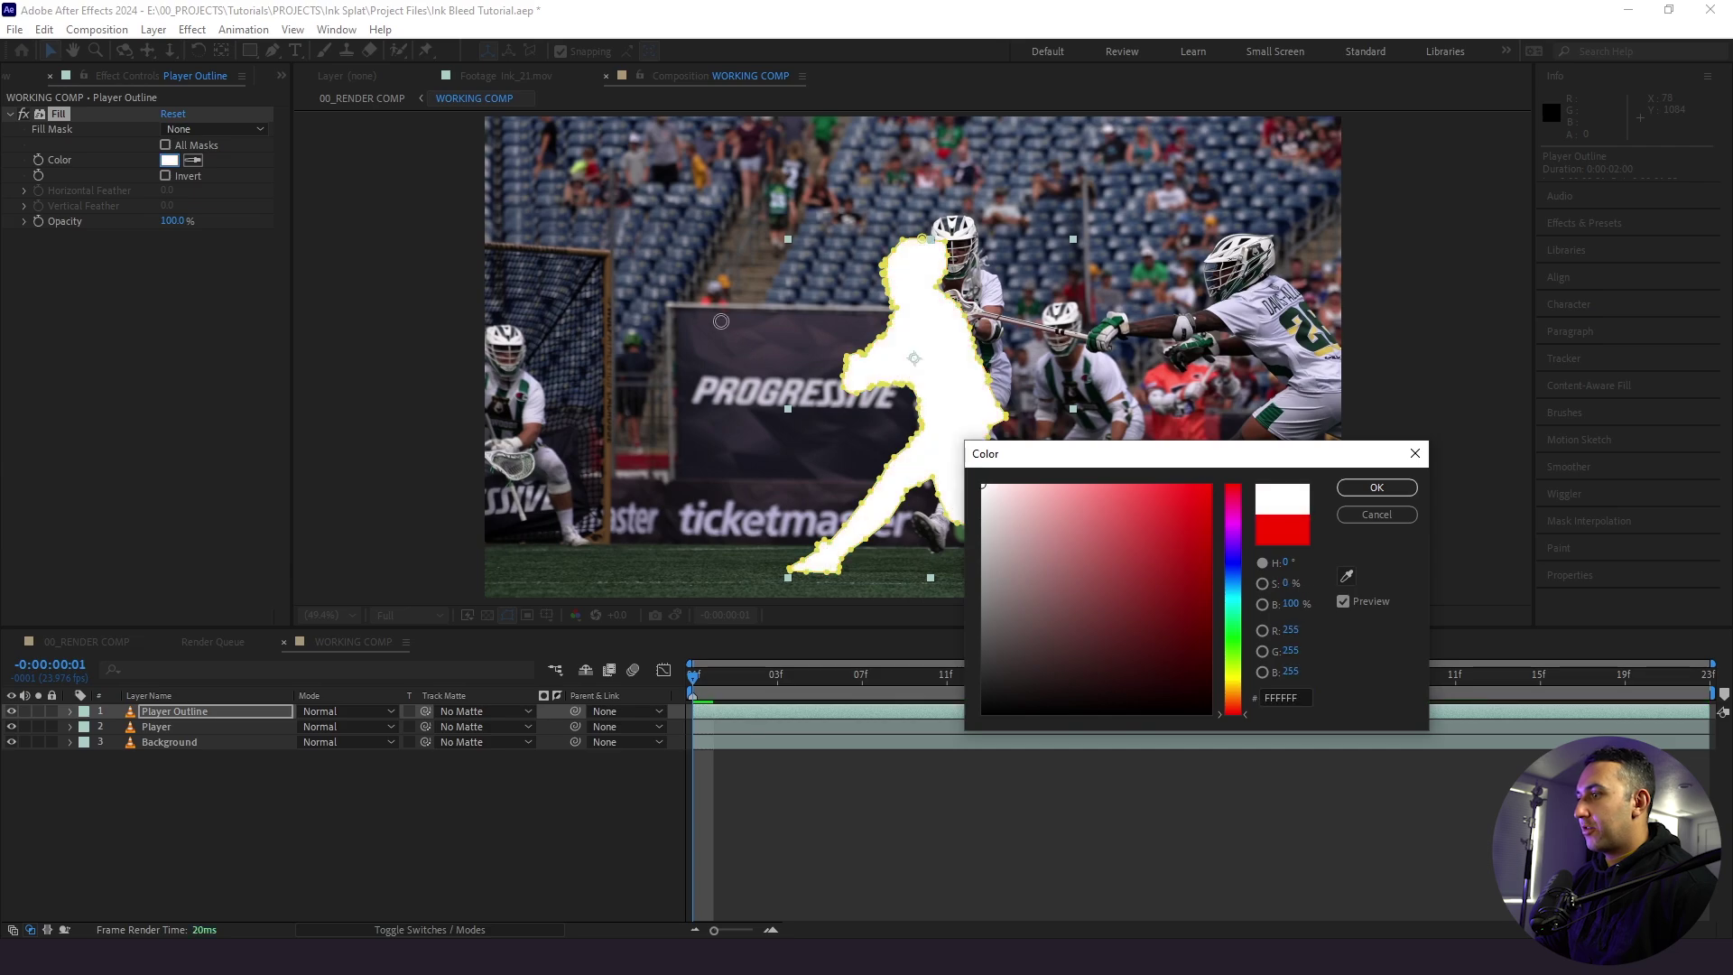
{"action": "left_click", "coordinate": [1377, 488]}
{"action": "left_click_drag", "start_coordinate": [195, 713], "coordinate": [199, 734]}
{"action": "left_click", "coordinate": [186, 731]}
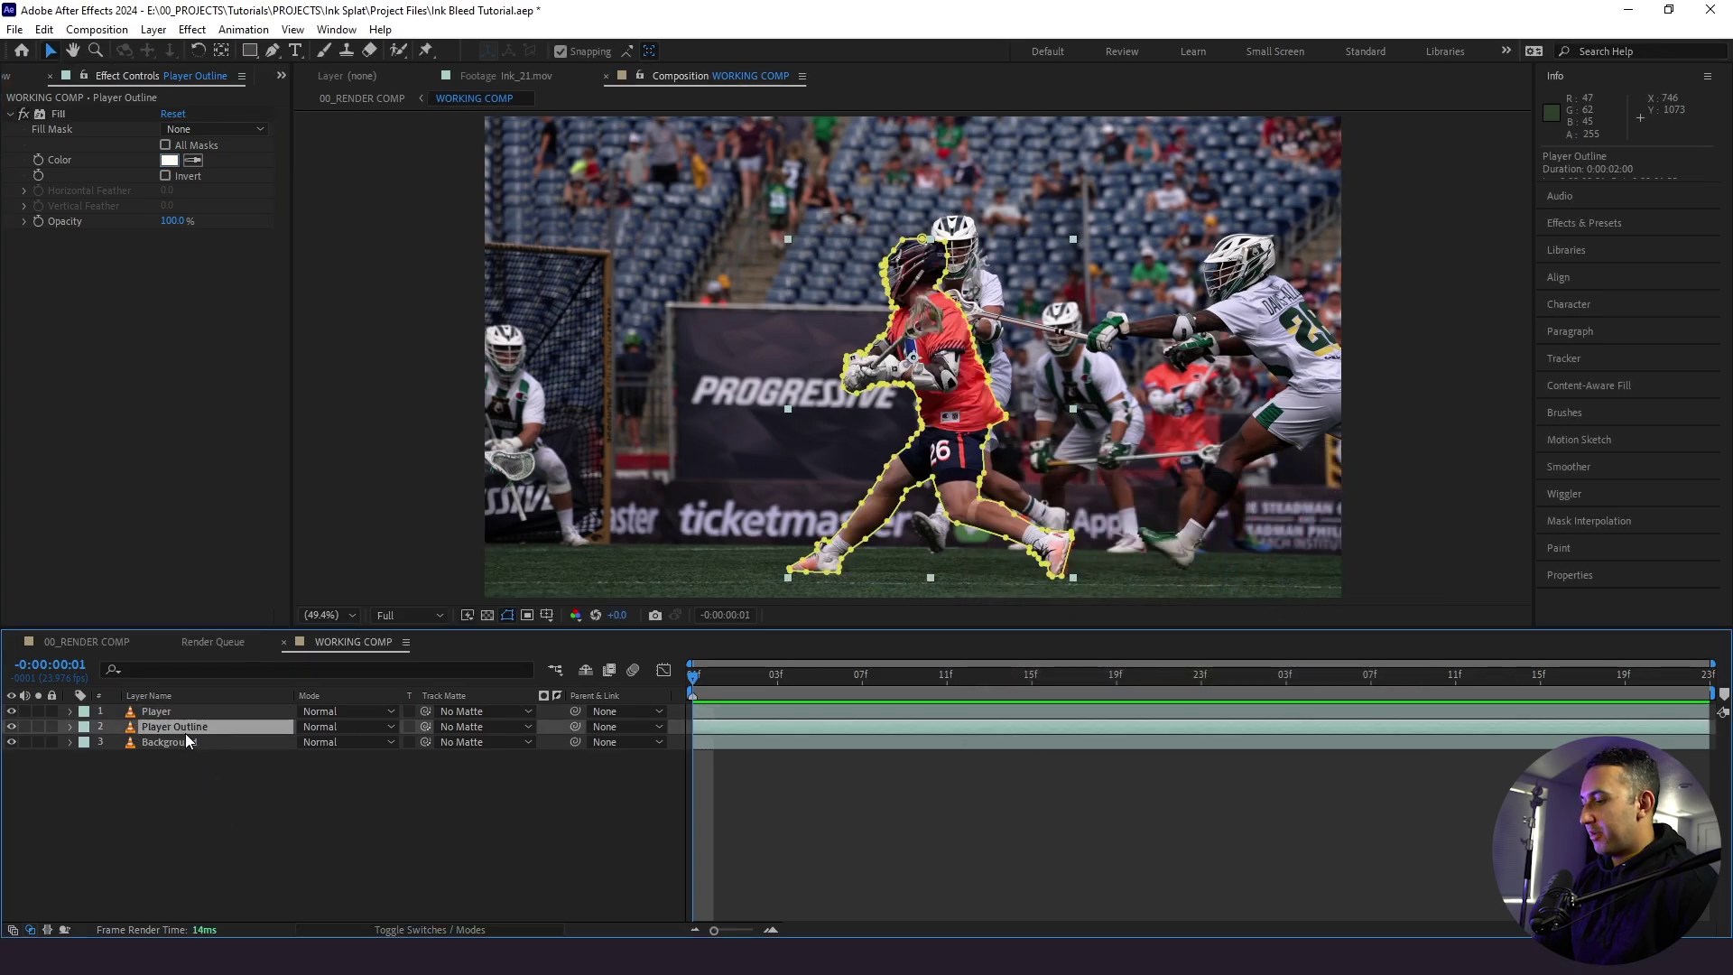
- Set the Player Outline's Mask Expansion to 18 pixels to form a white border
{"action": "key", "text": "m"}
{"action": "left_click", "coordinate": [102, 742]}
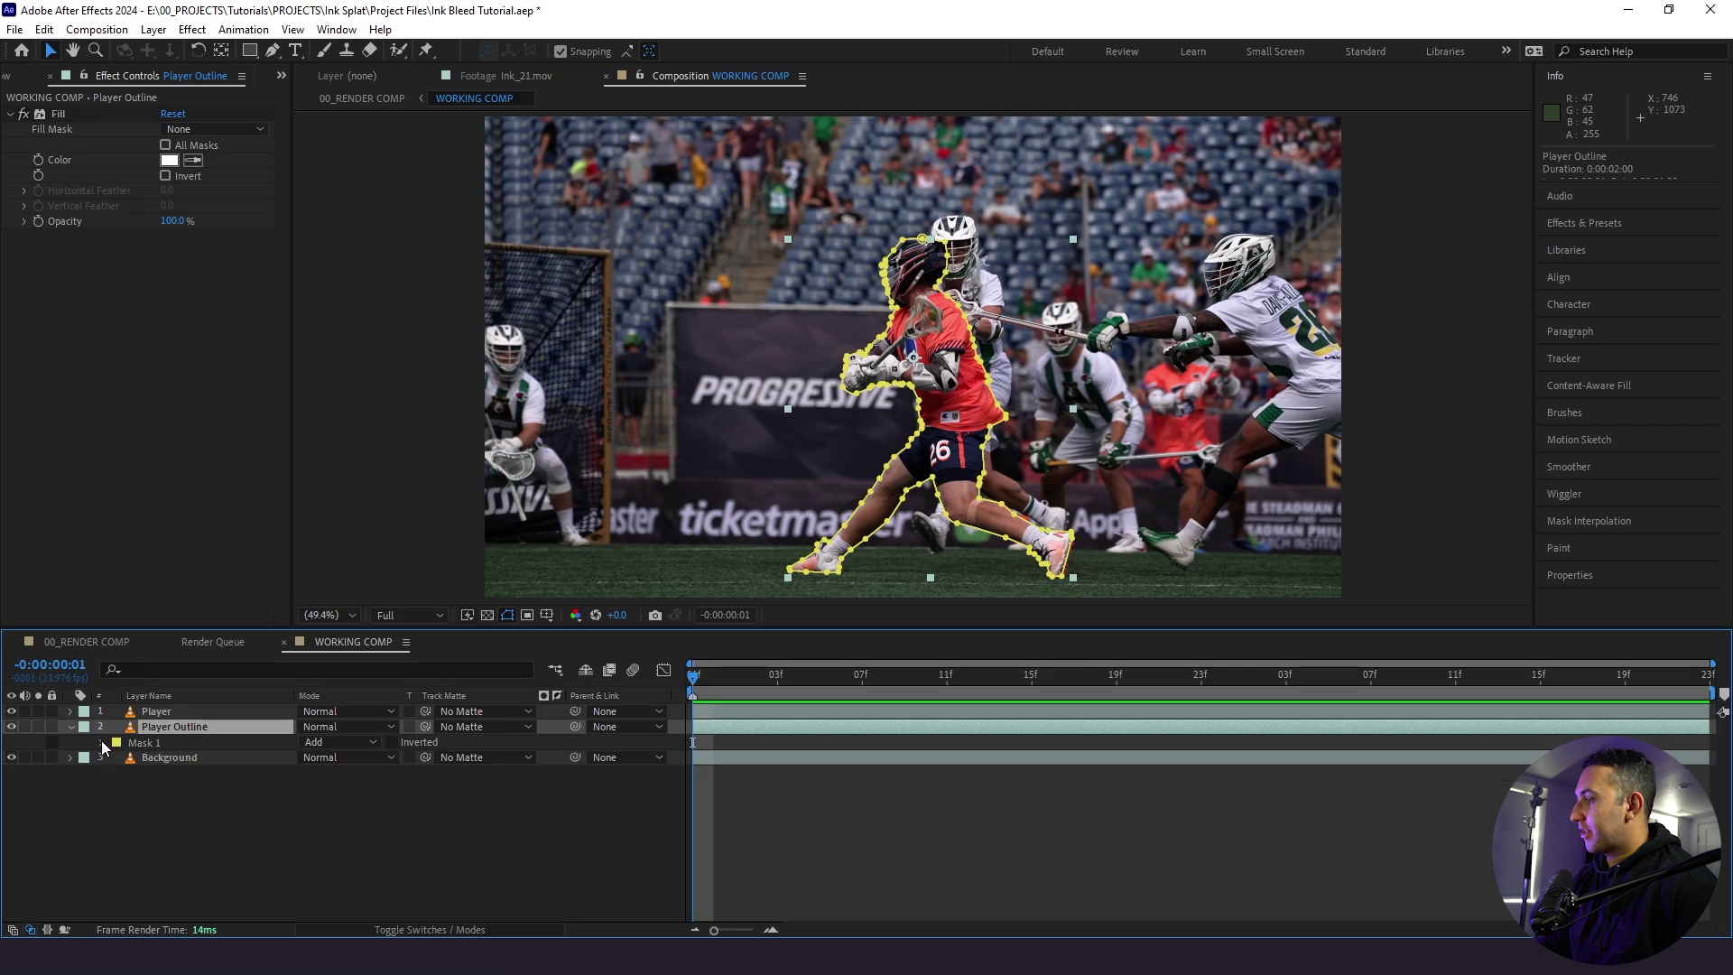
{"action": "left_click", "coordinate": [102, 742]}
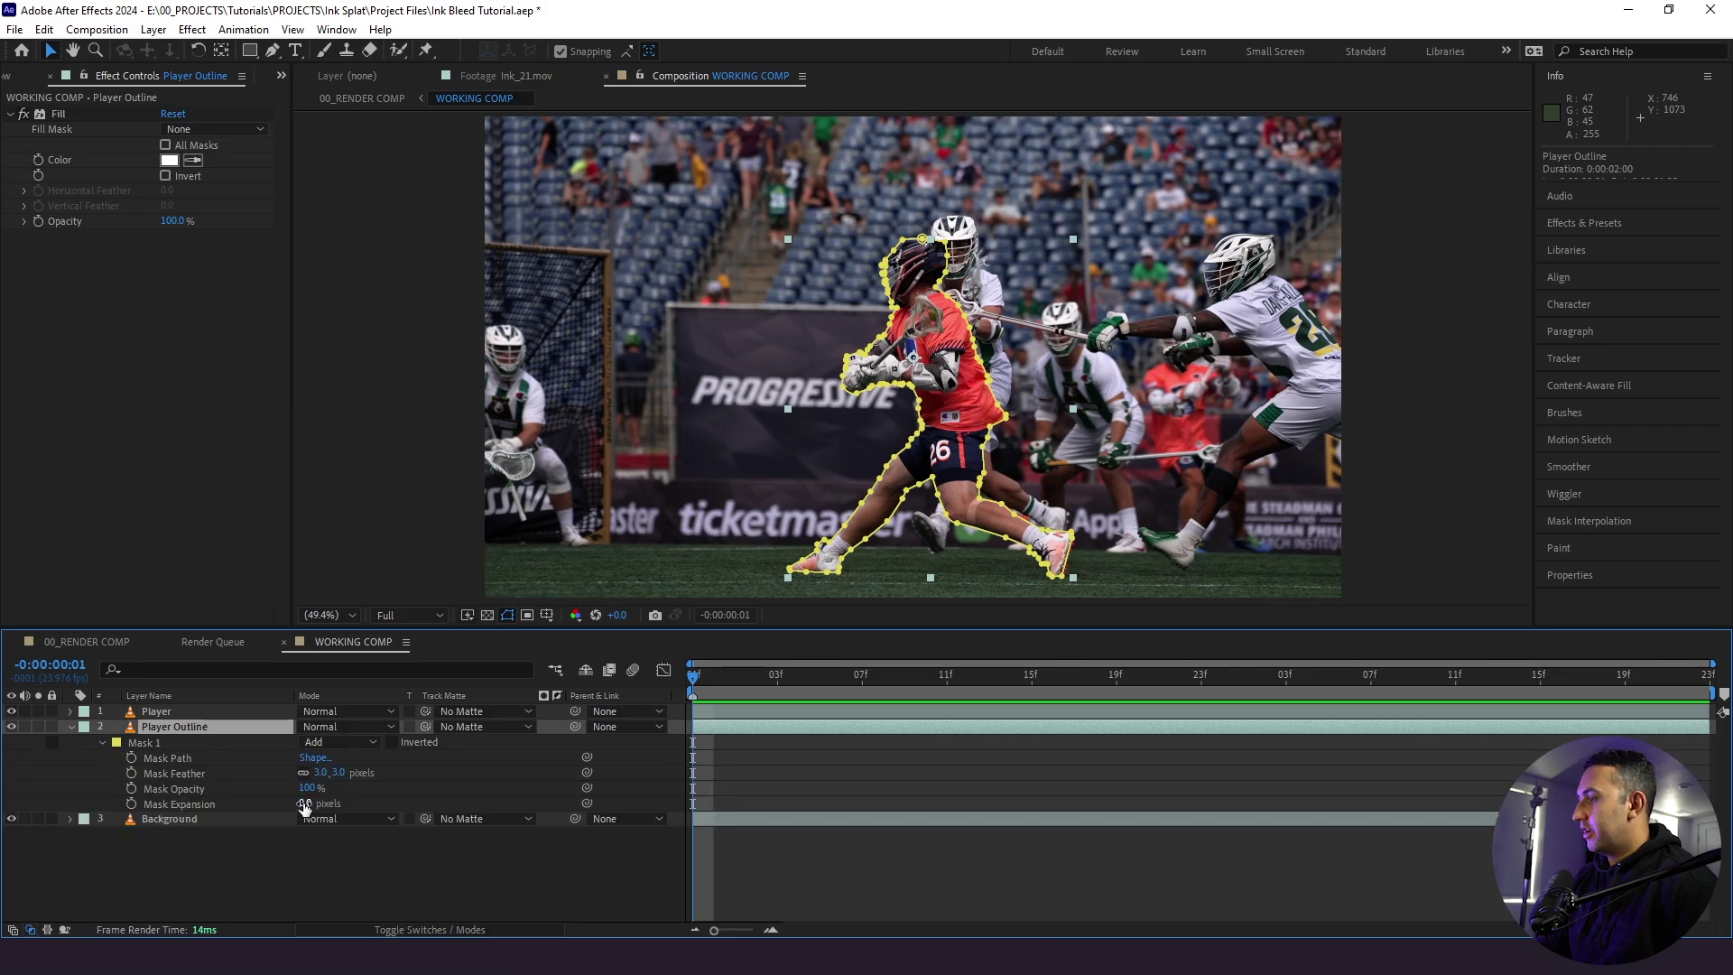
{"action": "left_click_drag", "start_coordinate": [304, 803], "coordinate": [332, 807]}
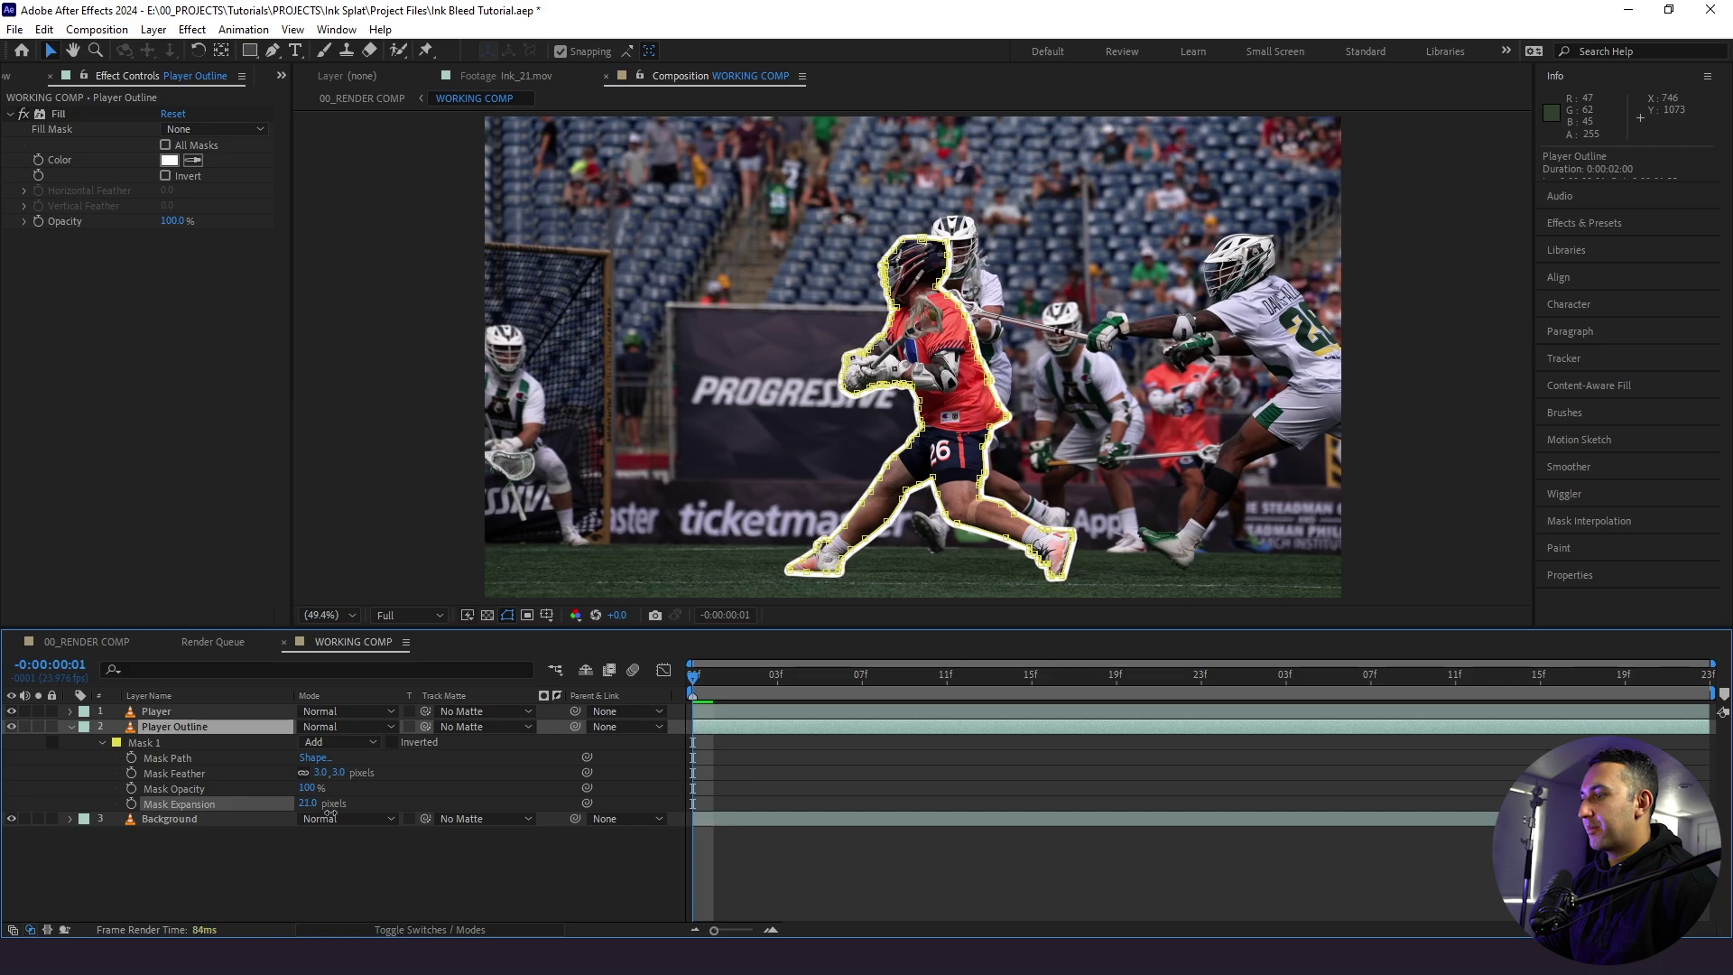
{"action": "left_click", "coordinate": [353, 888]}
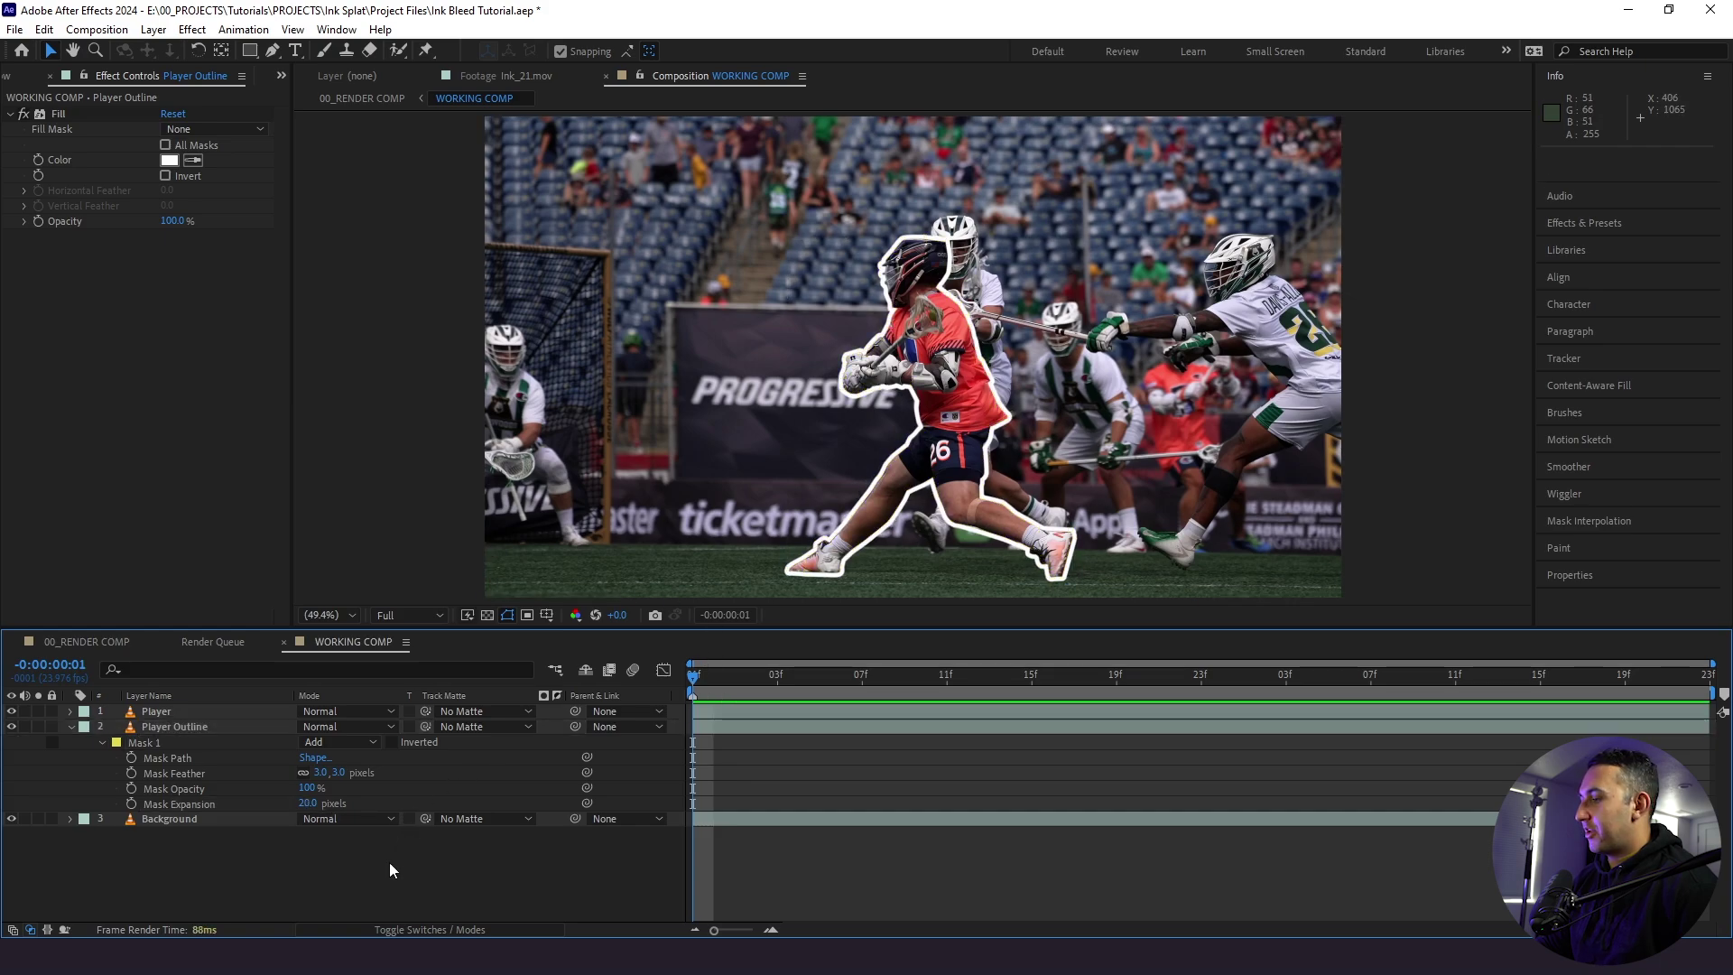
{"action": "key", "text": "ctrl+z"}
- Try a red Fill colour on the outline, revert to white, collapse properties and show the Project panel
{"action": "left_click", "coordinate": [219, 727]}
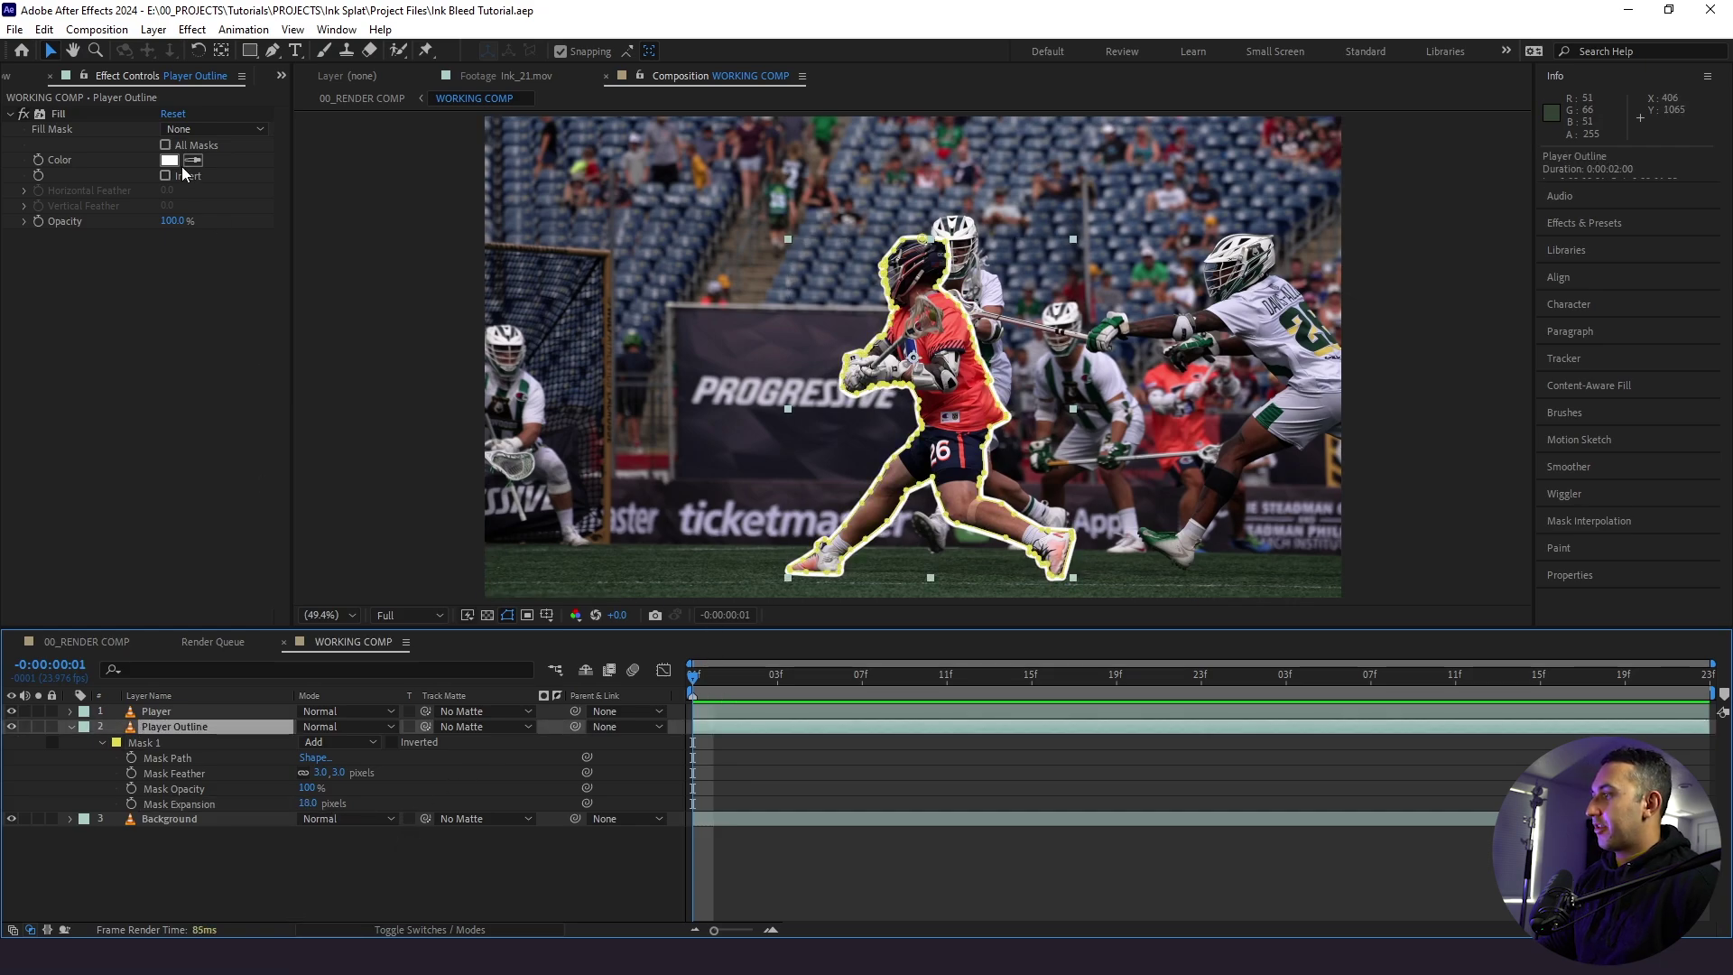
{"action": "left_click", "coordinate": [169, 159]}
{"action": "left_click", "coordinate": [1134, 576]}
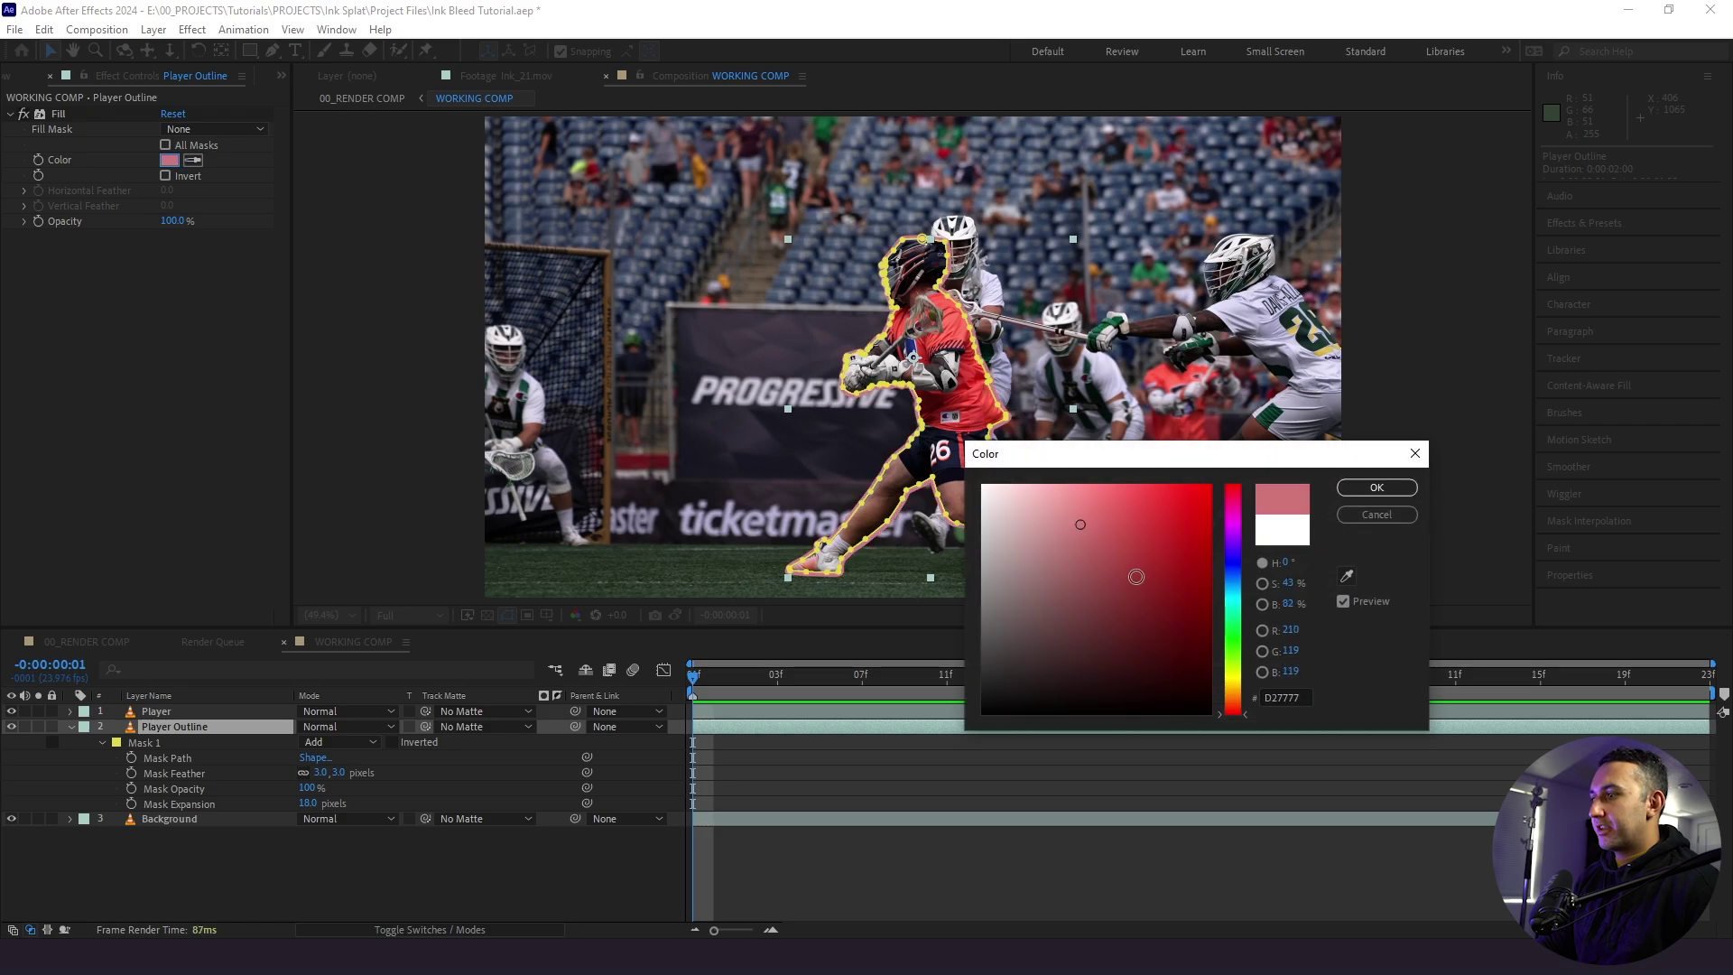
{"action": "left_click", "coordinate": [1132, 586]}
{"action": "left_click", "coordinate": [1162, 540]}
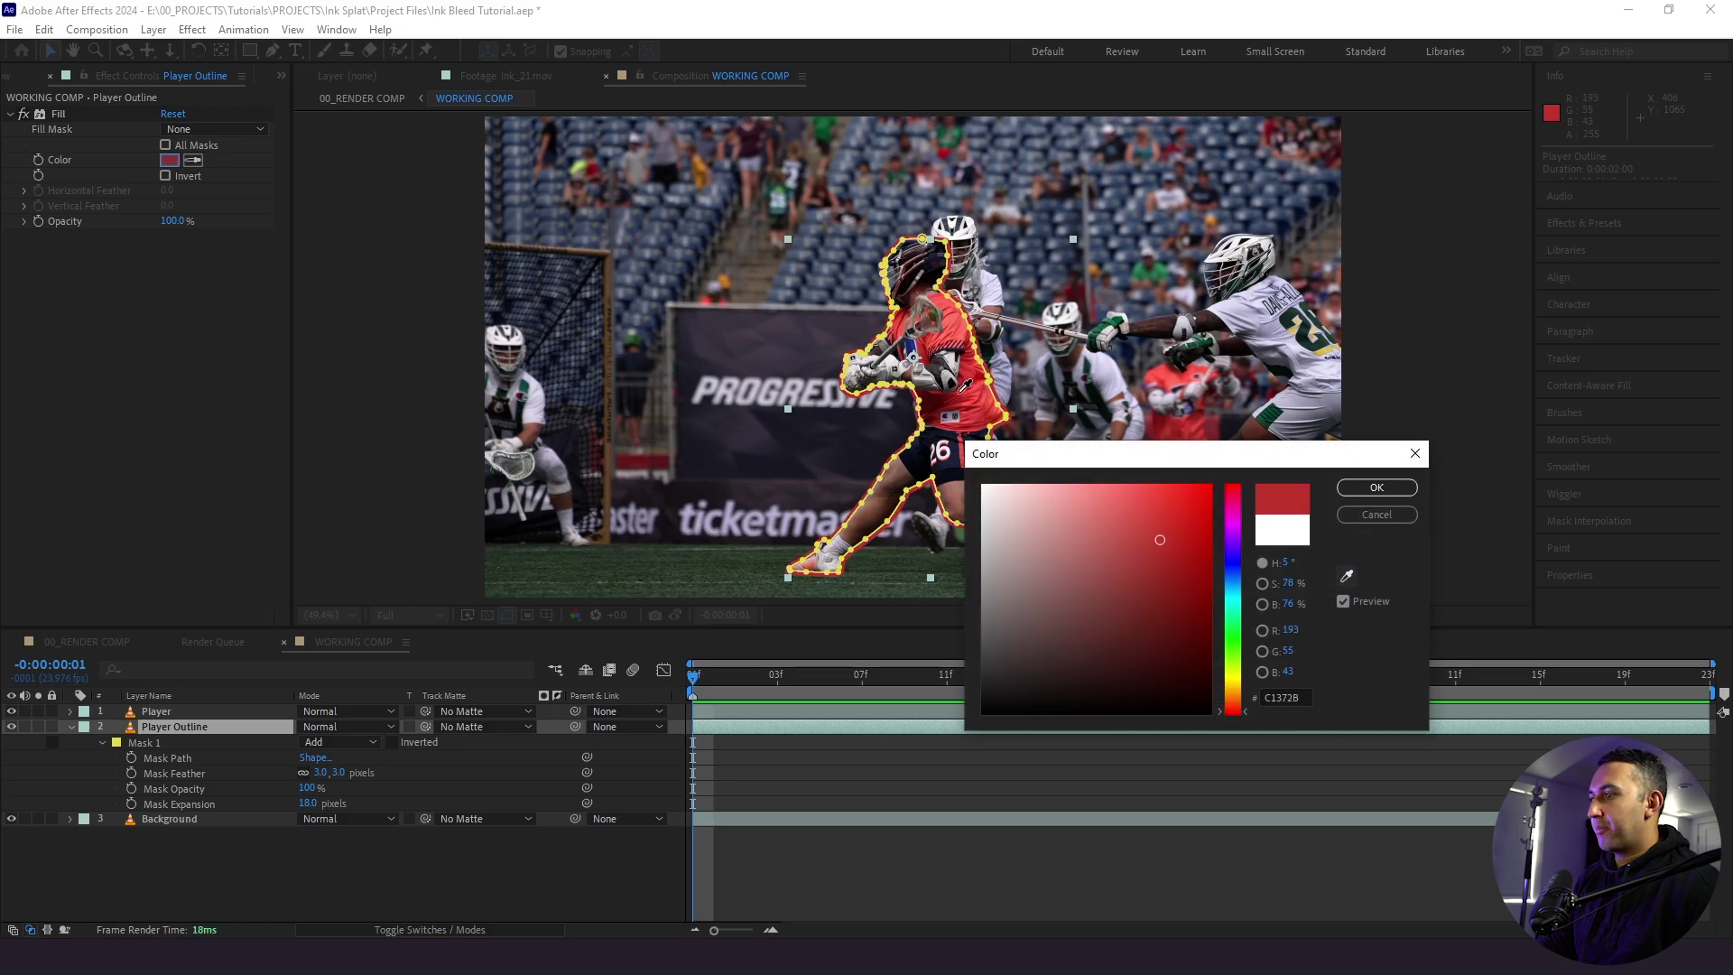
{"action": "left_click", "coordinate": [1414, 453]}
{"action": "left_click", "coordinate": [459, 841]}
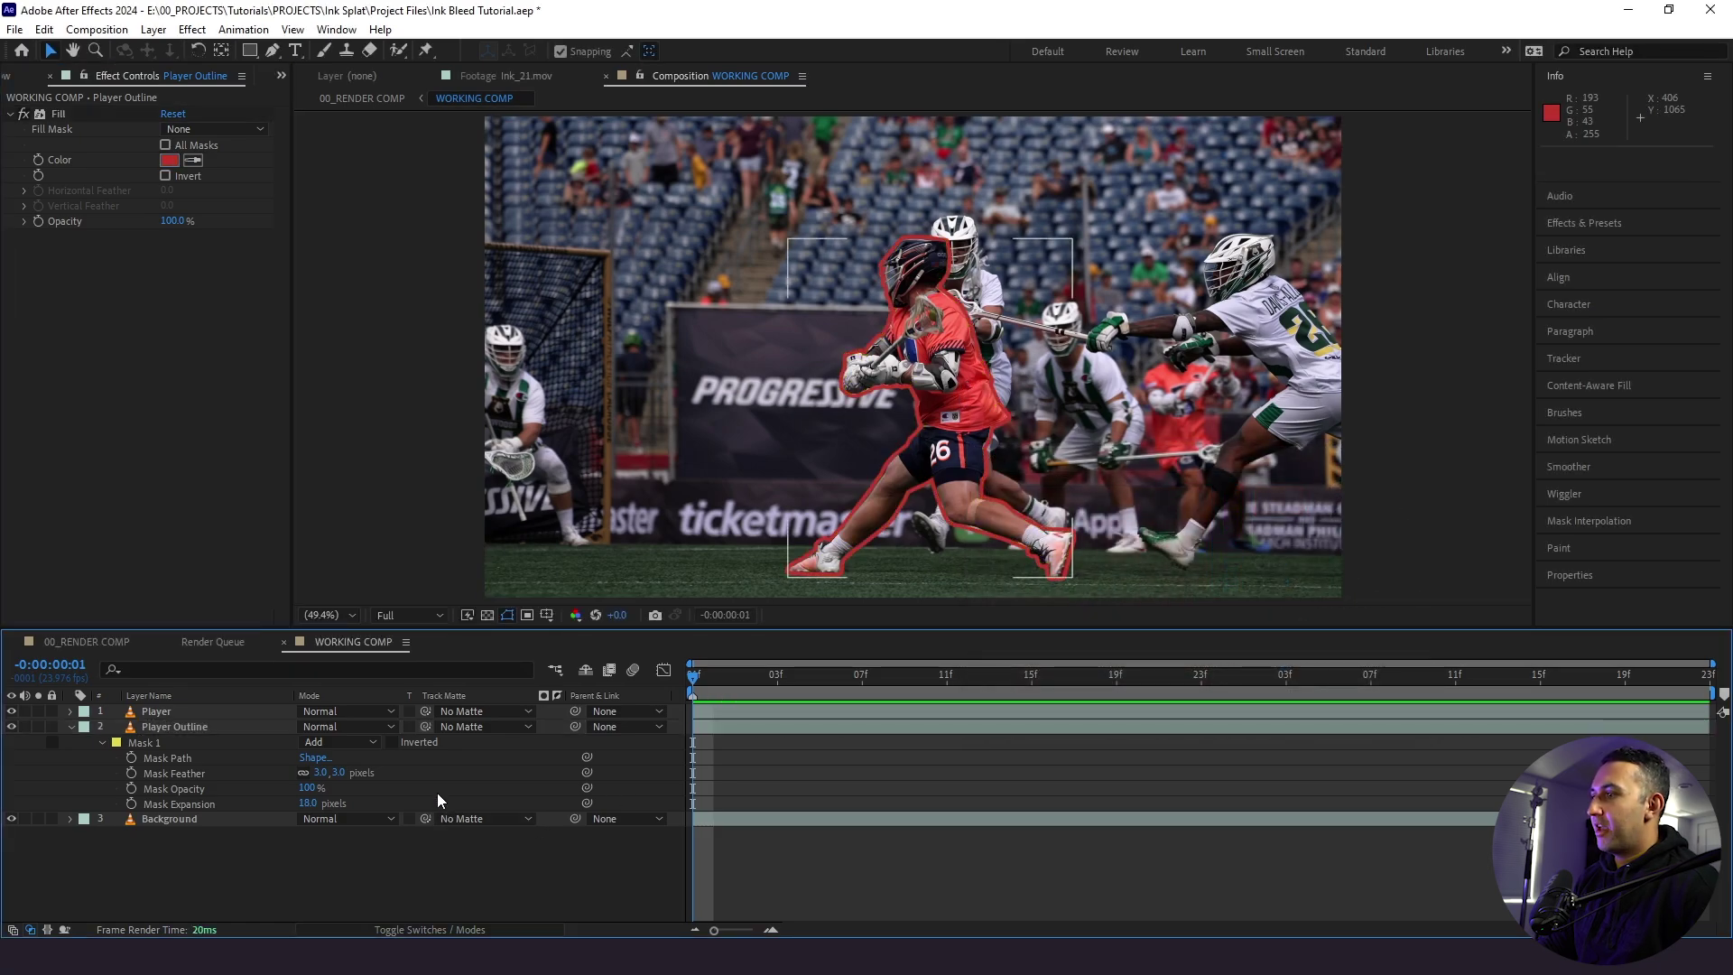
{"action": "key", "text": "ctrl+z"}
{"action": "left_click", "coordinate": [446, 861]}
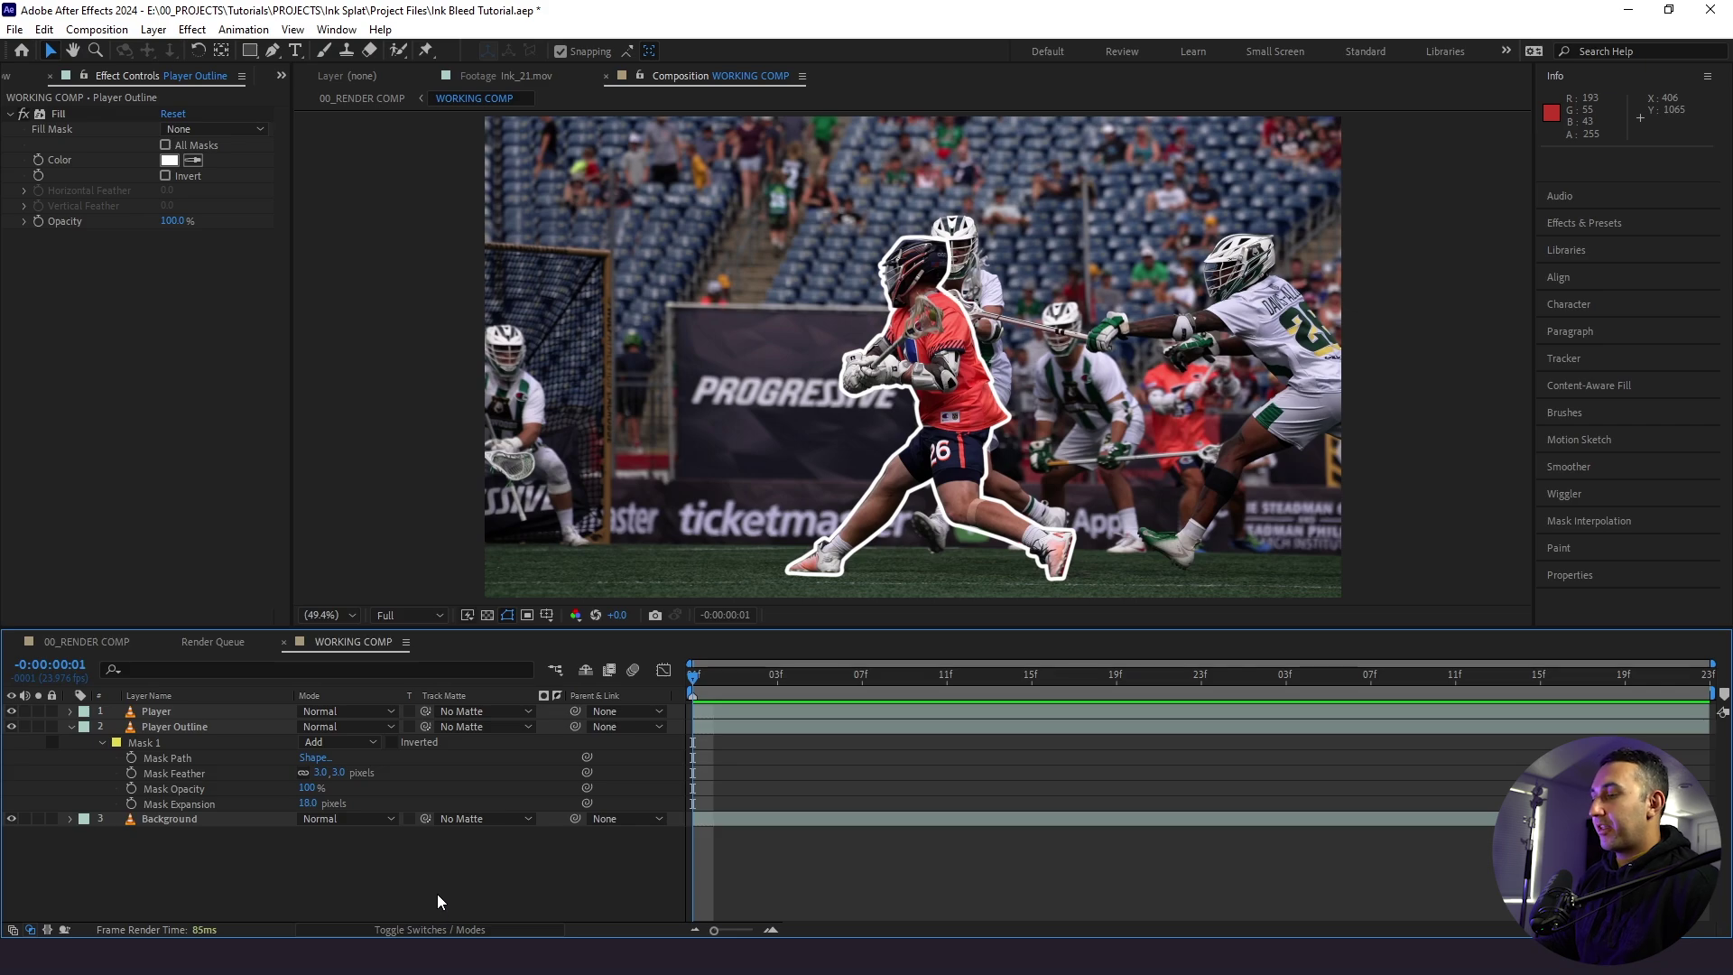
{"action": "key", "text": "u"}
{"action": "key", "text": "ctrl+0"}
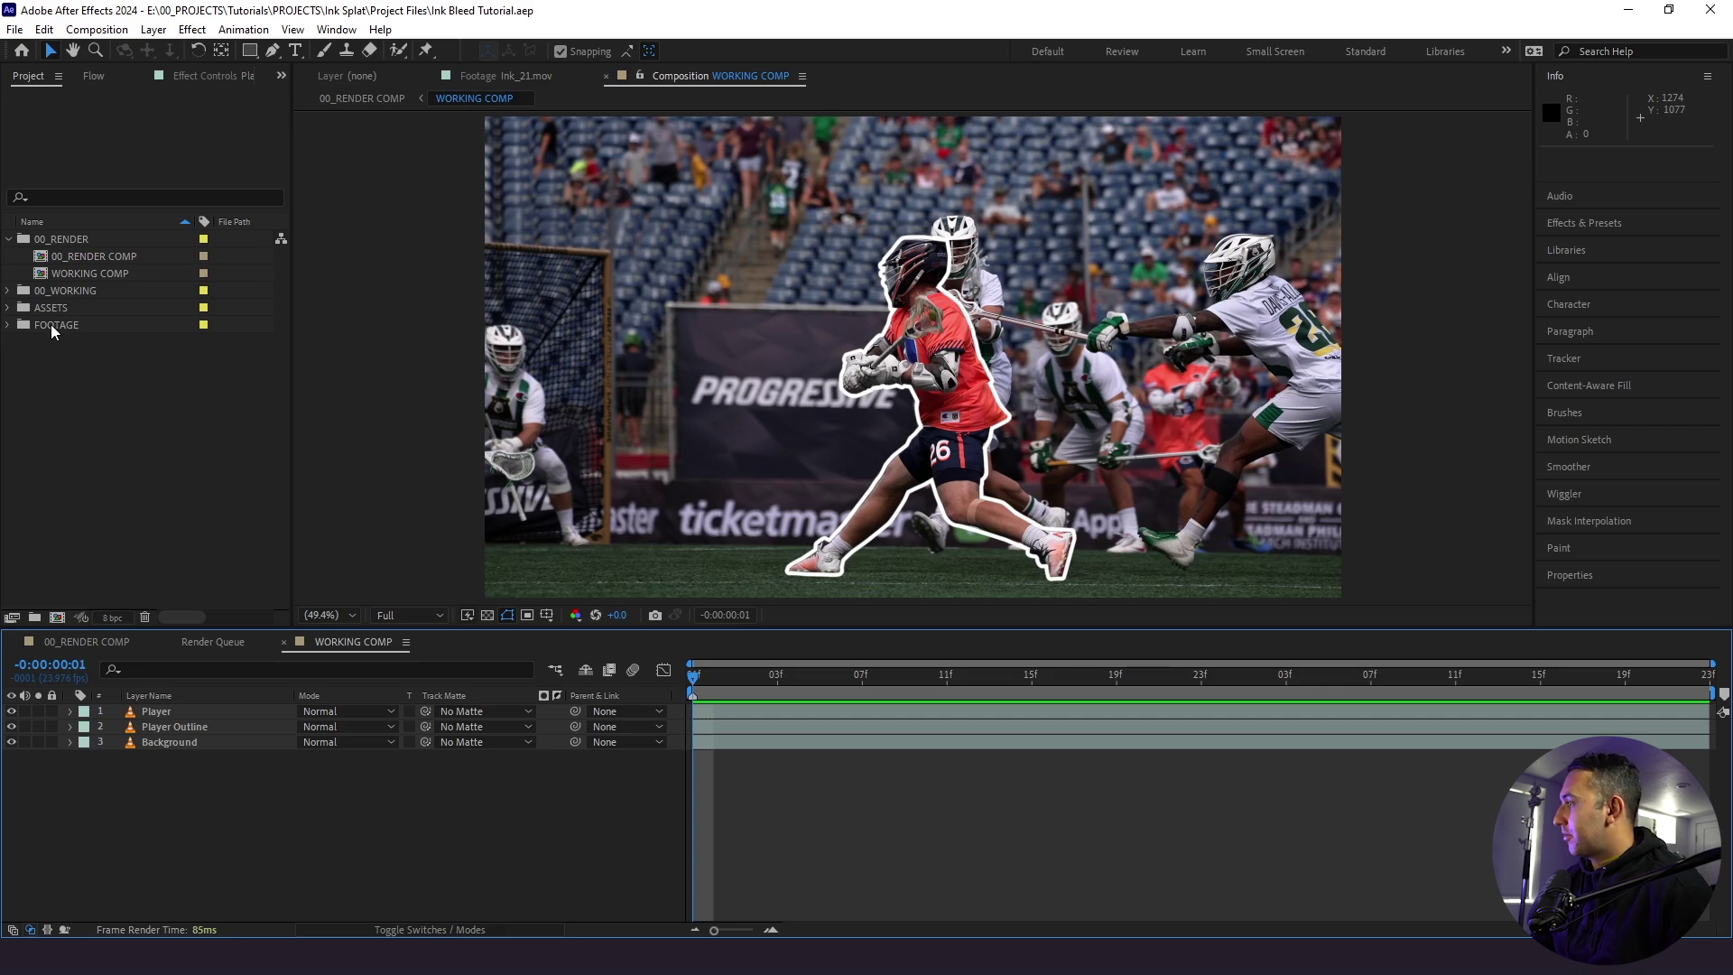
- Create a 1-second 'Animated Texture' comp containing the Cement Floor Texture image
{"action": "left_click", "coordinate": [7, 308]}
{"action": "left_click", "coordinate": [90, 325]}
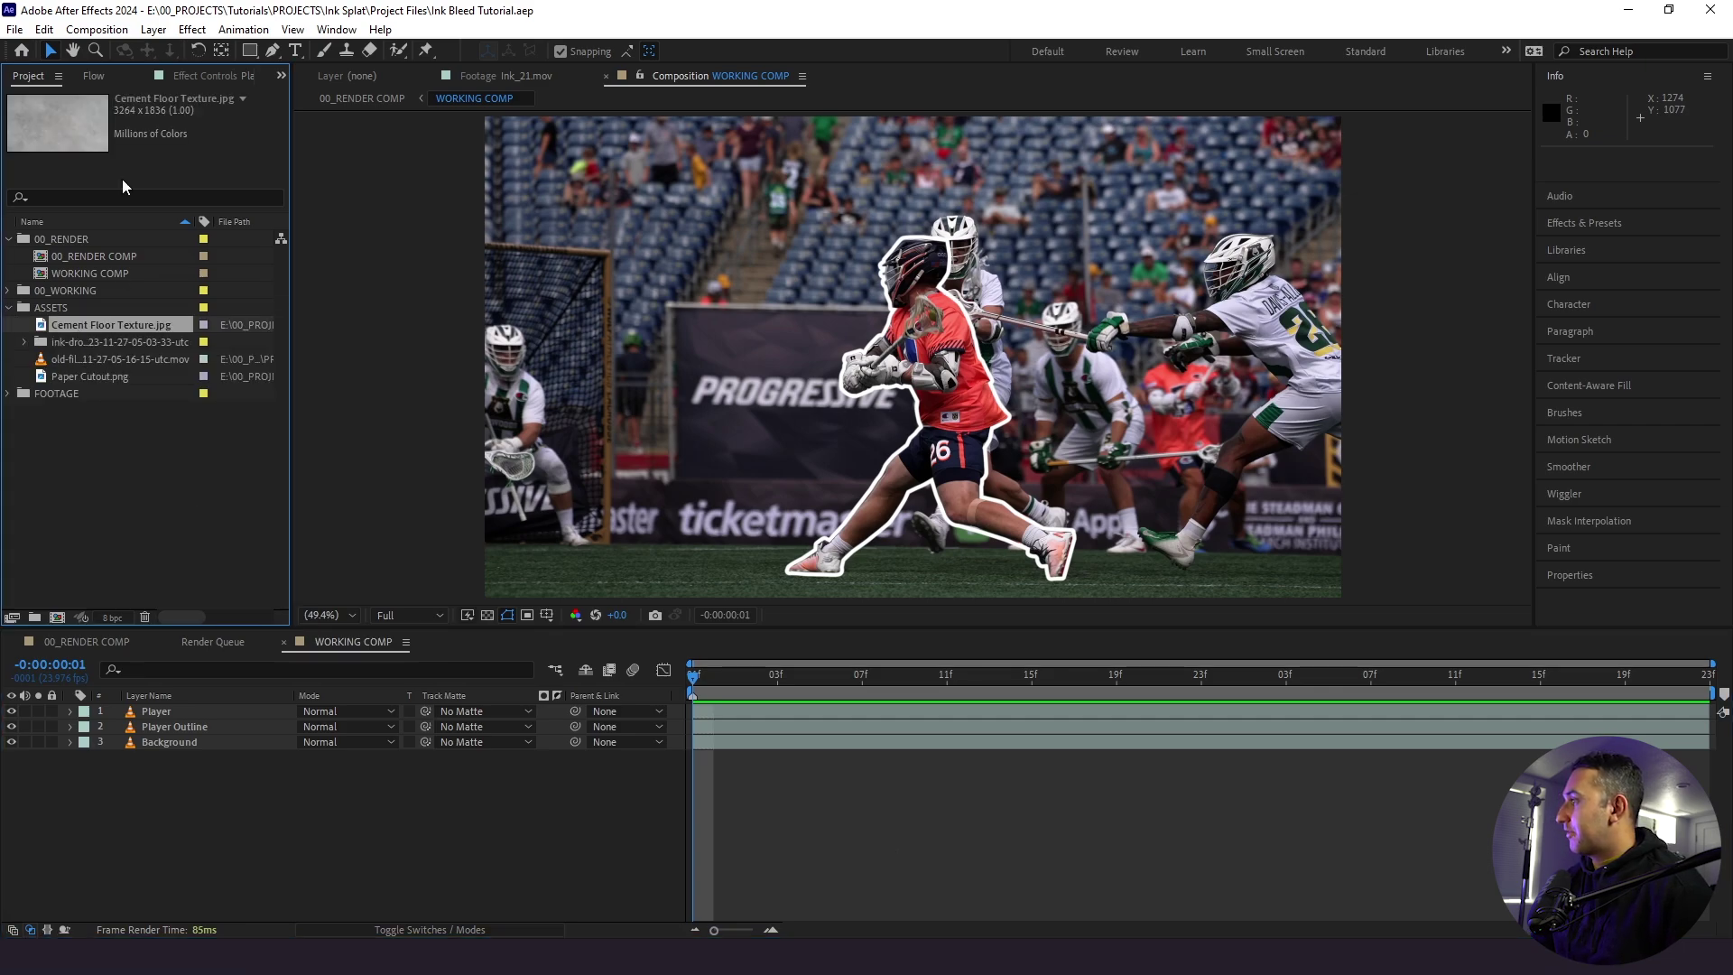
{"action": "left_click", "coordinate": [96, 29]}
{"action": "left_click", "coordinate": [127, 39]}
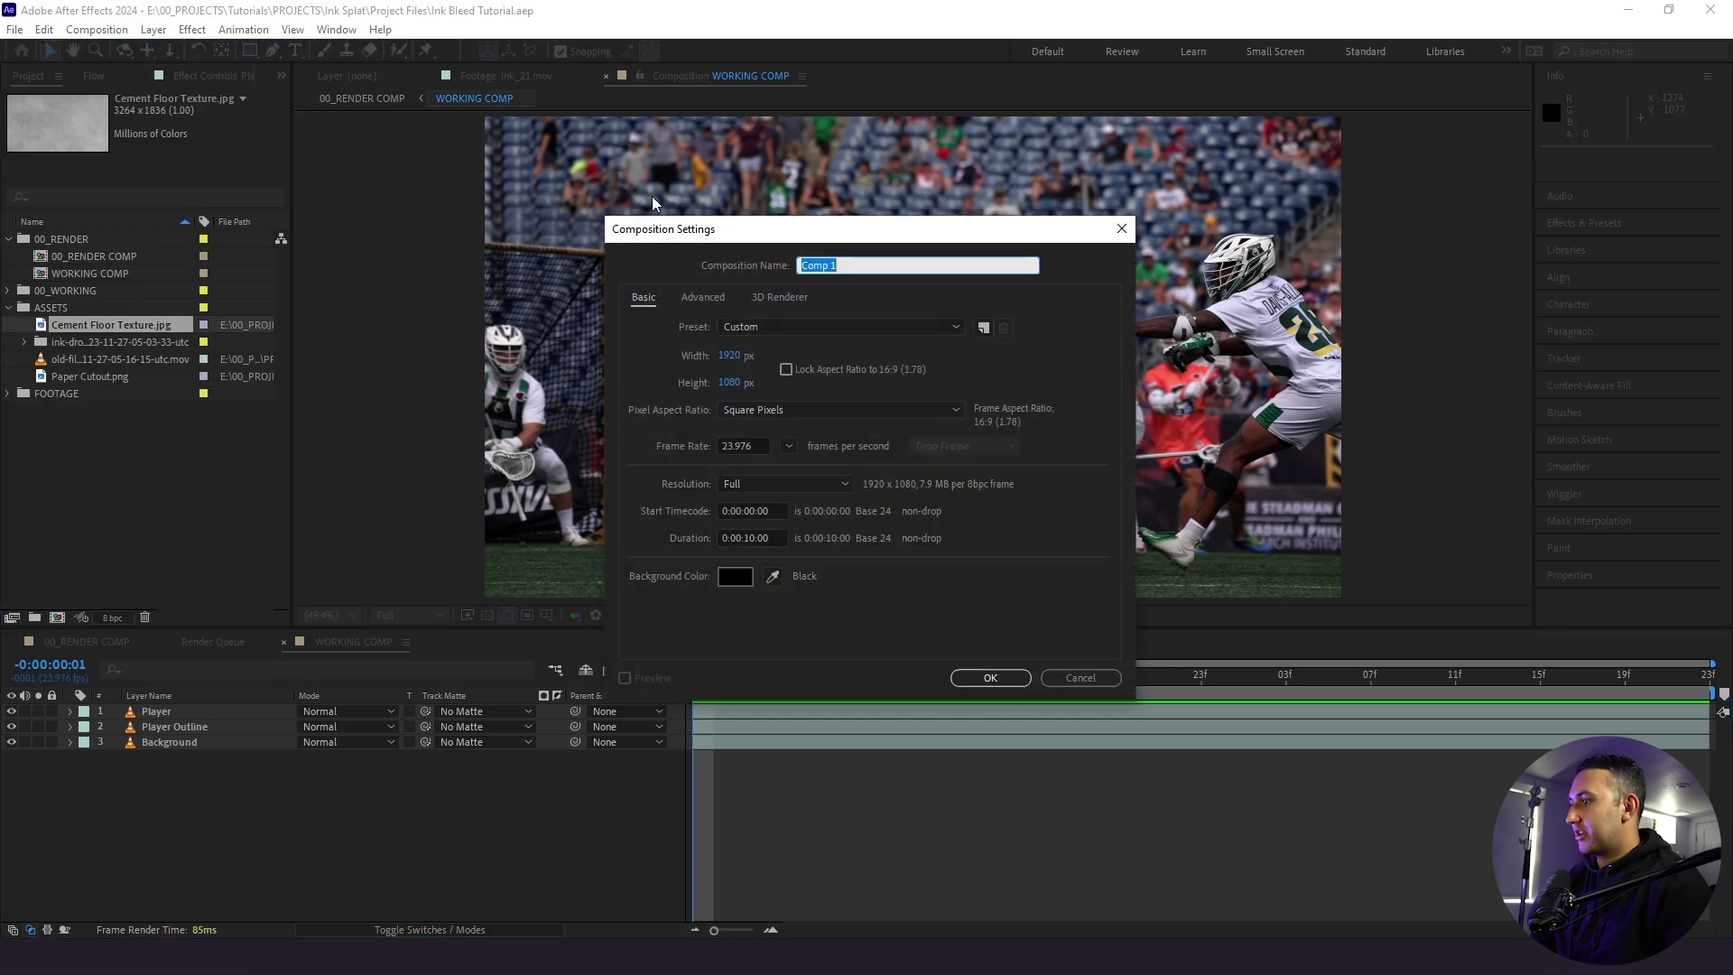
{"action": "type", "text": "Aniamted"}
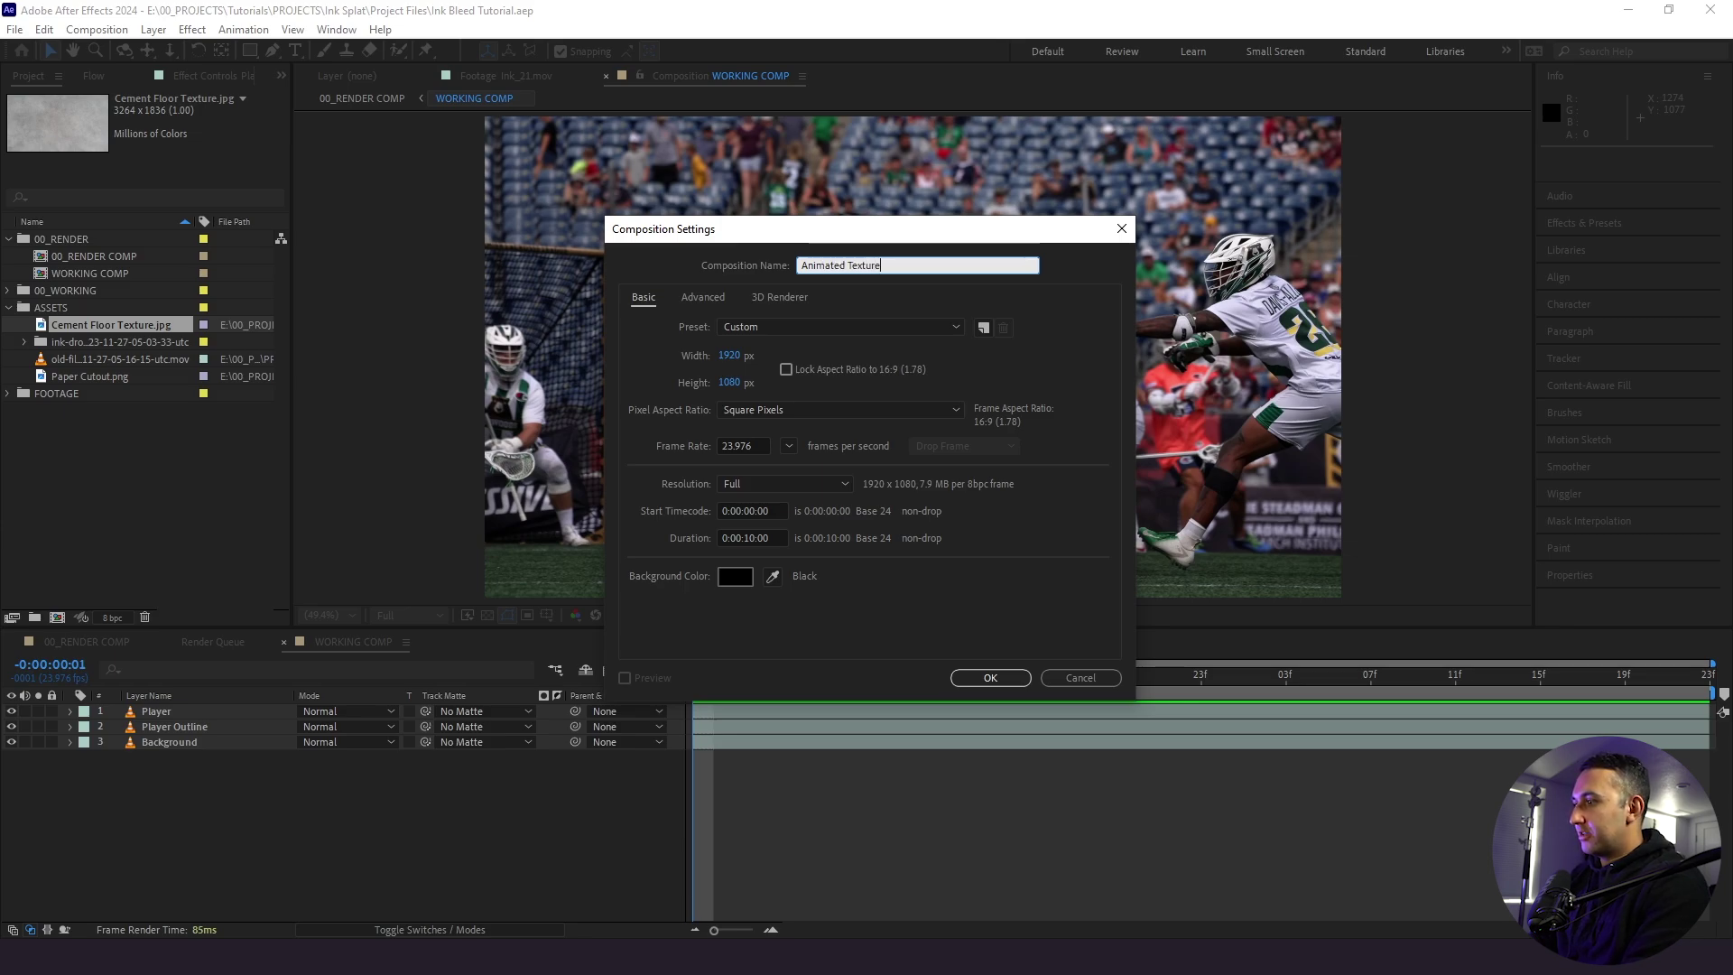
{"action": "double_click", "coordinate": [751, 538]}
{"action": "type", "text": "1"}
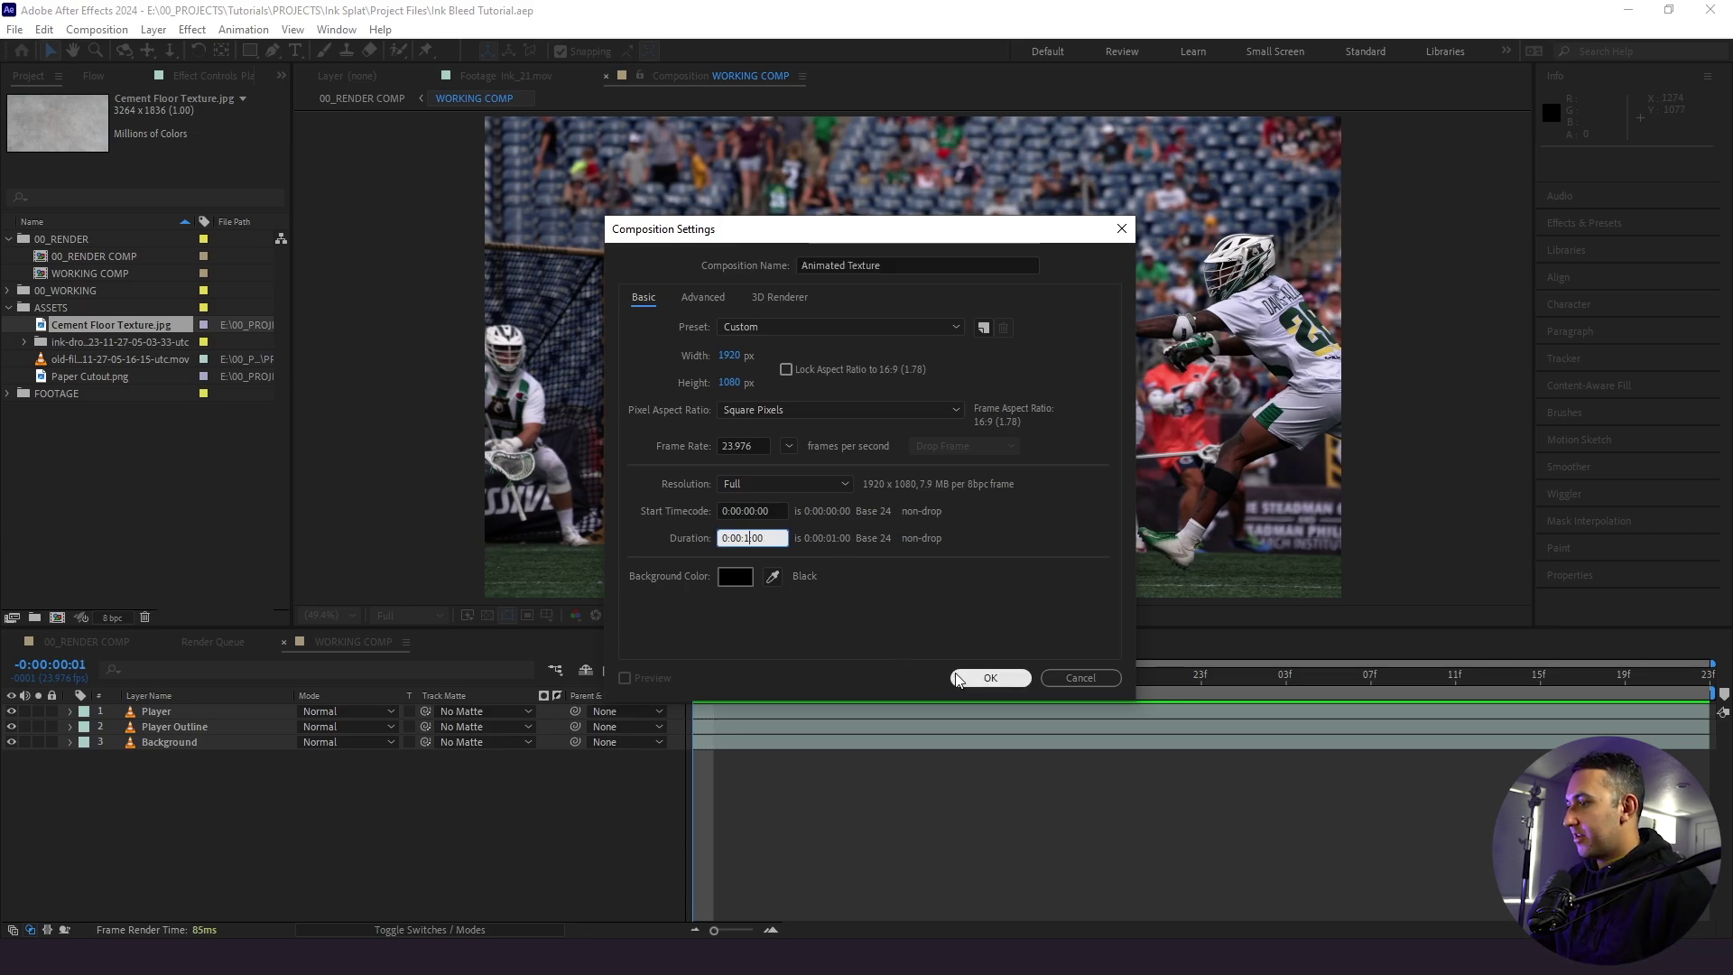
{"action": "left_click", "coordinate": [990, 678]}
{"action": "left_click_drag", "start_coordinate": [380, 827], "coordinate": [381, 827]}
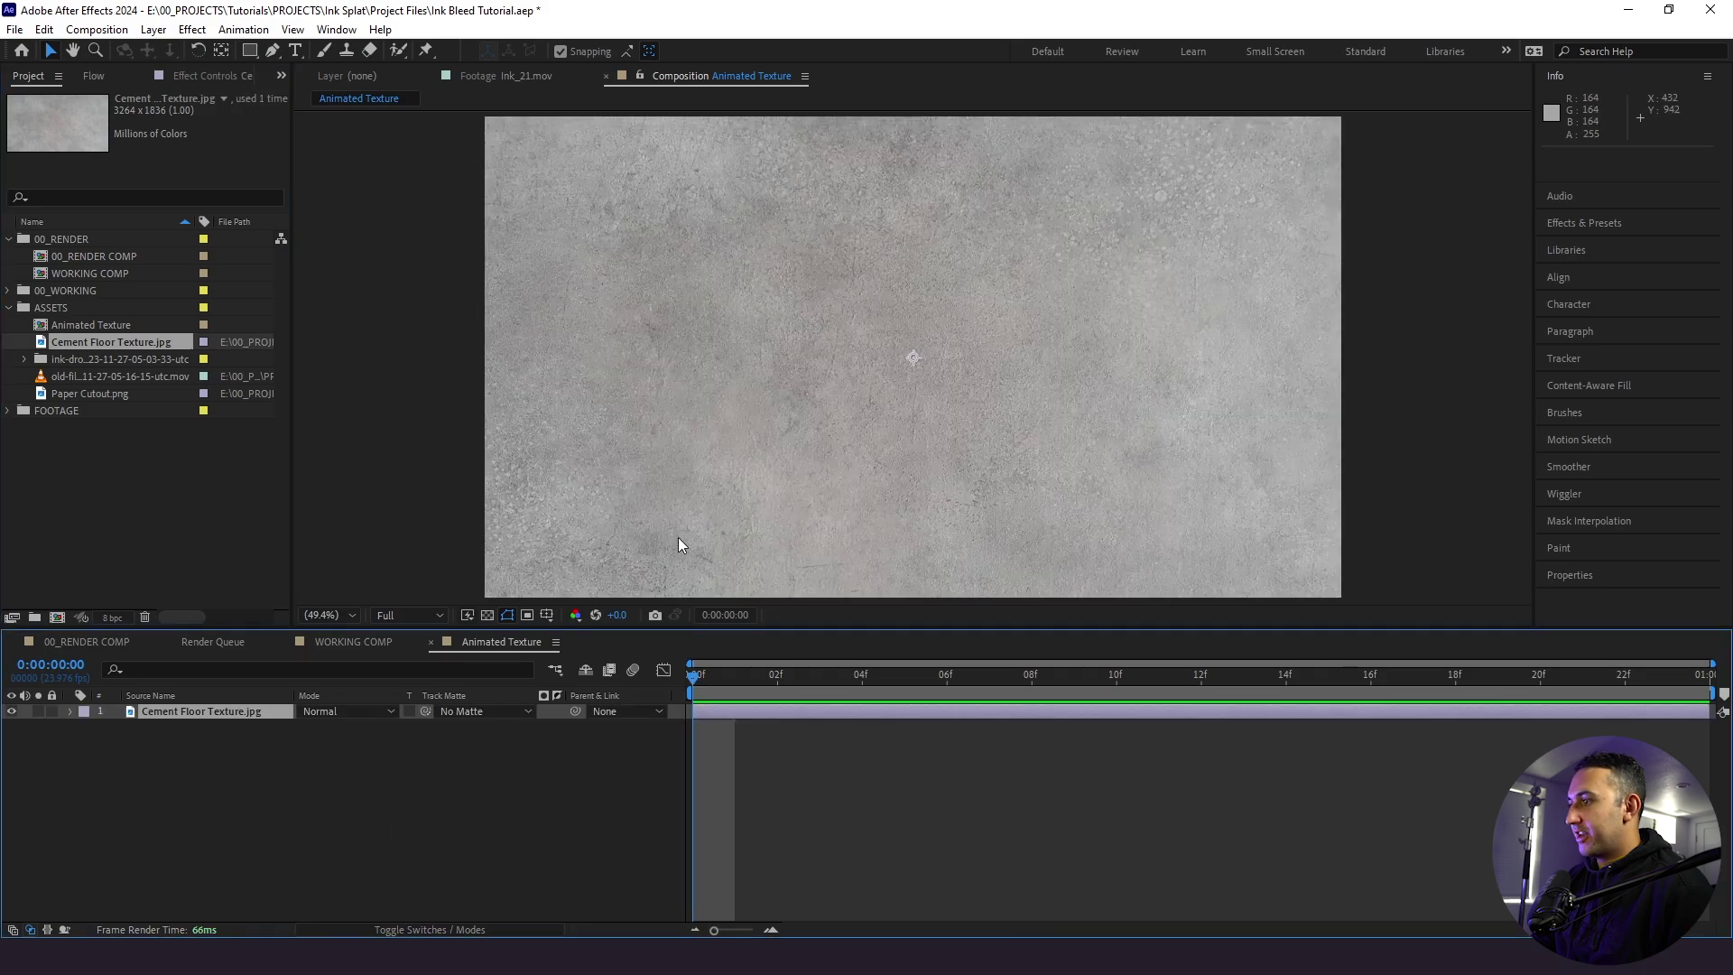
- Set starting Position, Scale and Rotation keyframes at 0f, with the viewer fit to the comp
{"action": "scroll", "coordinate": [672, 544], "scroll_direction": "down", "scroll_amount": 4}
{"action": "scroll", "coordinate": [671, 544], "scroll_direction": "up", "scroll_amount": 1}
{"action": "scroll", "coordinate": [671, 543], "scroll_direction": "down", "scroll_amount": 1}
{"action": "key", "text": "p"}
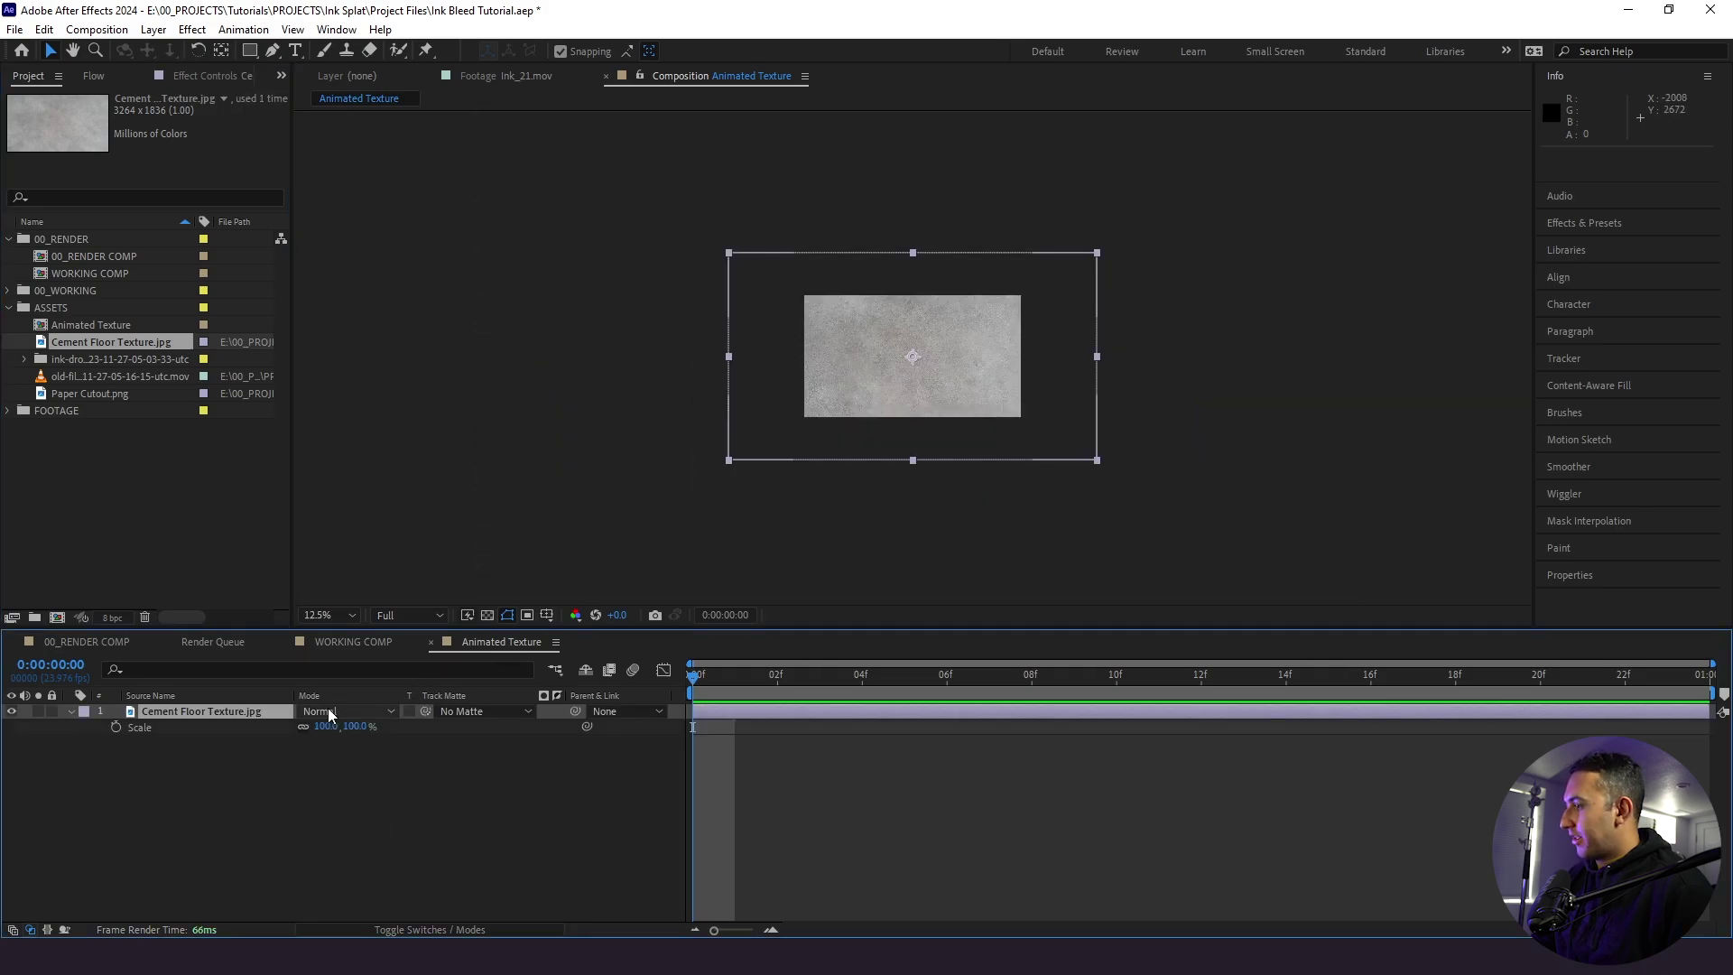
{"action": "key", "text": "shift+s"}
{"action": "key", "text": "shift+r"}
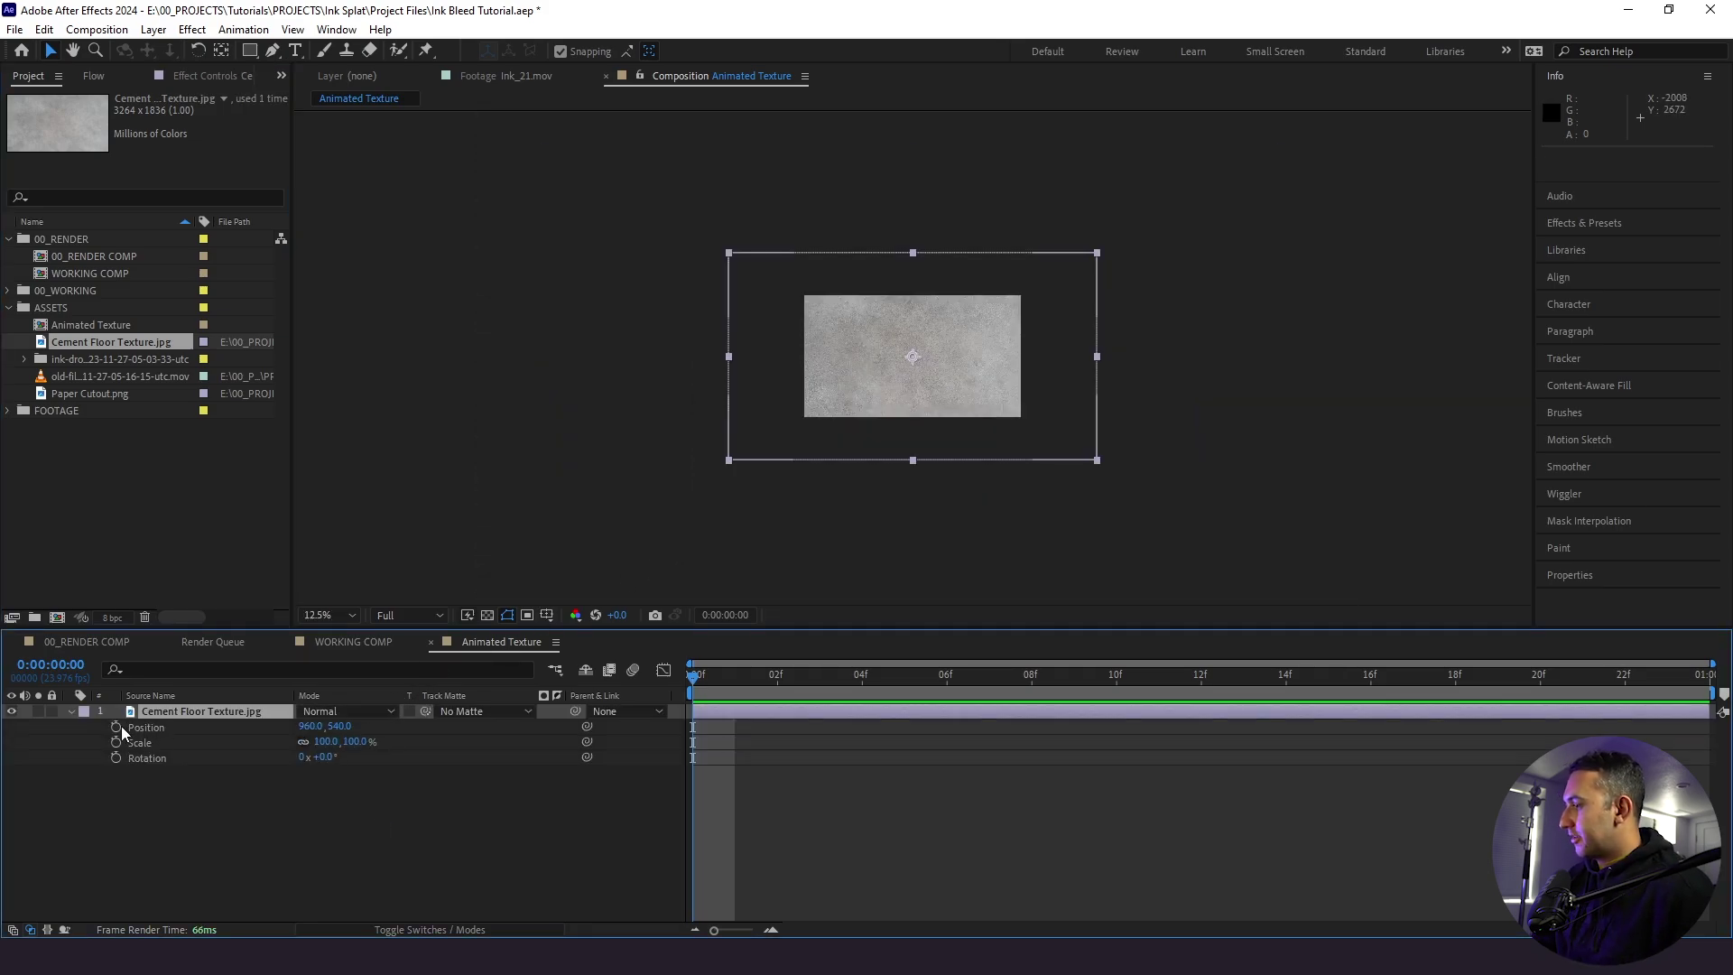
{"action": "left_click_drag", "start_coordinate": [117, 727], "coordinate": [151, 794]}
{"action": "scroll", "coordinate": [798, 400], "scroll_direction": "up", "scroll_amount": 4}
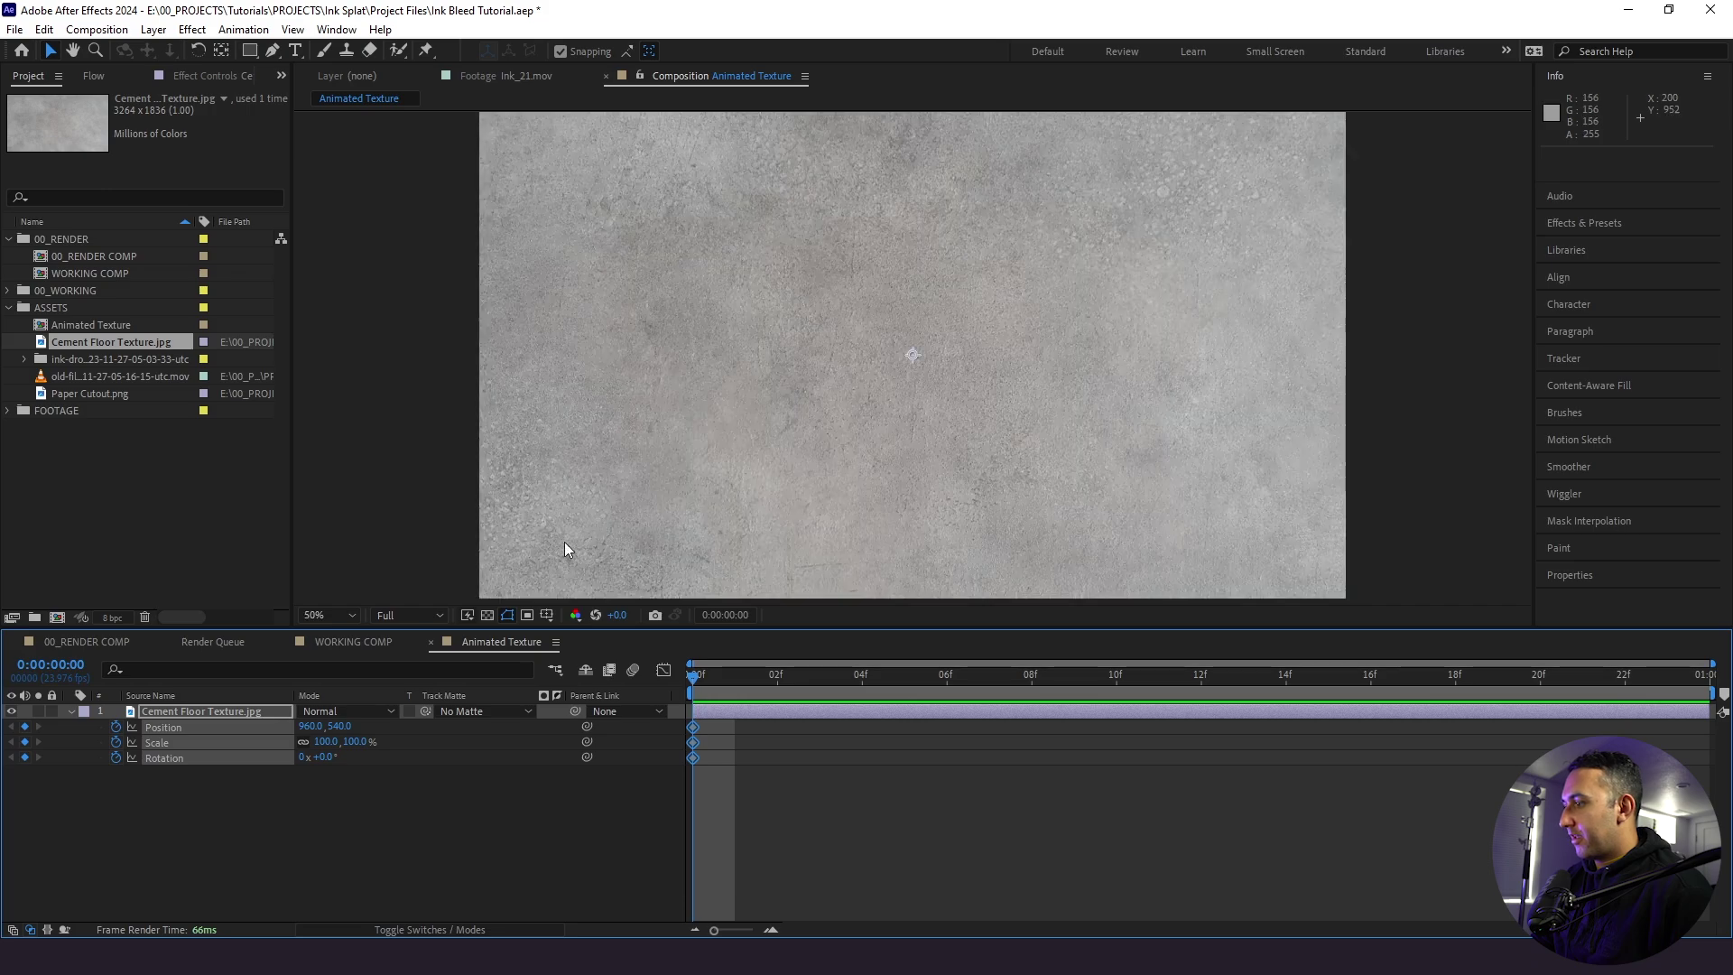
{"action": "left_click", "coordinate": [333, 614]}
{"action": "left_click", "coordinate": [325, 296]}
- Add rotated texture keyframes at 08f and move the last keyframes out to 1:00
{"action": "left_click_drag", "start_coordinate": [693, 674], "coordinate": [1032, 677]}
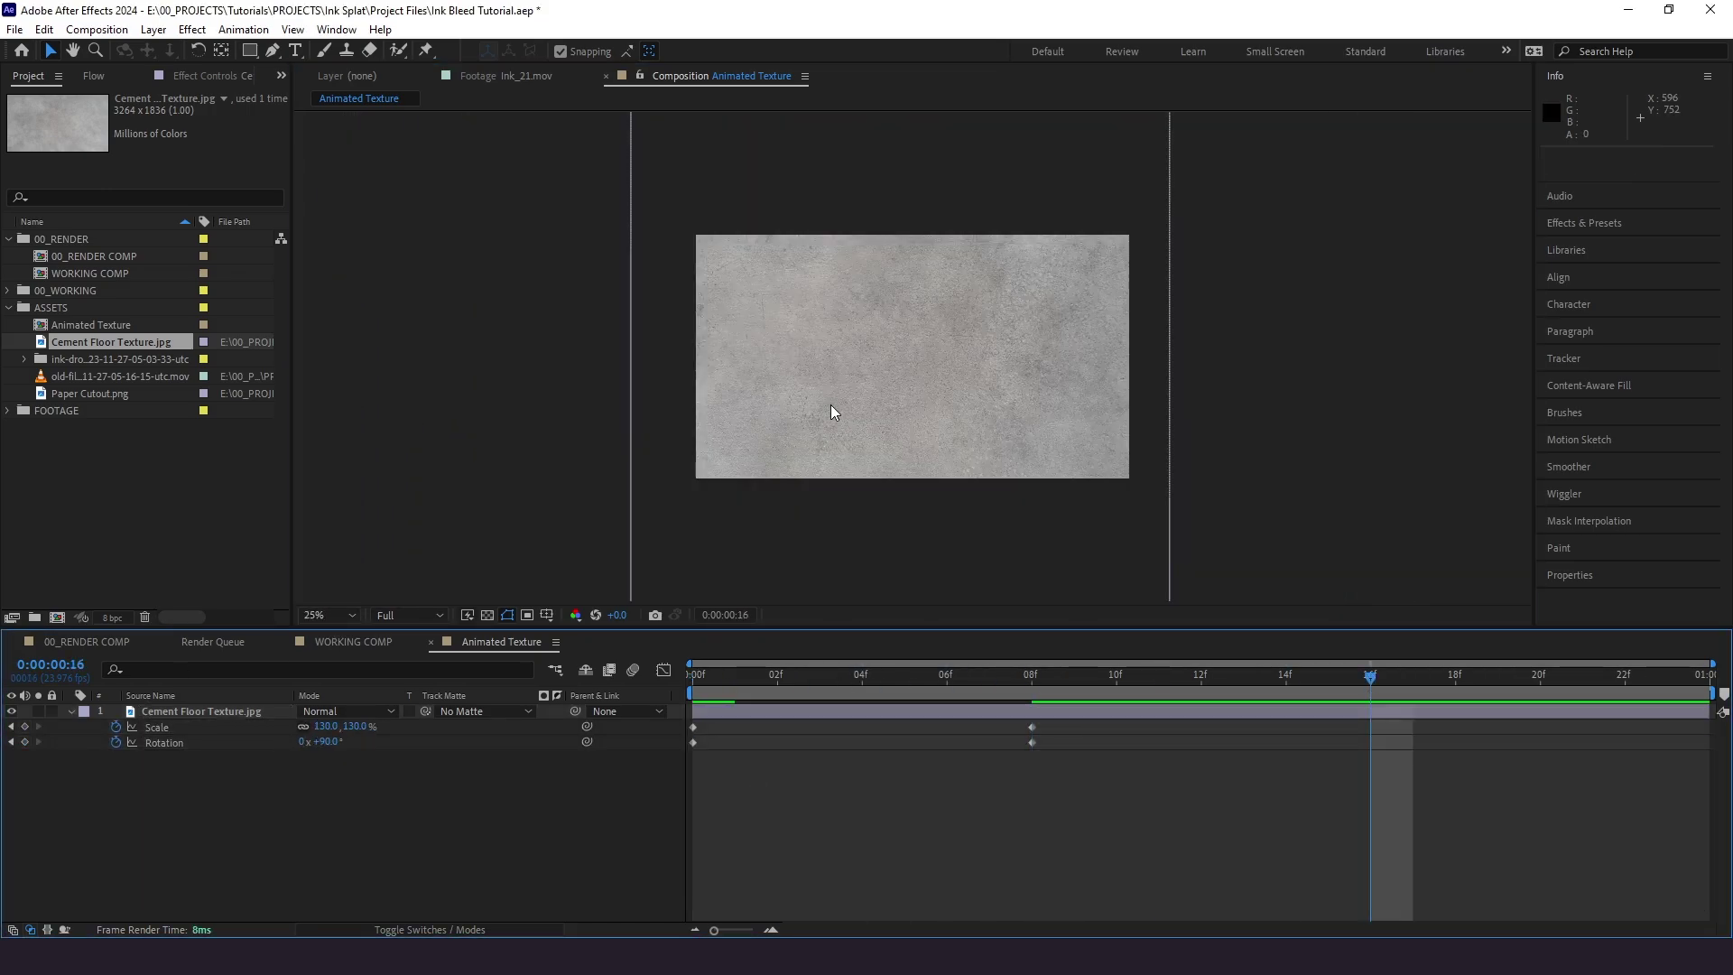
{"action": "left_click_drag", "start_coordinate": [322, 741], "coordinate": [801, 515]}
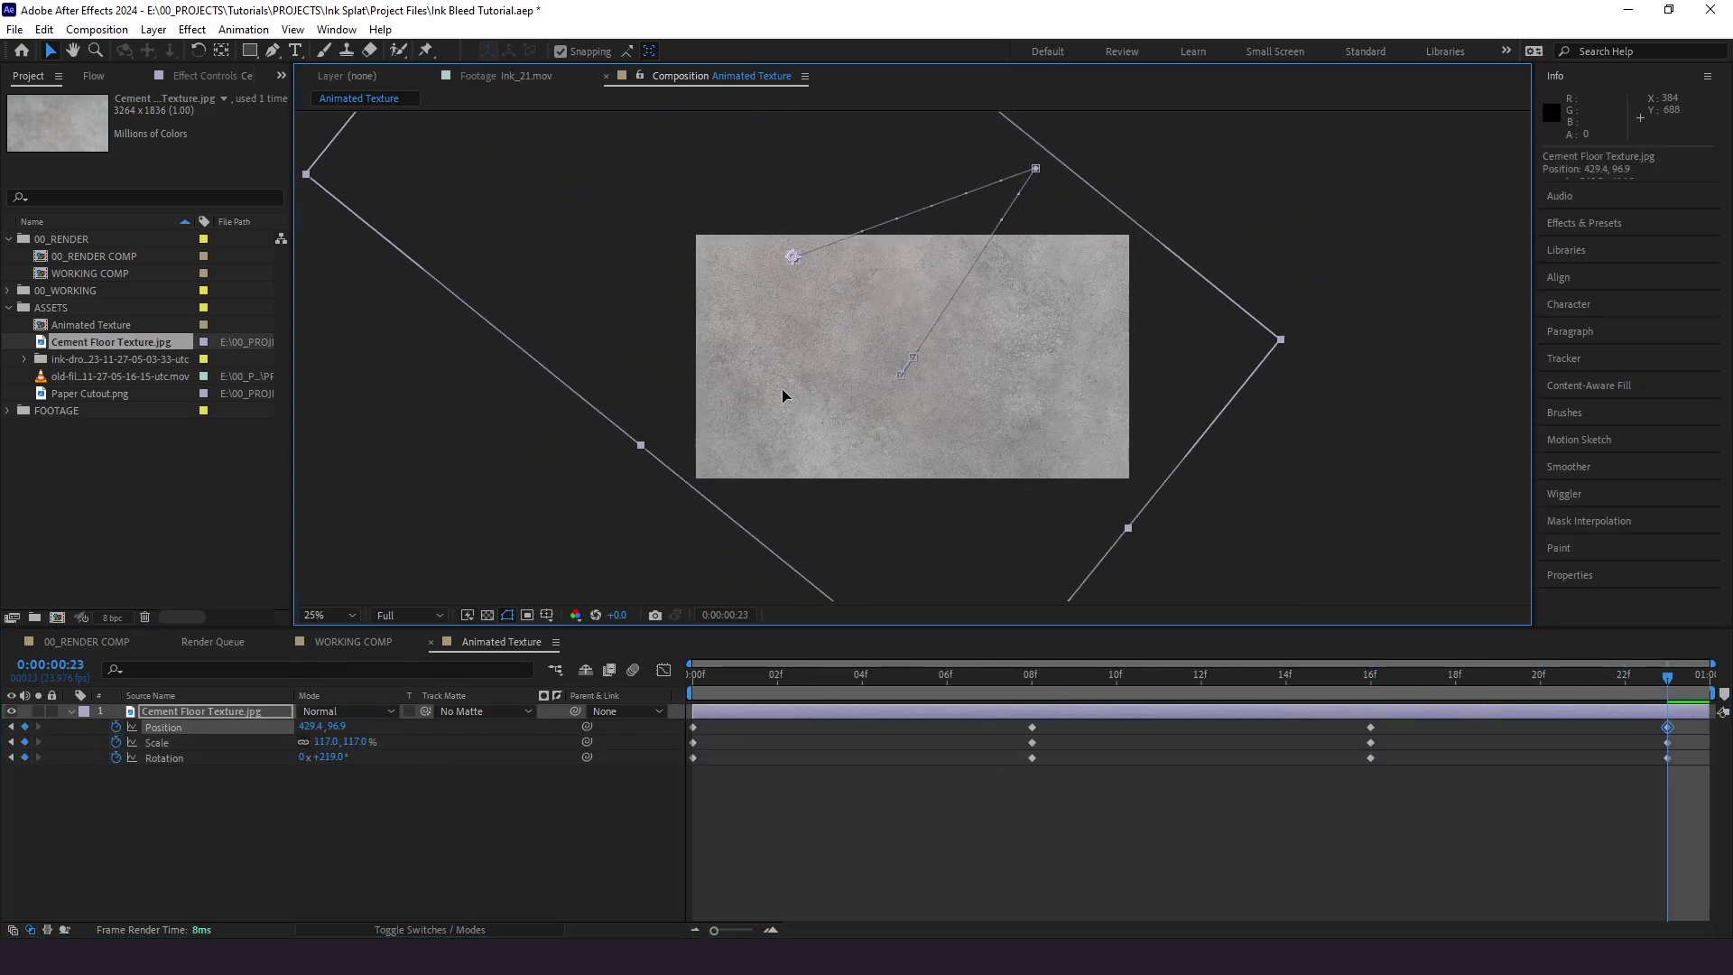
{"action": "left_click_drag", "start_coordinate": [1667, 736], "coordinate": [1696, 738]}
- Convert all Position, Scale and Rotation keyframes to hold keyframes and preview the jitter
{"action": "left_click", "coordinate": [1071, 791]}
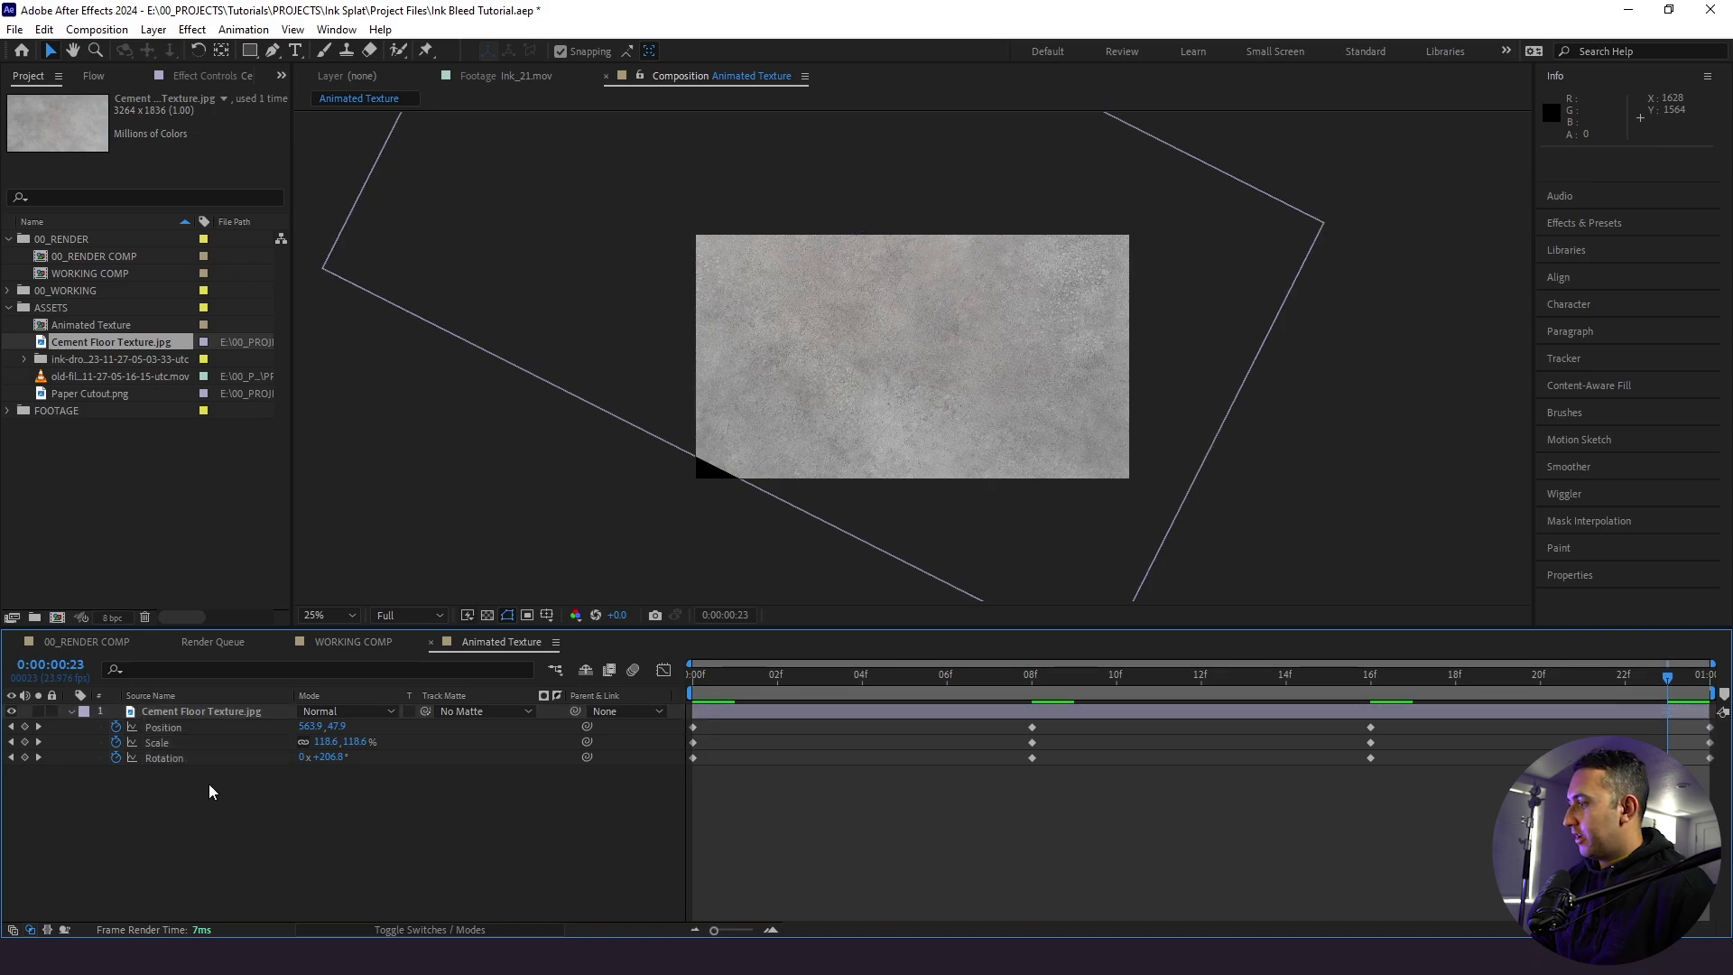
{"action": "left_click", "coordinate": [189, 759]}
{"action": "left_click", "coordinate": [182, 740], "text": "shift"}
{"action": "left_click", "coordinate": [180, 728], "text": "shift"}
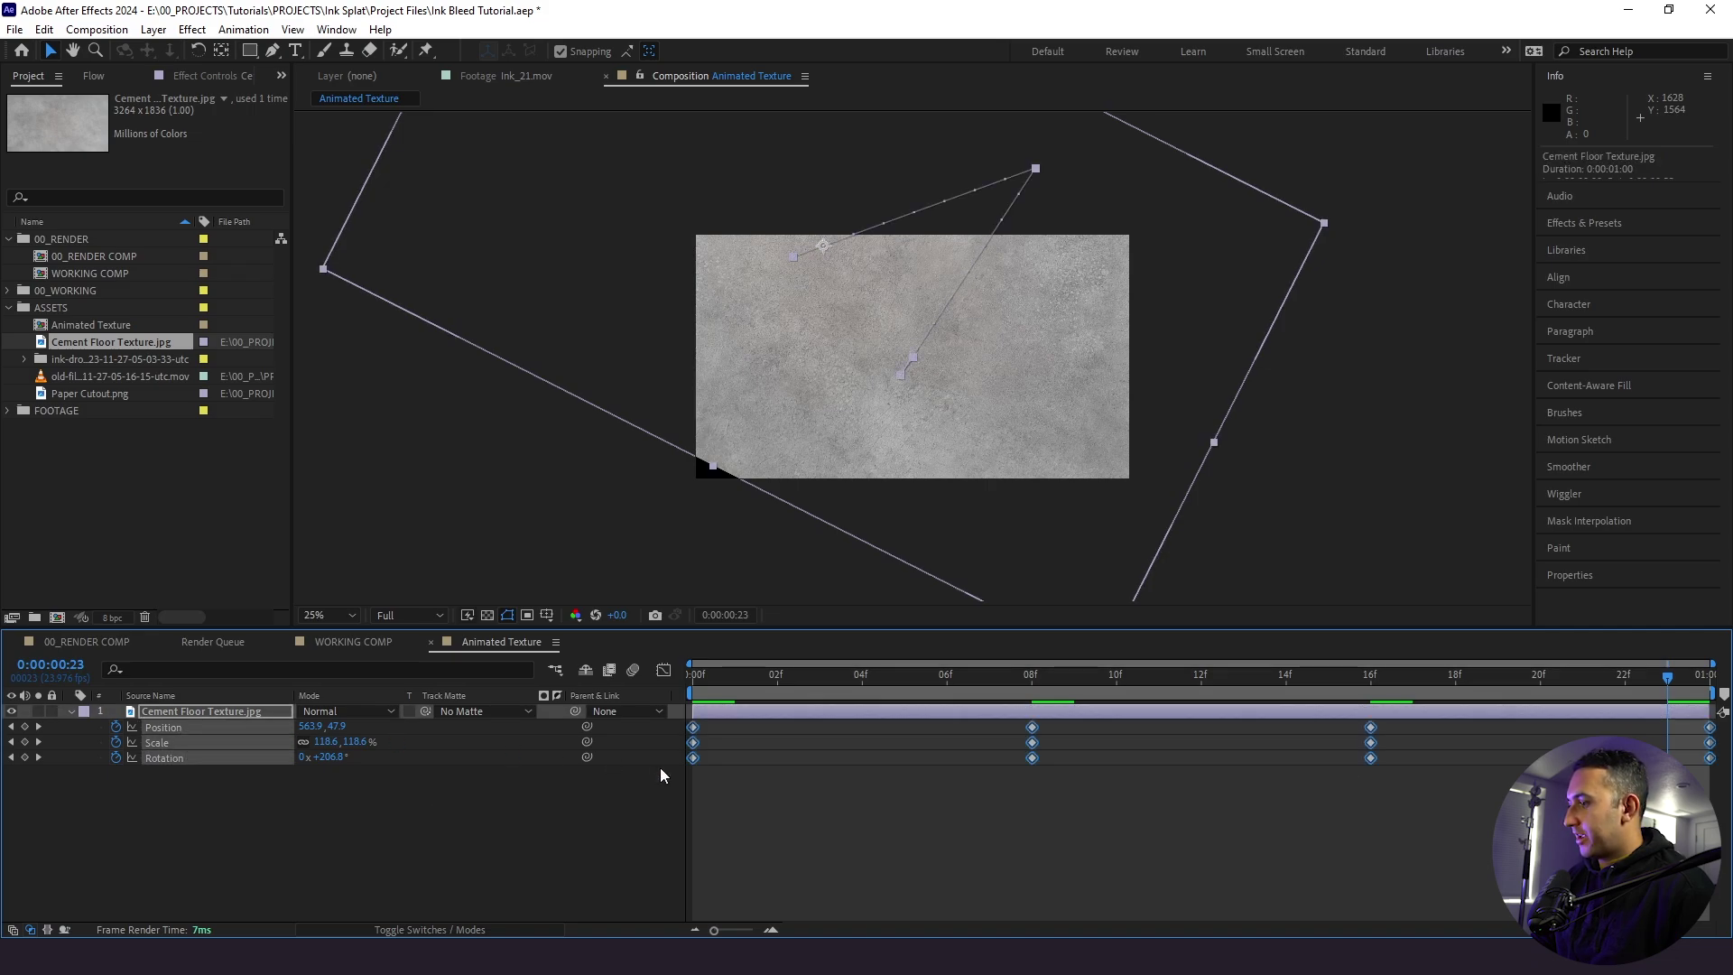
{"action": "right_click", "coordinate": [693, 761]}
{"action": "left_click", "coordinate": [782, 666]}
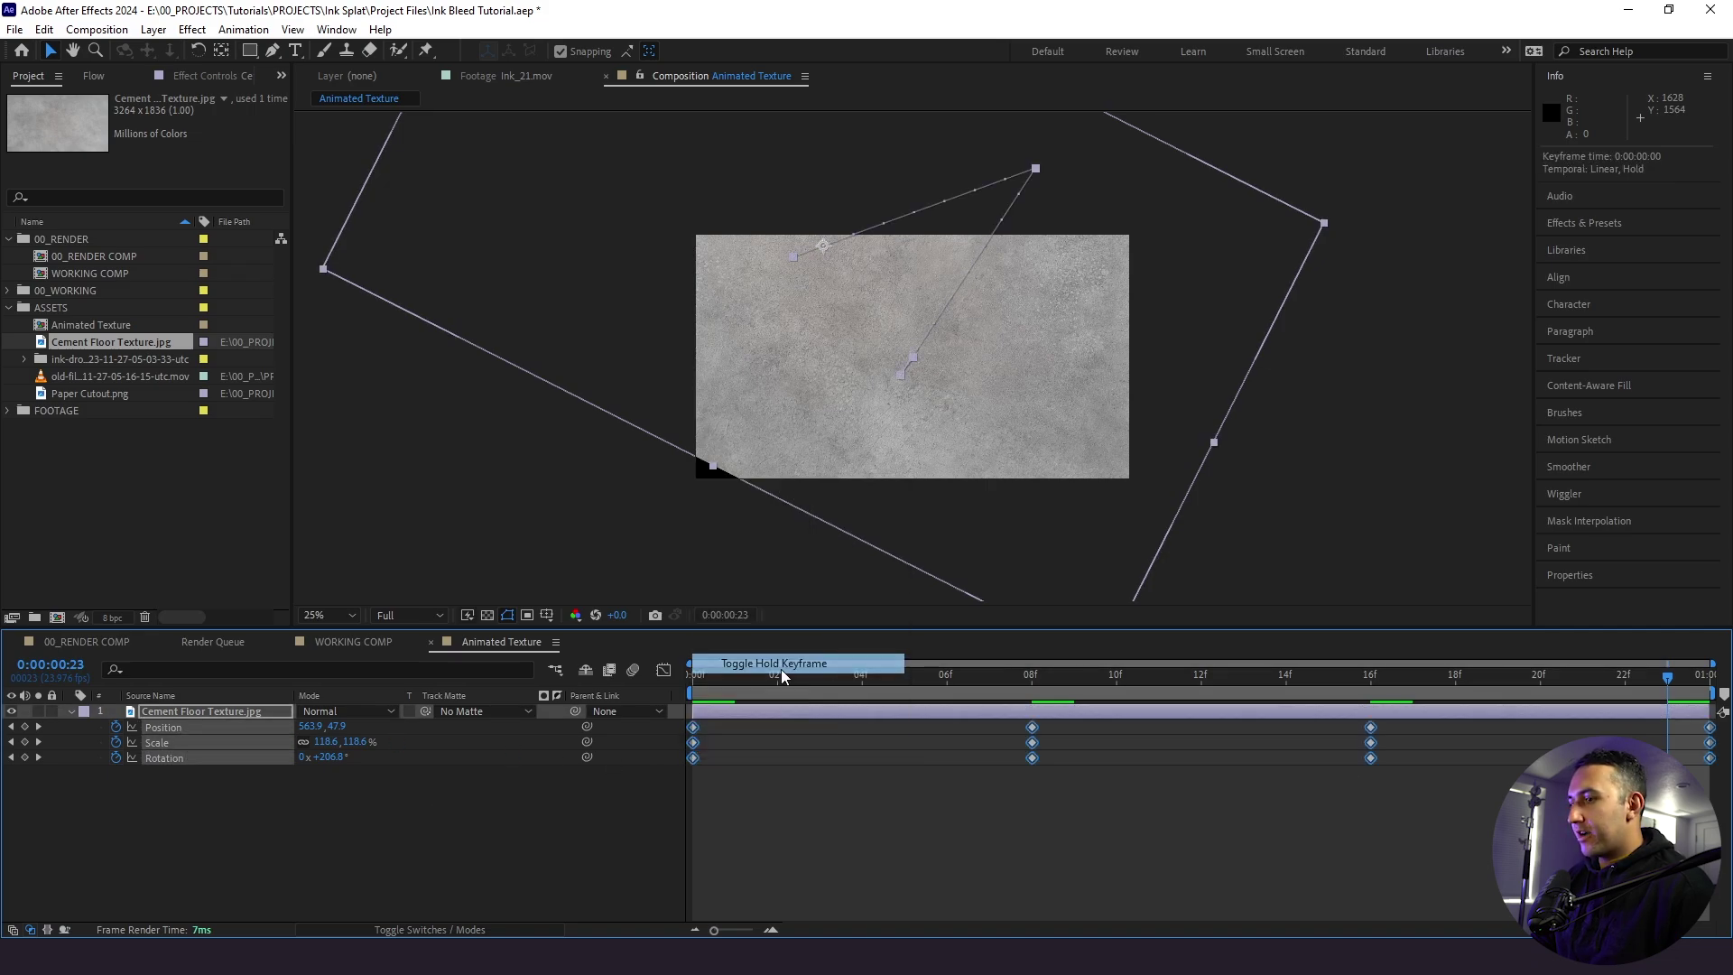
{"action": "key", "text": "space"}
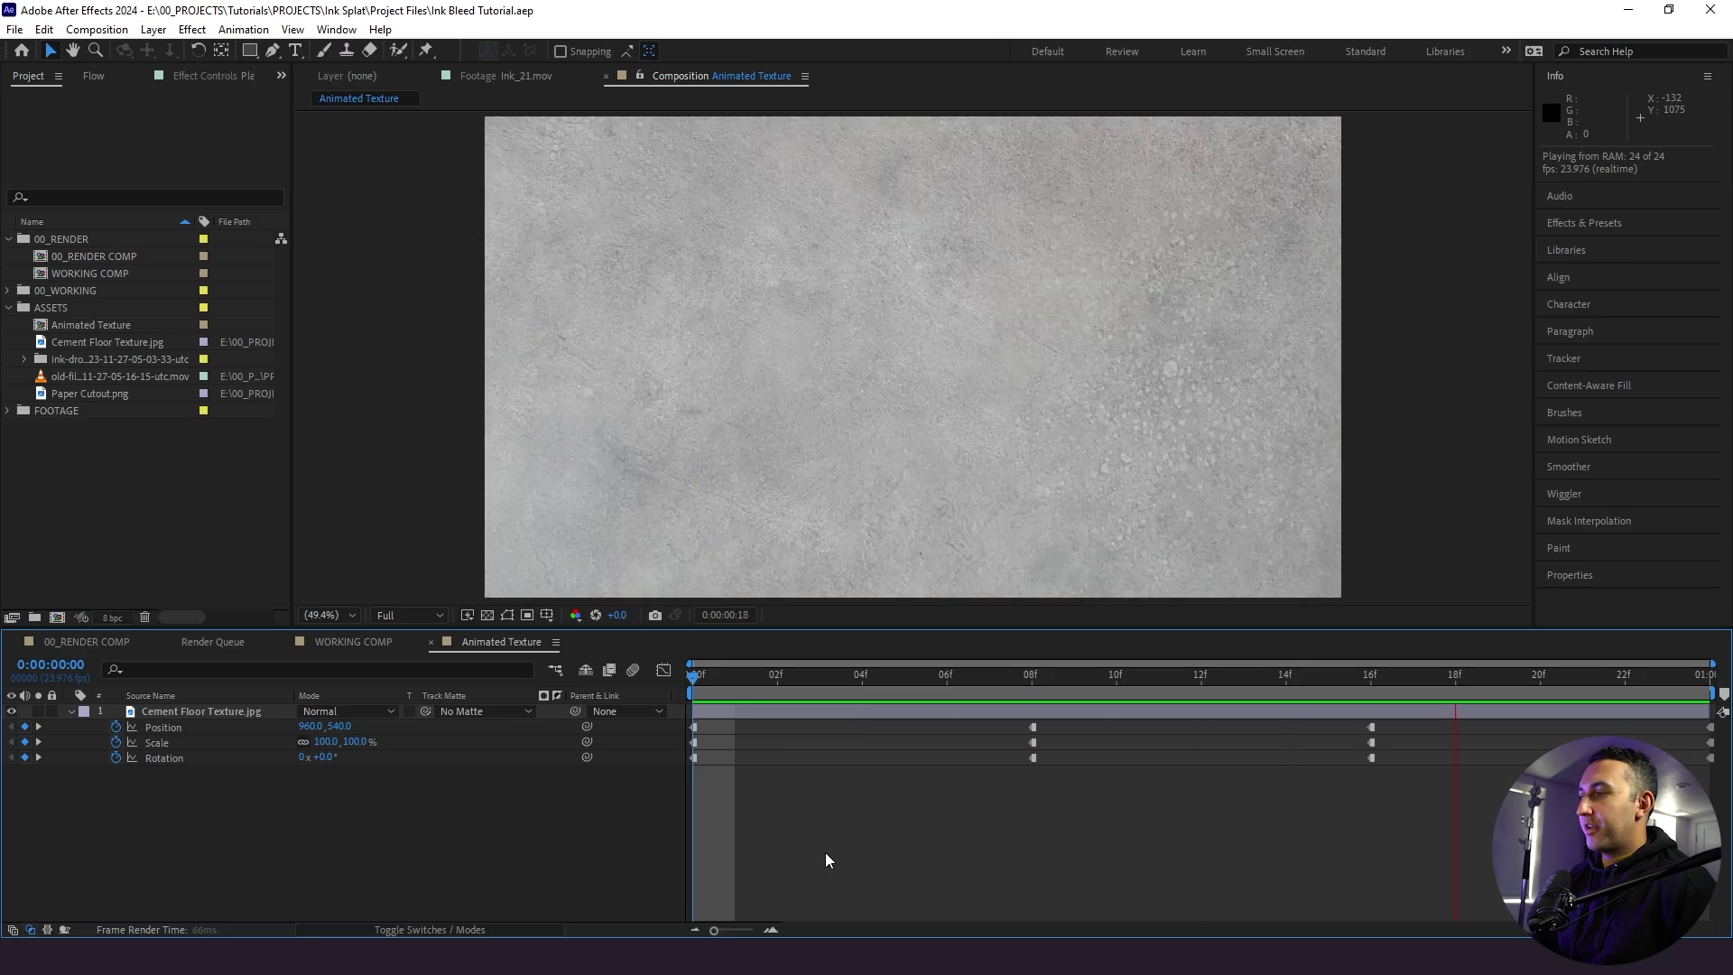
{"action": "key", "text": "space"}
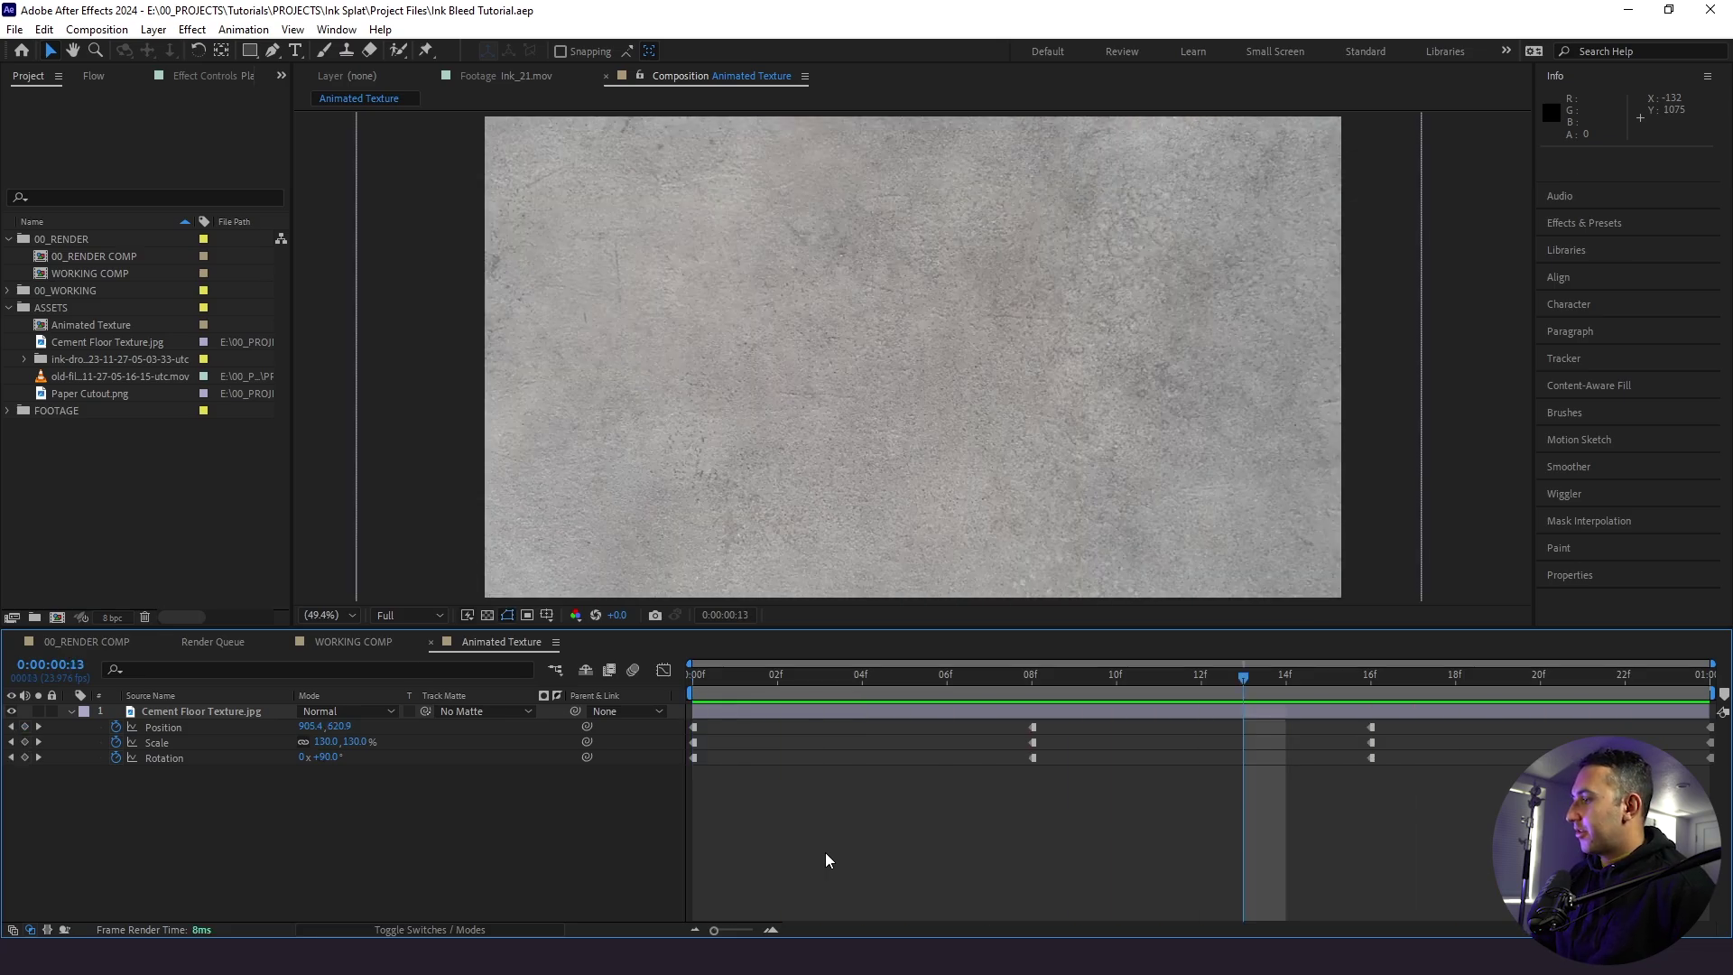
- Add Ink_02.mov as the top layer of WORKING COMP
{"action": "left_click", "coordinate": [386, 643]}
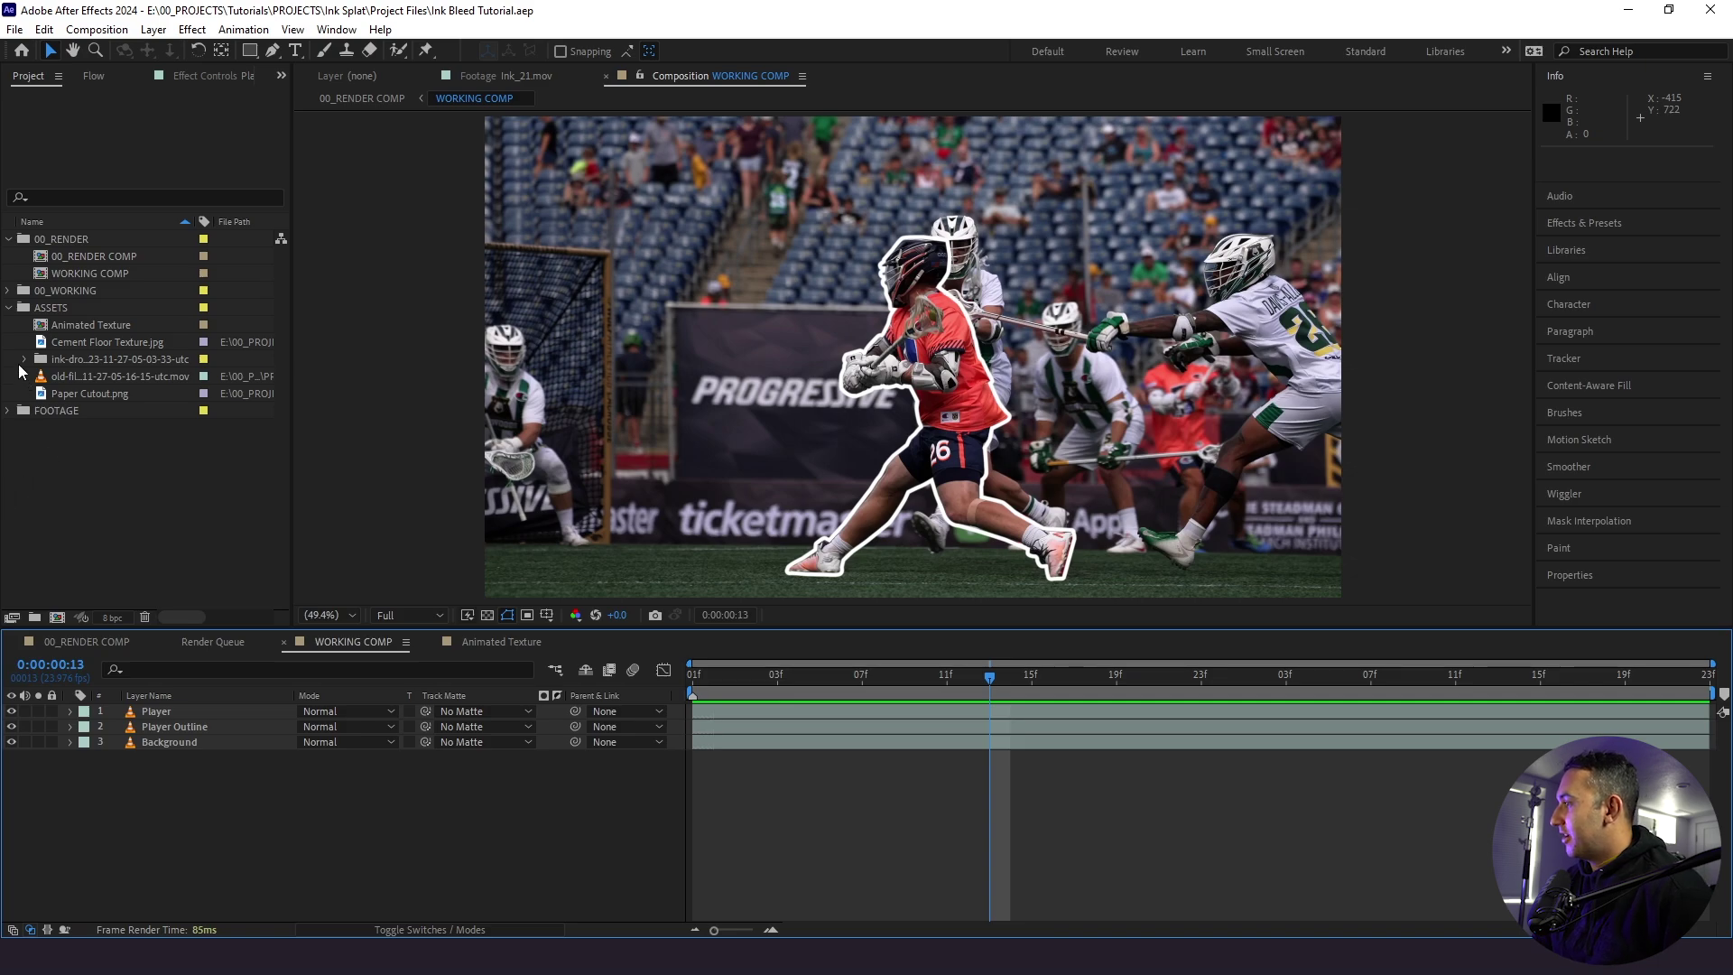
{"action": "left_click", "coordinate": [24, 359]}
{"action": "scroll", "coordinate": [88, 358], "scroll_direction": "down", "scroll_amount": 3}
{"action": "left_click", "coordinate": [106, 273]}
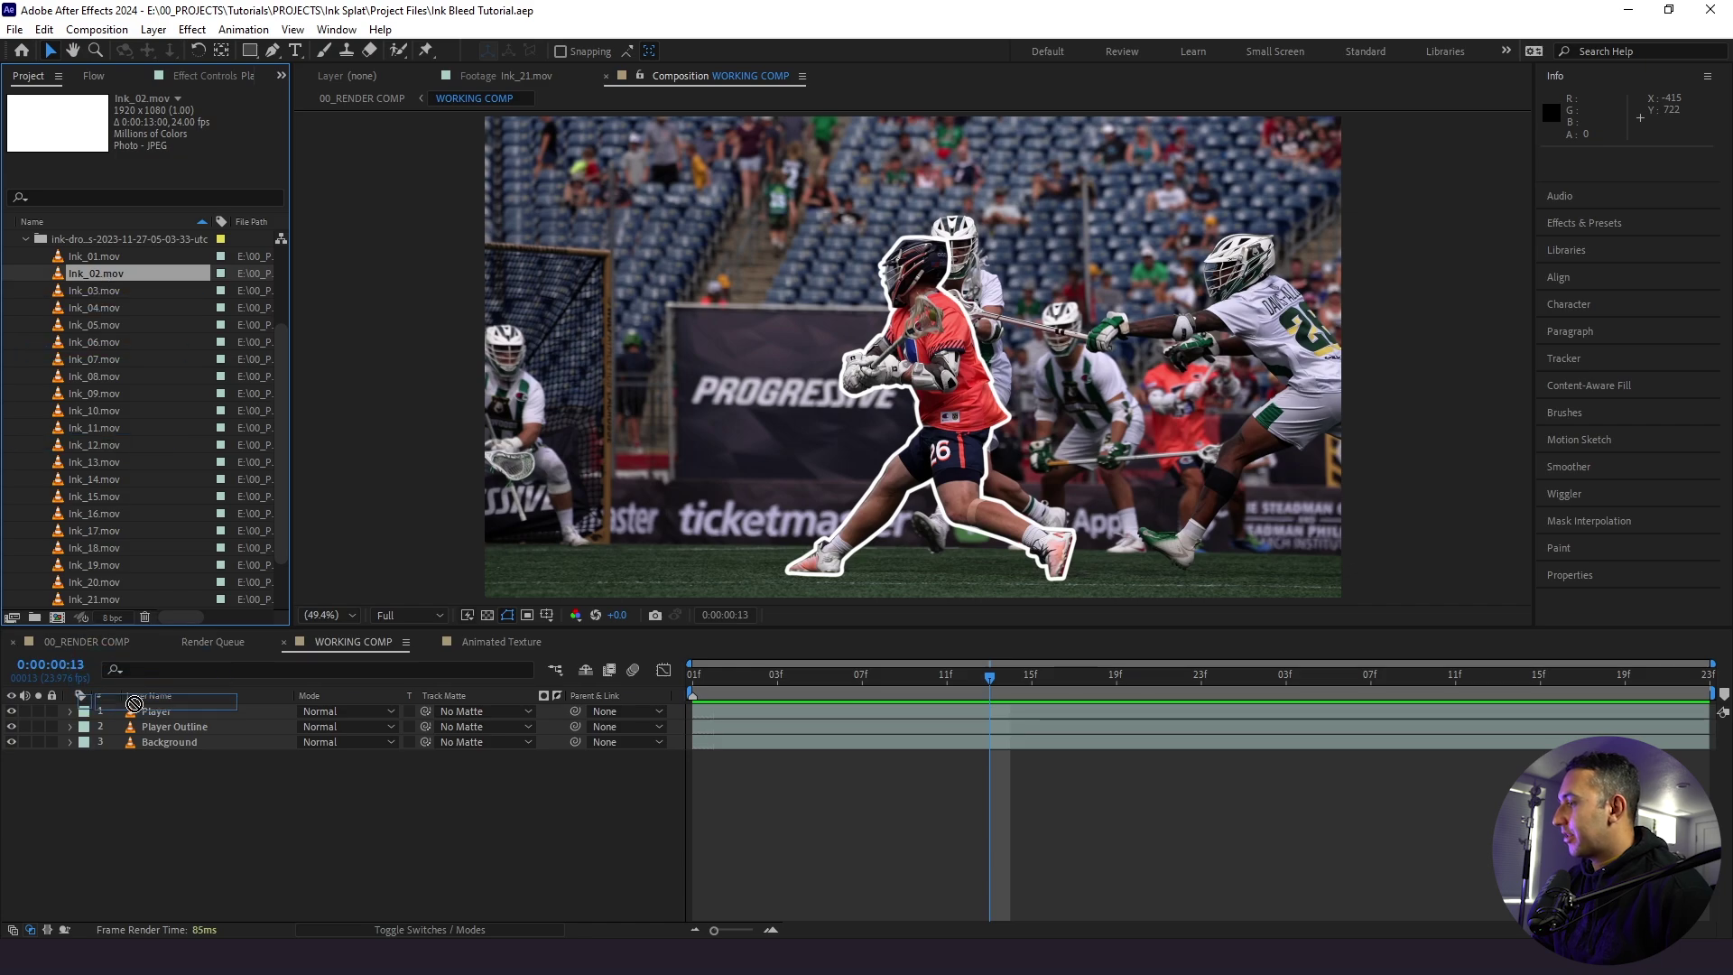
{"action": "left_click_drag", "start_coordinate": [133, 703], "coordinate": [144, 709]}
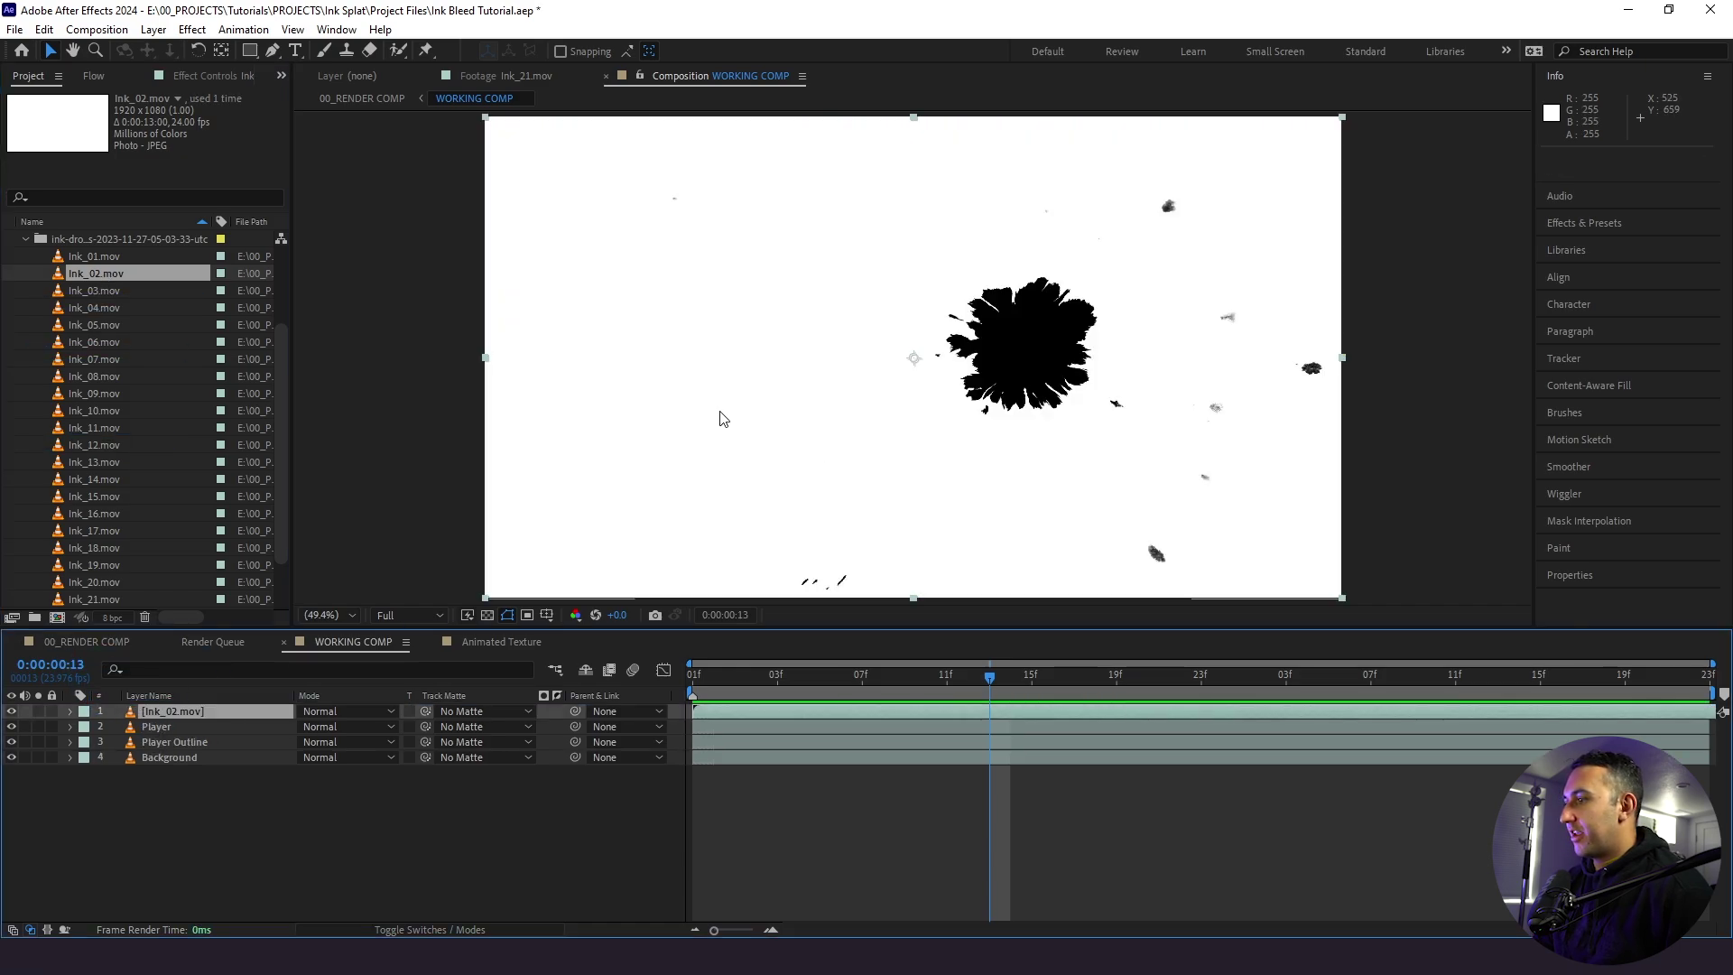
- Trim Ink_02's in-point to just before the ink appears, slide it to 0f, and preview
{"action": "key", "text": "Page_Up"}
{"action": "key", "text": "Page_Up"}
{"action": "key", "text": "Page_Up"}
{"action": "key", "text": "Page_Up"}
{"action": "key", "text": "Page_Up"}
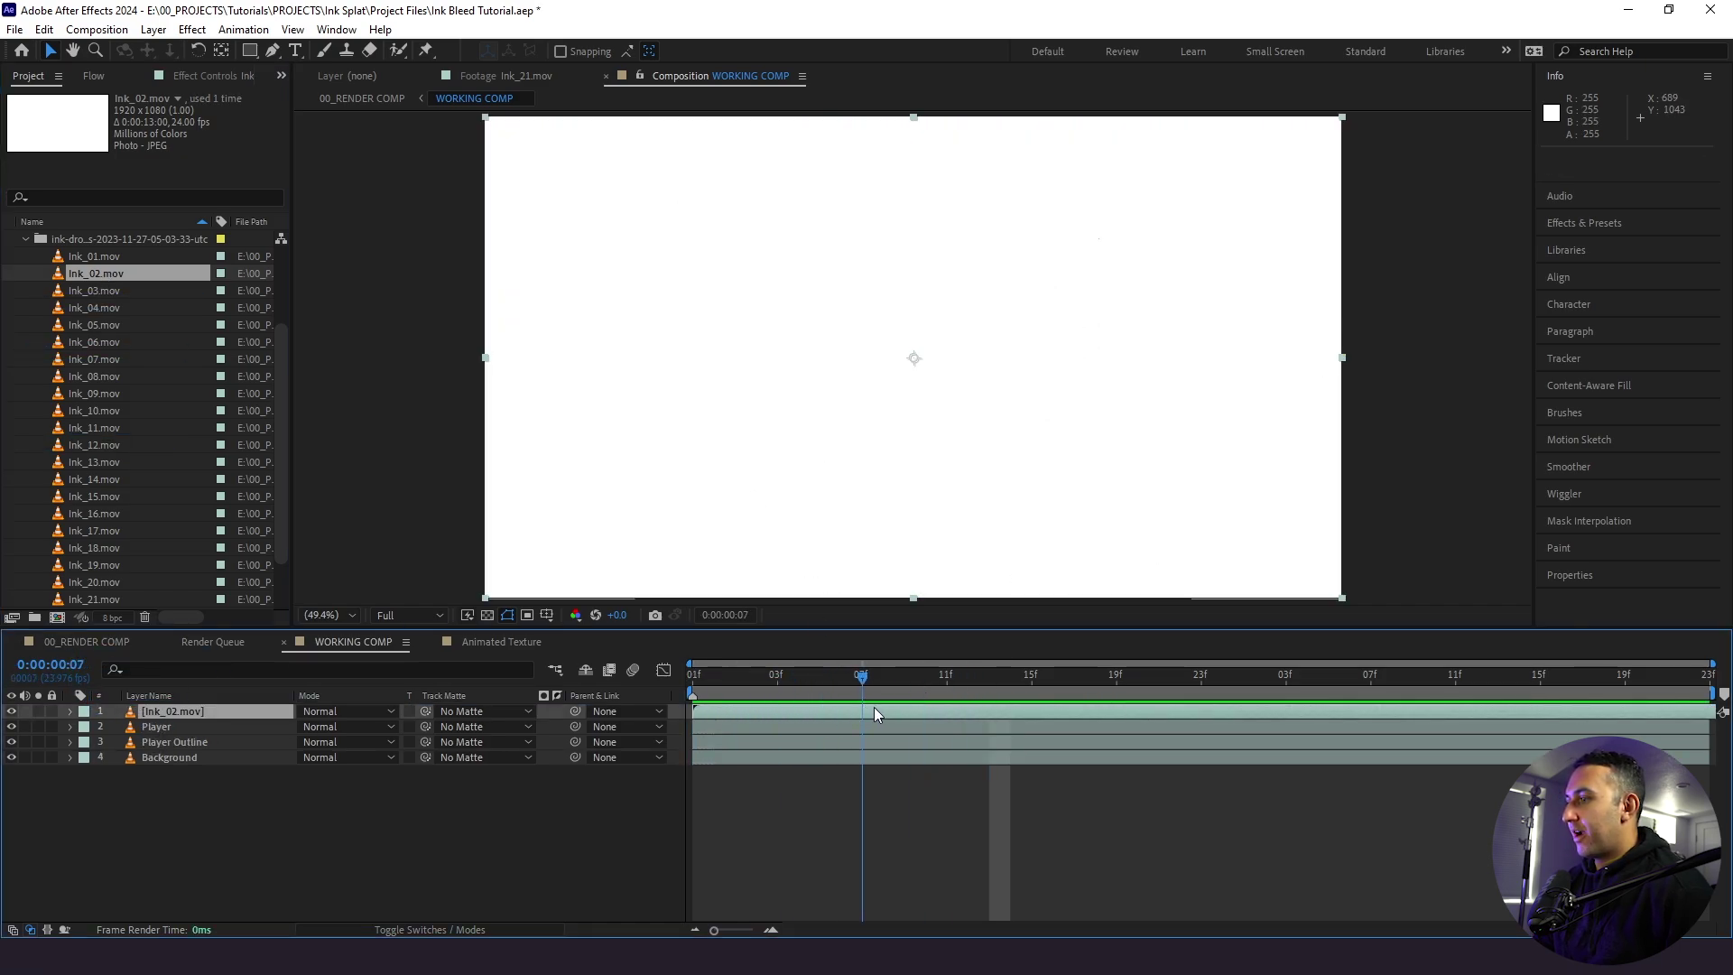
{"action": "left_click_drag", "start_coordinate": [903, 712], "coordinate": [924, 714]}
{"action": "key", "text": "Page_Up"}
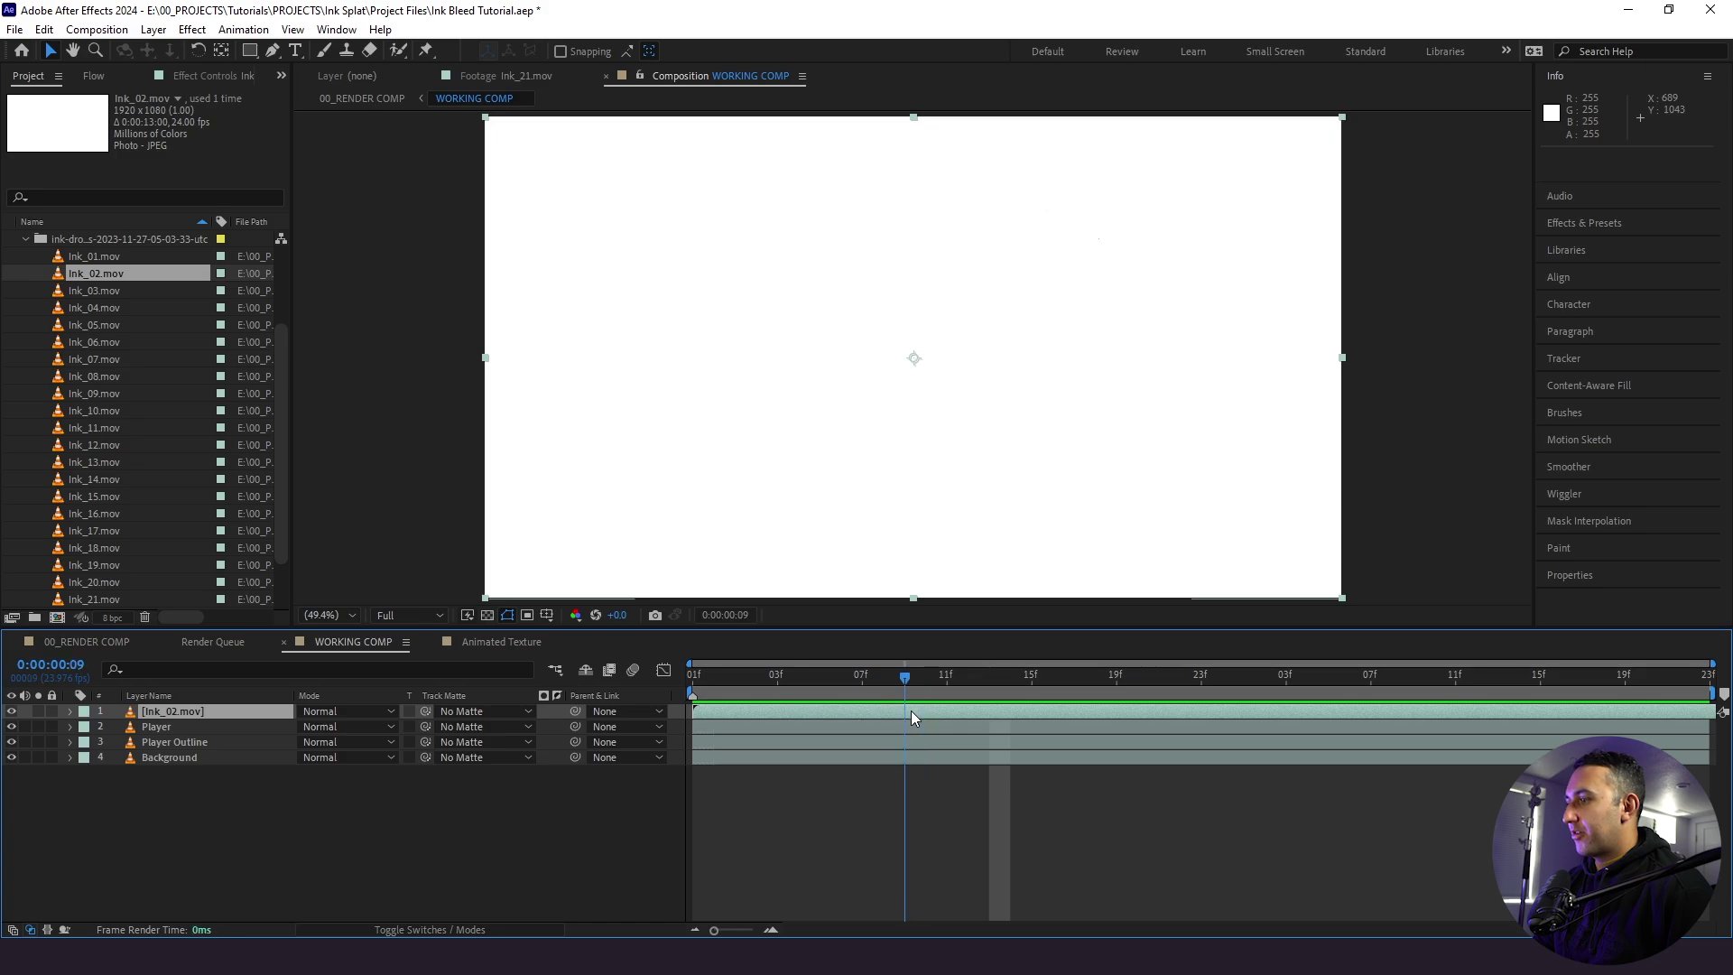
{"action": "key", "text": "alt+bracketleft"}
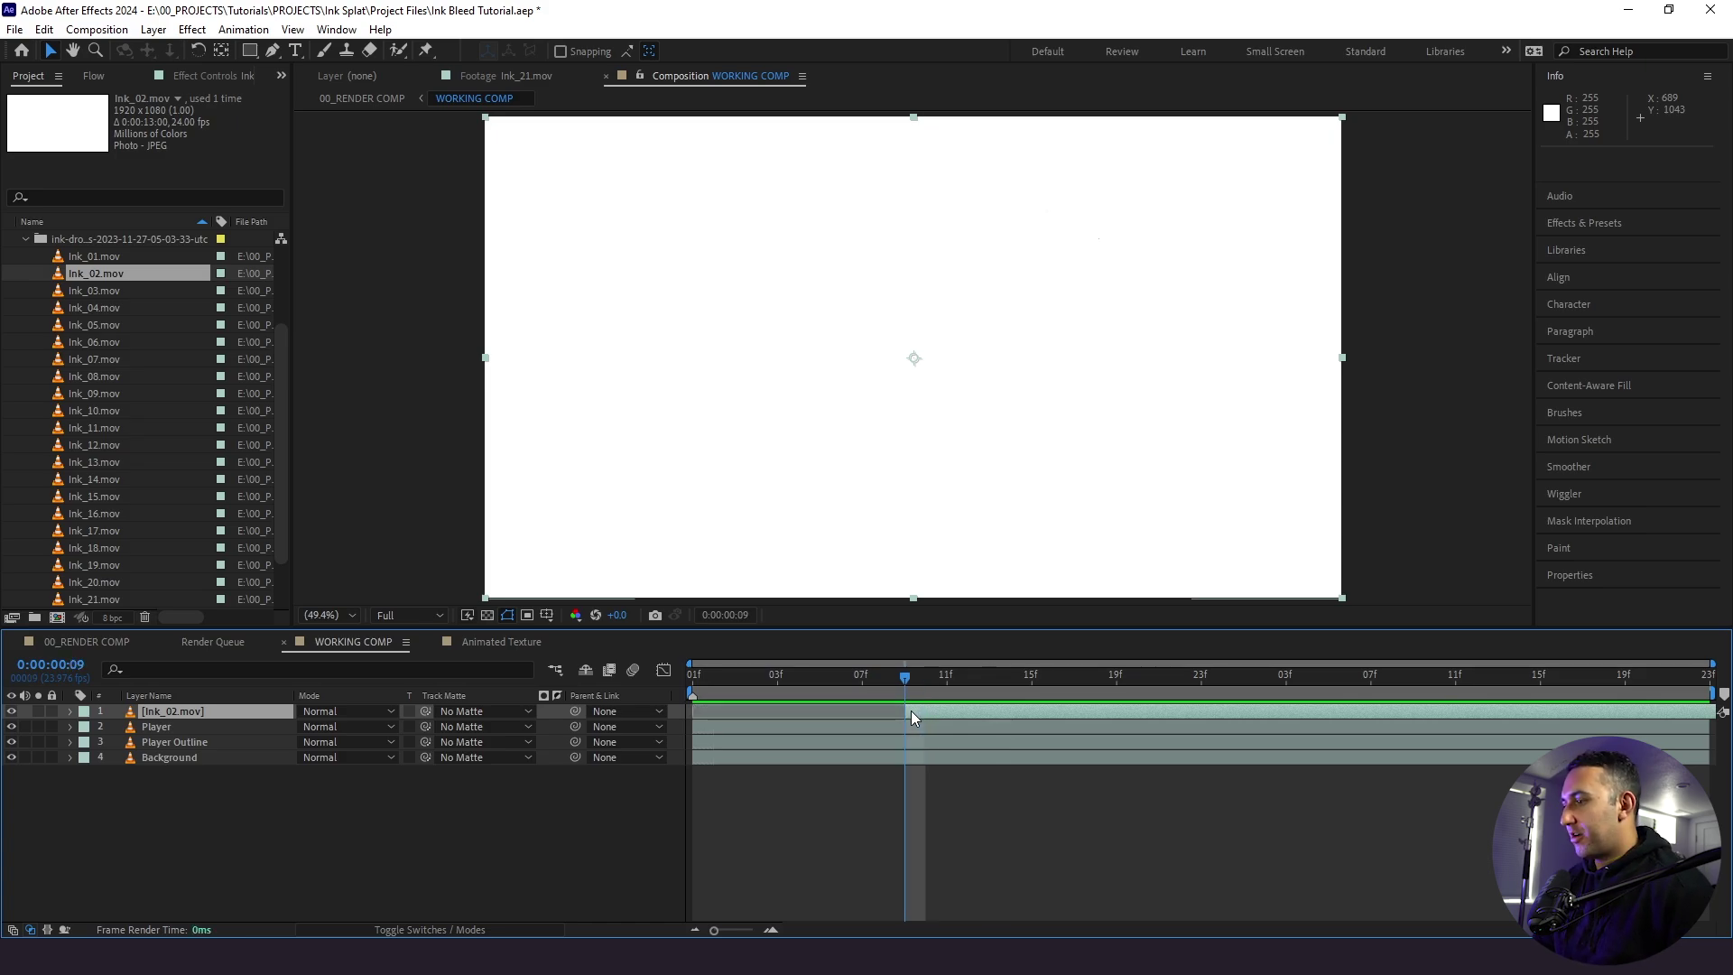
{"action": "mouse_move", "coordinate": [1037, 712]}
{"action": "left_mouse_down"}
{"action": "mouse_move", "coordinate": [832, 723]}
{"action": "mouse_move", "coordinate": [803, 696]}
{"action": "left_mouse_up"}
{"action": "key", "text": "space"}
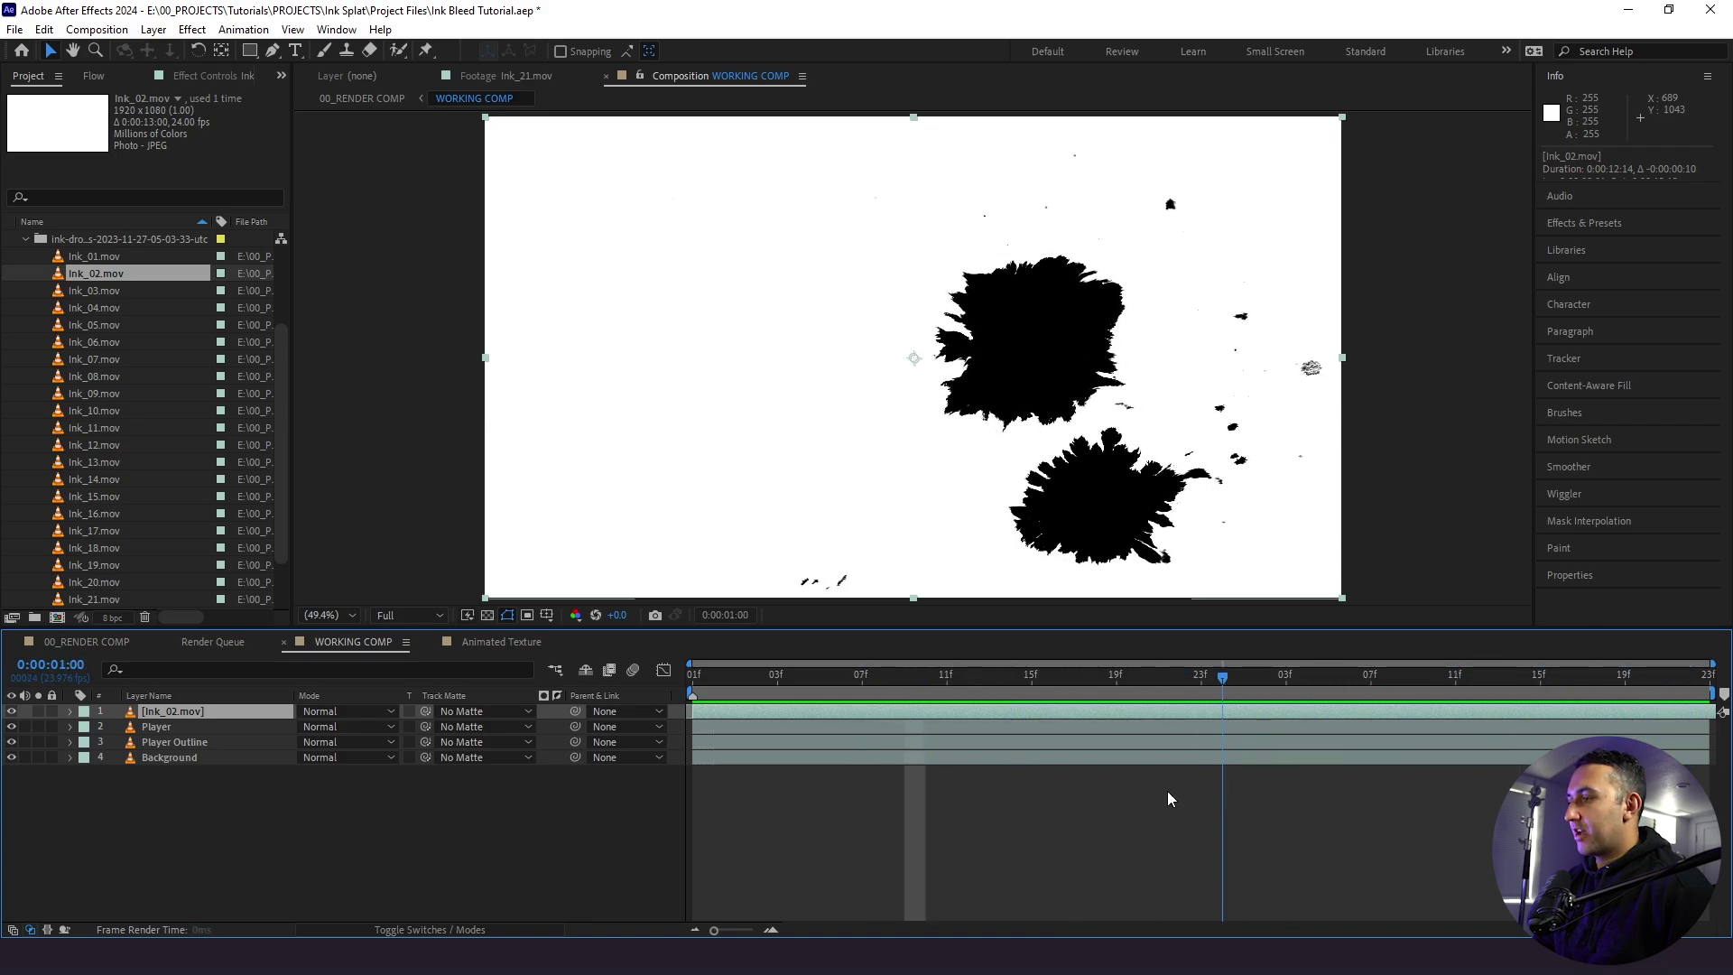
{"action": "key", "text": "space"}
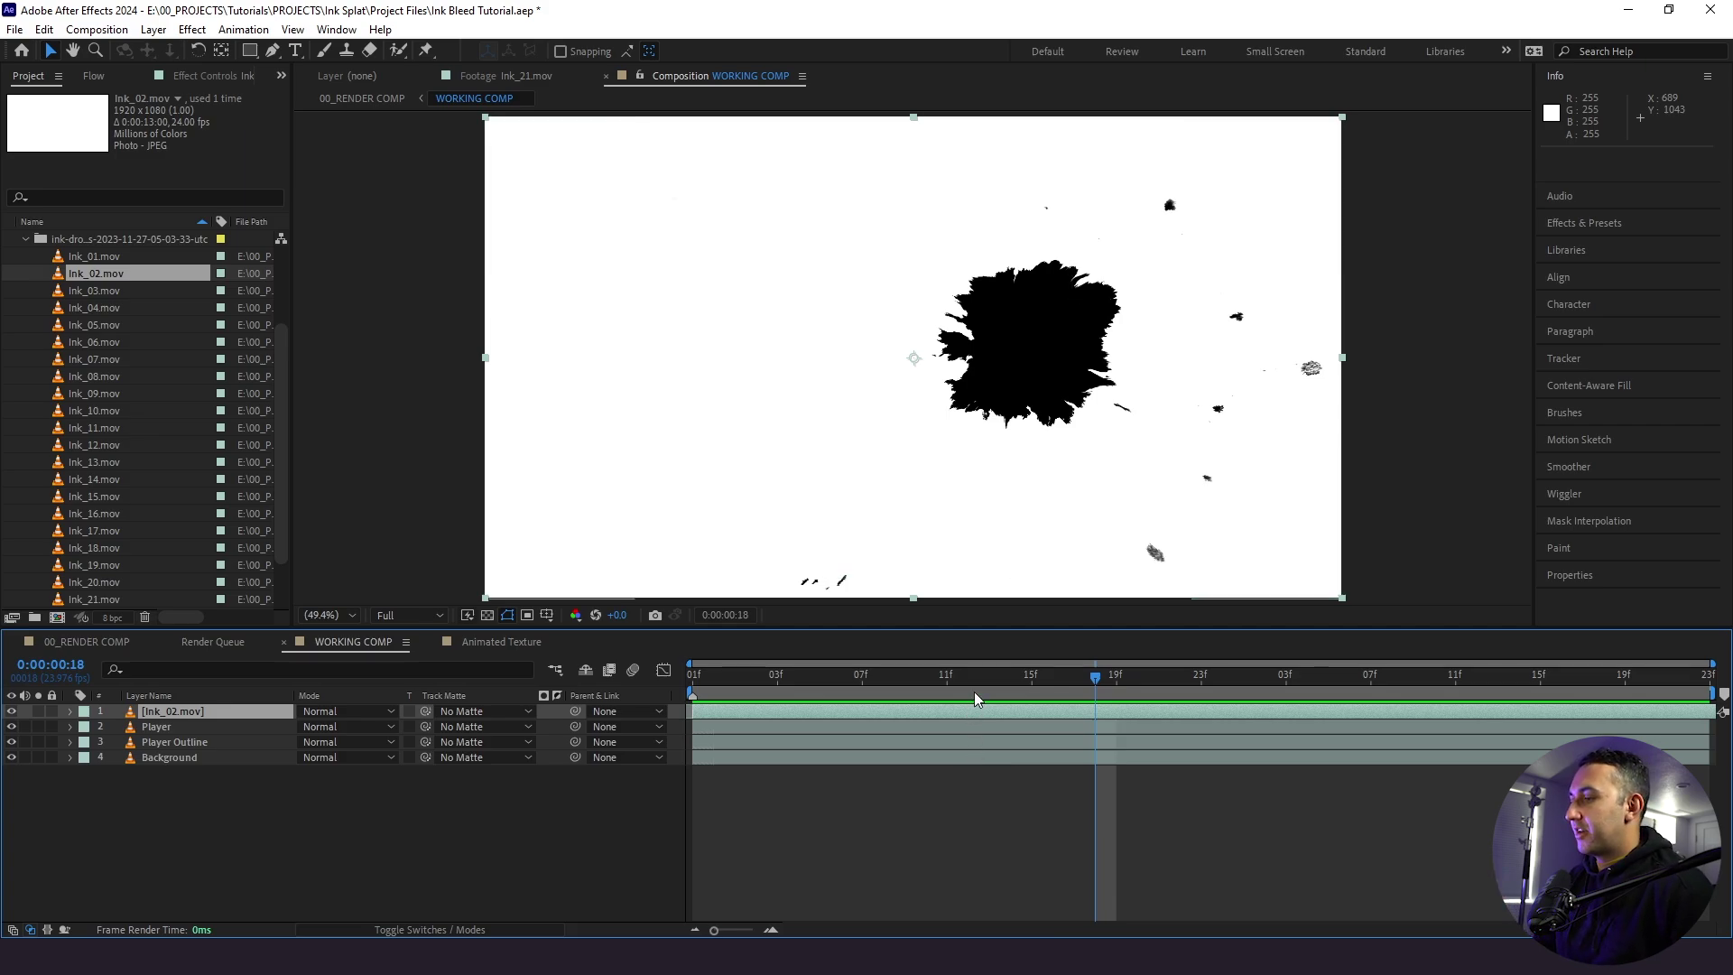
{"action": "key", "text": "space"}
- Scale the Ink_02 splat to 306% and position it toward the upper left
{"action": "key", "text": "space"}
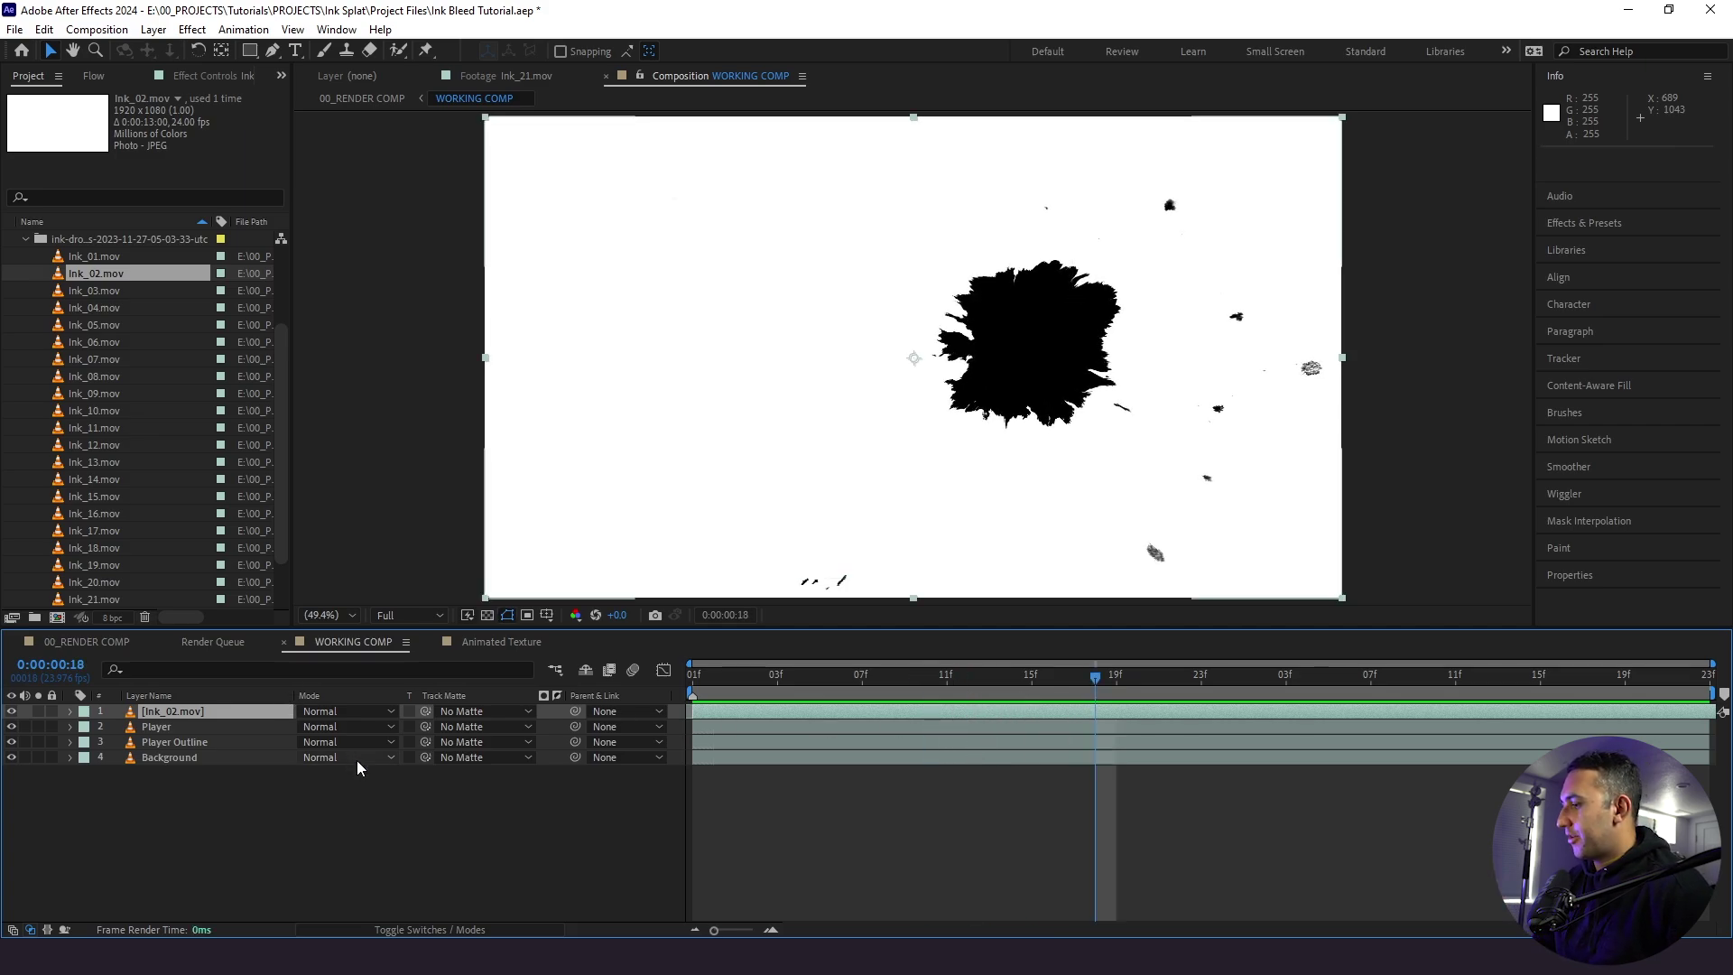
{"action": "key", "text": "s"}
{"action": "left_click_drag", "start_coordinate": [327, 725], "coordinate": [570, 726]}
{"action": "scroll", "coordinate": [609, 561], "scroll_direction": "down", "scroll_amount": 2}
{"action": "left_click_drag", "start_coordinate": [1043, 350], "coordinate": [718, 167]}
{"action": "key", "text": "space"}
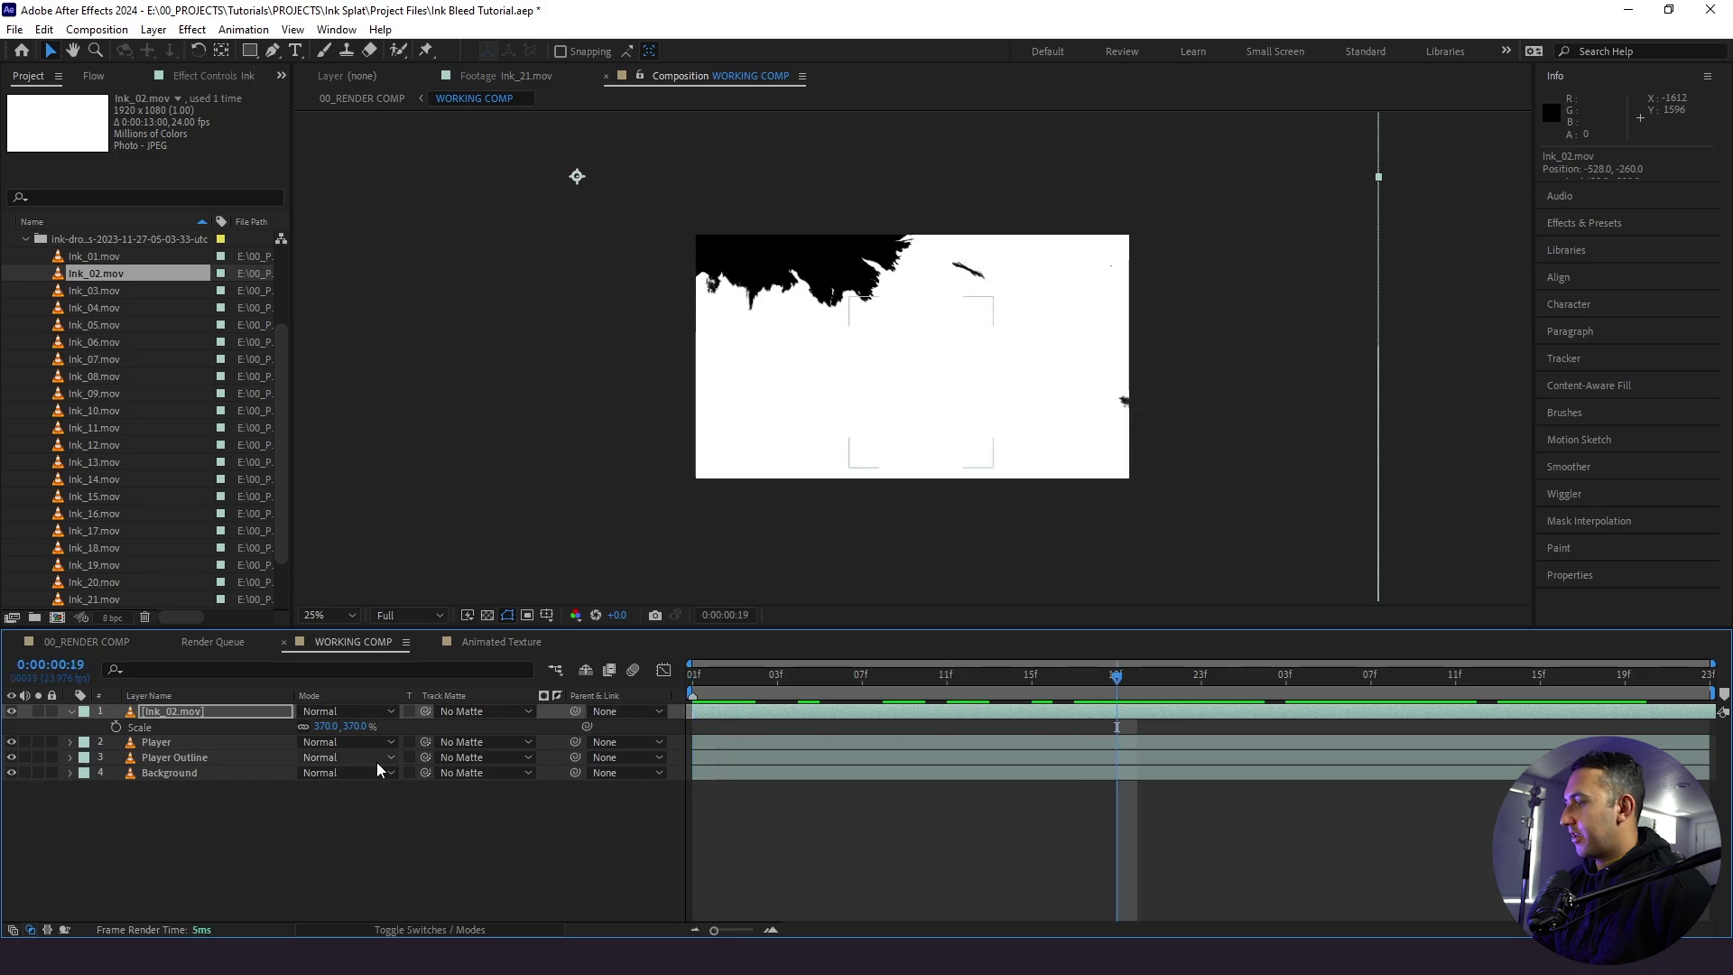
{"action": "left_click_drag", "start_coordinate": [336, 729], "coordinate": [278, 730]}
{"action": "mouse_move", "coordinate": [738, 441]}
{"action": "left_mouse_down"}
{"action": "mouse_move", "coordinate": [804, 484]}
{"action": "mouse_move", "coordinate": [763, 514]}
{"action": "left_mouse_up"}
- Nudge Ink_02, add Ink_05.mov above it, and shift Ink_05 so its ink starts sooner
{"action": "left_click", "coordinate": [894, 662]}
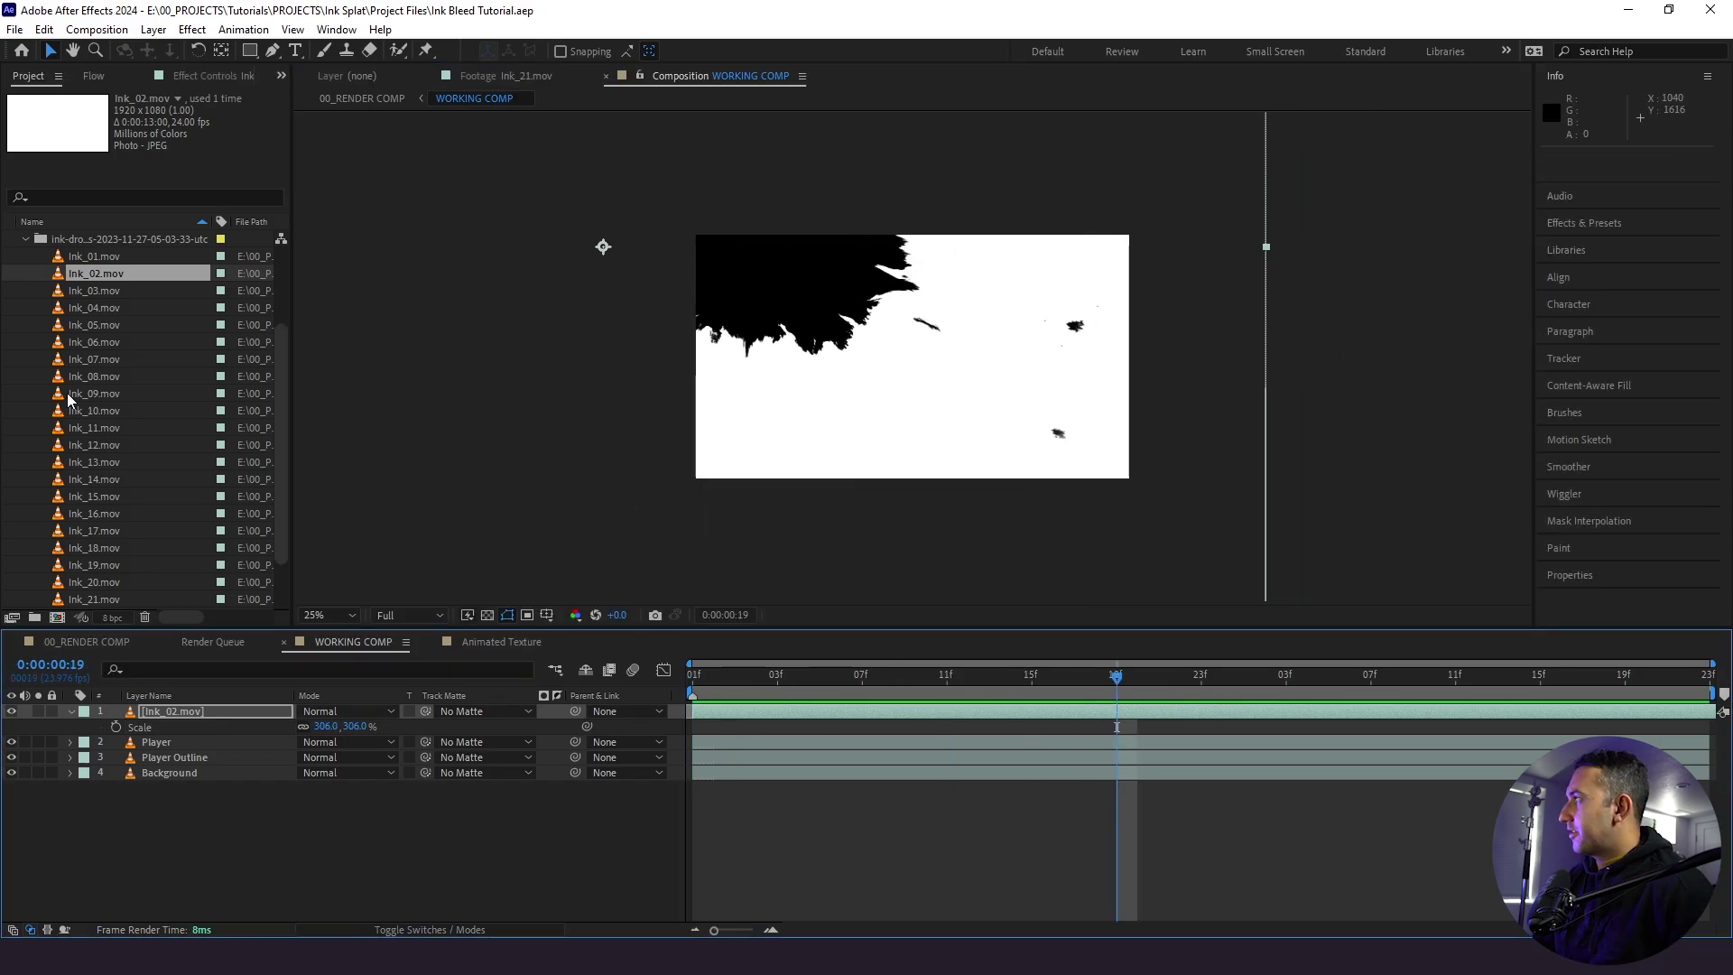
{"action": "double_click", "coordinate": [119, 329]}
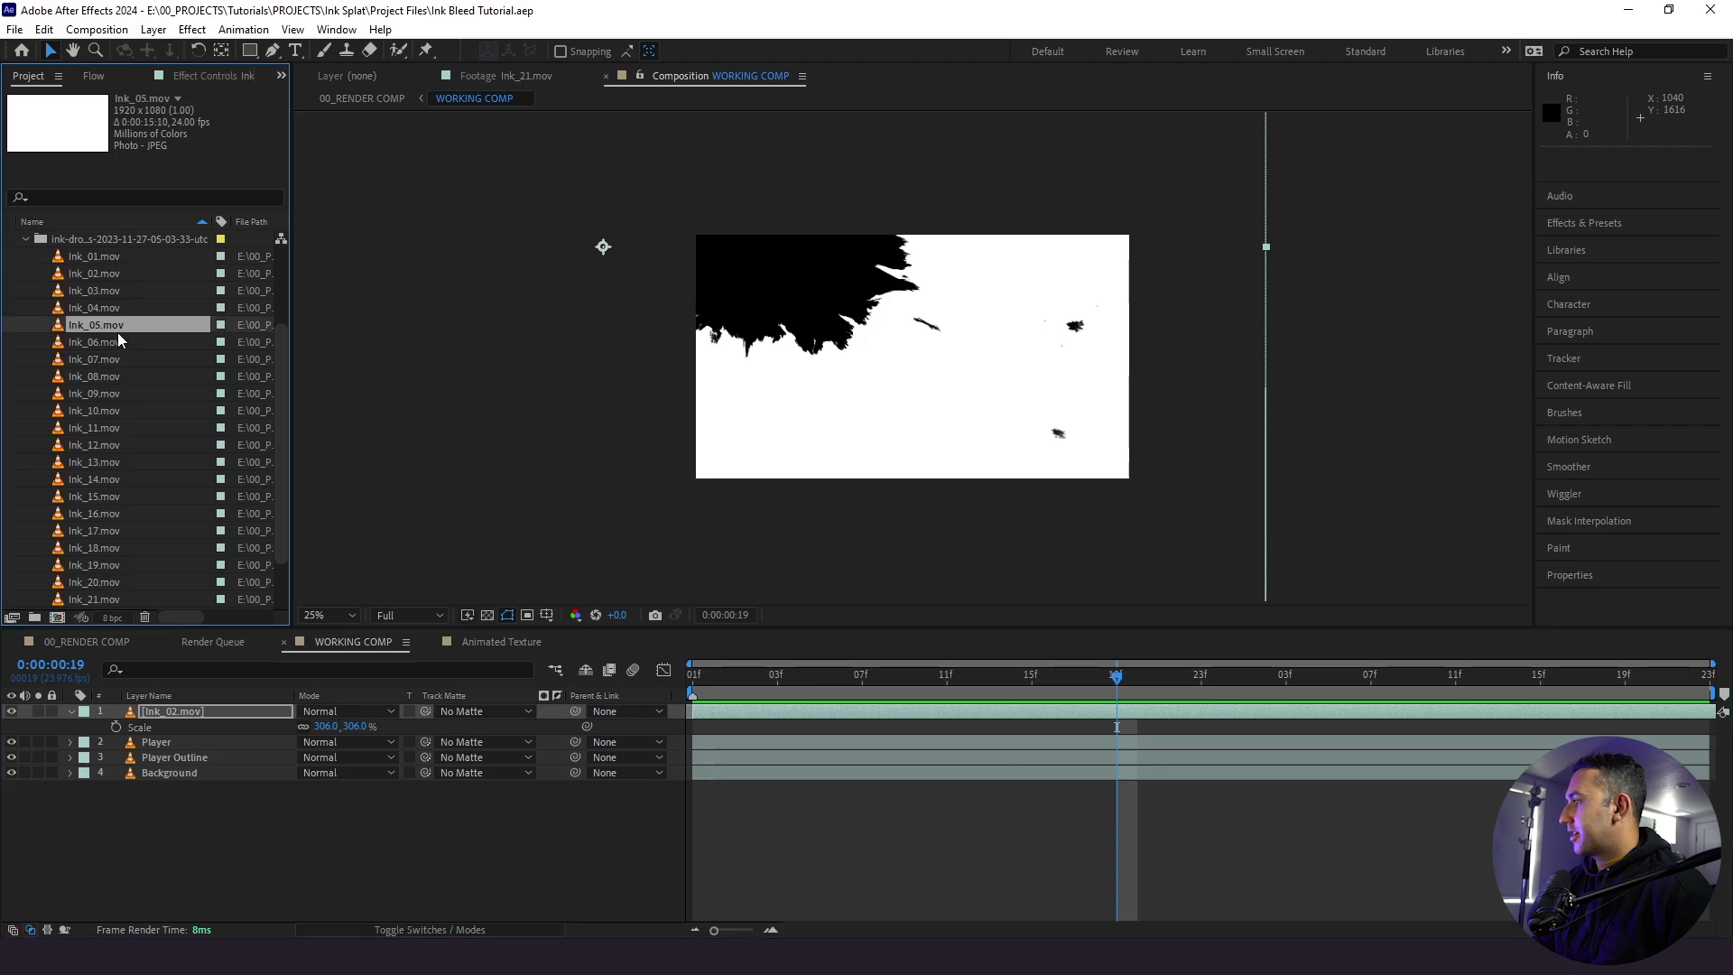
{"action": "left_click_drag", "start_coordinate": [83, 329], "coordinate": [181, 707]}
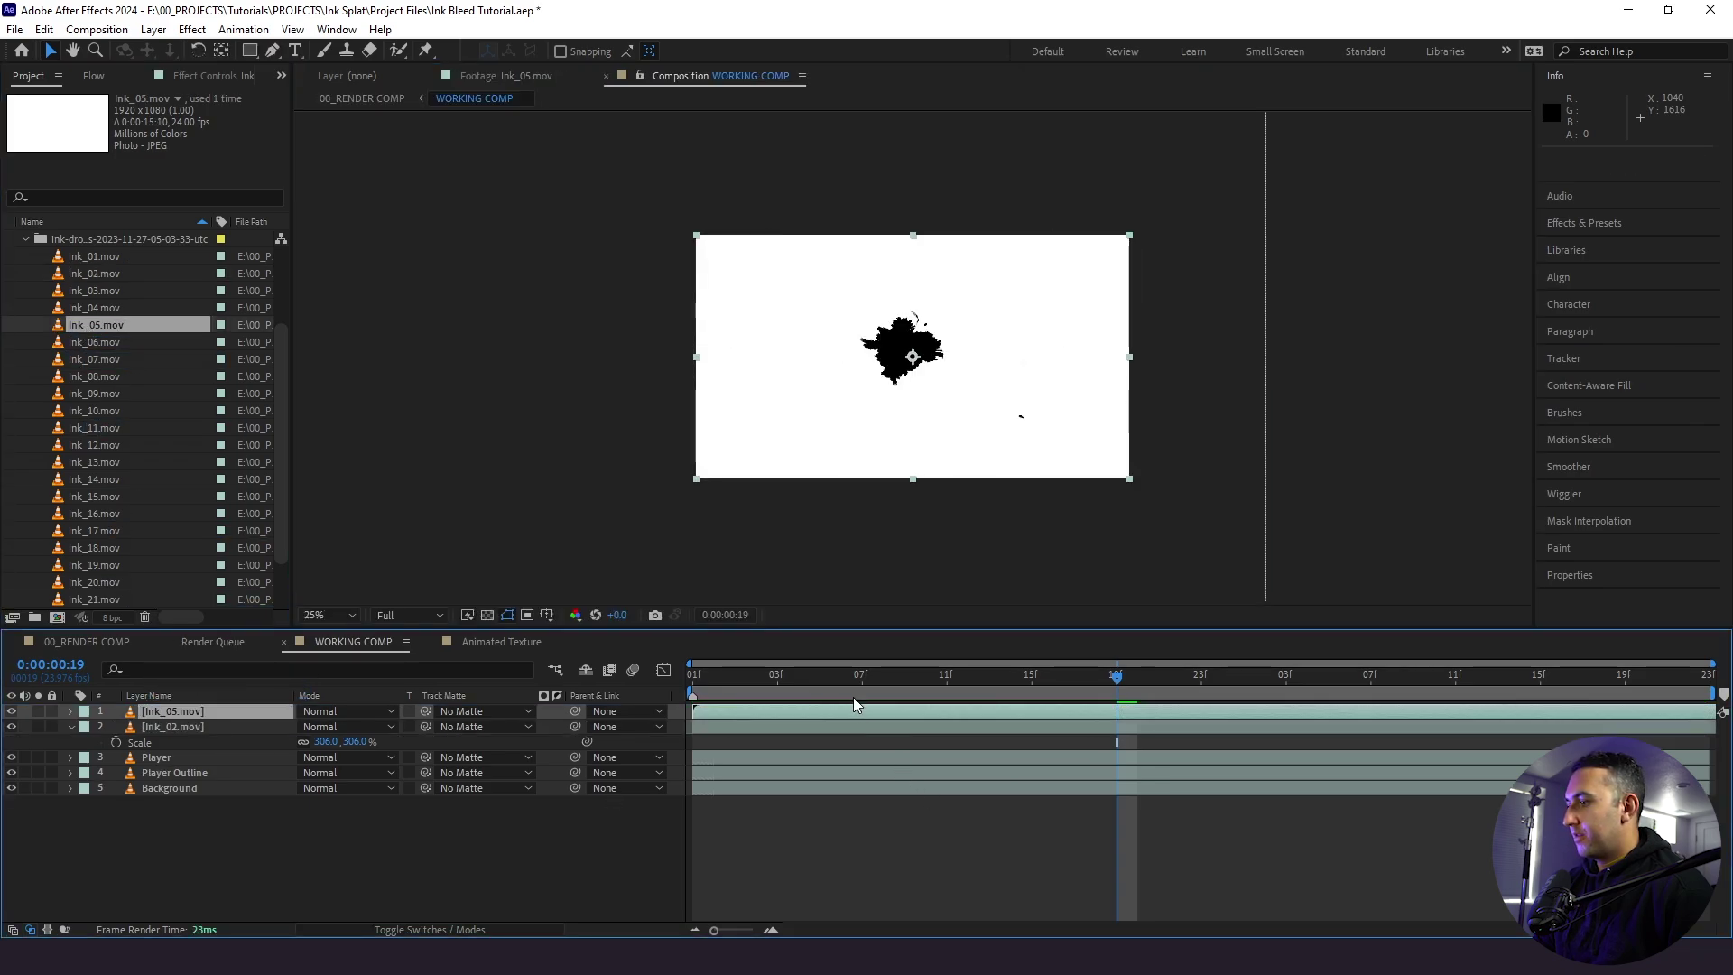
{"action": "key", "text": "space"}
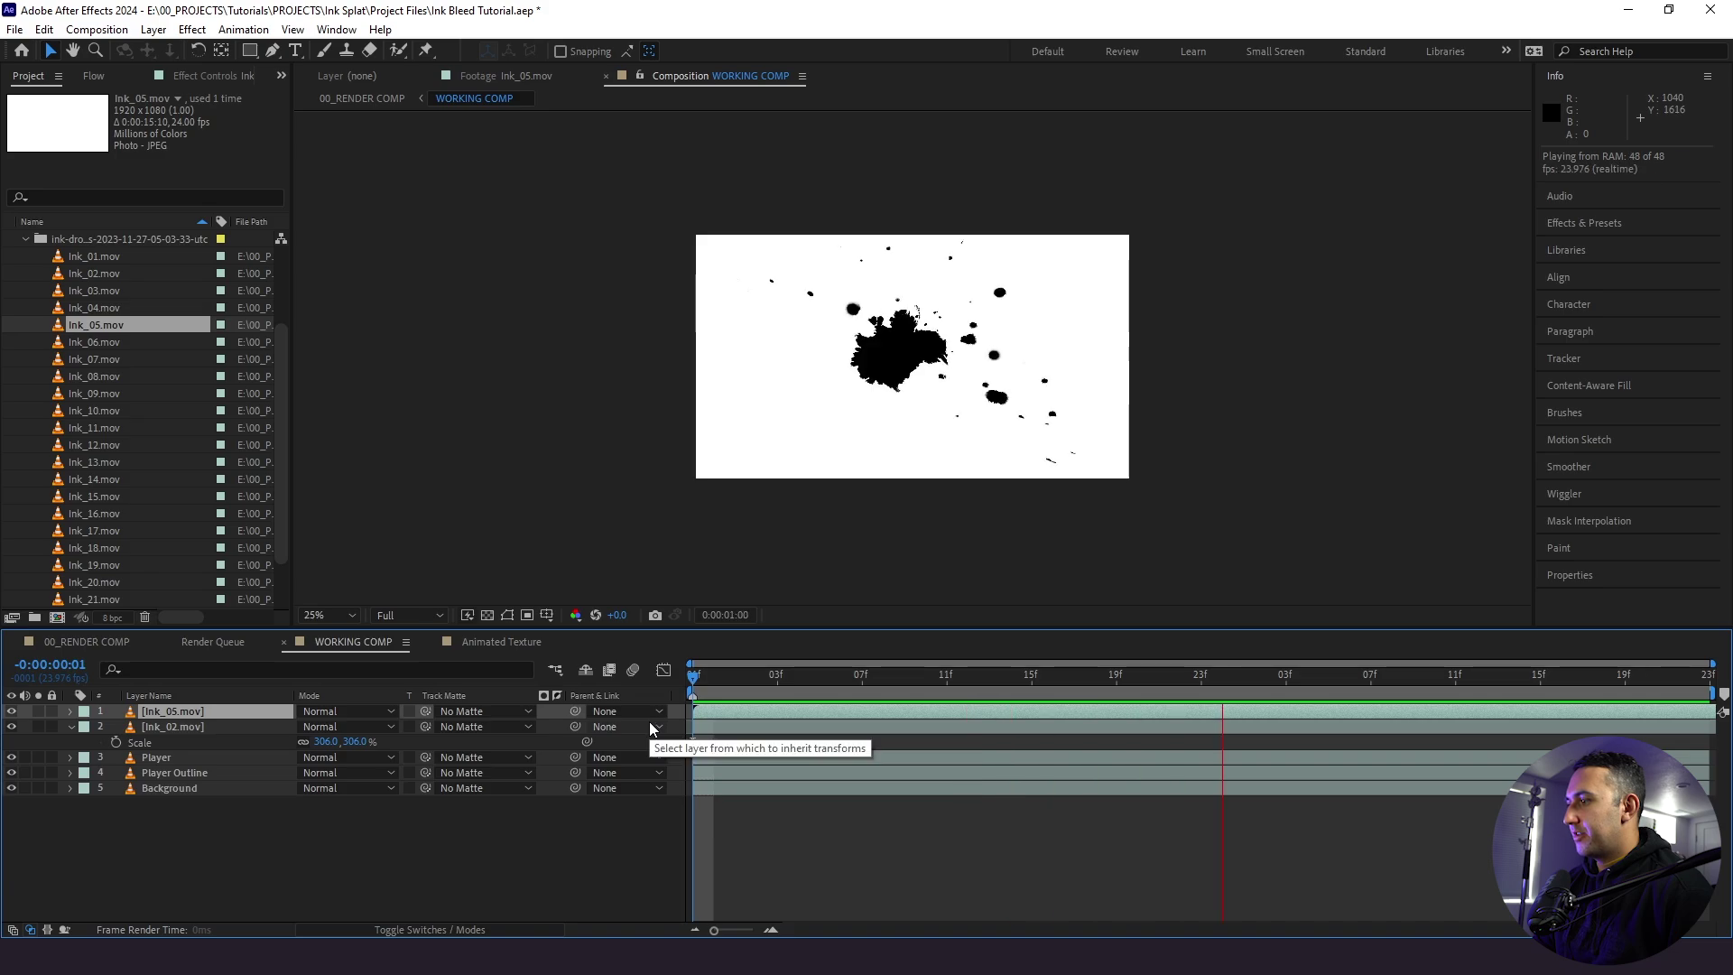
{"action": "left_click", "coordinate": [883, 677]}
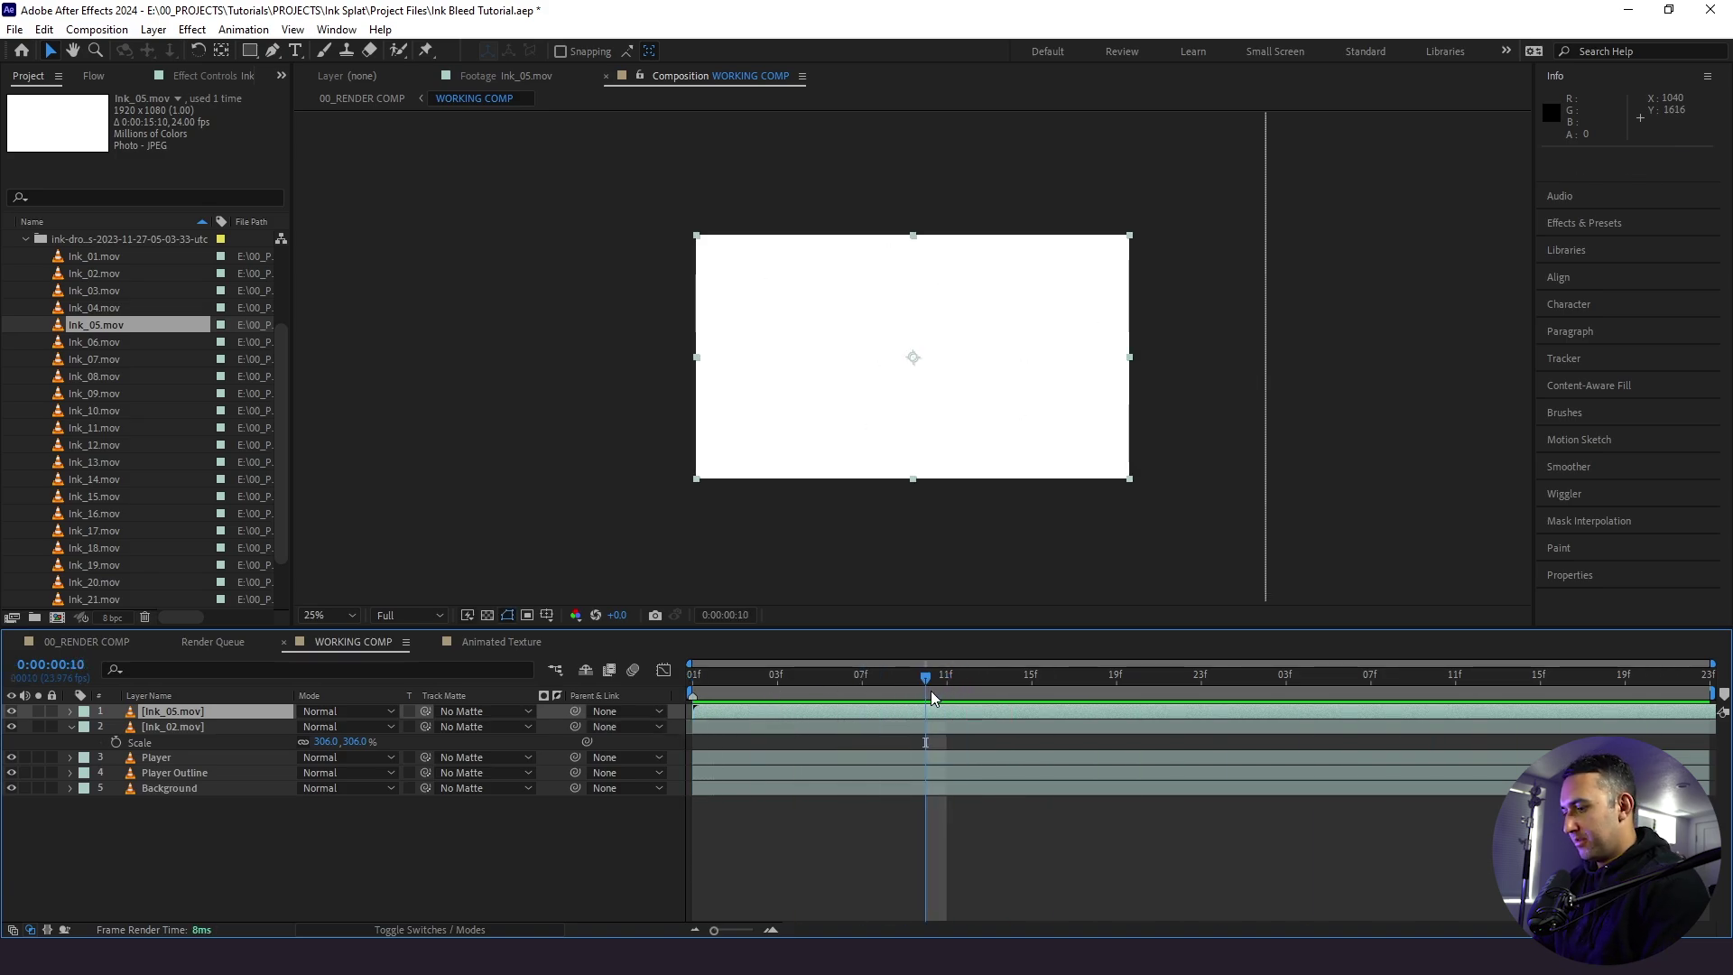
{"action": "mouse_move", "coordinate": [932, 698]}
{"action": "left_mouse_down"}
{"action": "mouse_move", "coordinate": [1096, 709]}
{"action": "mouse_move", "coordinate": [890, 729]}
{"action": "left_mouse_up"}
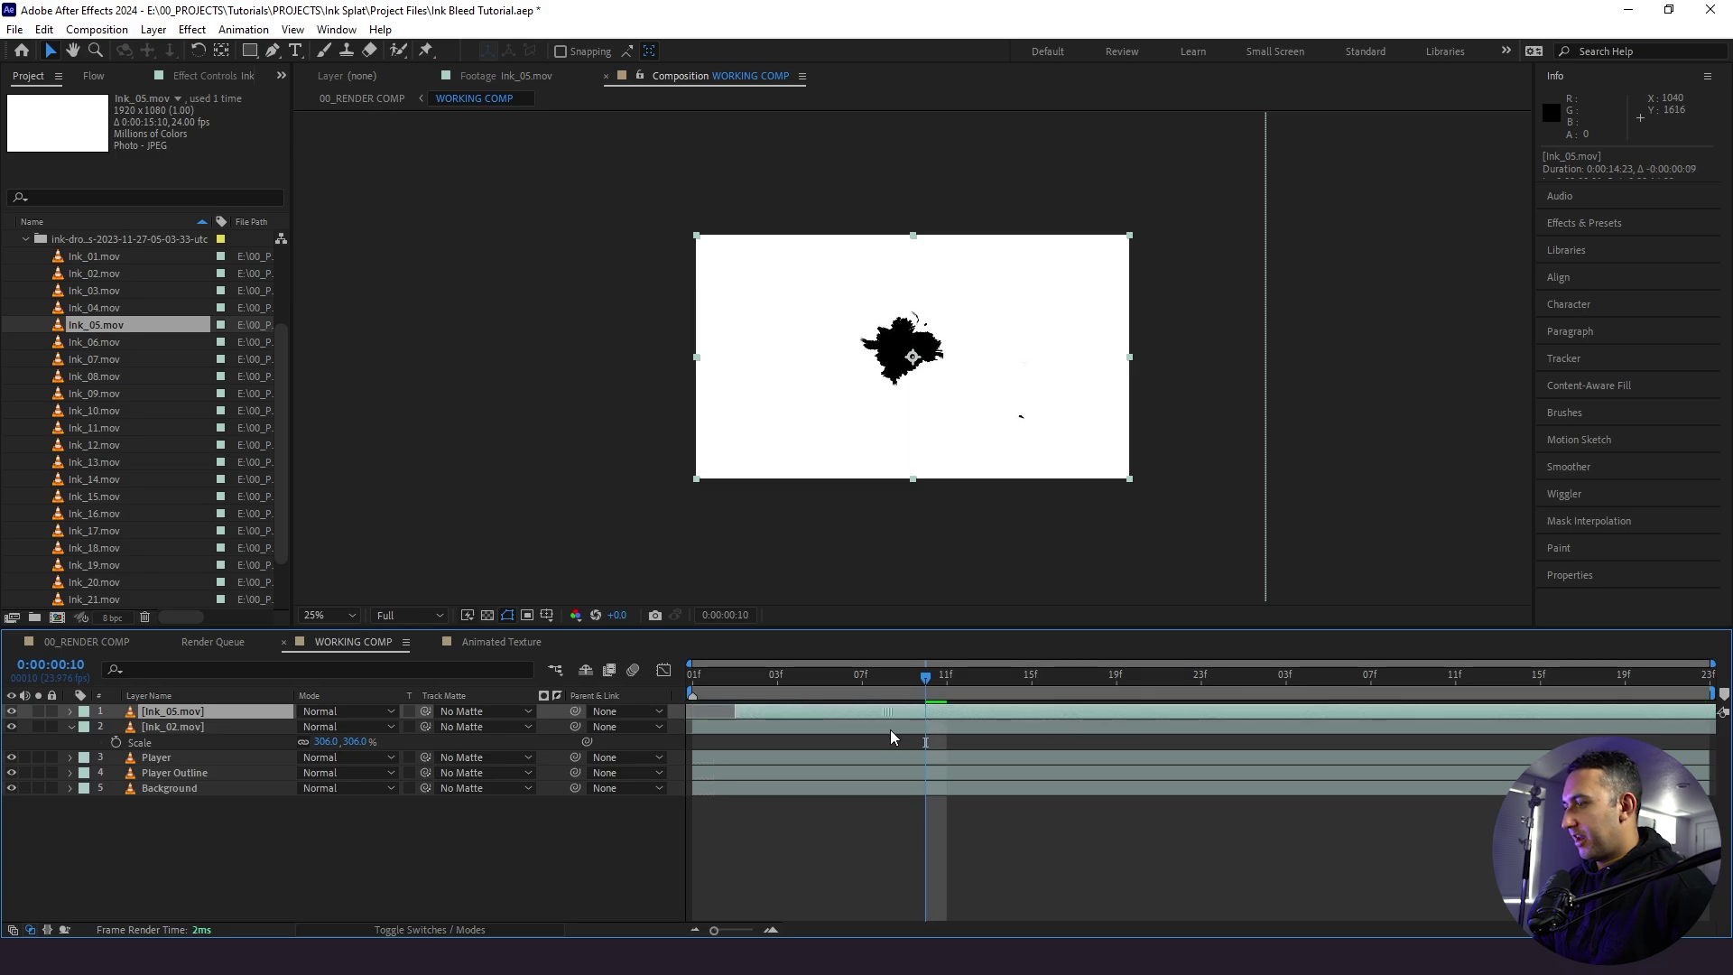
{"action": "key", "text": "space"}
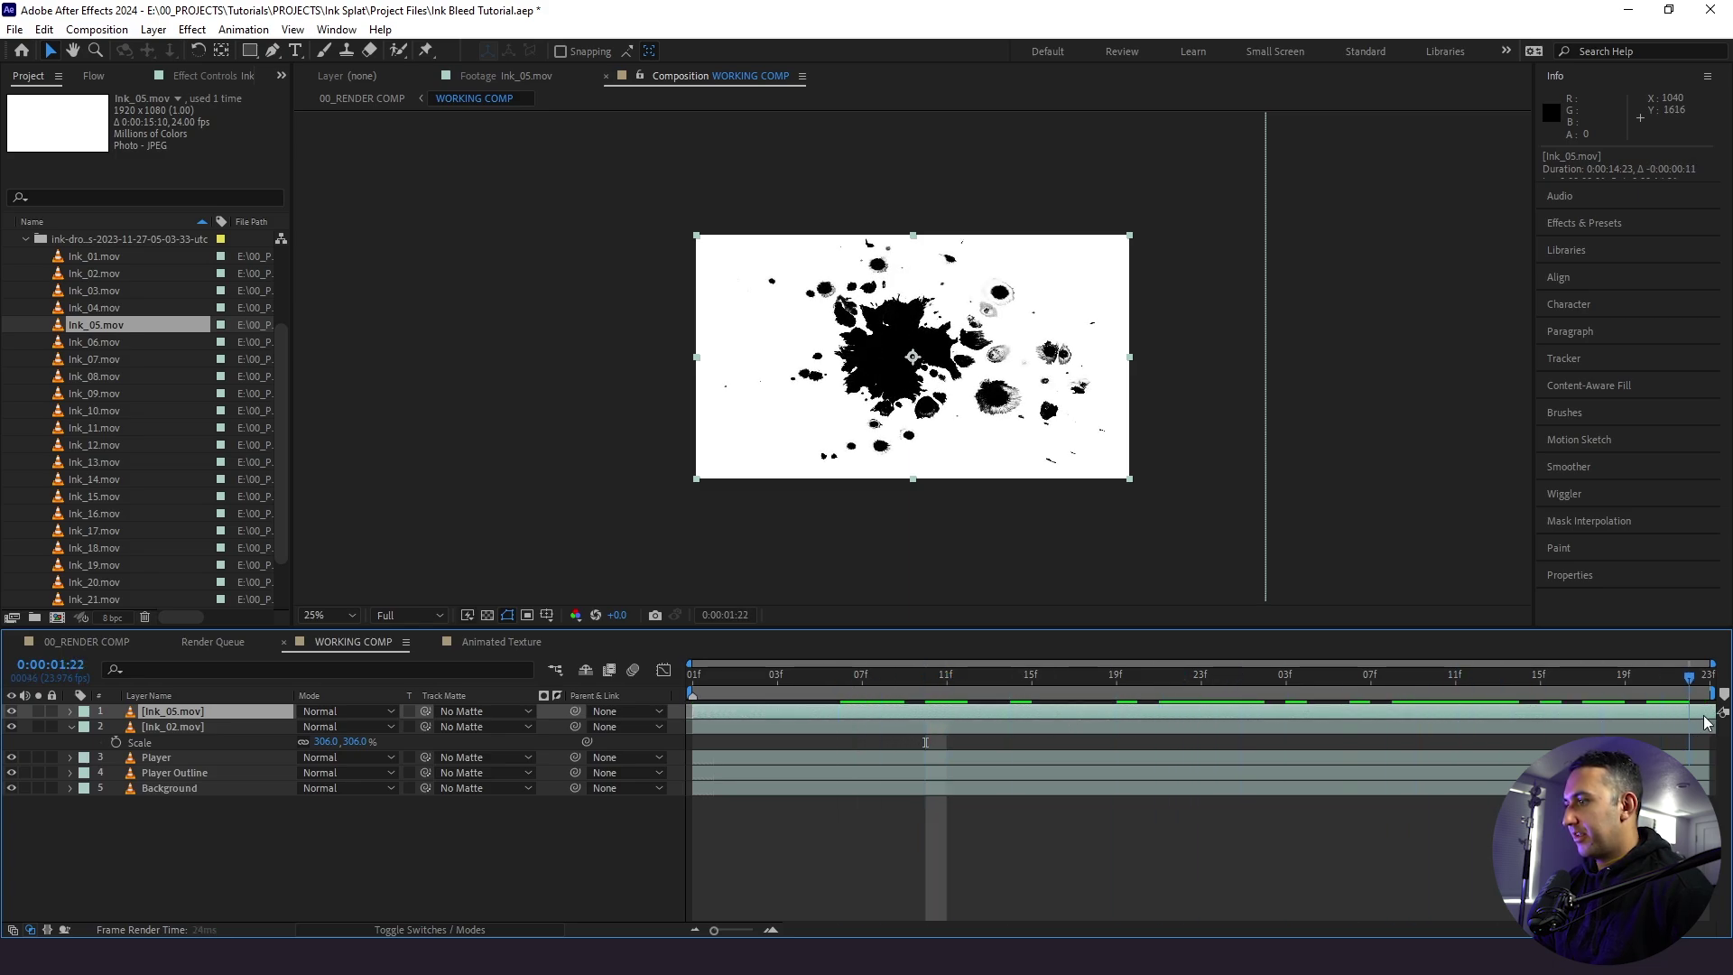
- Enlarge Ink_05 to 279% and compare it against Ink_02 during playback
{"action": "key", "text": "s"}
{"action": "left_click_drag", "start_coordinate": [326, 727], "coordinate": [1044, 527]}
{"action": "left_click", "coordinate": [809, 700]}
{"action": "left_click_drag", "start_coordinate": [809, 700], "coordinate": [722, 710]}
{"action": "key", "text": "space"}
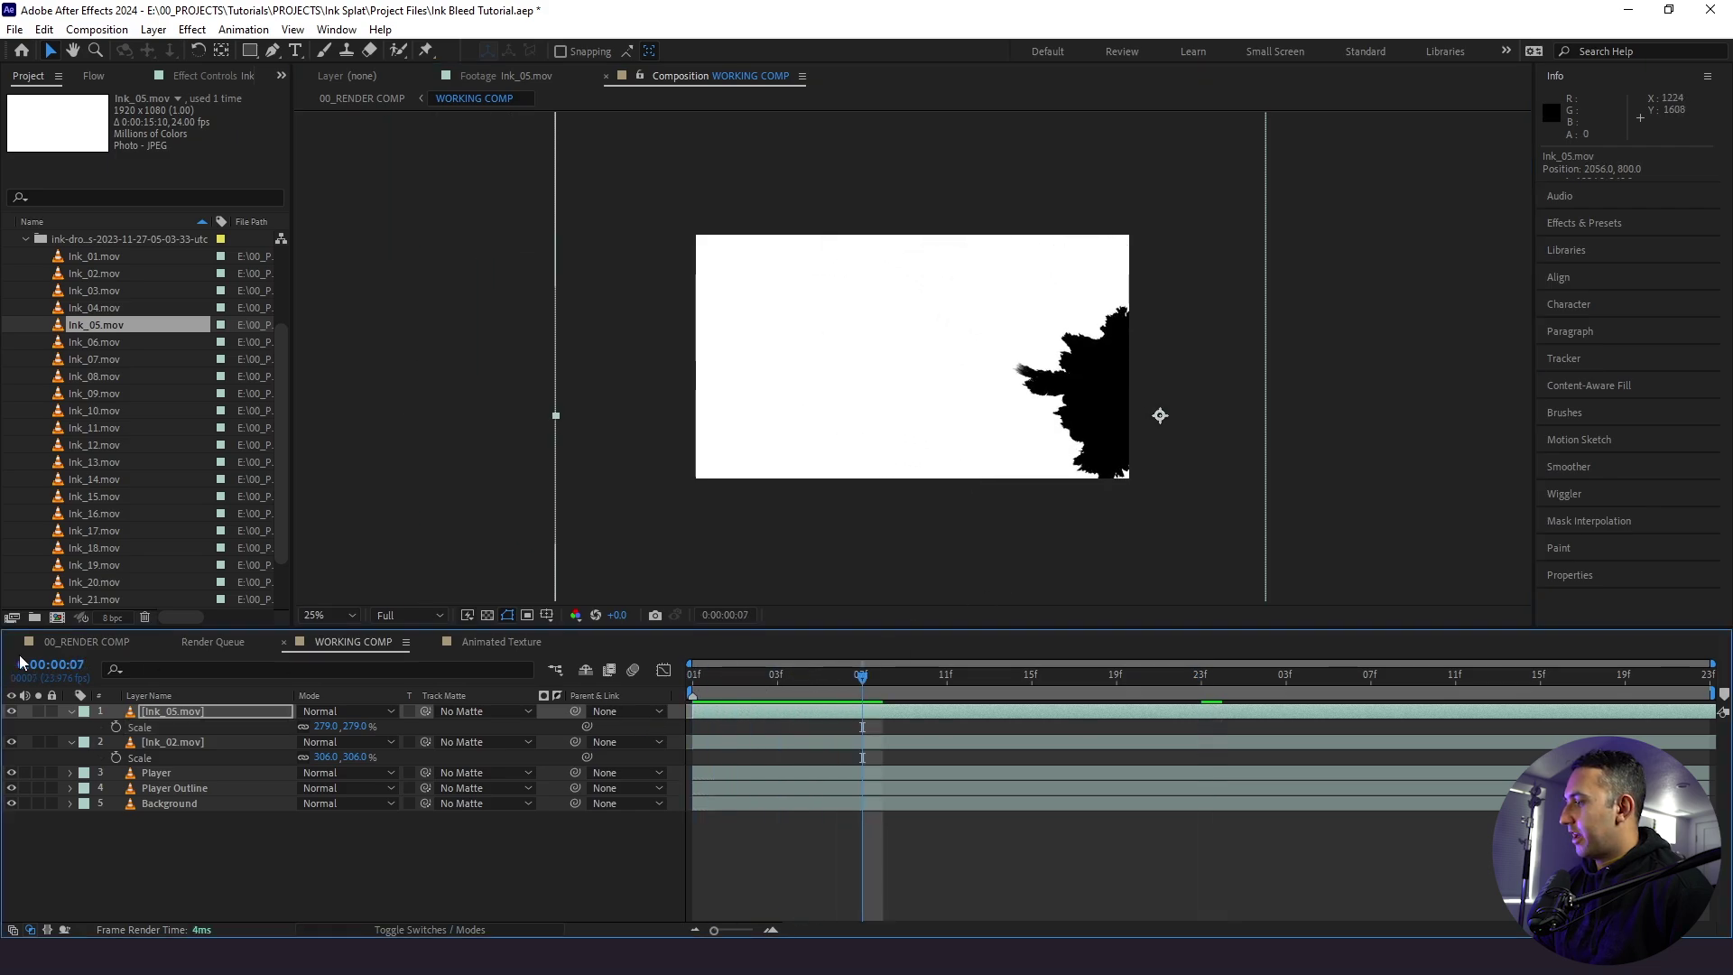
{"action": "left_click", "coordinate": [12, 711]}
{"action": "left_click", "coordinate": [12, 711]}
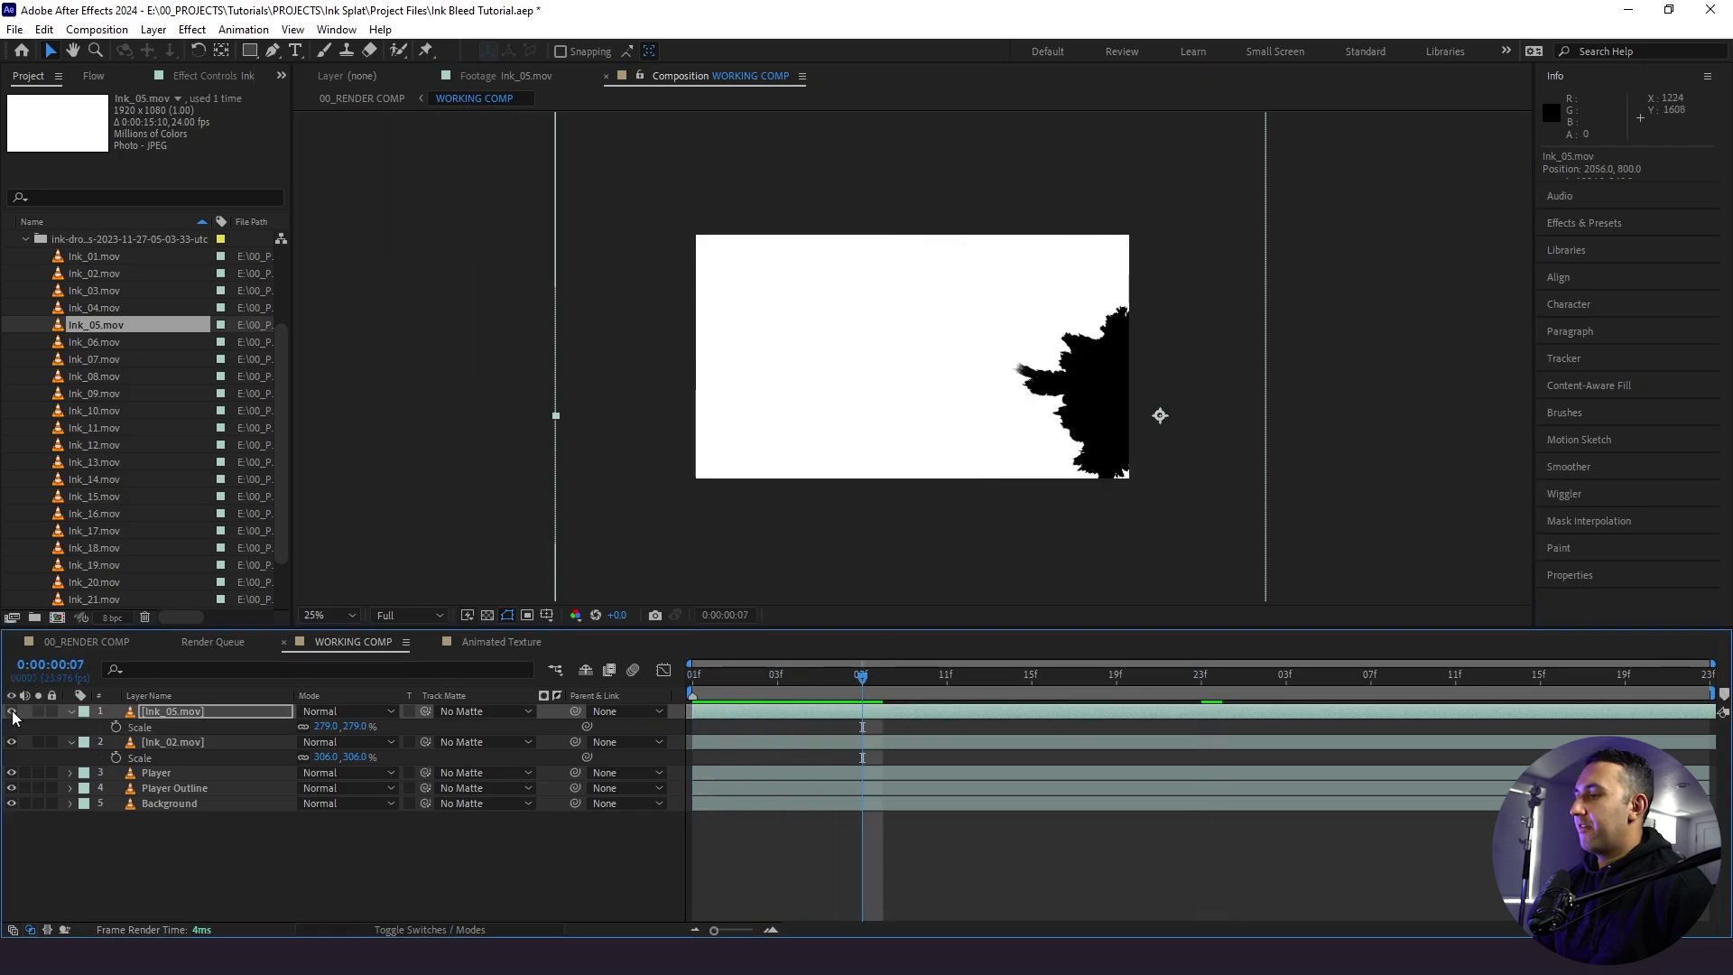
{"action": "key", "text": "space"}
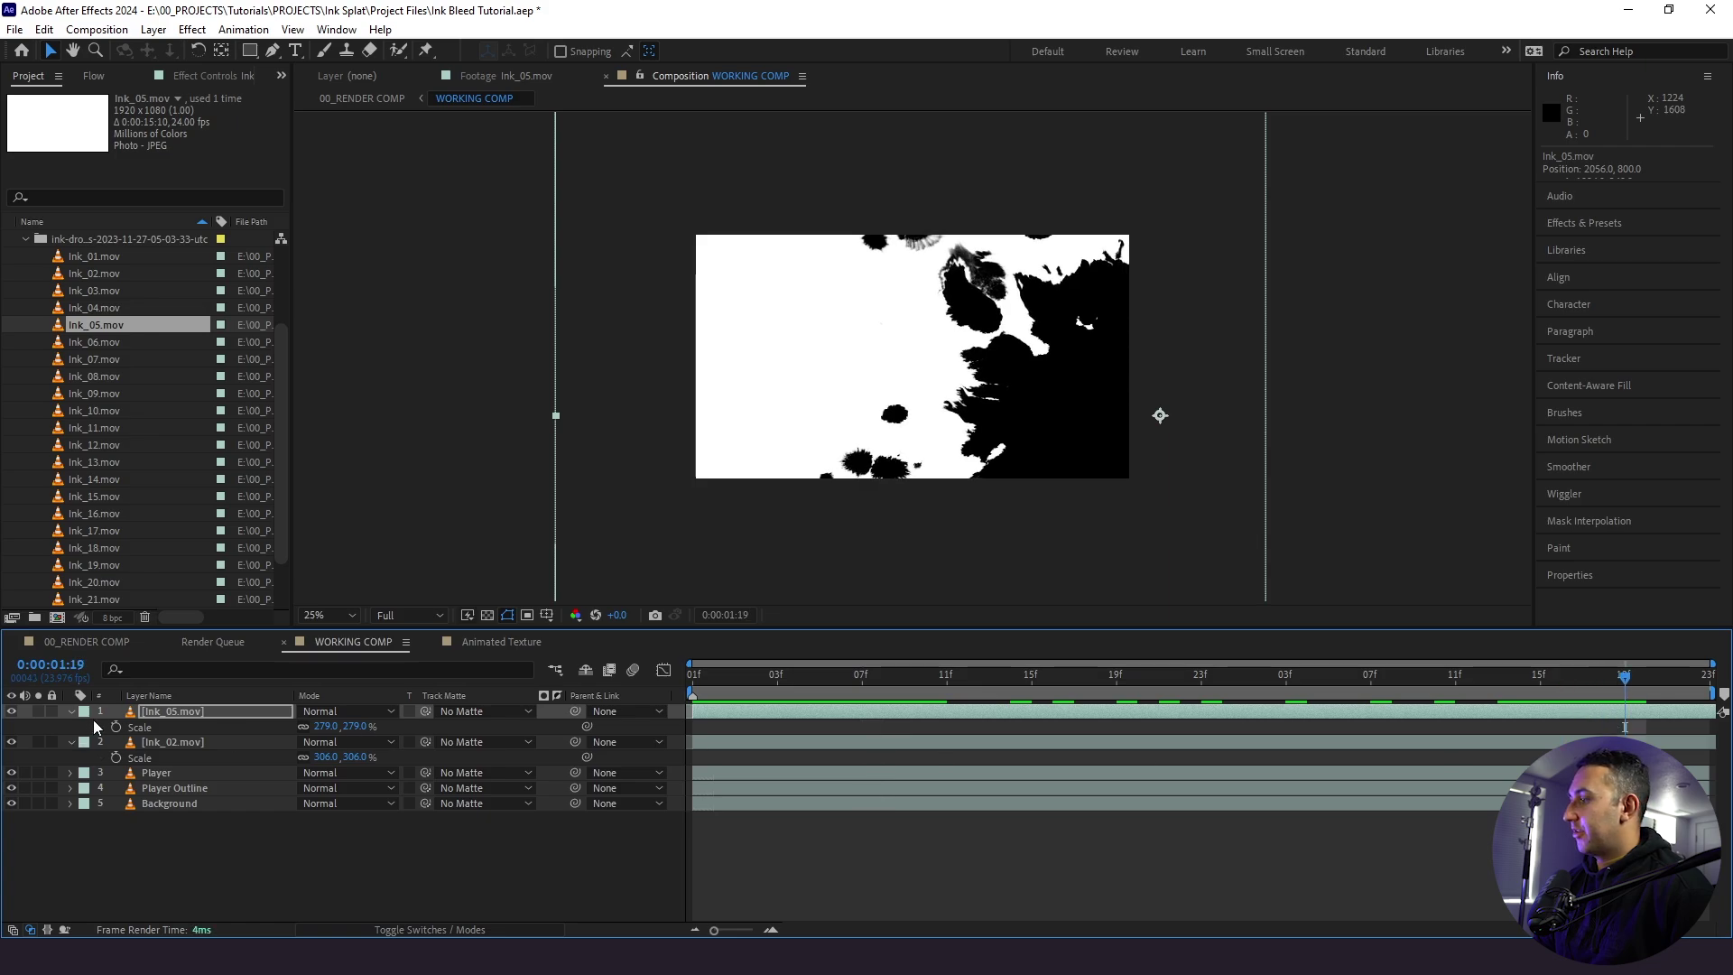
- Move the Ink_05 splat up and left, grow it to 337%, and preview the bleed
{"action": "left_click", "coordinate": [1689, 682]}
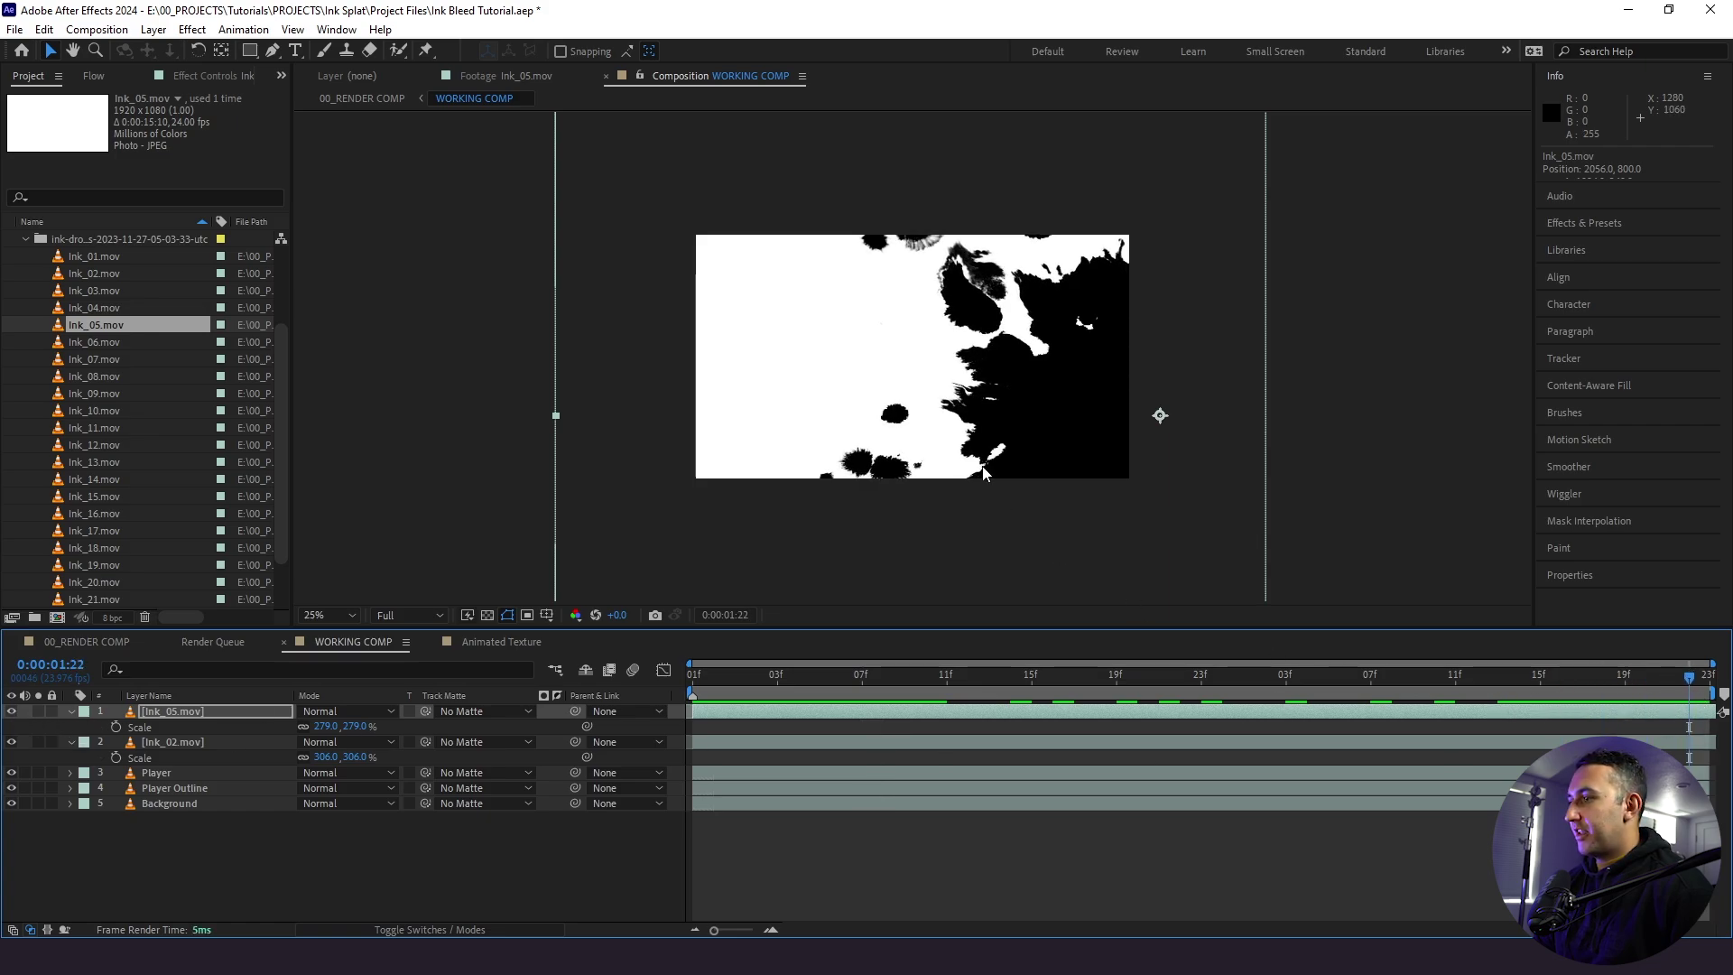
{"action": "mouse_move", "coordinate": [1034, 421]}
{"action": "left_mouse_down"}
{"action": "mouse_move", "coordinate": [1031, 377]}
{"action": "mouse_move", "coordinate": [978, 377]}
{"action": "mouse_move", "coordinate": [1001, 377]}
{"action": "left_mouse_up"}
{"action": "left_click_drag", "start_coordinate": [327, 726], "coordinate": [379, 728]}
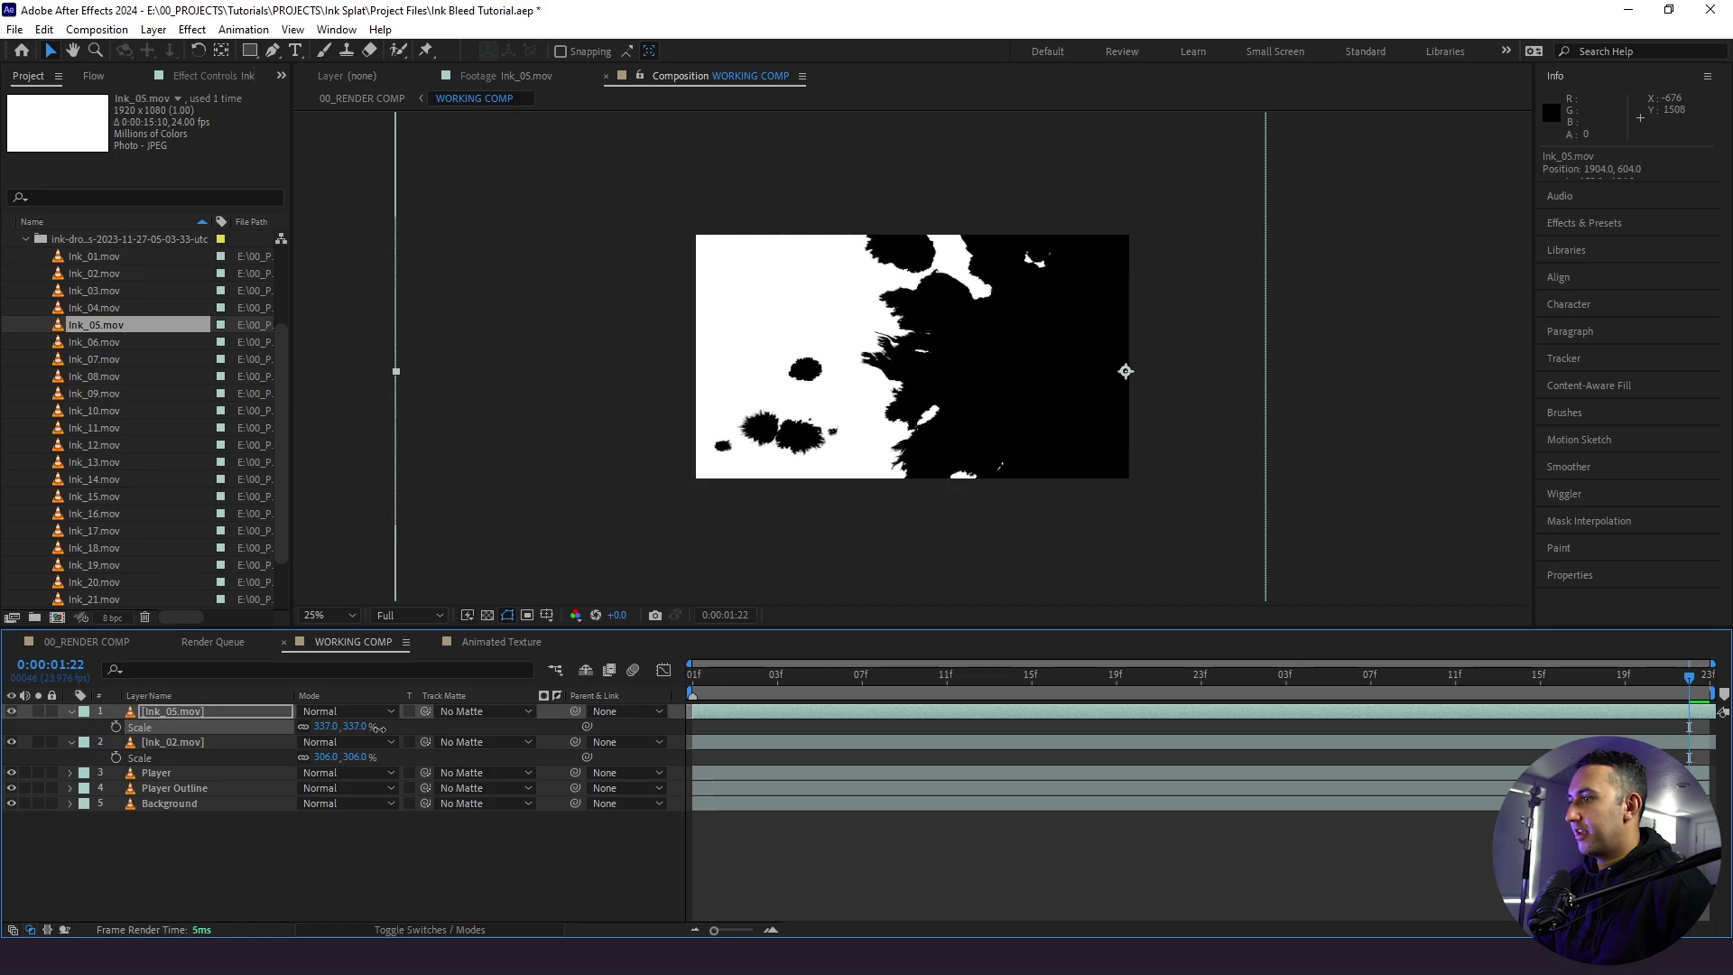
{"action": "left_click", "coordinate": [12, 713]}
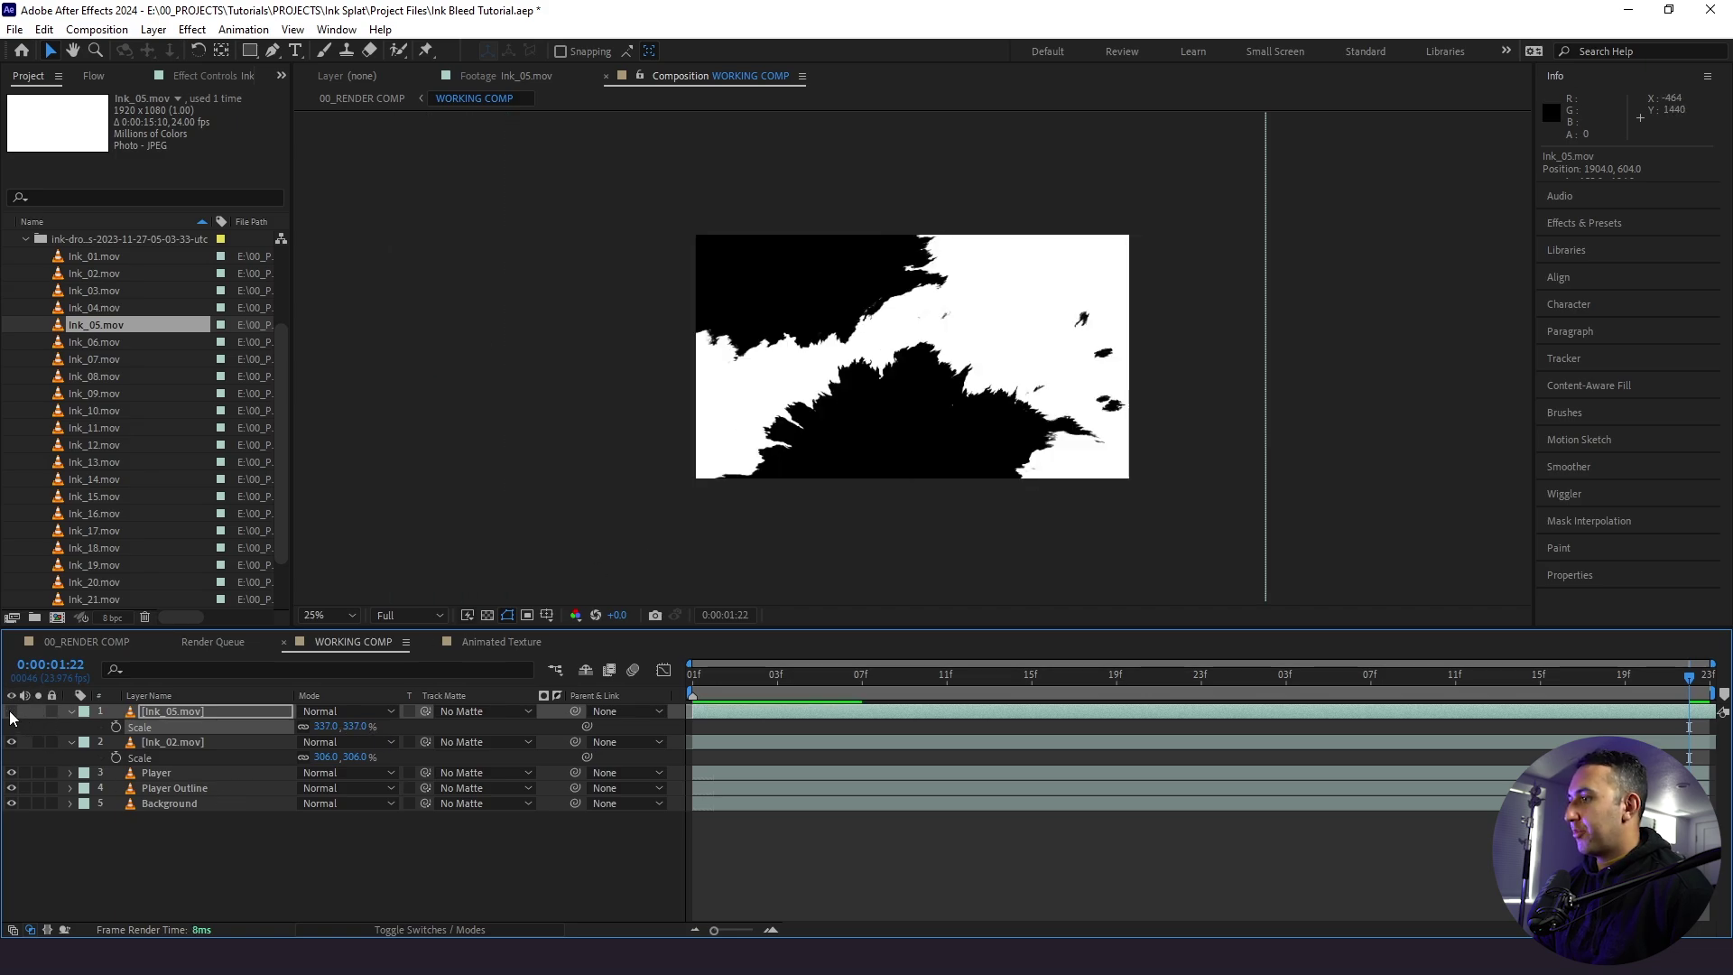
{"action": "left_click", "coordinate": [11, 713]}
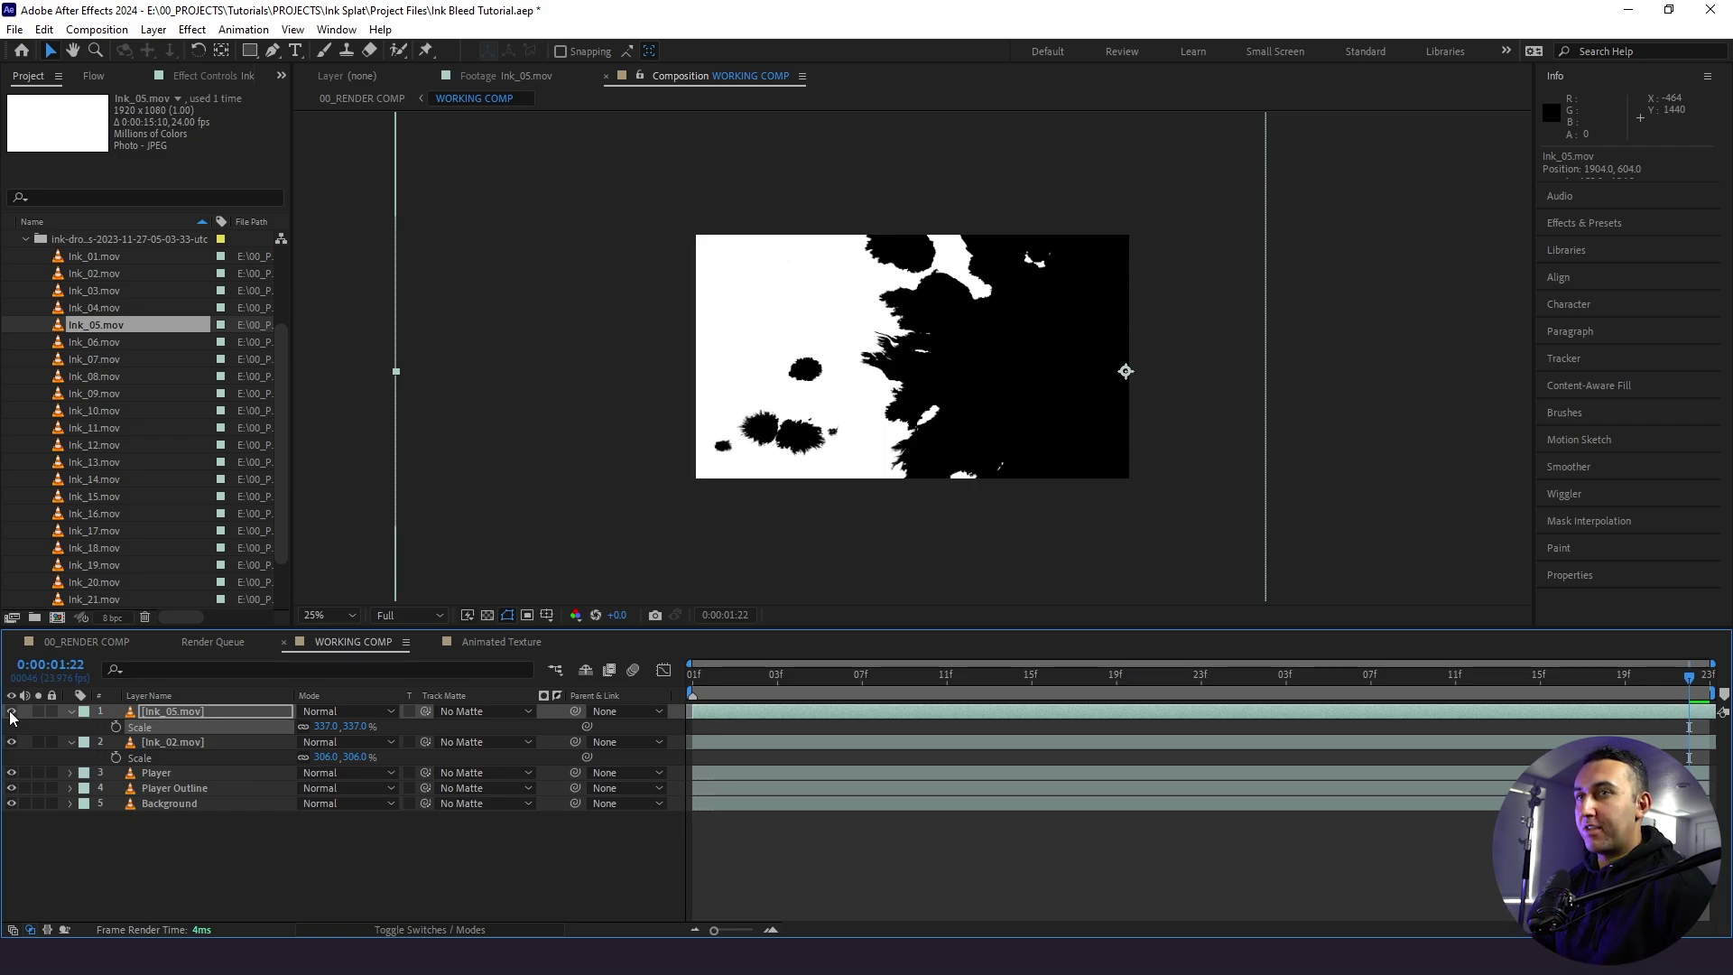
{"action": "key", "text": "space"}
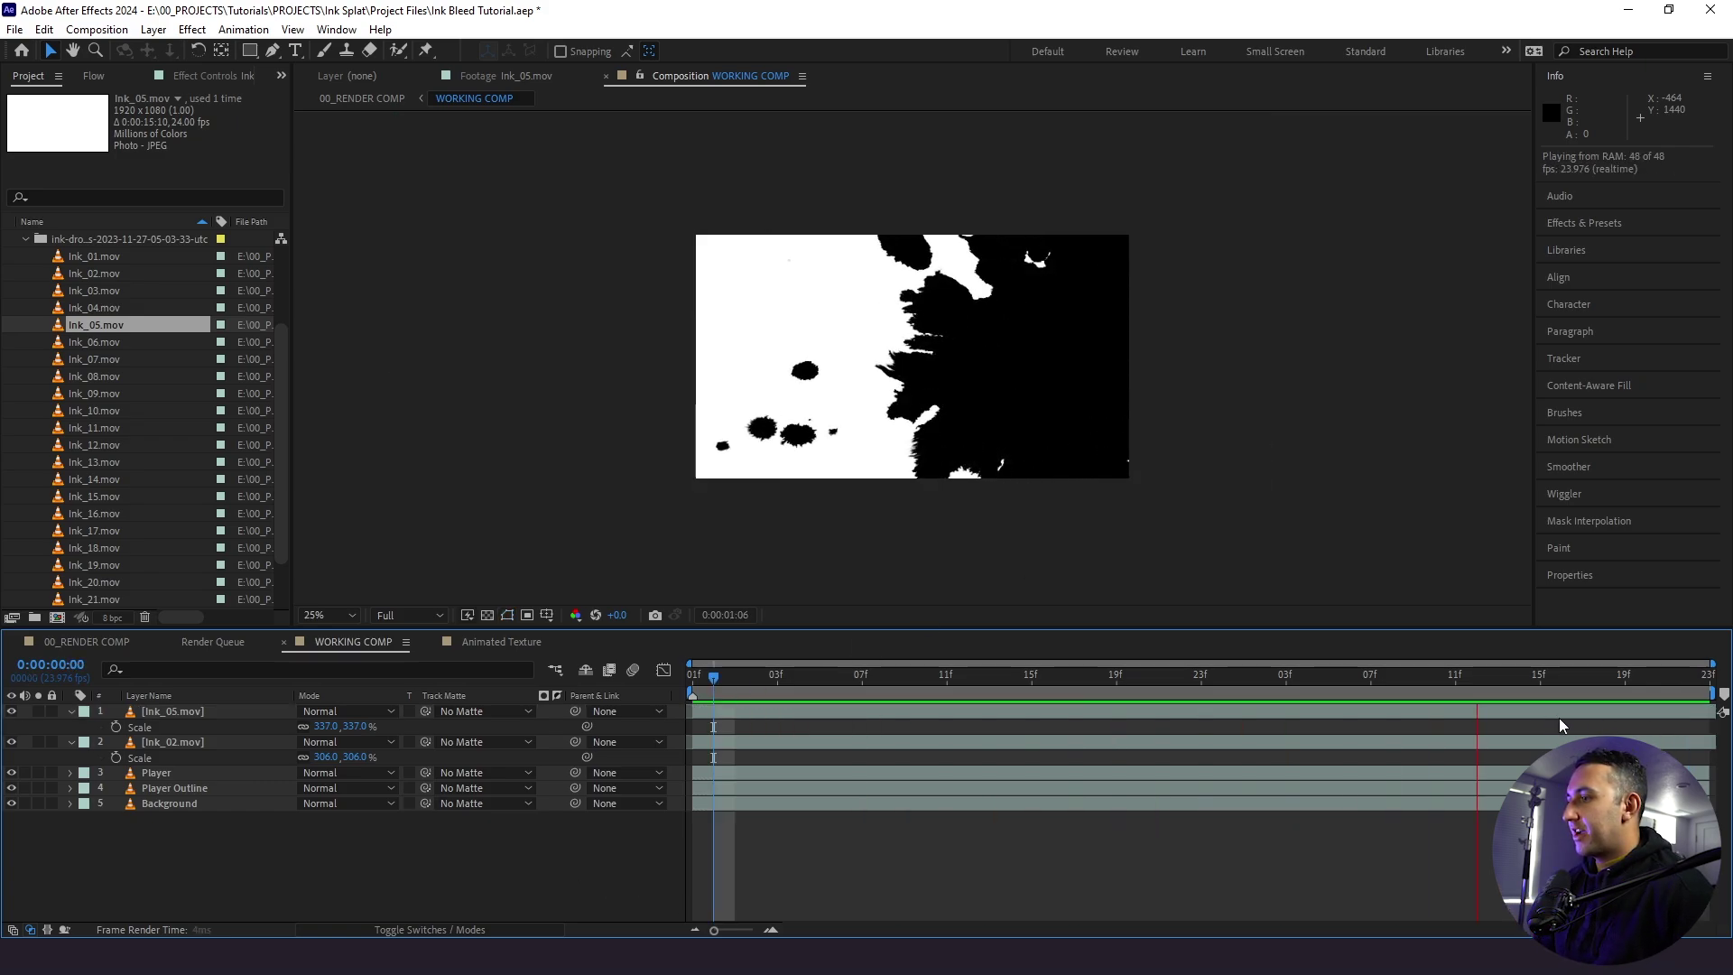
{"action": "key", "text": "space"}
- Check the overlap by lowering Ink_05's opacity, then restore it to 100%
{"action": "left_click", "coordinate": [13, 713]}
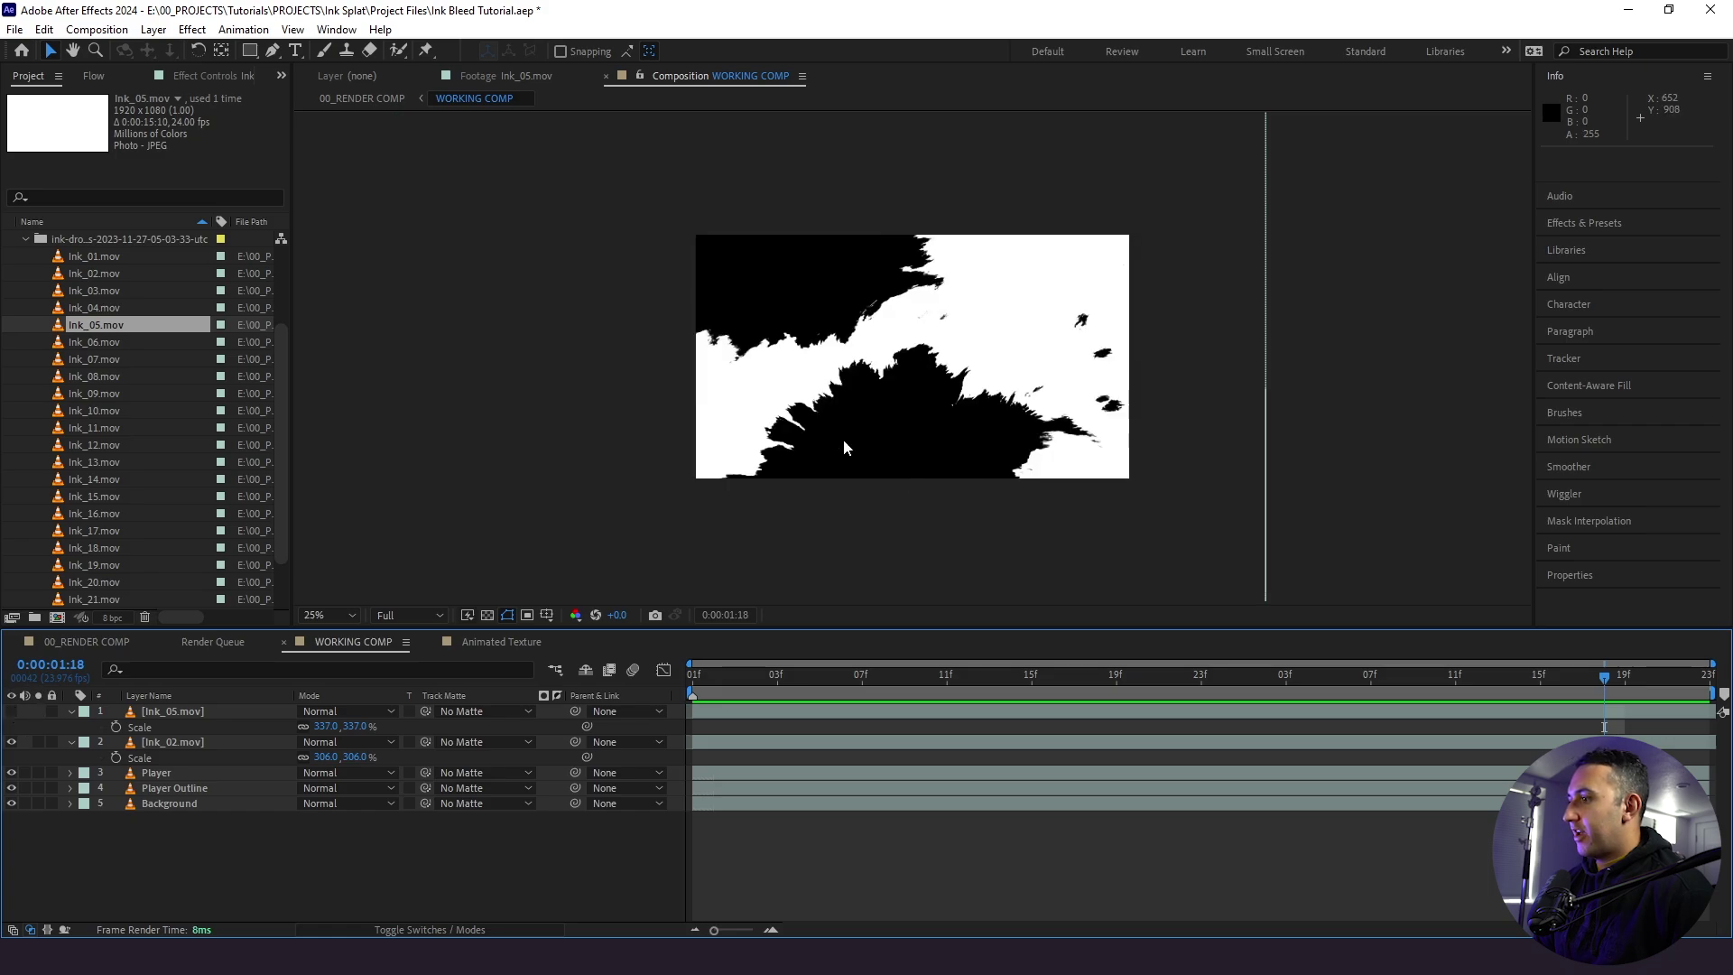
{"action": "left_click", "coordinate": [12, 713]}
{"action": "left_click", "coordinate": [166, 713]}
{"action": "left_click_drag", "start_coordinate": [309, 727], "coordinate": [275, 728]}
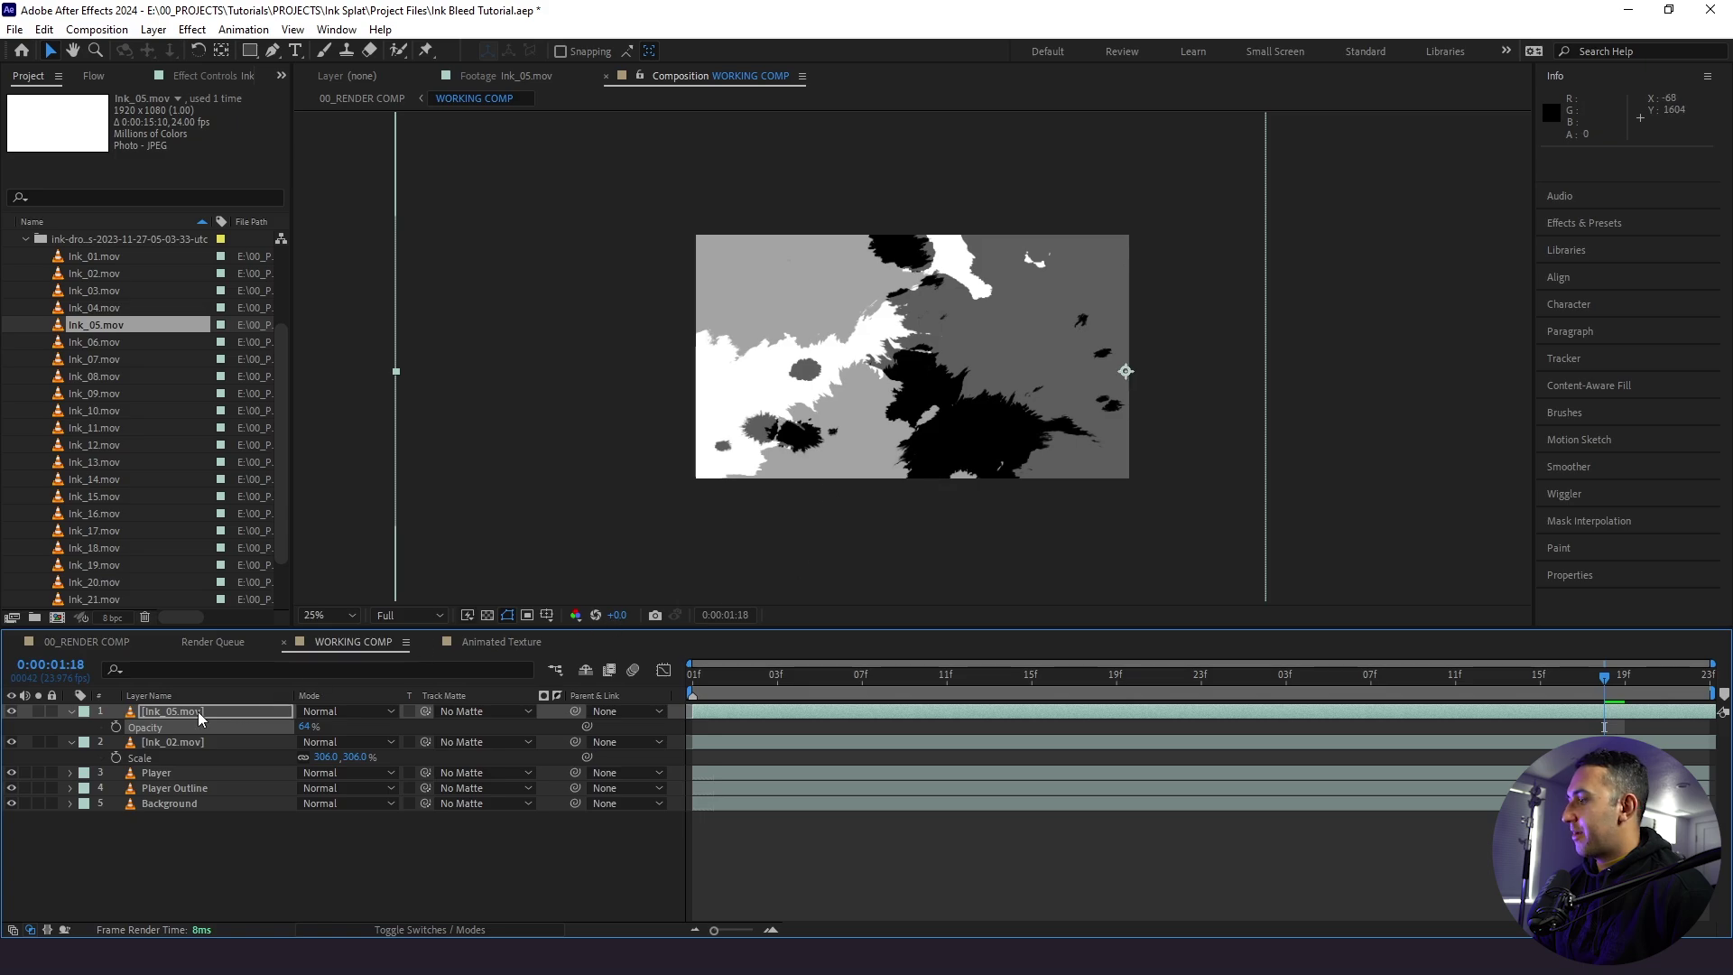
{"action": "left_click_drag", "start_coordinate": [303, 729], "coordinate": [336, 729]}
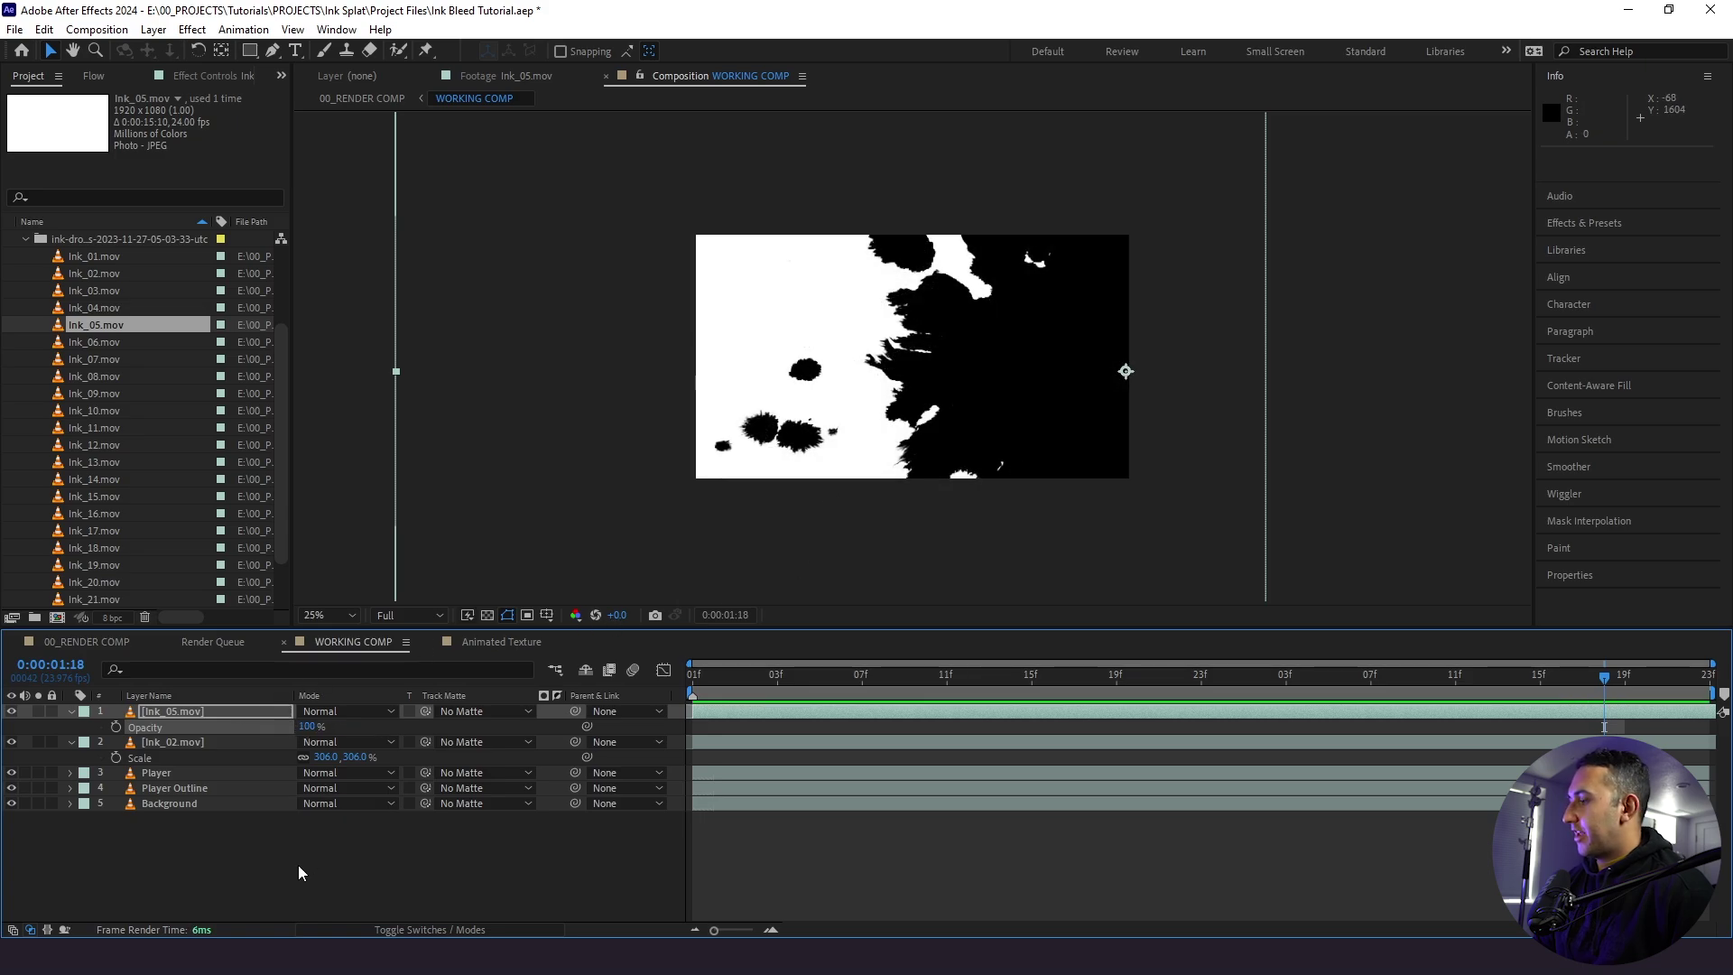
{"action": "left_click", "coordinate": [298, 870]}
- Place Ink_06.mov on top of the stack, scale it to 183%, and preview its first frames
{"action": "key", "text": "Down"}
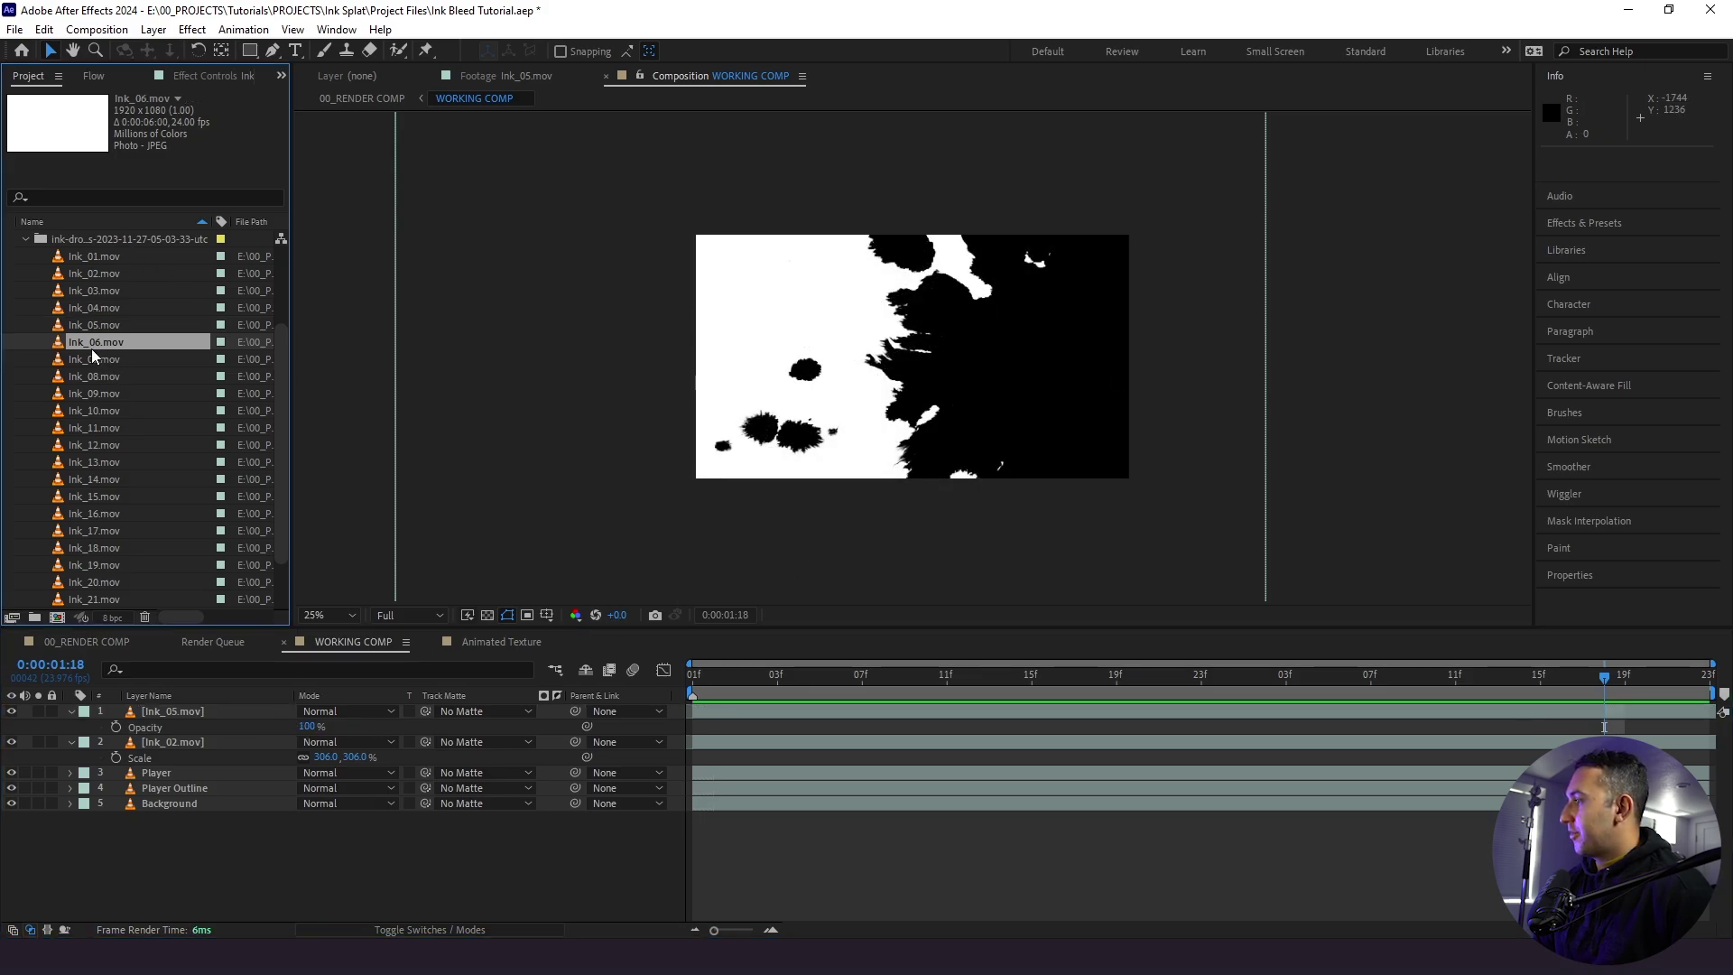
{"action": "left_click_drag", "start_coordinate": [170, 686], "coordinate": [176, 711]}
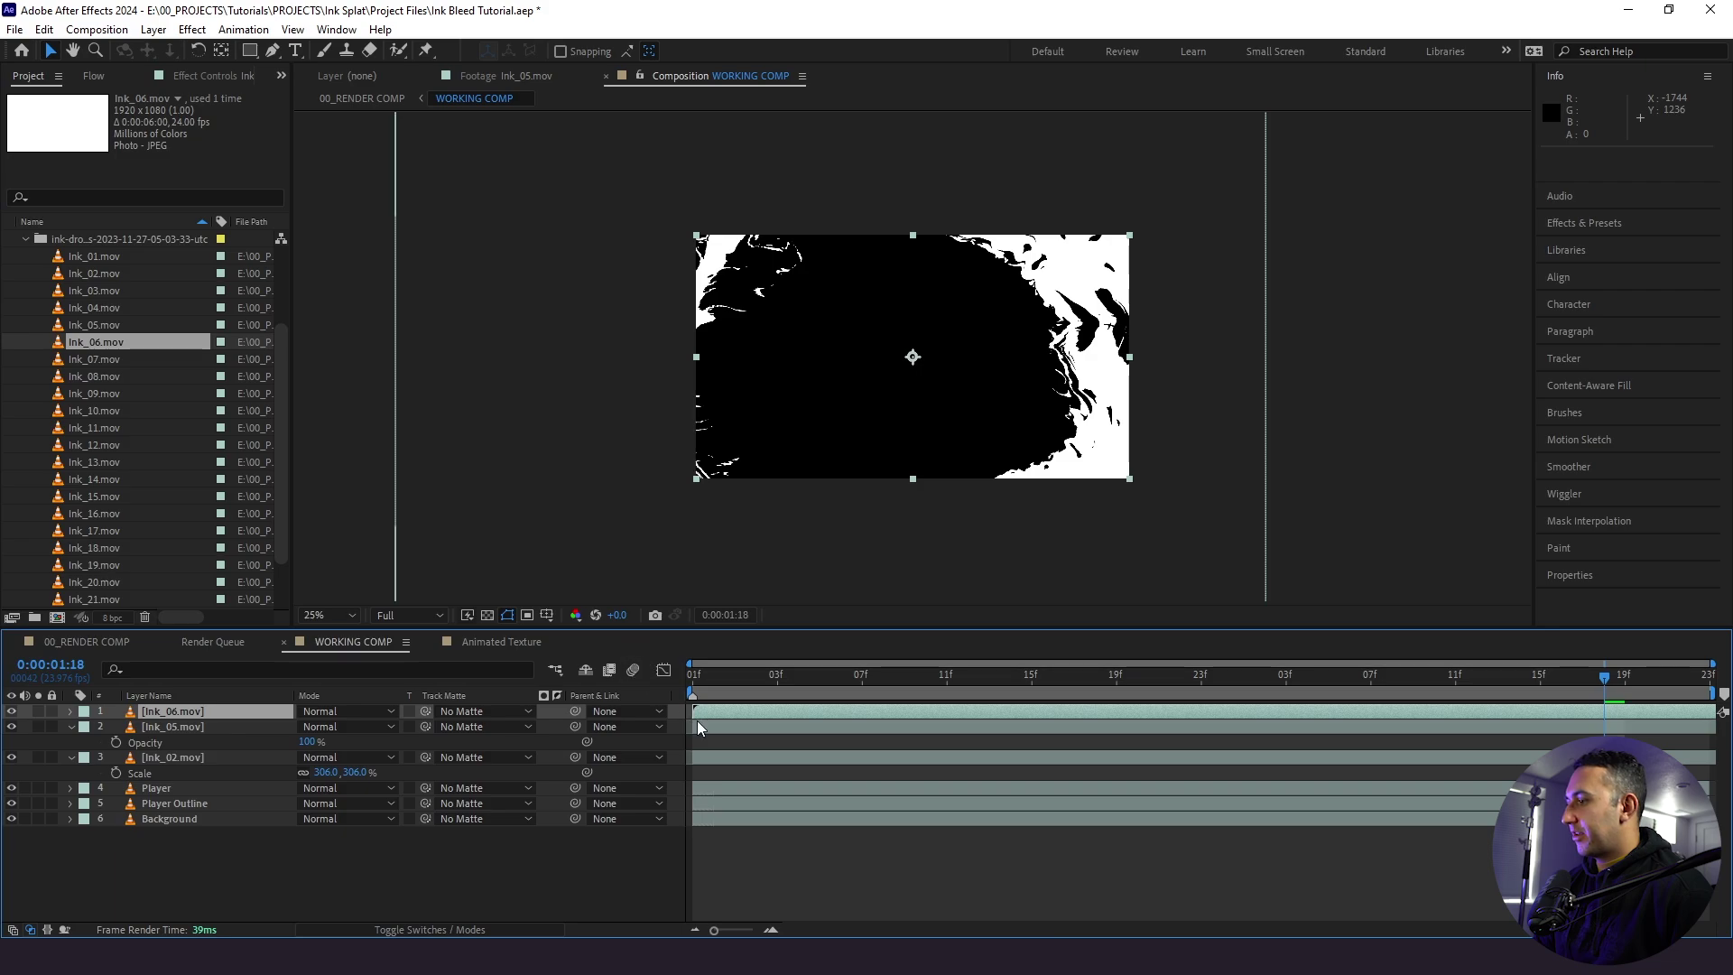
{"action": "left_click_drag", "start_coordinate": [1018, 668], "coordinate": [1455, 695]}
{"action": "key", "text": "s"}
{"action": "left_click_drag", "start_coordinate": [326, 727], "coordinate": [366, 738]}
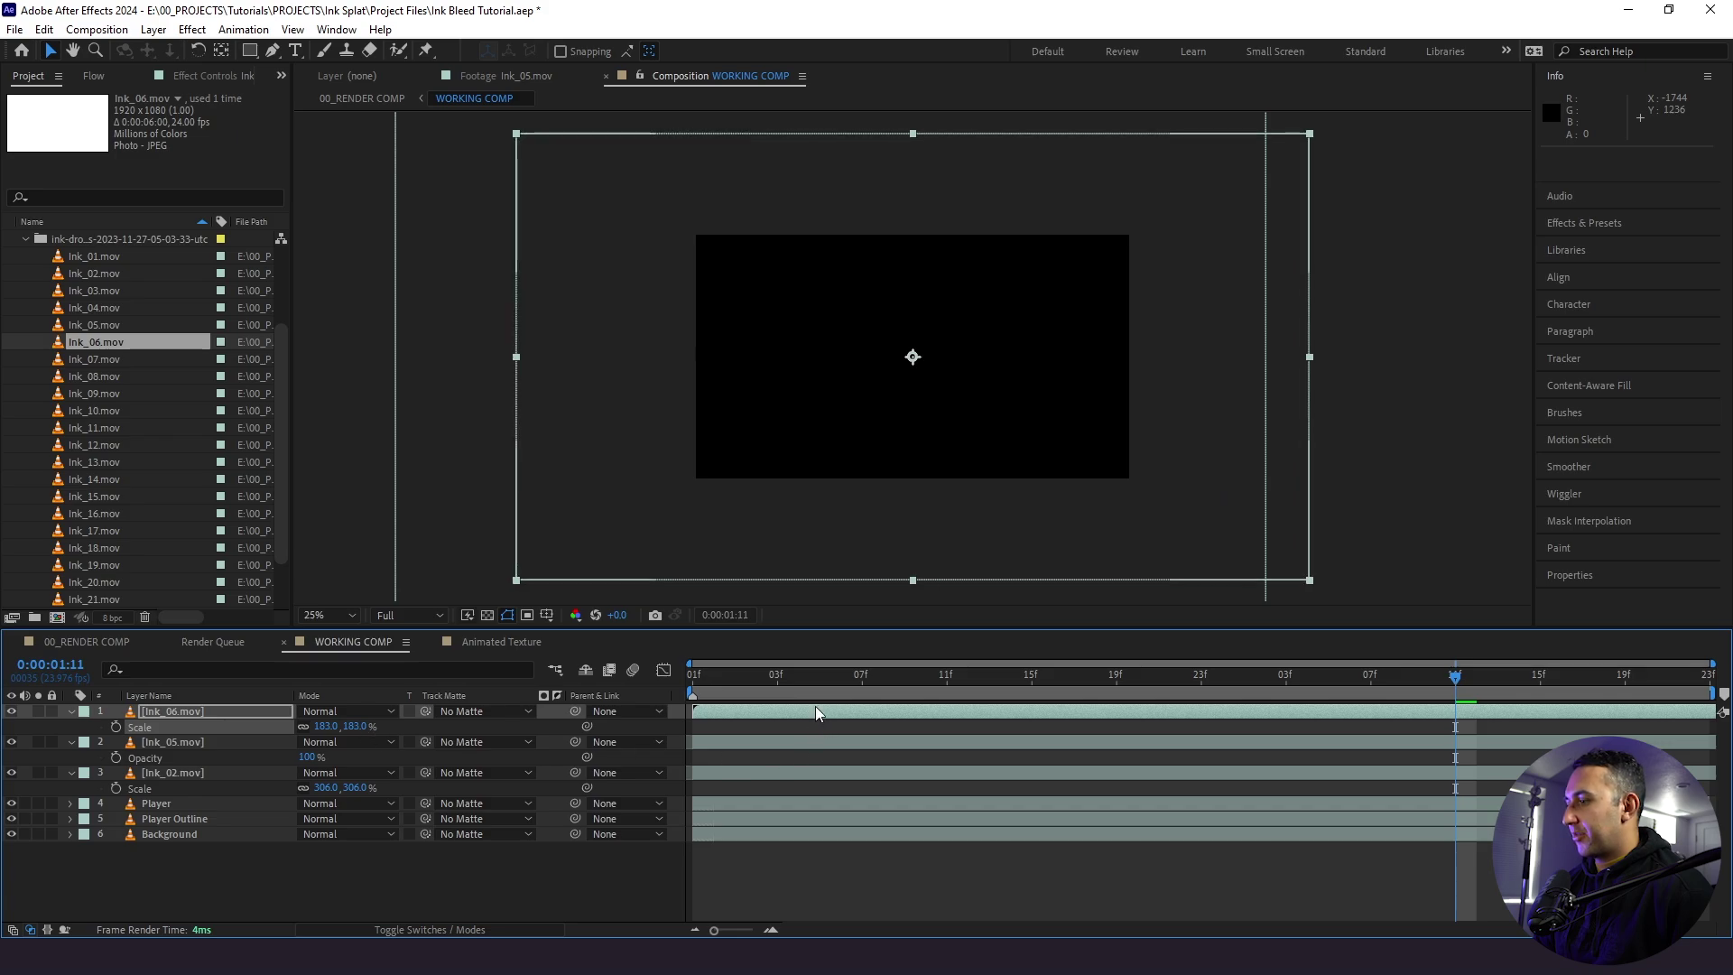
{"action": "key", "text": "Home"}
{"action": "left_click", "coordinate": [841, 721]}
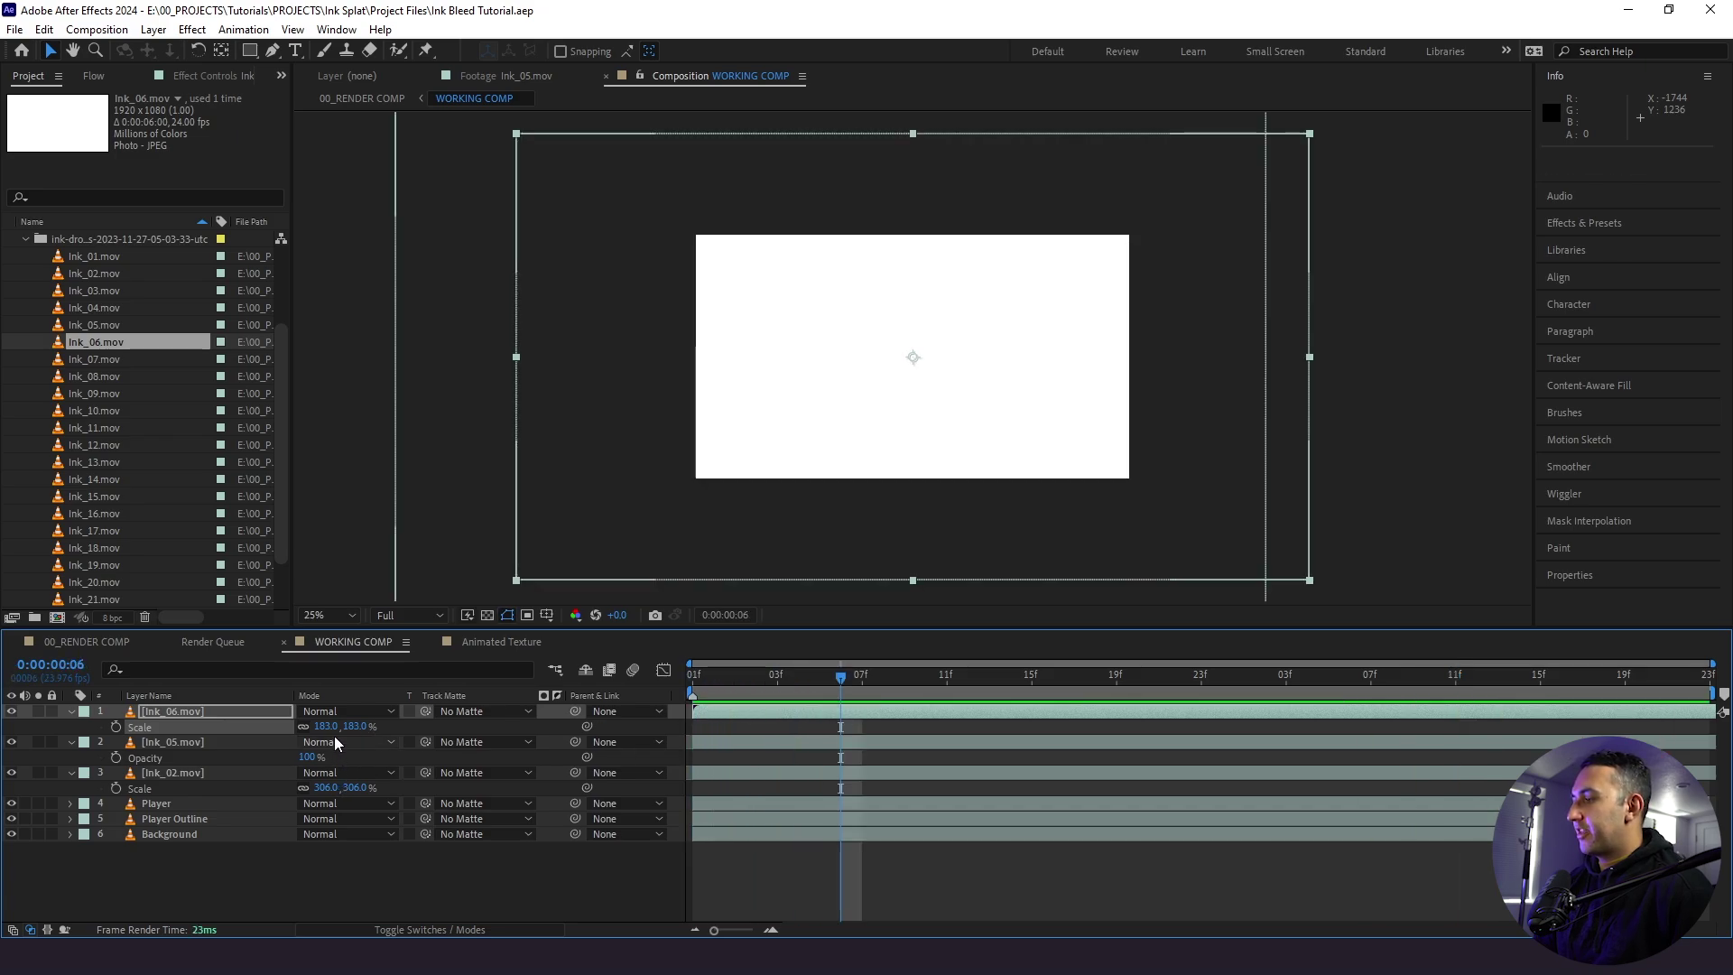
{"action": "key", "text": "space"}
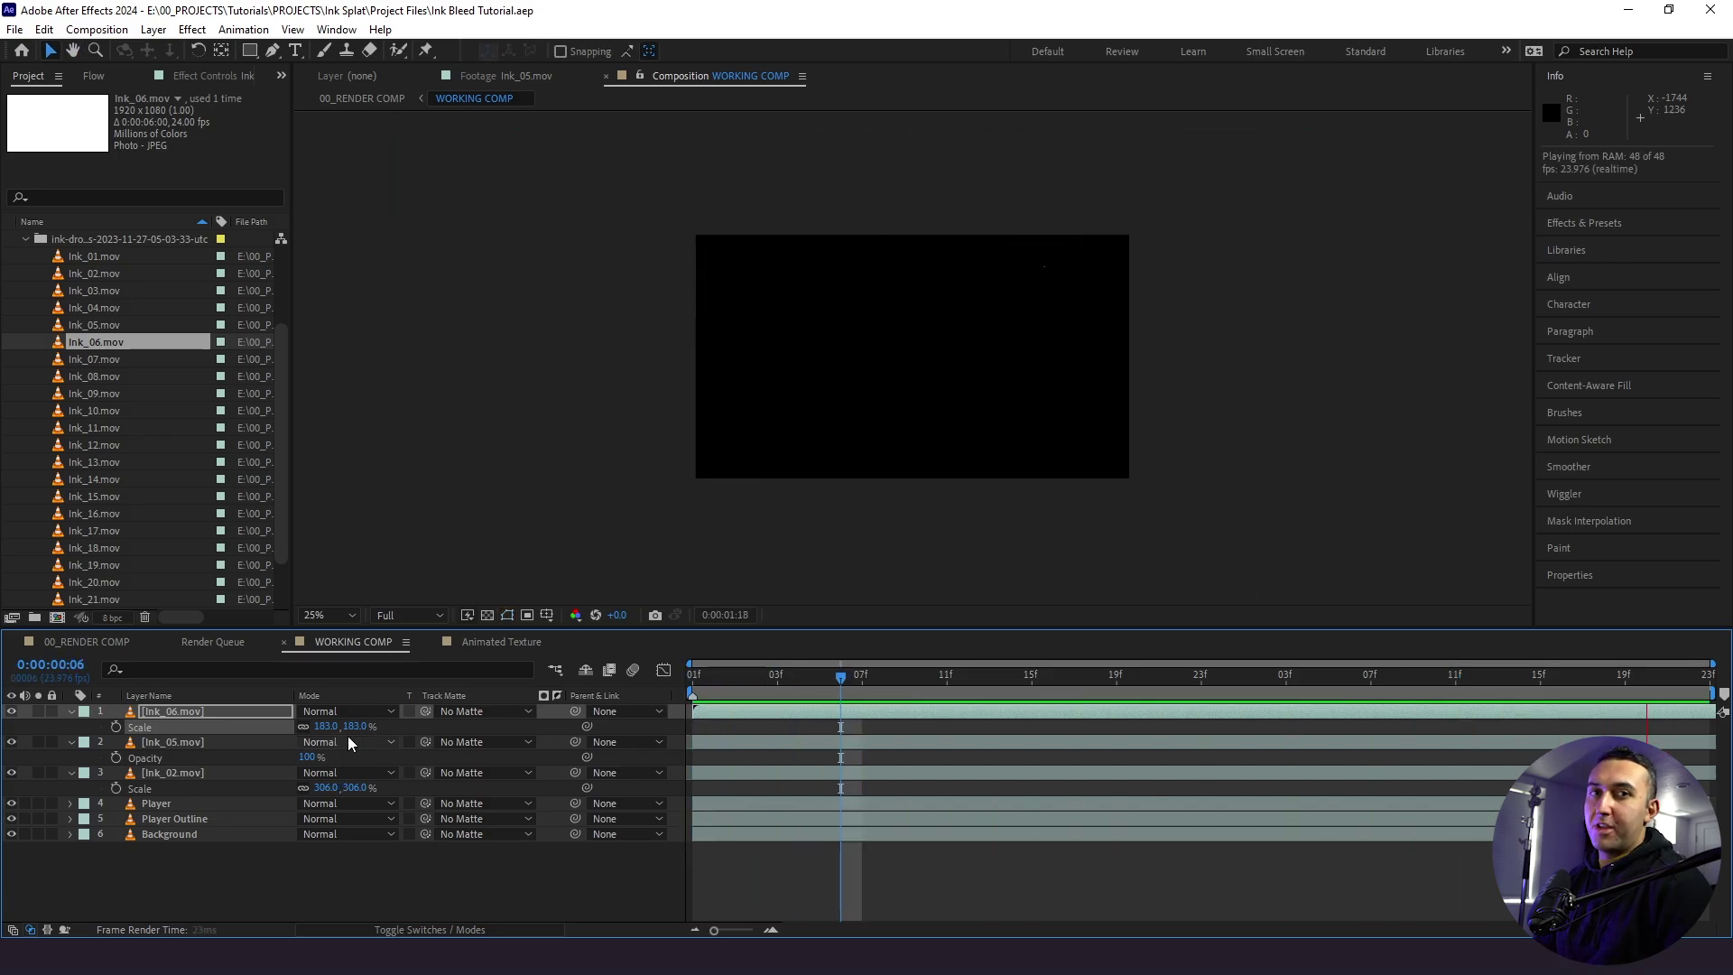
{"action": "left_click", "coordinate": [709, 695]}
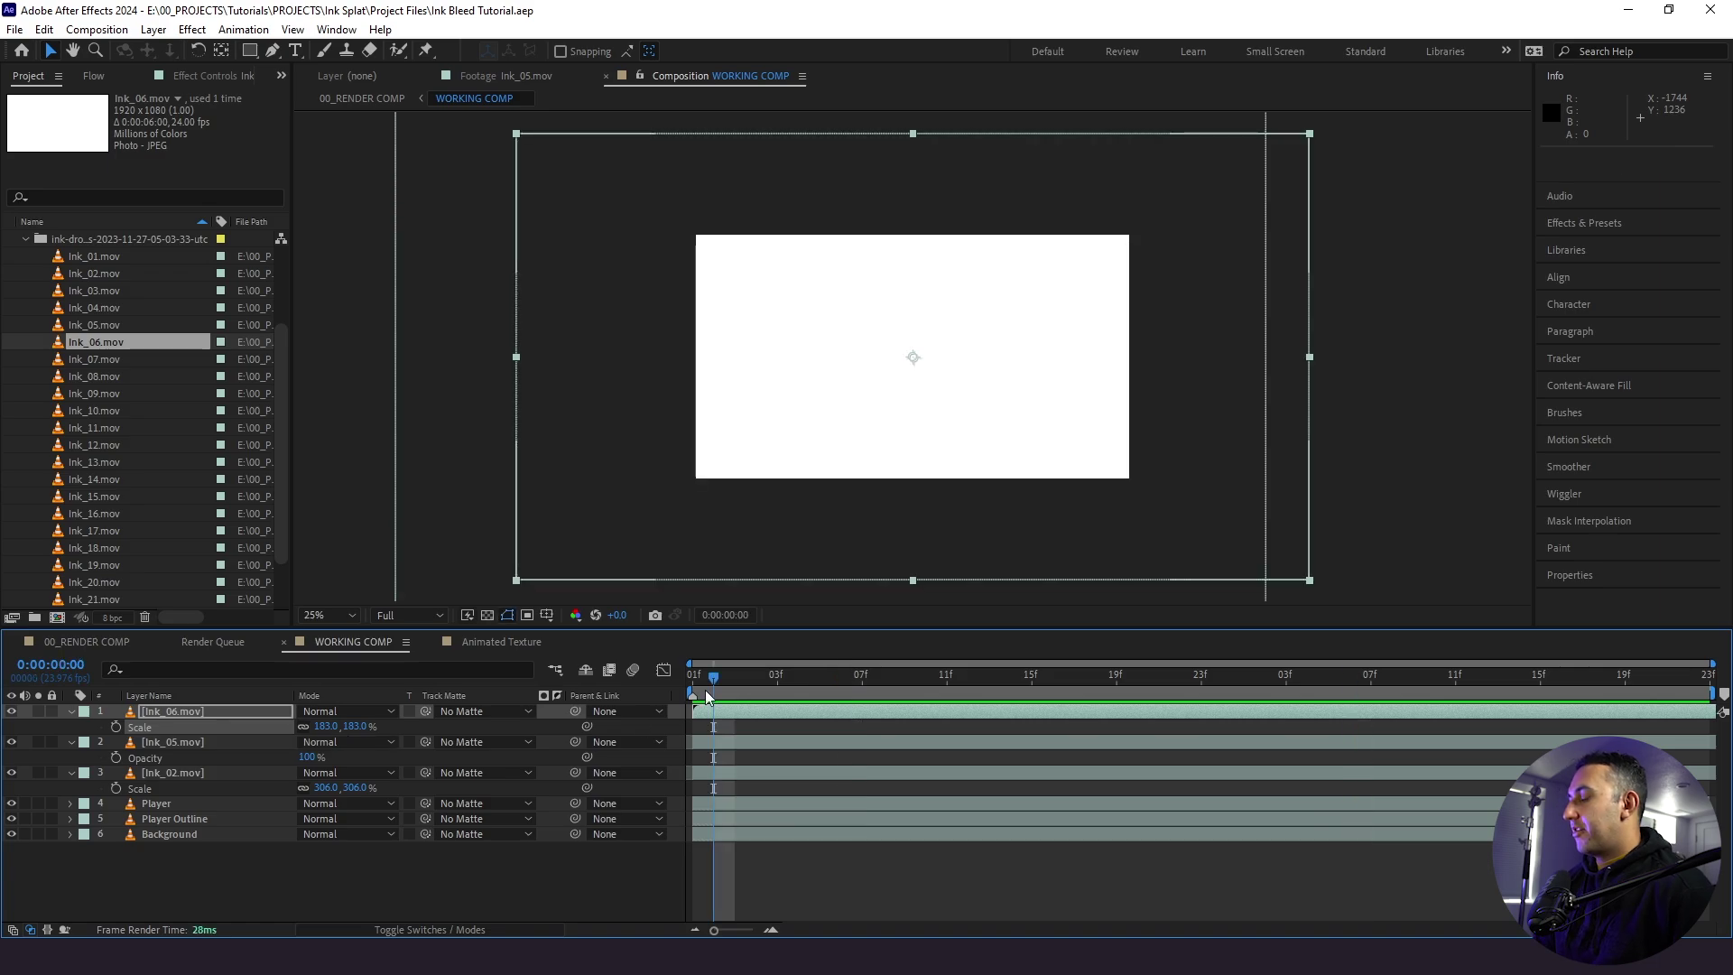
{"action": "mouse_move", "coordinate": [708, 695]}
{"action": "left_mouse_down"}
{"action": "mouse_move", "coordinate": [750, 684]}
{"action": "mouse_move", "coordinate": [734, 697]}
{"action": "left_mouse_up"}
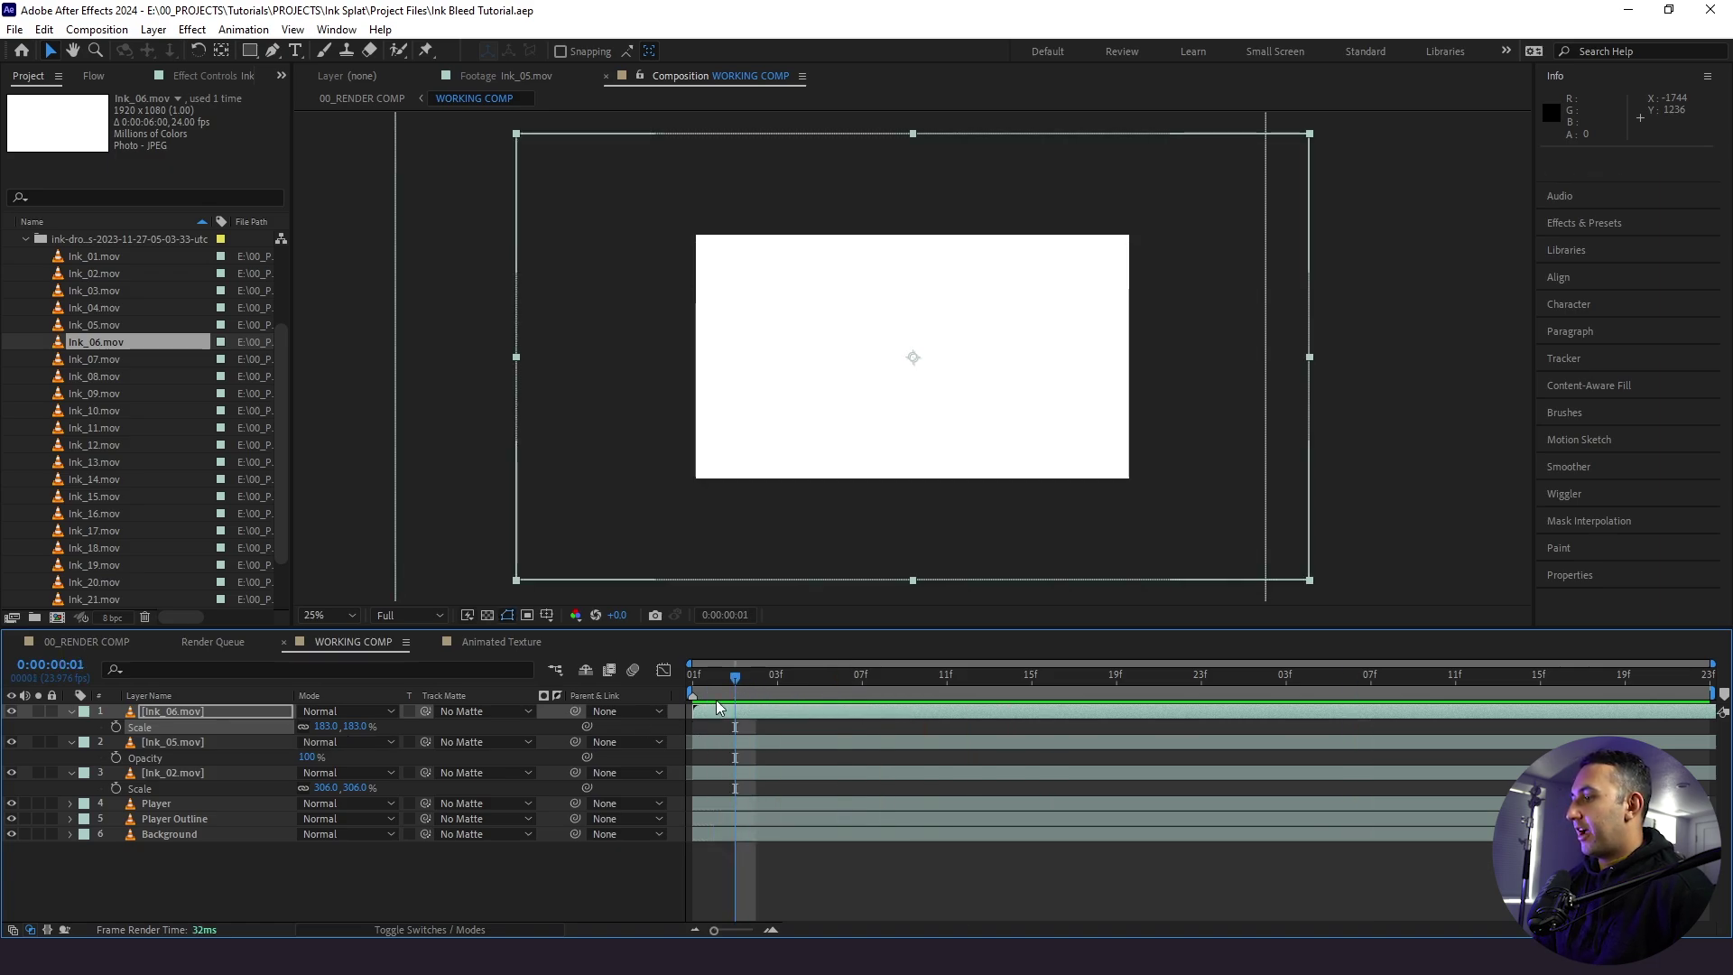
- Hide Ink_06 and shift the Ink_05 layer two frames later
{"action": "left_click", "coordinate": [723, 692]}
{"action": "left_click", "coordinate": [10, 711]}
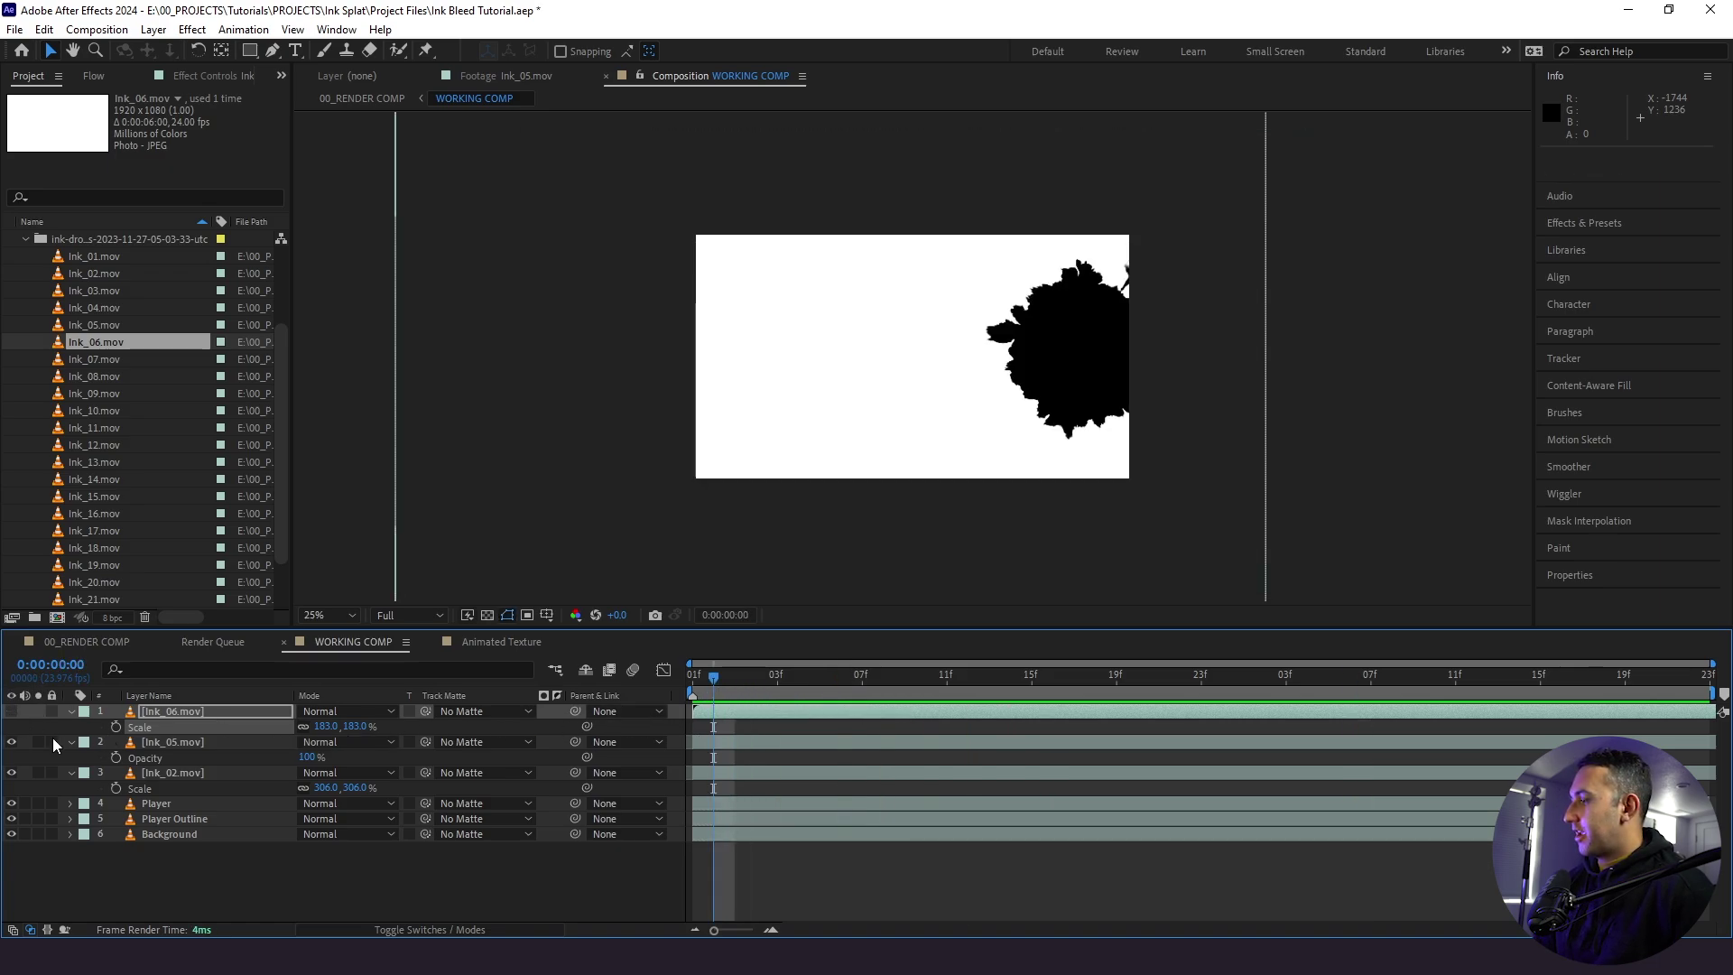
{"action": "left_click", "coordinate": [718, 742]}
{"action": "mouse_move", "coordinate": [723, 692]}
{"action": "left_mouse_down"}
{"action": "mouse_move", "coordinate": [691, 697]}
{"action": "mouse_move", "coordinate": [890, 707]}
{"action": "left_mouse_up"}
{"action": "left_click_drag", "start_coordinate": [767, 741], "coordinate": [713, 744]}
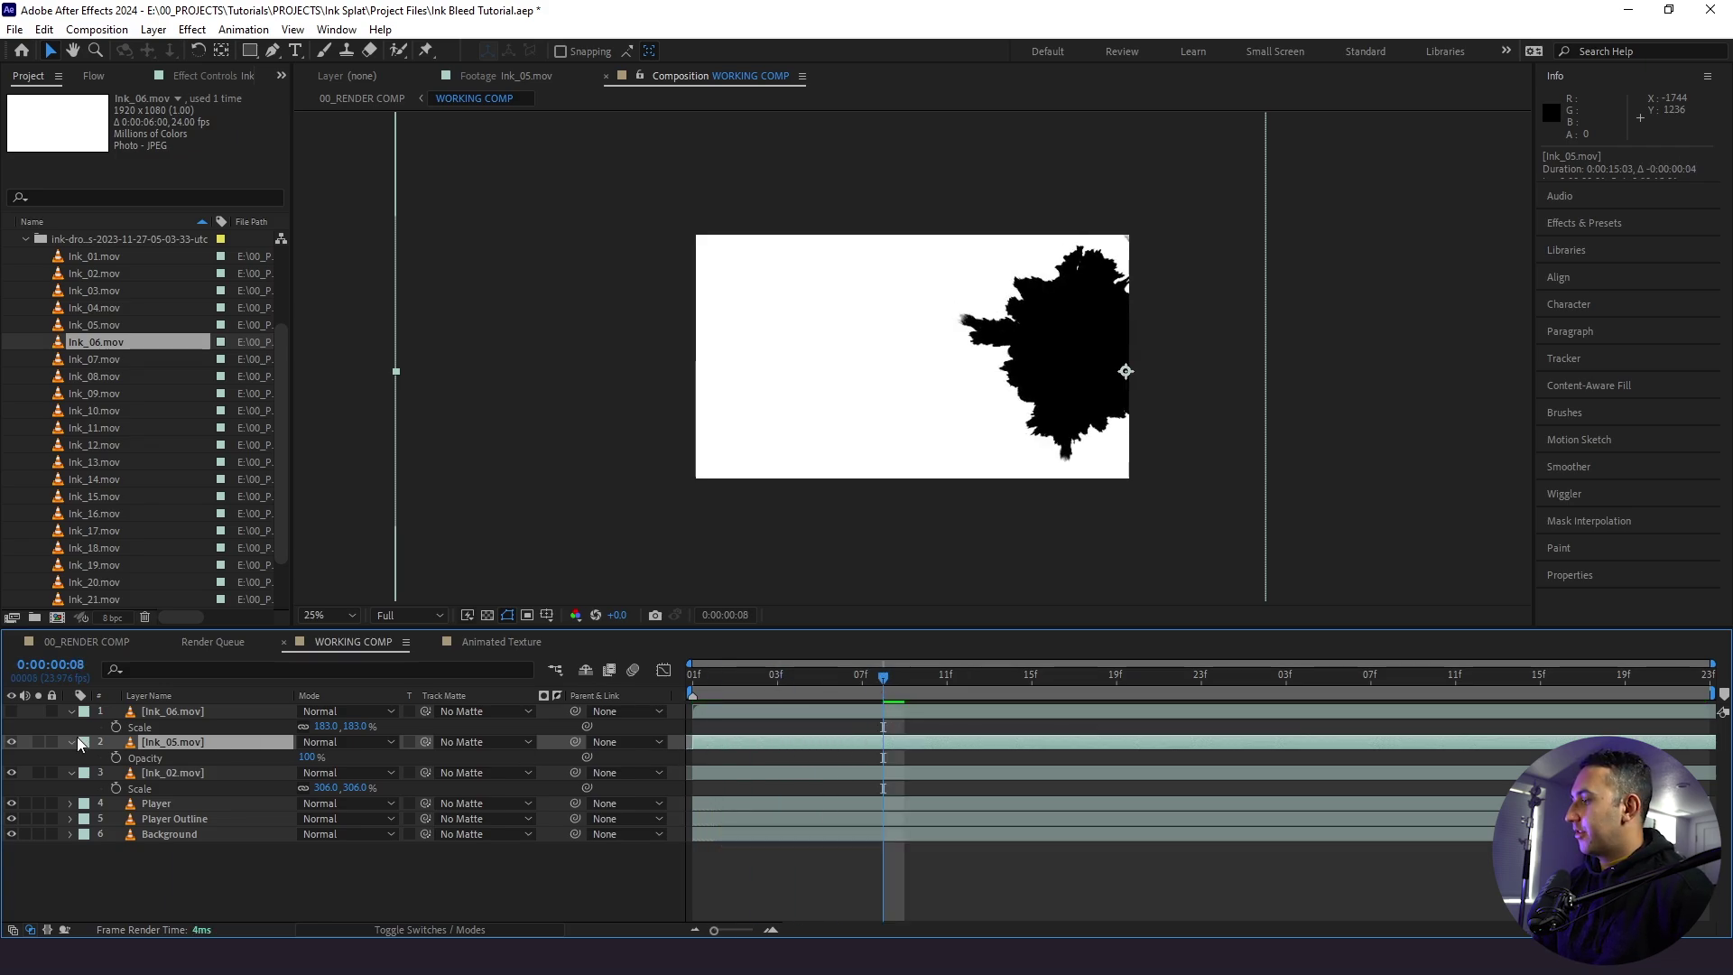
- Inspect Ink_02 alone, re-show Ink_05, and preview the ink timing through frame 17
{"action": "left_click", "coordinate": [11, 741]}
{"action": "left_click", "coordinate": [160, 772]}
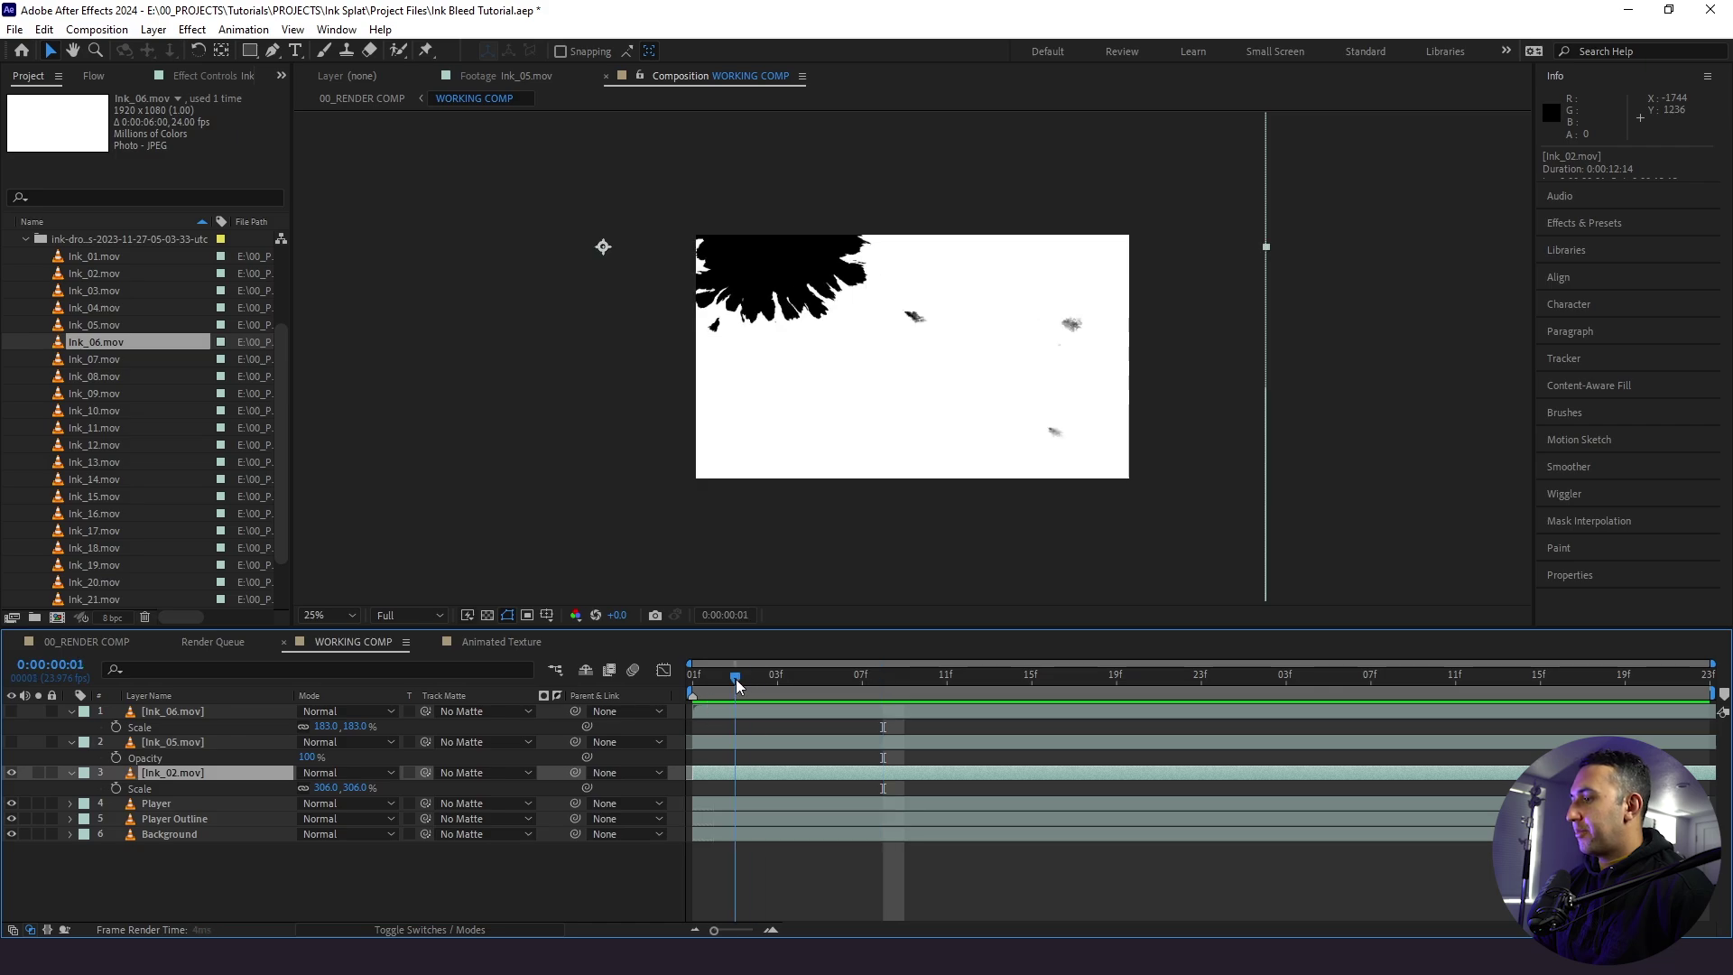
{"action": "left_click_drag", "start_coordinate": [735, 678], "coordinate": [648, 702]}
{"action": "key", "text": "space"}
{"action": "key", "text": "space"}
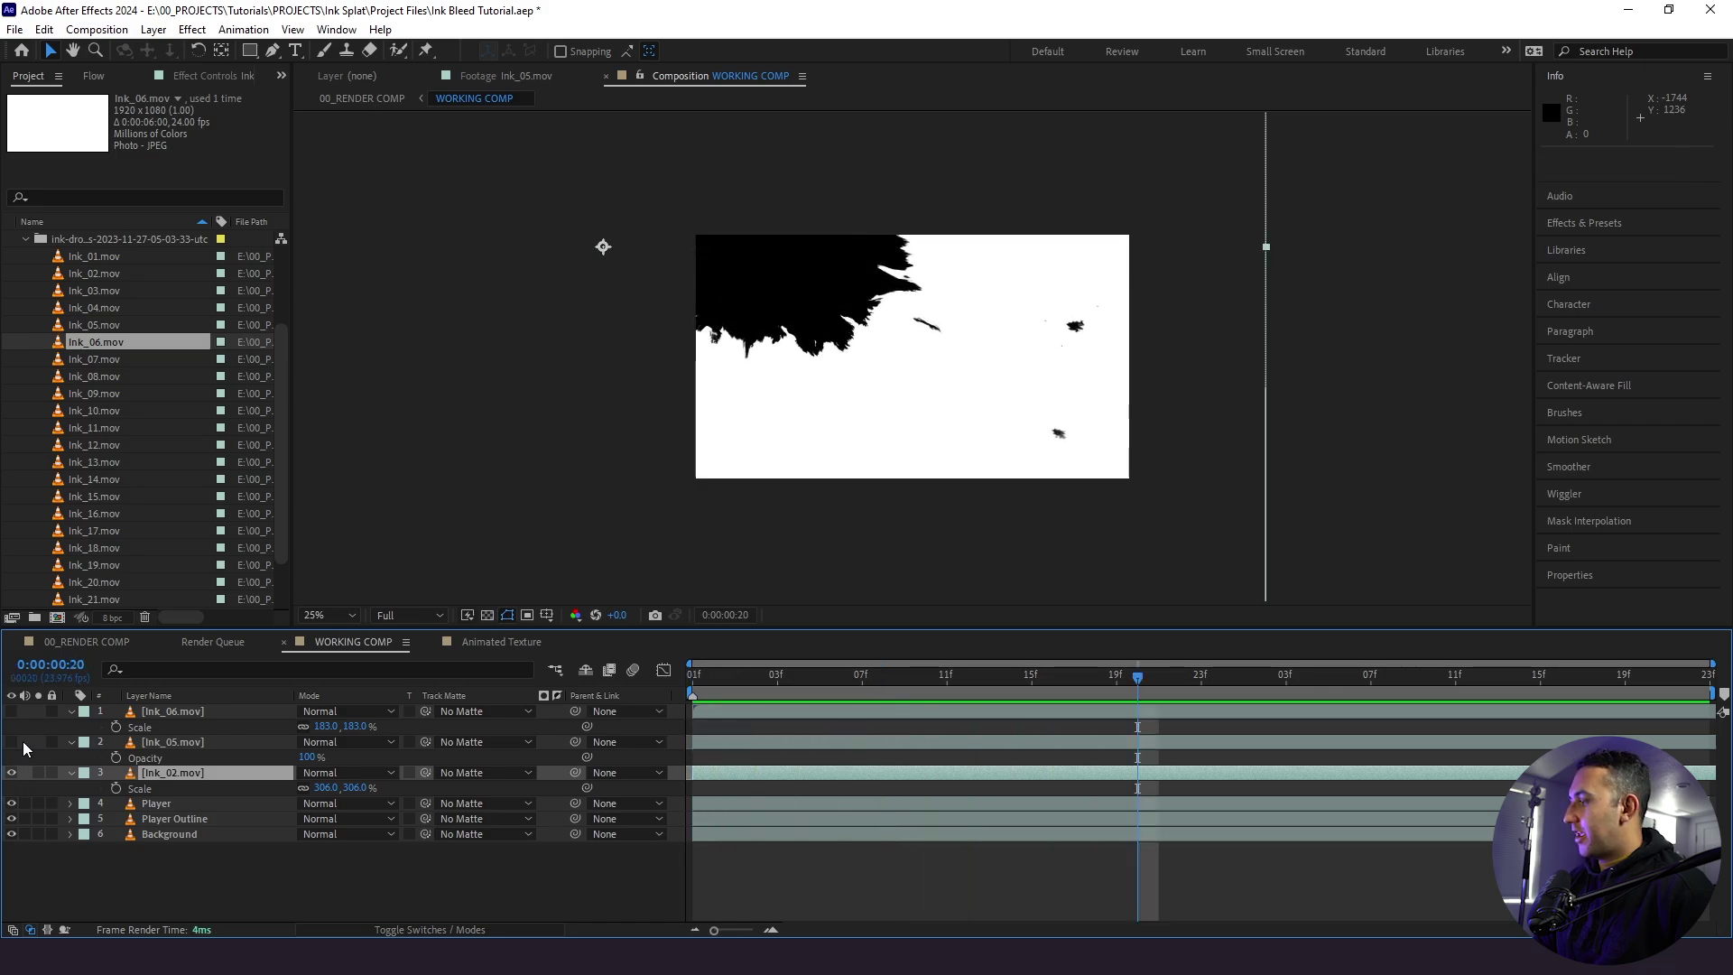
{"action": "left_click", "coordinate": [11, 742]}
{"action": "key", "text": "space"}
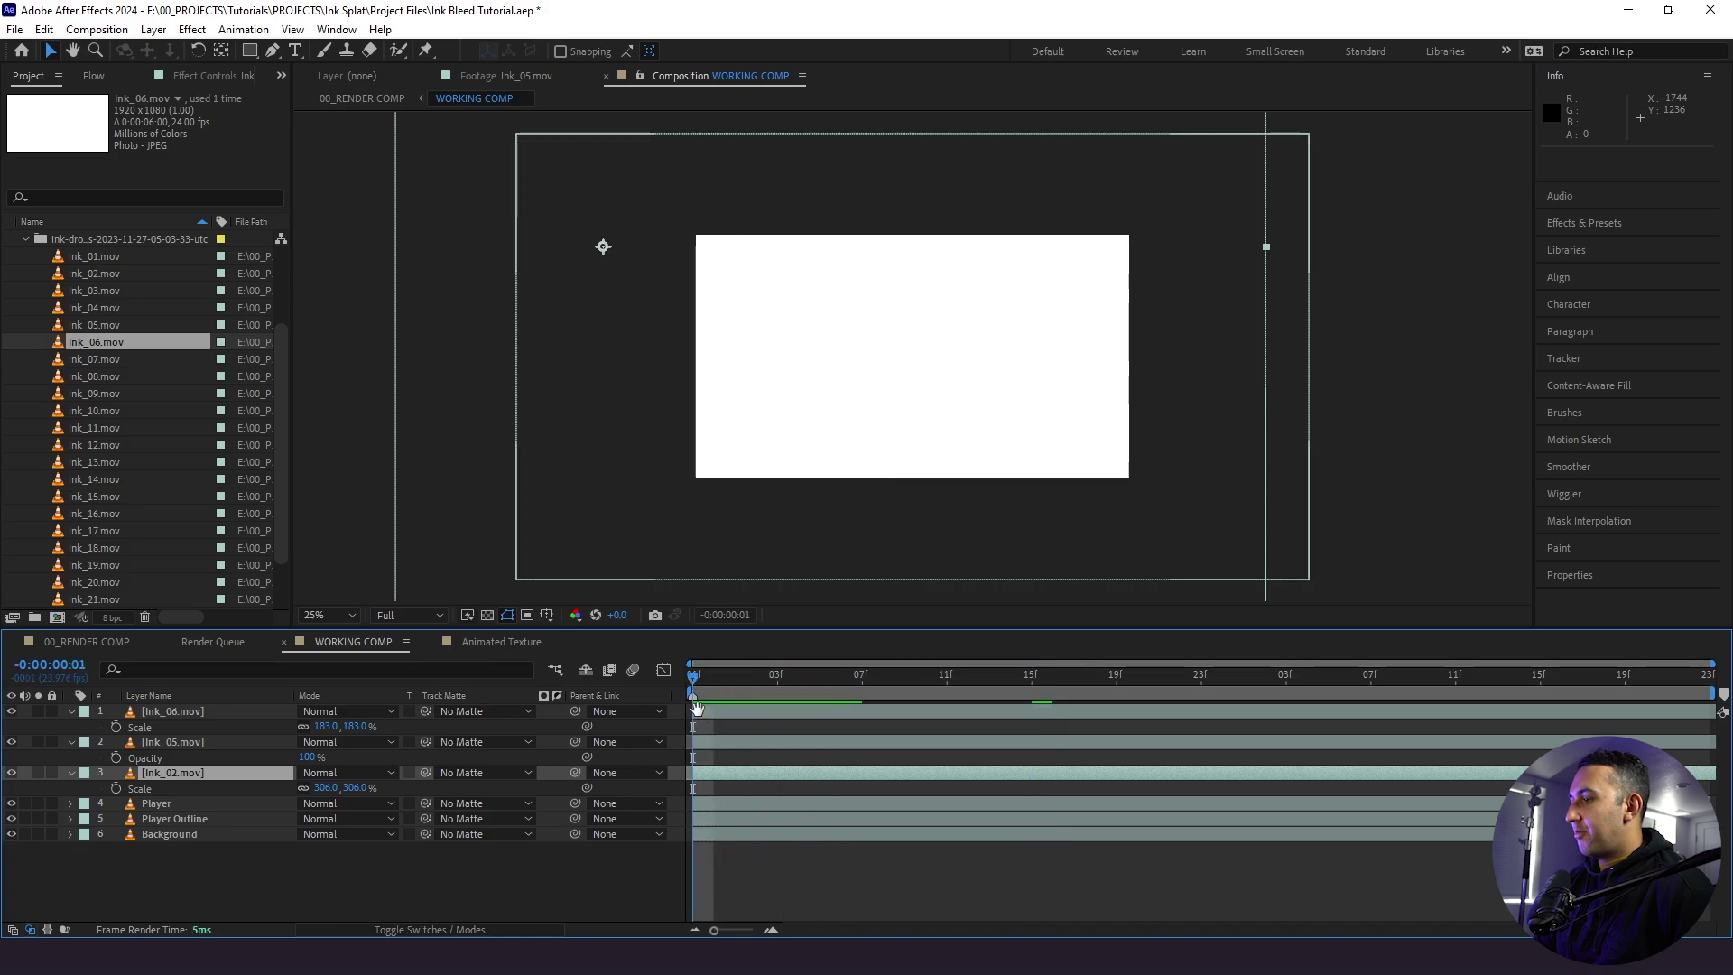
{"action": "key", "text": "space"}
{"action": "left_click_drag", "start_coordinate": [907, 688], "coordinate": [1209, 713]}
{"action": "key", "text": "space"}
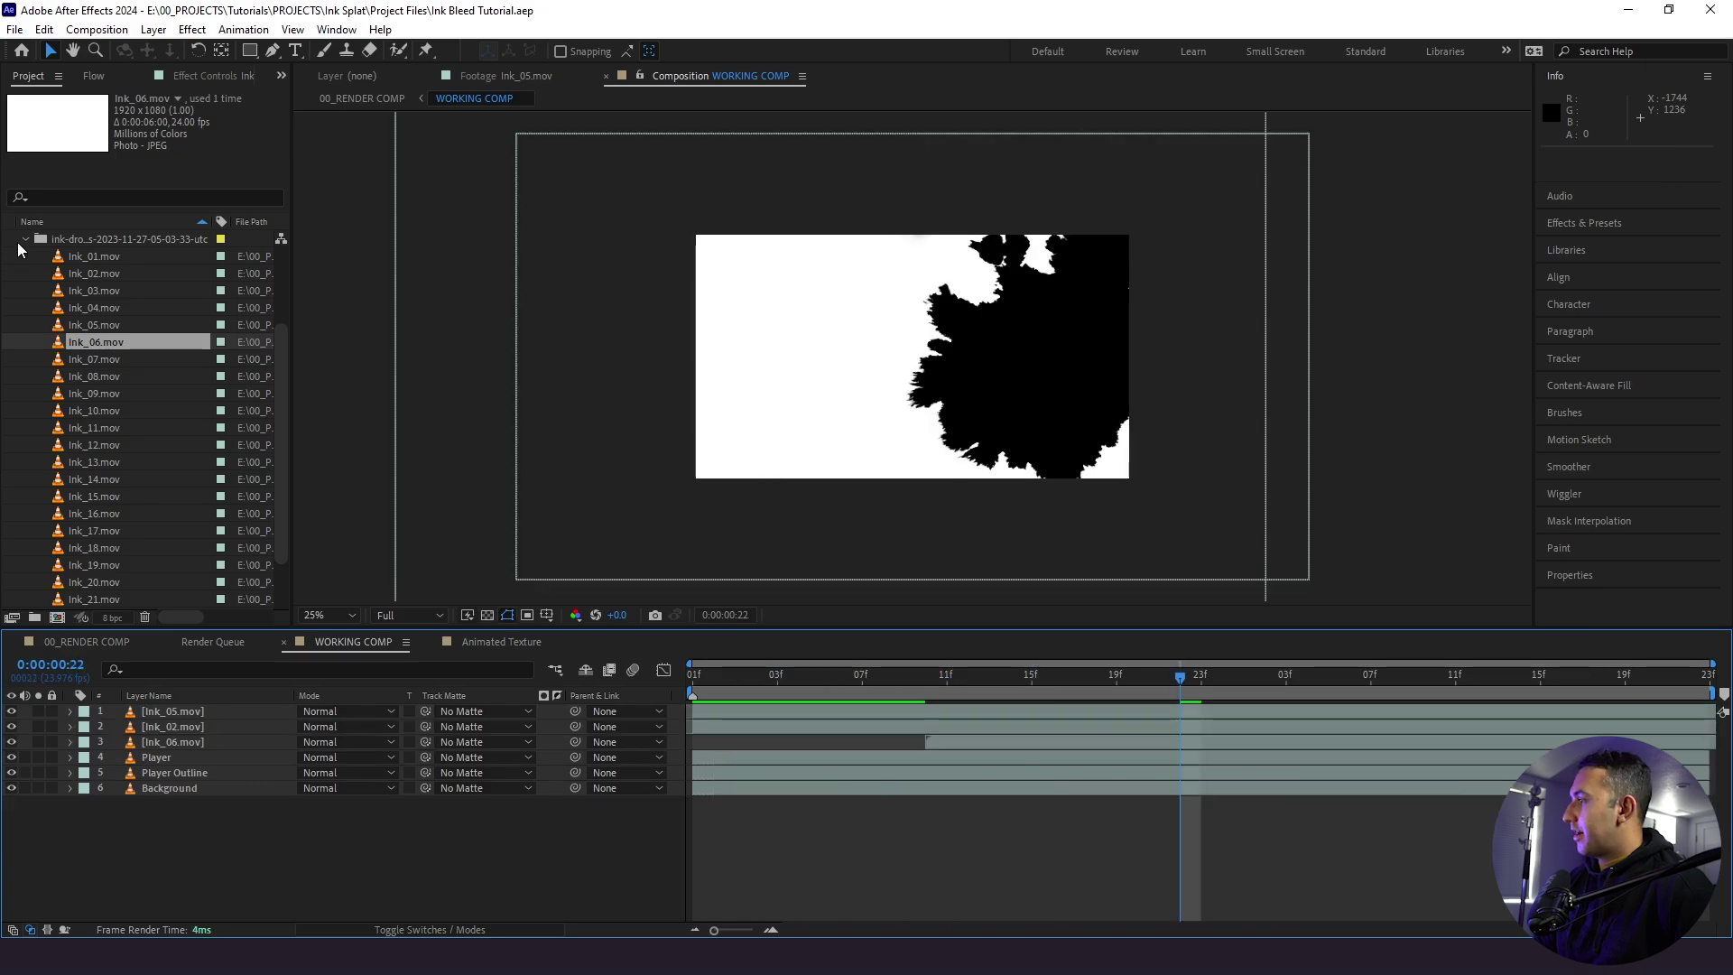
- Move Ink_02 to the top of the stack, then add Animated Texture above all layers
{"action": "left_click", "coordinate": [25, 241]}
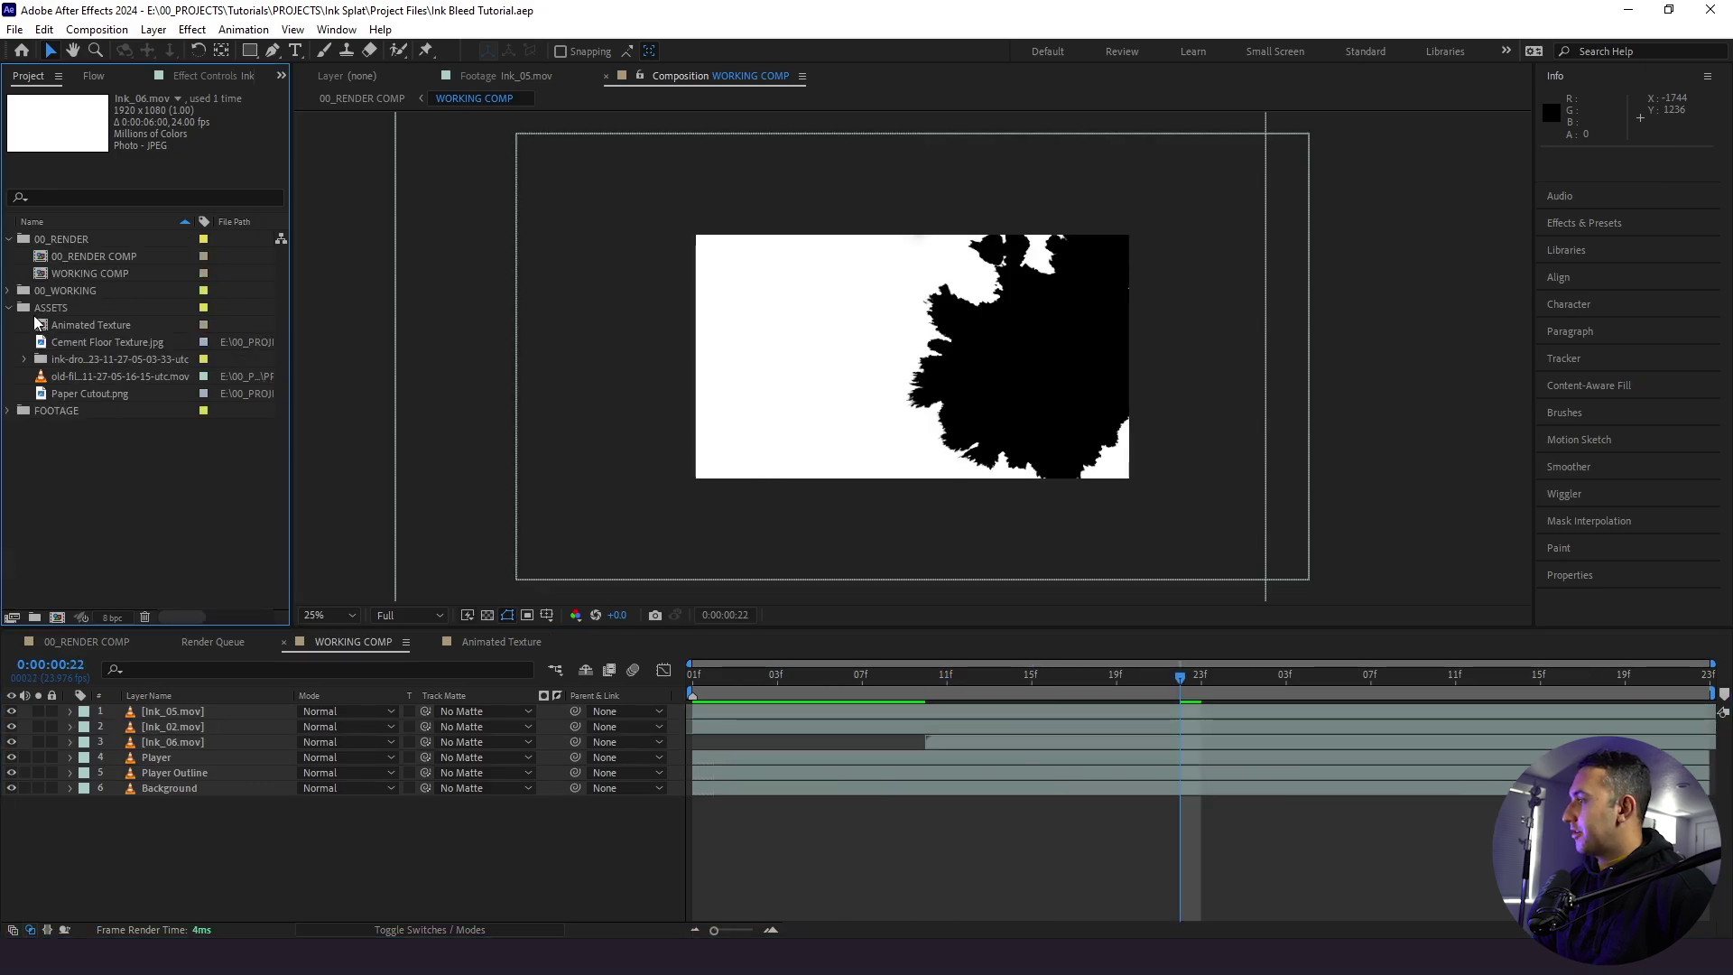
{"action": "left_click", "coordinate": [88, 325]}
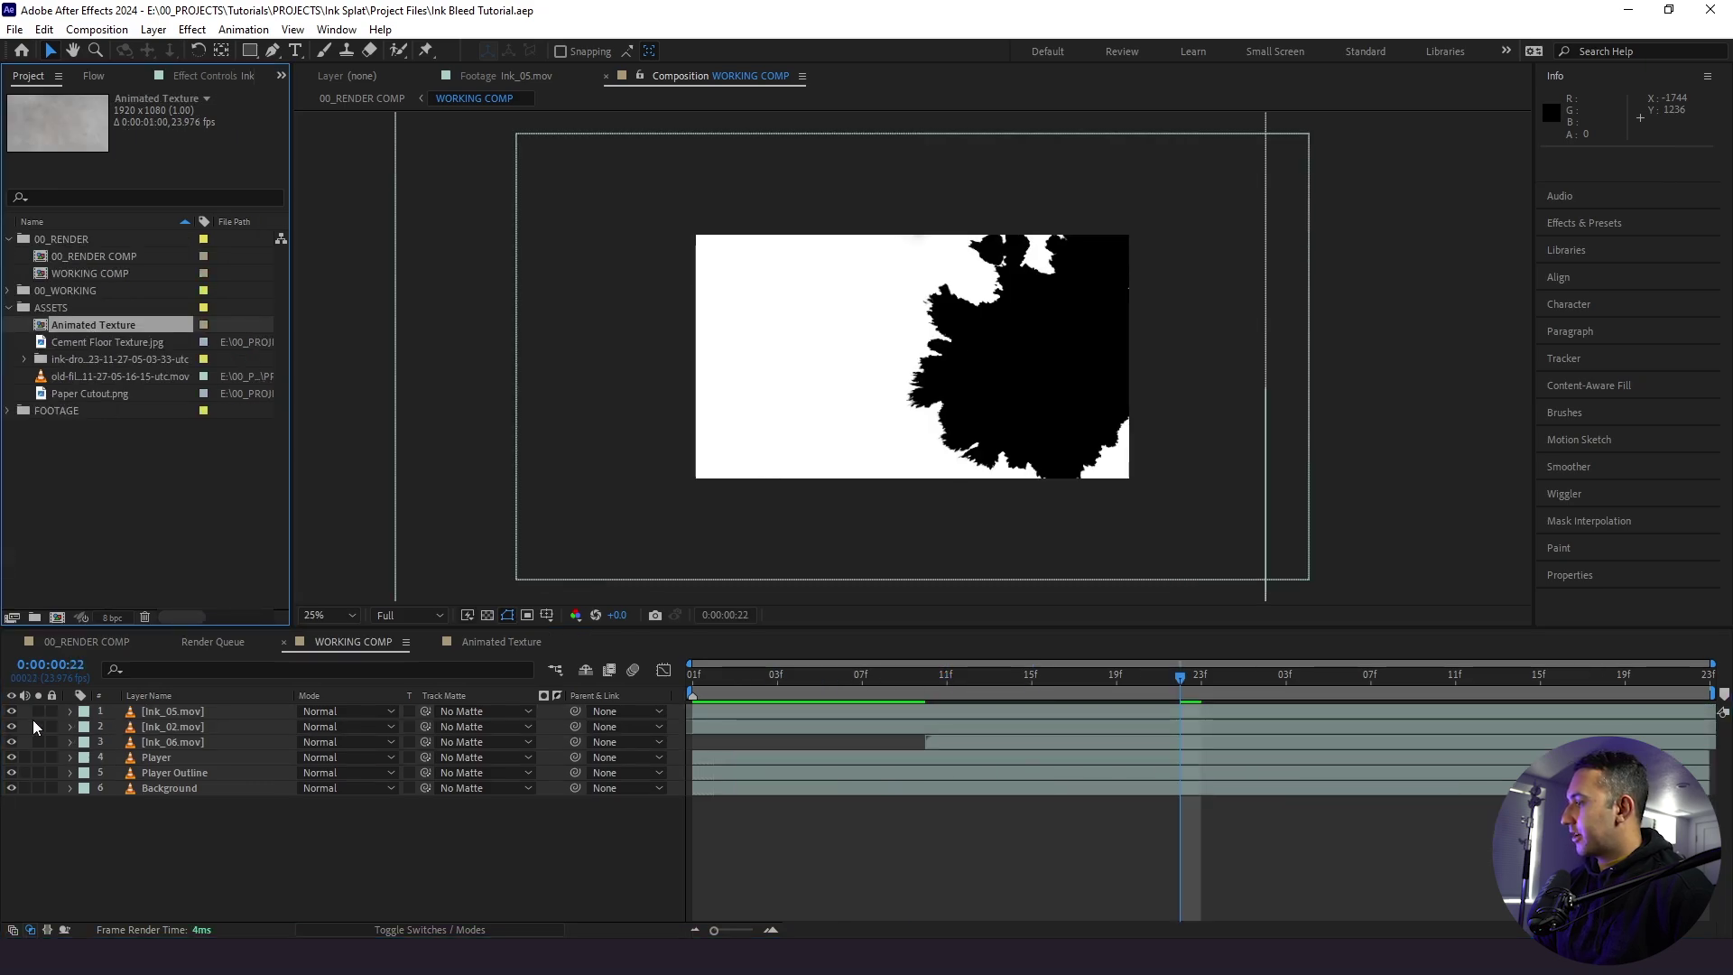
{"action": "left_click_drag", "start_coordinate": [12, 727], "coordinate": [10, 742]}
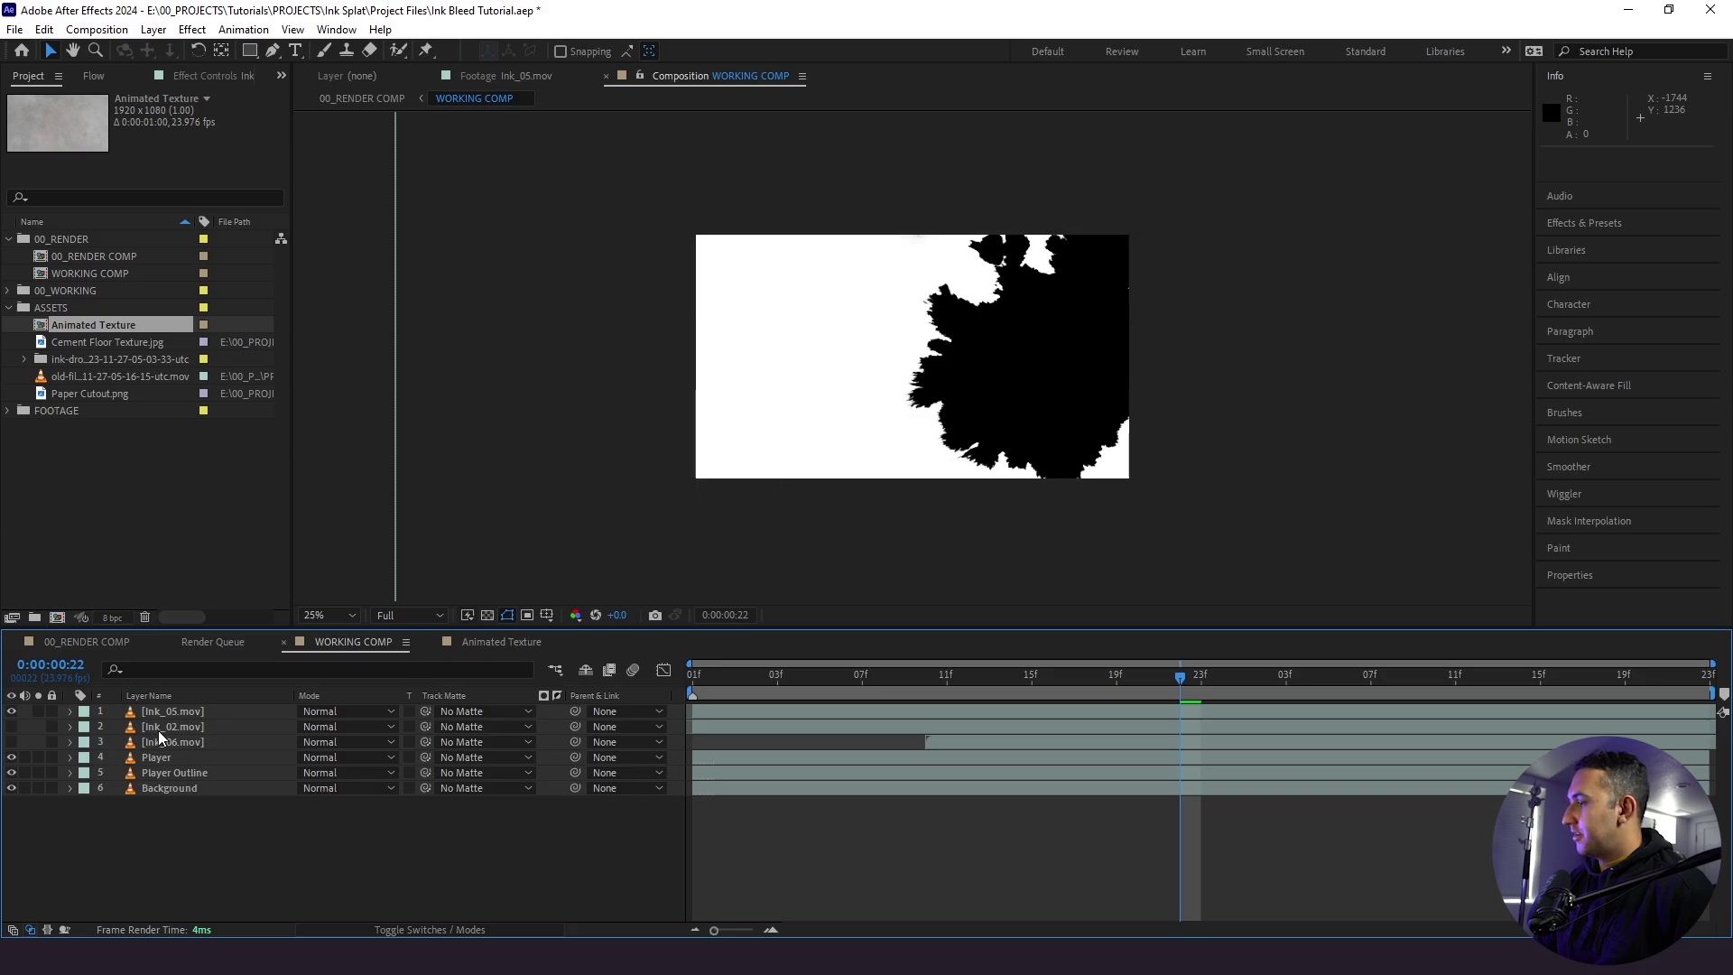
{"action": "left_click", "coordinate": [185, 713]}
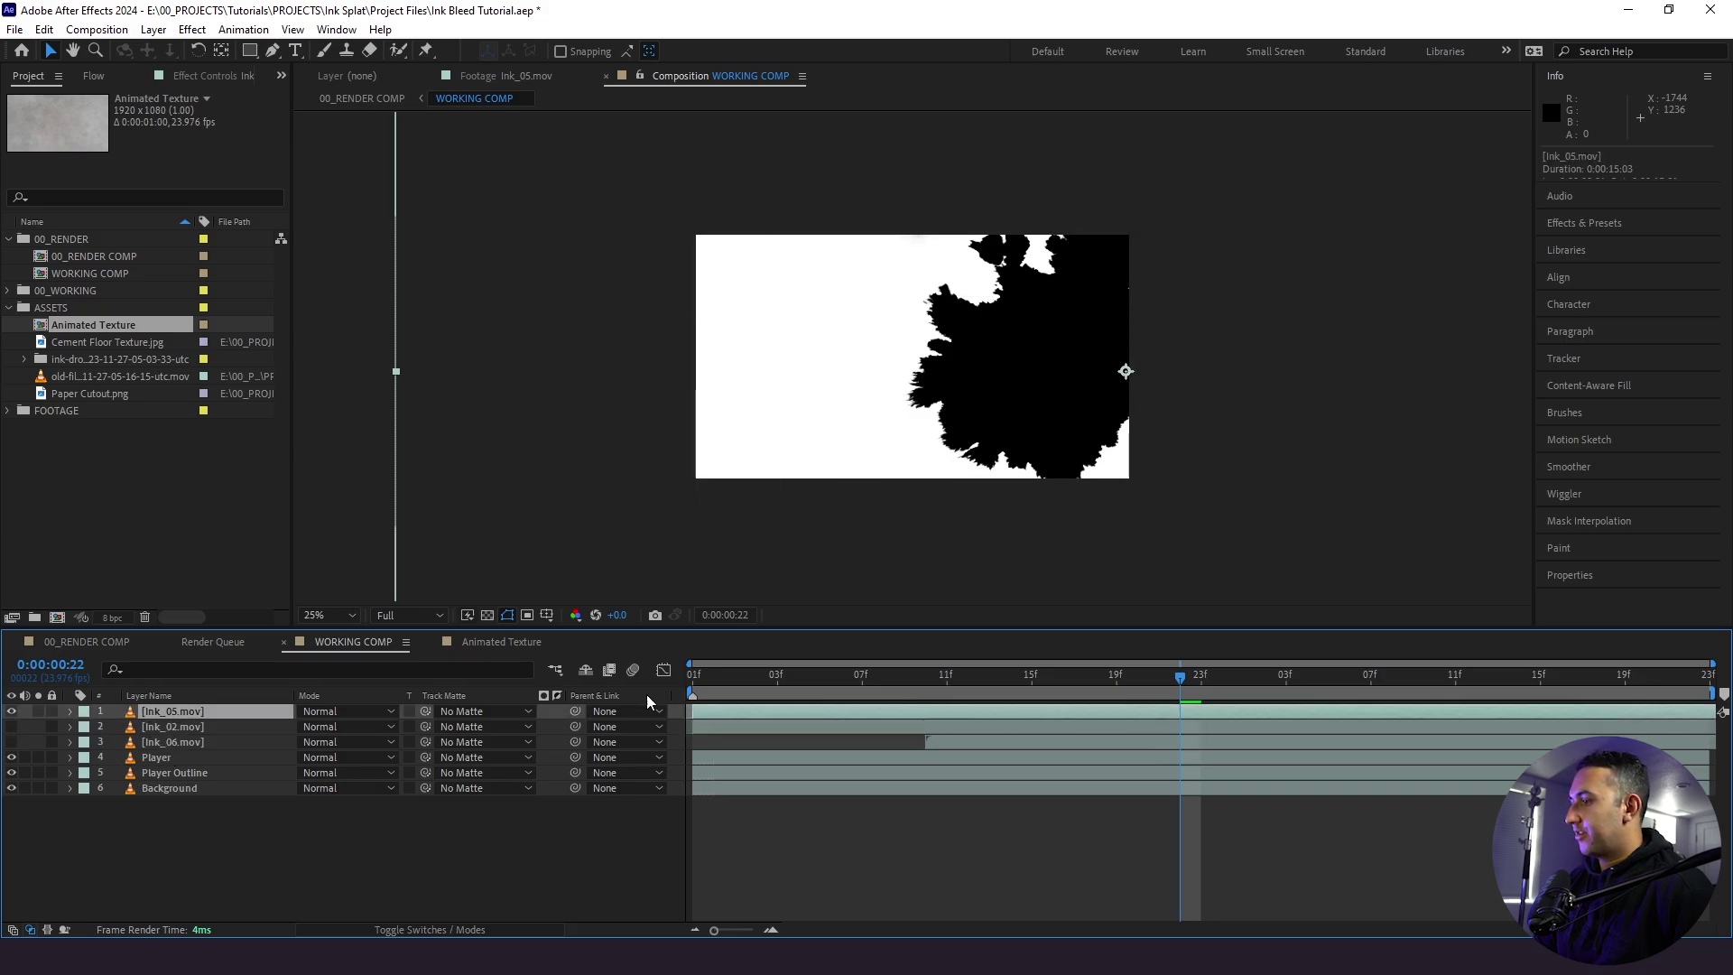
{"action": "left_click_drag", "start_coordinate": [711, 692], "coordinate": [777, 715]}
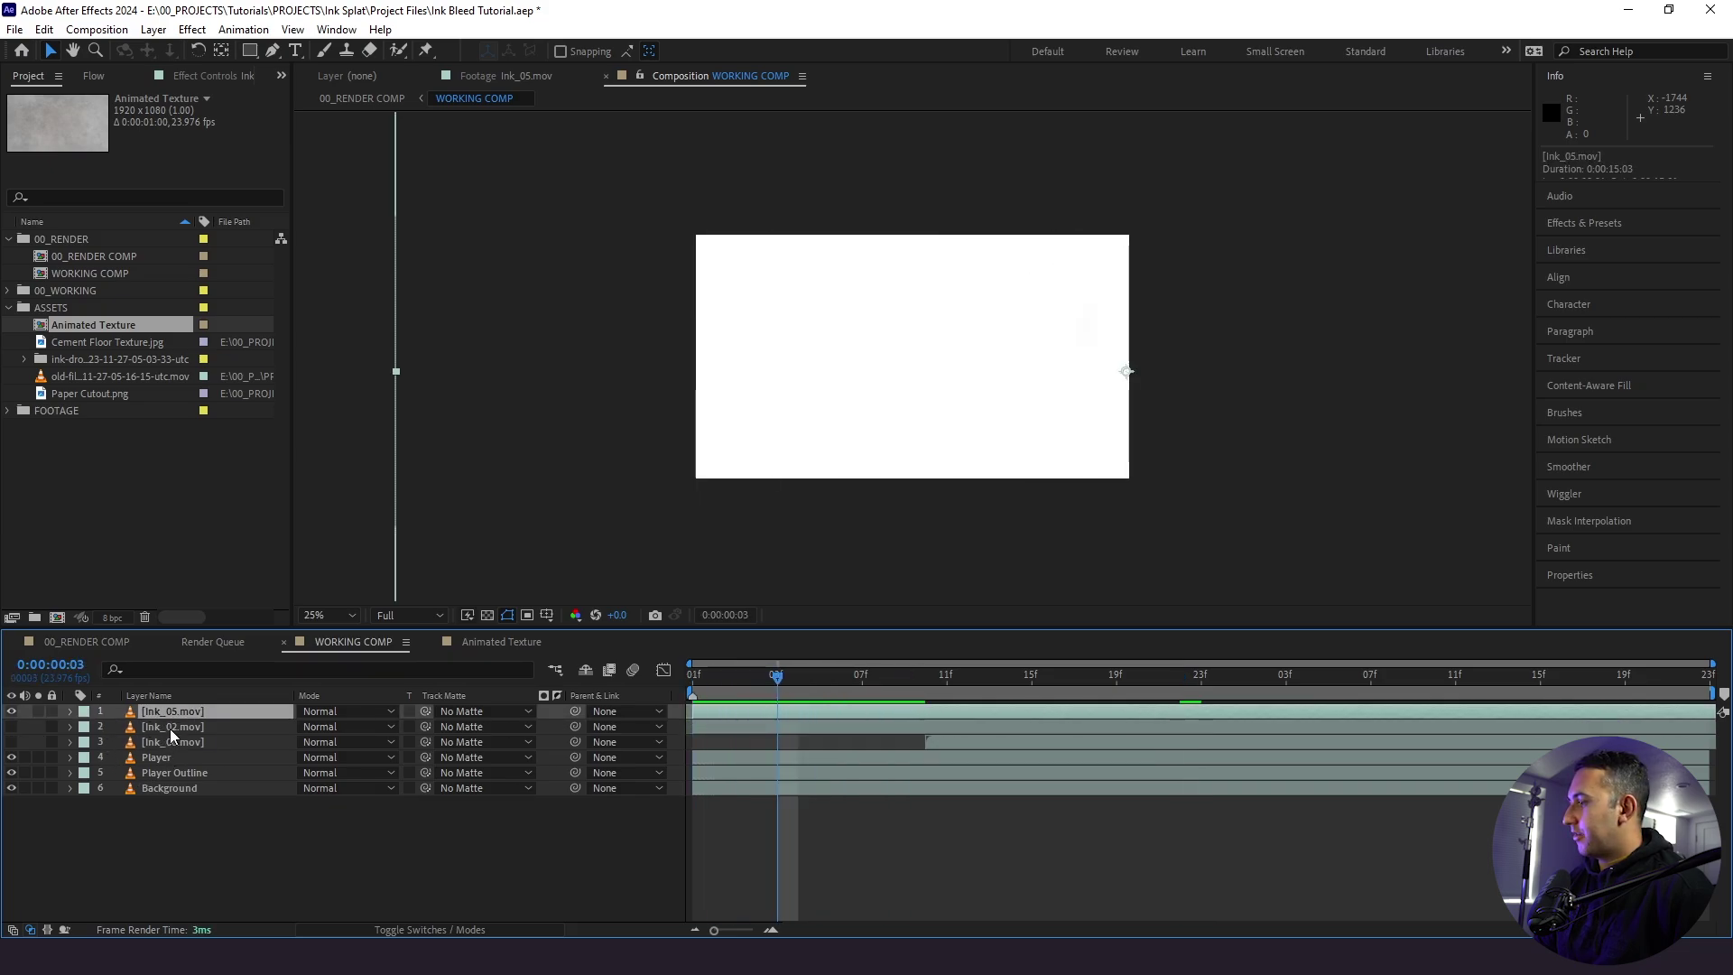
{"action": "left_click_drag", "start_coordinate": [169, 729], "coordinate": [169, 711]}
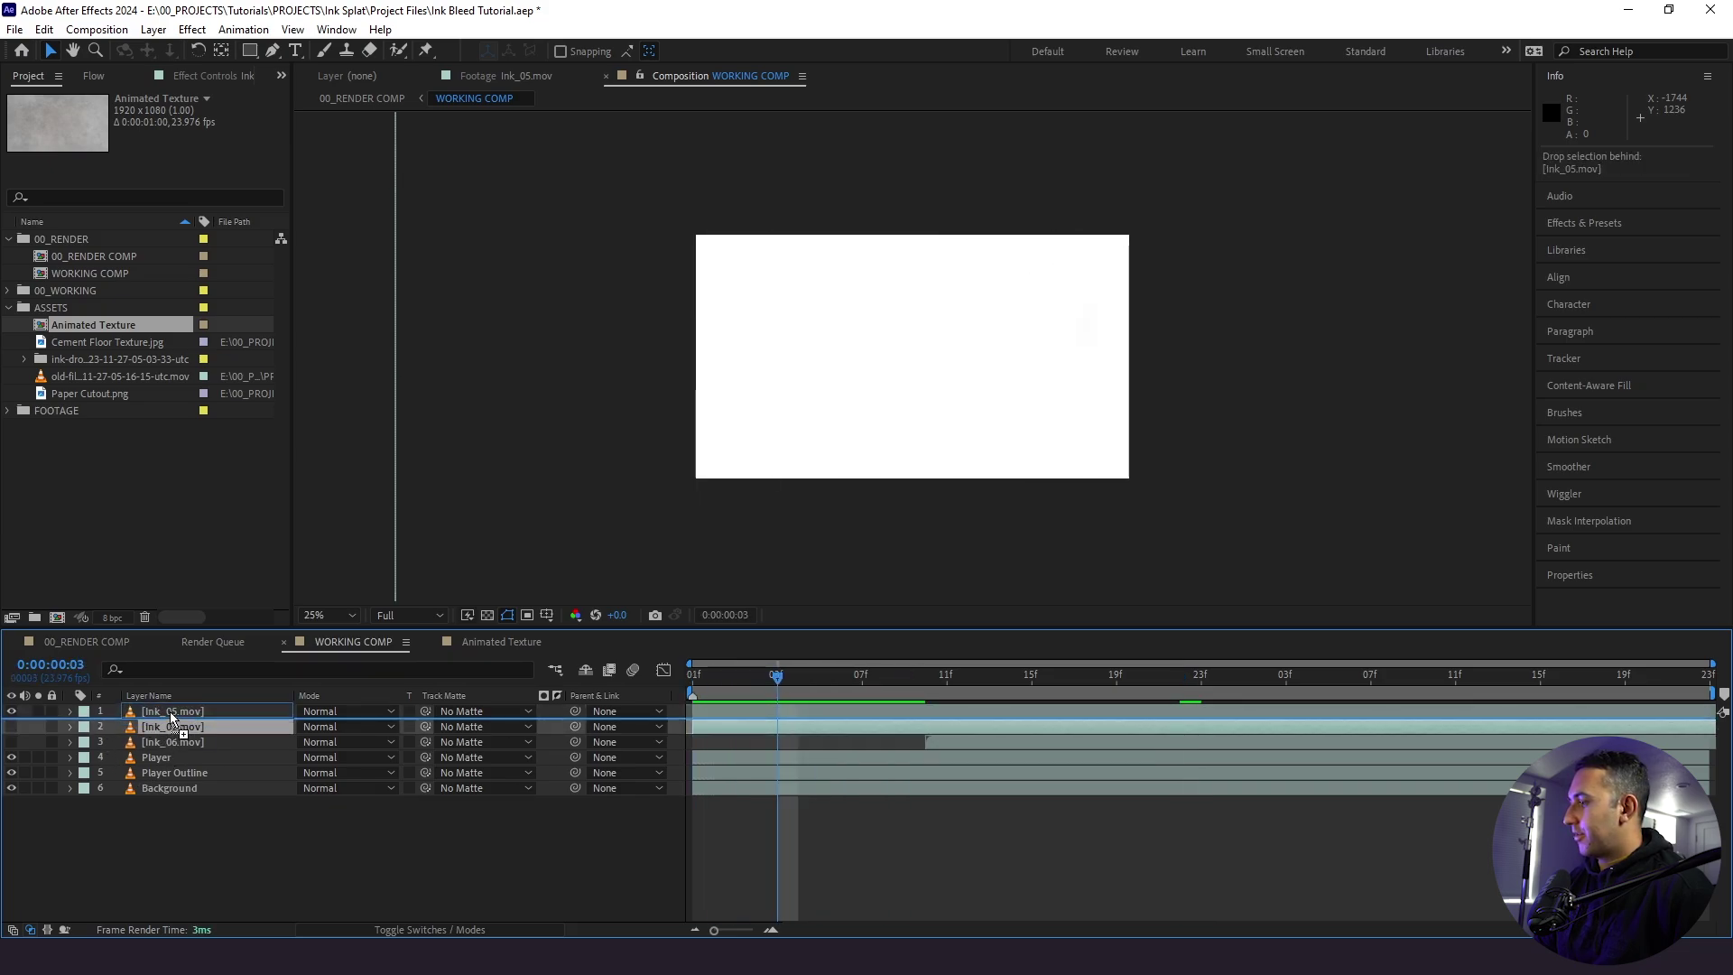
{"action": "left_click", "coordinate": [12, 712]}
{"action": "left_click_drag", "start_coordinate": [93, 324], "coordinate": [271, 710]}
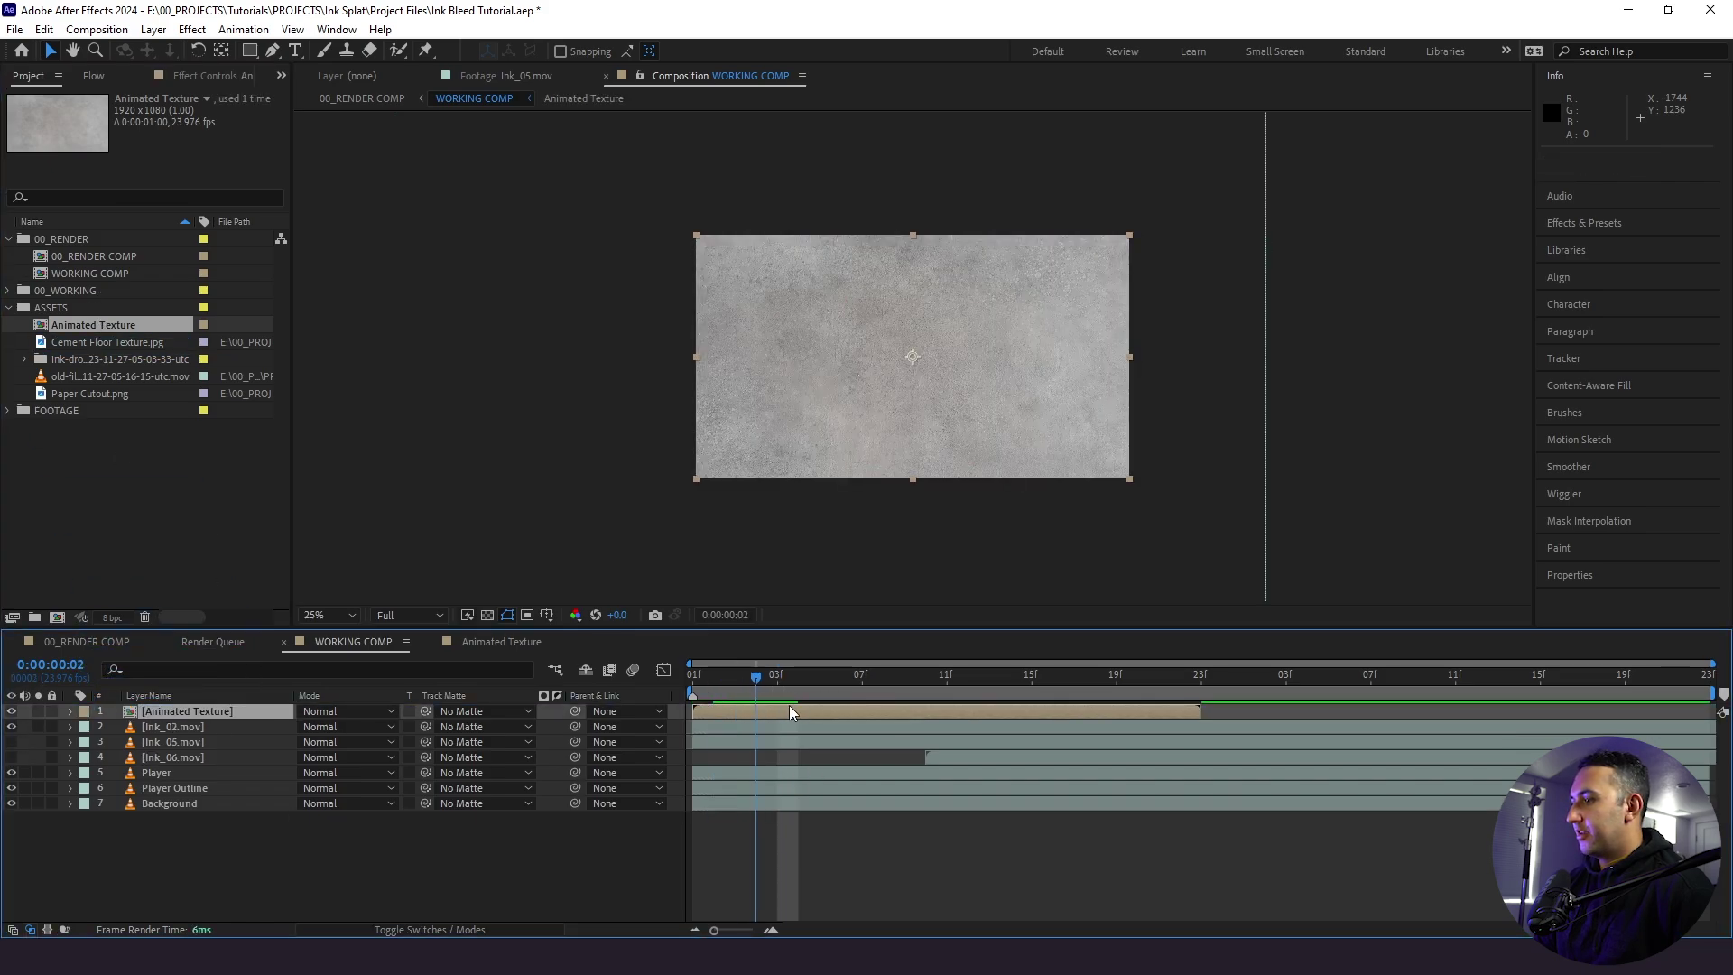
- Enable time remapping on the texture, keyframe it at frame 22, and delete the last keyframe
{"action": "right_click", "coordinate": [932, 720]}
{"action": "left_click", "coordinate": [902, 707]}
{"action": "right_click", "coordinate": [902, 708]}
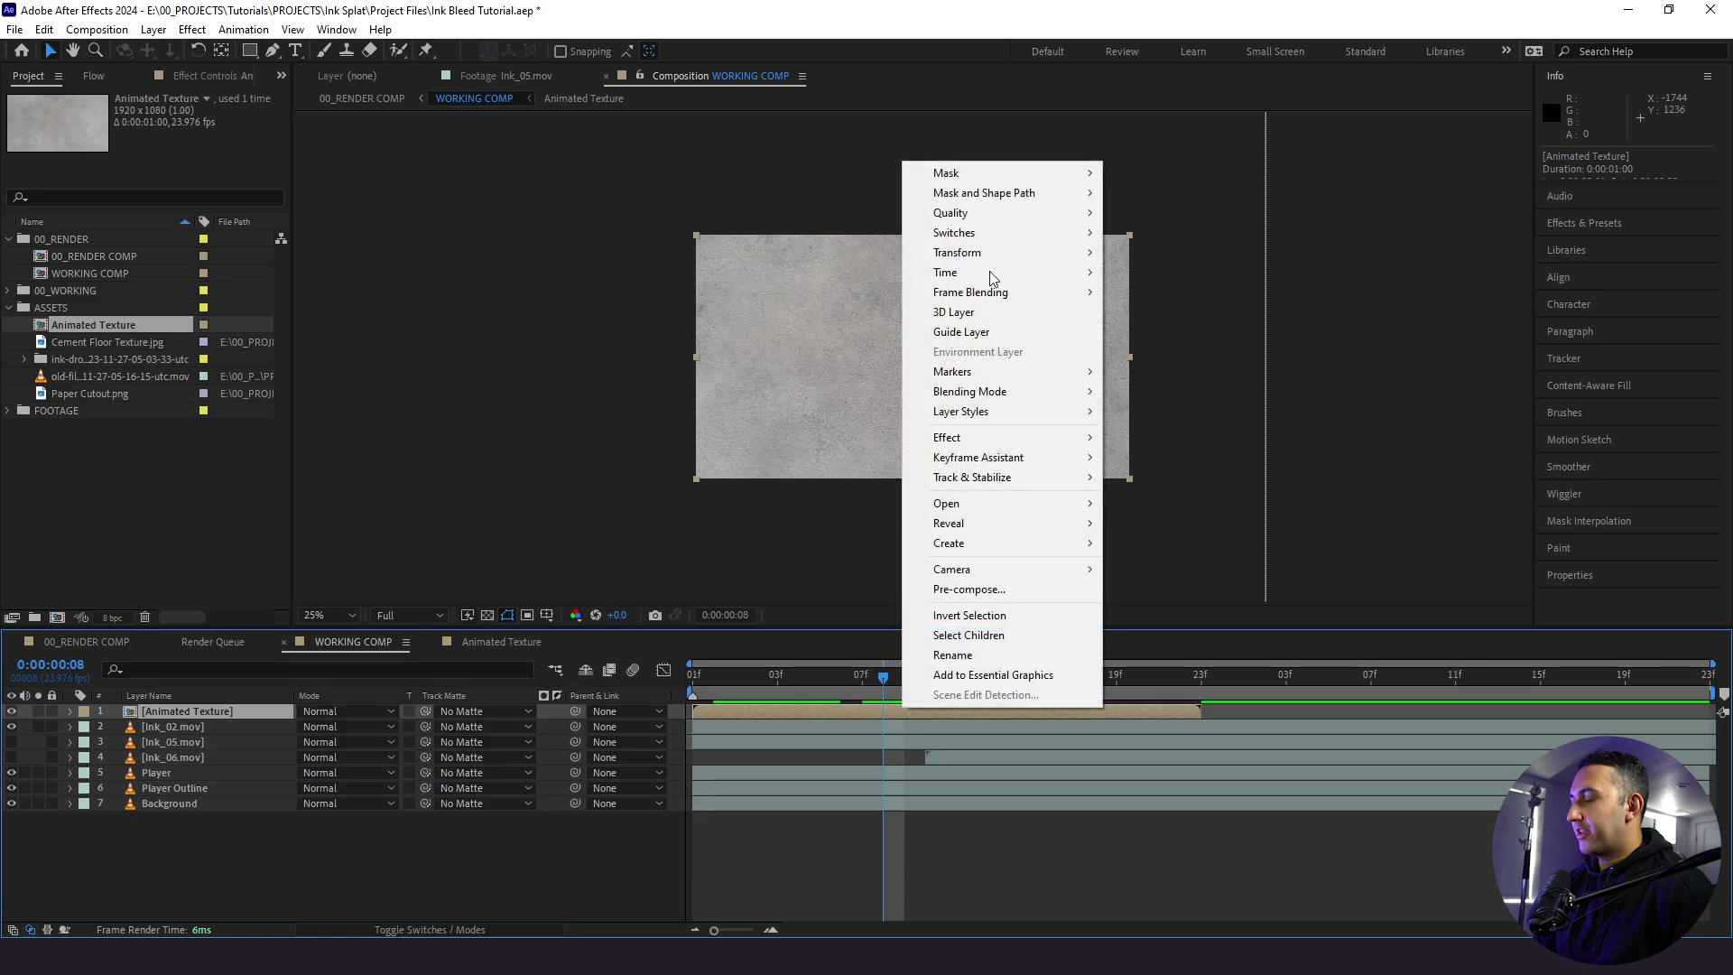
{"action": "mouse_move", "coordinate": [979, 267]}
{"action": "left_click", "coordinate": [1139, 272]}
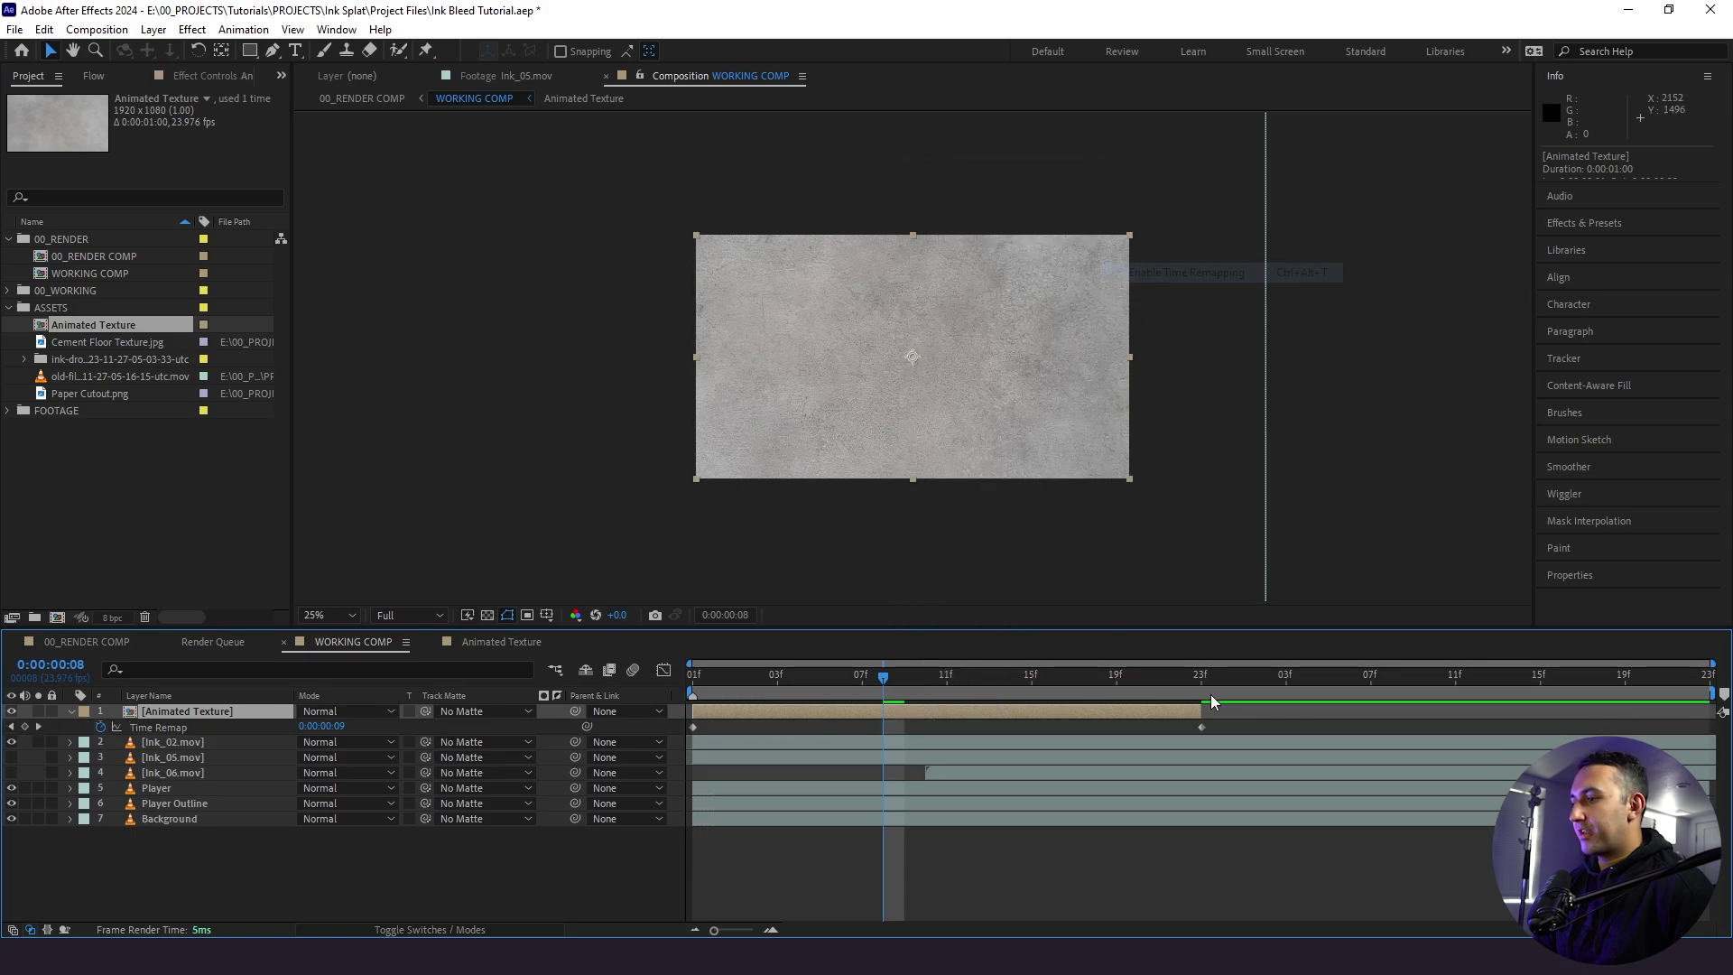
{"action": "left_click", "coordinate": [1204, 683]}
{"action": "key", "text": "Page_Up"}
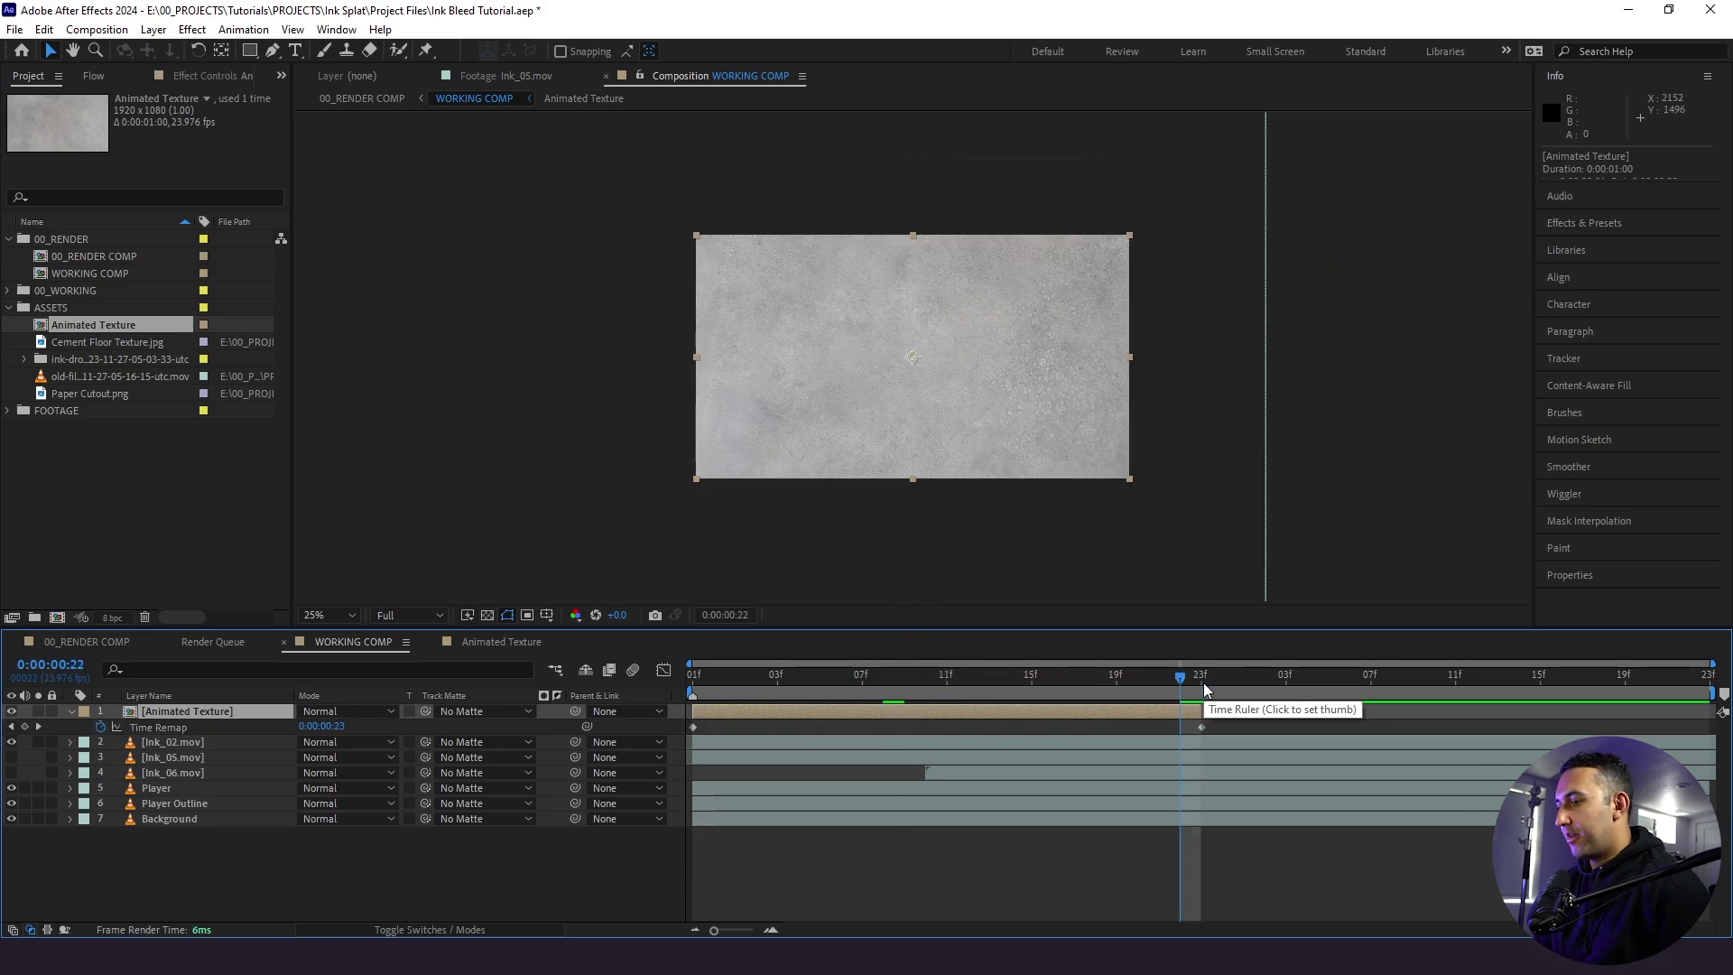
{"action": "left_click", "coordinate": [26, 727]}
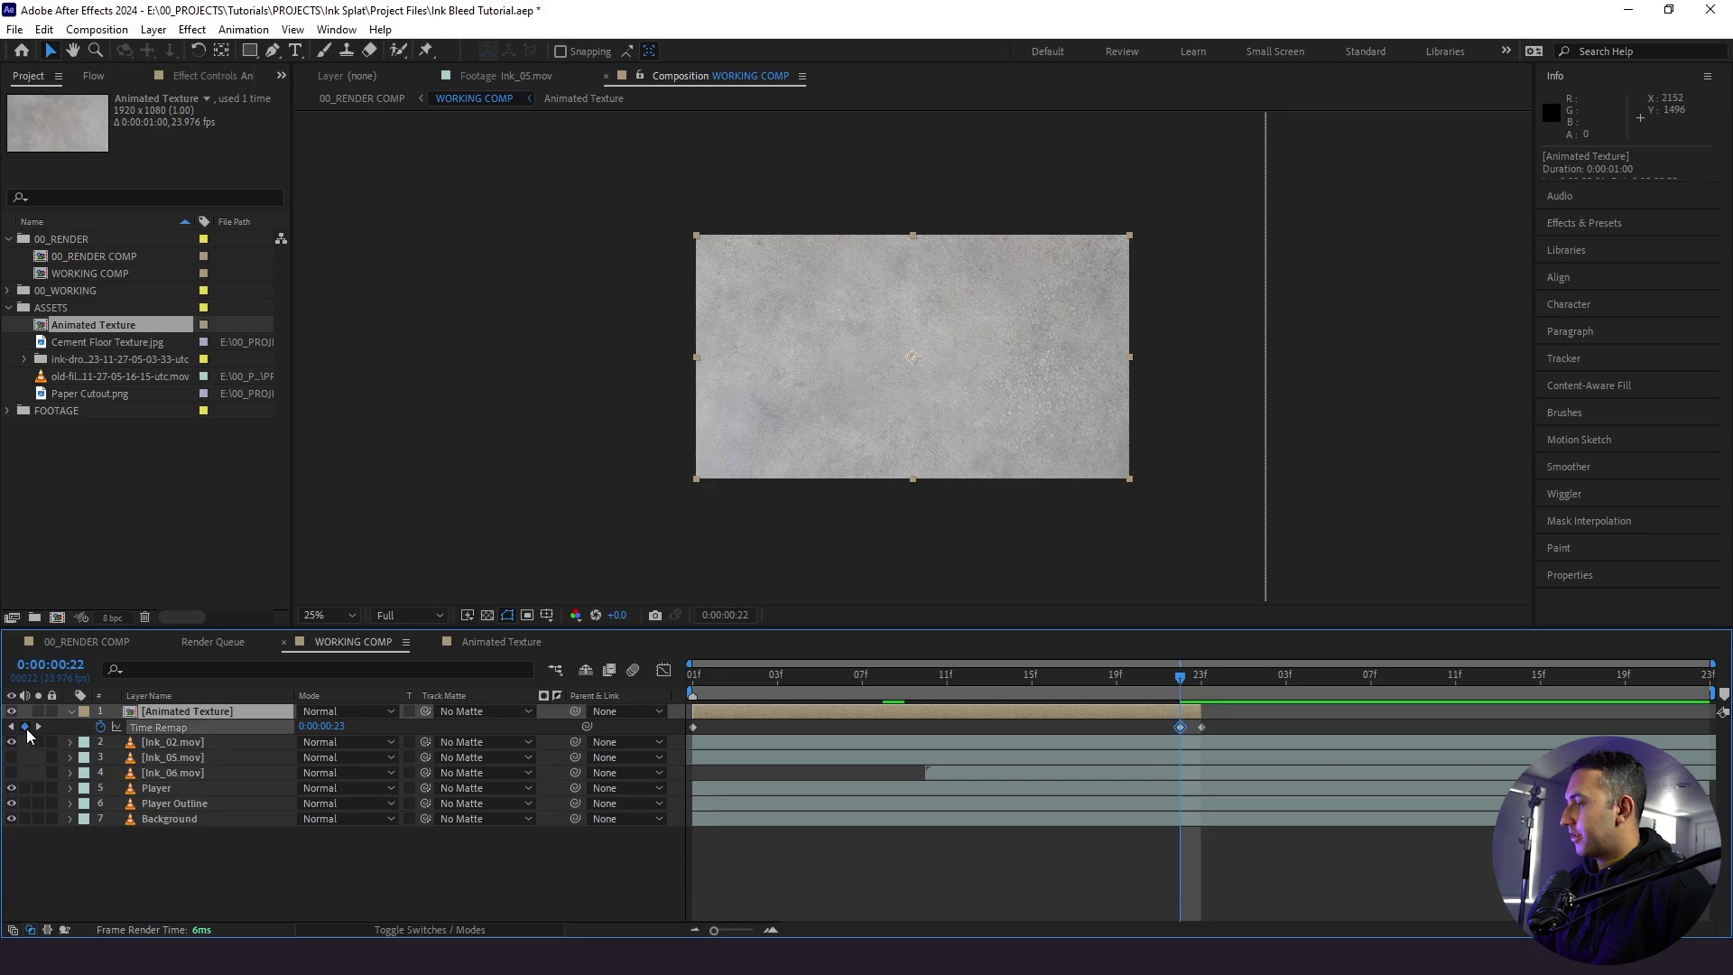
{"action": "left_click", "coordinate": [1200, 727]}
{"action": "key", "text": "Delete"}
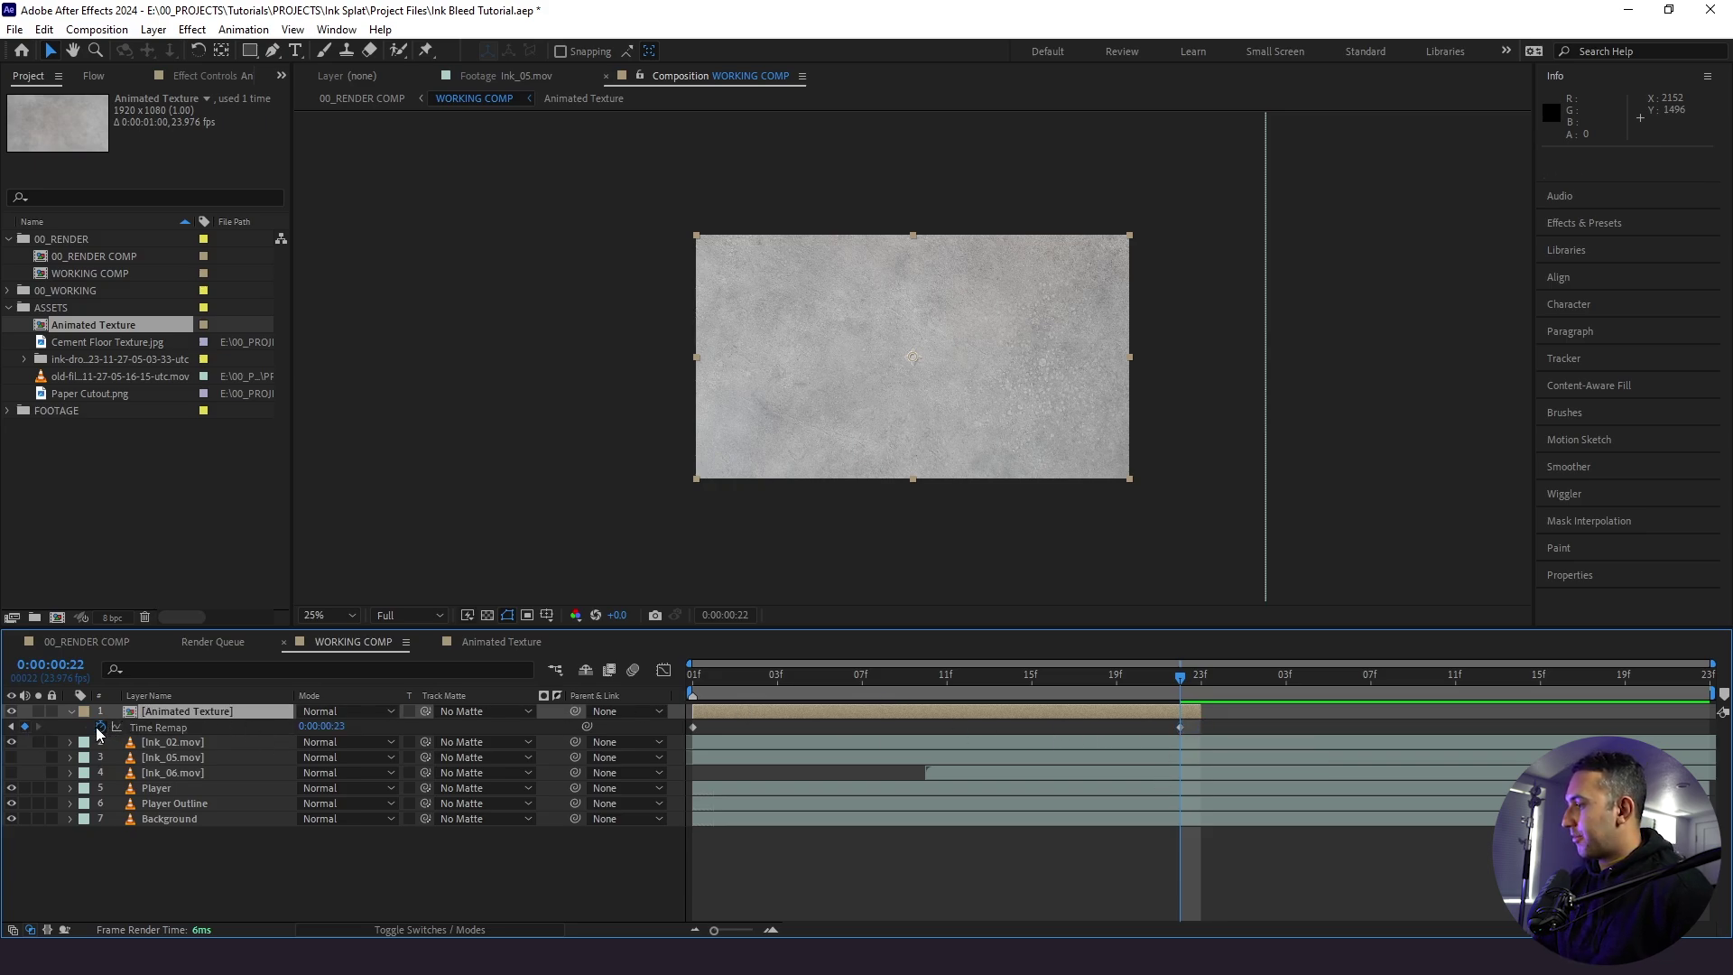
- Add a loopOut() Time Remap expression and extend the texture layer to the comp end
{"action": "left_click", "coordinate": [100, 728], "text": "alt"}
{"action": "type", "text": "loopOut("}
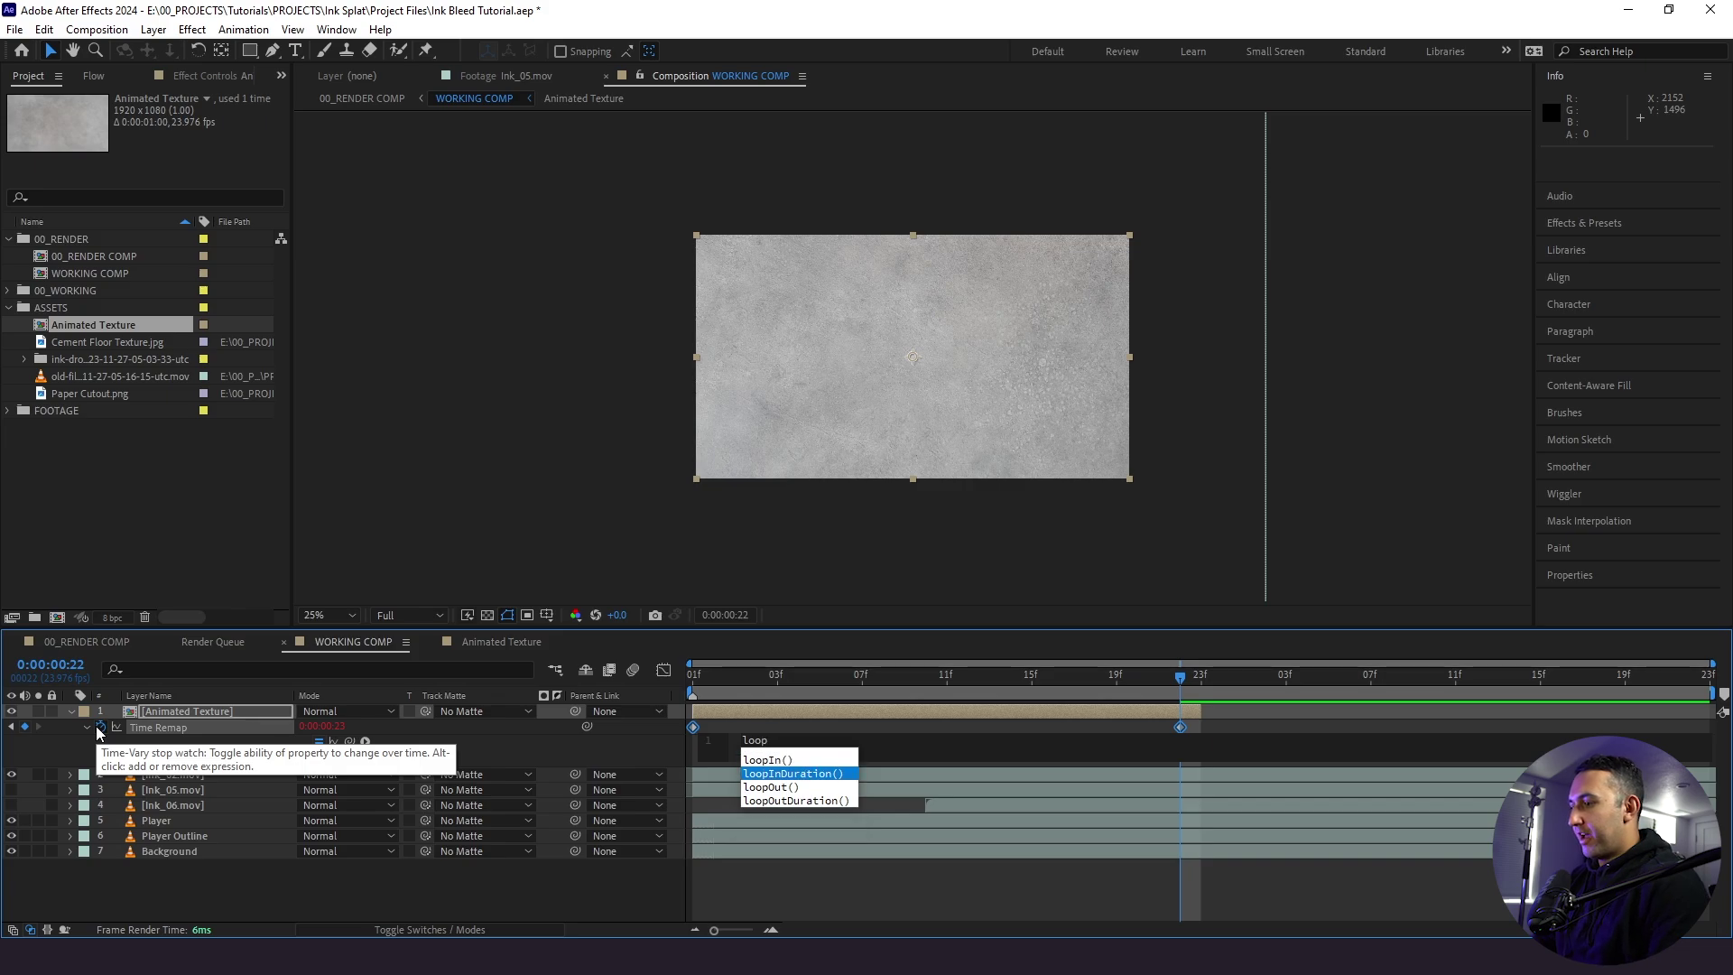
{"action": "left_click", "coordinate": [403, 883]}
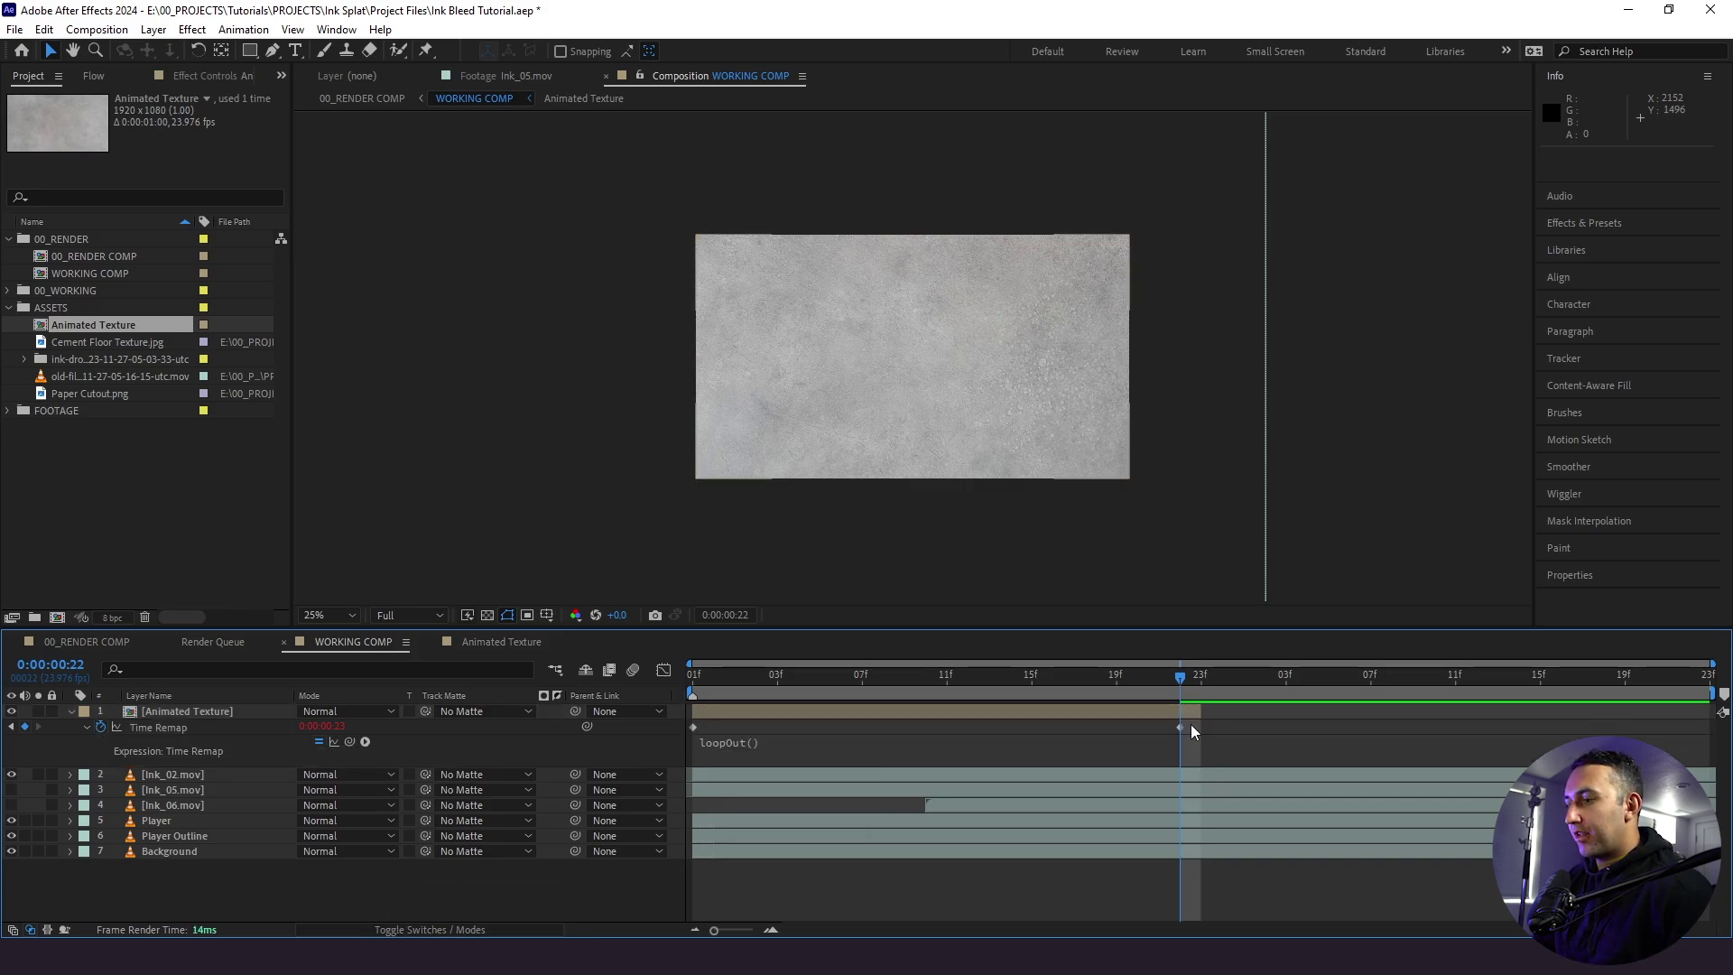
{"action": "left_click_drag", "start_coordinate": [1203, 713], "coordinate": [1624, 712]}
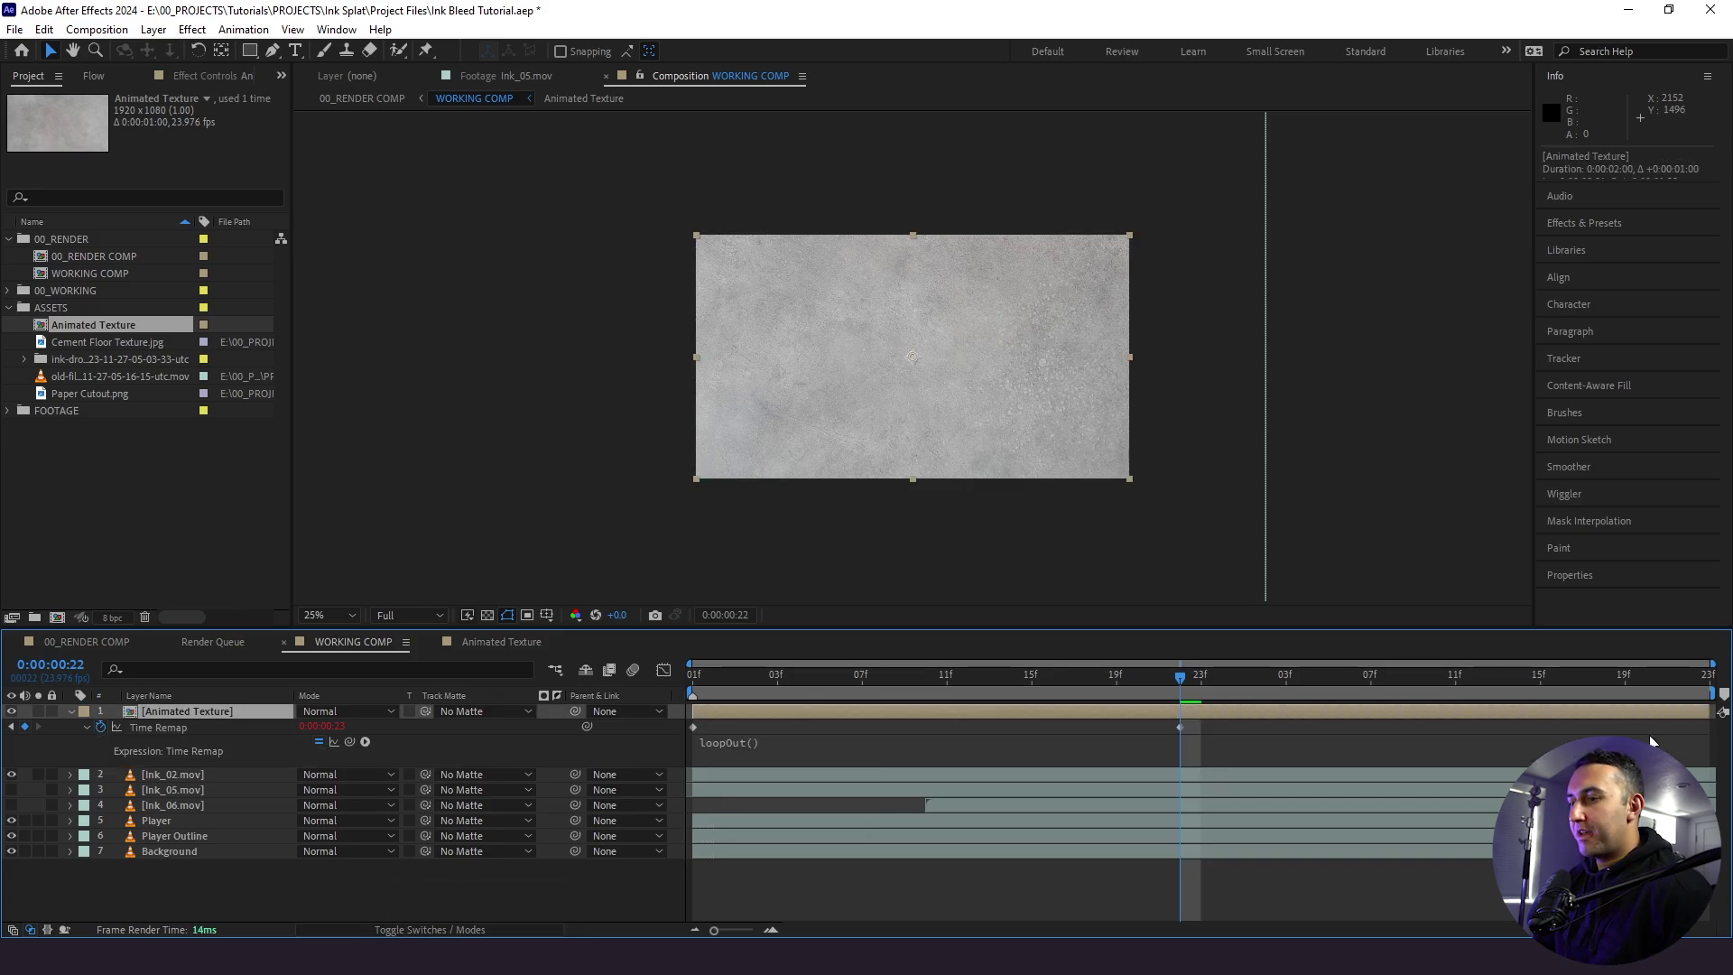
{"action": "key", "text": "space"}
{"action": "key", "text": "shift+/"}
- Move Animated Texture below Ink_02.mov and make Ink_02.mov visible
{"action": "left_click", "coordinate": [754, 695]}
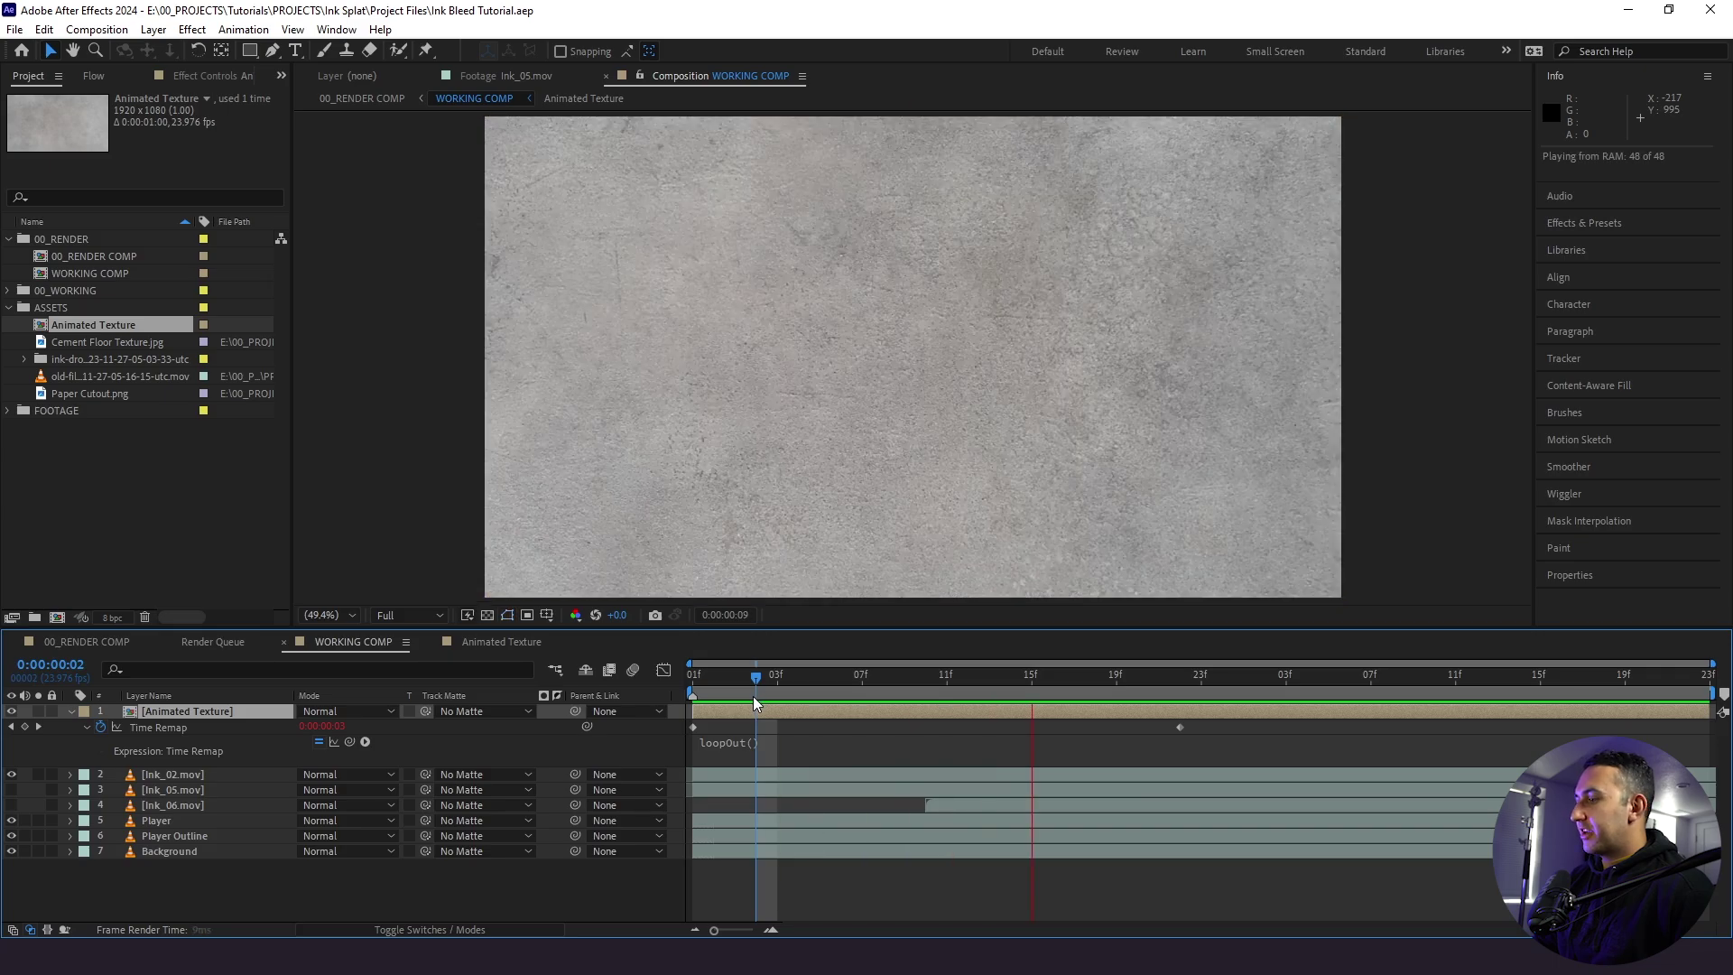
{"action": "left_click_drag", "start_coordinate": [185, 712], "coordinate": [210, 780]}
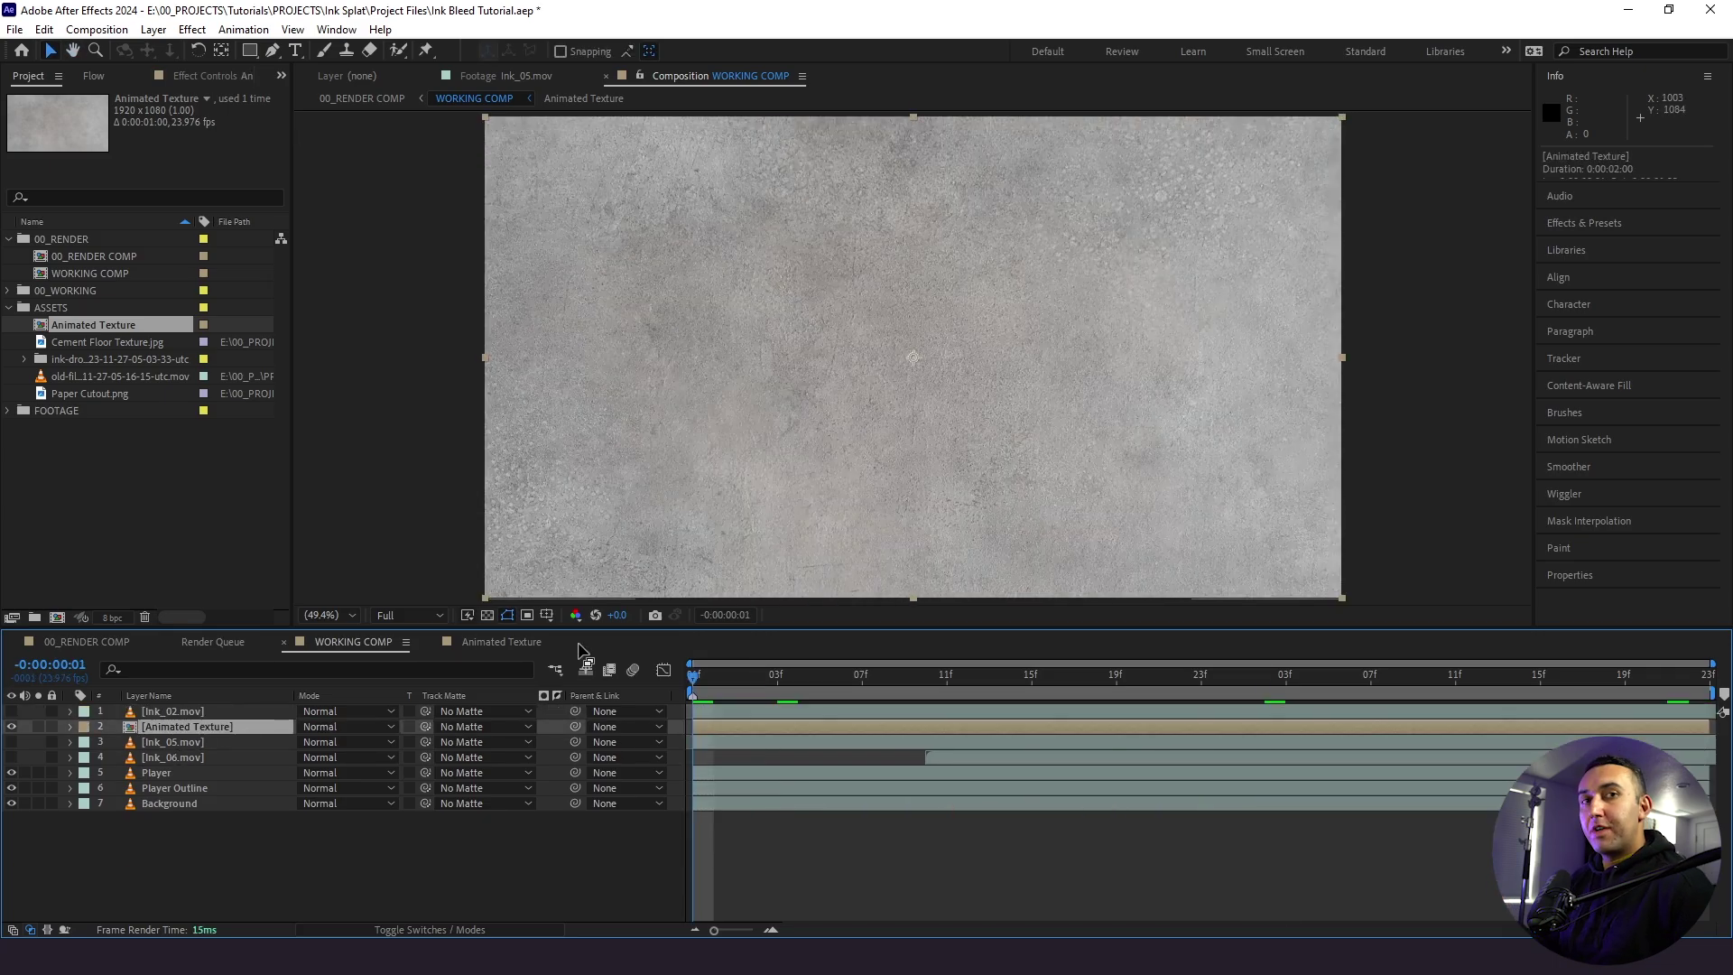
{"action": "left_click", "coordinate": [11, 711]}
{"action": "left_click", "coordinate": [172, 711]}
{"action": "mouse_move", "coordinate": [693, 677]}
{"action": "left_mouse_down"}
{"action": "mouse_move", "coordinate": [808, 684]}
{"action": "mouse_move", "coordinate": [1302, 639]}
{"action": "mouse_move", "coordinate": [971, 663]}
{"action": "mouse_move", "coordinate": [1432, 572]}
{"action": "left_mouse_up"}
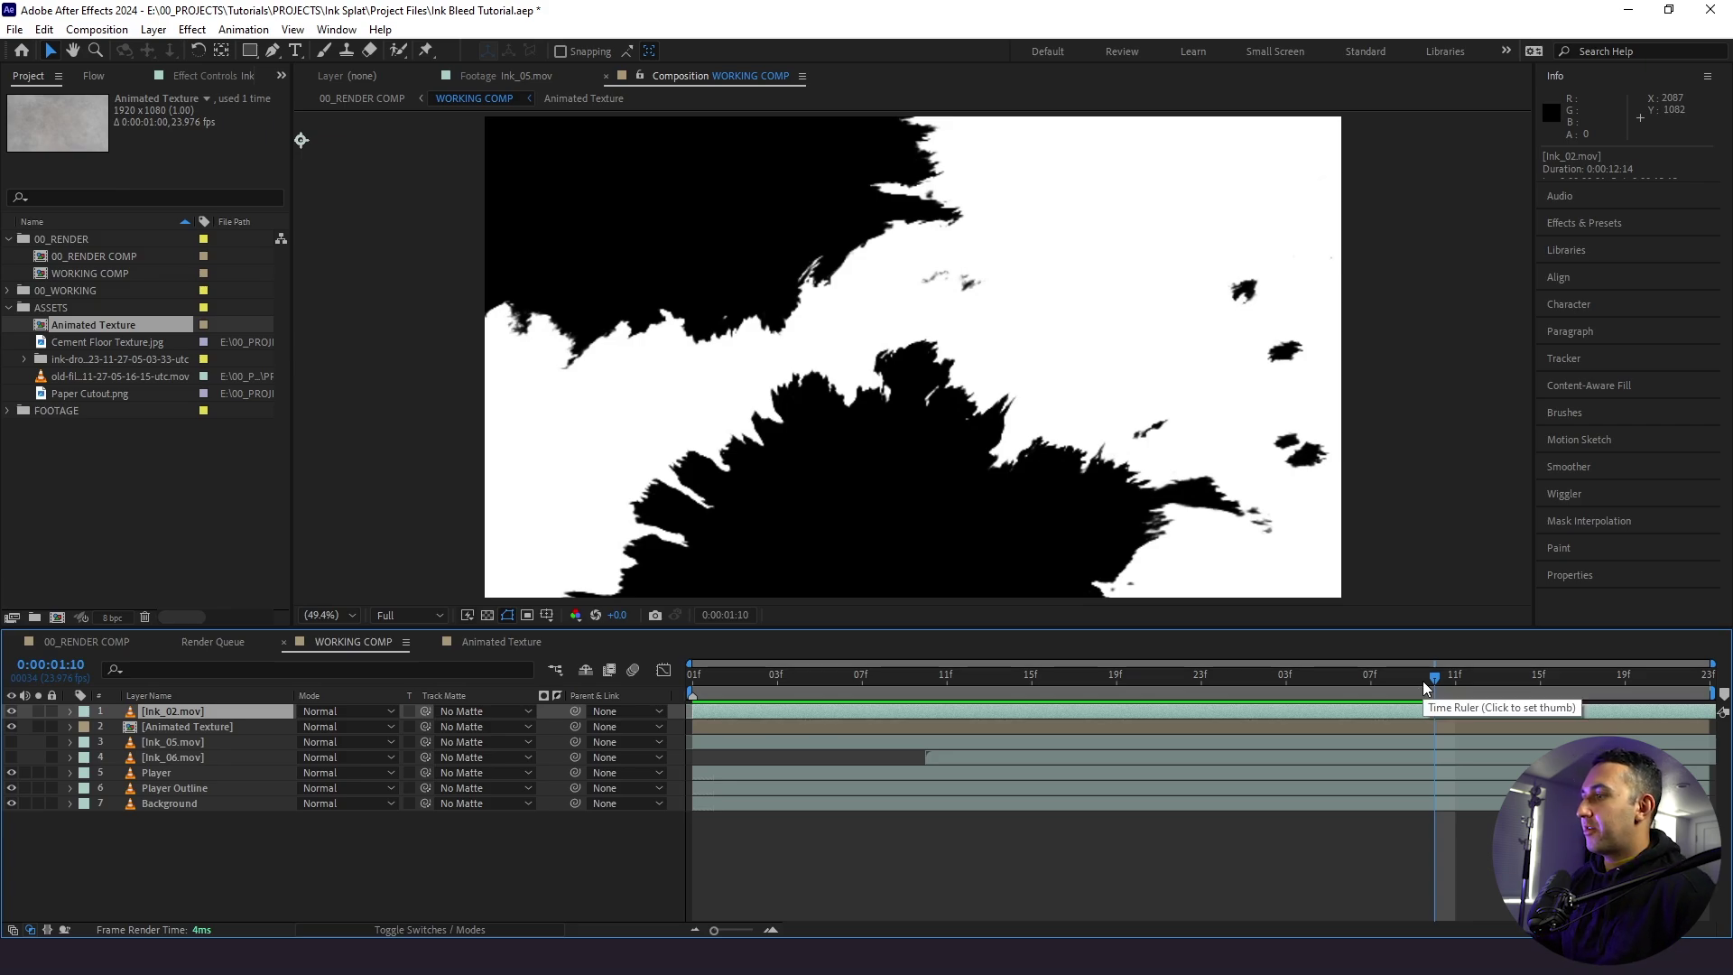
- Set Ink_02.mov as the texture's inverted track matte and preview the reveal
{"action": "left_click", "coordinate": [186, 742]}
{"action": "key", "text": "ctrl+Up"}
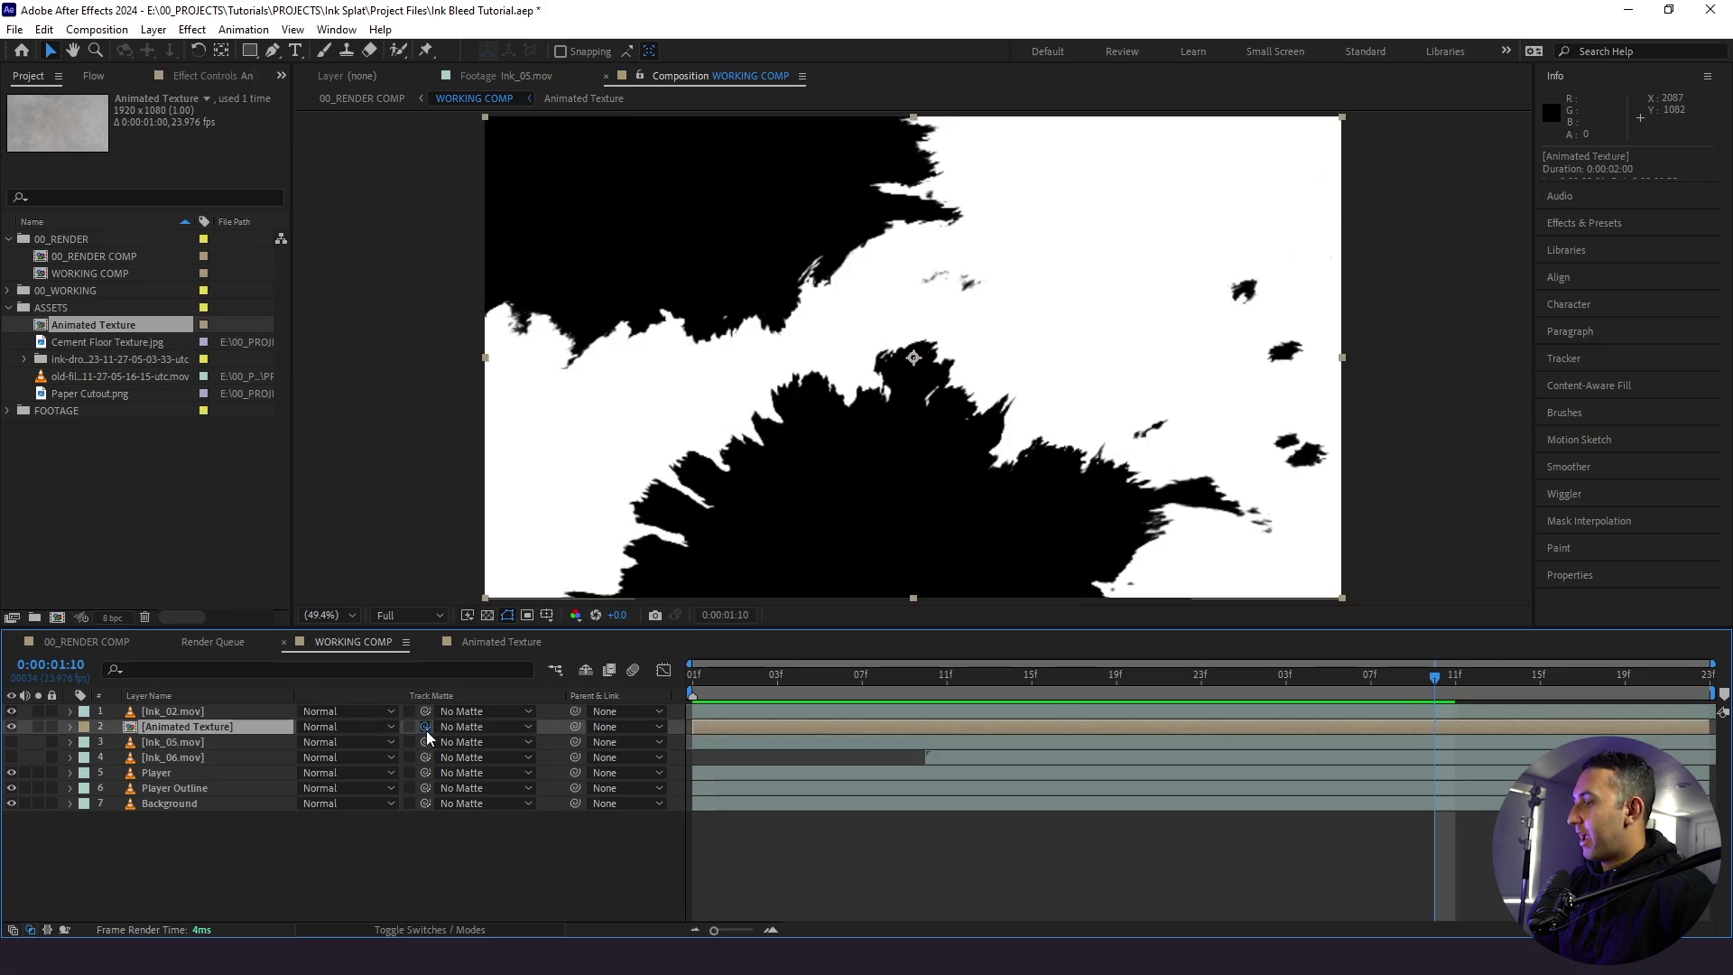
{"action": "left_click_drag", "start_coordinate": [425, 727], "coordinate": [181, 711]}
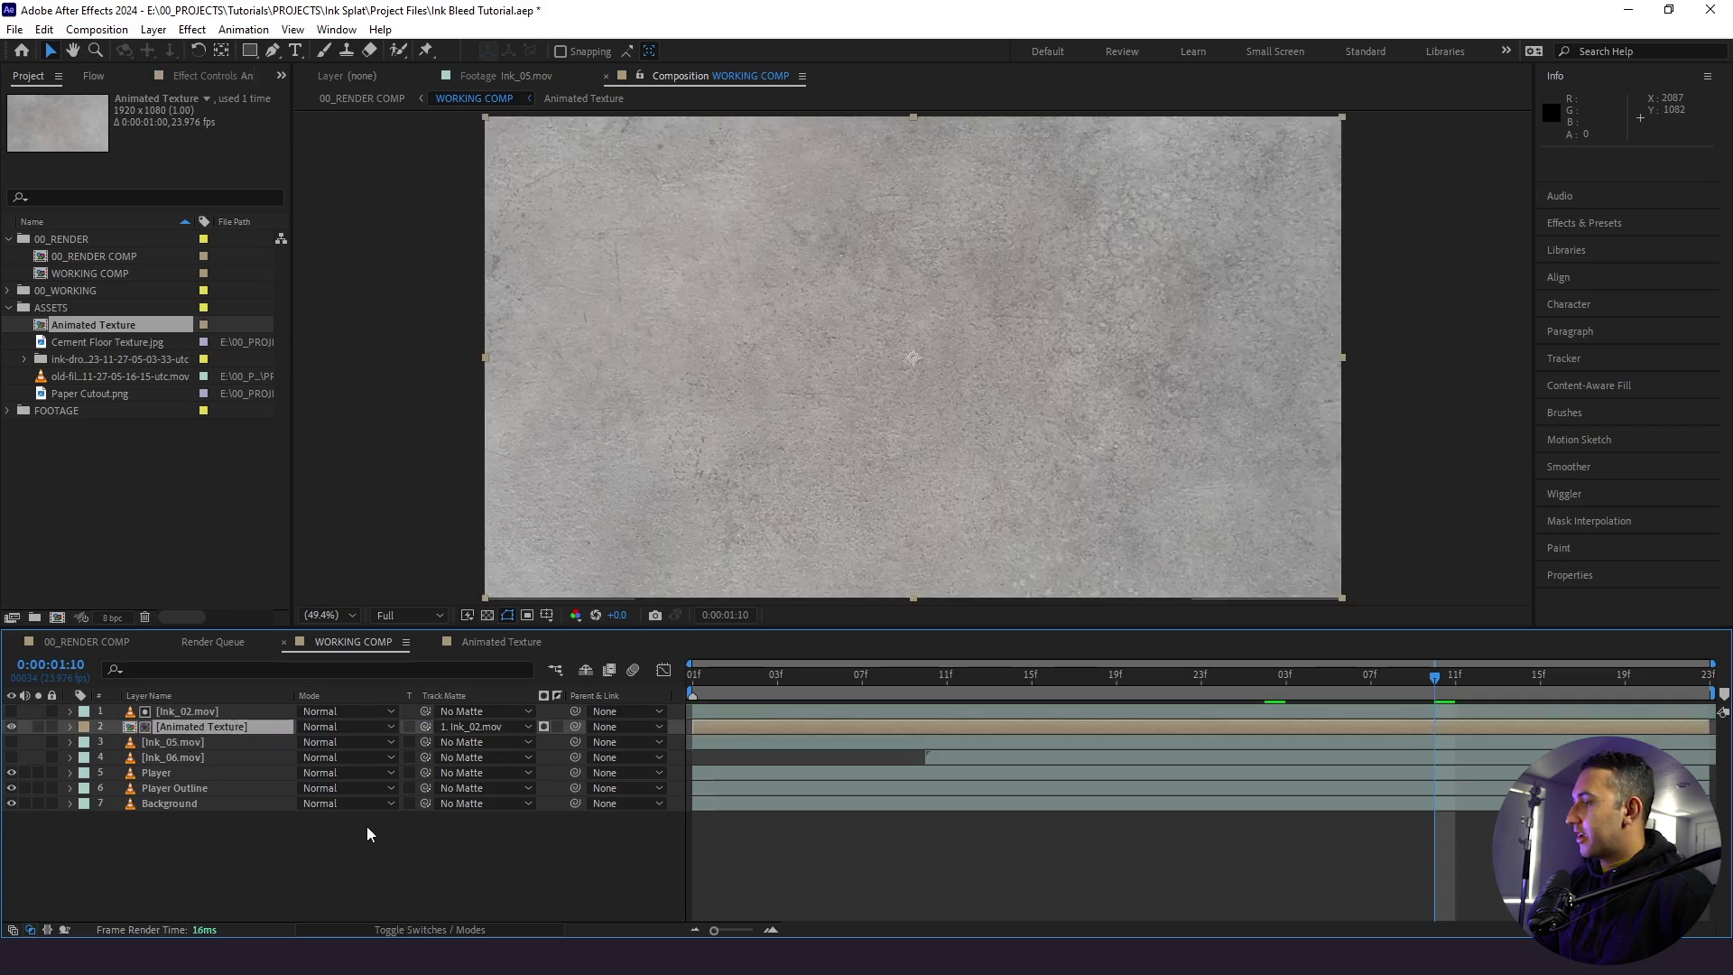
{"action": "left_click", "coordinate": [544, 725]}
{"action": "key", "text": "space"}
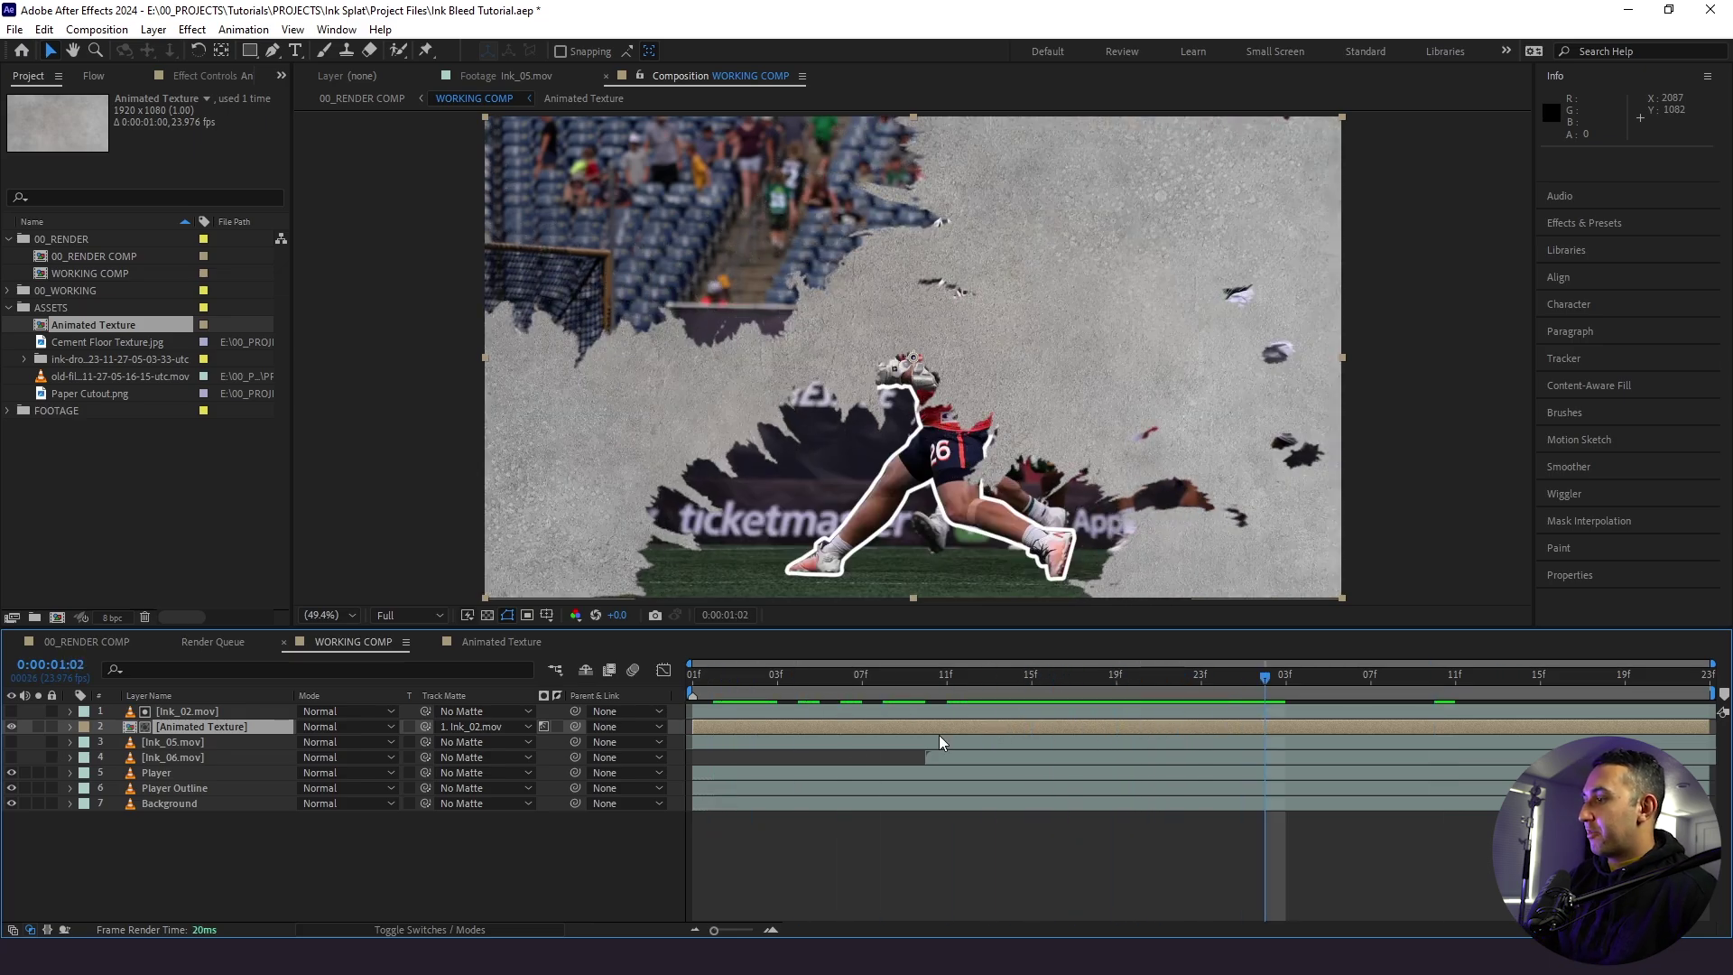
{"action": "key", "text": "space"}
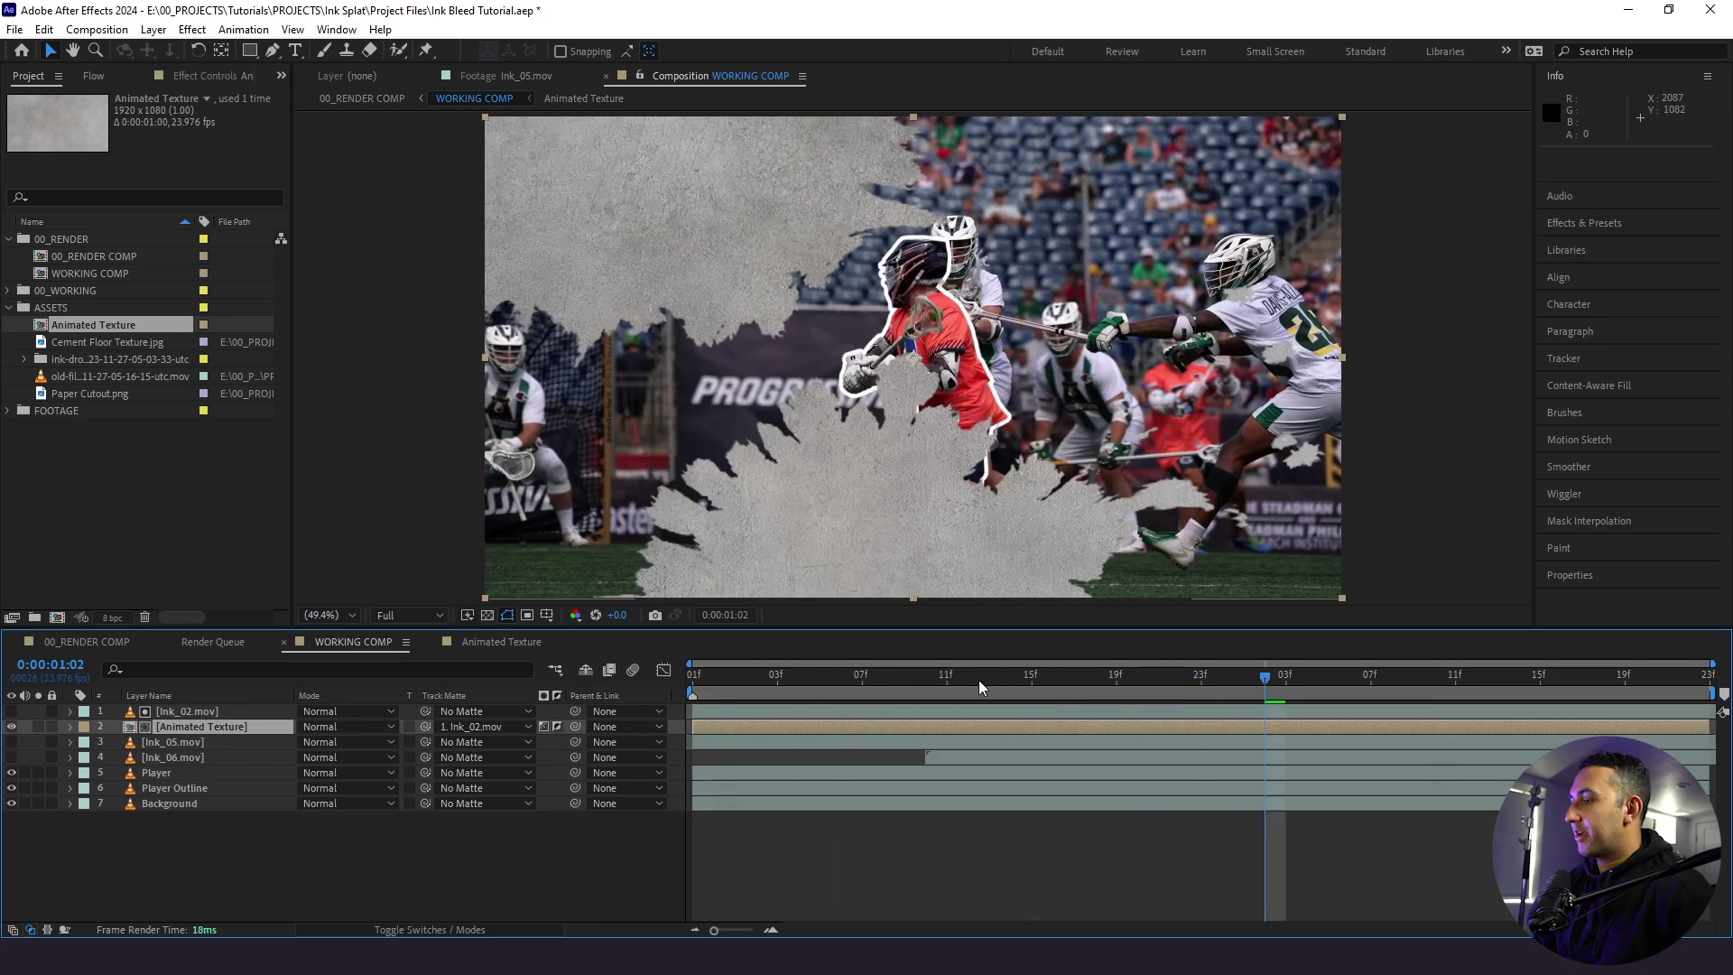
{"action": "key", "text": "space"}
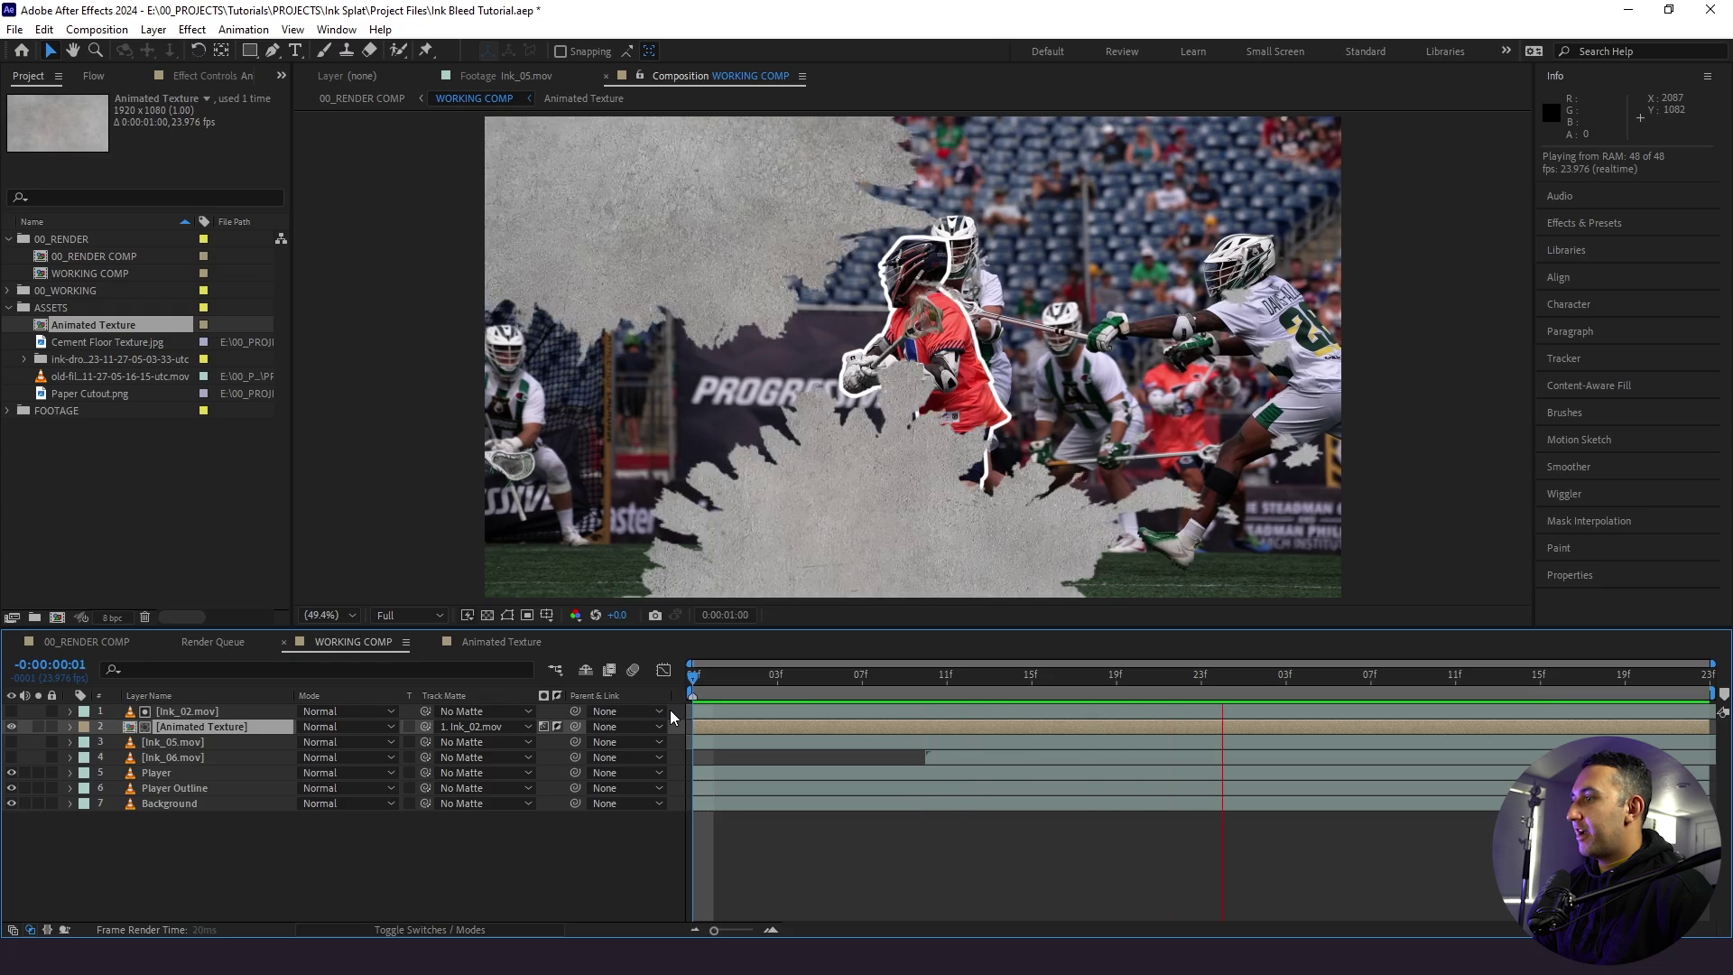
- Move Player and Player Outline to the top of the layer stack and change their label colour
{"action": "left_click", "coordinate": [149, 785]}
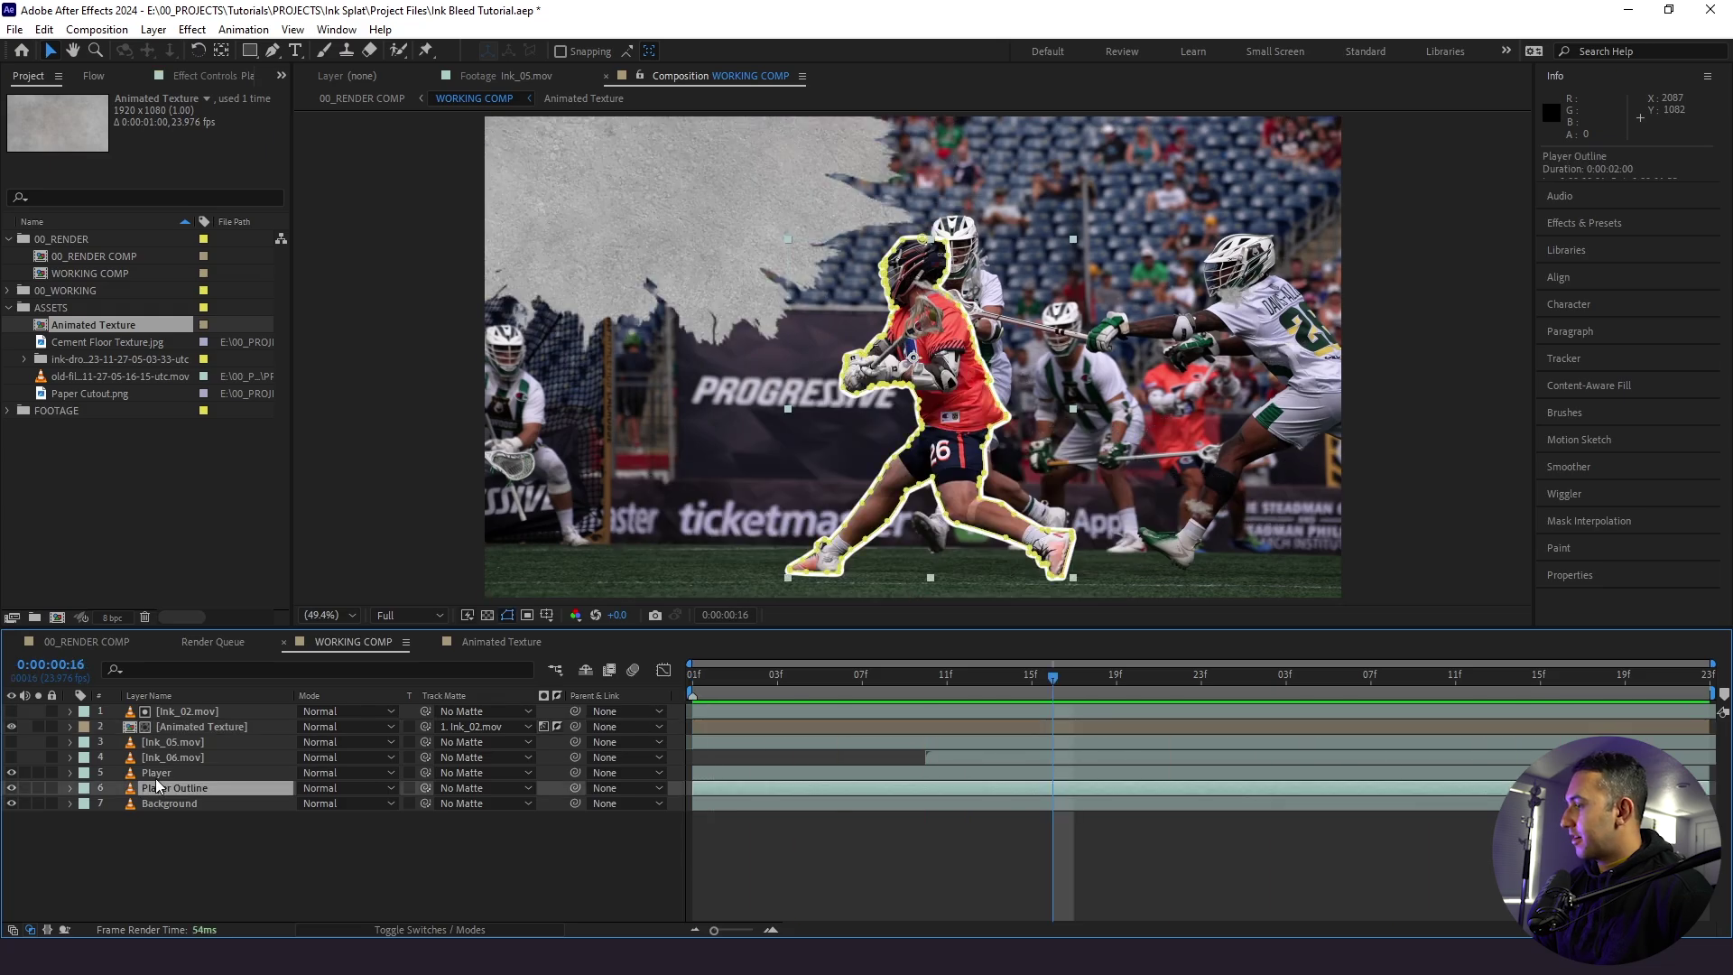
{"action": "left_click", "coordinate": [158, 773], "text": "shift"}
{"action": "left_click_drag", "start_coordinate": [165, 776], "coordinate": [179, 719]}
{"action": "left_click", "coordinate": [83, 727]}
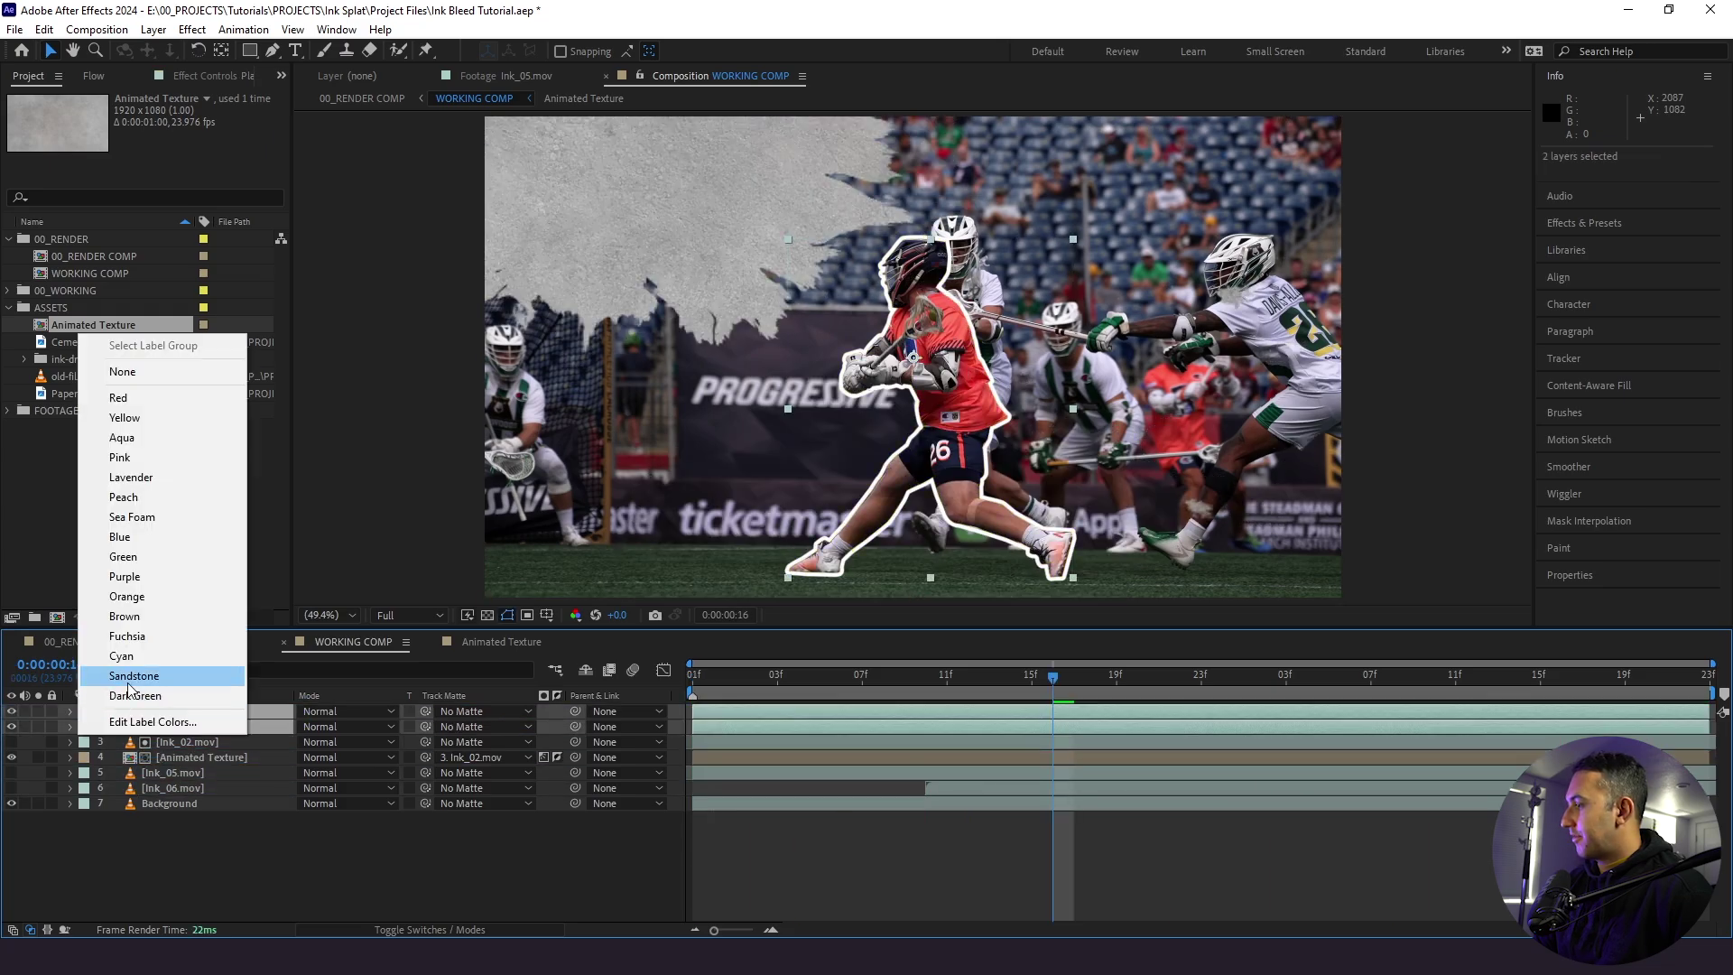
{"action": "left_click", "coordinate": [139, 661]}
{"action": "key", "text": "space"}
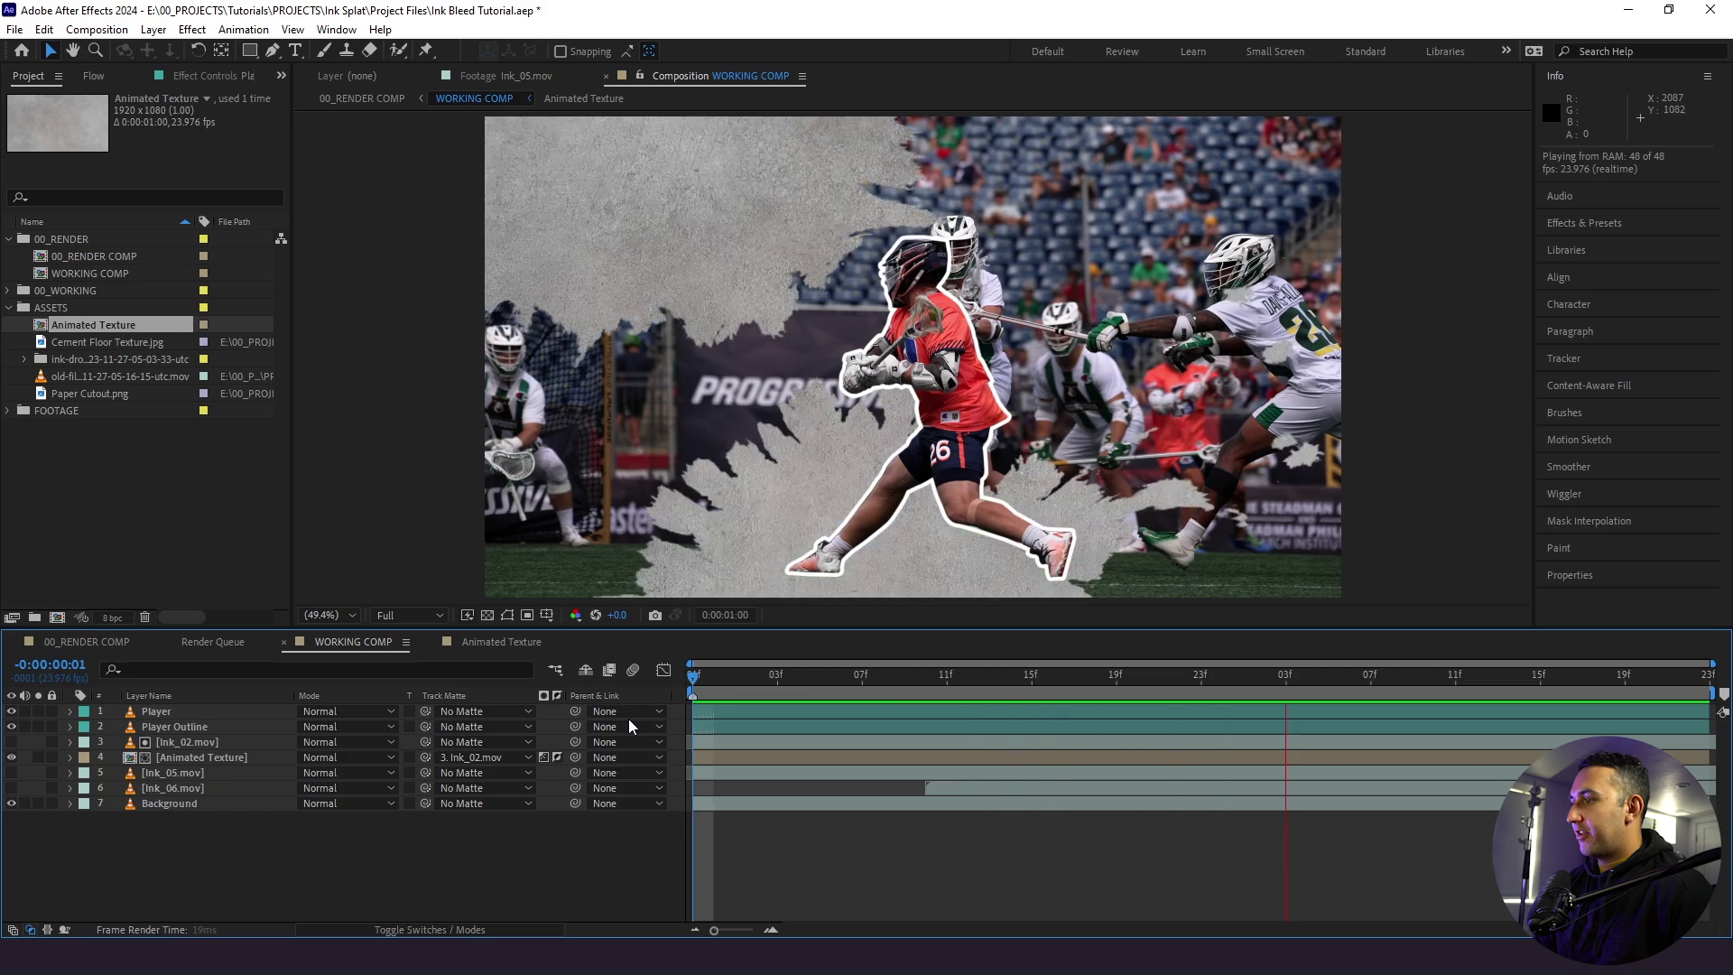
{"action": "key", "text": "space"}
- Duplicate the Animated Texture, place the copy below Ink_05.mov and set its track matte to Ink_05
{"action": "left_click", "coordinate": [191, 761]}
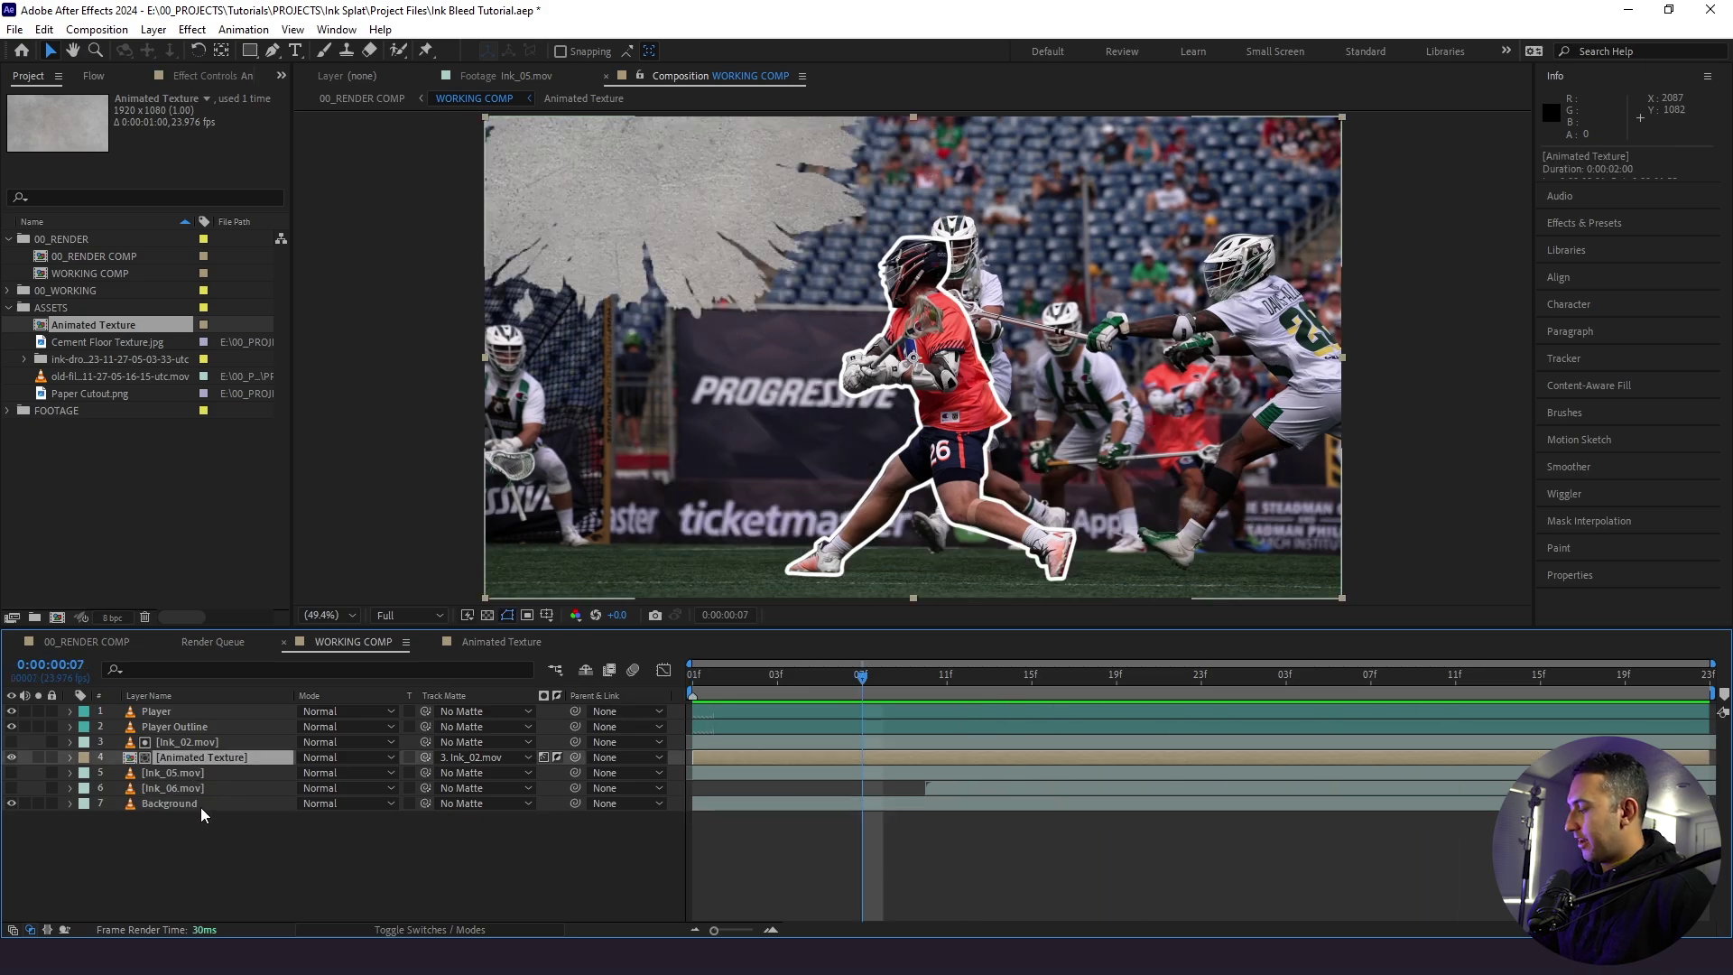
{"action": "key", "text": "ctrl+d"}
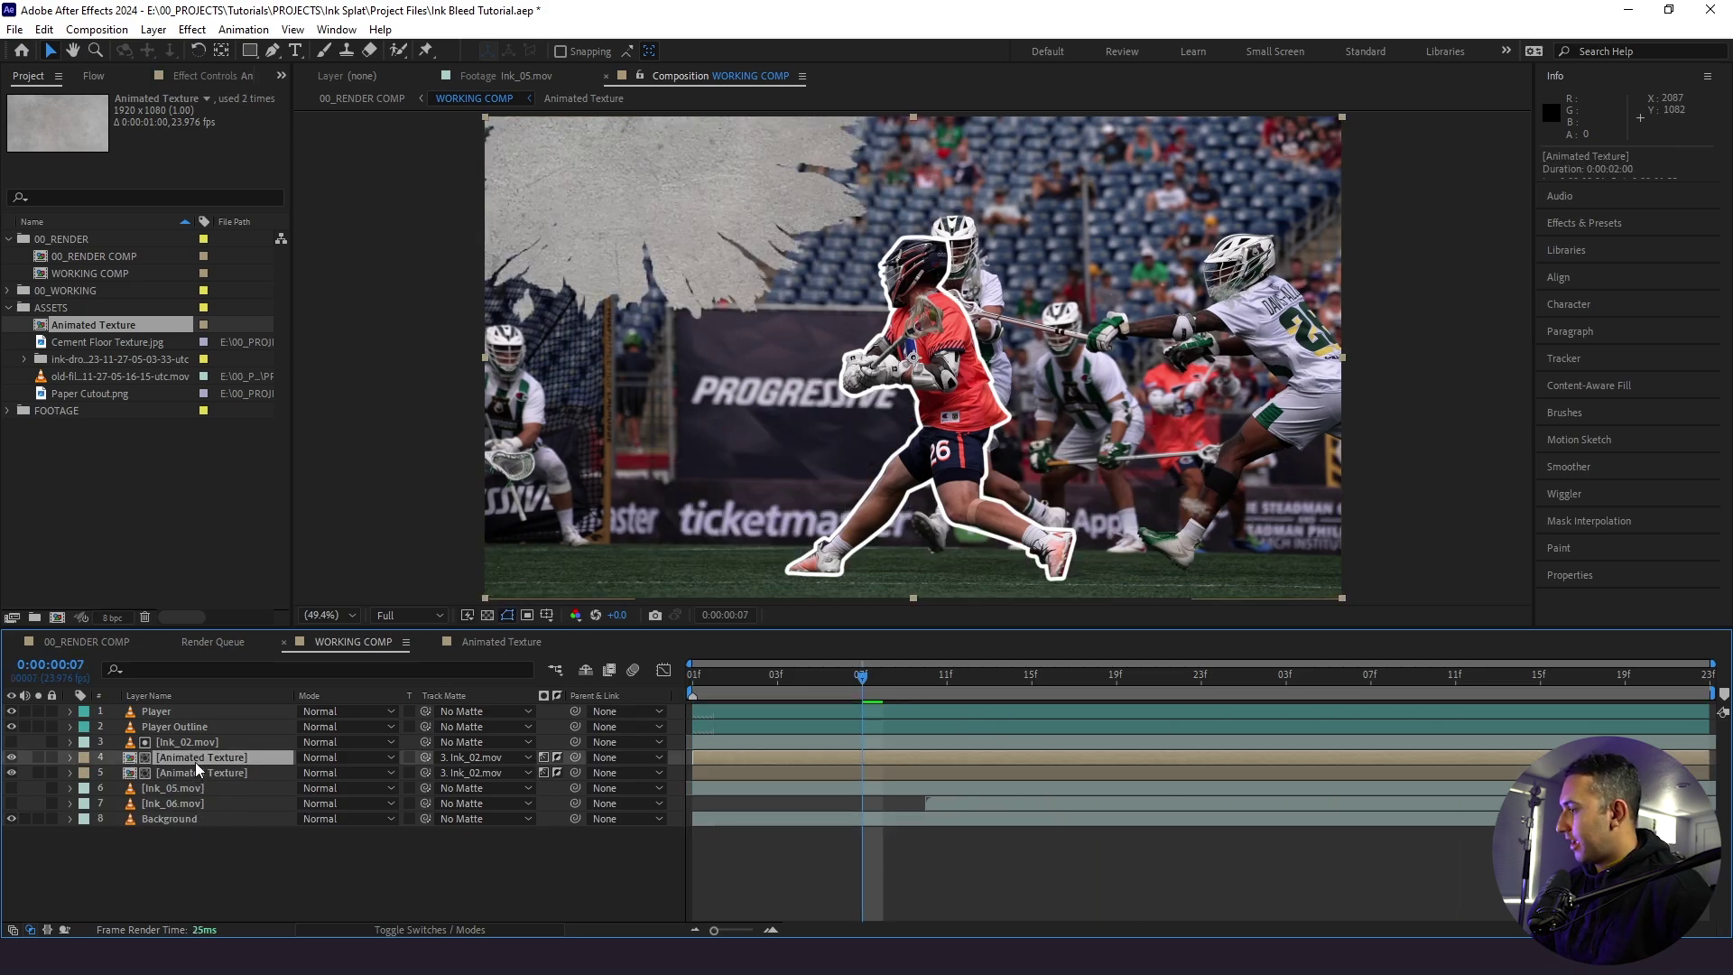
{"action": "left_click_drag", "start_coordinate": [195, 761], "coordinate": [190, 789]}
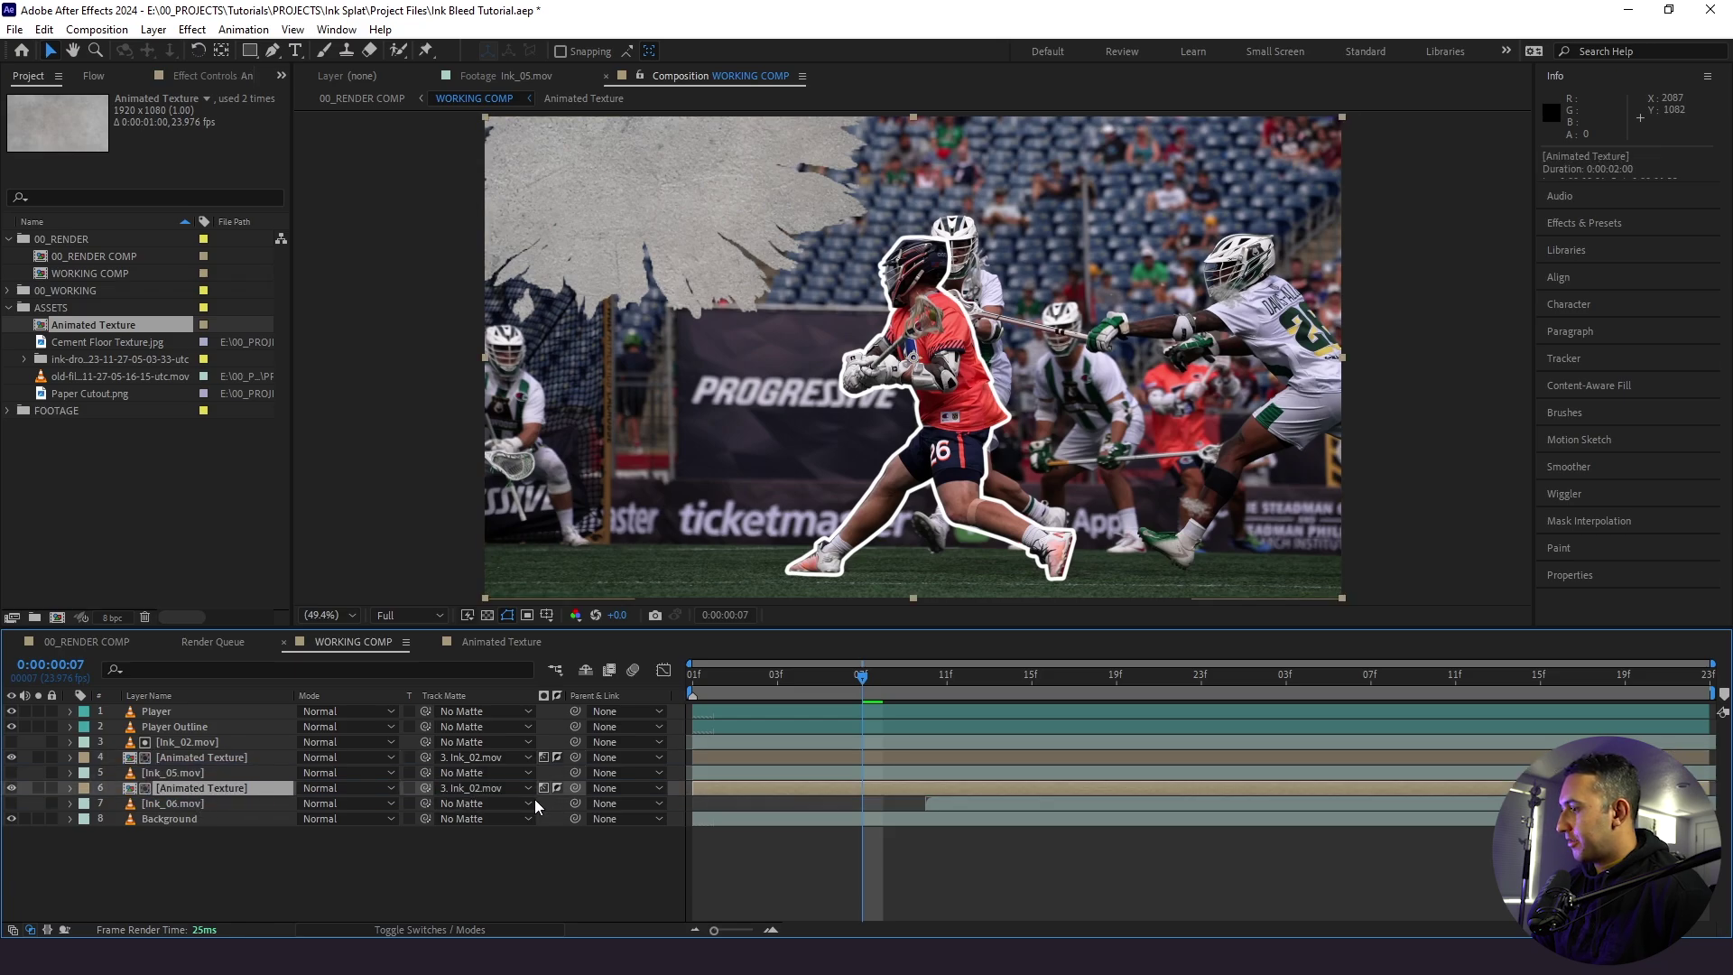
{"action": "left_click_drag", "start_coordinate": [424, 789], "coordinate": [132, 771]}
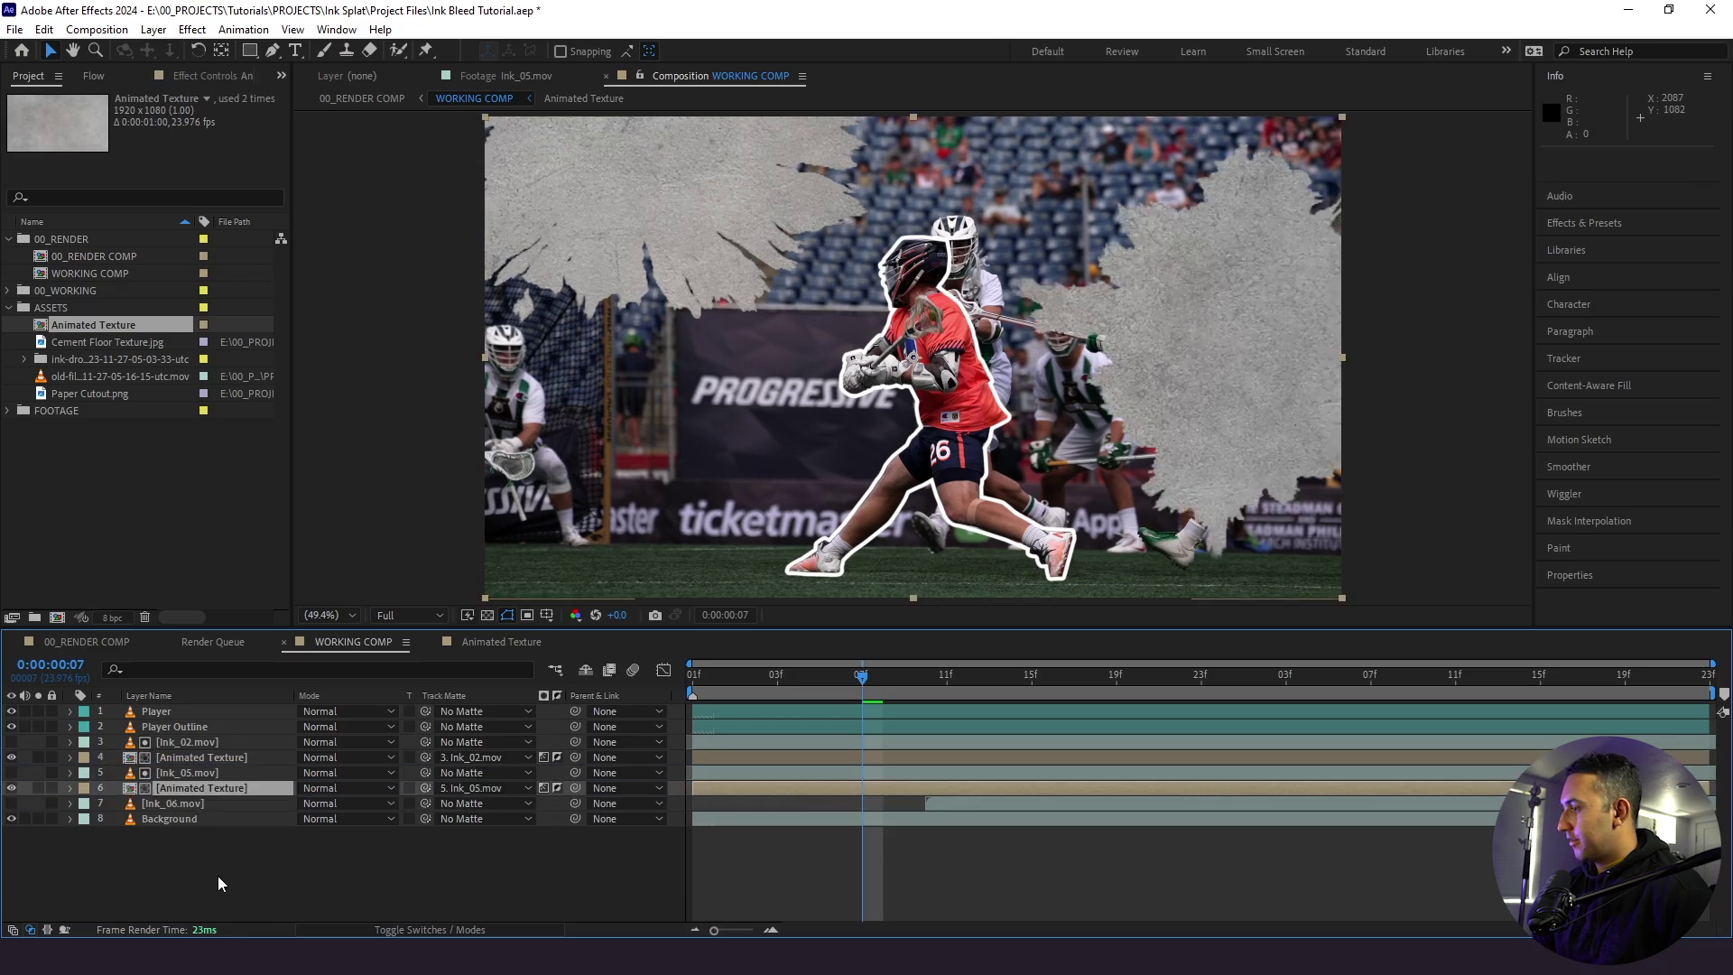
{"action": "left_click", "coordinate": [273, 870]}
{"action": "key", "text": "space"}
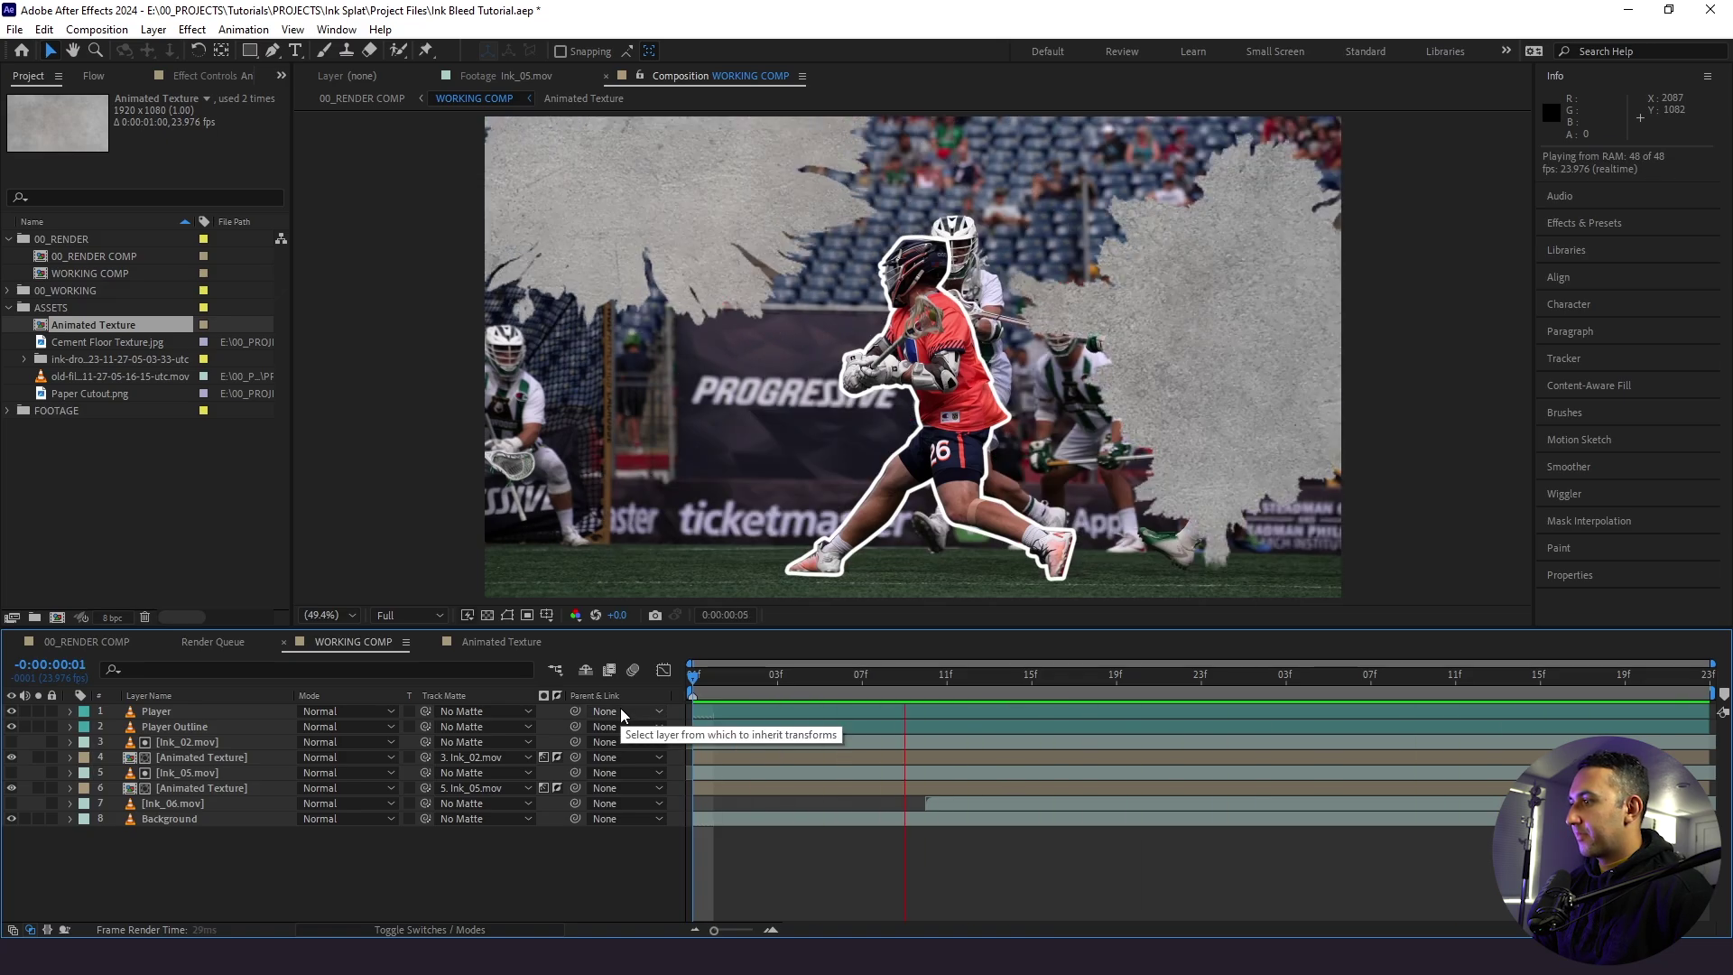
{"action": "left_click", "coordinate": [179, 787]}
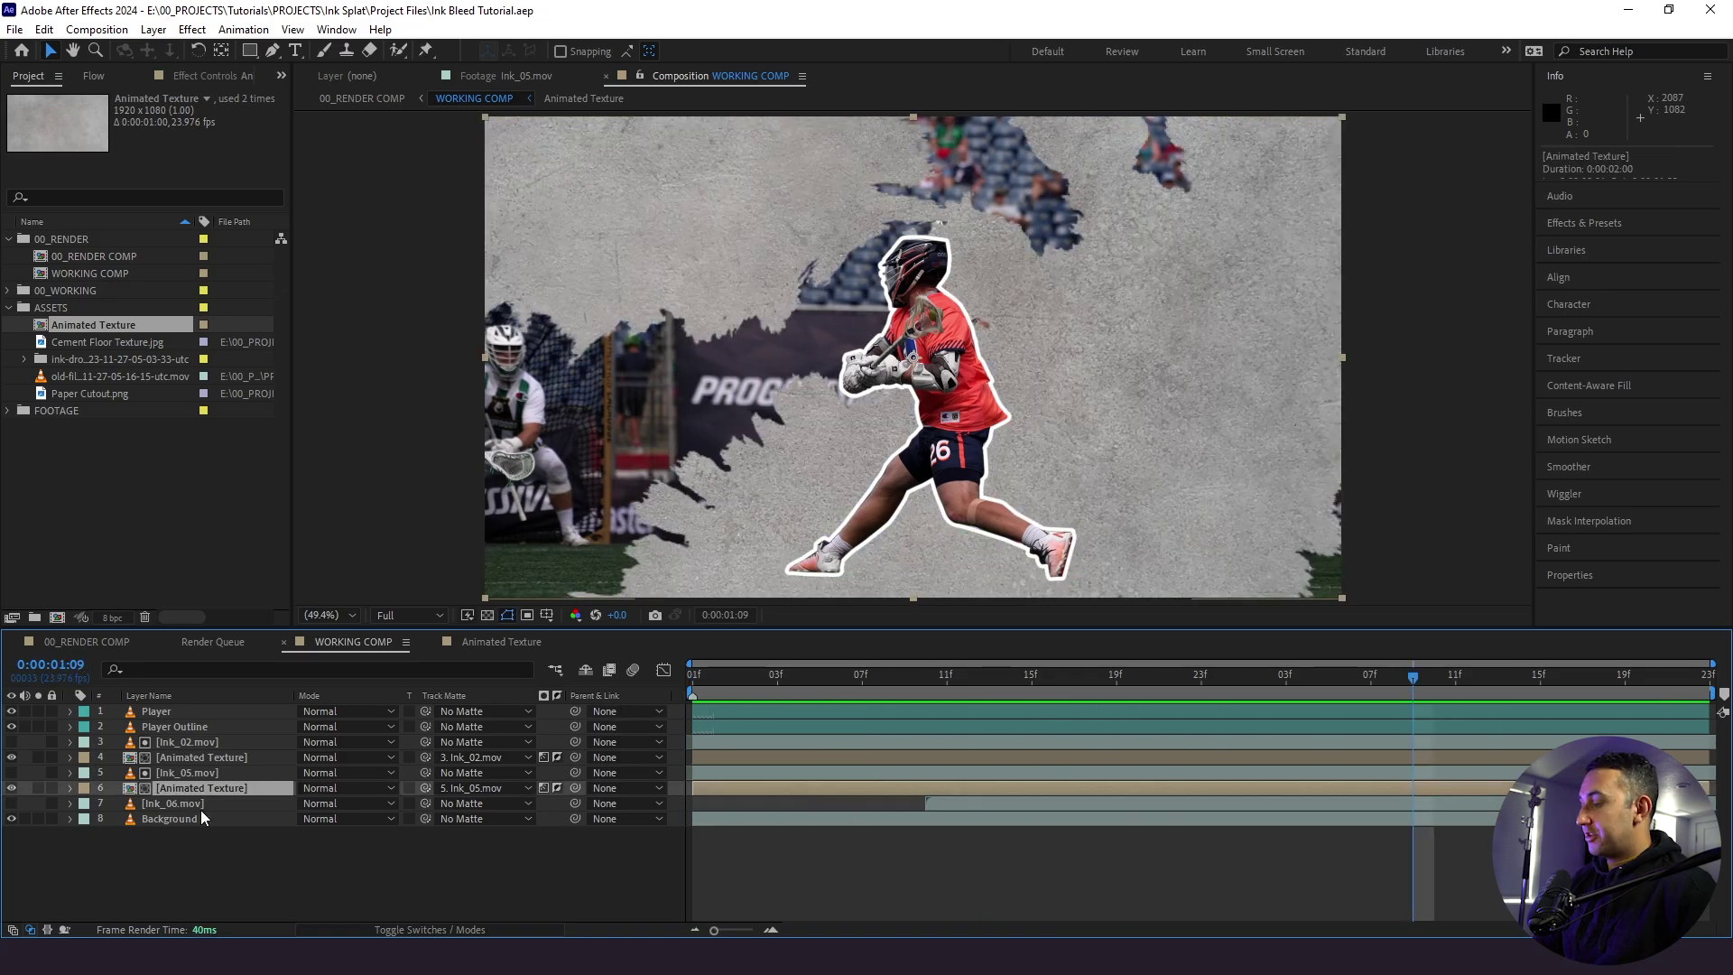
- Duplicate the texture again, matte it with Ink_06.mov, delay it to start near 11f, and preview
{"action": "key", "text": "ctrl+d"}
{"action": "left_click_drag", "start_coordinate": [191, 794], "coordinate": [197, 819]}
{"action": "left_click_drag", "start_coordinate": [425, 819], "coordinate": [158, 811]}
{"action": "left_click", "coordinate": [686, 686]}
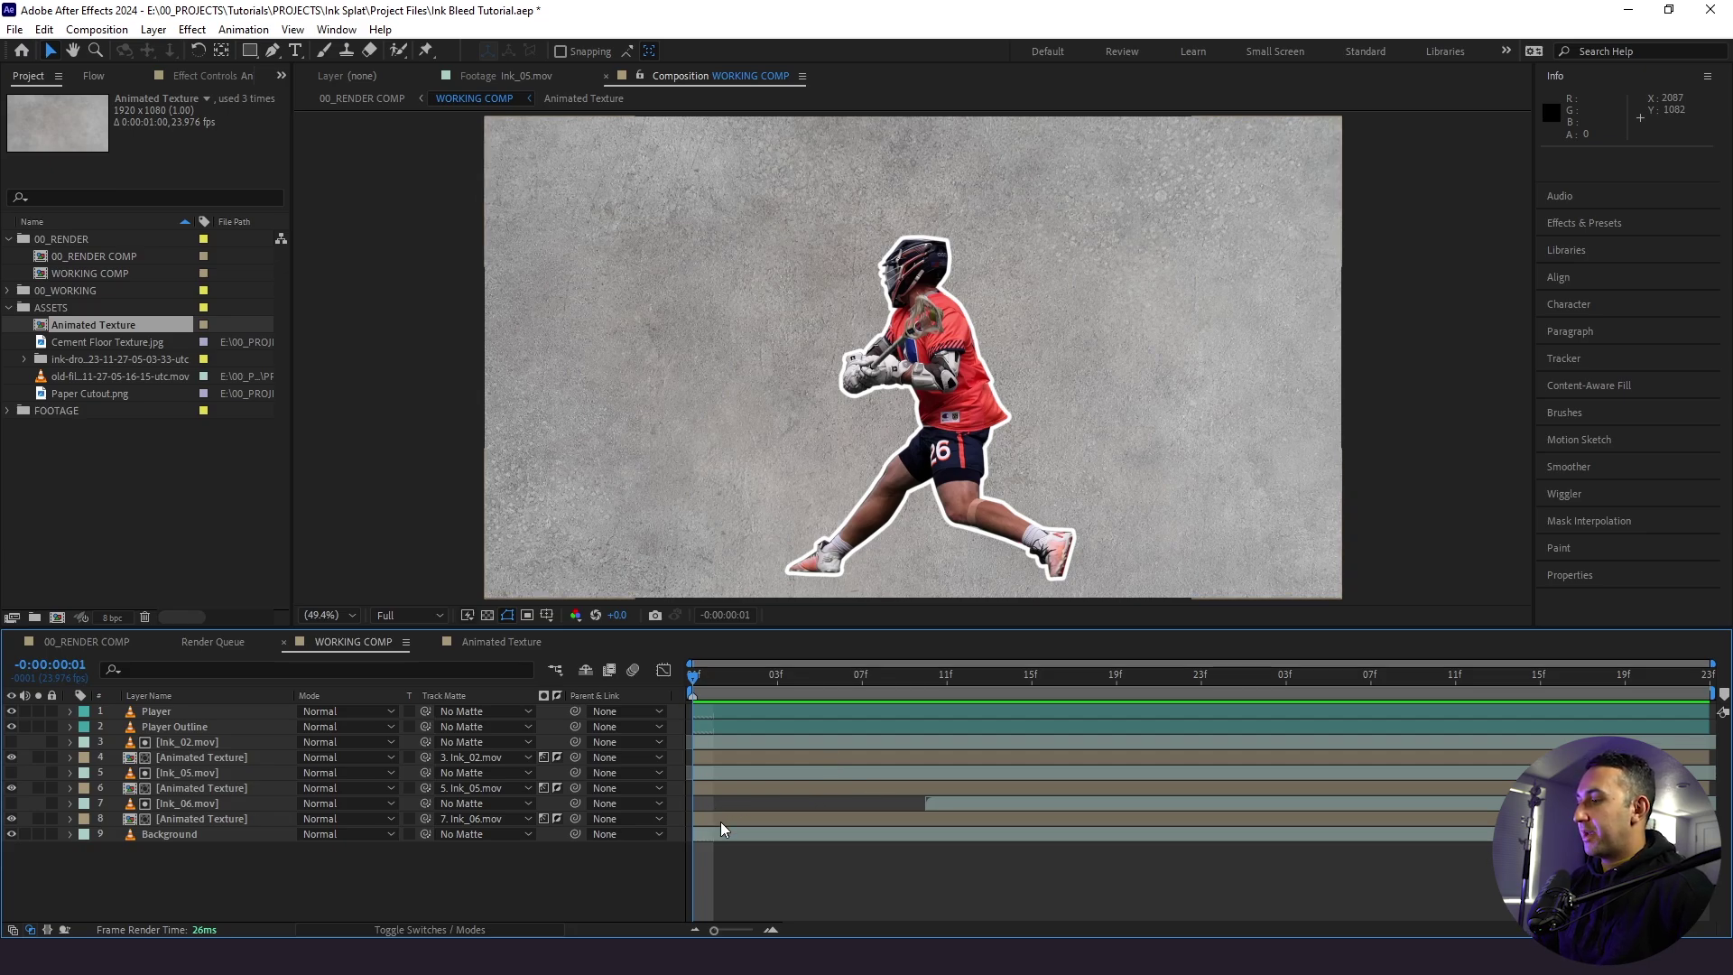
{"action": "left_click_drag", "start_coordinate": [706, 822], "coordinate": [930, 811]}
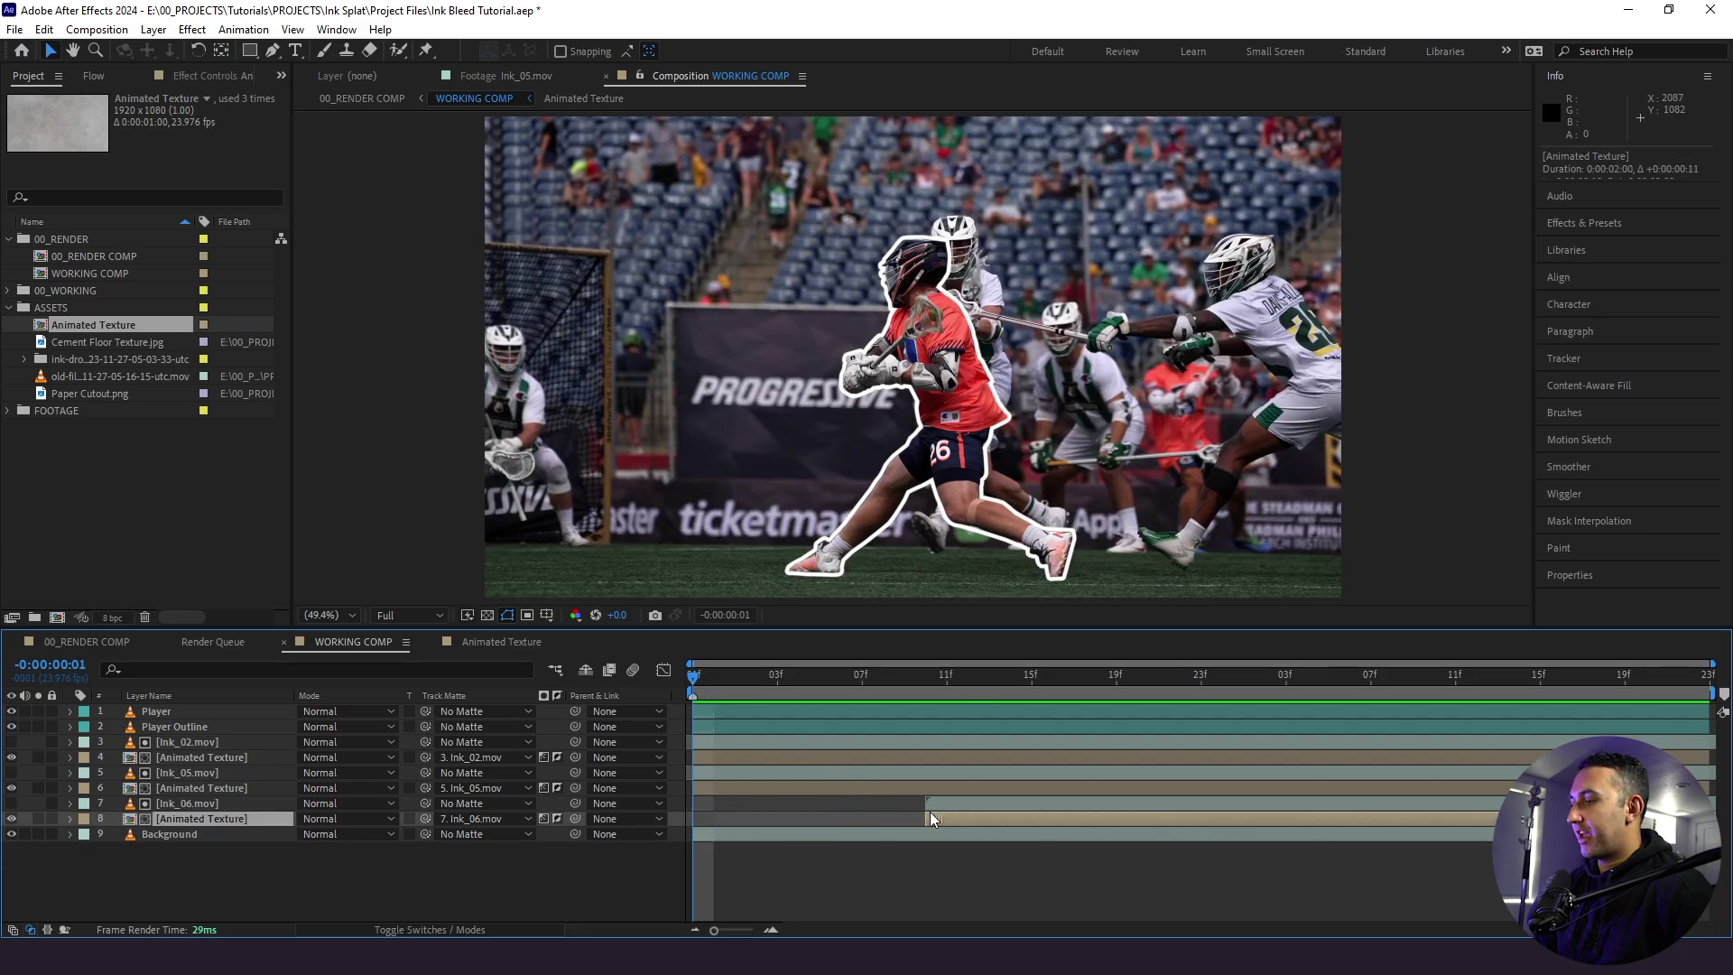
{"action": "left_click", "coordinate": [914, 874]}
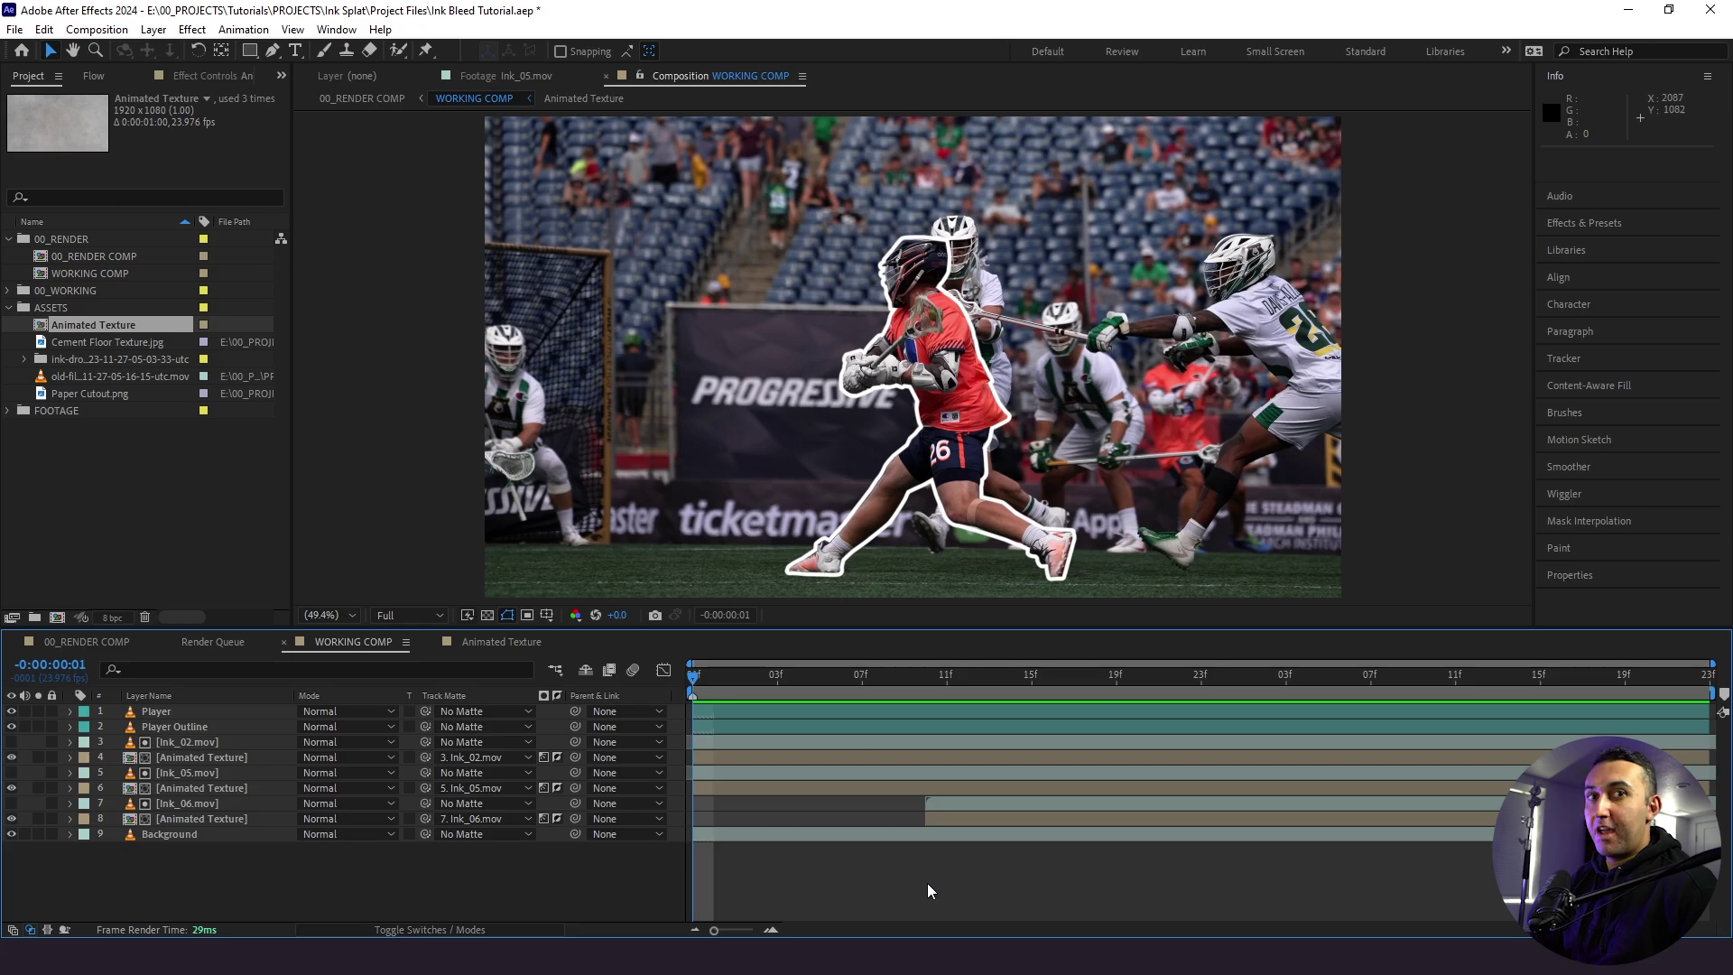
{"action": "key", "text": "space"}
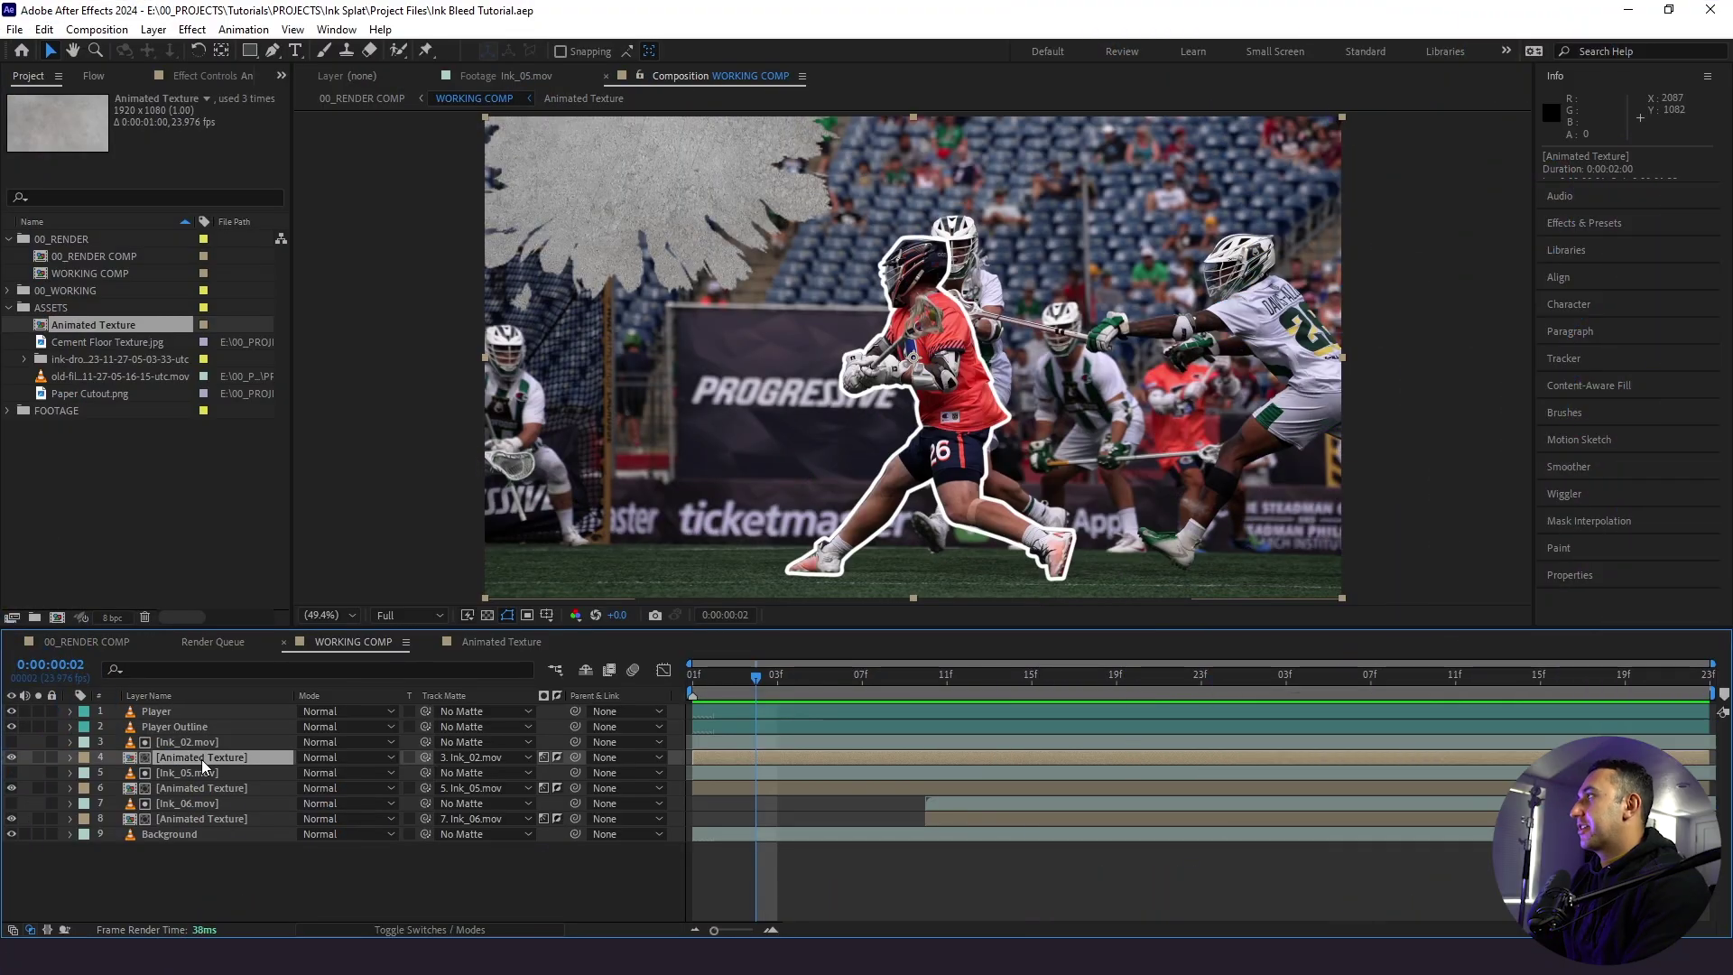
- Colorize the Ink_02 texture copy with Hue/Saturation at hue 209°, lightness -77, then preview
{"action": "key", "text": "ctrl+space"}
{"action": "type", "text": "hue"}
{"action": "left_click", "coordinate": [202, 760]}
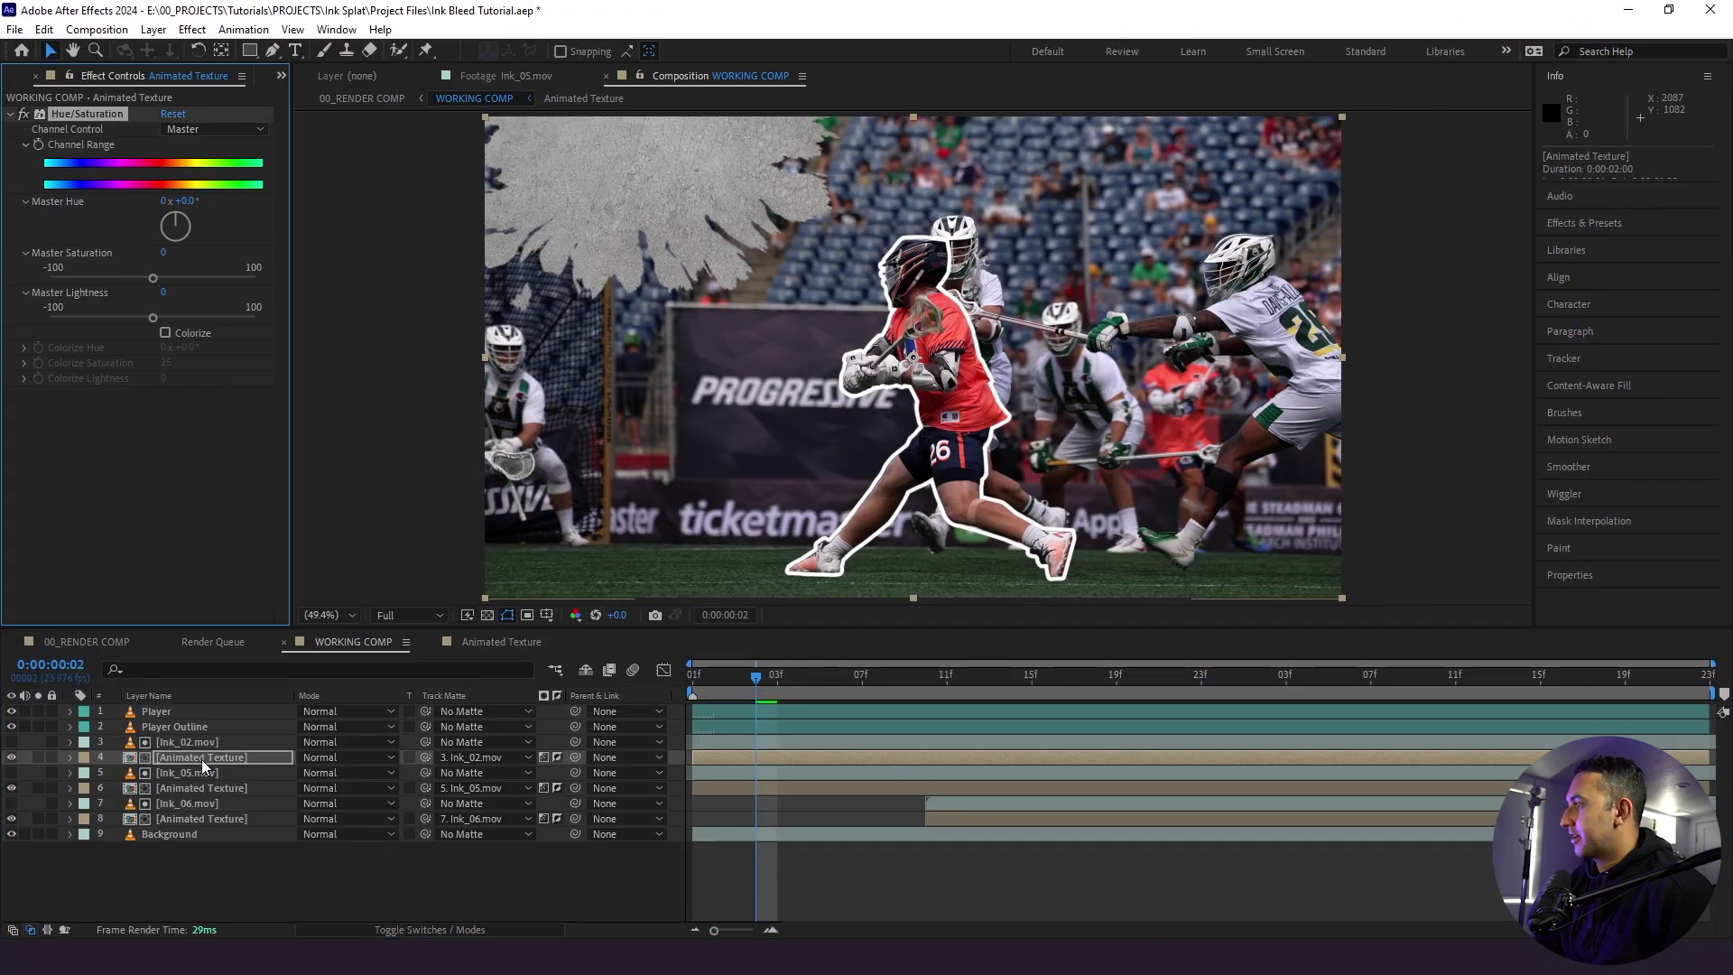
{"action": "left_click", "coordinate": [165, 333]}
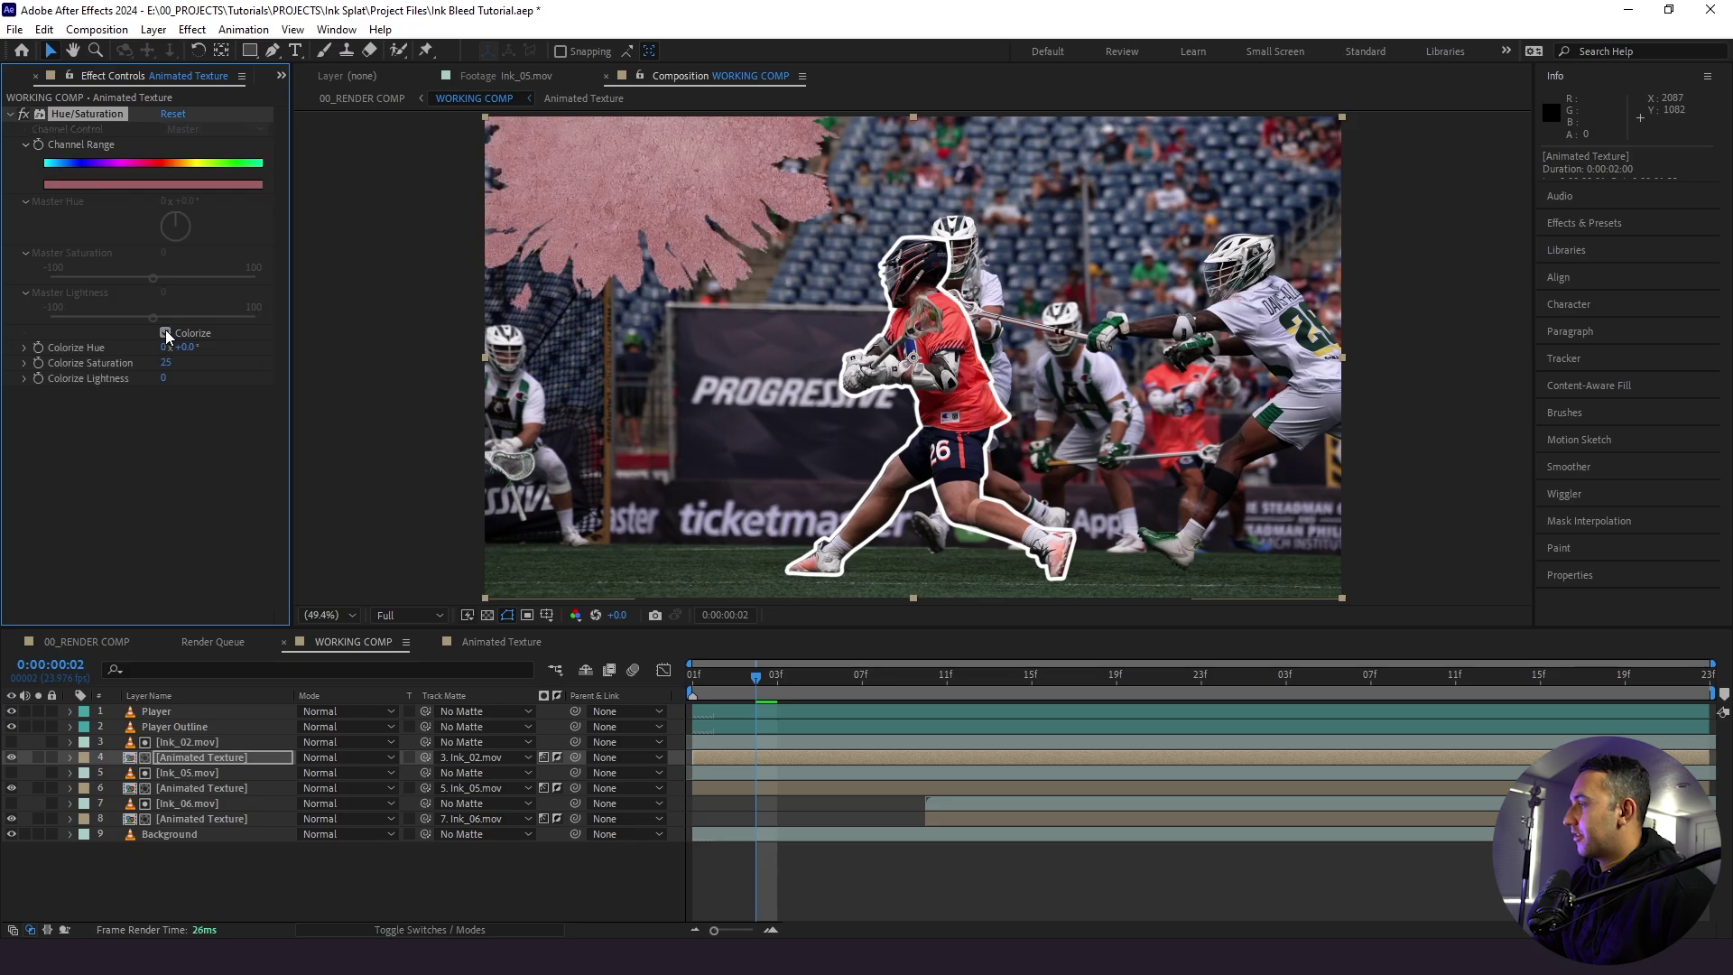
{"action": "left_click", "coordinate": [186, 348]}
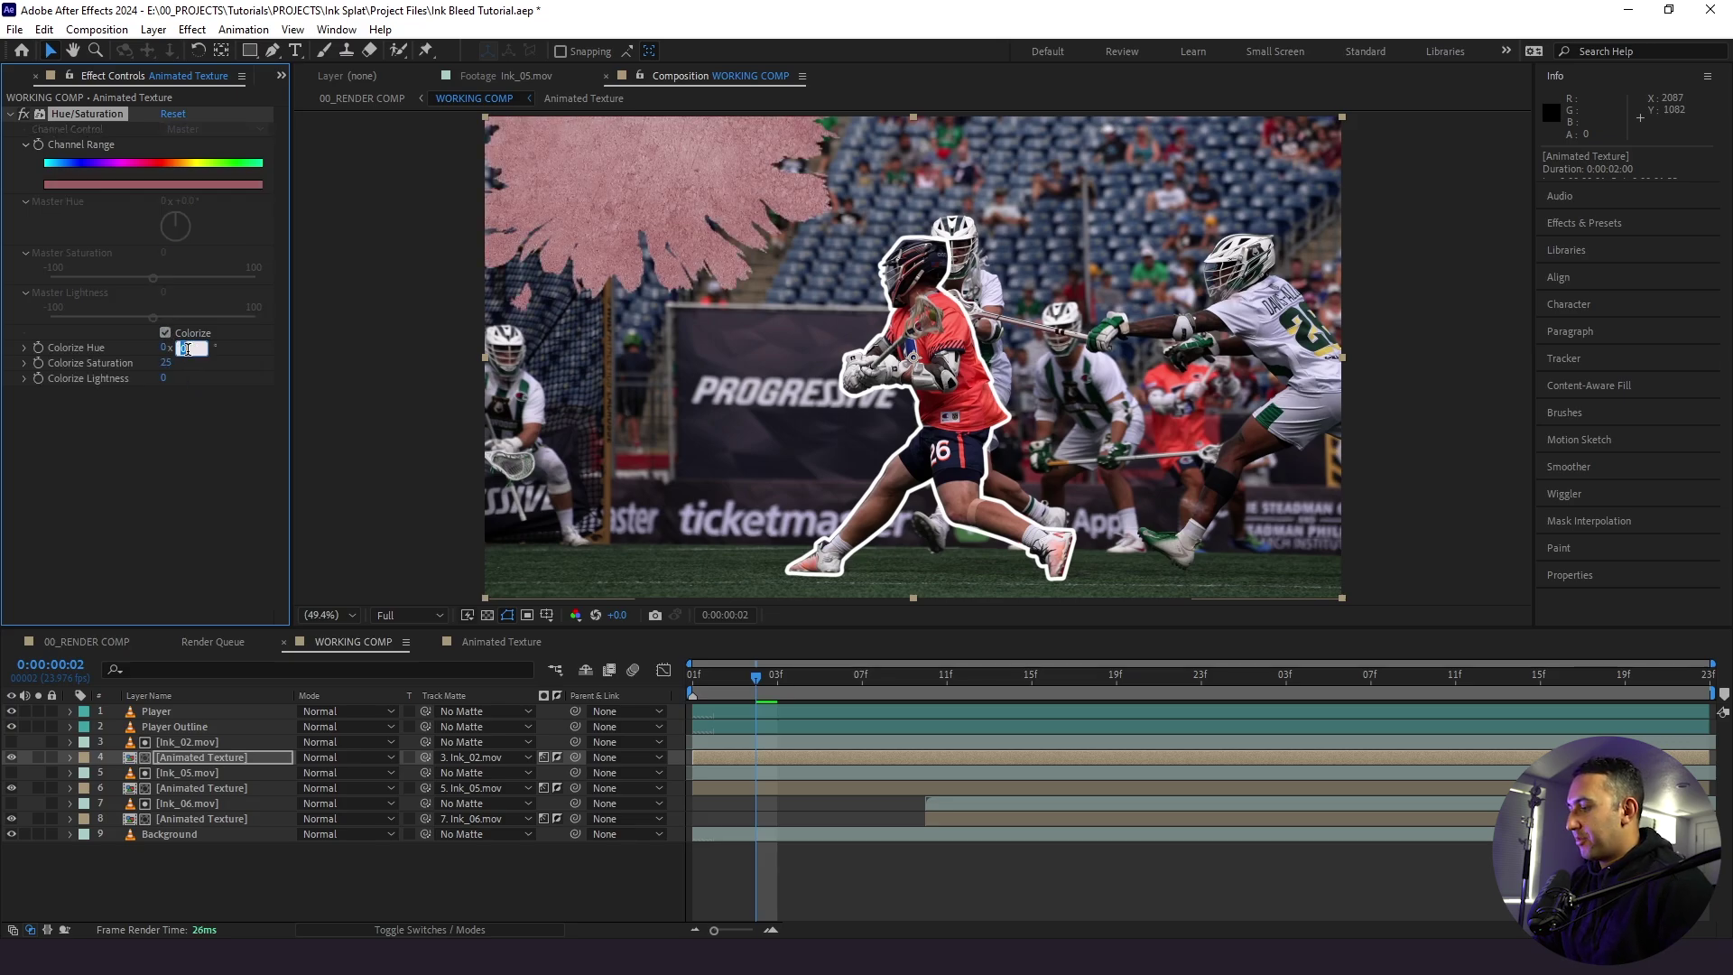
{"action": "key", "text": "Return"}
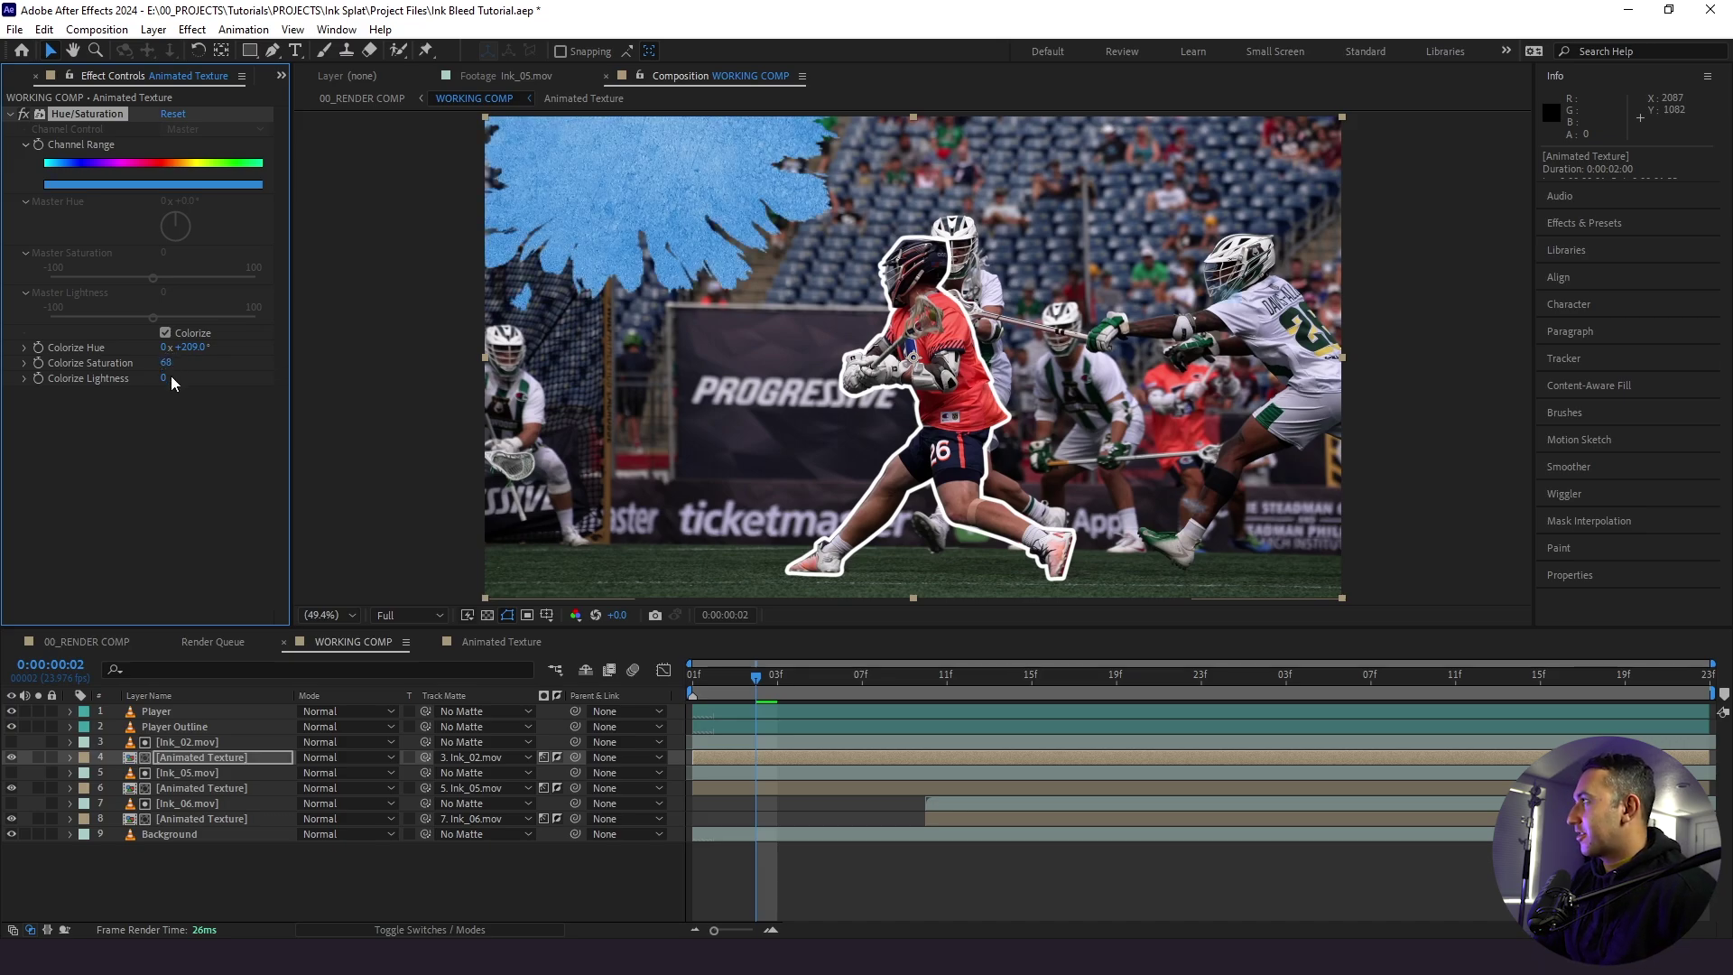
{"action": "left_click", "coordinate": [165, 380]}
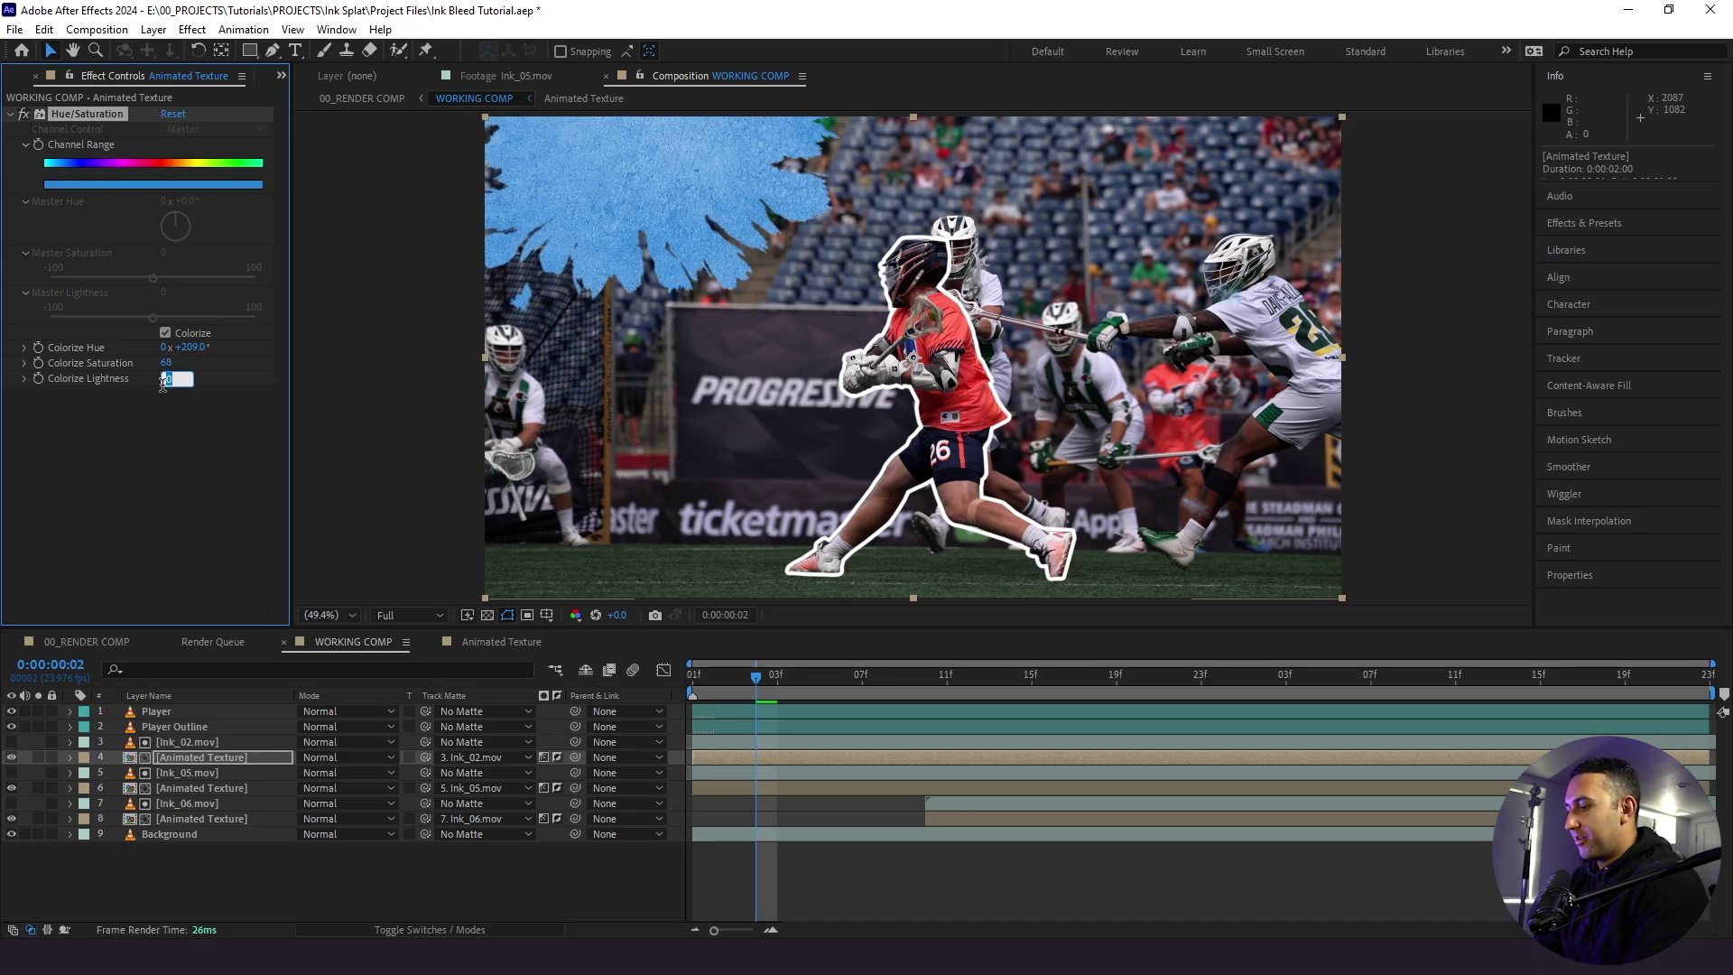
{"action": "type", "text": "-77"}
{"action": "key", "text": "Return"}
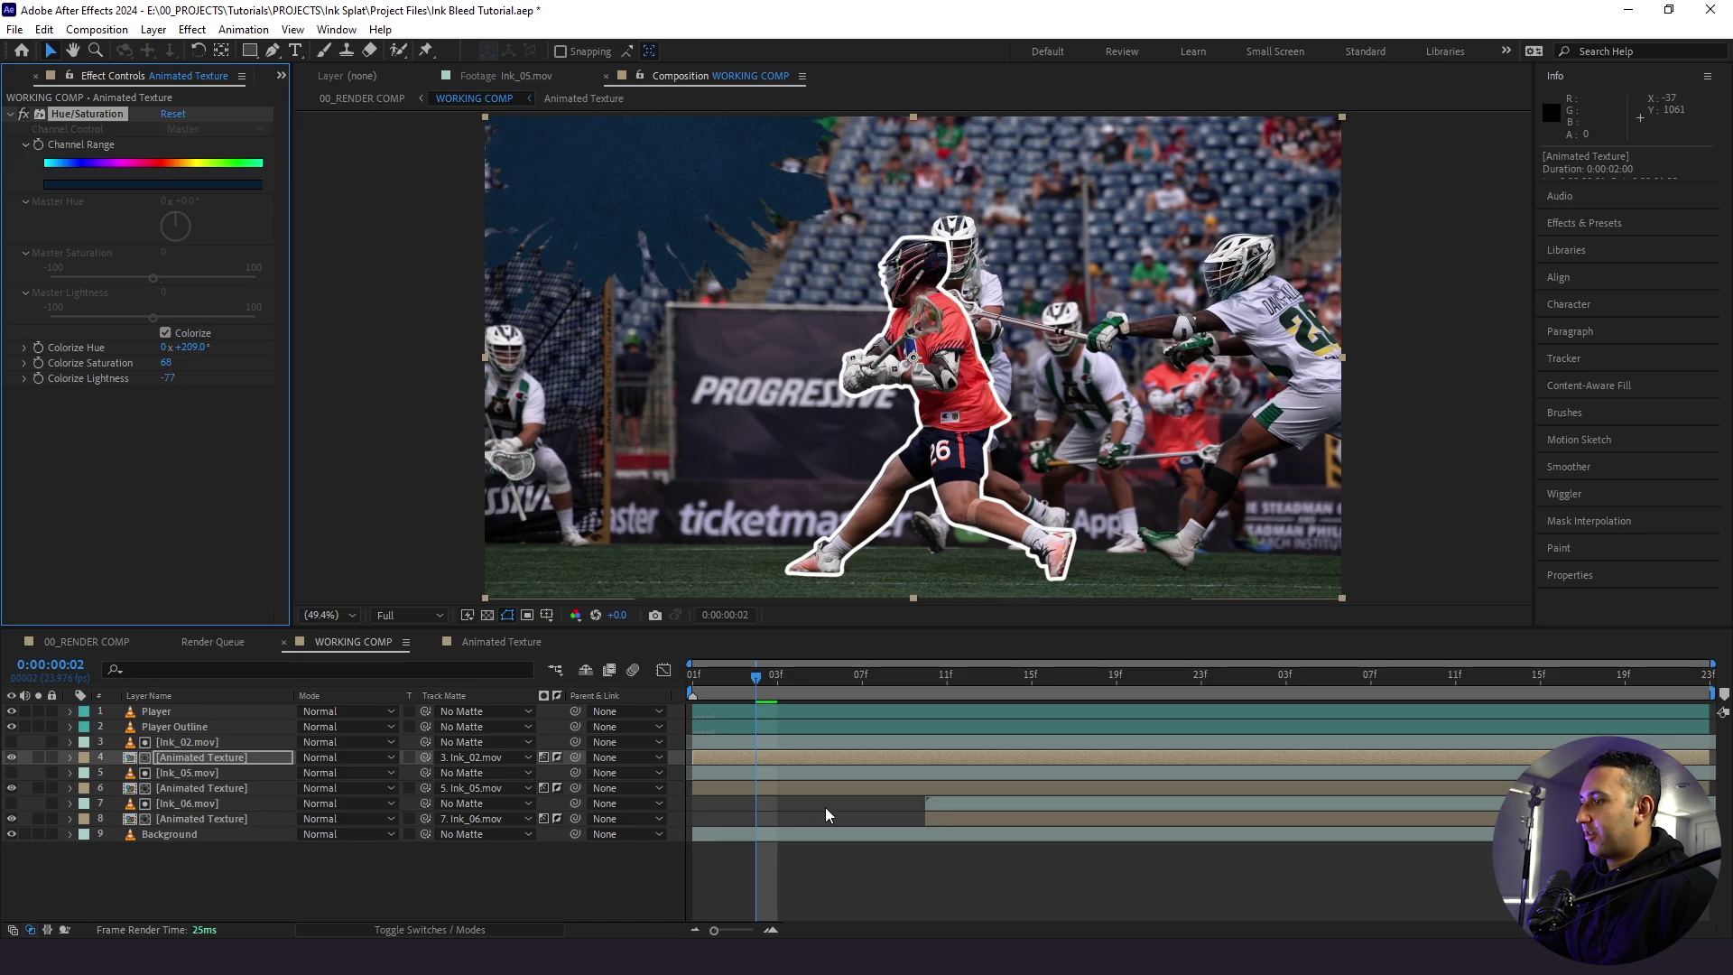
{"action": "left_click", "coordinate": [931, 875]}
{"action": "key", "text": "space"}
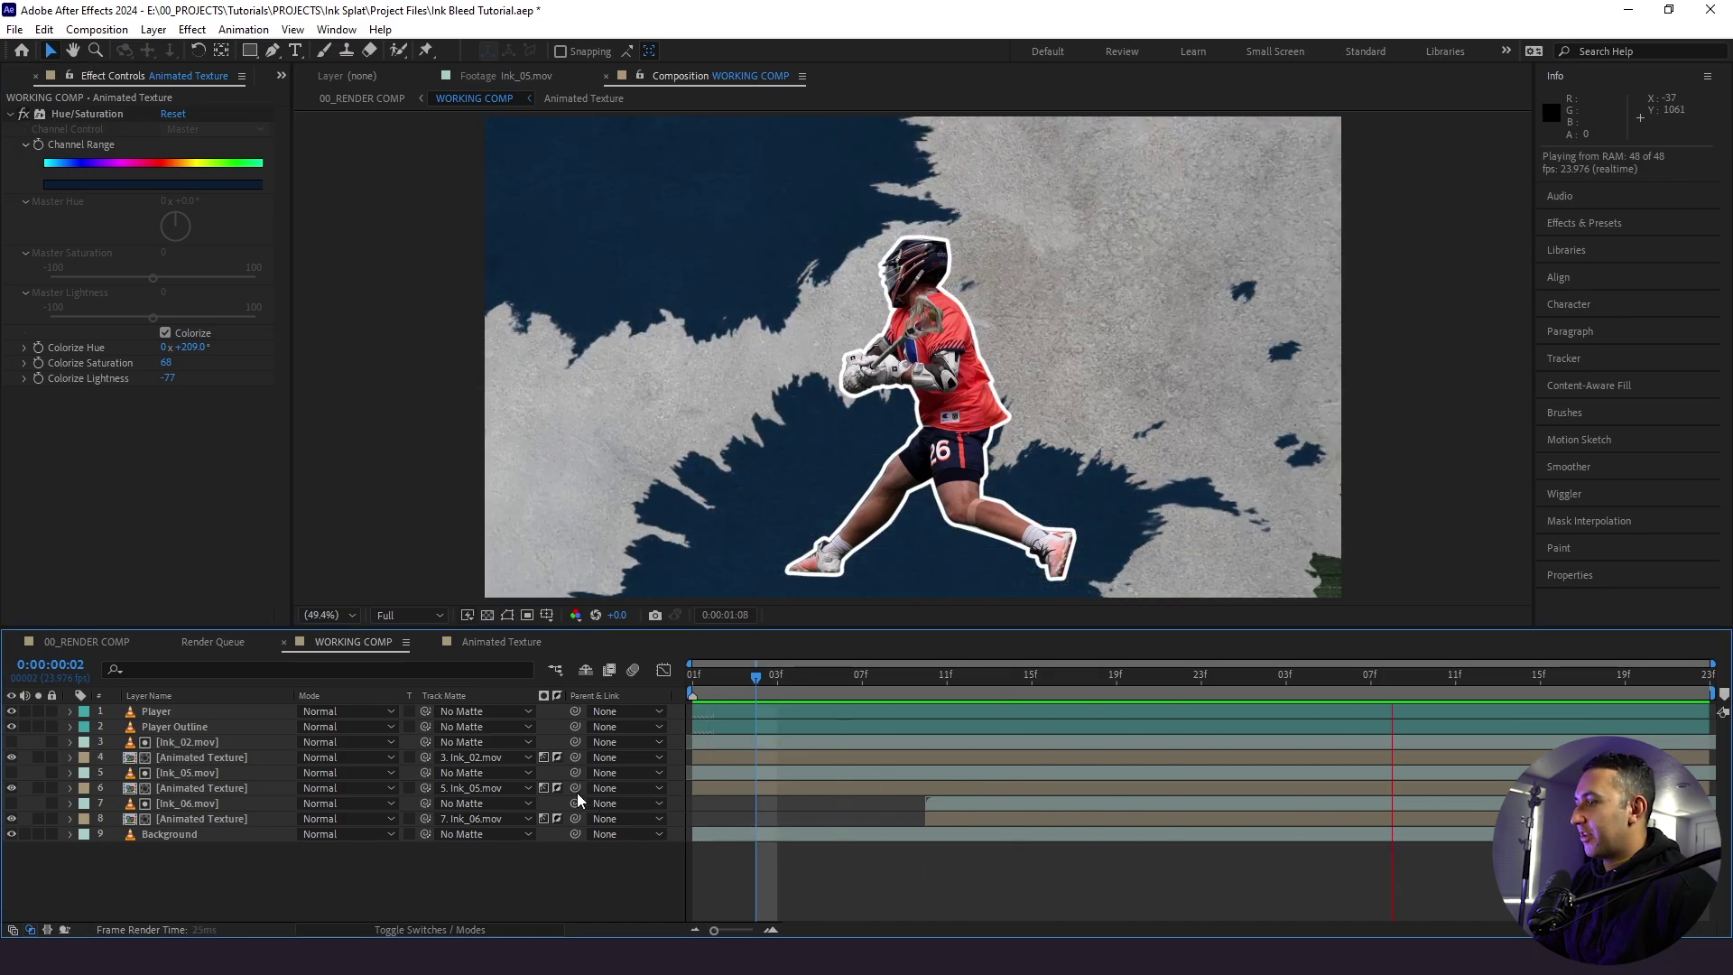
{"action": "left_click", "coordinate": [200, 787]}
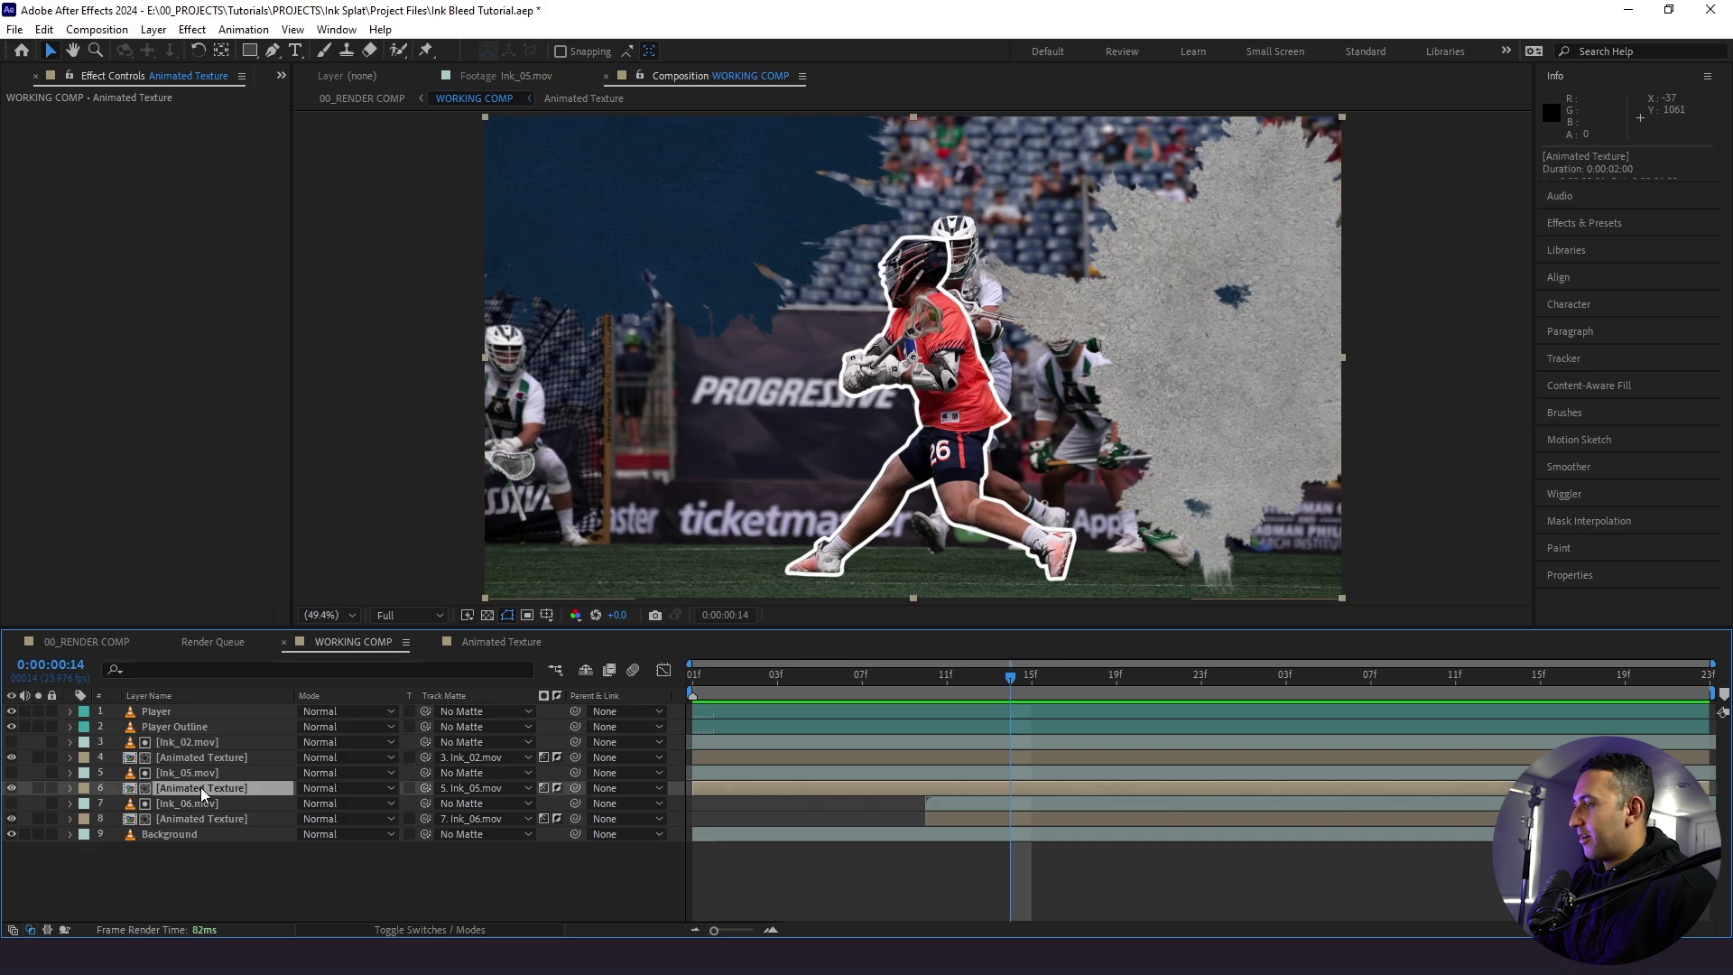
- Add Hue/Saturation to the Ink_05 texture copy, colorizing at hue 209°, saturation 79, lightness -50, and preview
{"action": "key", "text": "ctrl+space"}
{"action": "type", "text": "hue"}
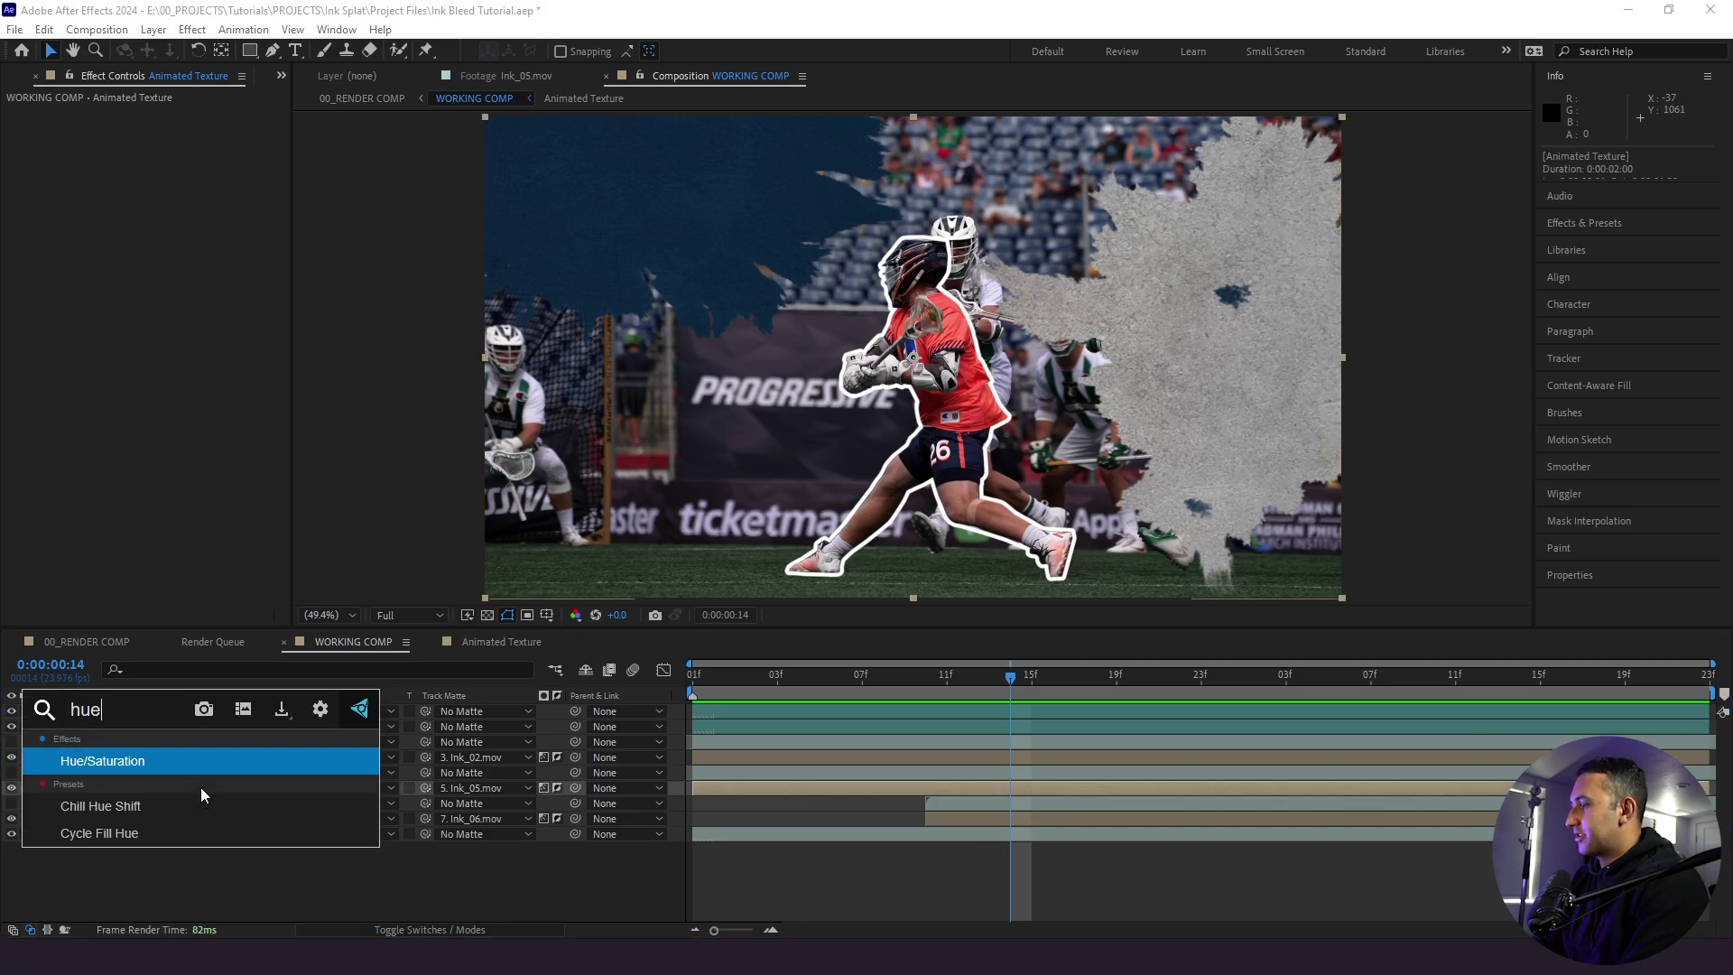
{"action": "key", "text": "Return"}
{"action": "left_click", "coordinate": [165, 333]}
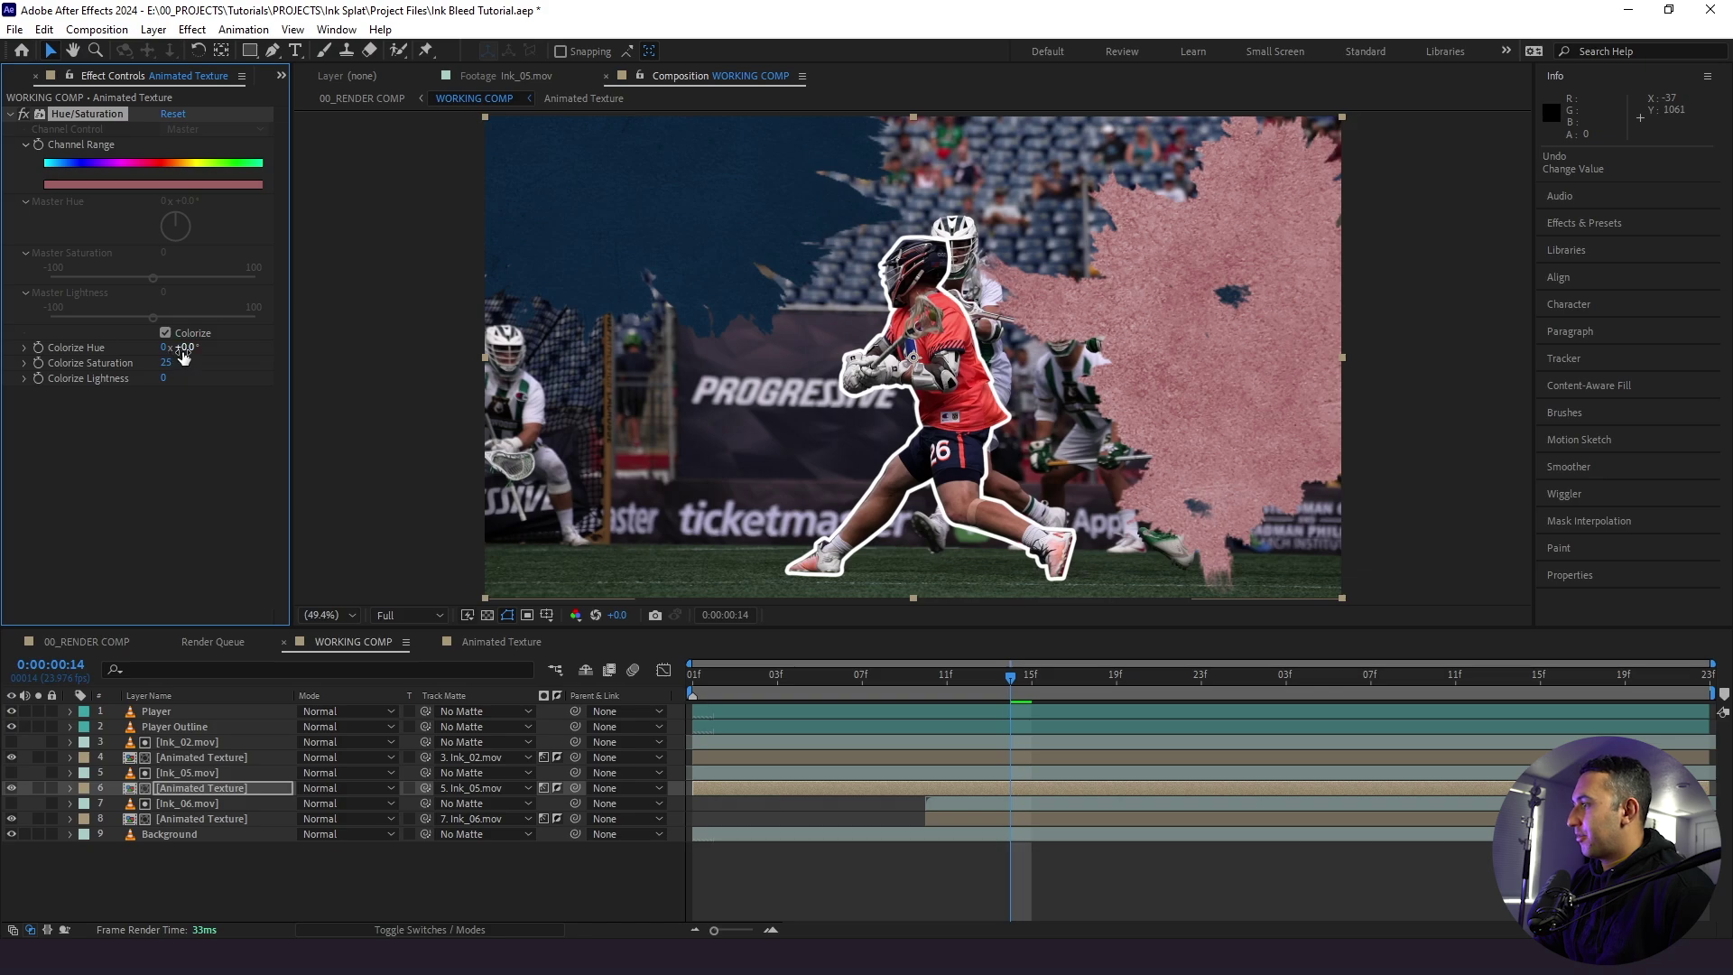
{"action": "type", "text": "209"}
{"action": "key", "text": "Return"}
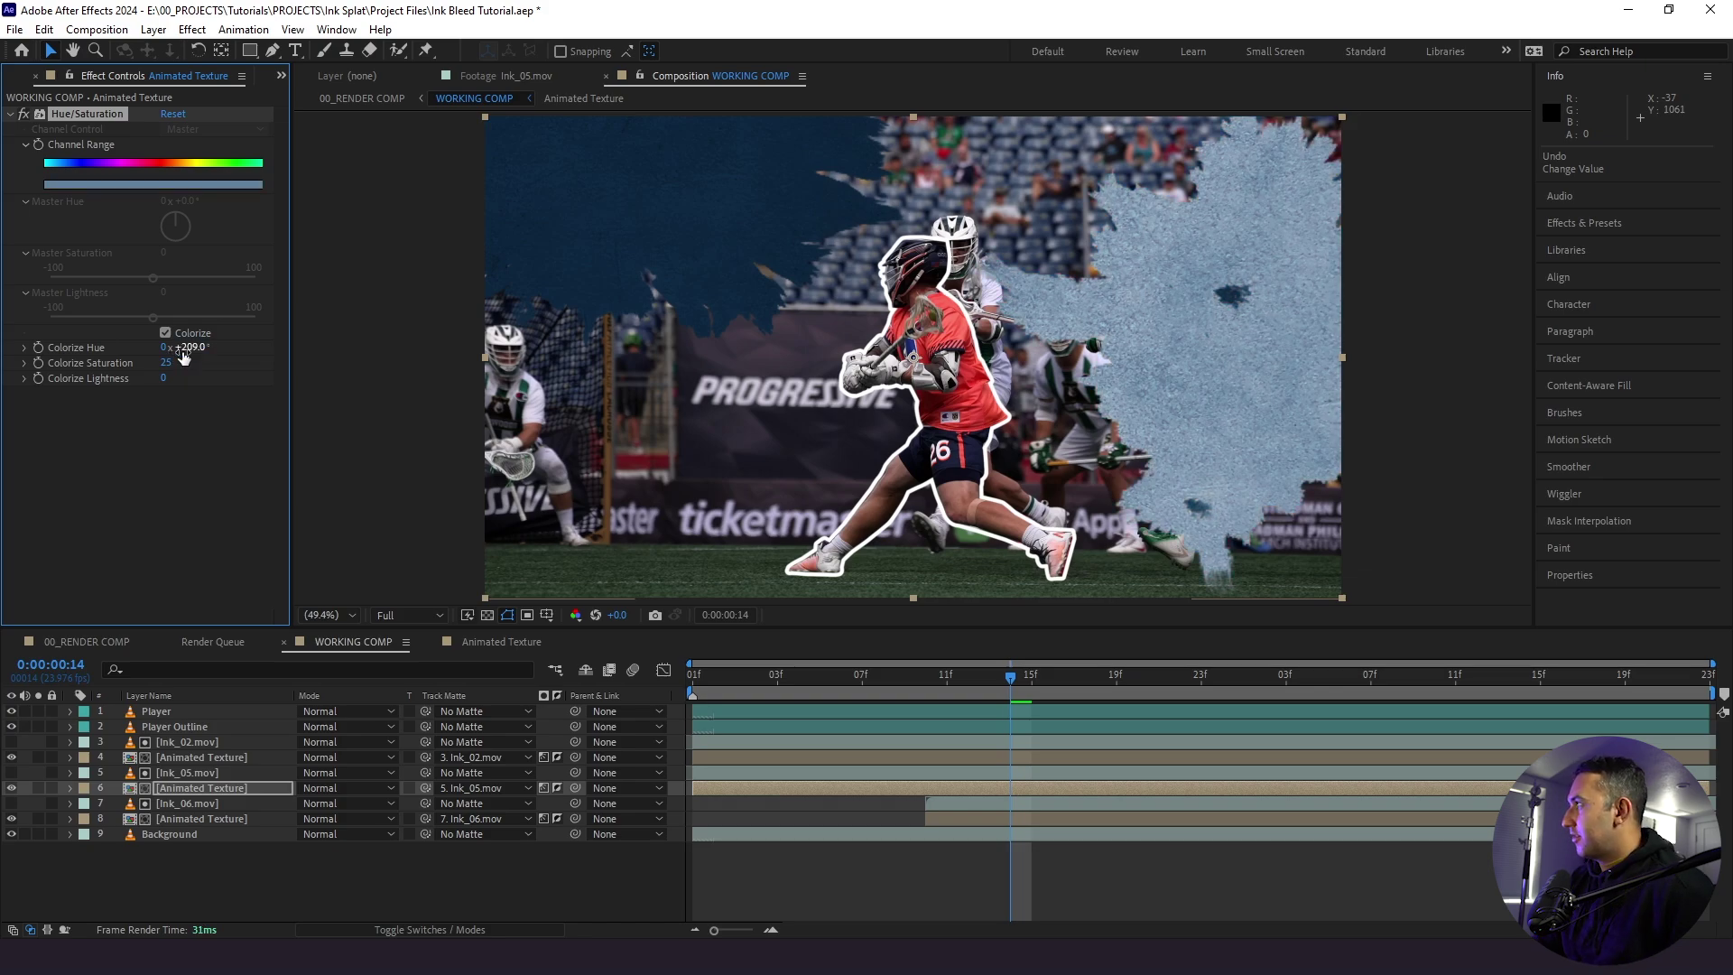
{"action": "left_click", "coordinate": [167, 363]}
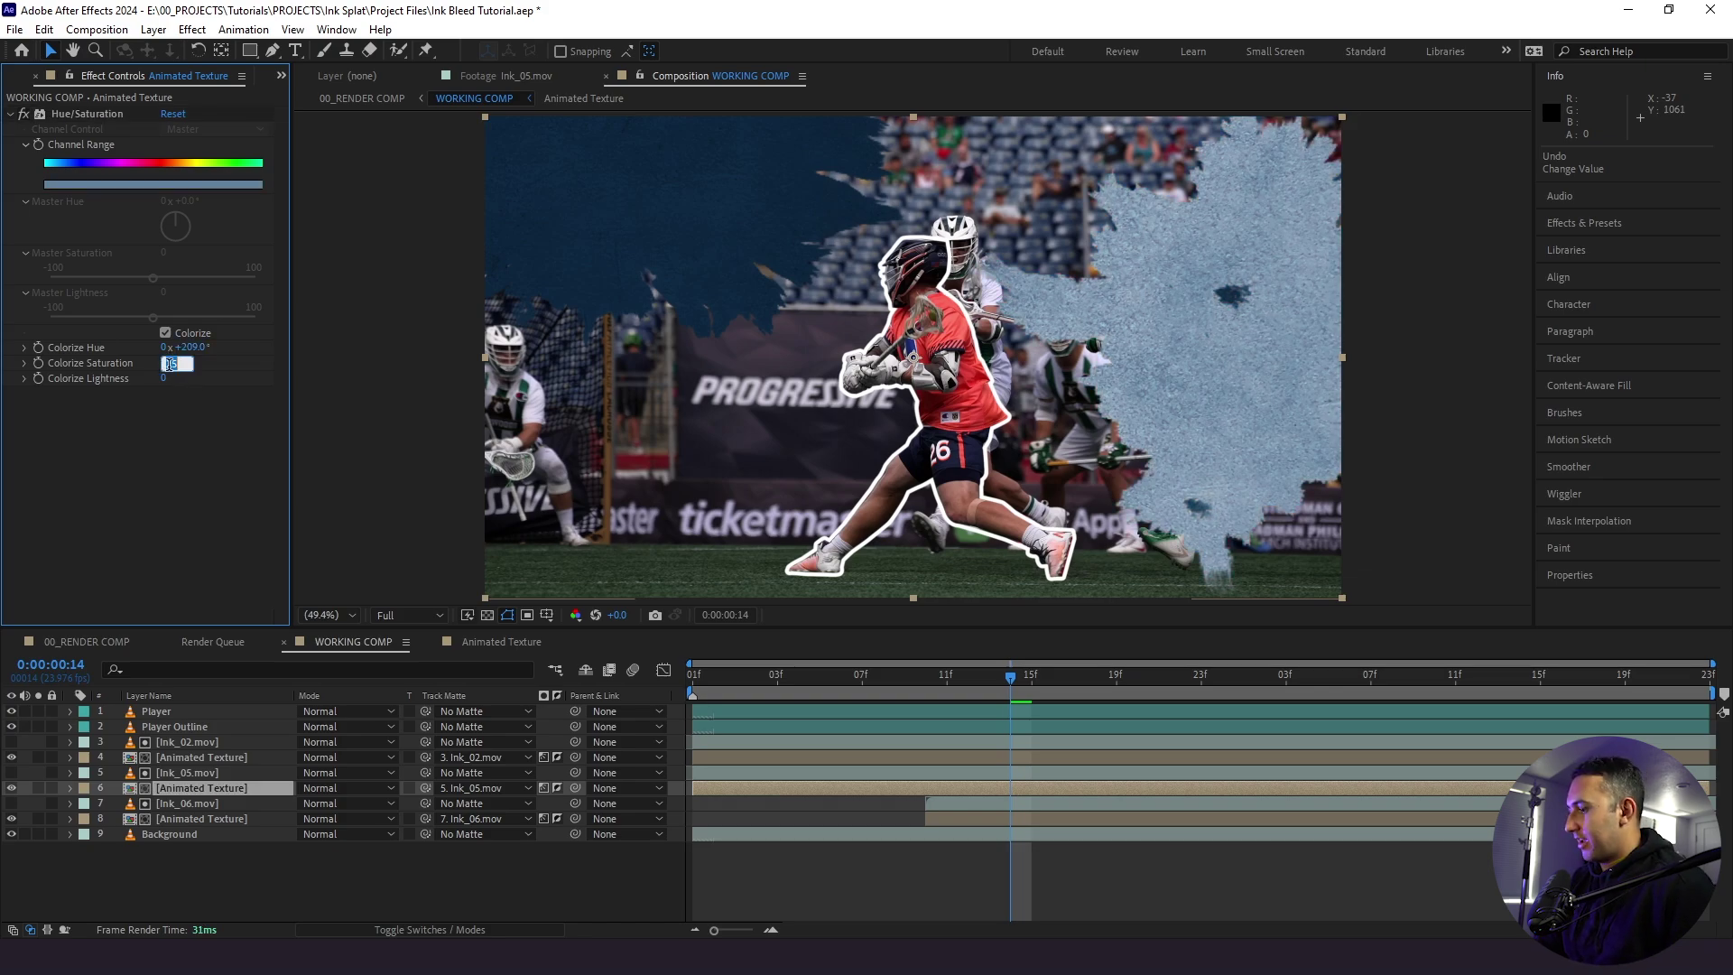
{"action": "key", "text": "Return"}
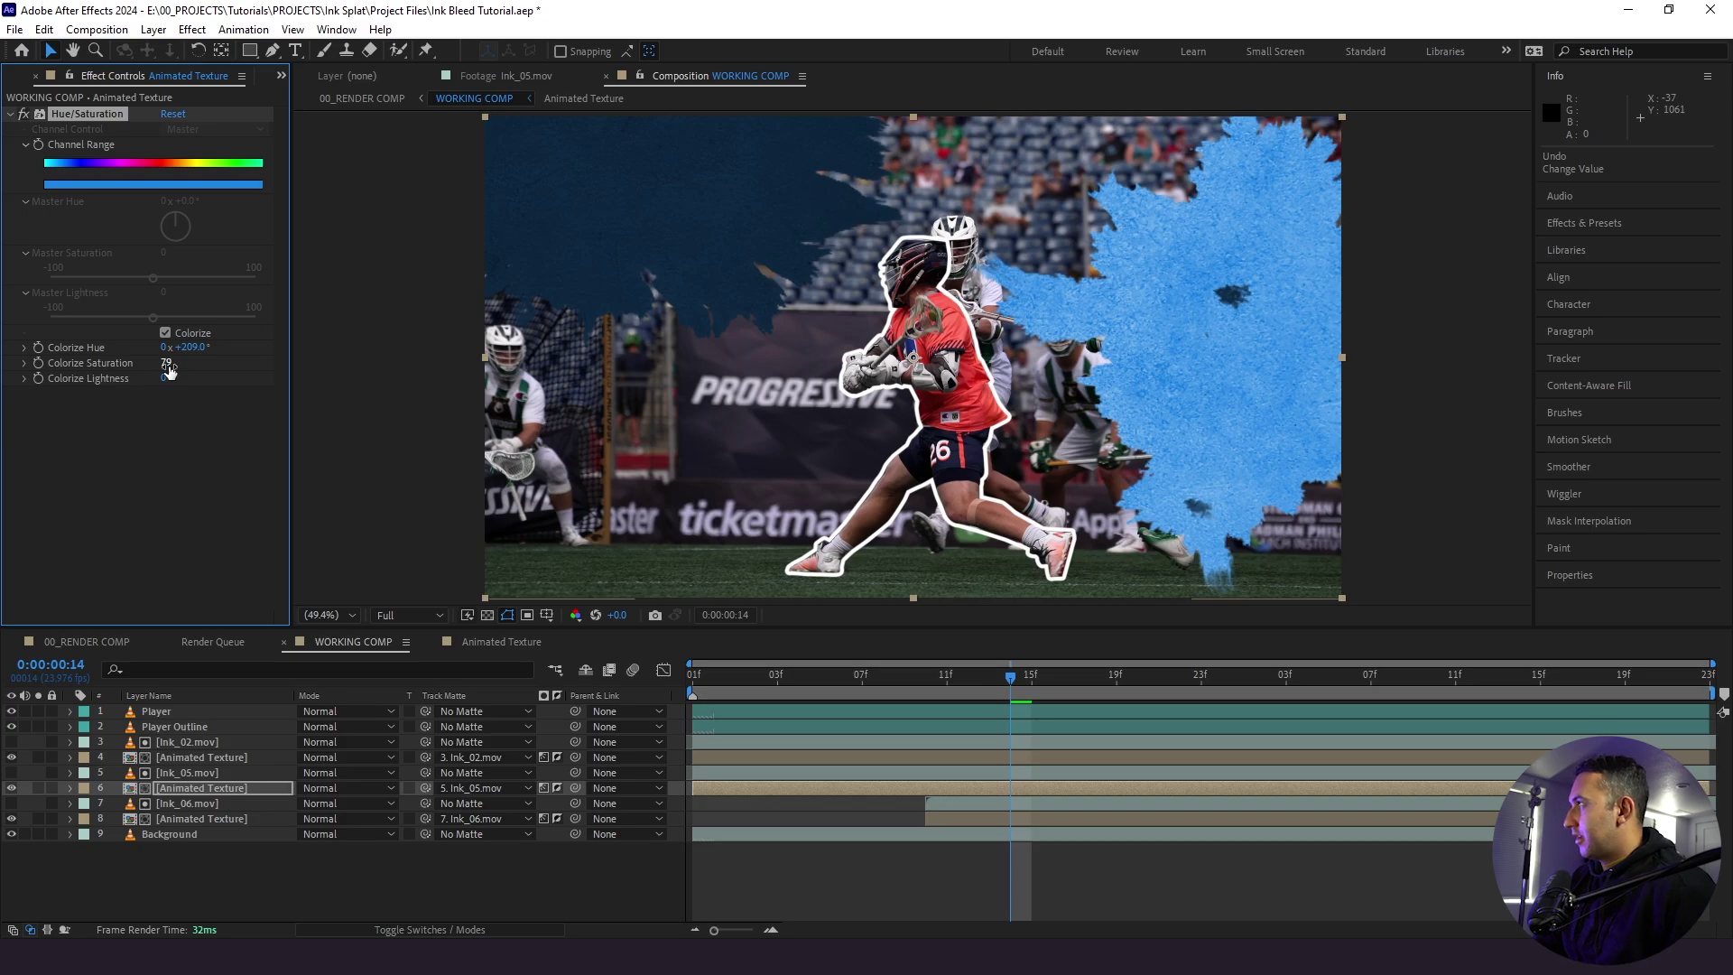
{"action": "type", "text": "-50"}
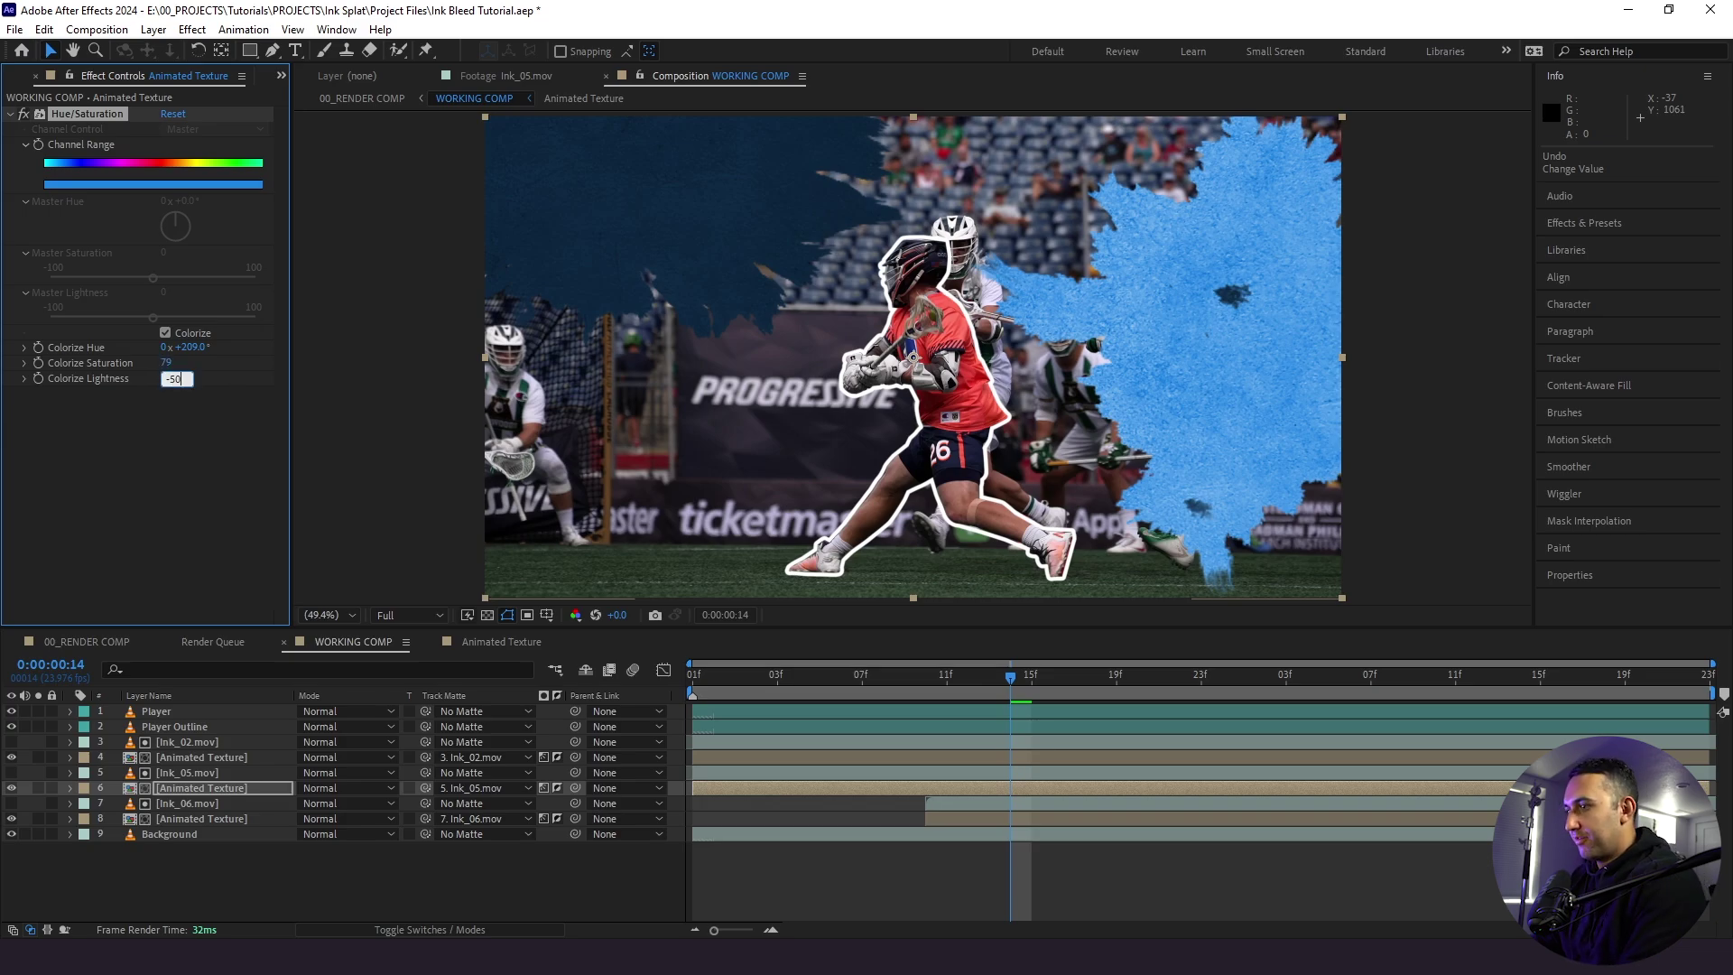
{"action": "key", "text": "Return"}
{"action": "left_click", "coordinate": [776, 844]}
{"action": "key", "text": "space"}
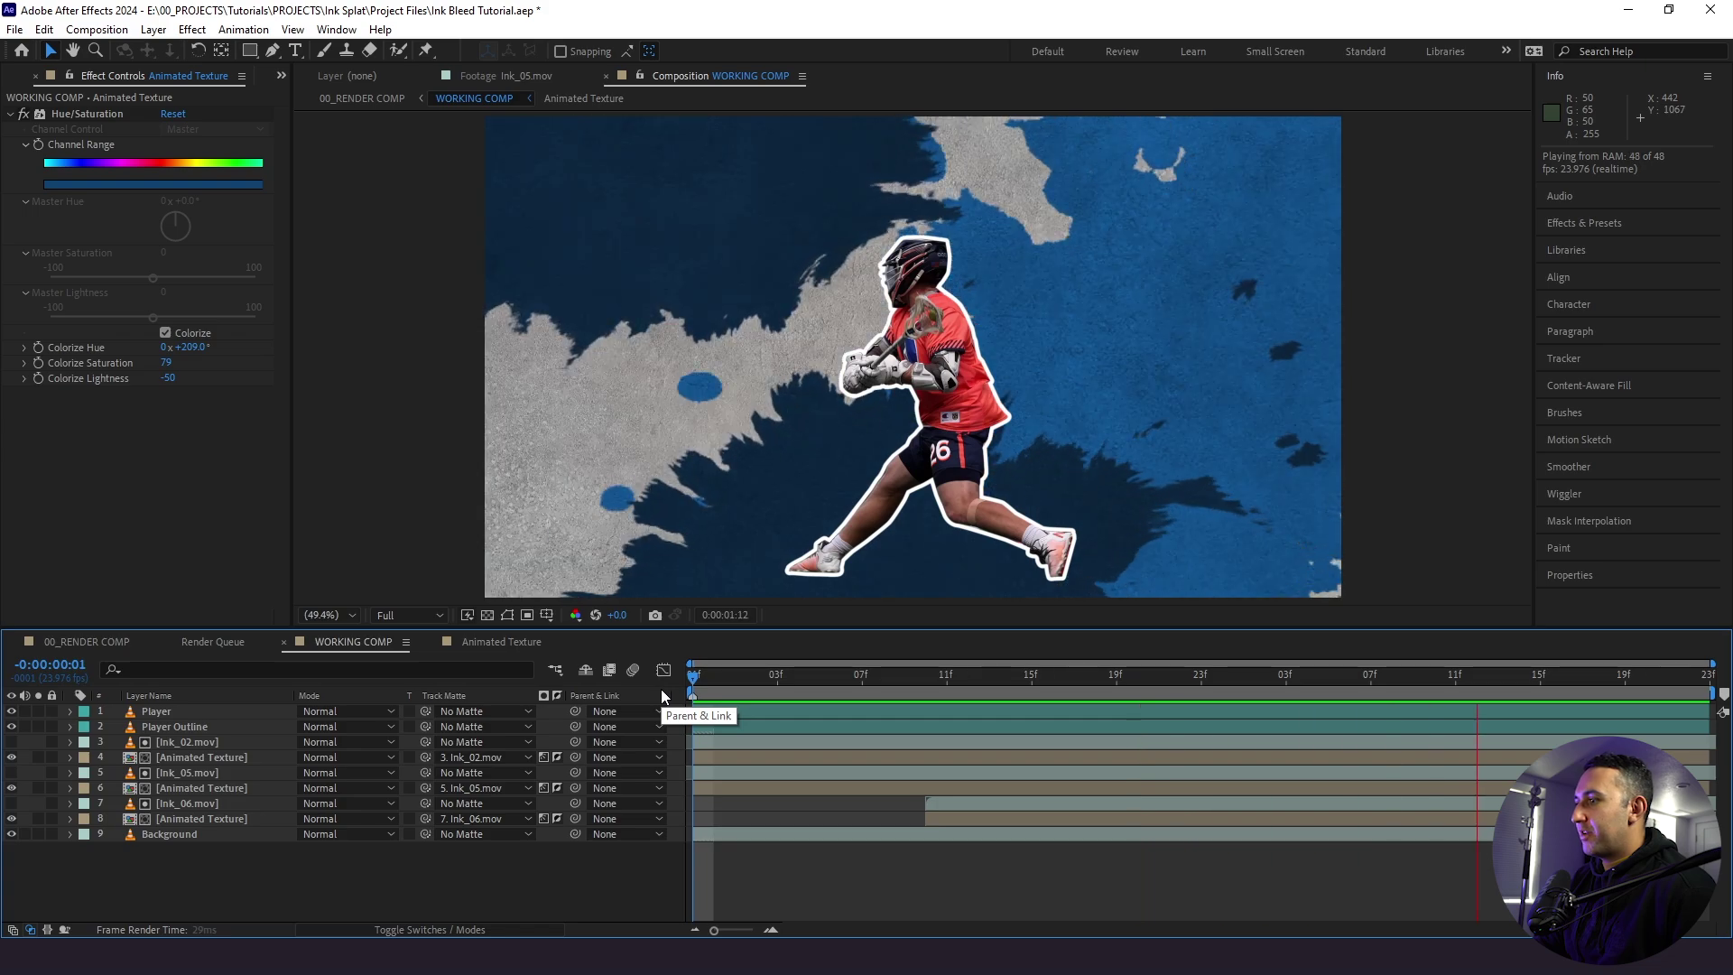
{"action": "key", "text": "space"}
{"action": "key", "text": "space"}
{"action": "key", "text": "space"}
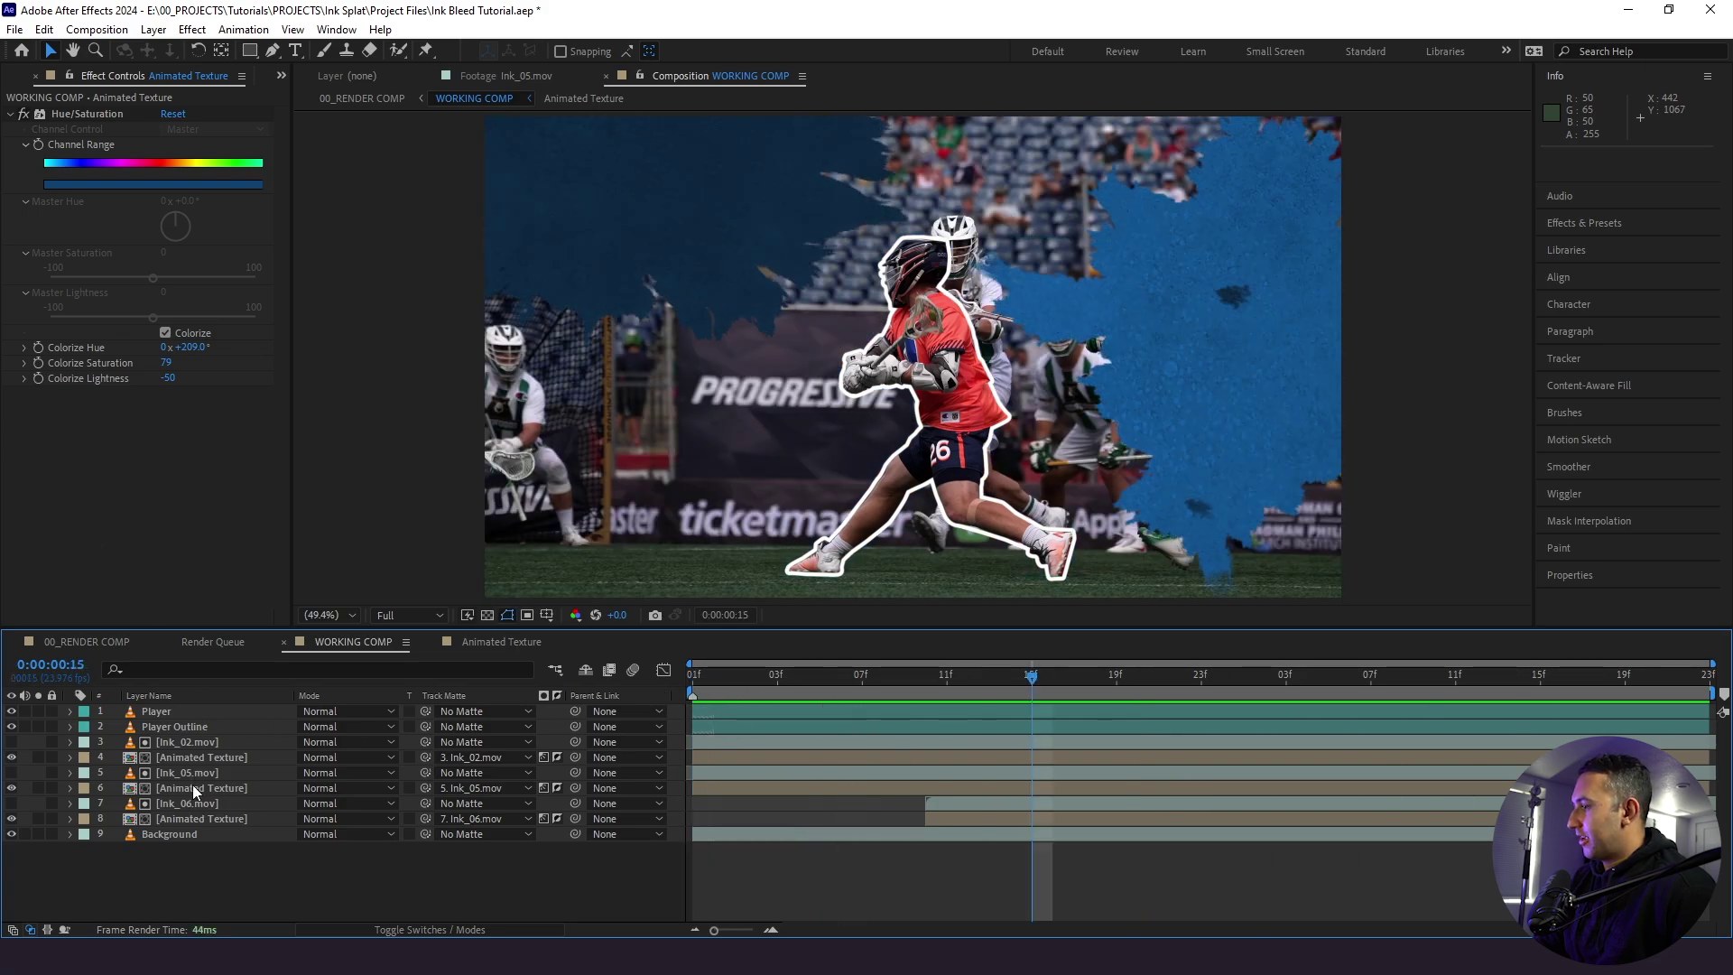
- Apply Hue/Saturation with Colorize to the Ink_06 texture copy and test a few hue and saturation options
{"action": "left_click", "coordinate": [191, 819]}
{"action": "key", "text": "ctrl+space"}
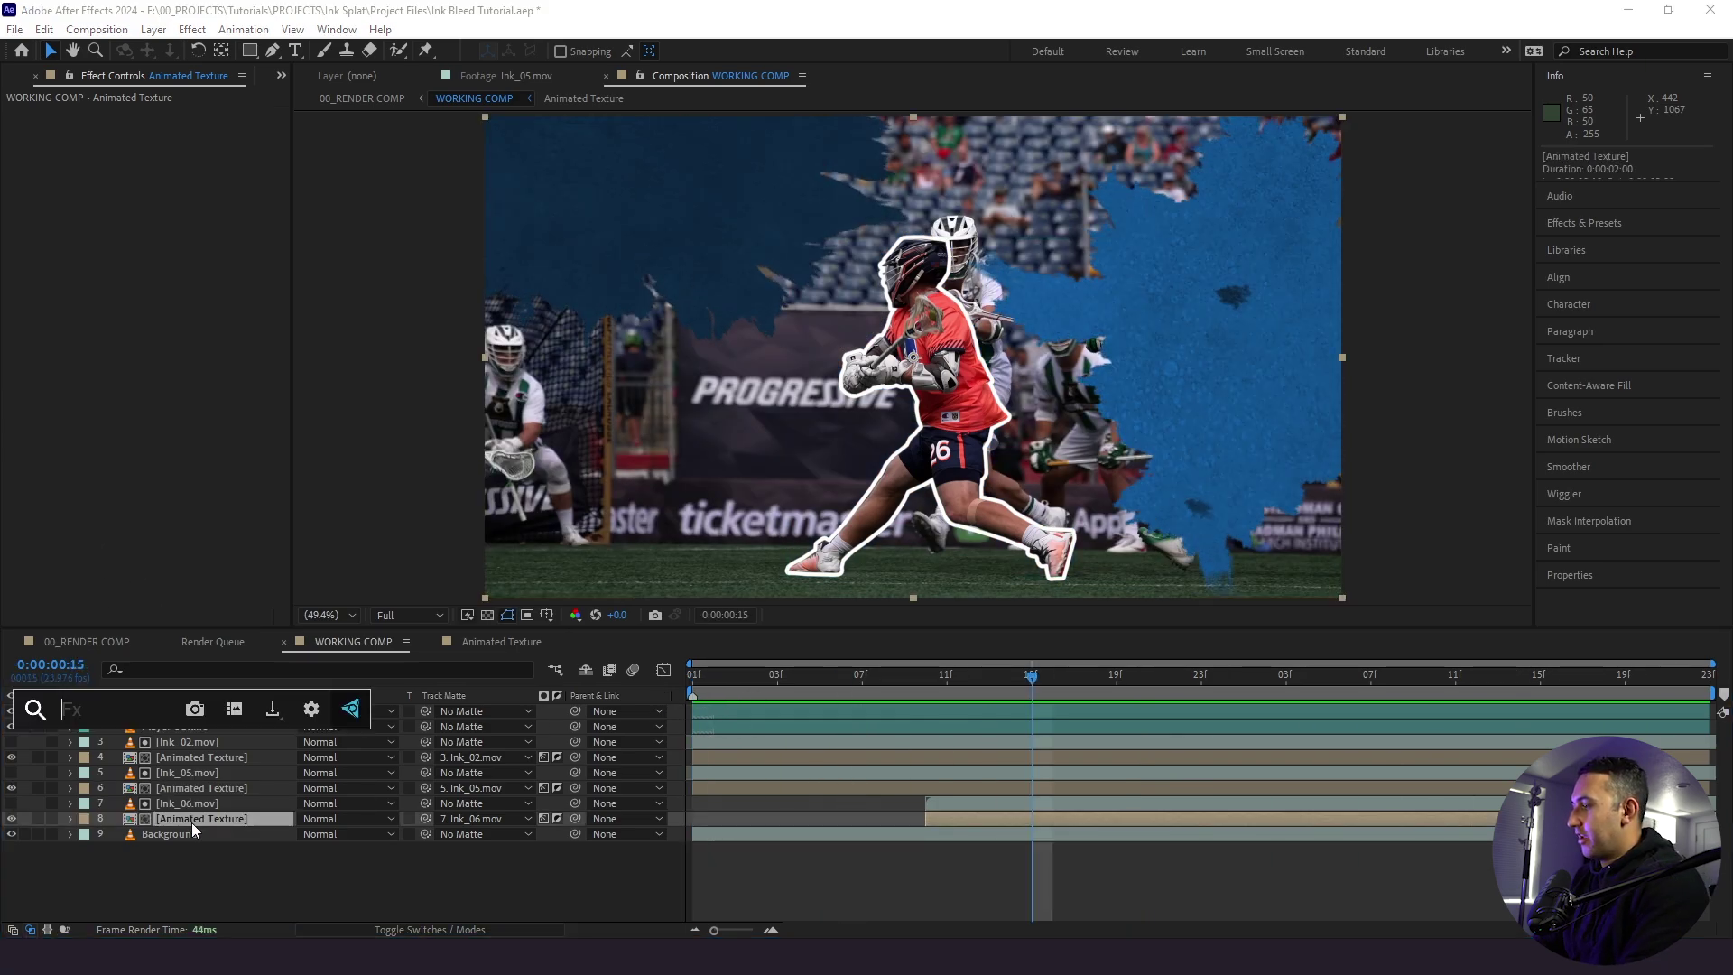
{"action": "type", "text": "hue"}
{"action": "key", "text": "Return"}
{"action": "left_click", "coordinate": [166, 333]}
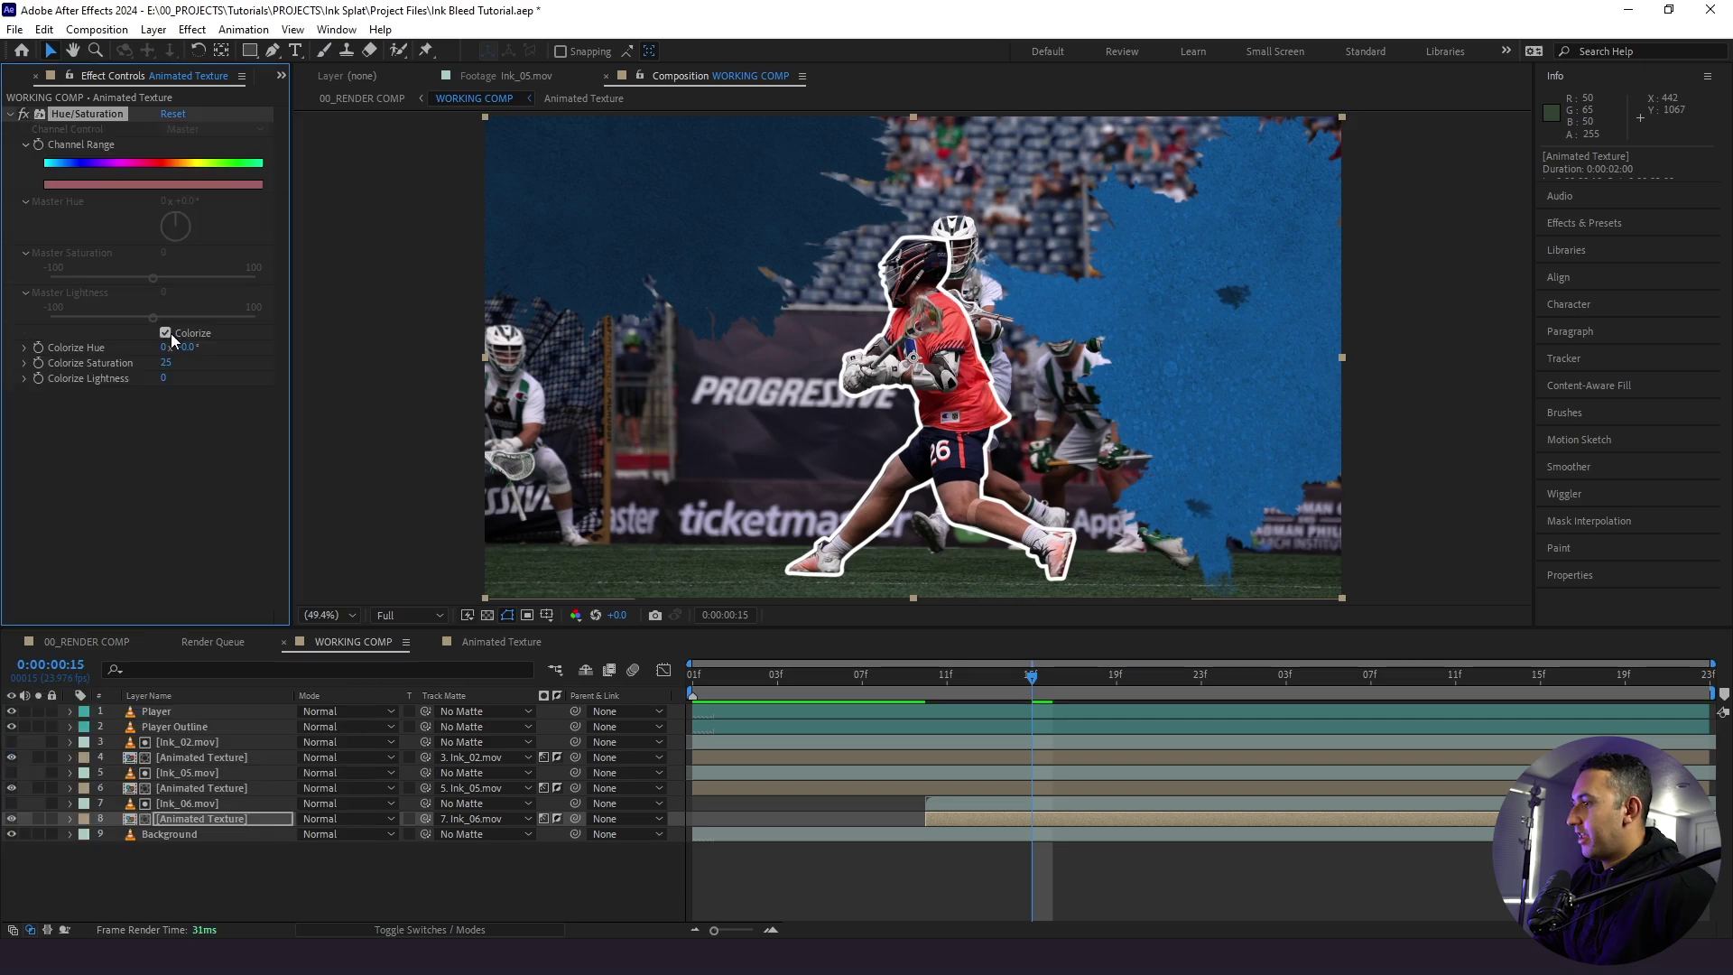
{"action": "left_click_drag", "start_coordinate": [1052, 691], "coordinate": [1328, 691]}
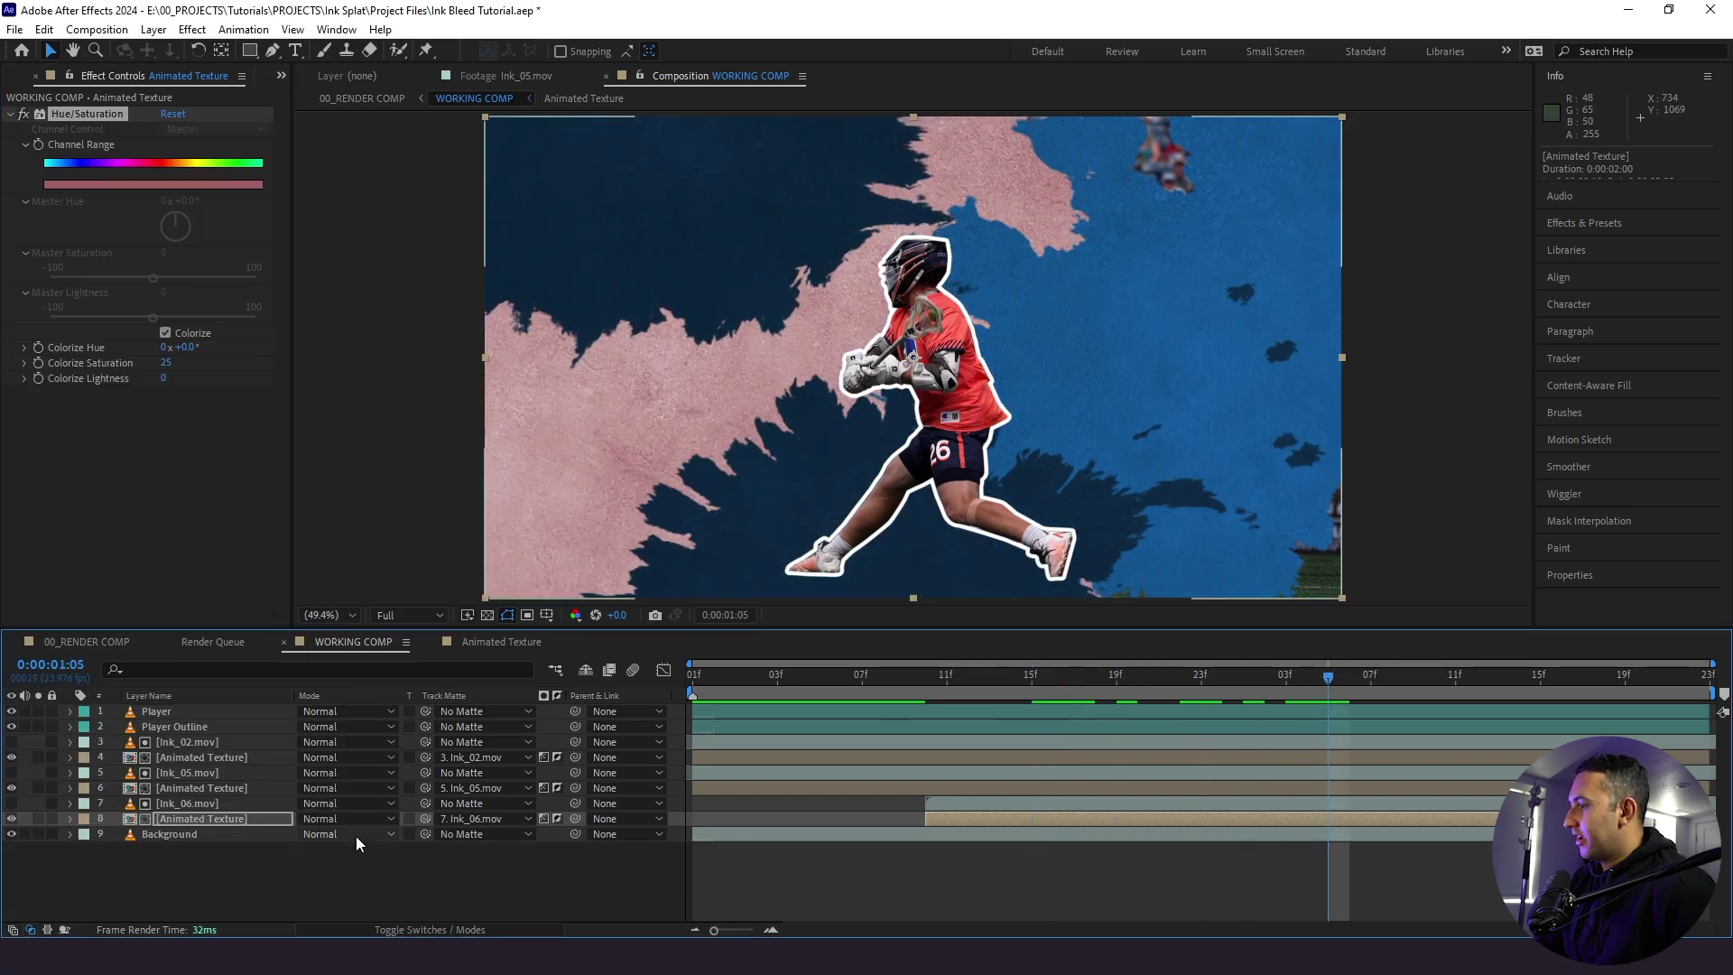
{"action": "left_click_drag", "start_coordinate": [190, 354], "coordinate": [50, 408]}
{"action": "key", "text": "ctrl+z"}
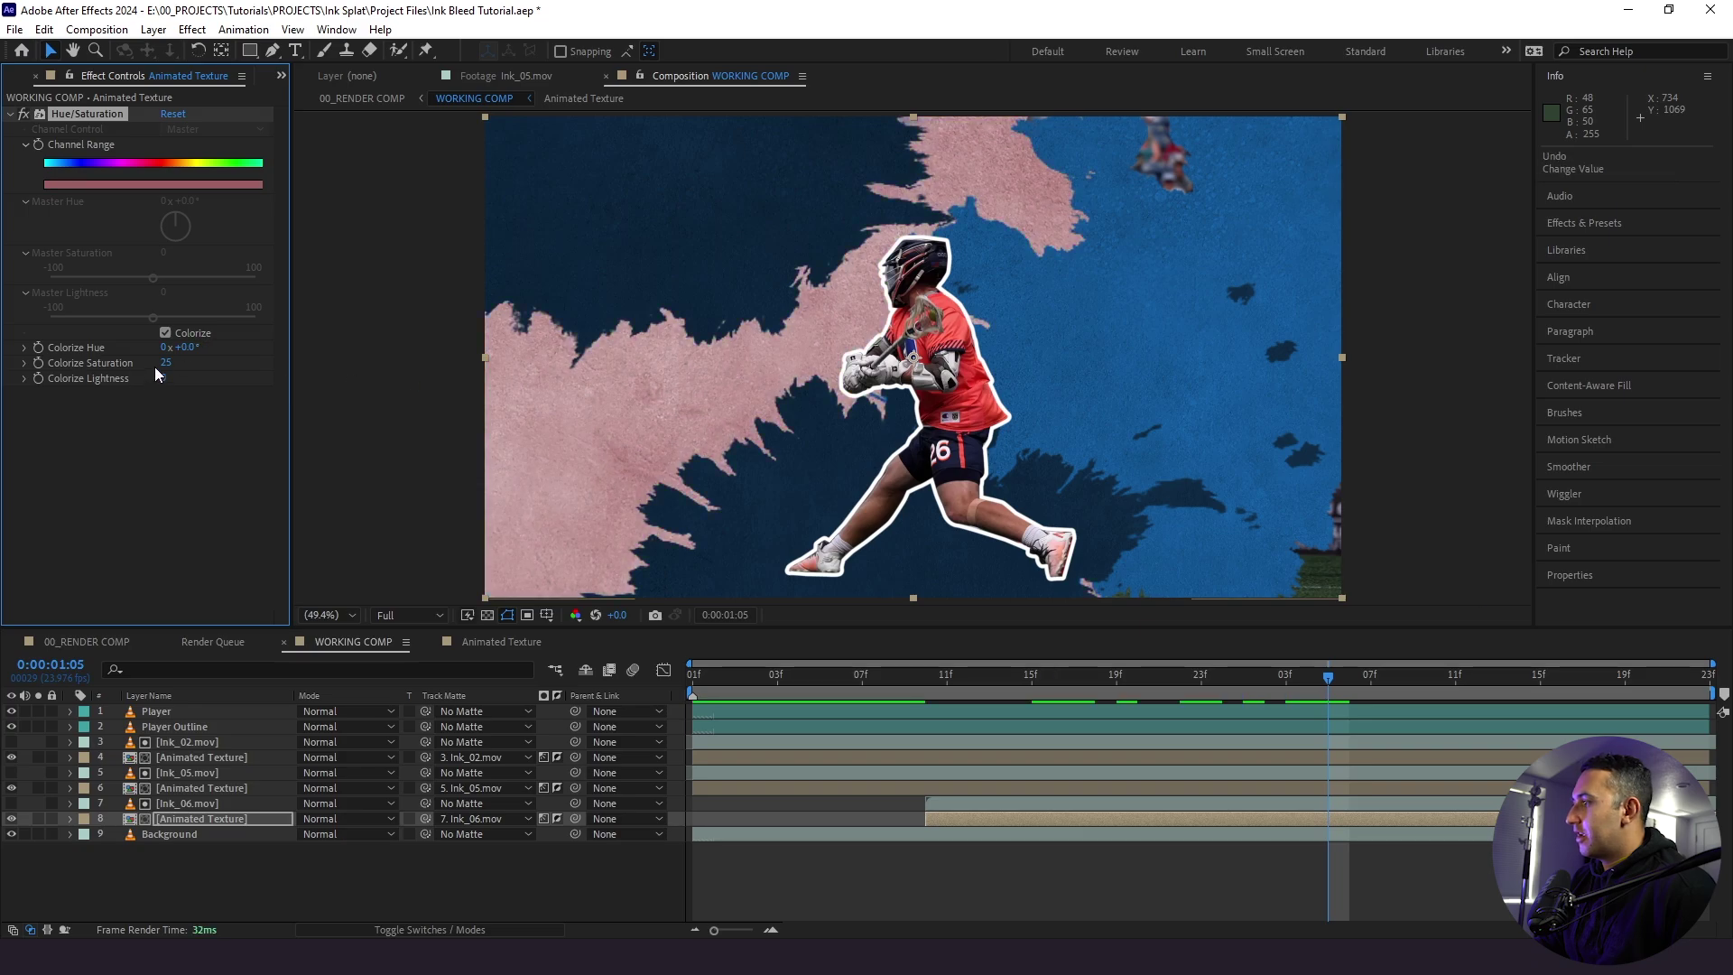
{"action": "mouse_move", "coordinate": [207, 365]}
{"action": "left_mouse_down"}
{"action": "mouse_move", "coordinate": [254, 383]}
{"action": "mouse_move", "coordinate": [72, 401]}
{"action": "left_mouse_up"}
{"action": "key", "text": "ctrl+z"}
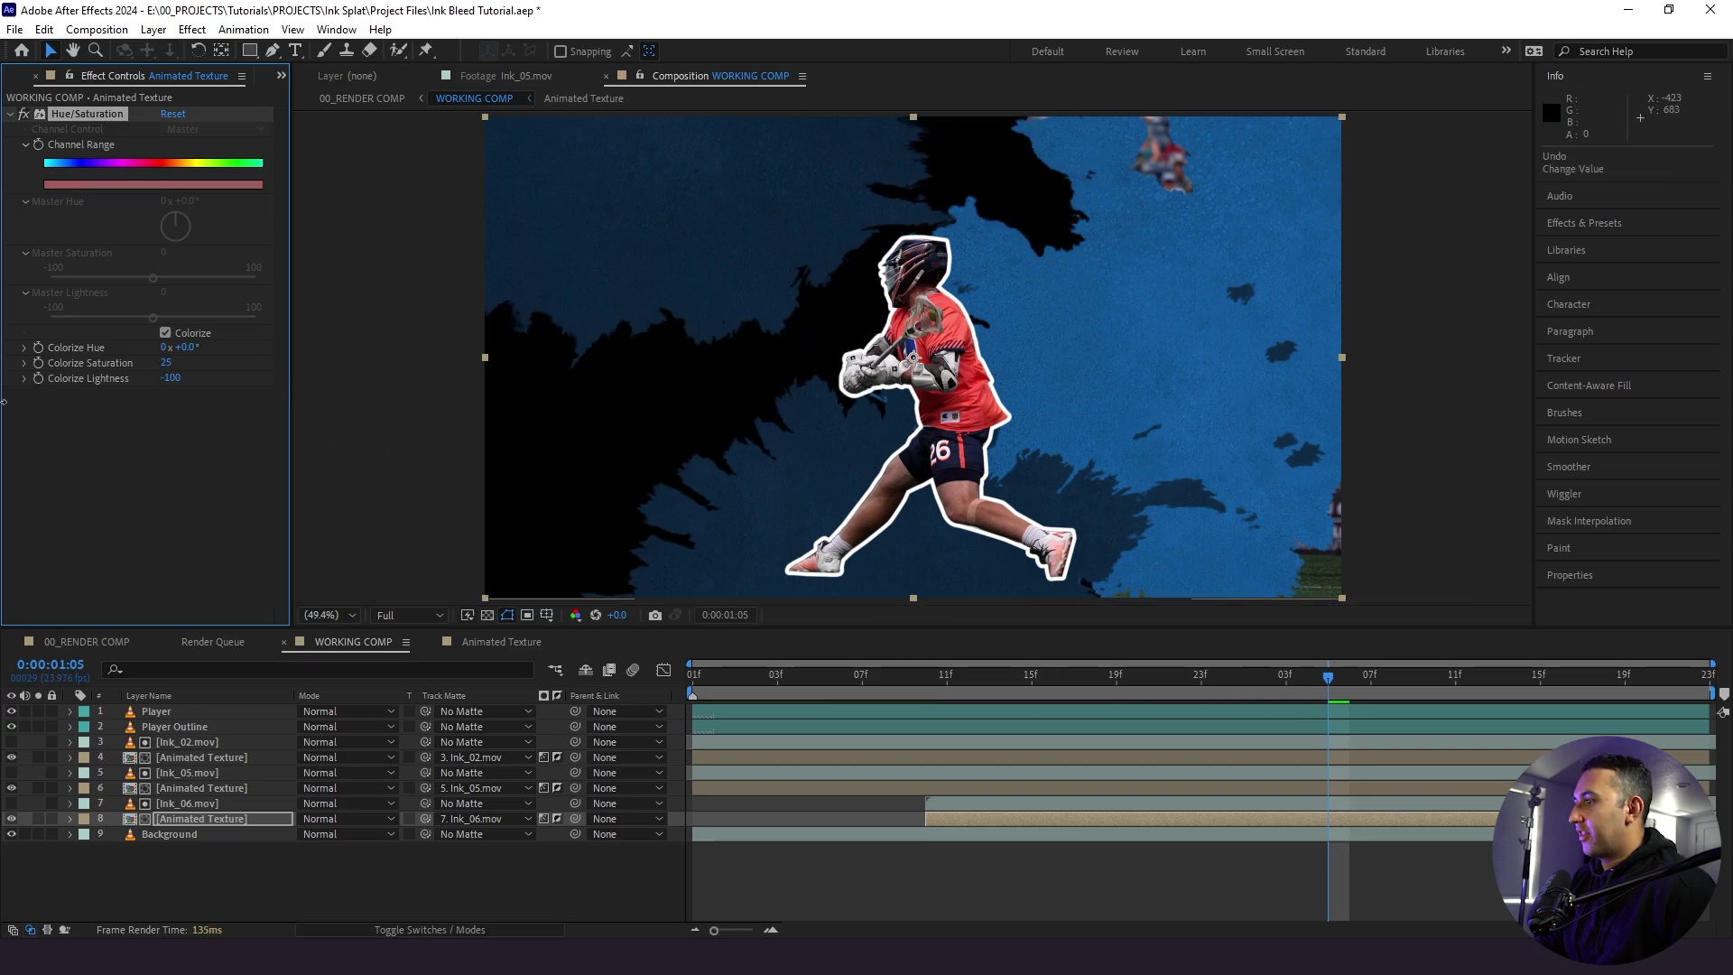
{"action": "key", "text": "ctrl+z"}
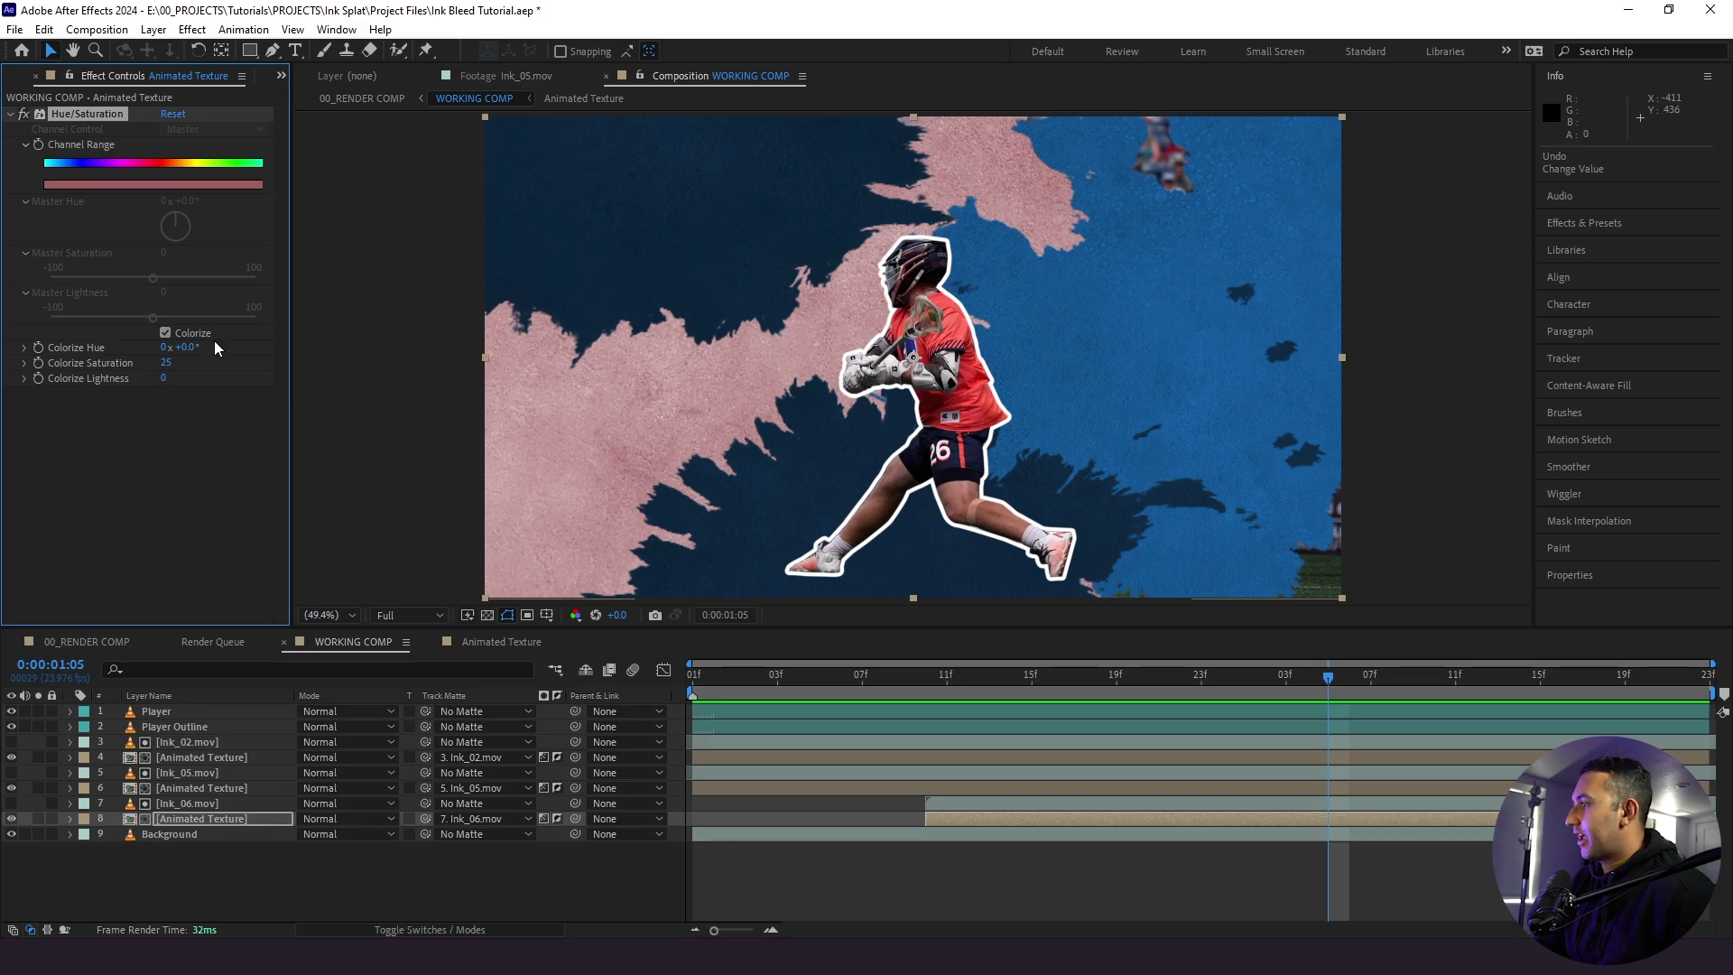
- Set the colorize to orange (hue 15°, saturation 59, lightness -28) and preview the three-colour reveal
{"action": "type", "text": "5"}
{"action": "key", "text": "Return"}
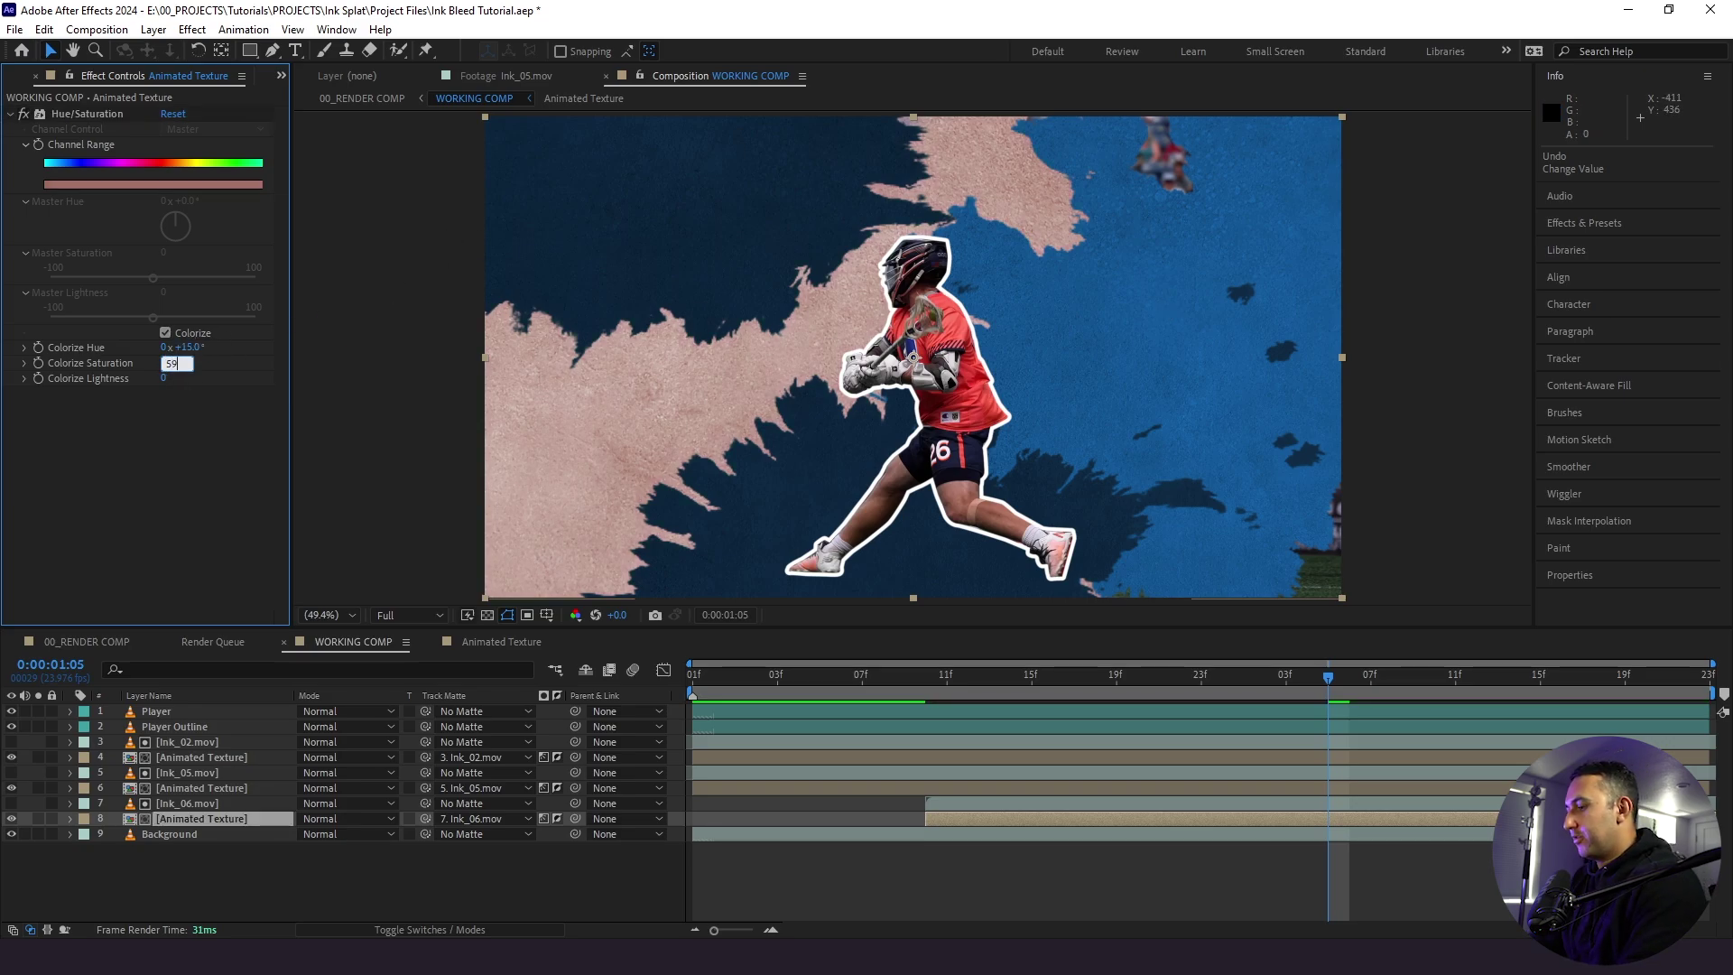
{"action": "type", "text": "59"}
{"action": "left_click", "coordinate": [165, 379]}
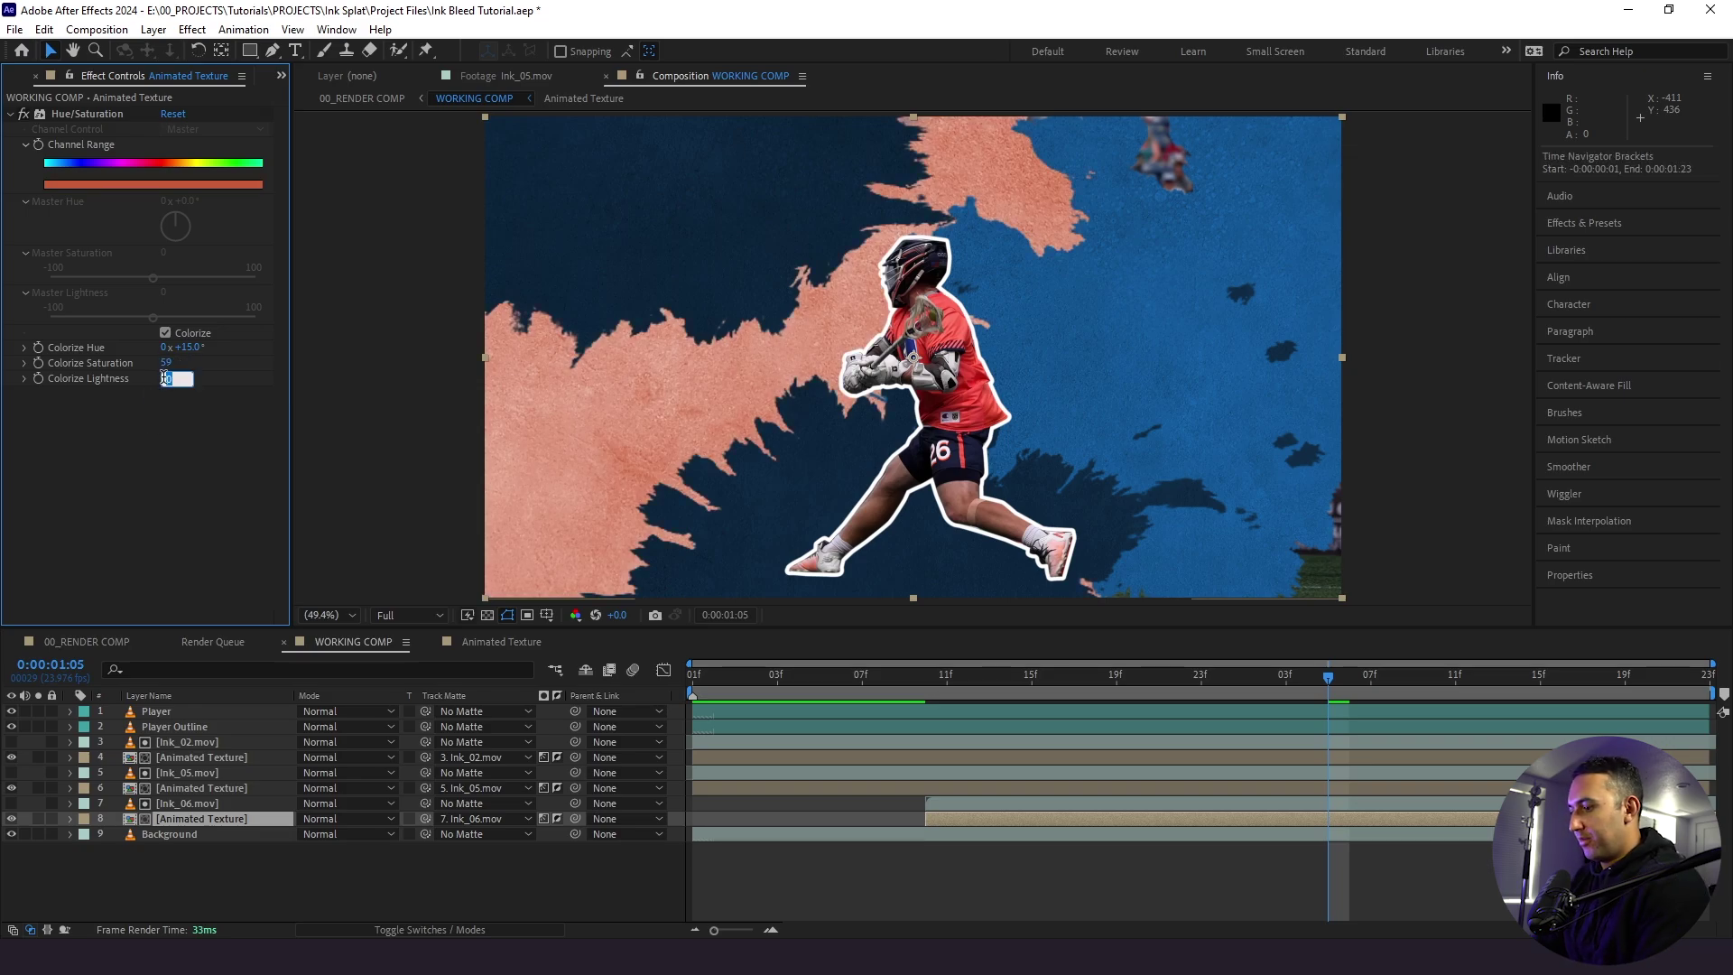
{"action": "key", "text": "Return"}
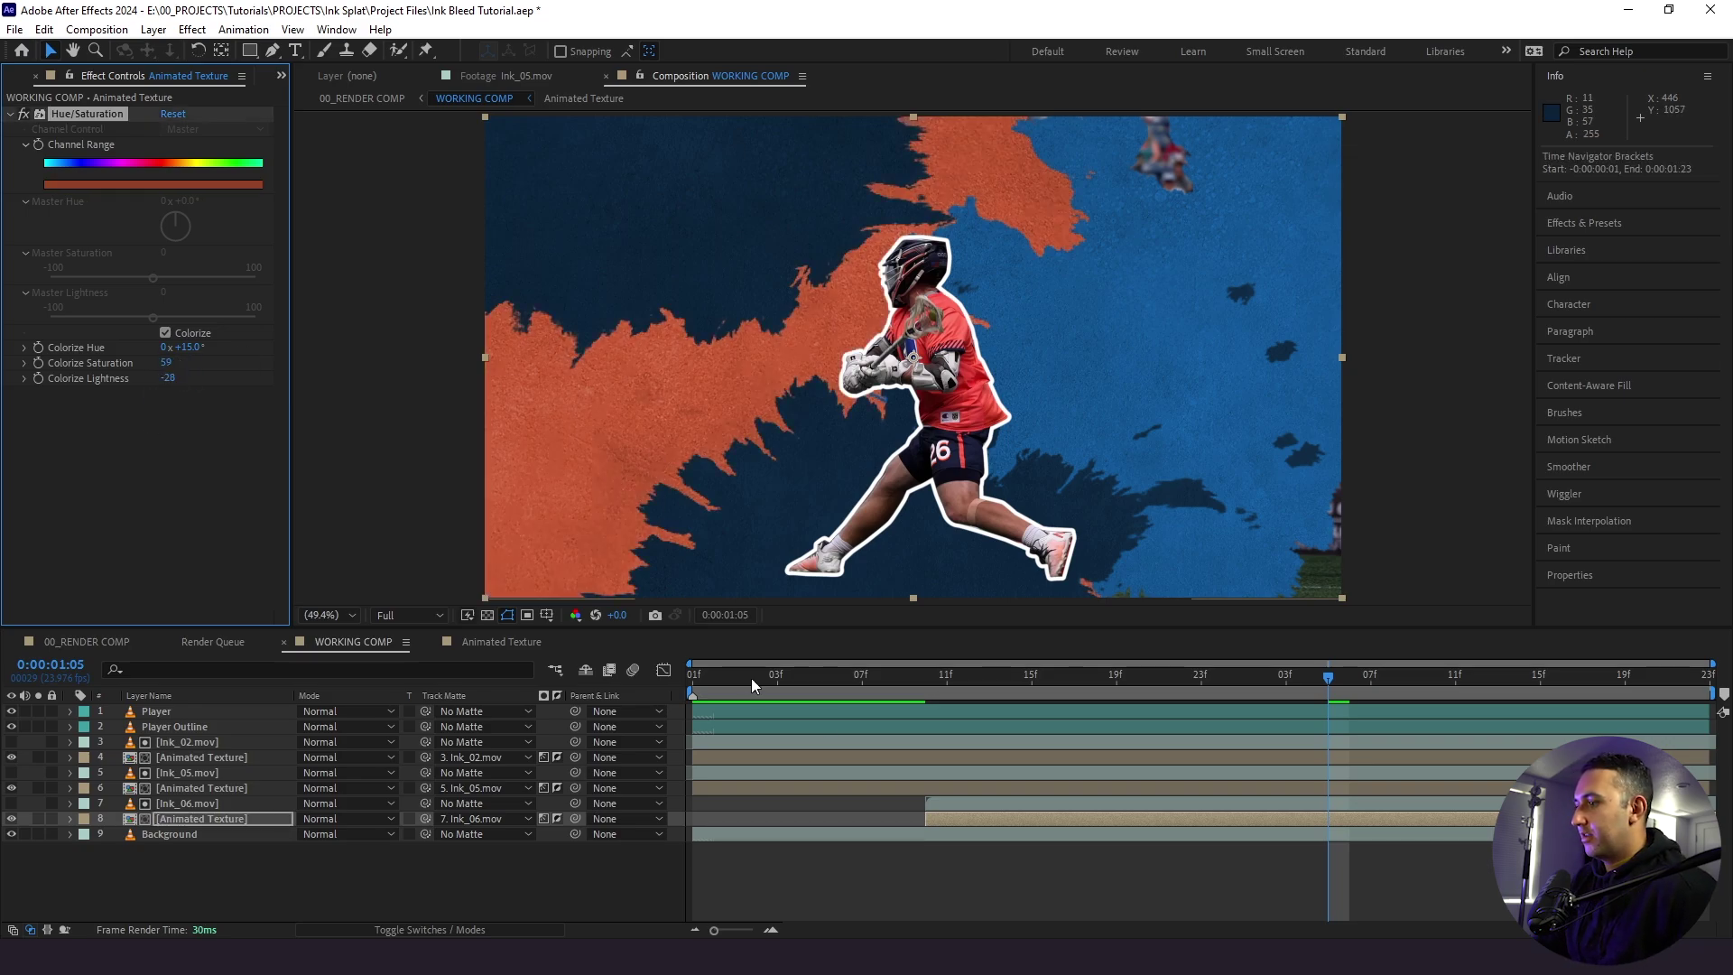
{"action": "left_click", "coordinate": [911, 901]}
{"action": "key", "text": "space"}
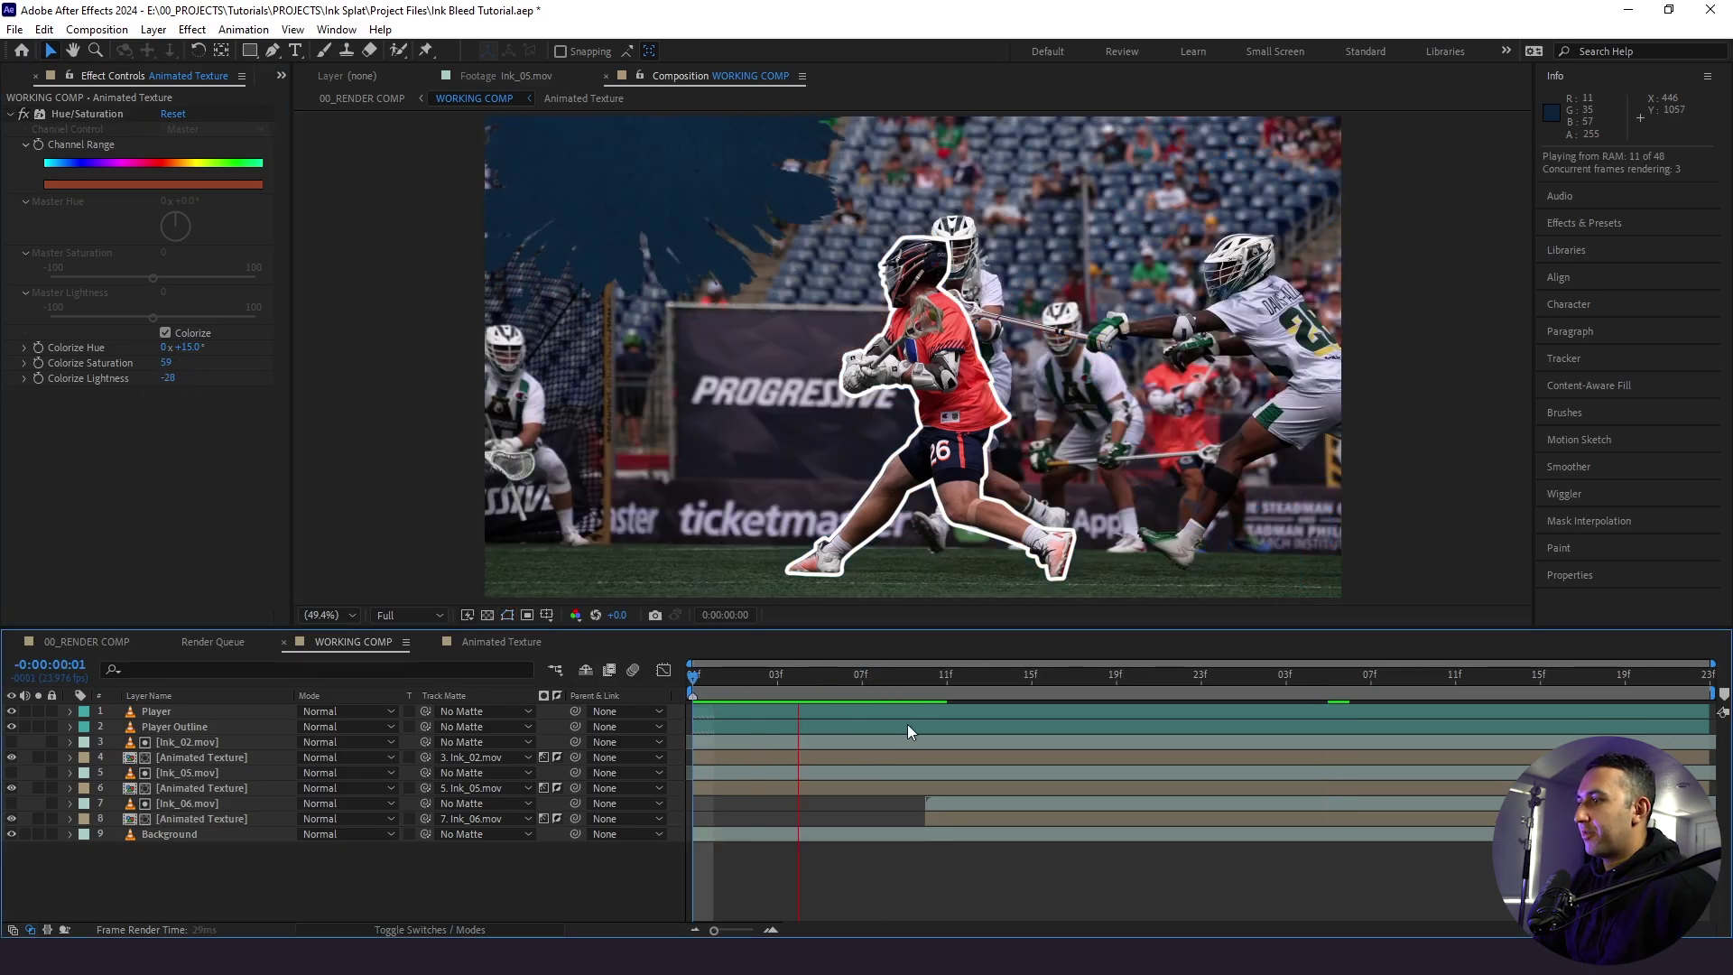
{"action": "left_click", "coordinate": [769, 684]}
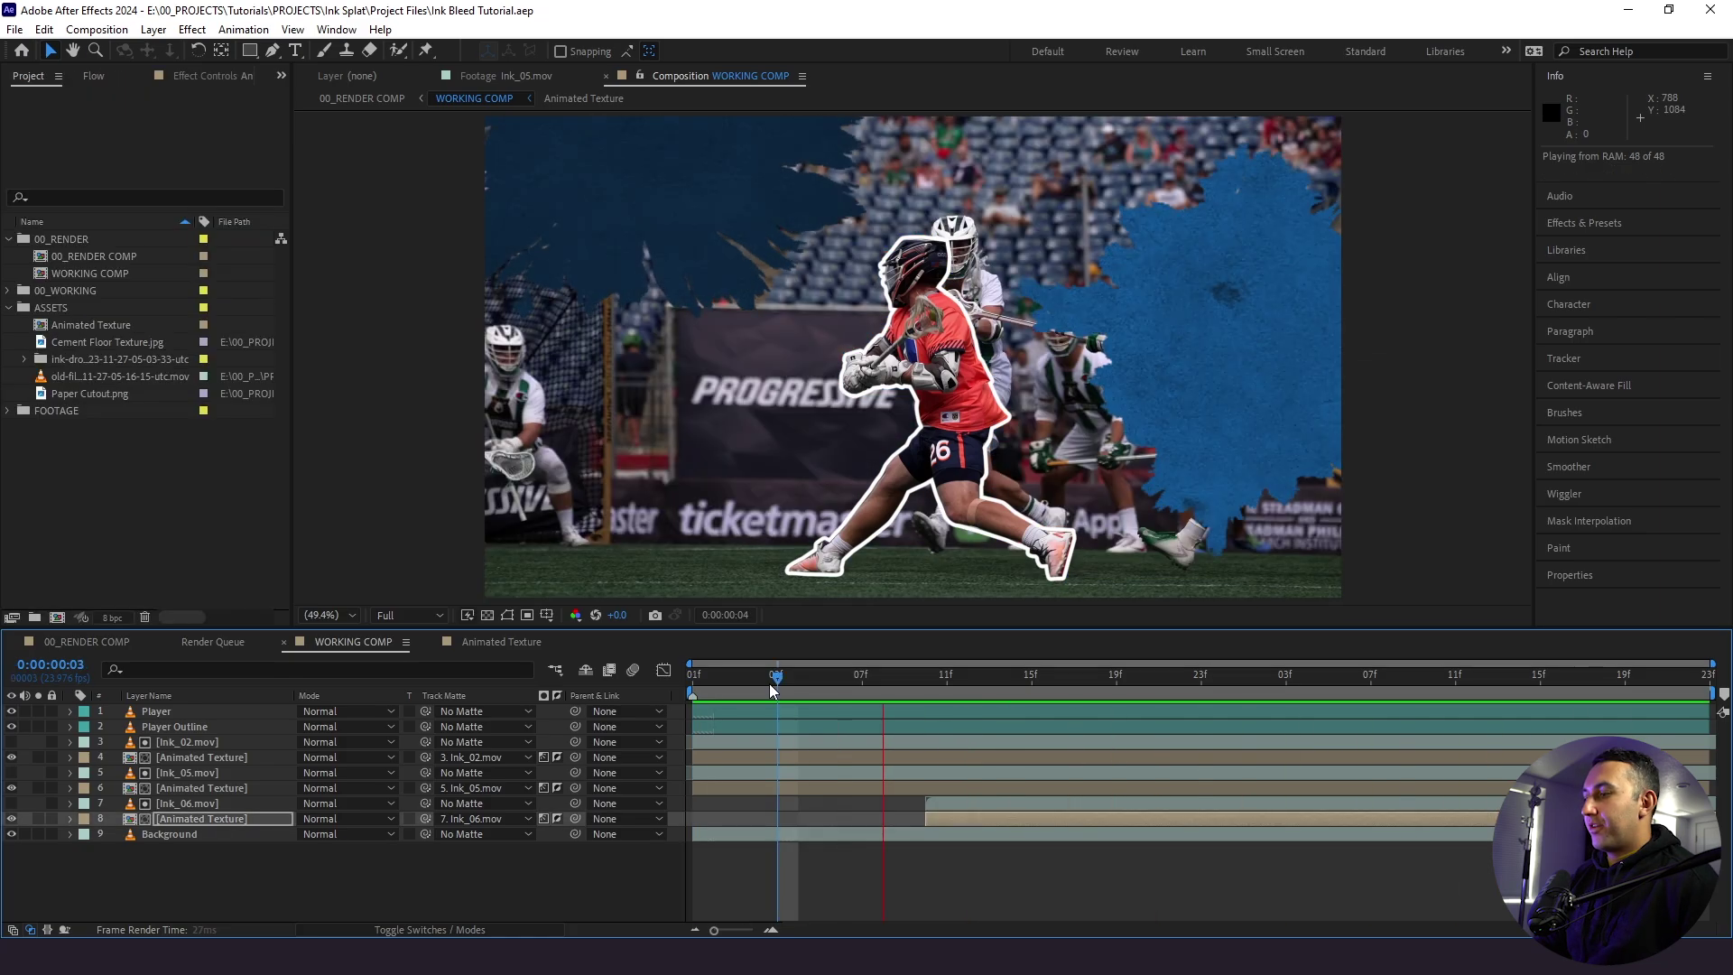
- Change the WORKING COMP duration to 0:00:03:01 in Composition Settings
{"action": "key", "text": "space"}
{"action": "key", "text": "space"}
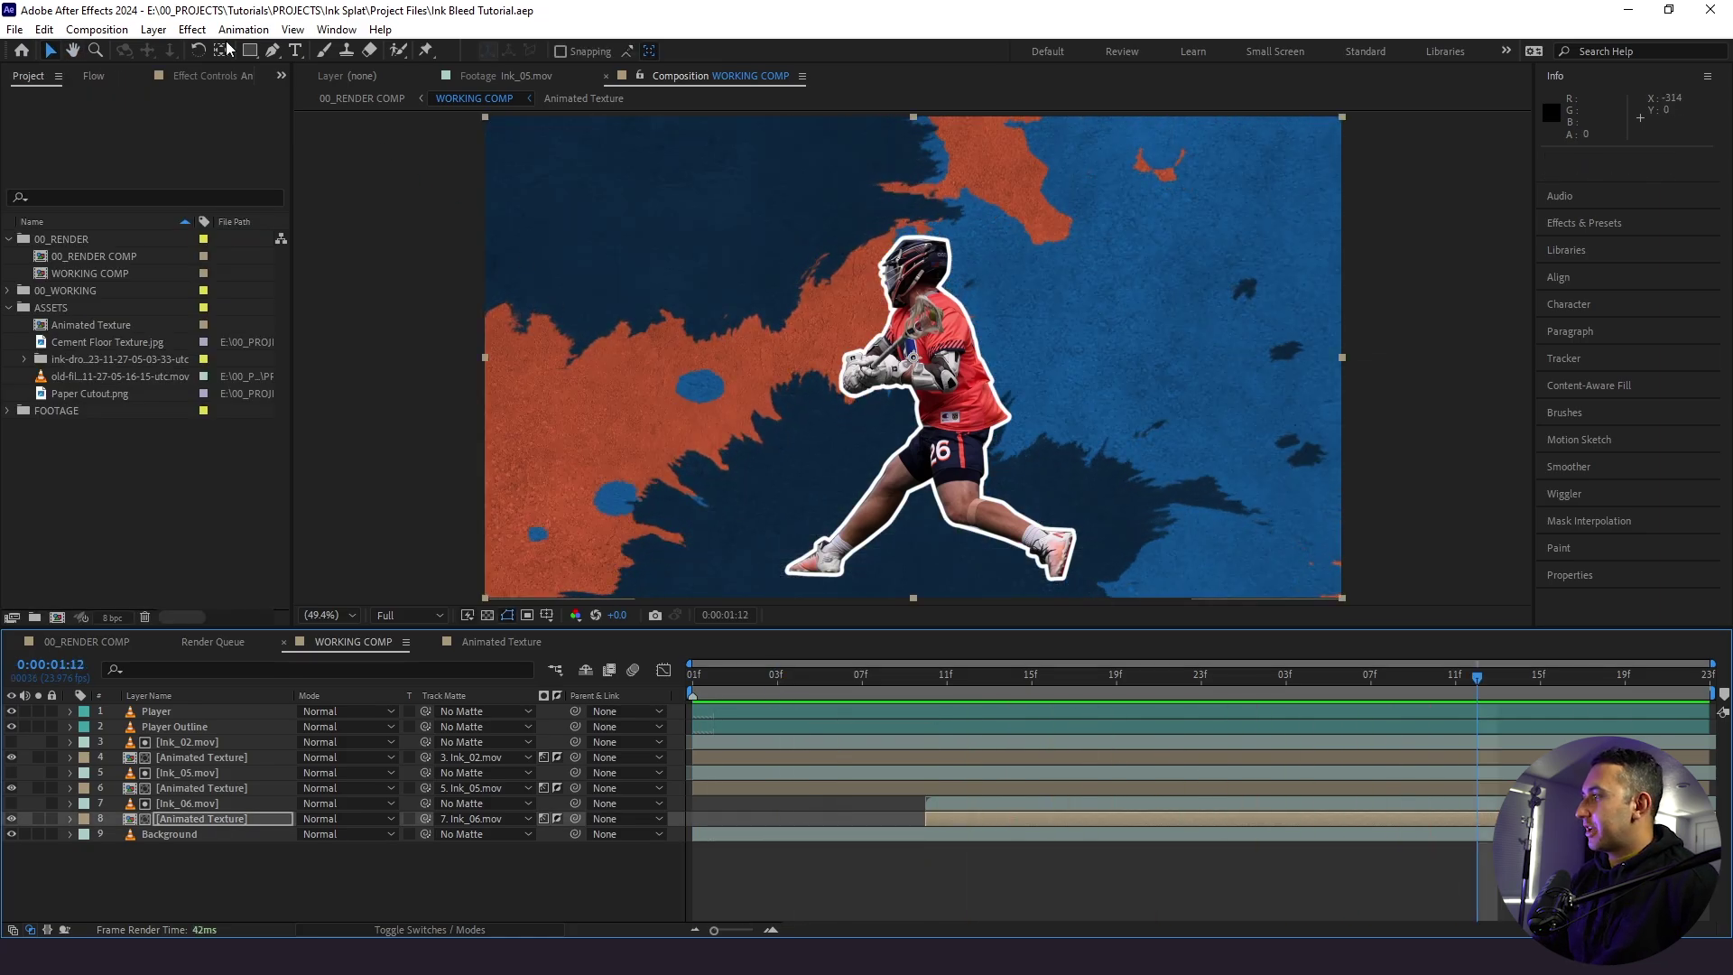
{"action": "left_click", "coordinate": [96, 29]}
{"action": "left_click", "coordinate": [130, 74]}
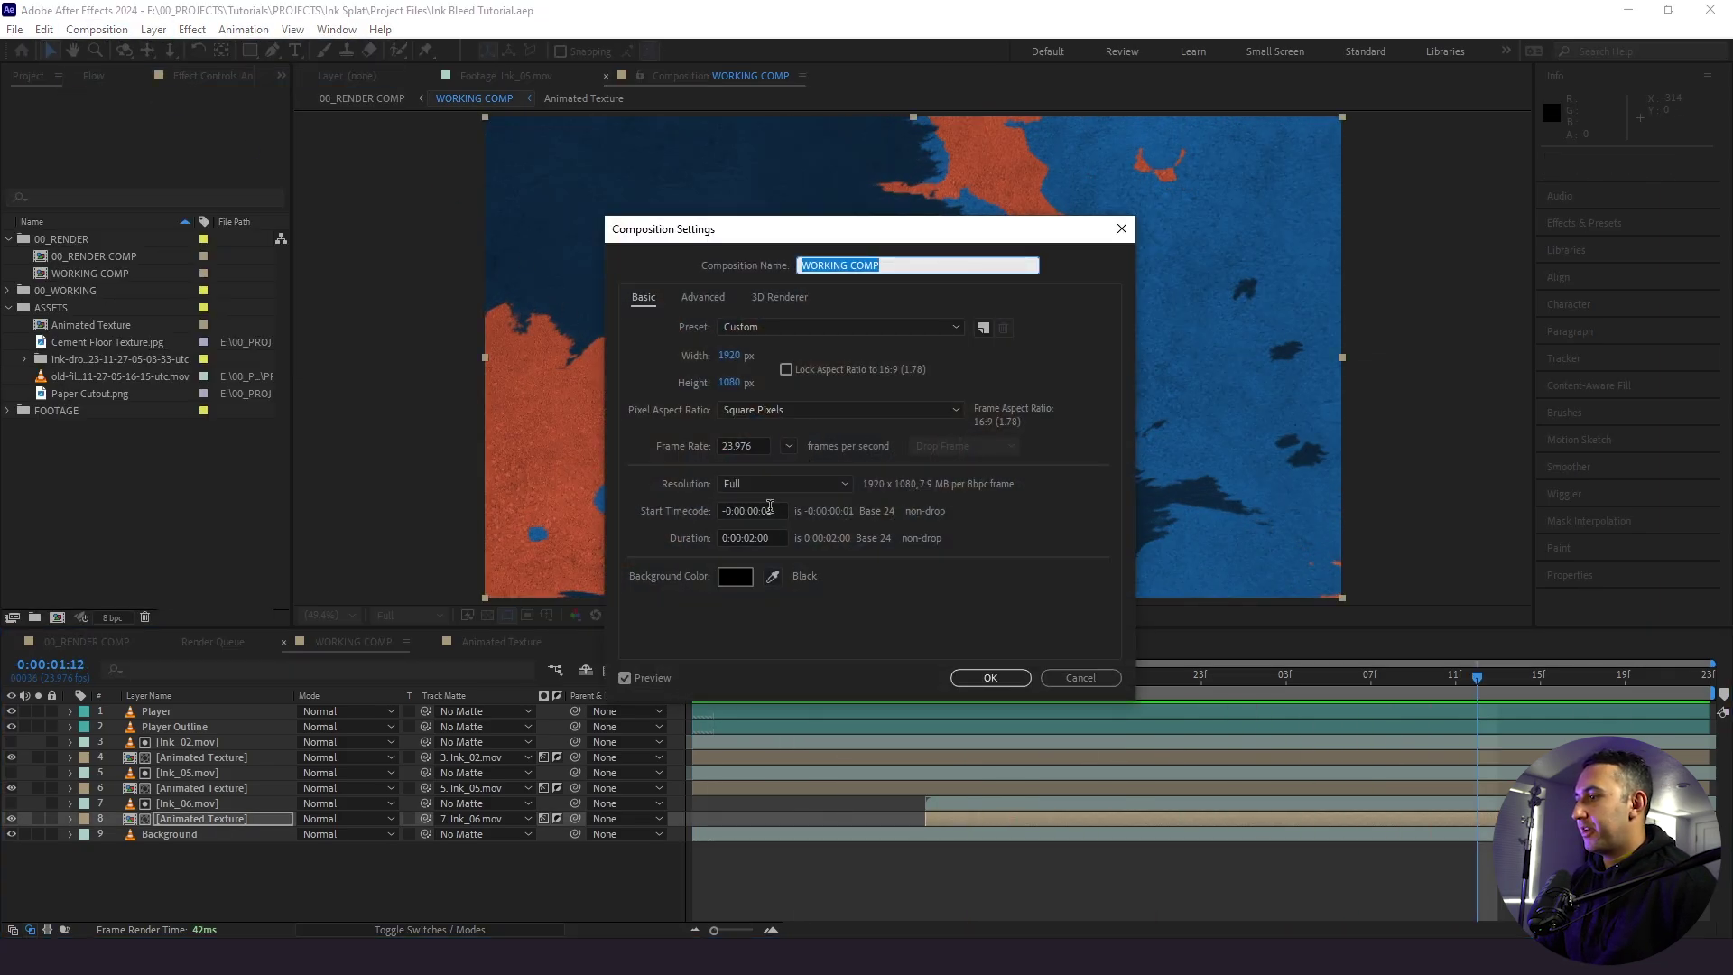
{"action": "left_click", "coordinate": [755, 538]}
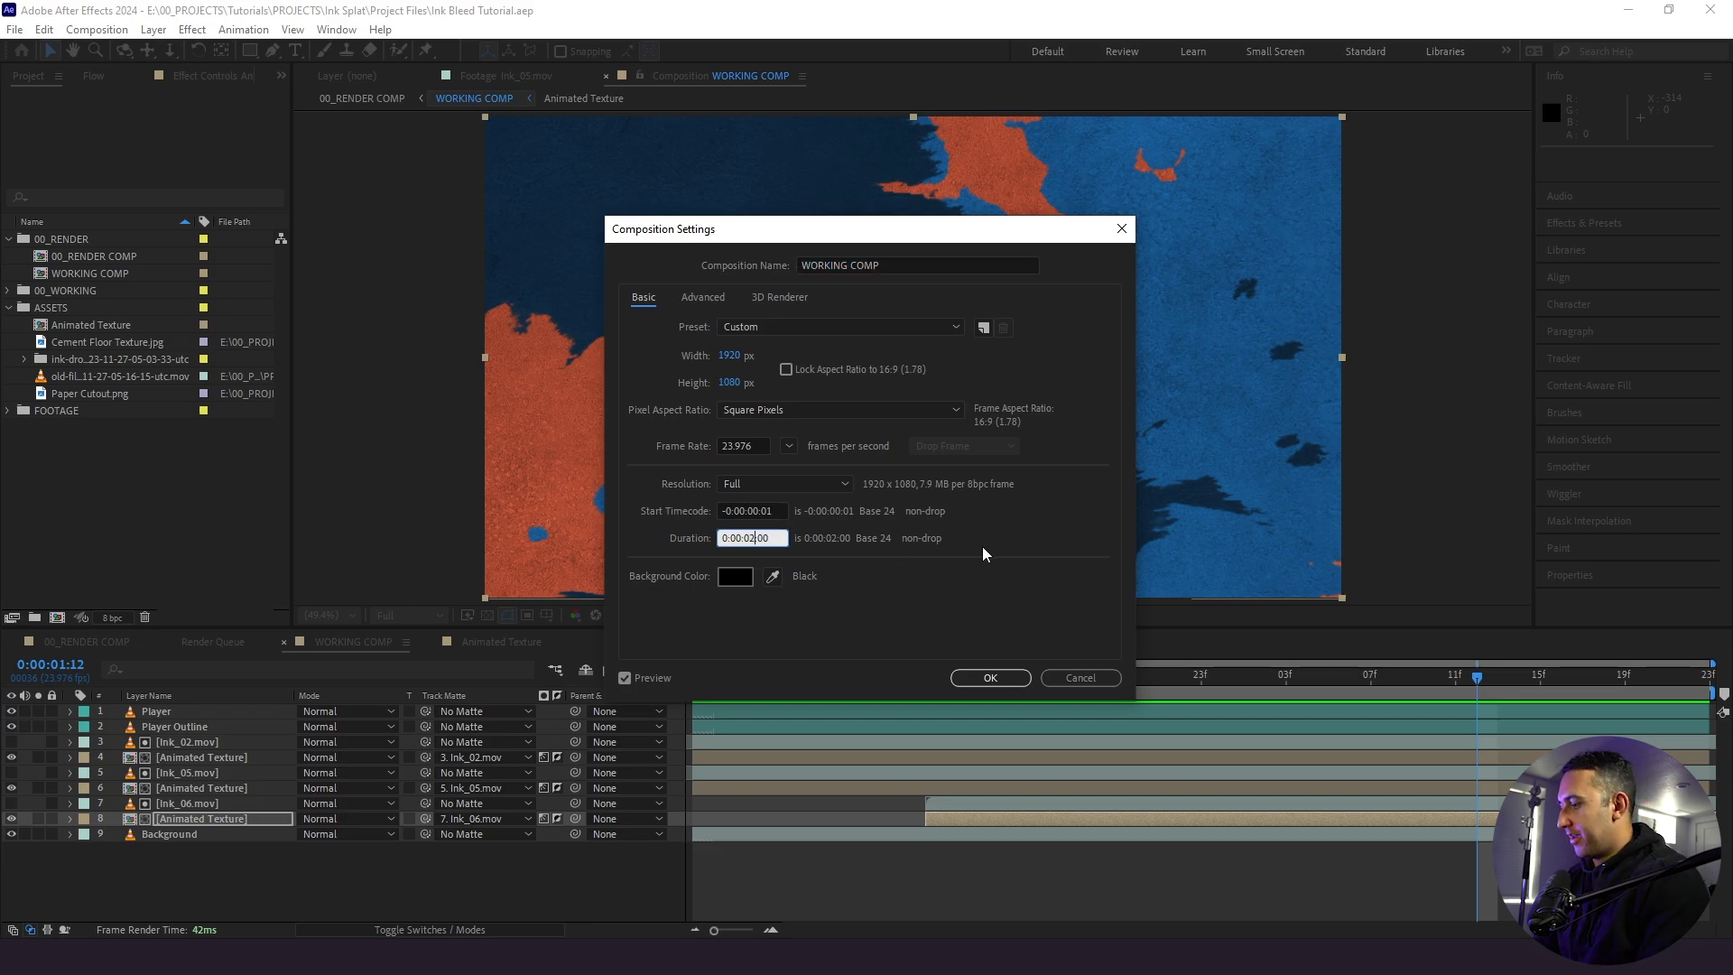
{"action": "key", "text": "Delete"}
{"action": "key", "text": "Delete"}
{"action": "key", "text": "BackSpace"}
{"action": "type", "text": "3:1"}
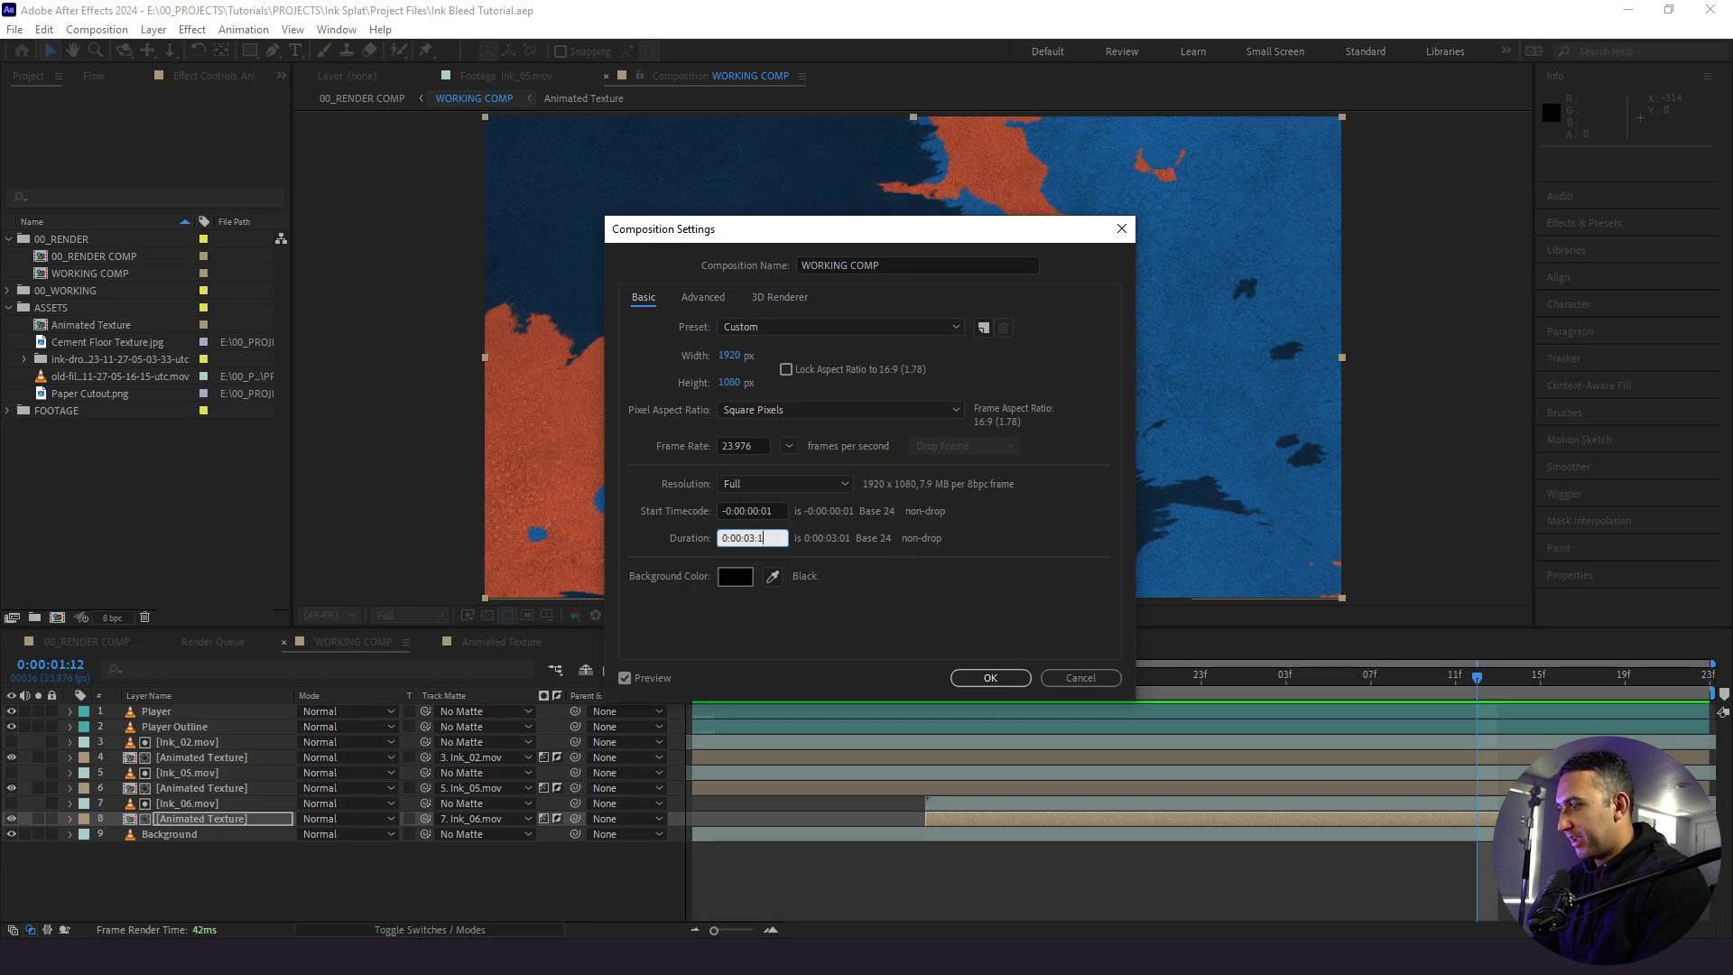
{"action": "key", "text": "Return"}
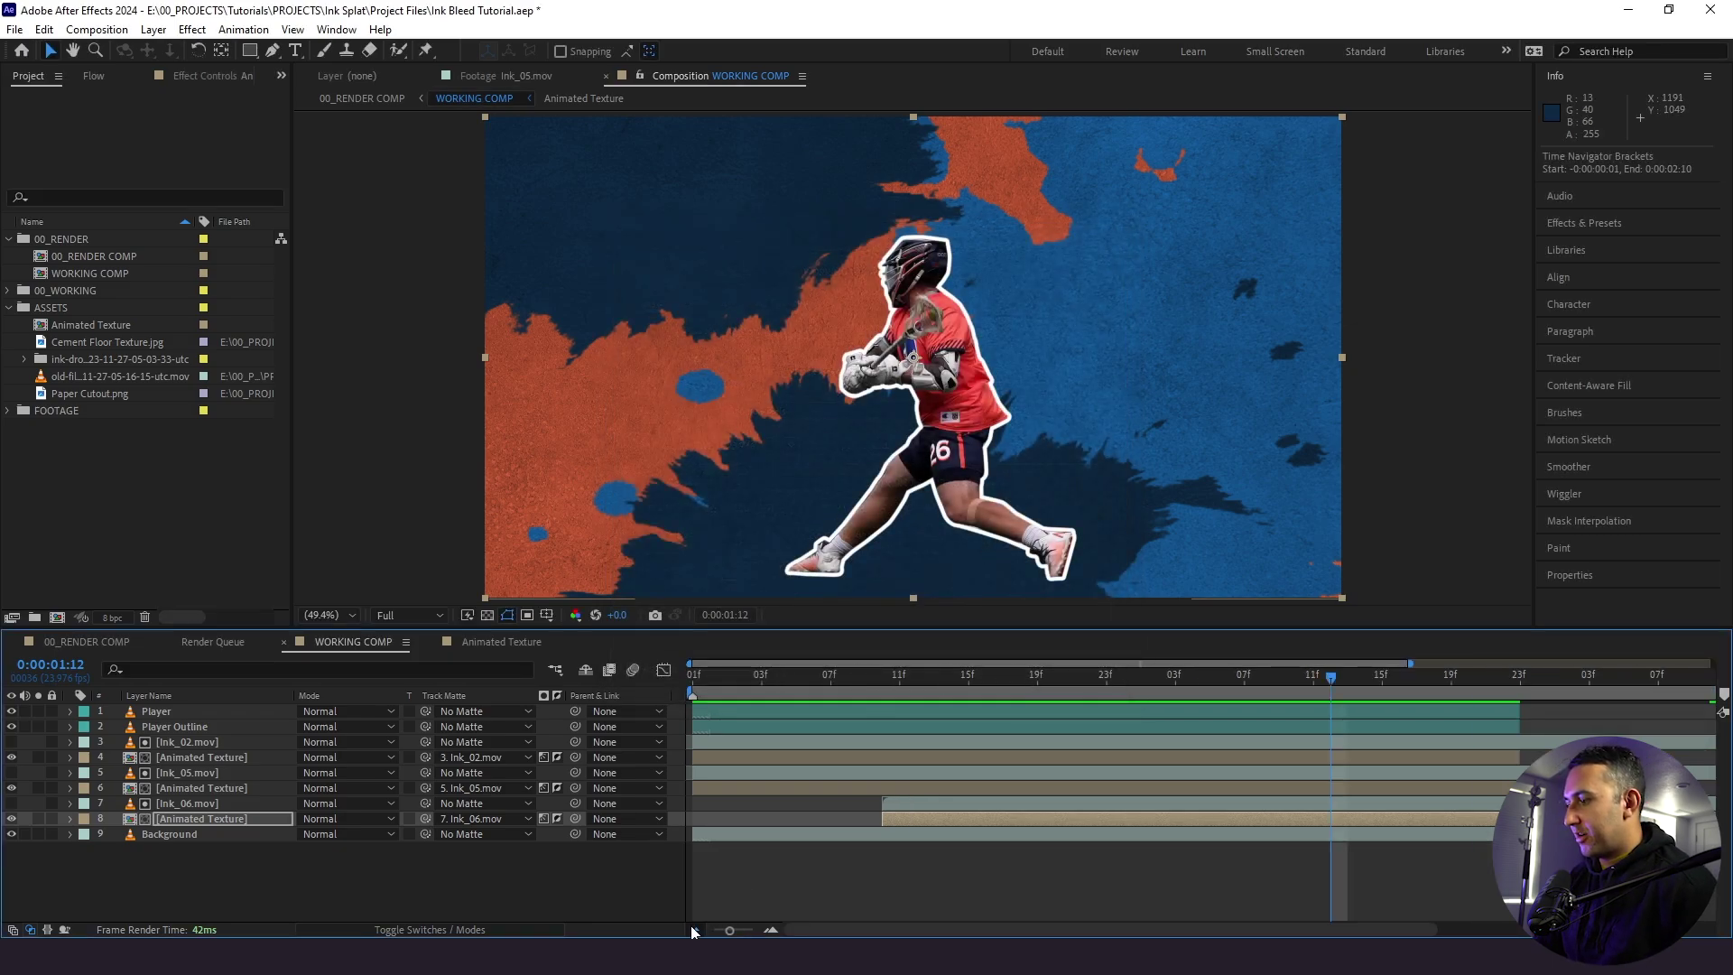
- Extend the player and ink texture layers' out points to the new comp end and preview
{"action": "left_click", "coordinate": [836, 900]}
{"action": "key", "text": "minus"}
{"action": "key", "text": "minus"}
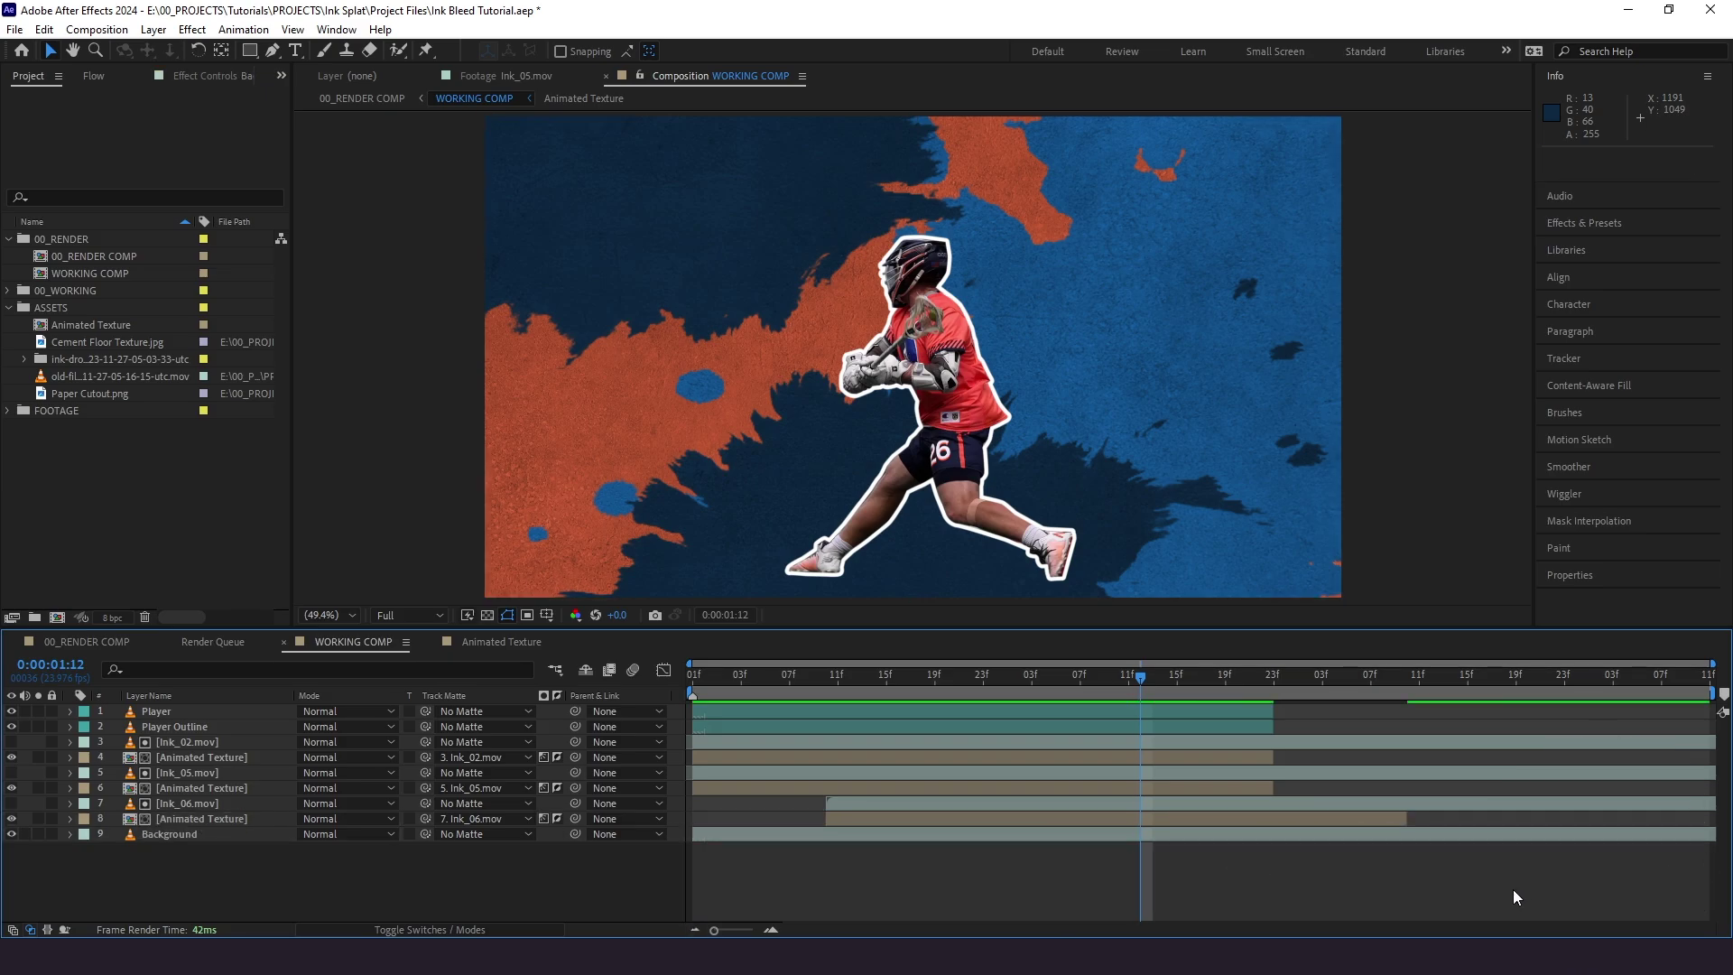
{"action": "left_click", "coordinate": [1269, 788], "text": "ctrl"}
{"action": "left_click", "coordinate": [1269, 756], "text": "ctrl"}
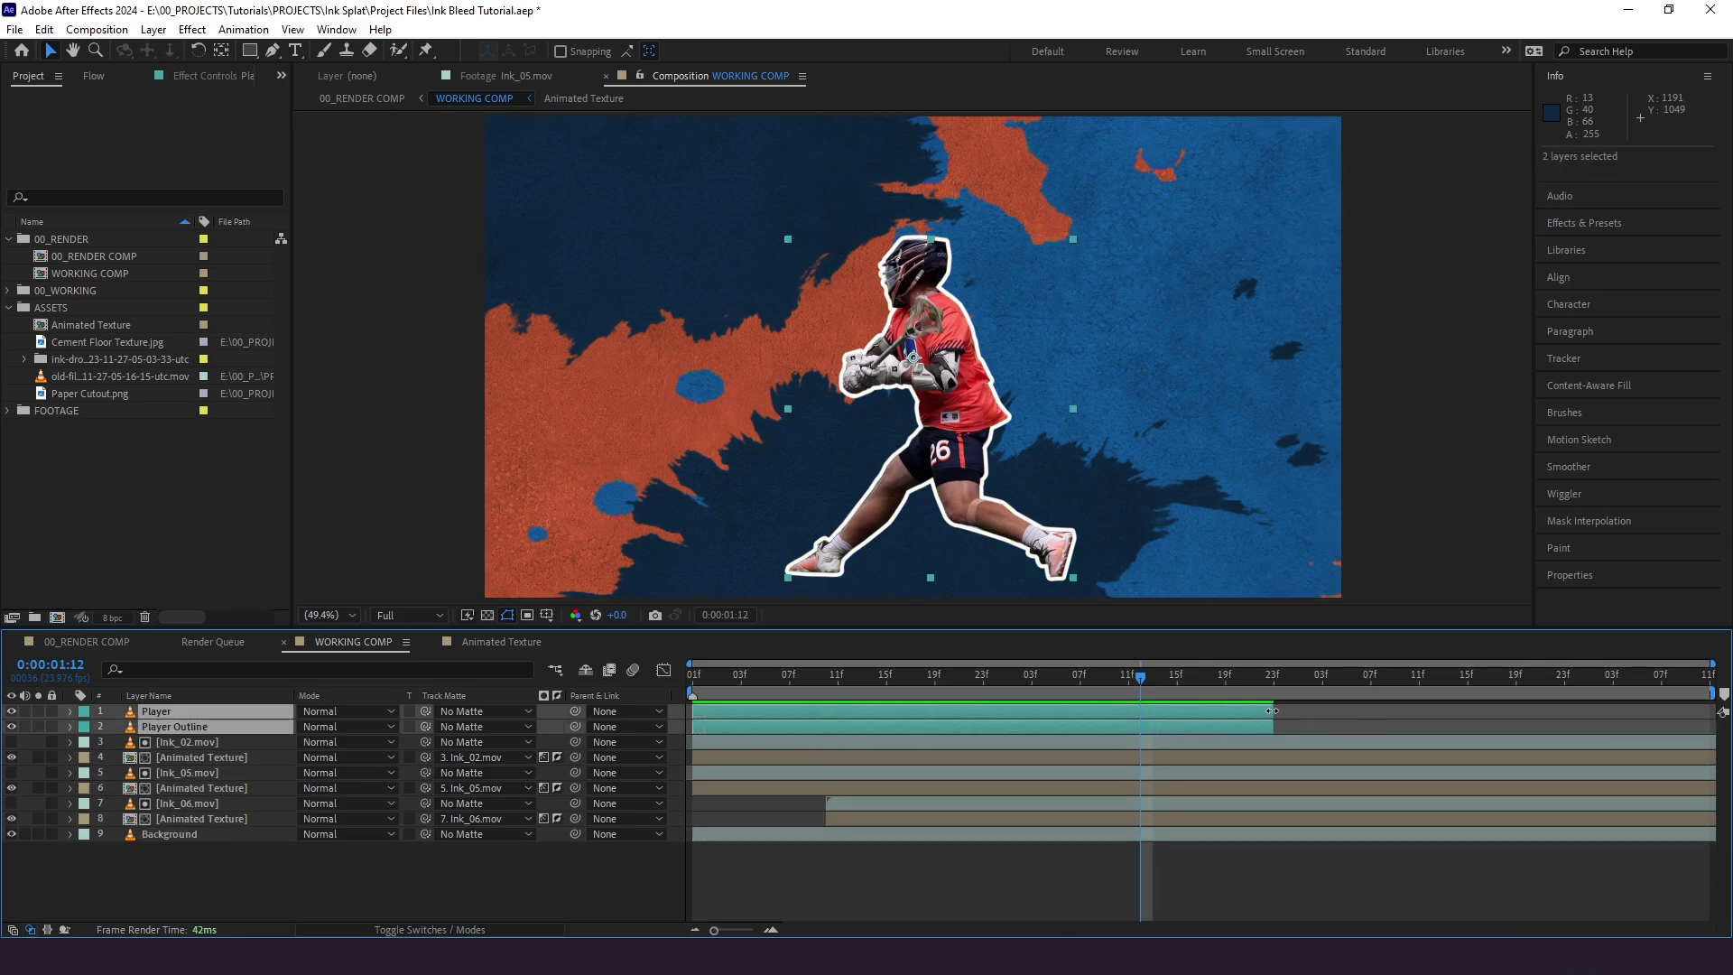
{"action": "left_click_drag", "start_coordinate": [1272, 712], "coordinate": [1711, 711]}
{"action": "key", "text": "space"}
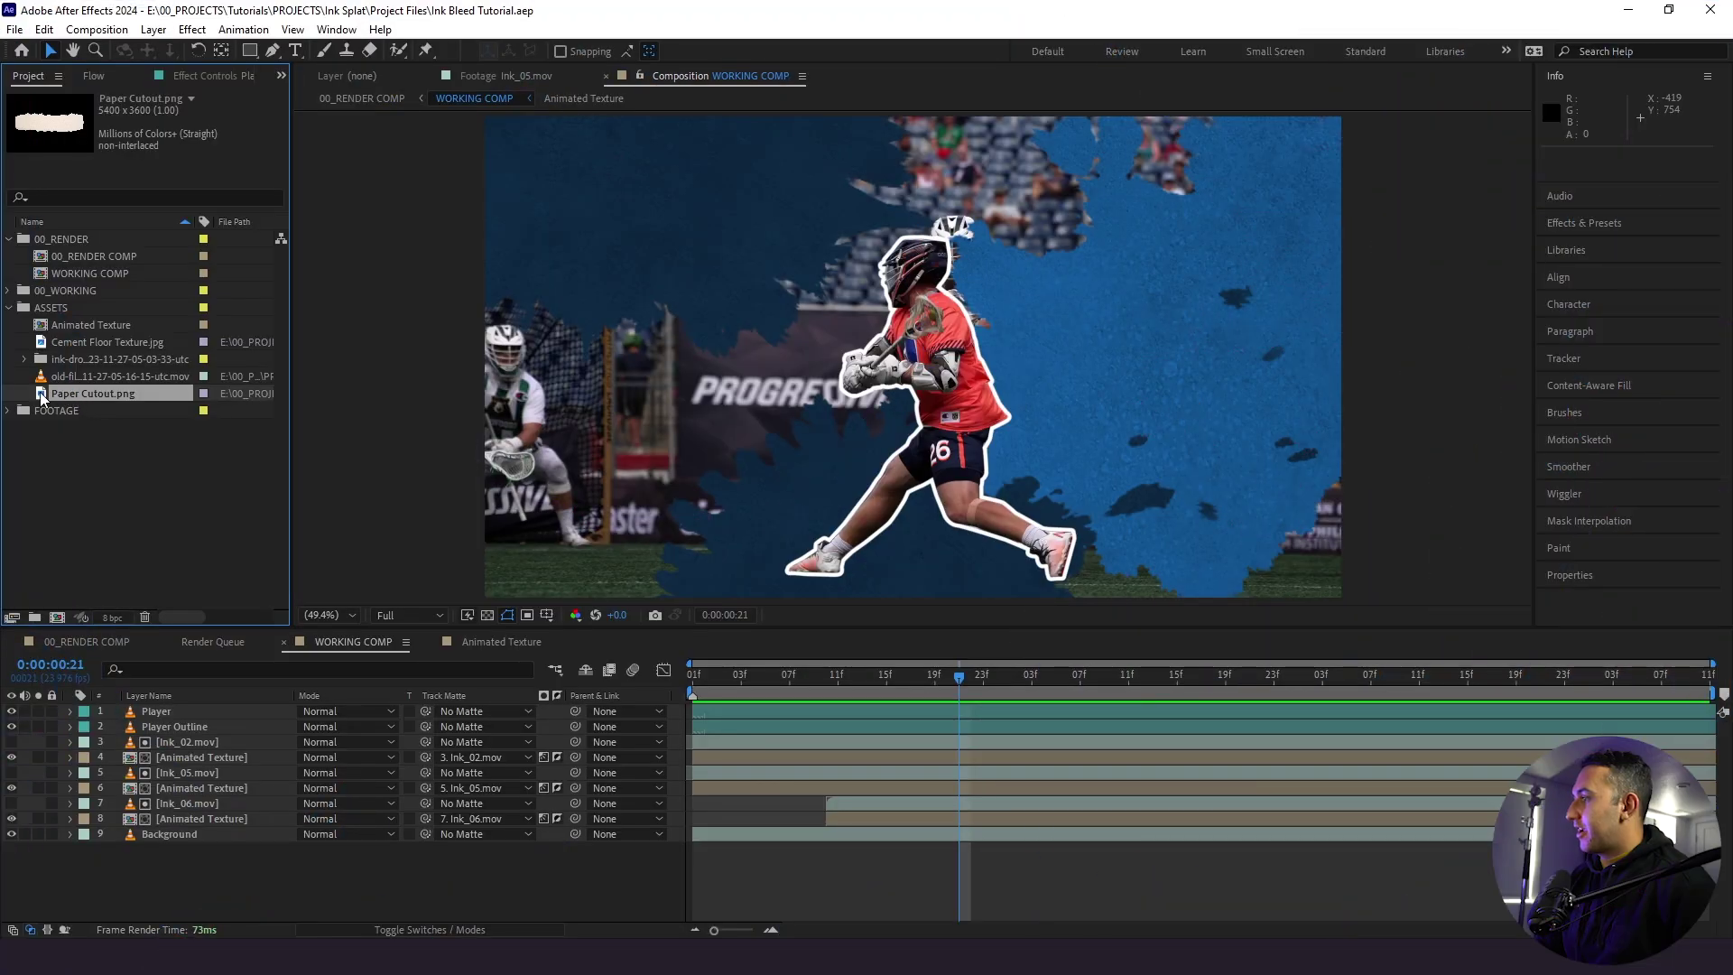
- Create a Paper Cutout composition from Paper Cutout.png and save the project
{"action": "left_click_drag", "start_coordinate": [63, 411], "coordinate": [56, 619]}
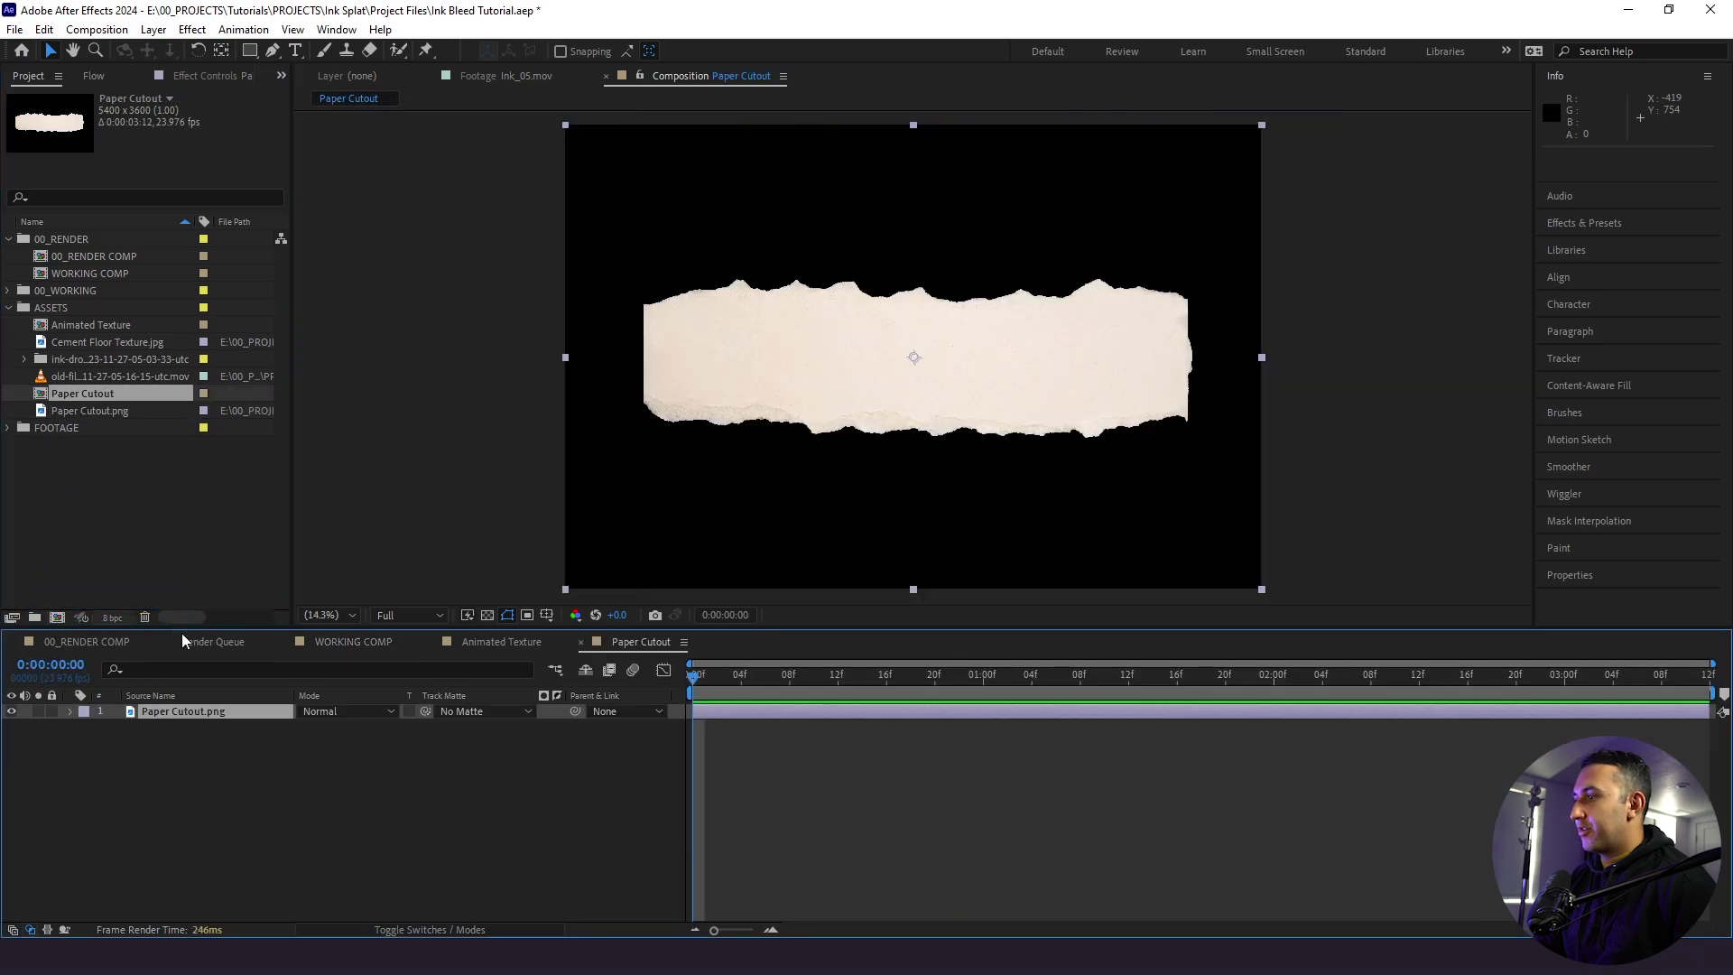
{"action": "left_click", "coordinate": [427, 830]}
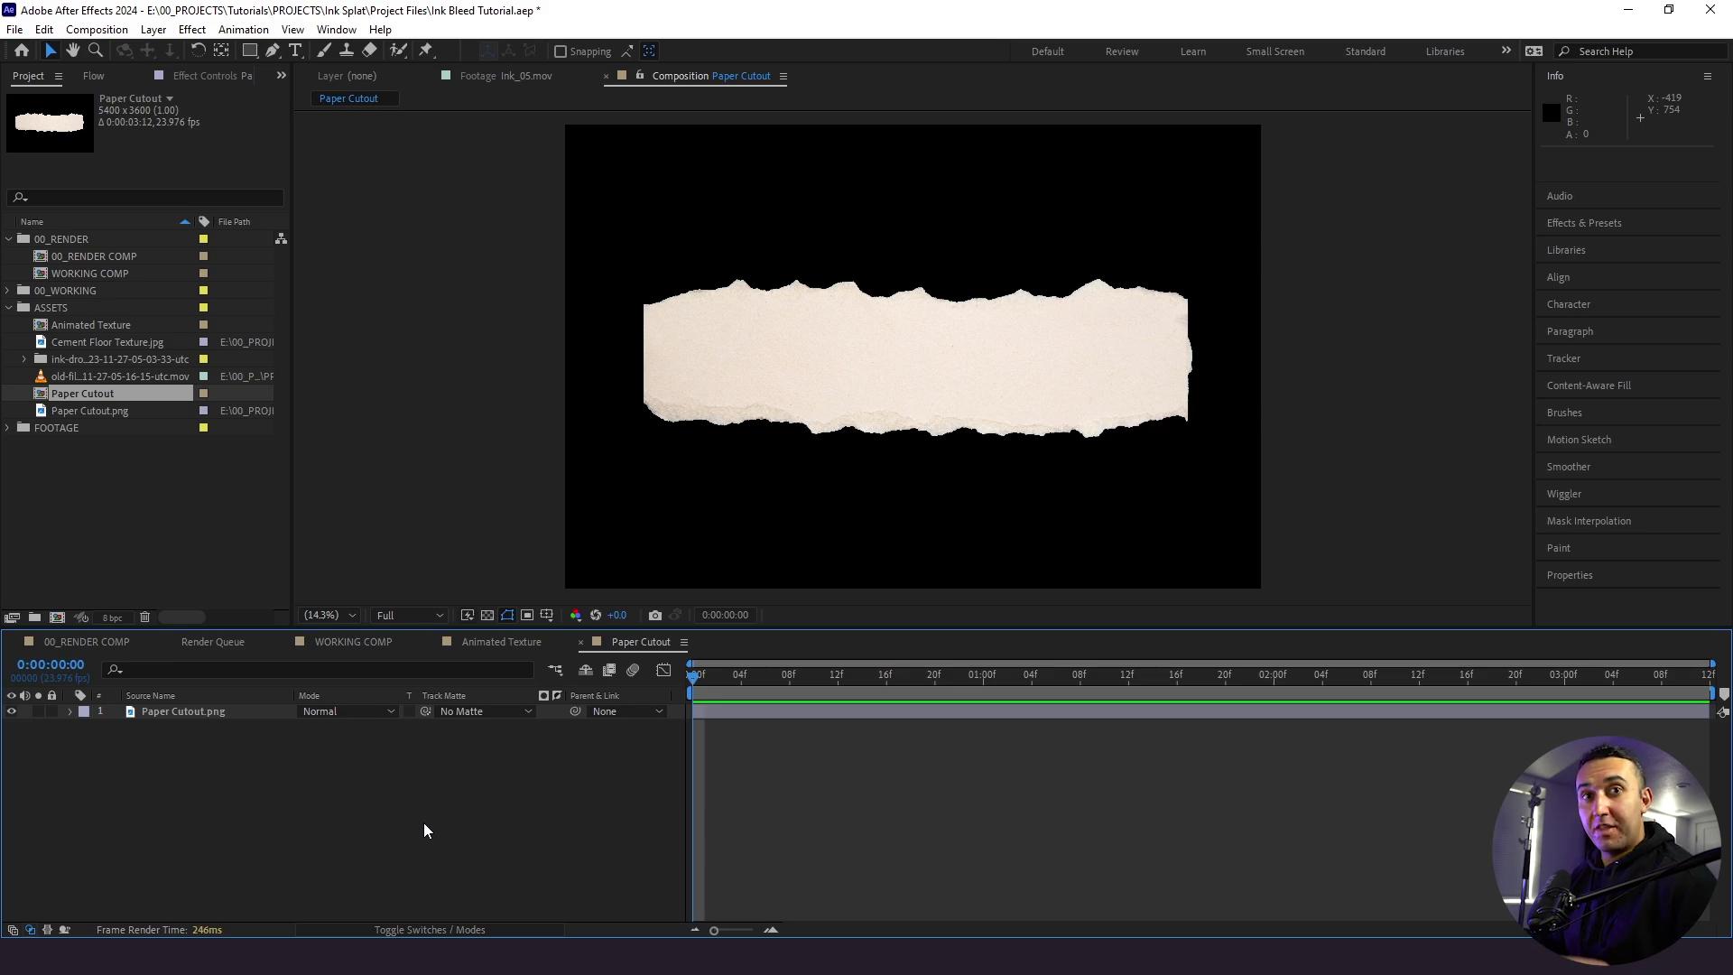
{"action": "key", "text": "ctrl+s"}
{"action": "key", "text": "ctrl+6"}
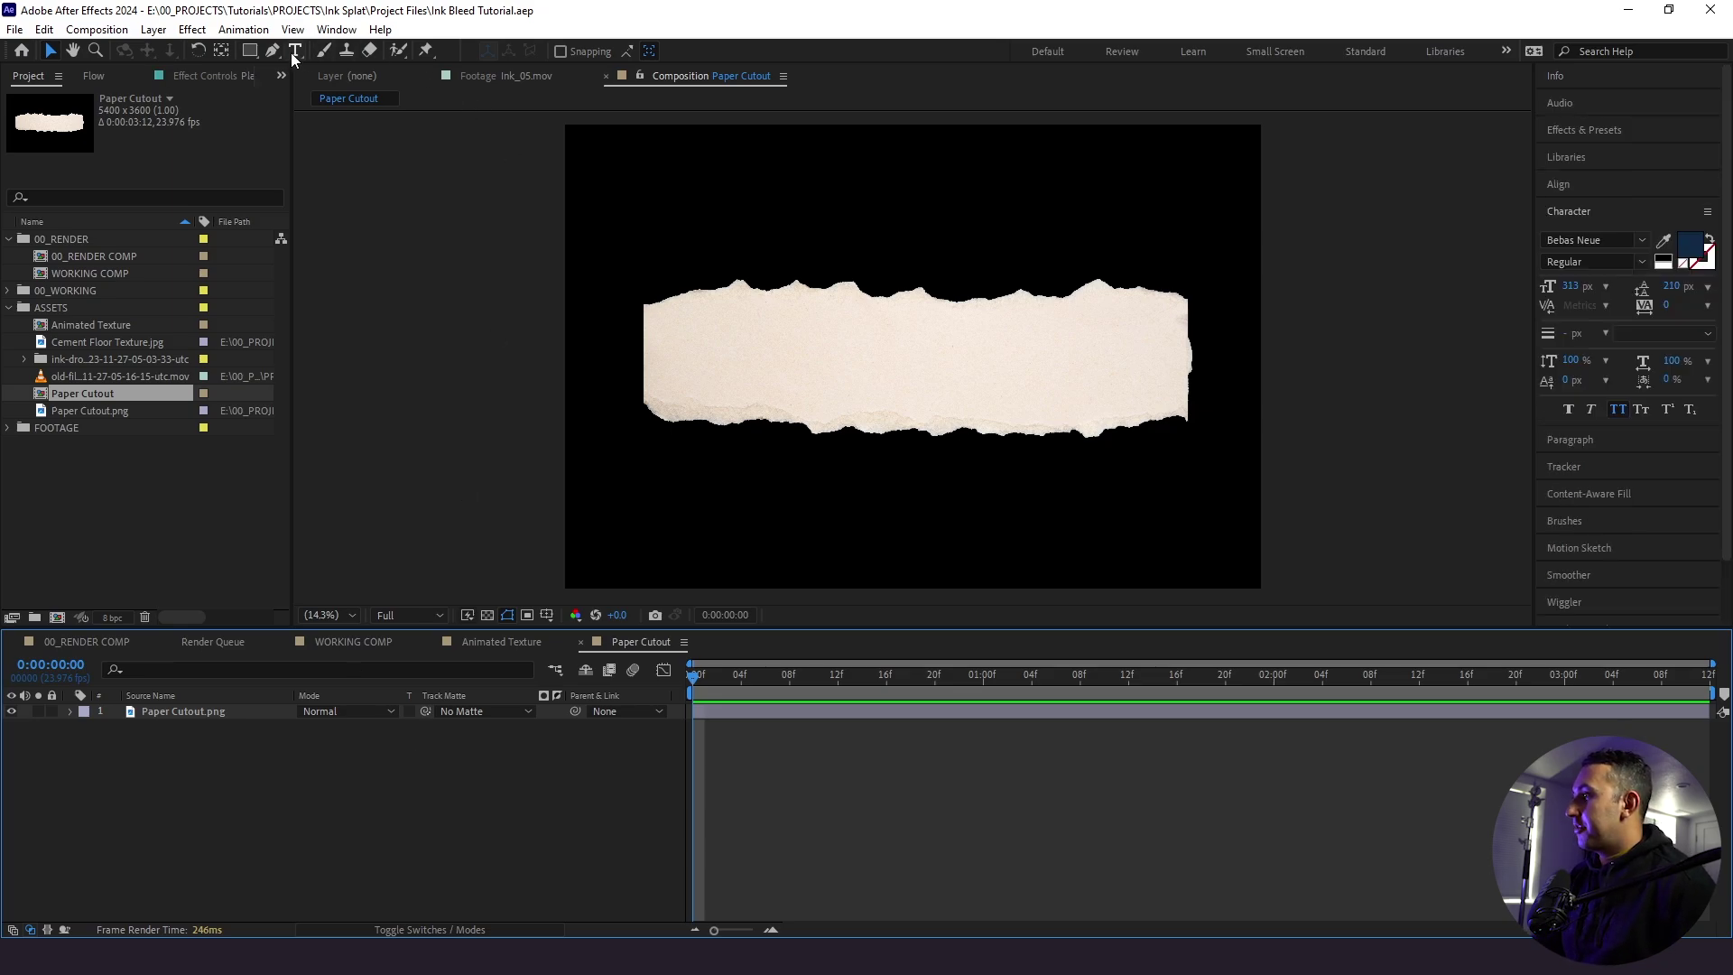
{"action": "left_click", "coordinate": [294, 51]}
{"action": "left_click", "coordinate": [870, 347]}
{"action": "type", "text": "tom"}
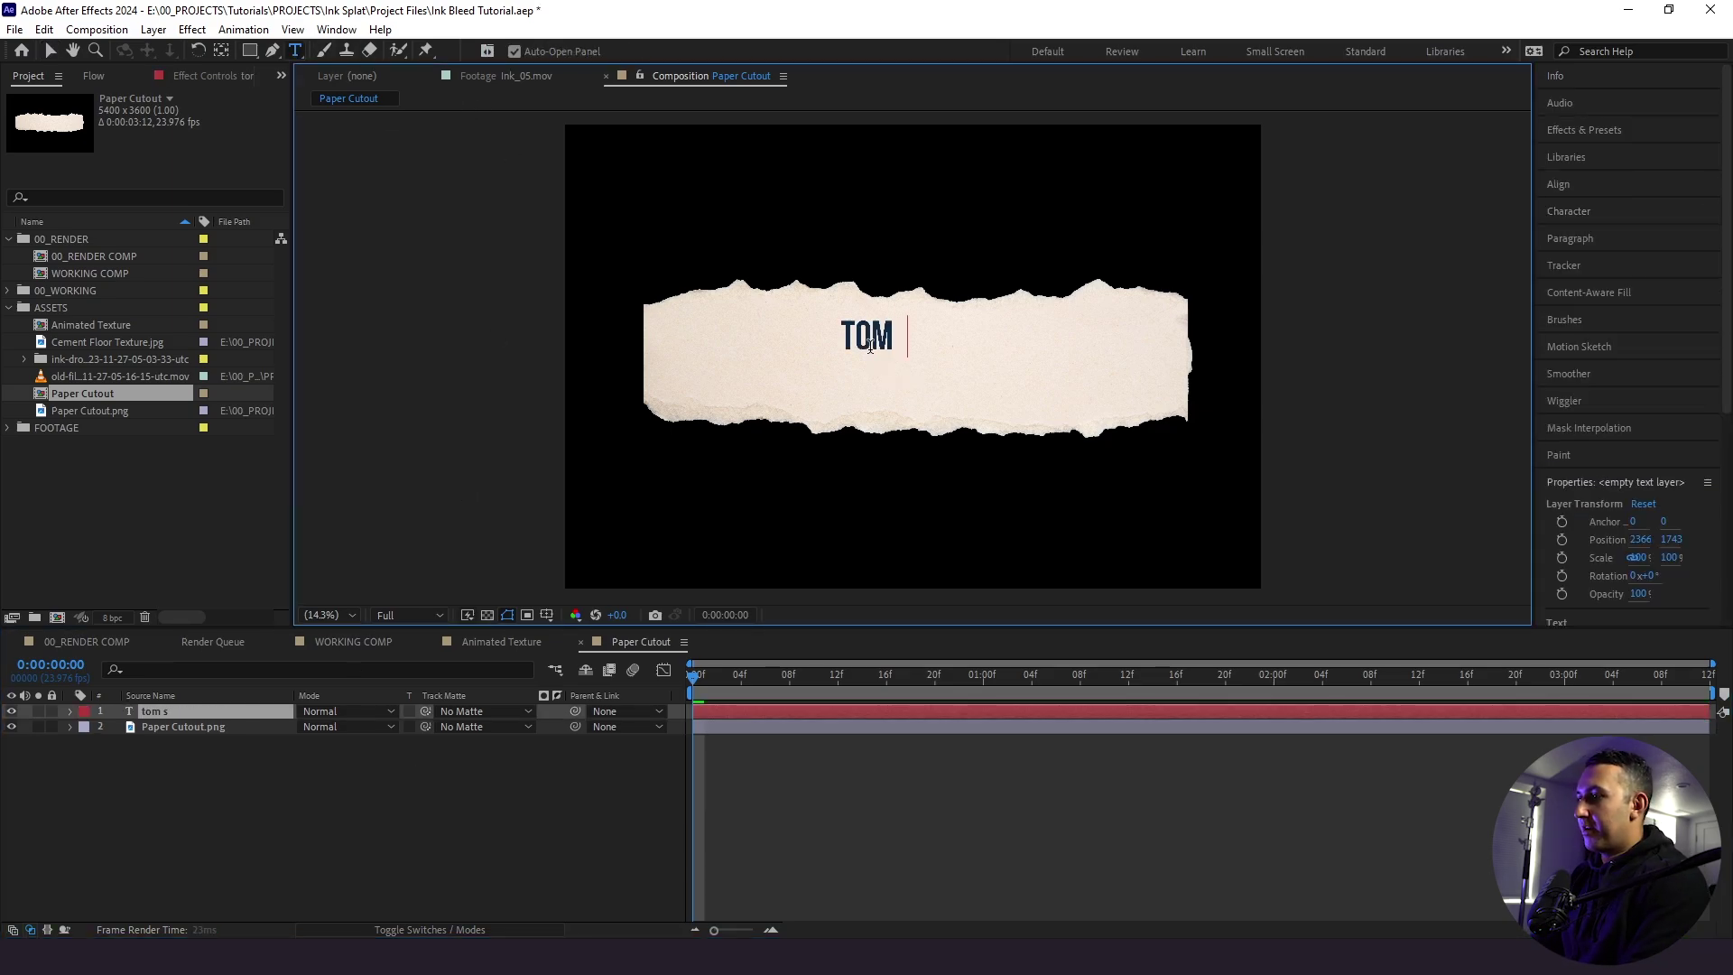
{"action": "type", "text": " schreiber"}
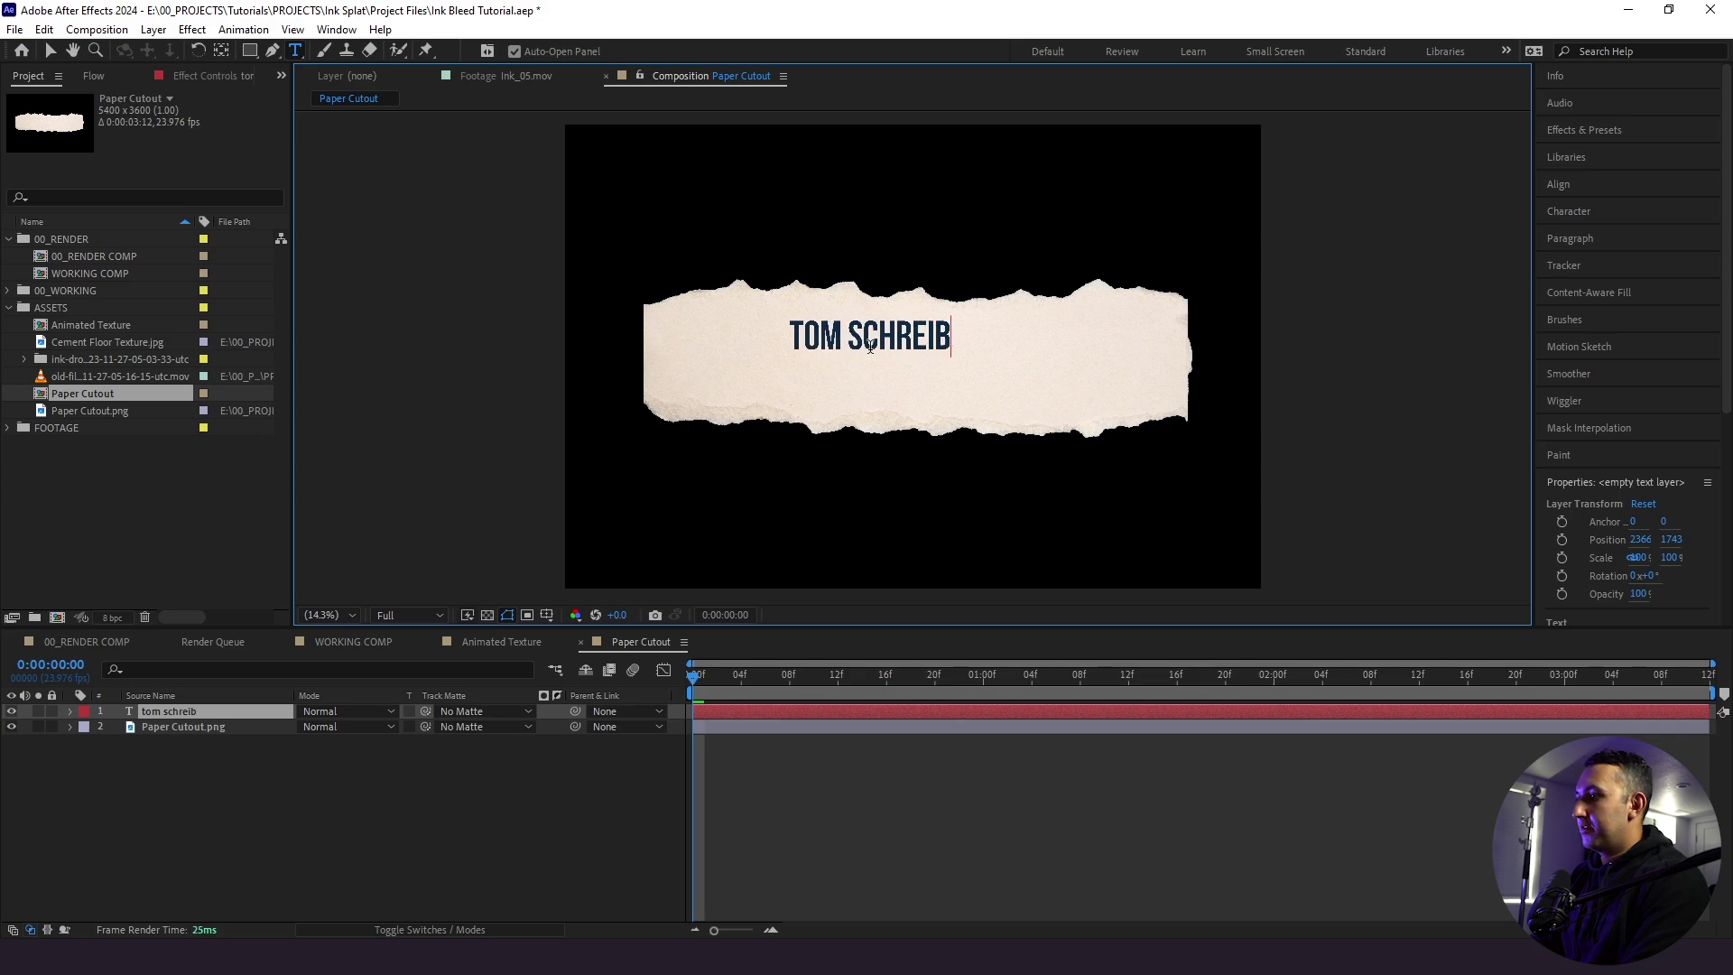
{"action": "left_click", "coordinate": [166, 743]}
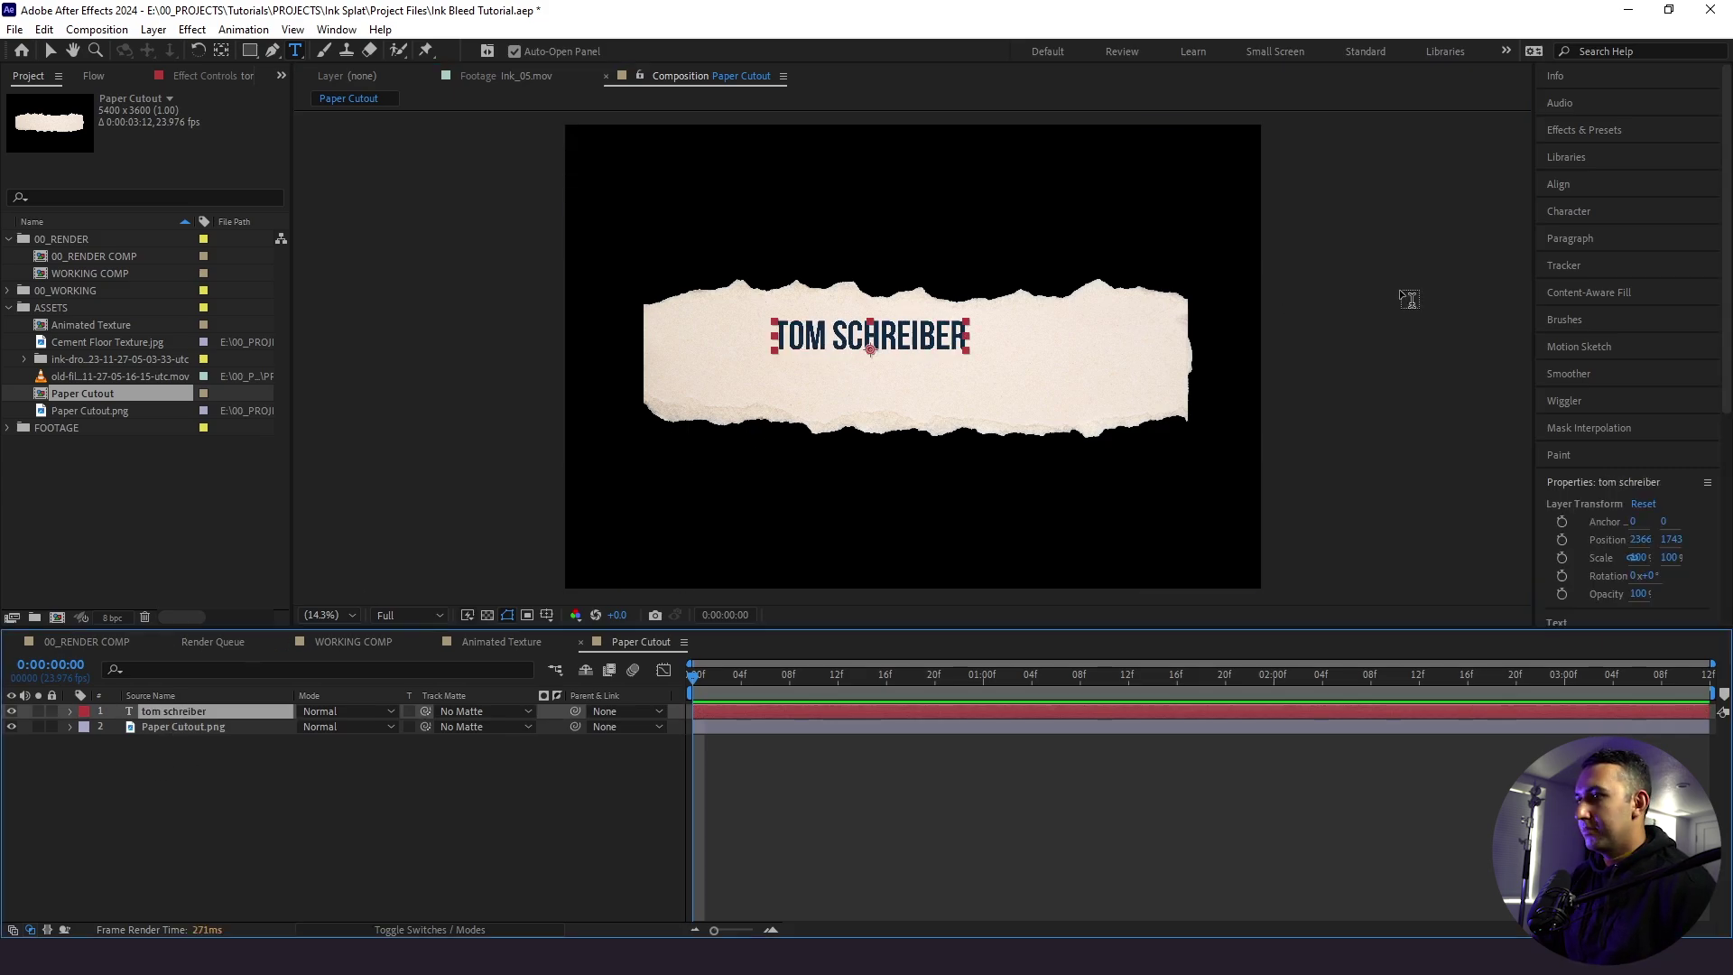
{"action": "left_click", "coordinate": [1578, 210]}
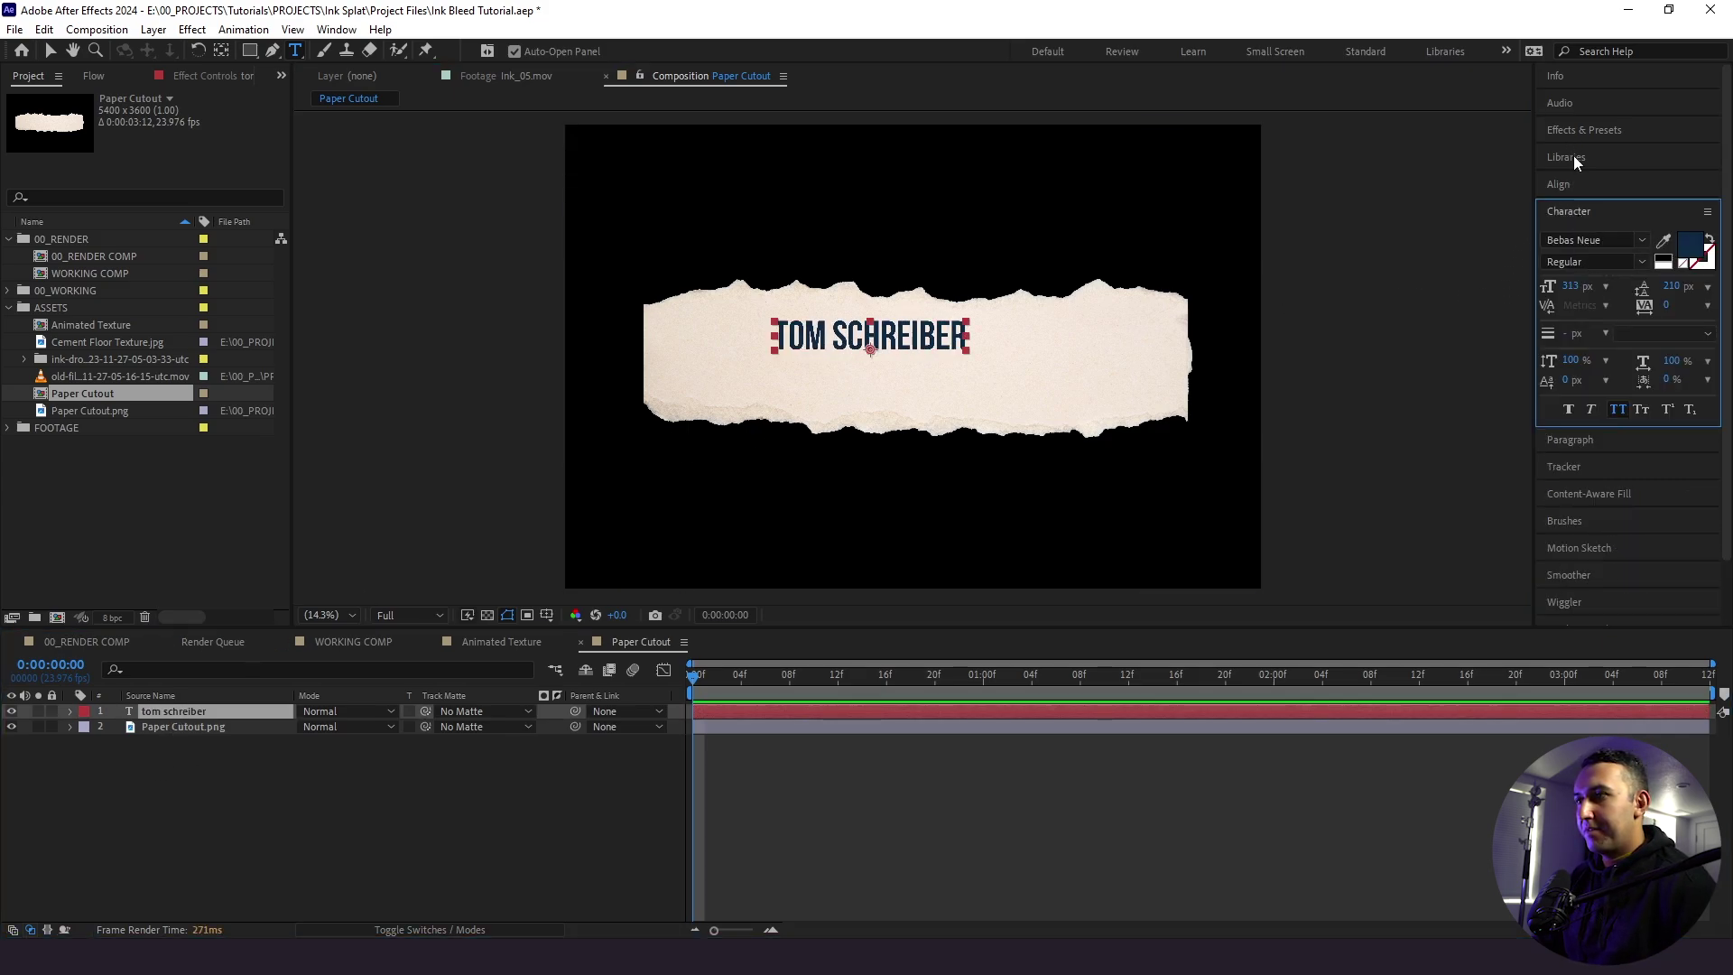
{"action": "left_click", "coordinate": [1561, 184]}
{"action": "left_click", "coordinate": [1583, 231]}
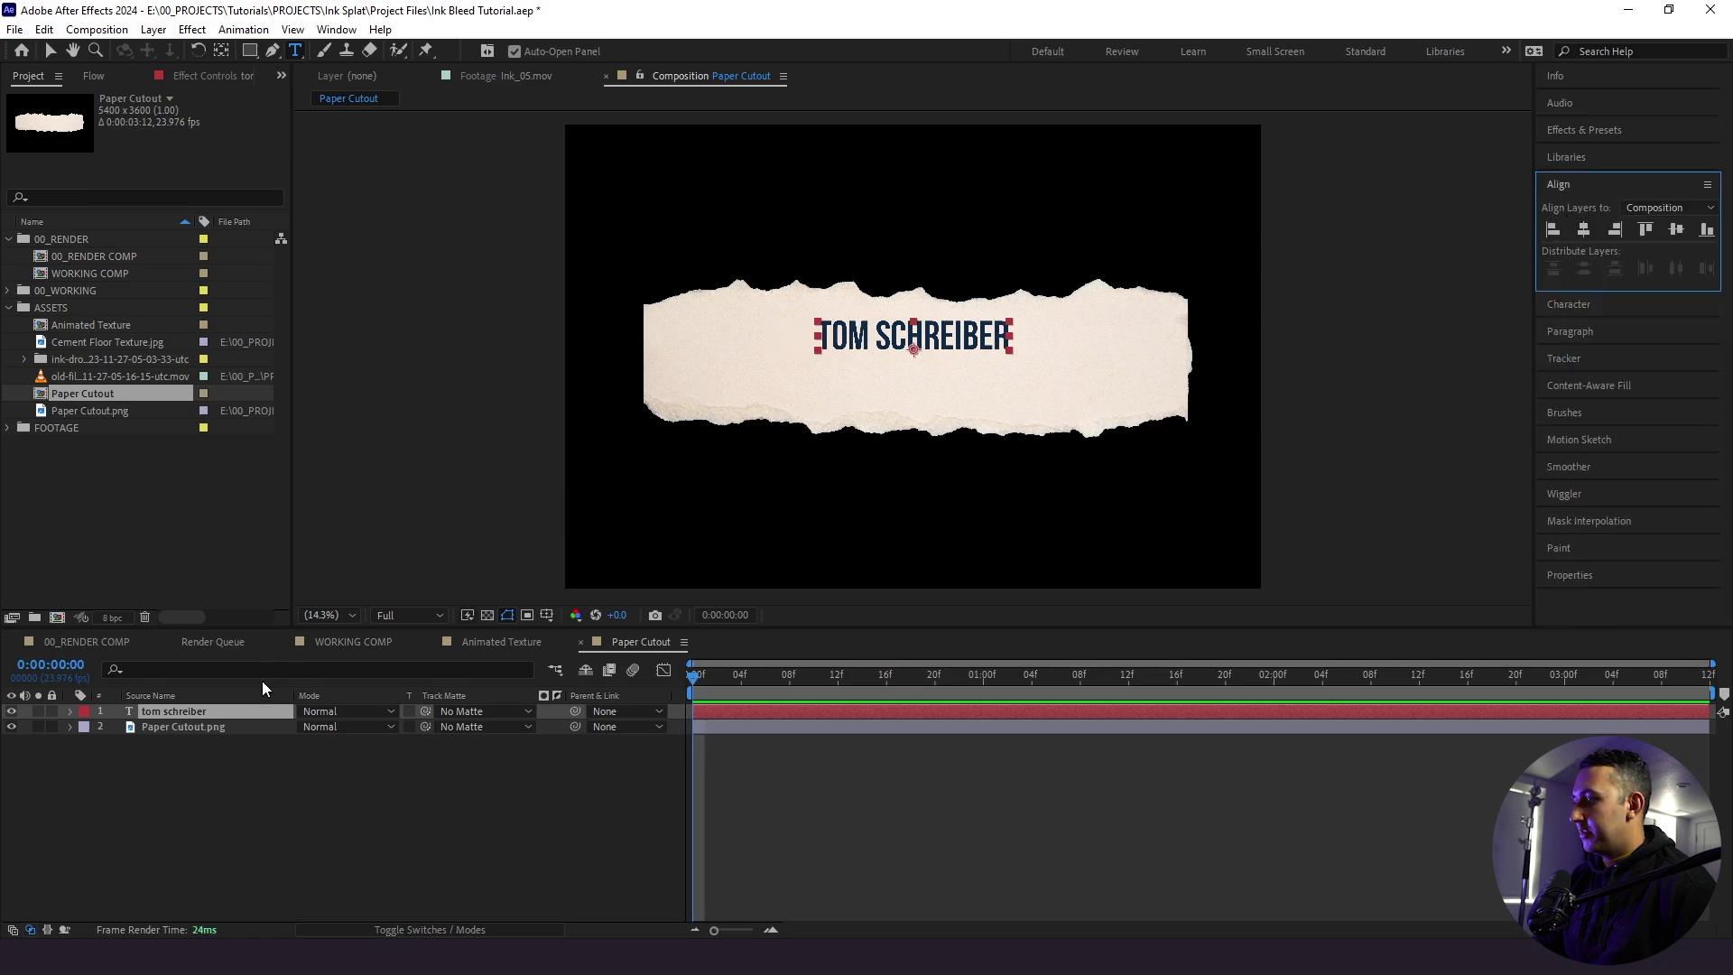
{"action": "left_click", "coordinate": [203, 723]}
{"action": "left_click", "coordinate": [203, 717]}
{"action": "key", "text": "shift+Down"}
{"action": "key", "text": "shift+Down"}
{"action": "key", "text": "shift+Down"}
{"action": "key", "text": "shift+Down"}
{"action": "key", "text": "shift+Down"}
{"action": "key", "text": "shift+Down"}
{"action": "key", "text": "shift+Down"}
{"action": "key", "text": "shift+Down"}
{"action": "key", "text": "shift+Down"}
{"action": "key", "text": "shift+Down"}
{"action": "key", "text": "shift+Down"}
{"action": "key", "text": "shift+Down"}
{"action": "key", "text": "shift+Down"}
{"action": "key", "text": "shift+Down"}
{"action": "key", "text": "shift+Down"}
{"action": "key", "text": "shift+Down"}
{"action": "key", "text": "shift+Down"}
{"action": "key", "text": "shift+Down"}
{"action": "key", "text": "shift+Down"}
{"action": "key", "text": "shift+Down"}
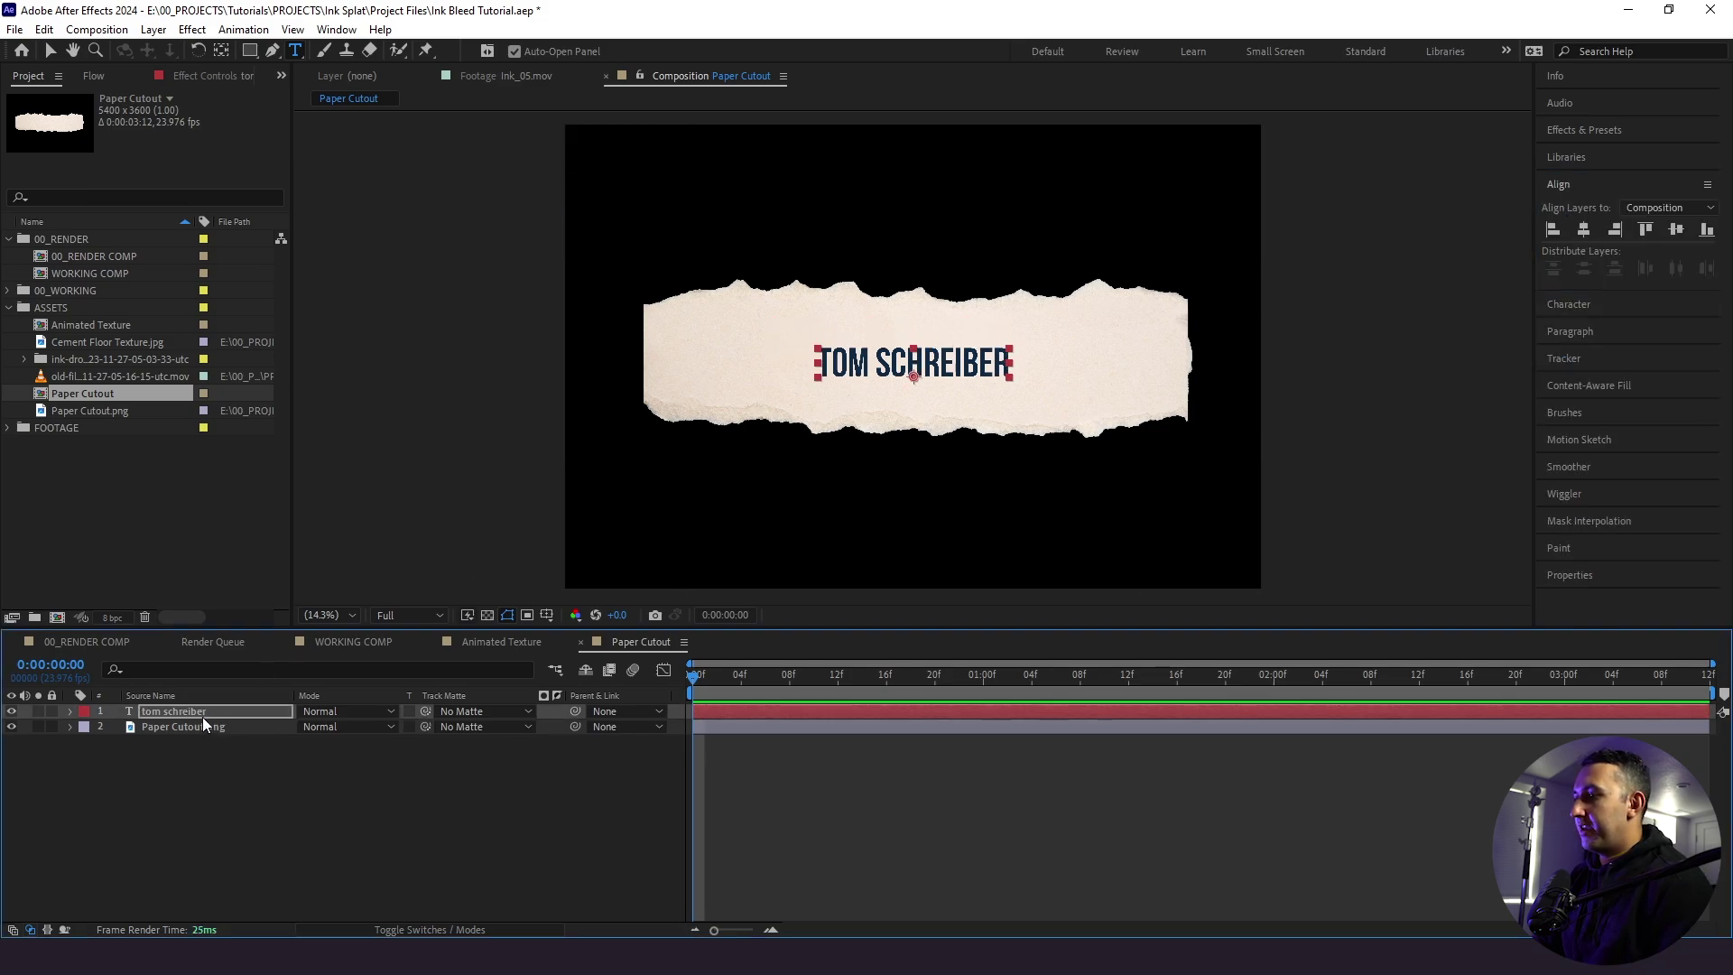
{"action": "key", "text": "shift+Down"}
{"action": "key", "text": "shift+Down"}
{"action": "key", "text": "shift+Down"}
{"action": "key", "text": "shift+Down"}
{"action": "key", "text": "shift+Down"}
{"action": "key", "text": "shift+Down"}
{"action": "key", "text": "shift+Down"}
- Duplicate the name layer, move the copy up, and change its text to '#26'
{"action": "left_click", "coordinate": [210, 769]}
{"action": "left_click", "coordinate": [222, 711]}
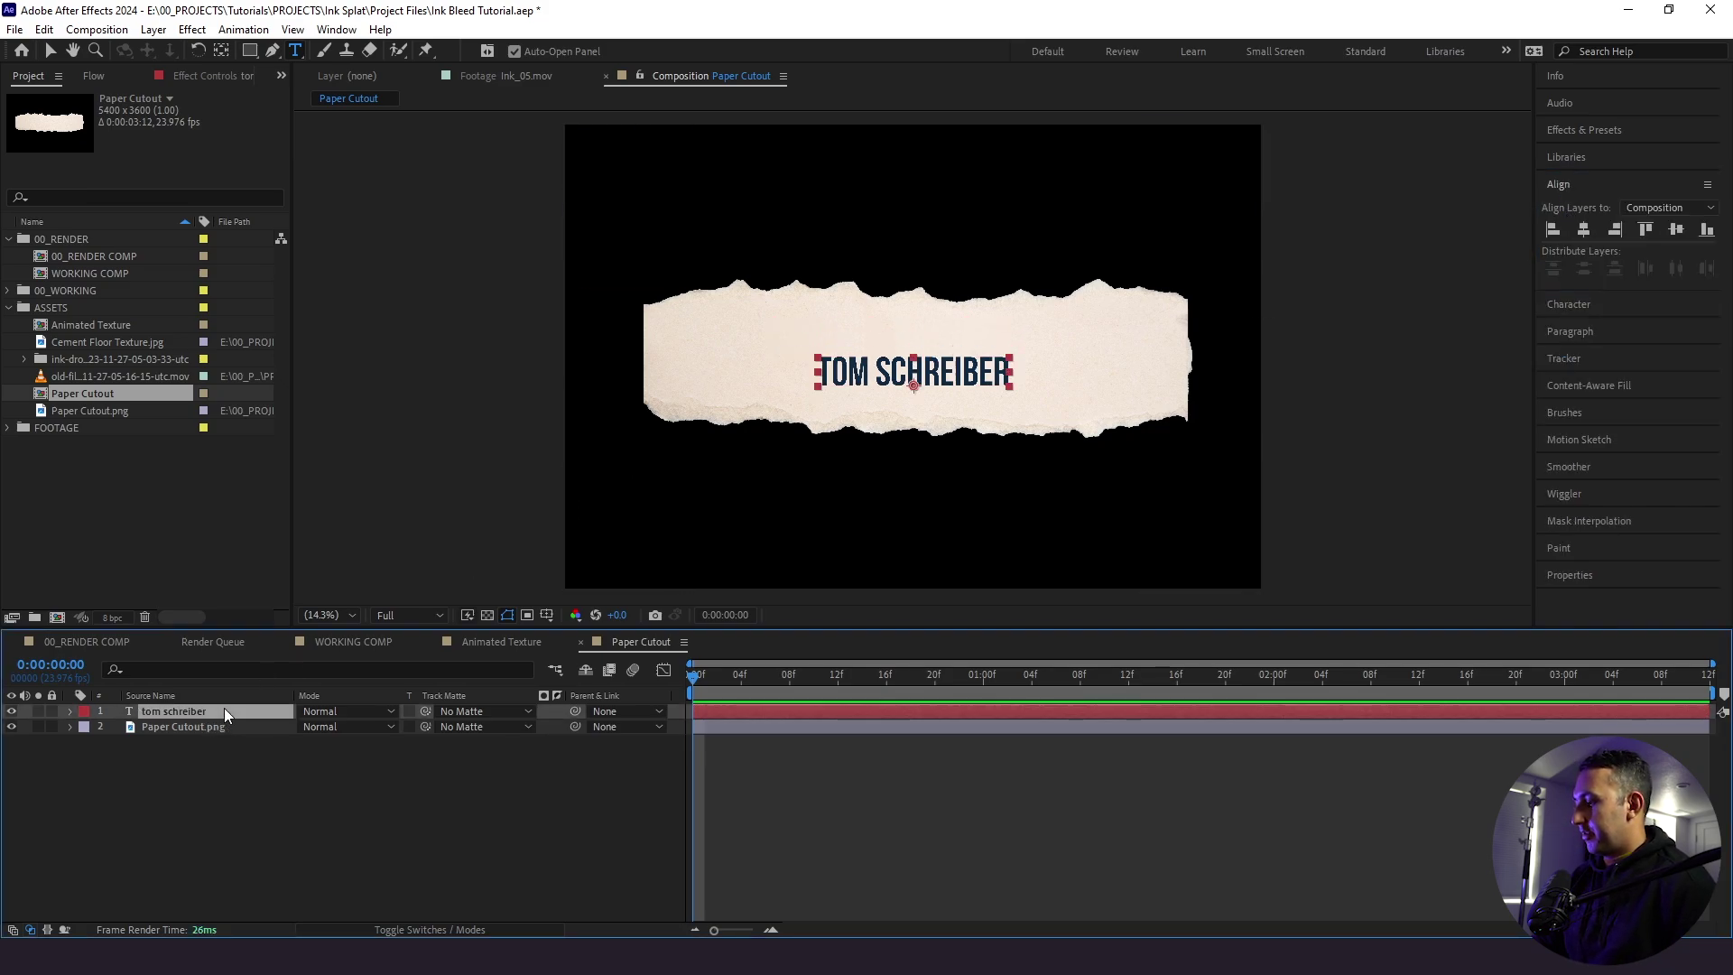
{"action": "key", "text": "ctrl+d"}
{"action": "key", "text": "shift+Up"}
{"action": "key", "text": "shift+Up"}
{"action": "key", "text": "shift+Up"}
{"action": "key", "text": "shift+Up"}
{"action": "key", "text": "shift+Up"}
{"action": "key", "text": "shift+Up"}
{"action": "key", "text": "shift+Up"}
{"action": "key", "text": "shift+Up"}
{"action": "key", "text": "shift+Up"}
{"action": "key", "text": "shift+Up"}
{"action": "key", "text": "shift+Up"}
{"action": "key", "text": "shift+Up"}
{"action": "key", "text": "shift+Up"}
{"action": "key", "text": "shift+Up"}
{"action": "key", "text": "shift+Up"}
{"action": "key", "text": "shift+Up"}
{"action": "key", "text": "shift+Up"}
{"action": "key", "text": "shift+Up"}
{"action": "key", "text": "shift+Up"}
{"action": "key", "text": "shift+Up"}
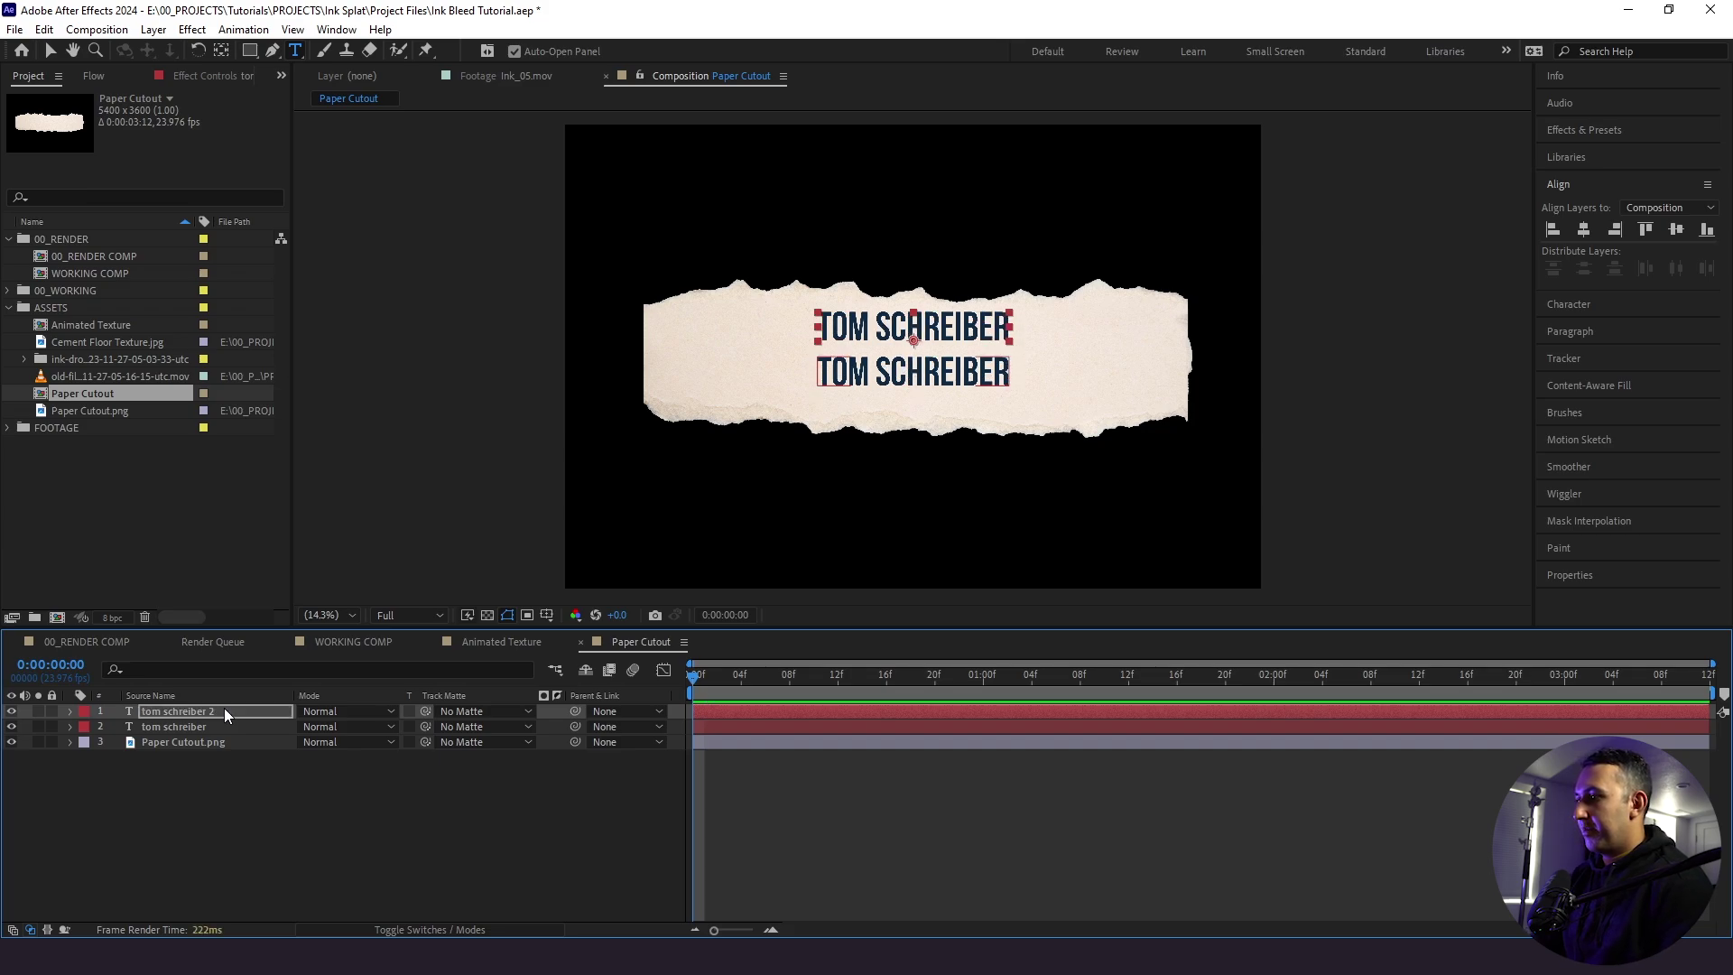
{"action": "double_click", "coordinate": [224, 712]}
{"action": "type", "text": "#"}
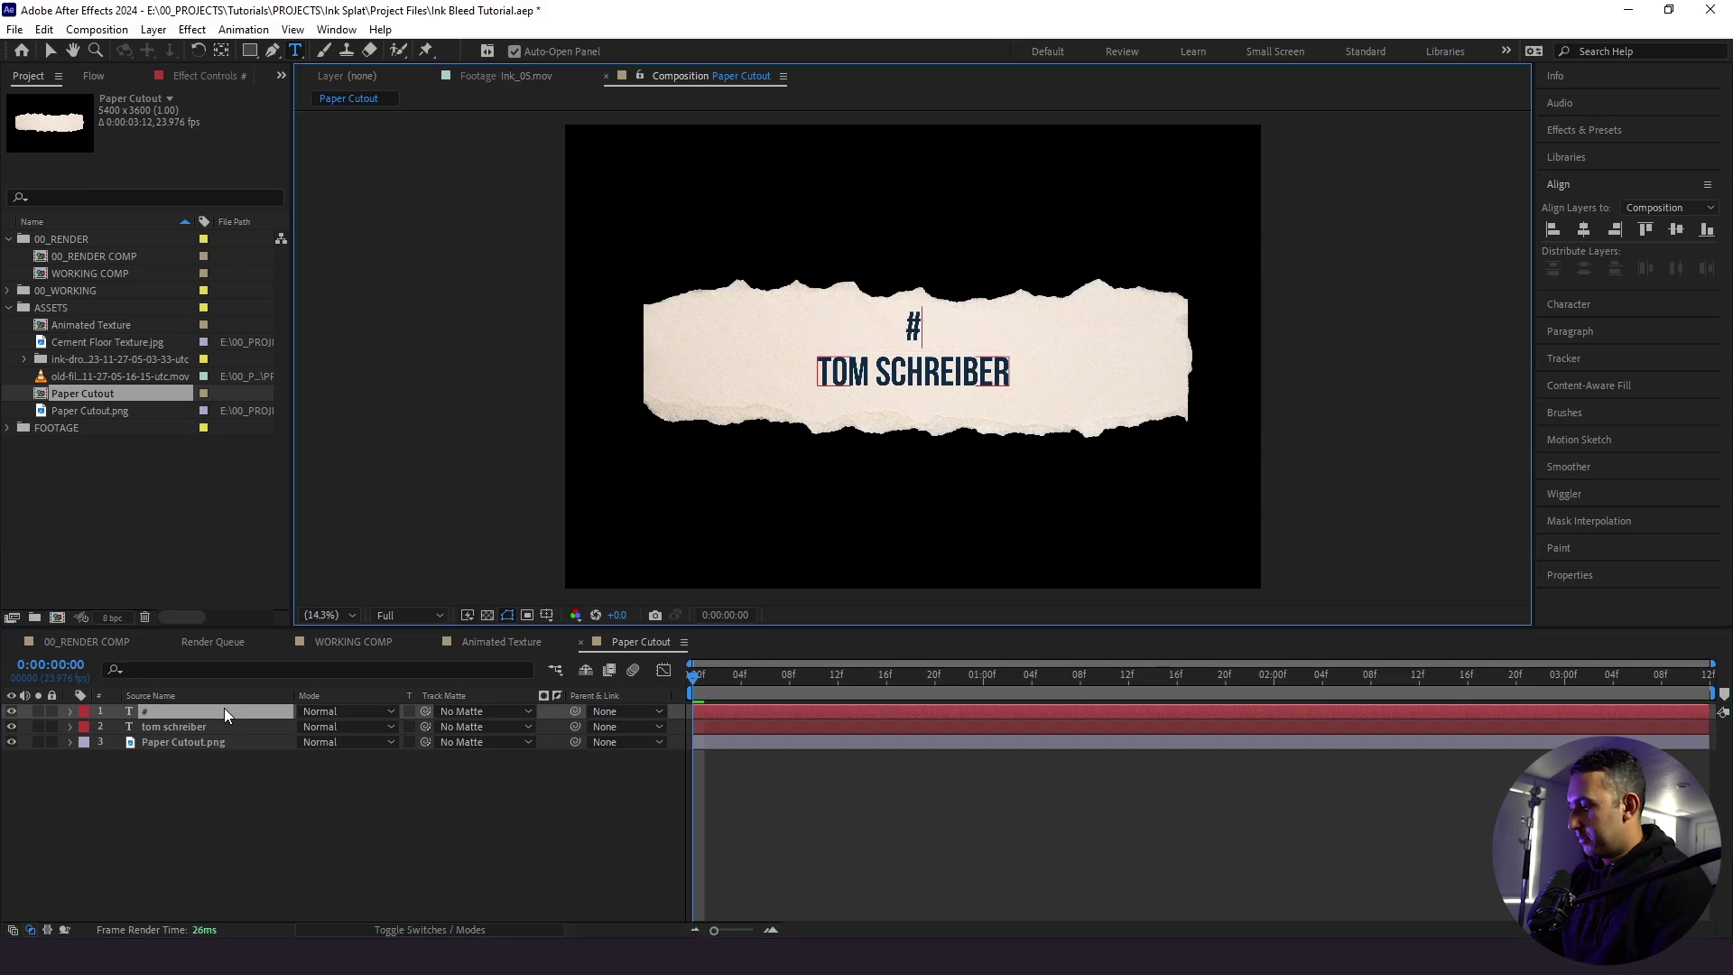
{"action": "type", "text": "26"}
{"action": "left_click", "coordinate": [100, 782]}
- Scale TOM SCHREIBER up to 165% and nudge it down away from #26
{"action": "left_click", "coordinate": [164, 726]}
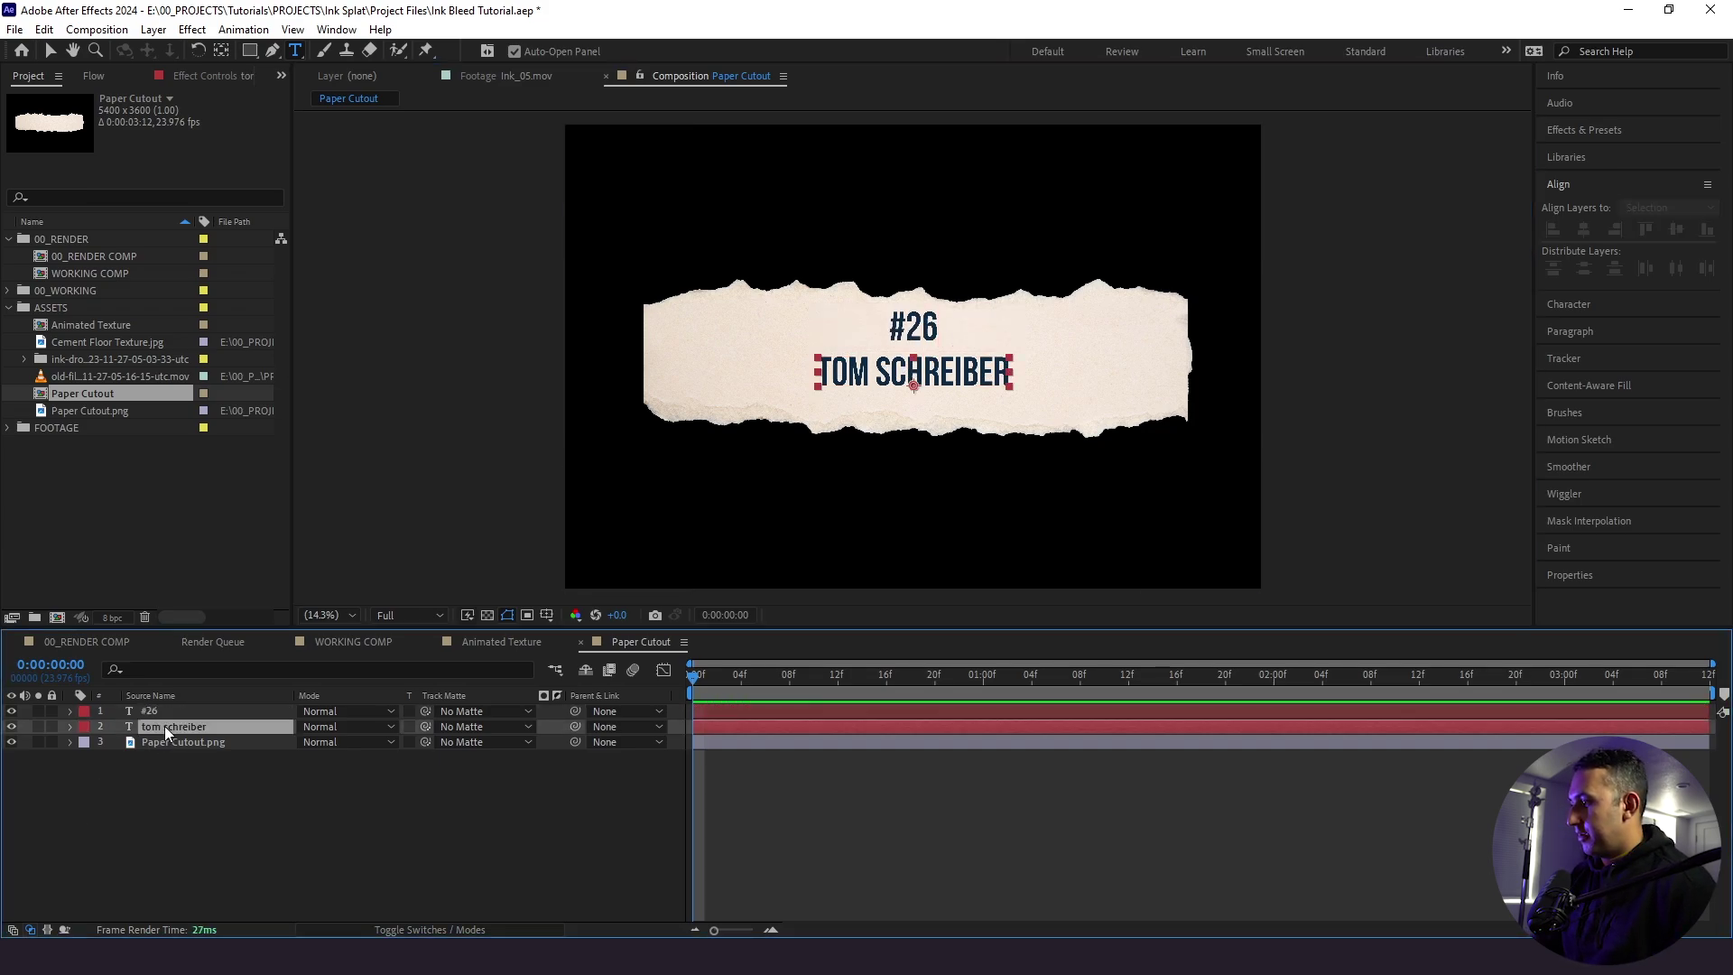
{"action": "key", "text": "s"}
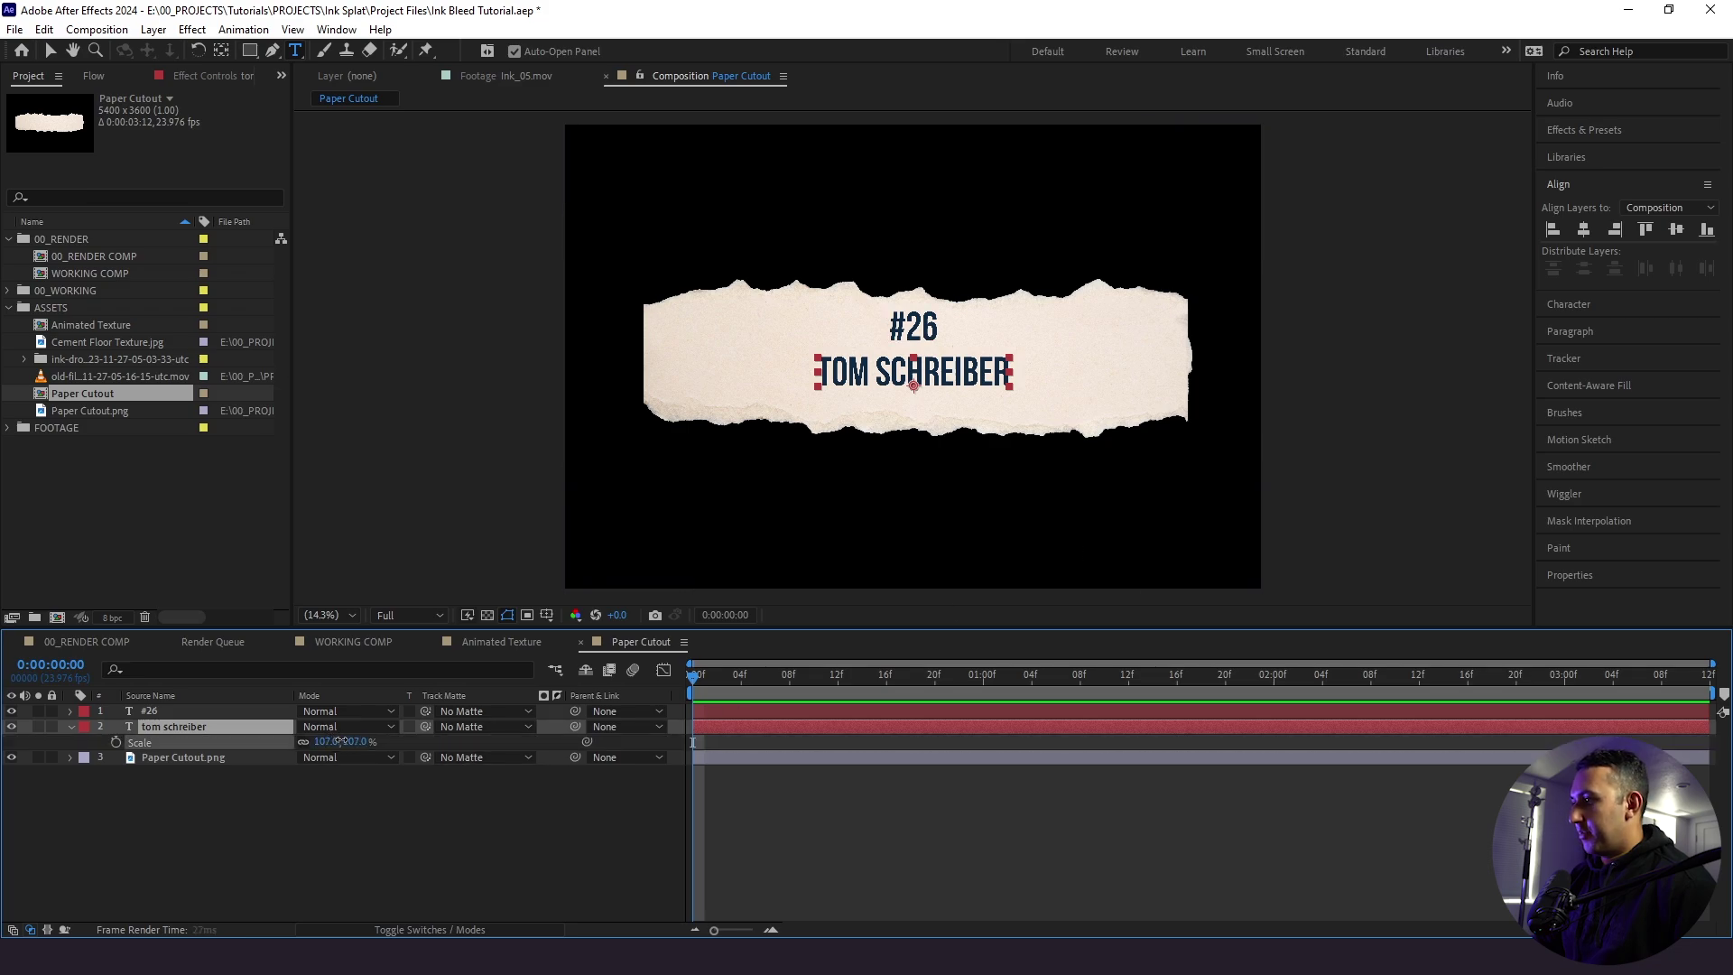
{"action": "left_click_drag", "start_coordinate": [334, 742], "coordinate": [396, 742]}
{"action": "left_click", "coordinate": [52, 54]}
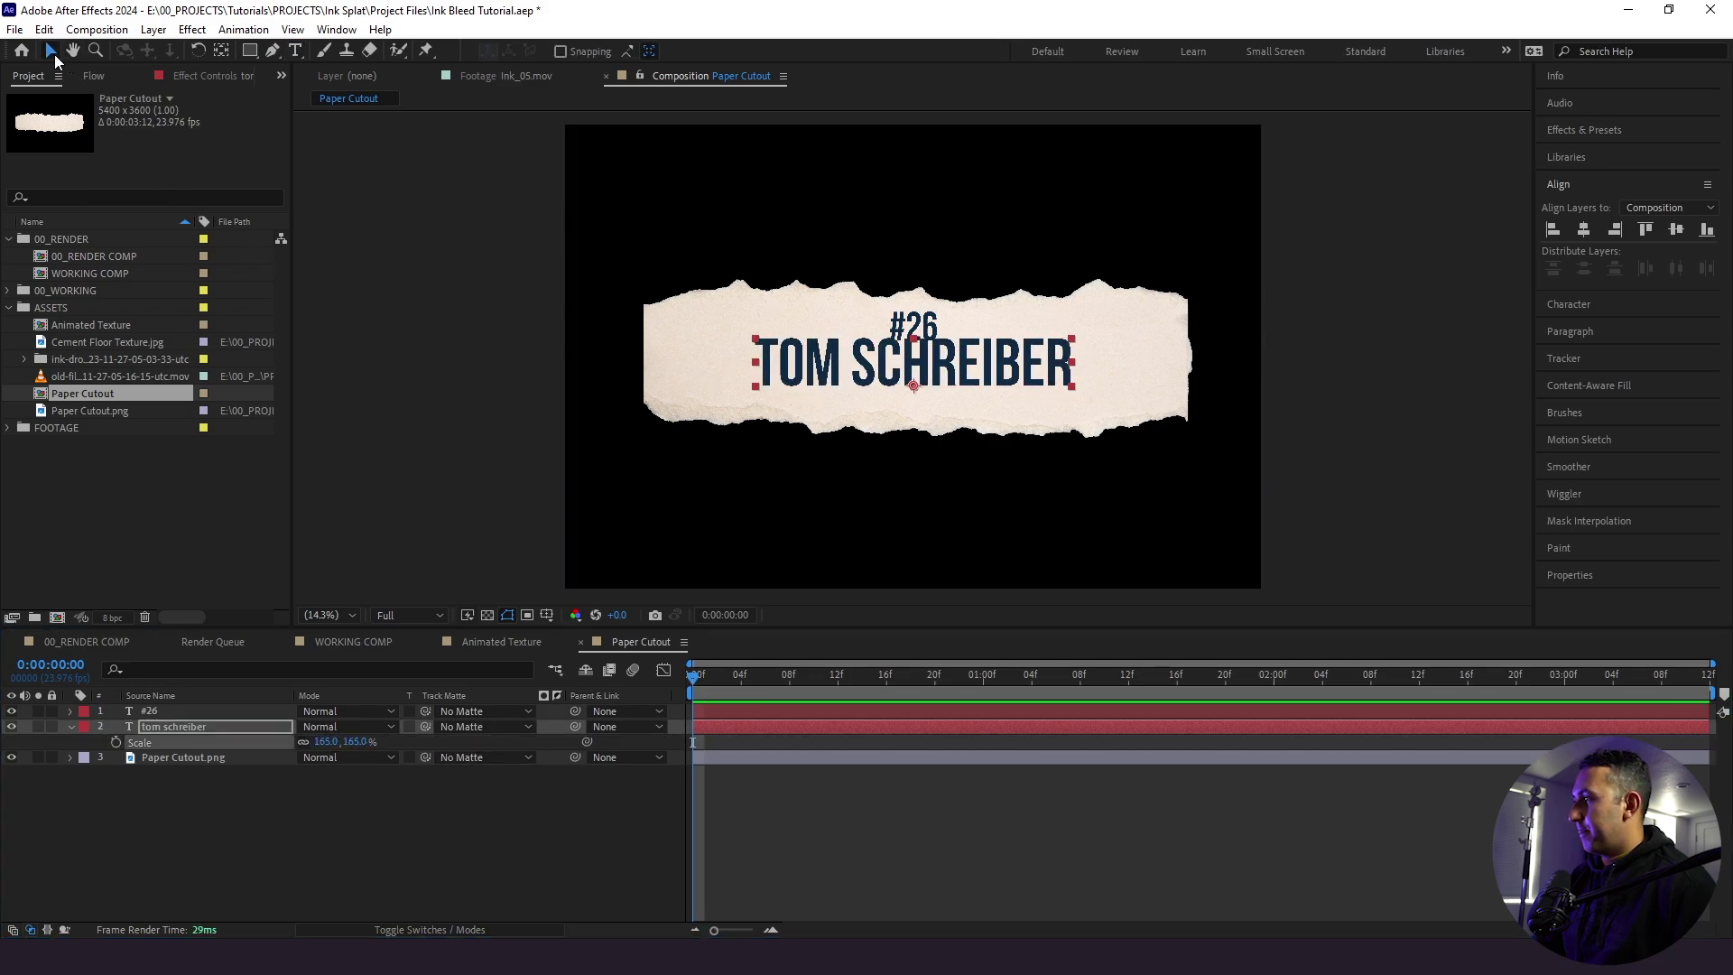
{"action": "key", "text": "shift+Down"}
{"action": "key", "text": "shift+Down"}
{"action": "key", "text": "shift+Down"}
{"action": "key", "text": "shift+Down"}
{"action": "key", "text": "shift+Down"}
{"action": "key", "text": "shift+Down"}
{"action": "key", "text": "shift+Down"}
{"action": "key", "text": "shift+Down"}
{"action": "key", "text": "shift+Down"}
{"action": "key", "text": "shift+Down"}
{"action": "key", "text": "shift+Down"}
{"action": "key", "text": "shift+Down"}
{"action": "key", "text": "shift+Down"}
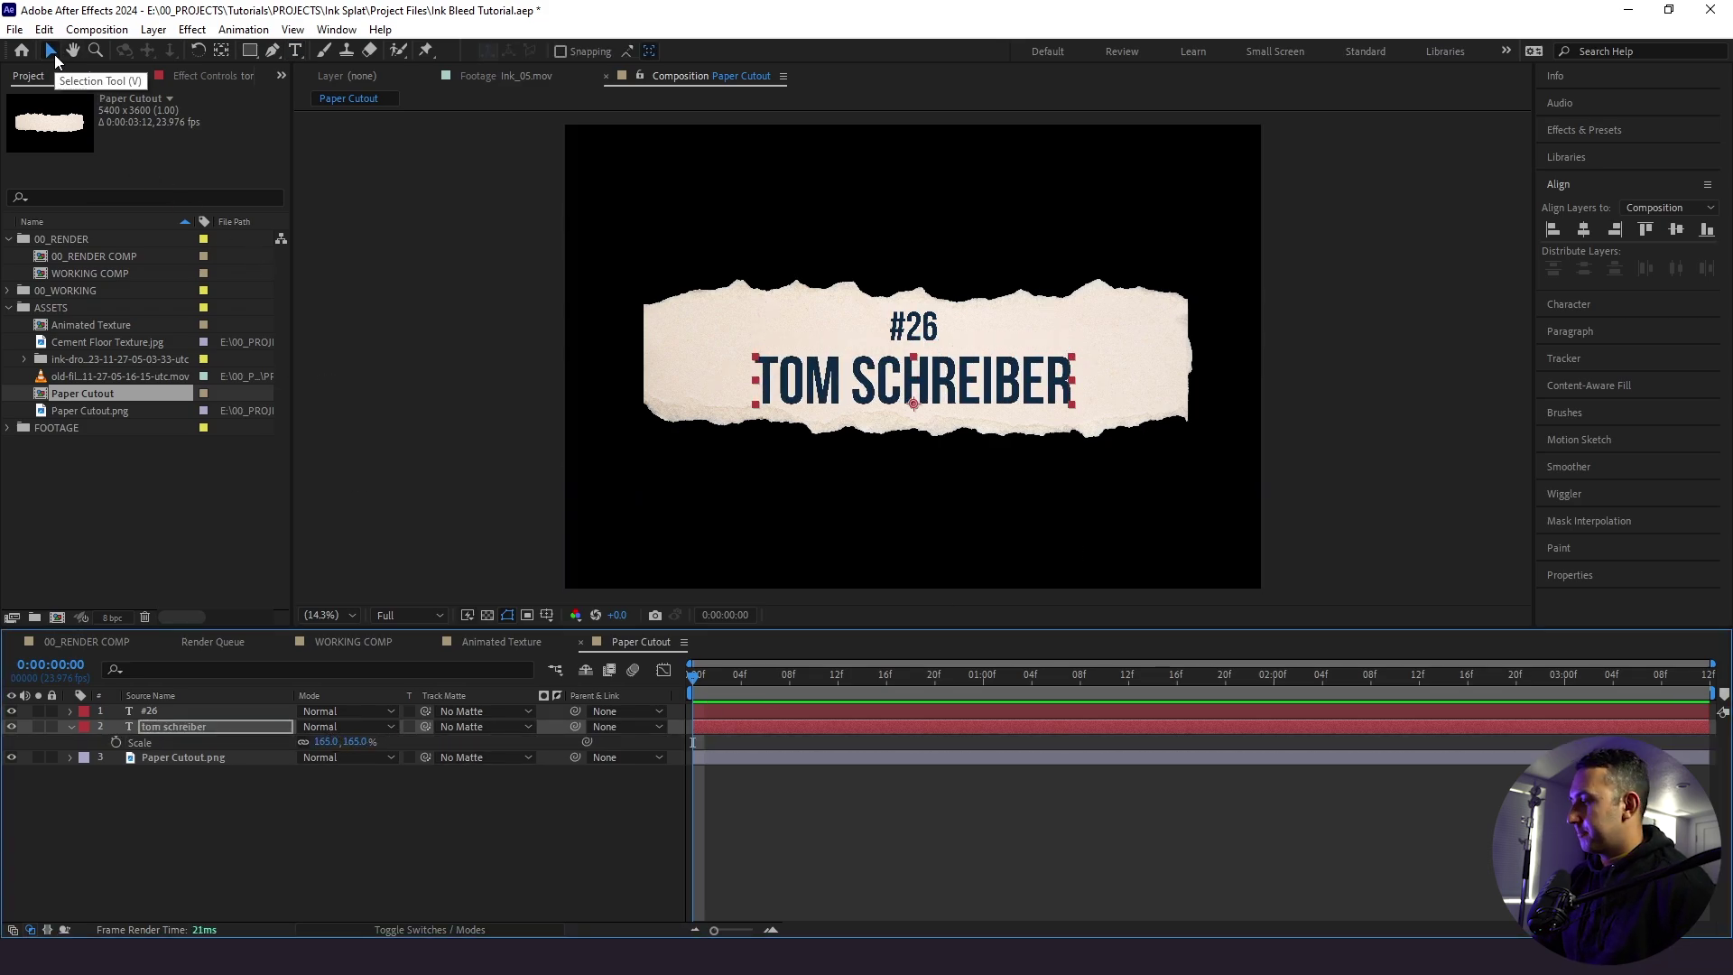
{"action": "key", "text": "ctrl+shift+a"}
{"action": "key", "text": "space"}
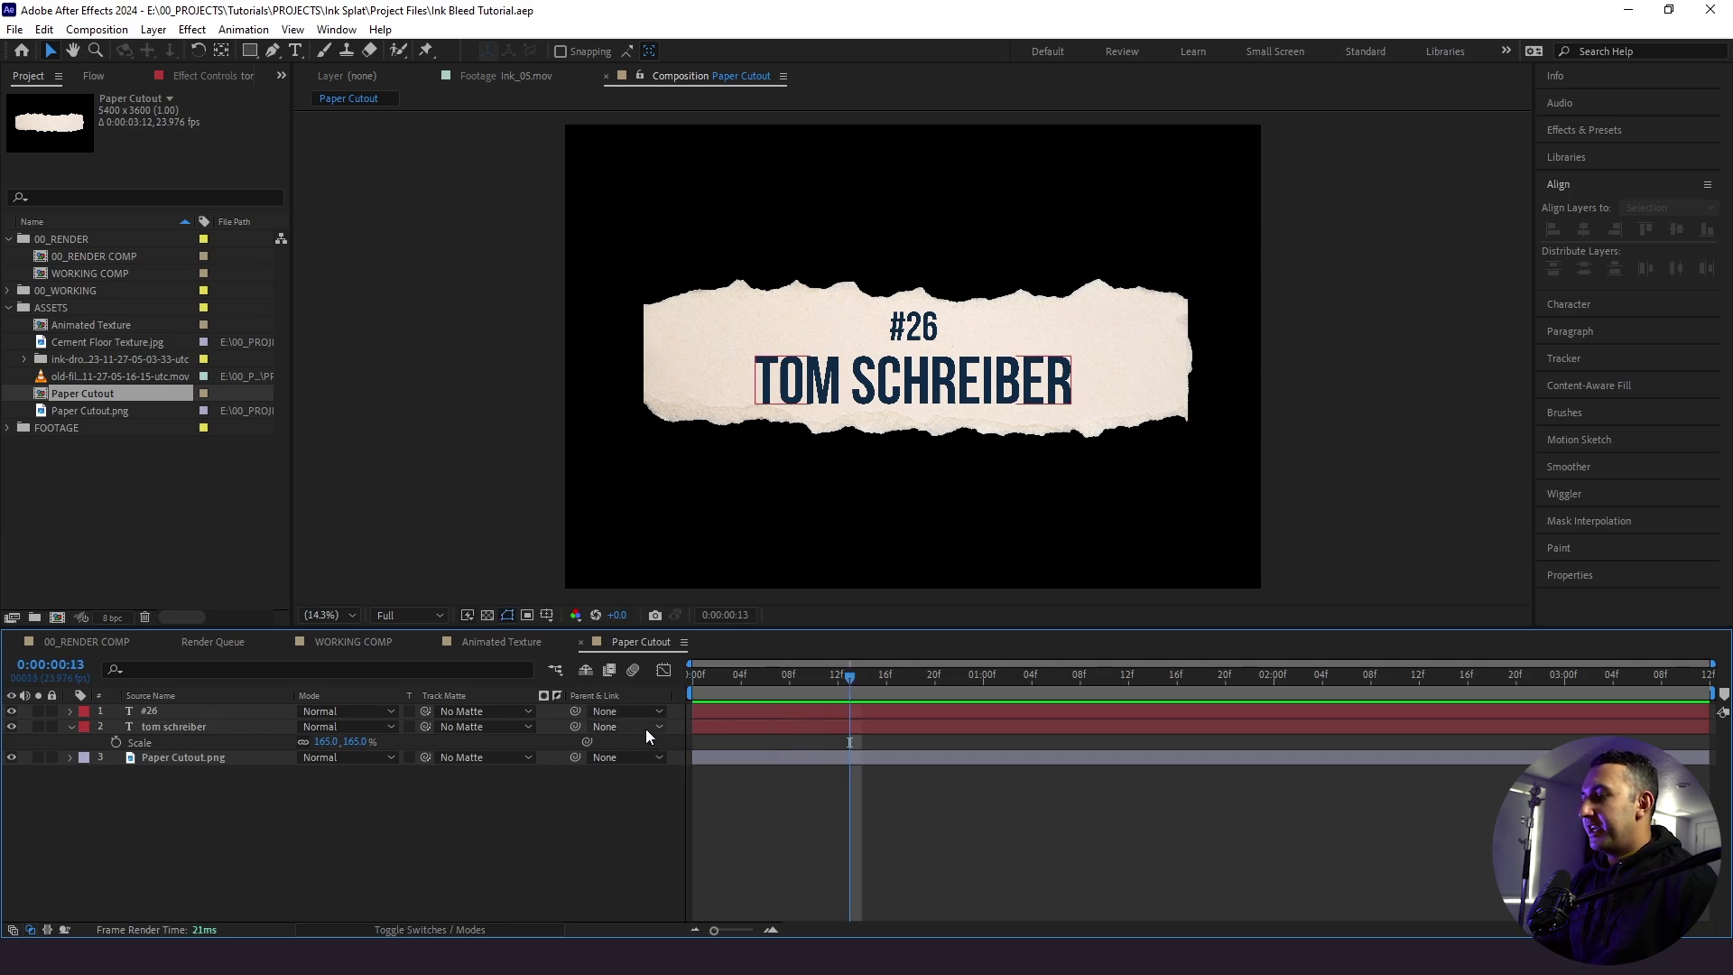
{"action": "left_click_drag", "start_coordinate": [728, 684], "coordinate": [693, 684]}
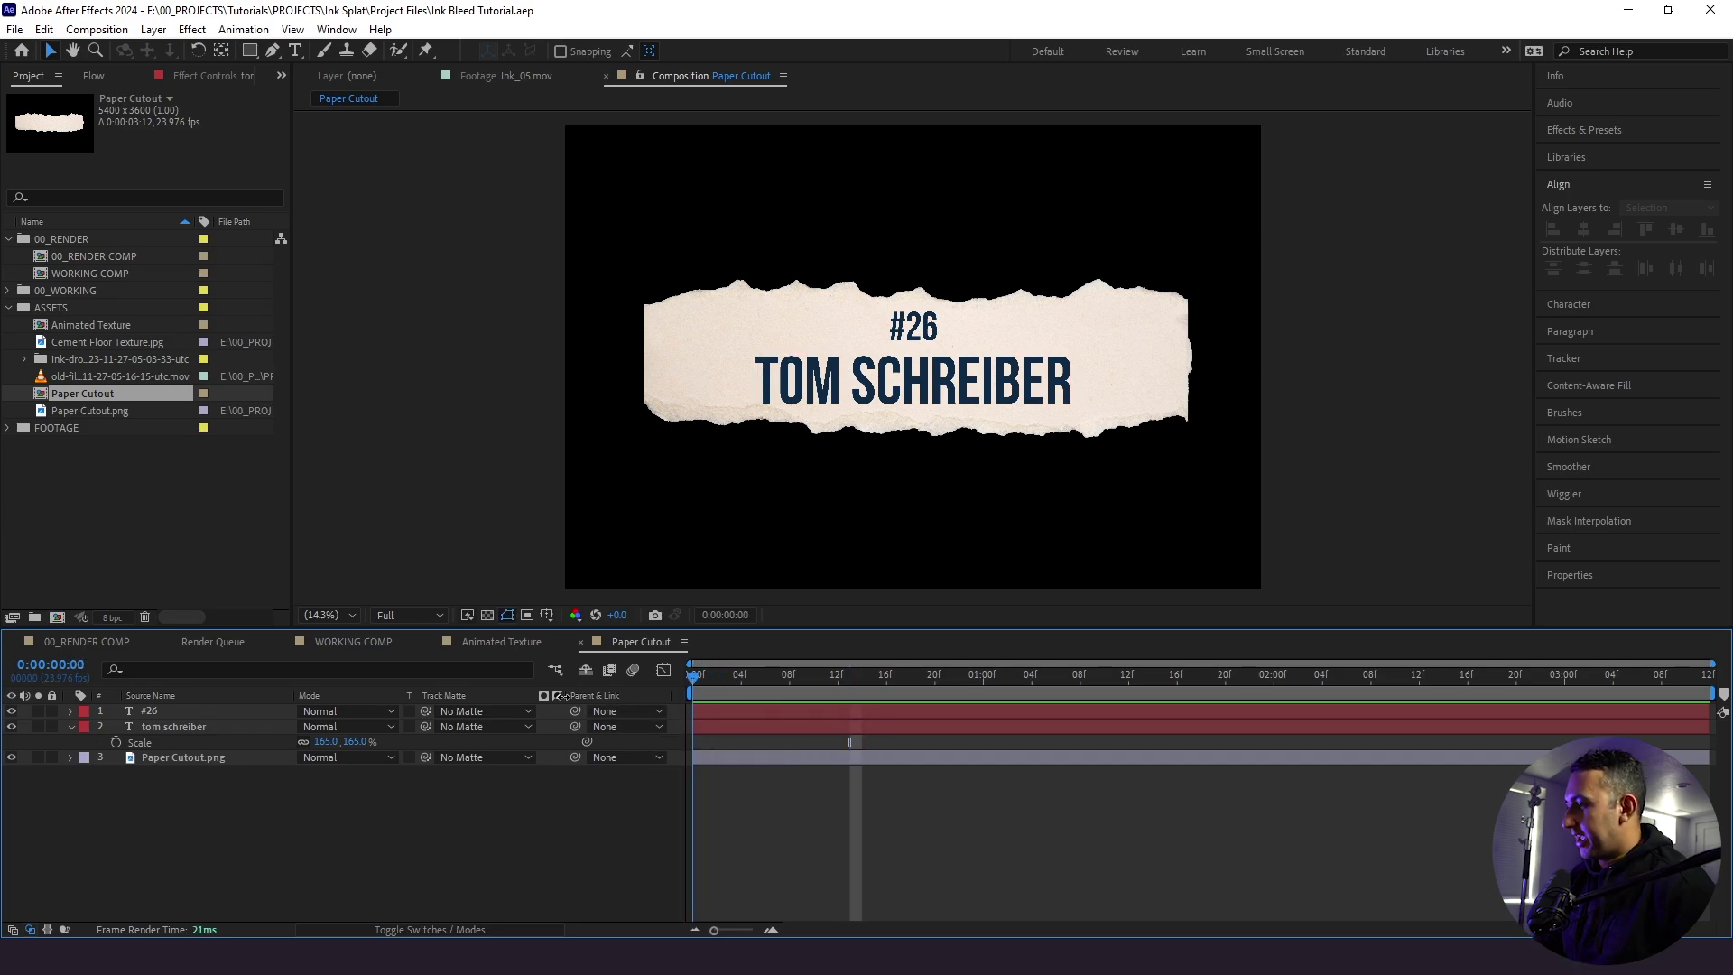
{"action": "left_click", "coordinate": [73, 726]}
{"action": "left_click", "coordinate": [72, 725]}
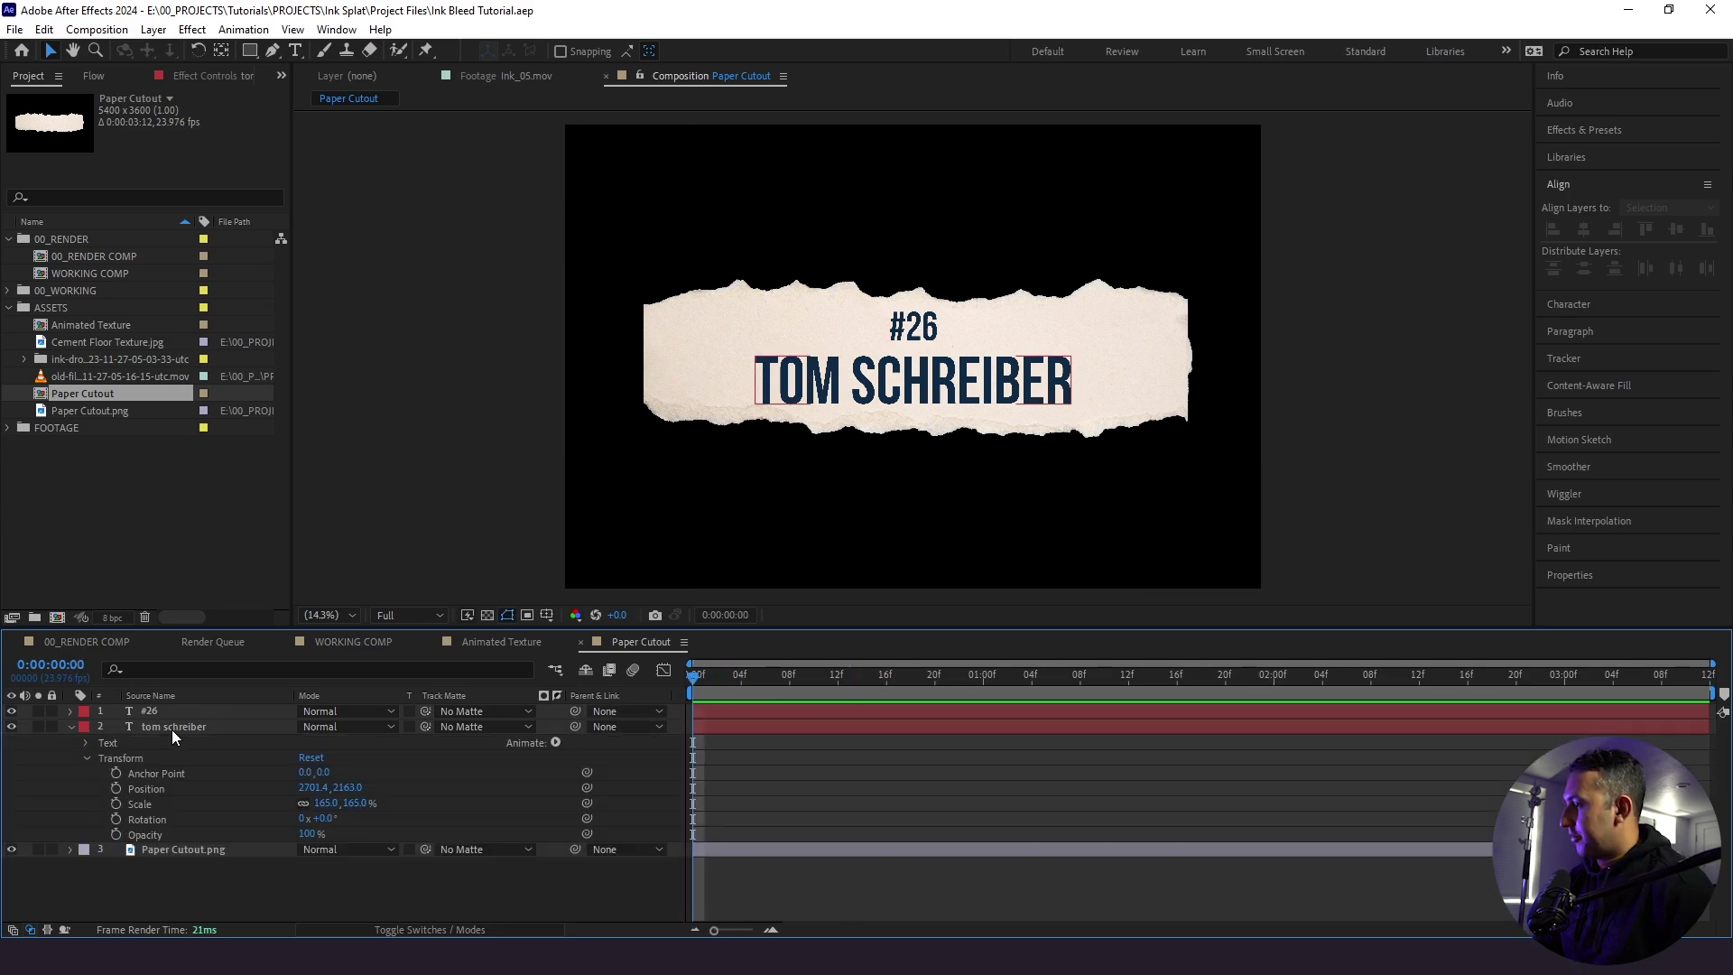
{"action": "left_click", "coordinate": [555, 742]}
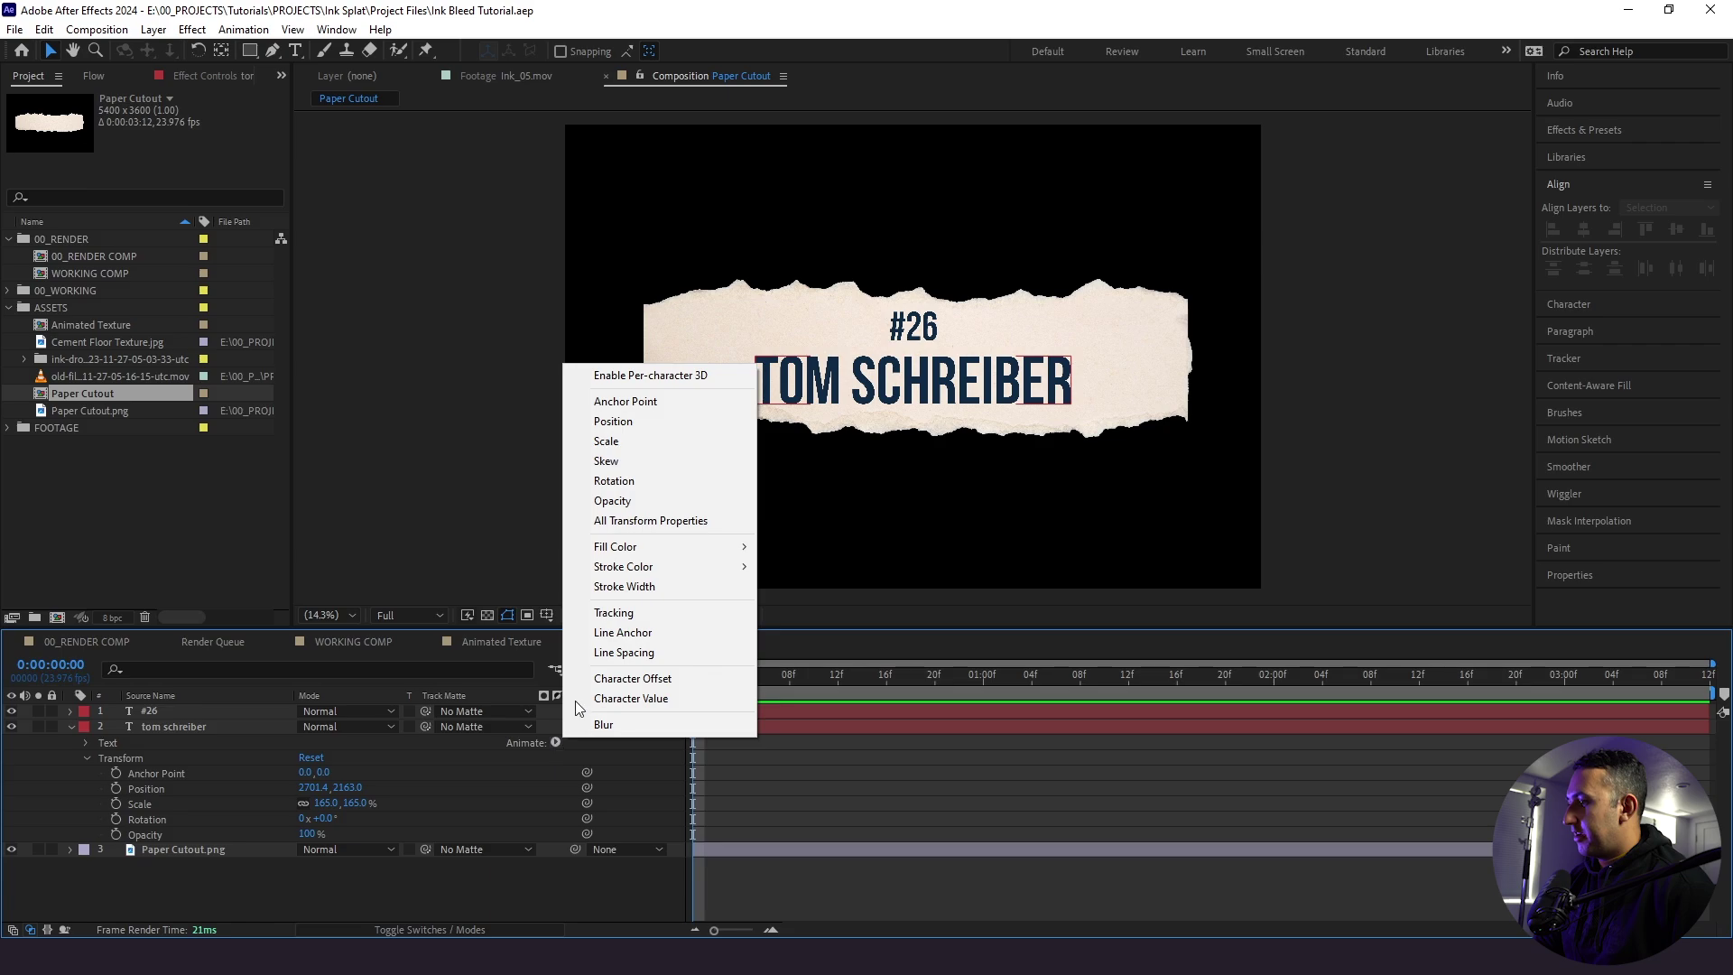
{"action": "left_click", "coordinate": [598, 614]}
{"action": "left_click", "coordinate": [131, 850]}
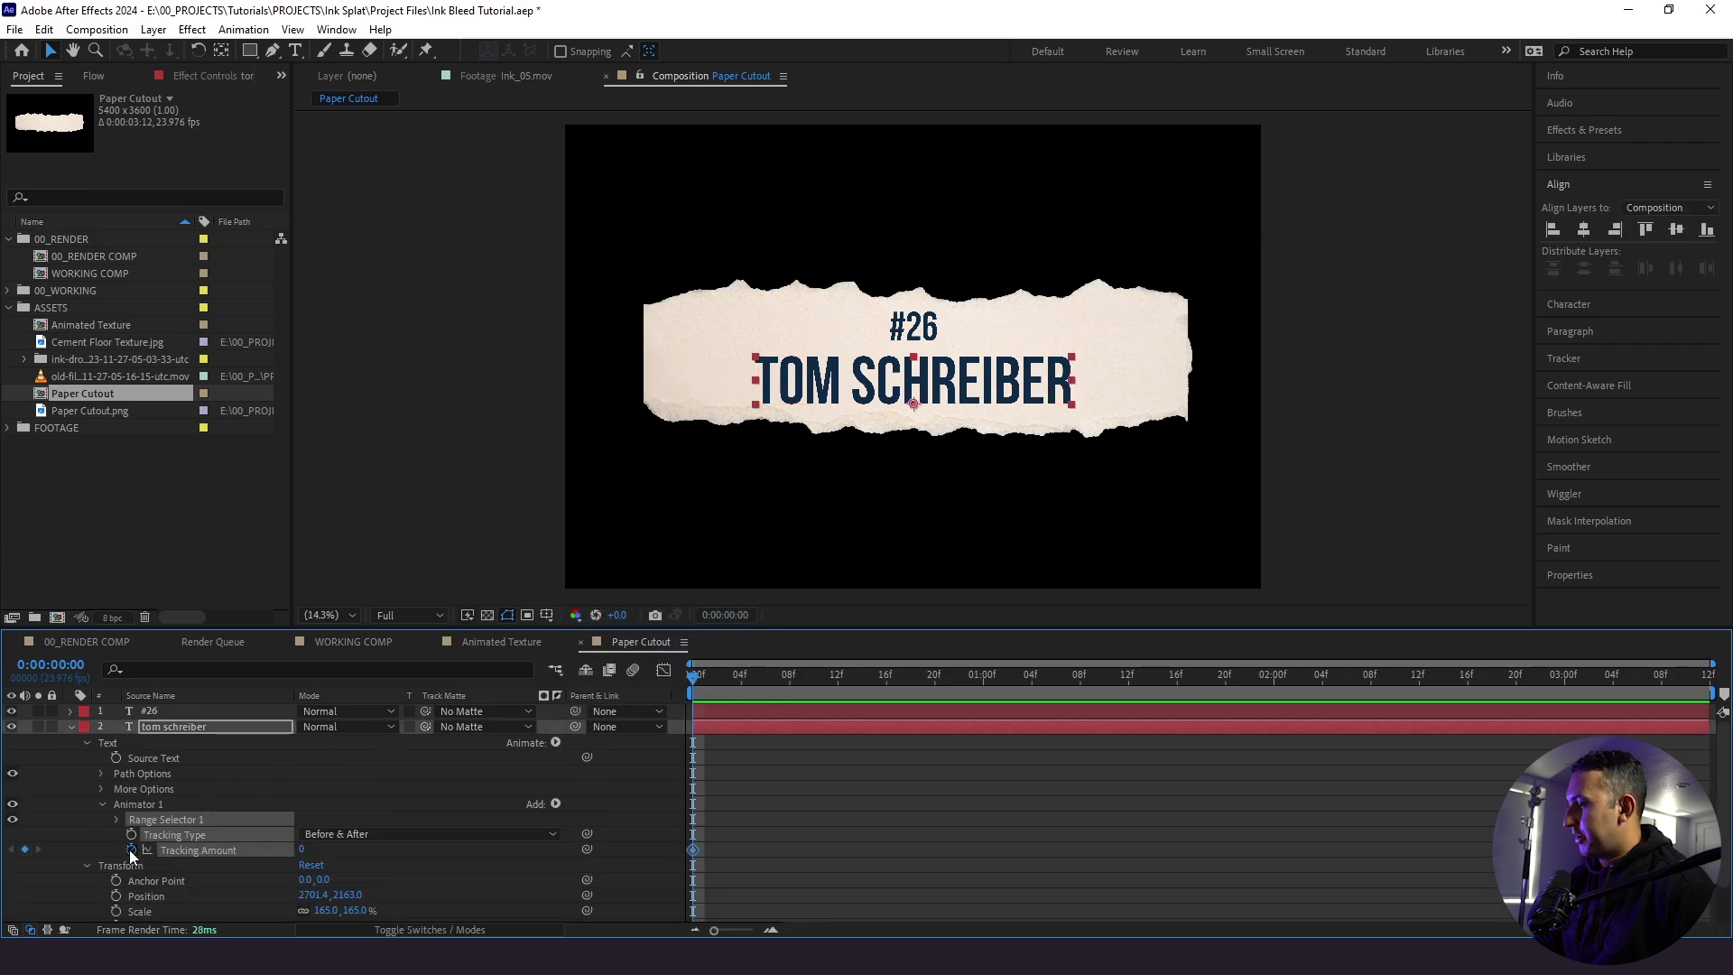
{"action": "left_click", "coordinate": [804, 832]}
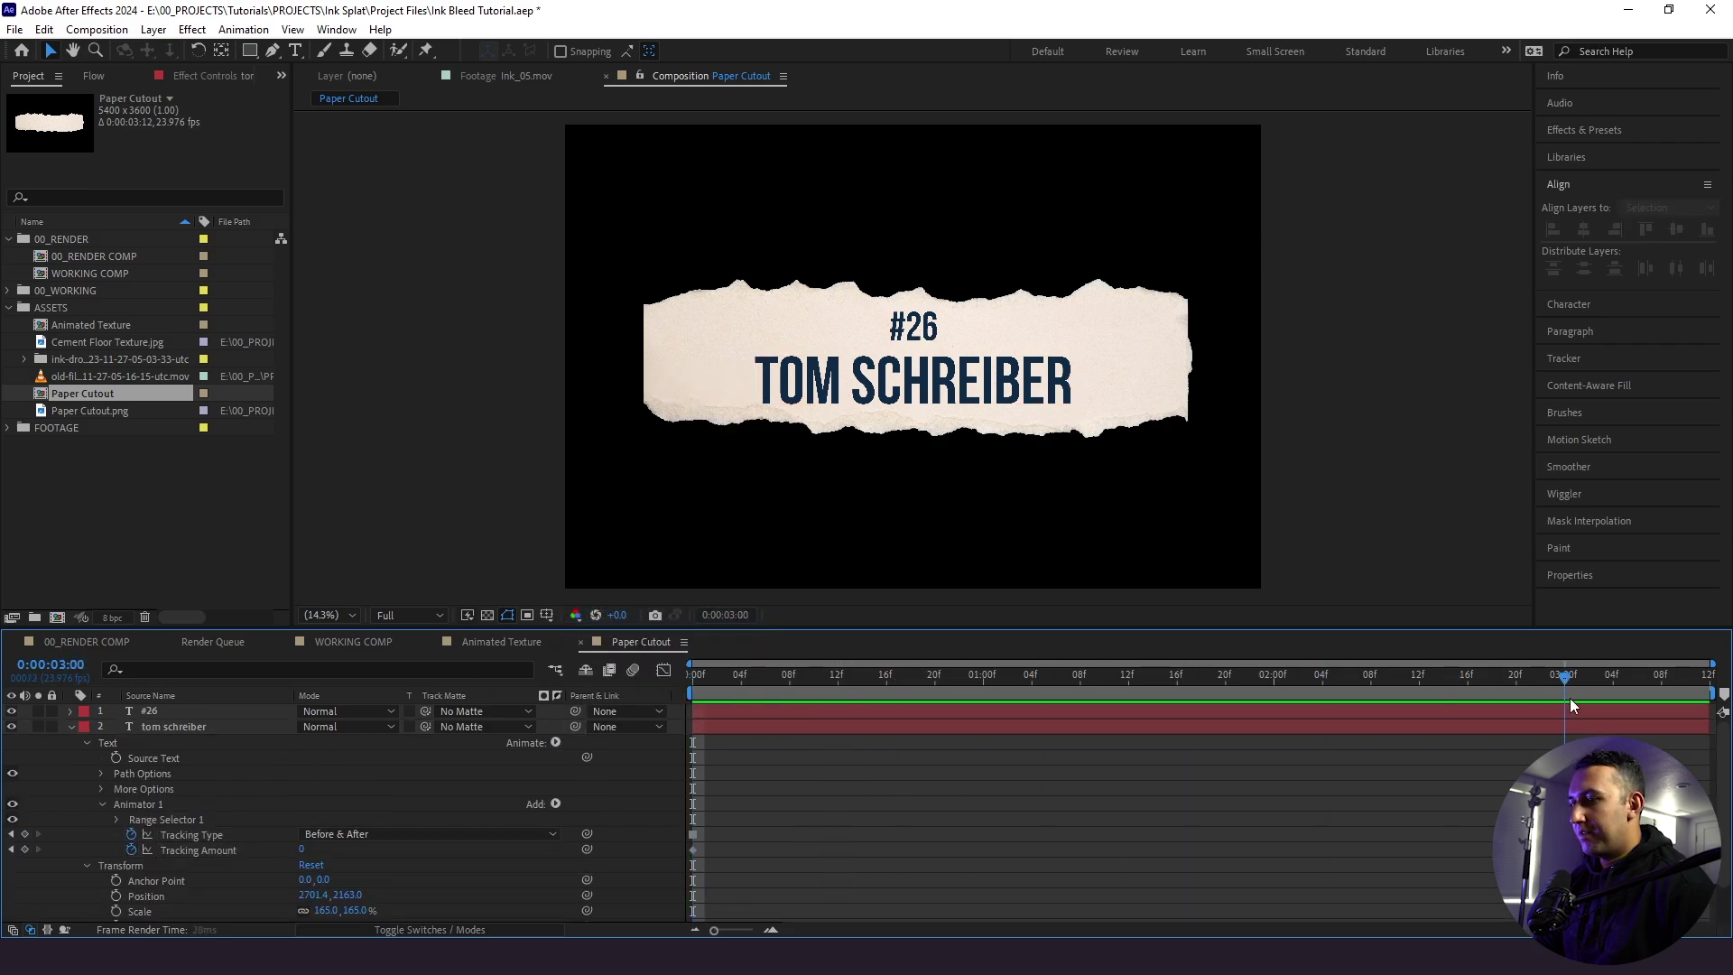
{"action": "left_click", "coordinate": [1571, 725]}
{"action": "left_click_drag", "start_coordinate": [302, 854], "coordinate": [339, 849]}
{"action": "key", "text": "space"}
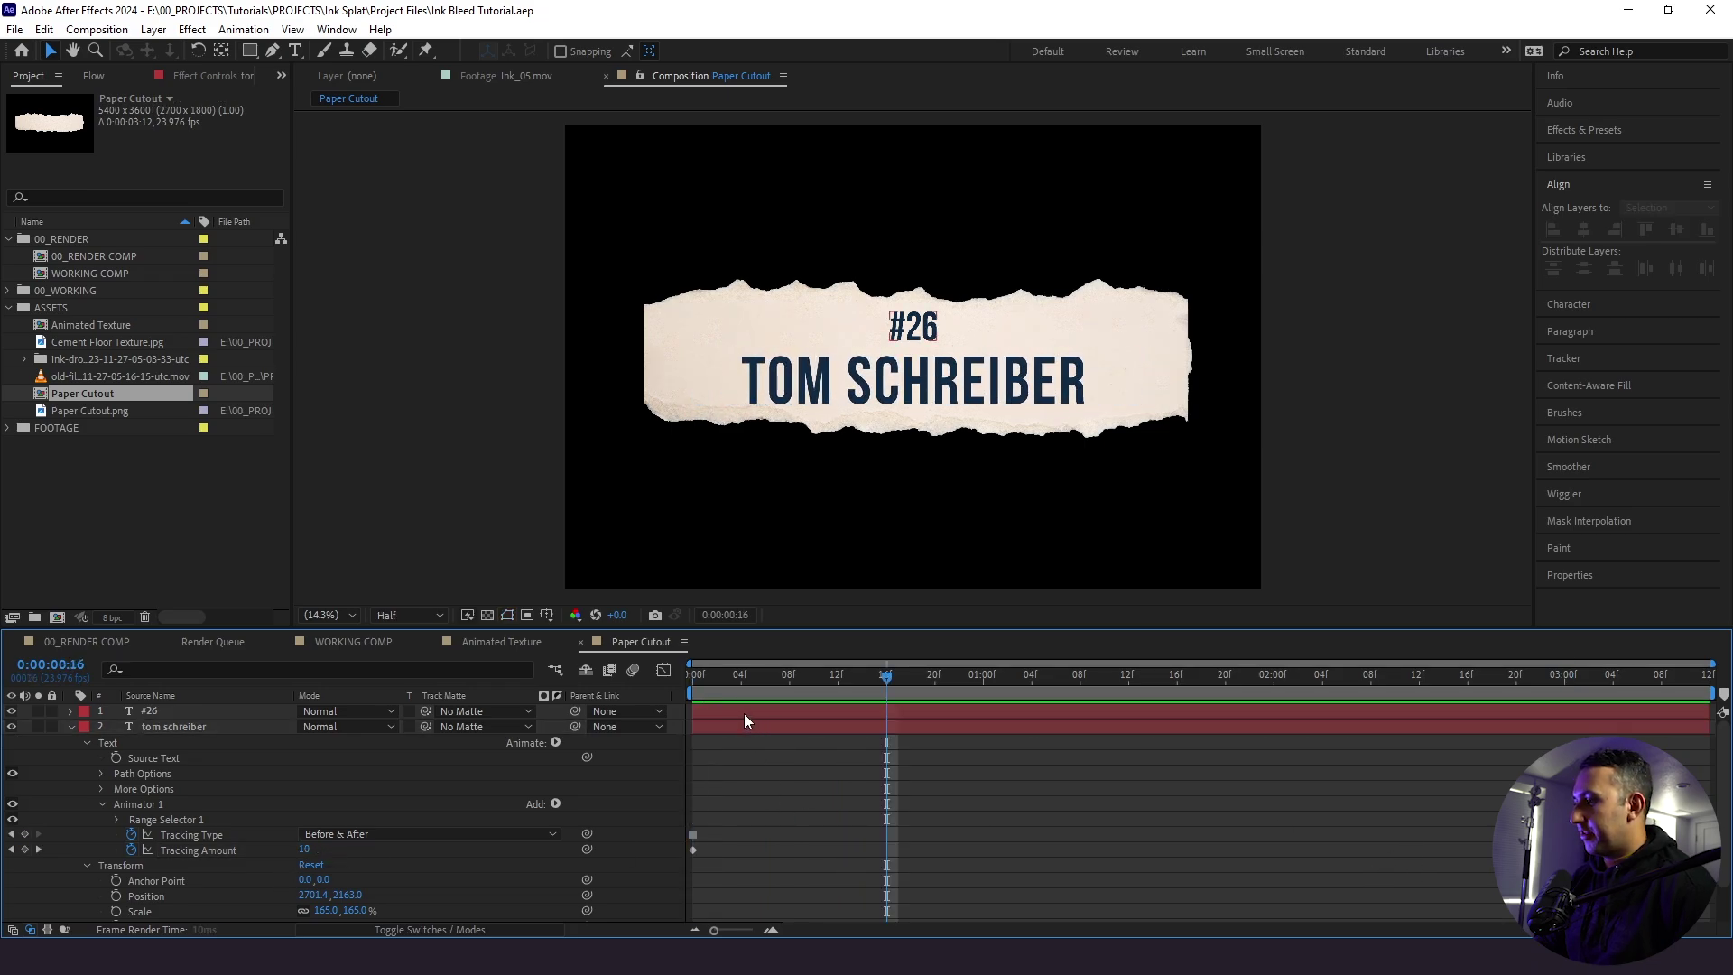
{"action": "left_click", "coordinate": [145, 804]}
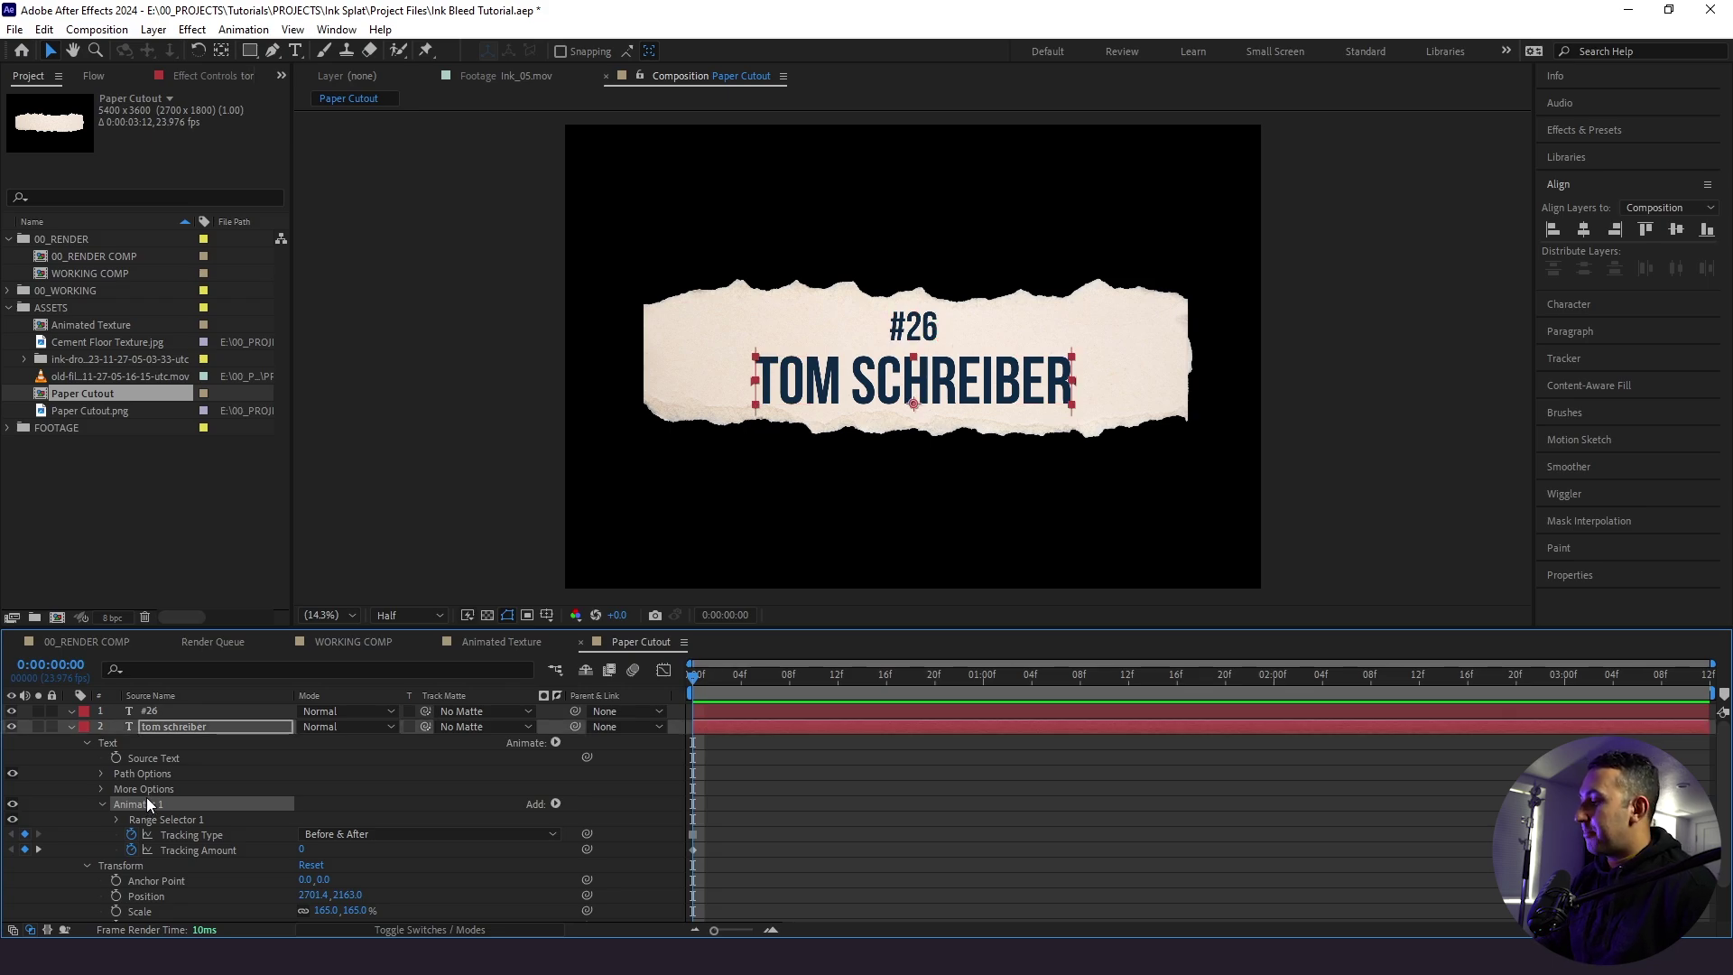
- Copy the tracking animator onto #26 and time-reverse its keyframes
{"action": "key", "text": "ctrl+c"}
{"action": "left_click", "coordinate": [162, 712]}
{"action": "key", "text": "ctrl+v"}
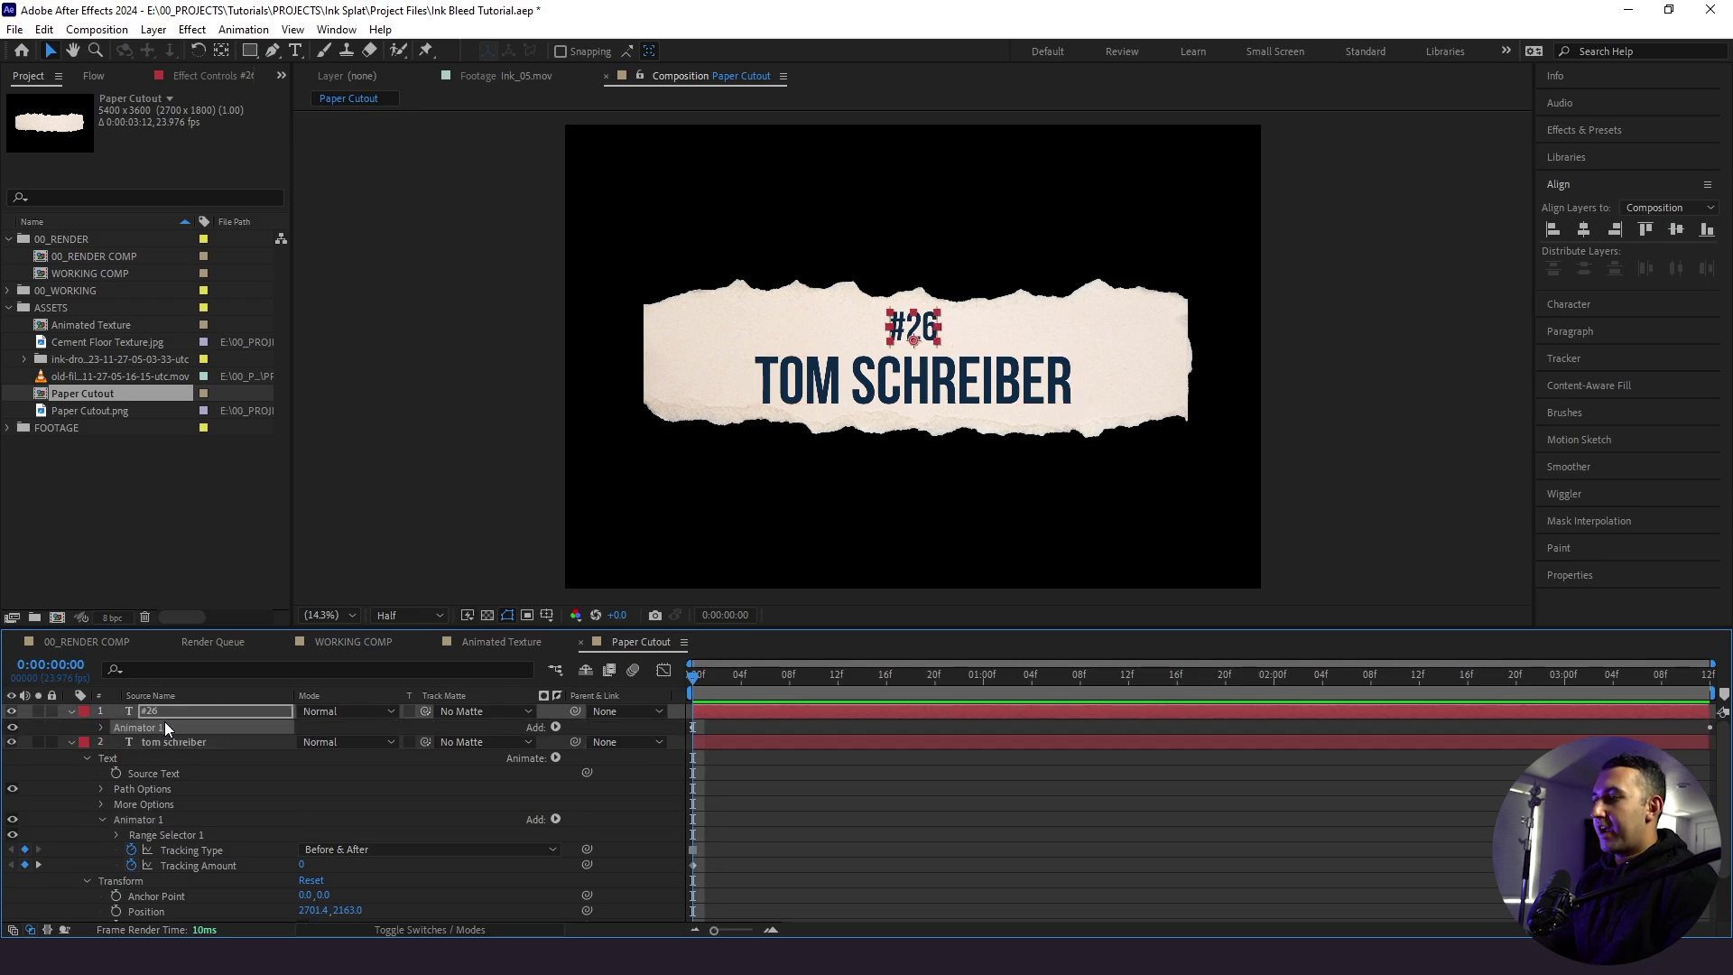
{"action": "key", "text": "u"}
{"action": "left_click", "coordinate": [152, 757], "text": "ctrl"}
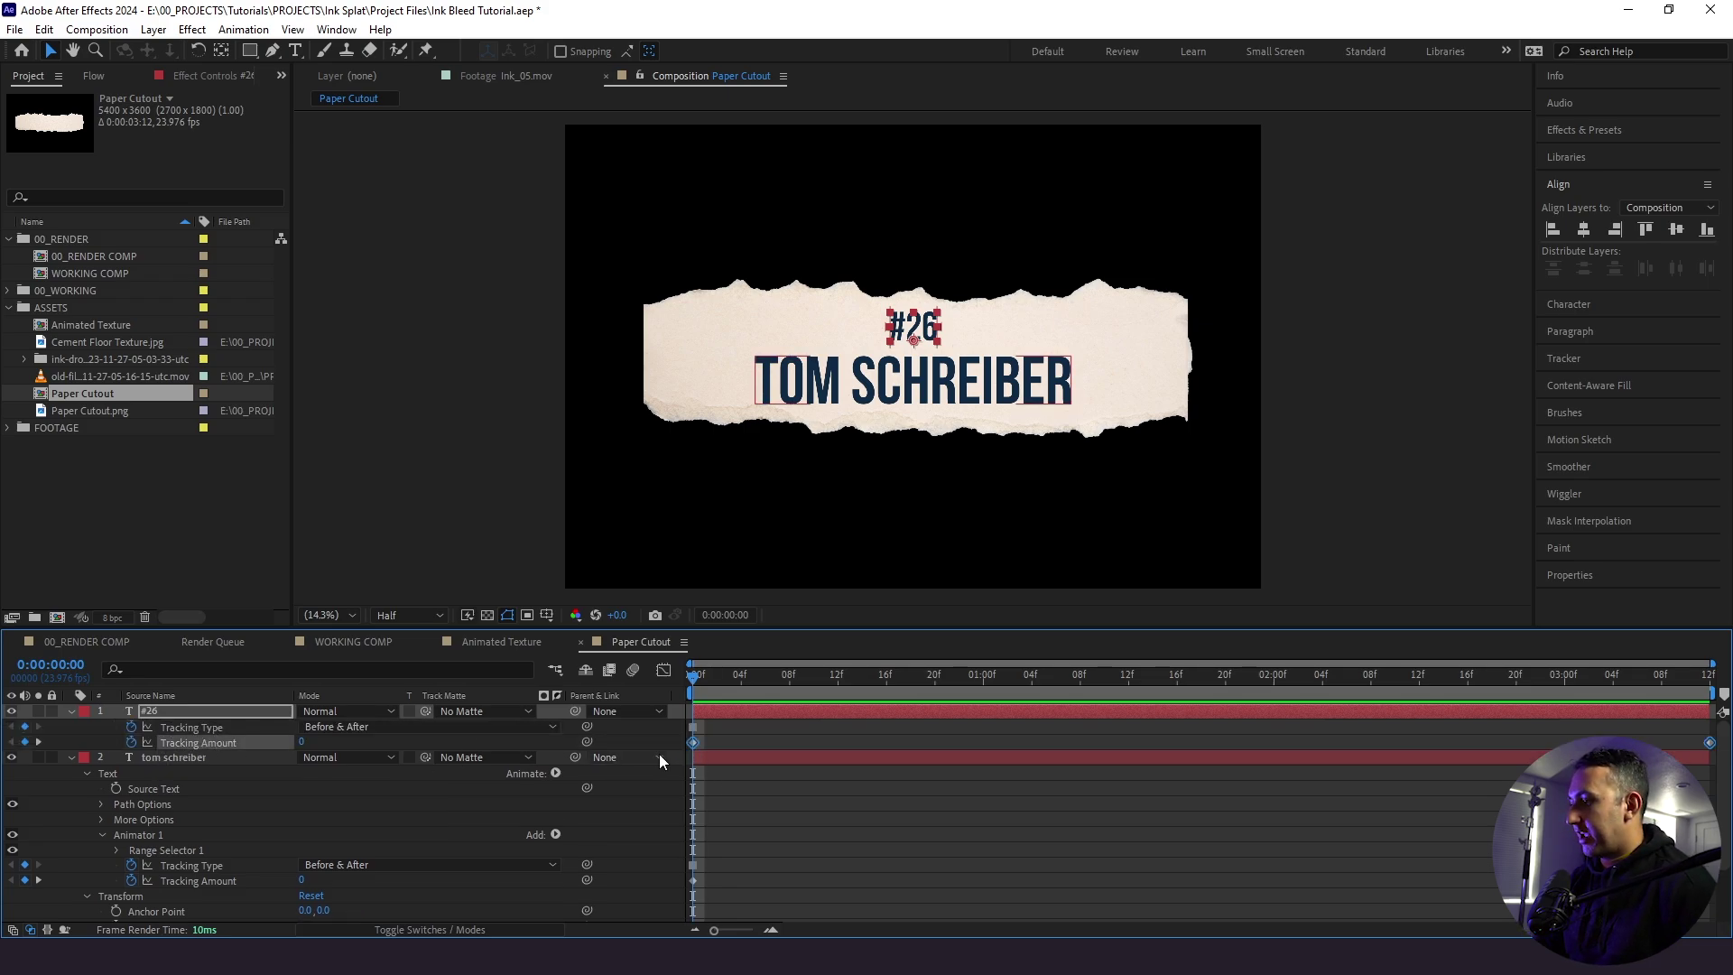
{"action": "right_click", "coordinate": [692, 743]}
{"action": "mouse_move", "coordinate": [788, 727]}
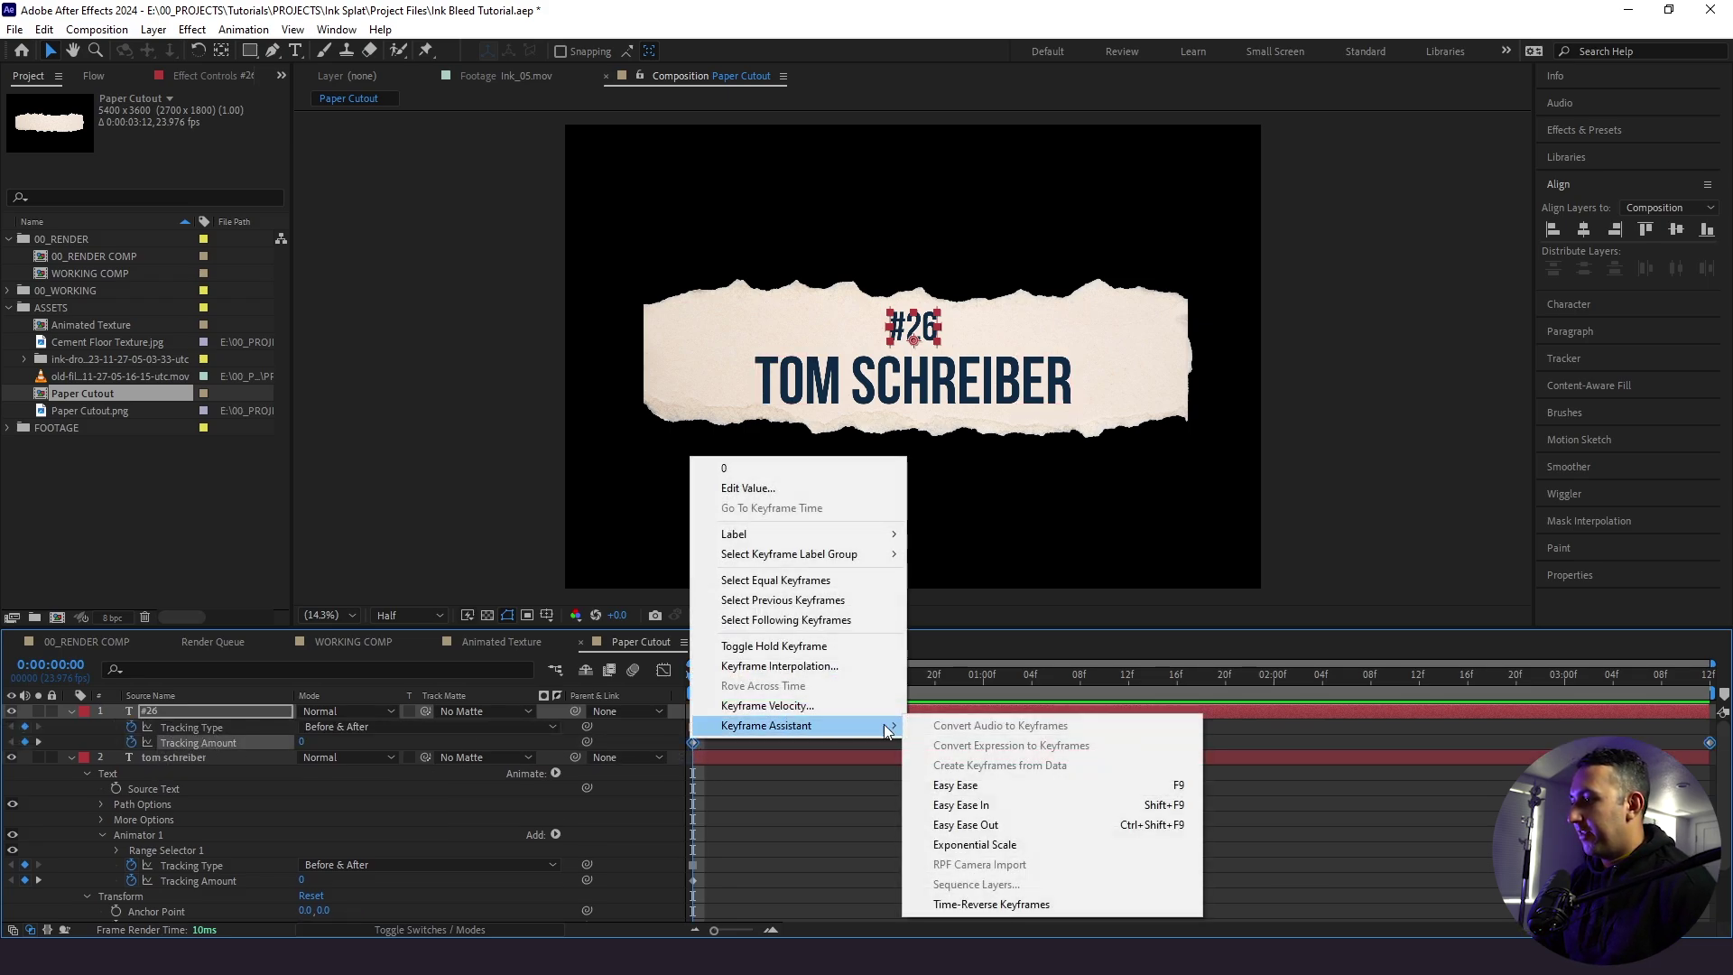
{"action": "left_click", "coordinate": [1065, 906]}
{"action": "key", "text": "space"}
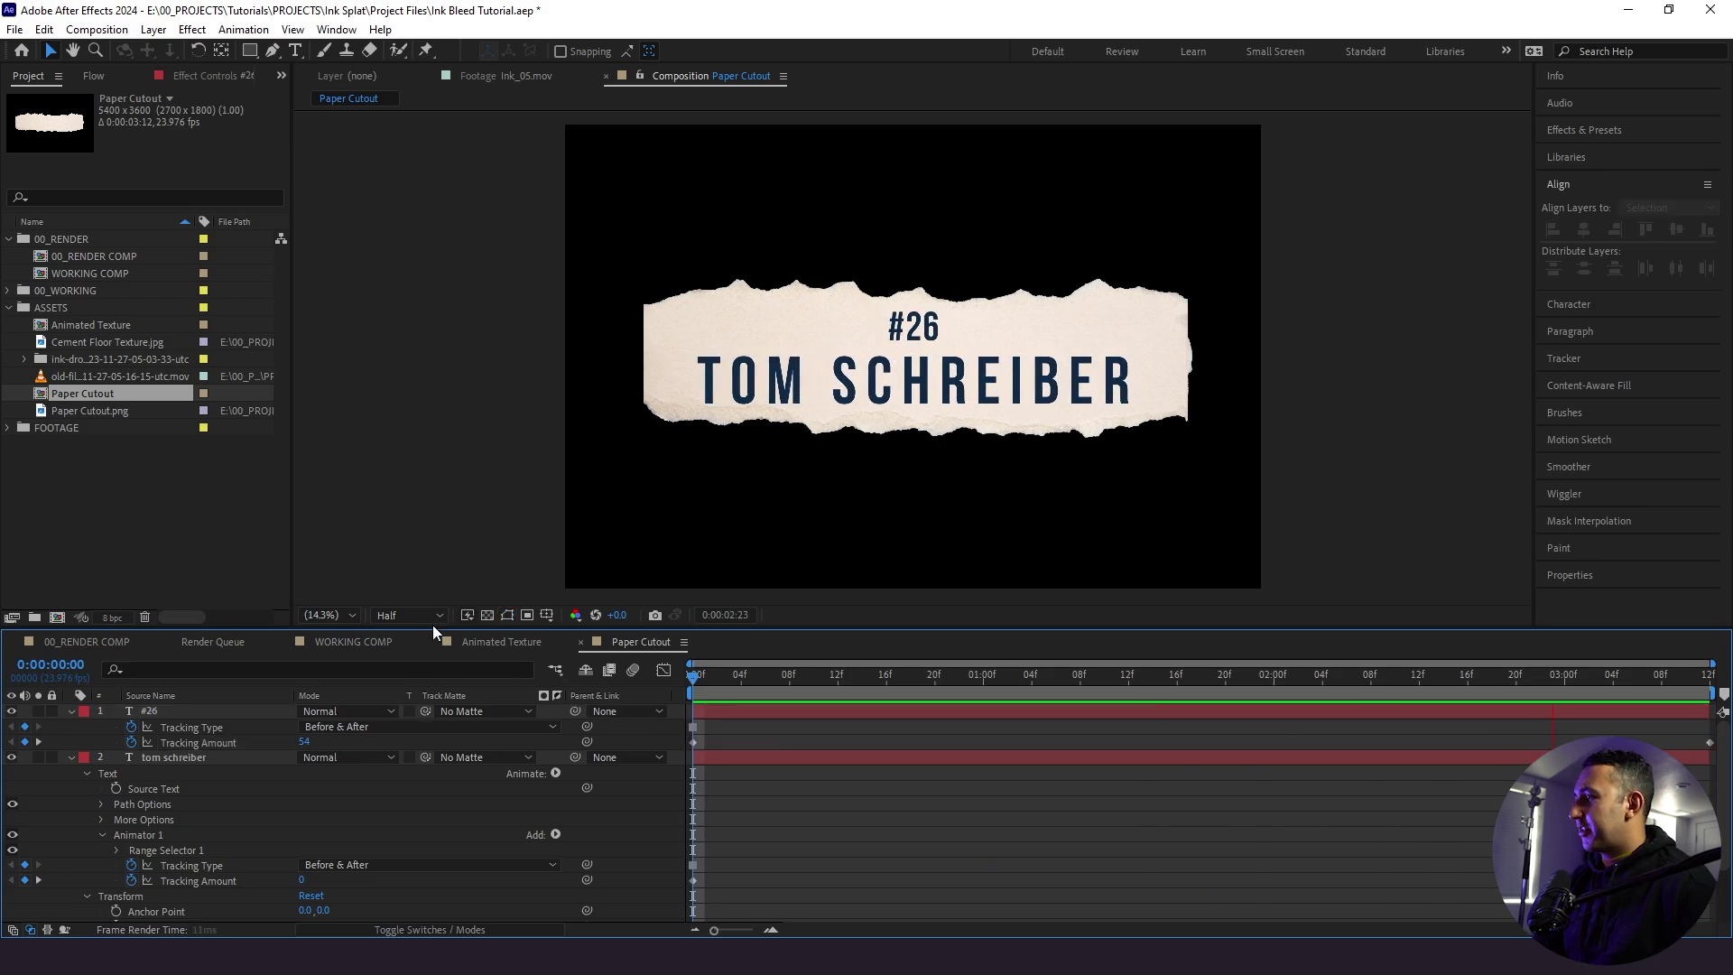
- Rename the Paper Cutout composition to NAME CALLOUT
{"action": "left_click", "coordinate": [121, 398]}
{"action": "key", "text": "Return"}
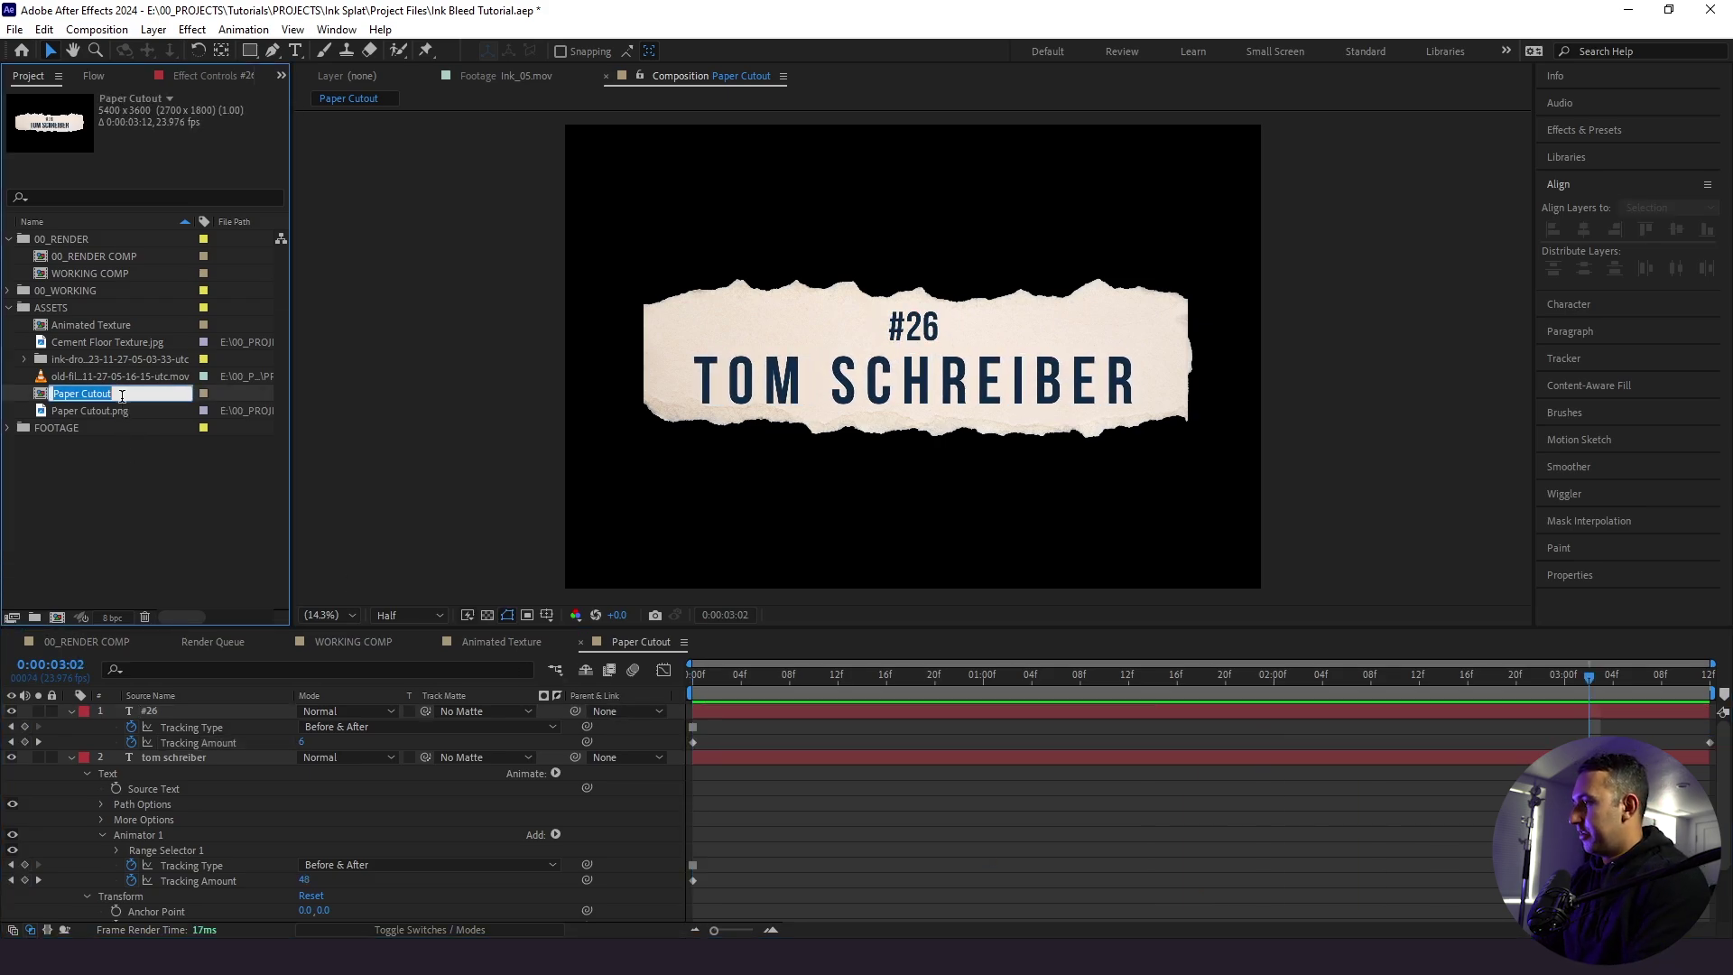
{"action": "key", "text": "Caps_Lock"}
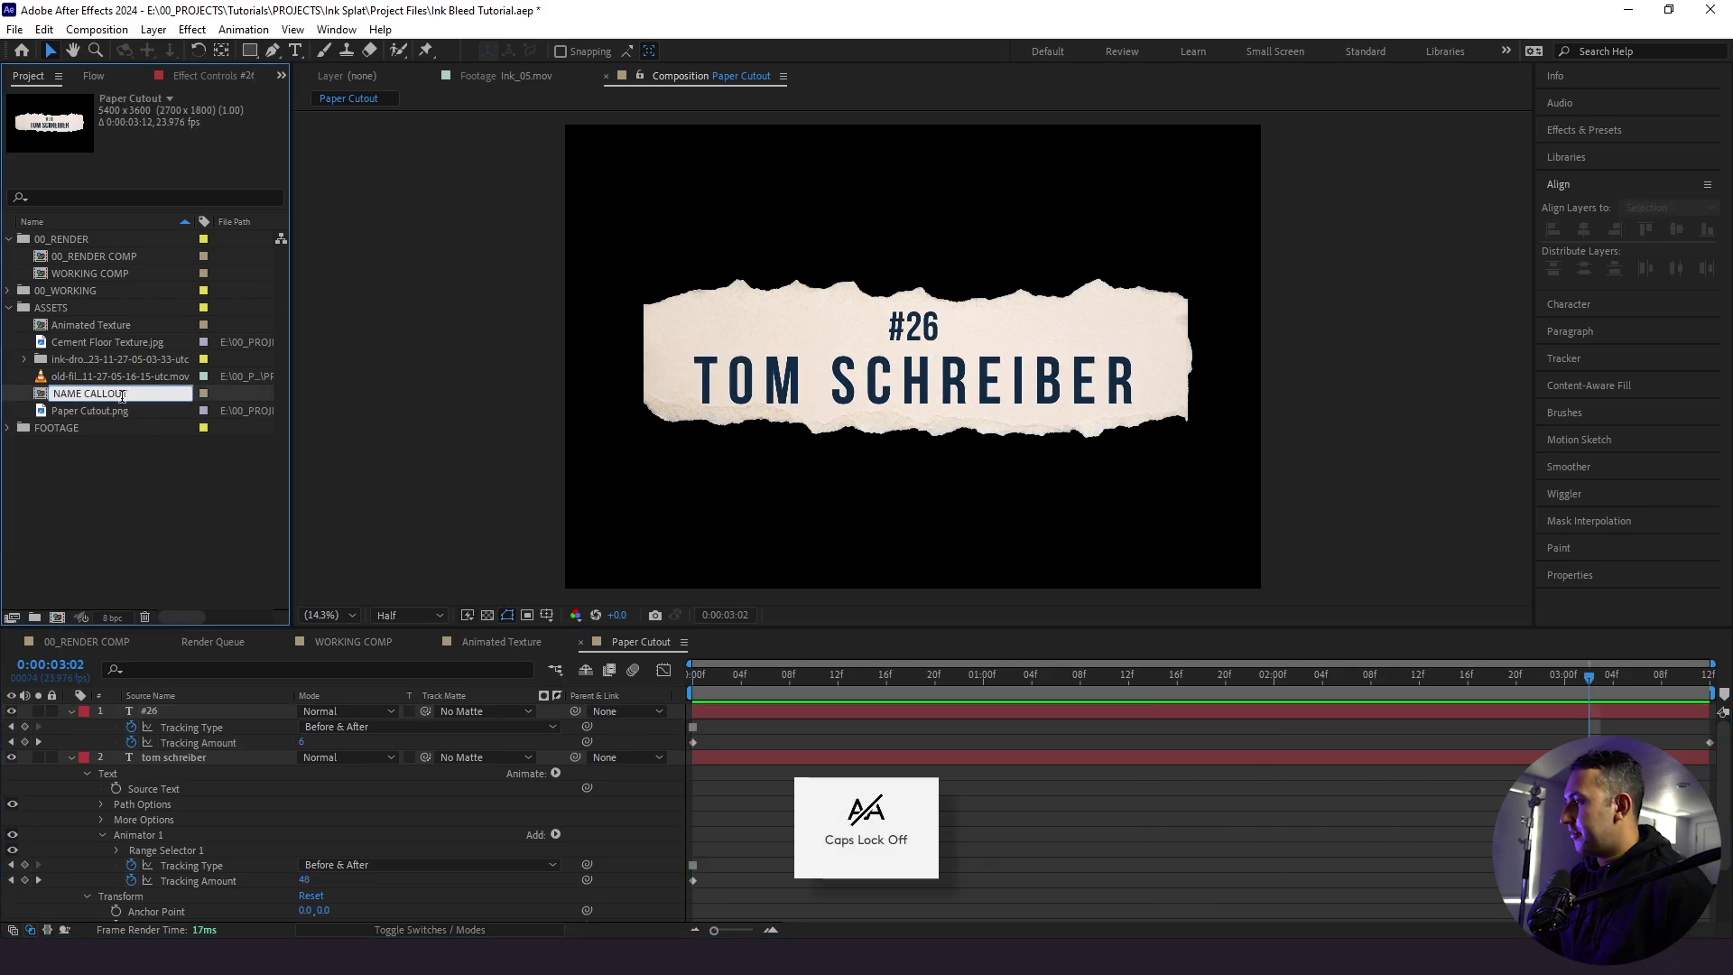
{"action": "type", "text": "NAME CALLOUT"}
{"action": "left_click", "coordinate": [77, 448]}
- Add NAME CALLOUT to WORKING COMP at 27% scale near the top, below Player Outline
{"action": "left_click", "coordinate": [334, 641]}
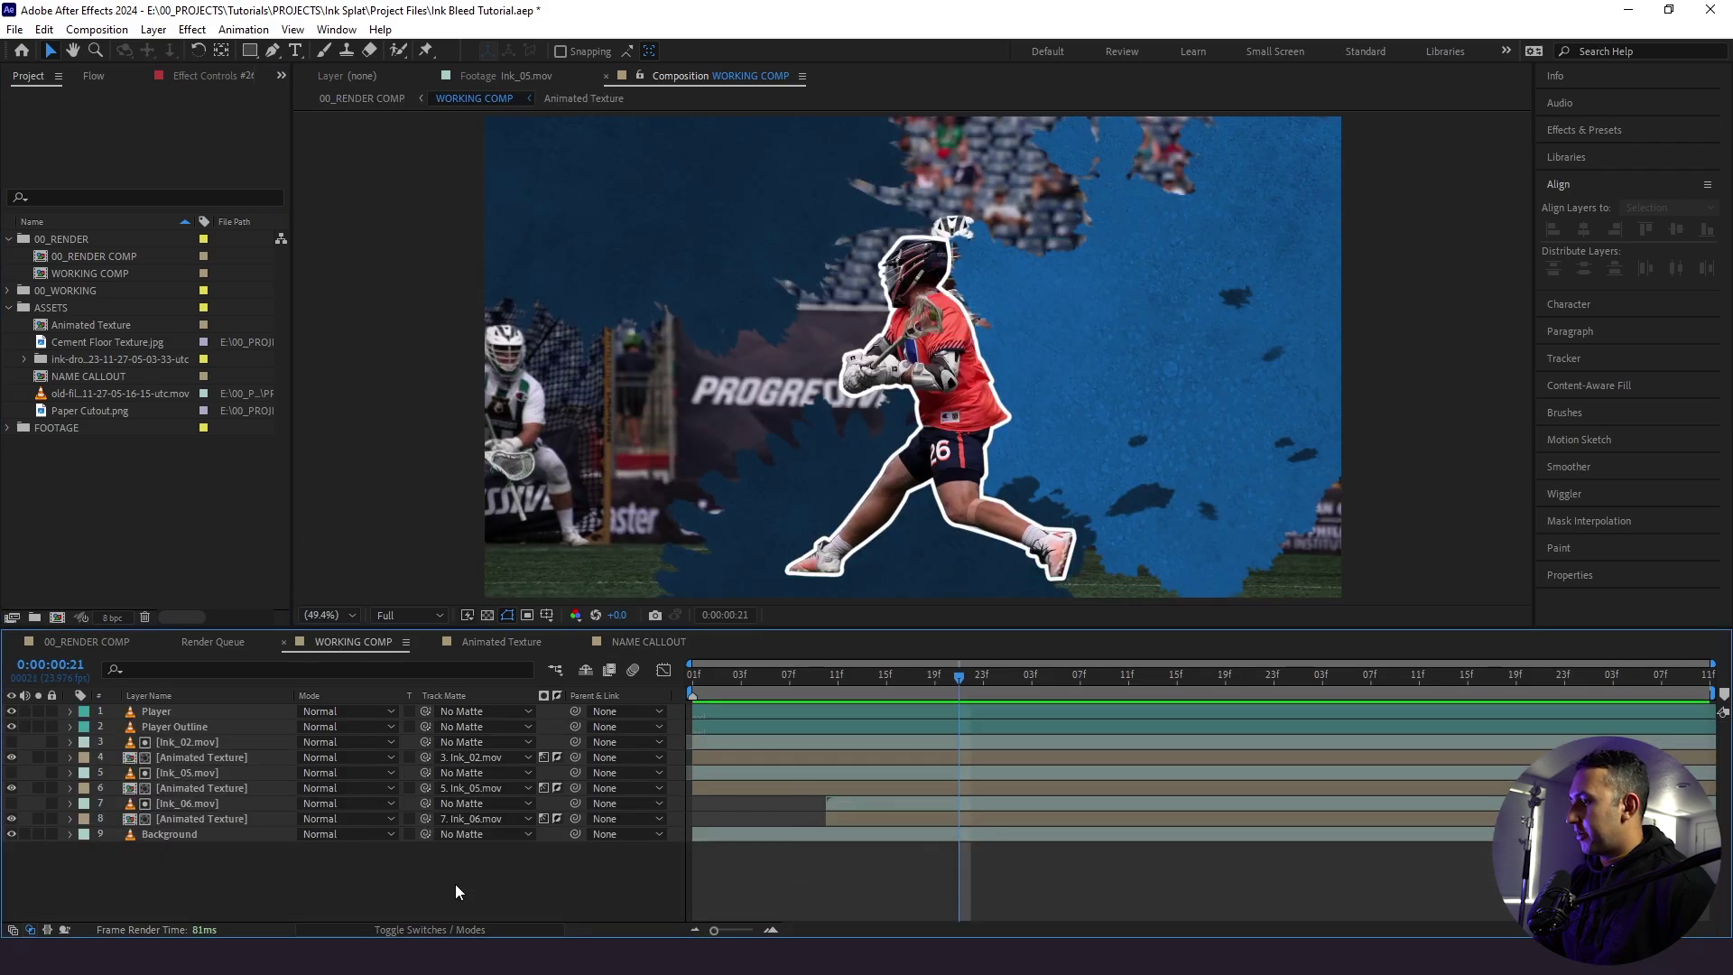
{"action": "left_click_drag", "start_coordinate": [92, 371], "coordinate": [219, 702]}
{"action": "left_click_drag", "start_coordinate": [930, 711], "coordinate": [977, 711]}
{"action": "key", "text": "s"}
{"action": "left_click_drag", "start_coordinate": [335, 727], "coordinate": [271, 727]}
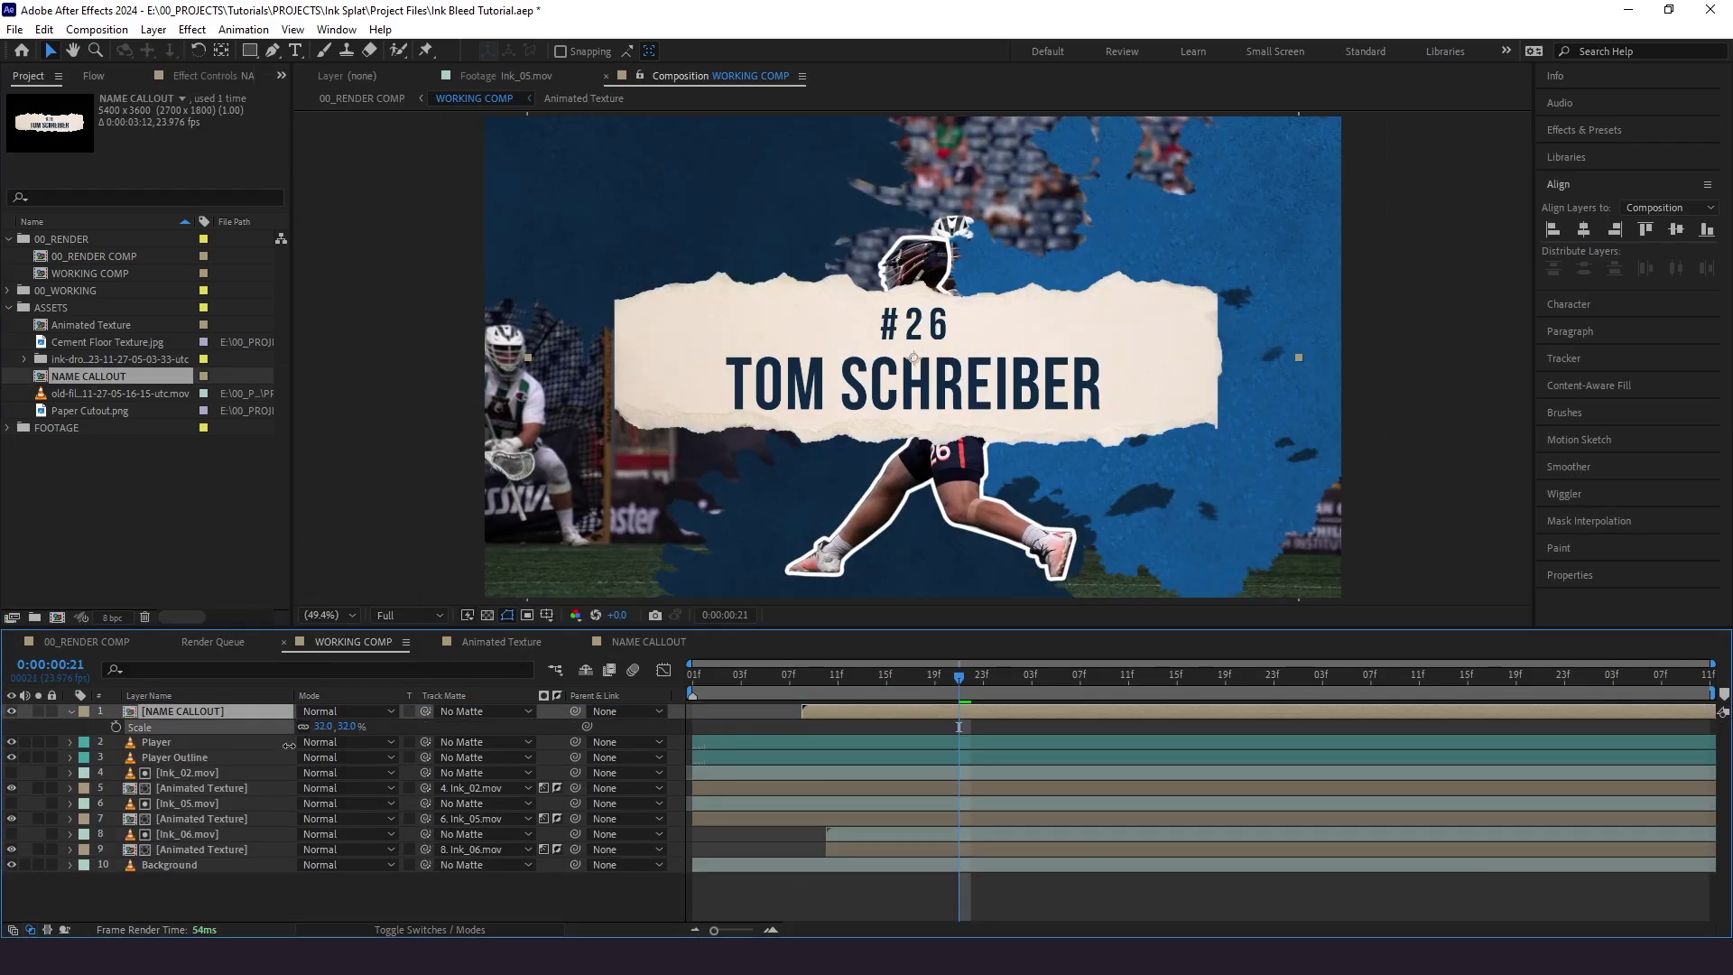
{"action": "left_click_drag", "start_coordinate": [739, 346], "coordinate": [735, 218]}
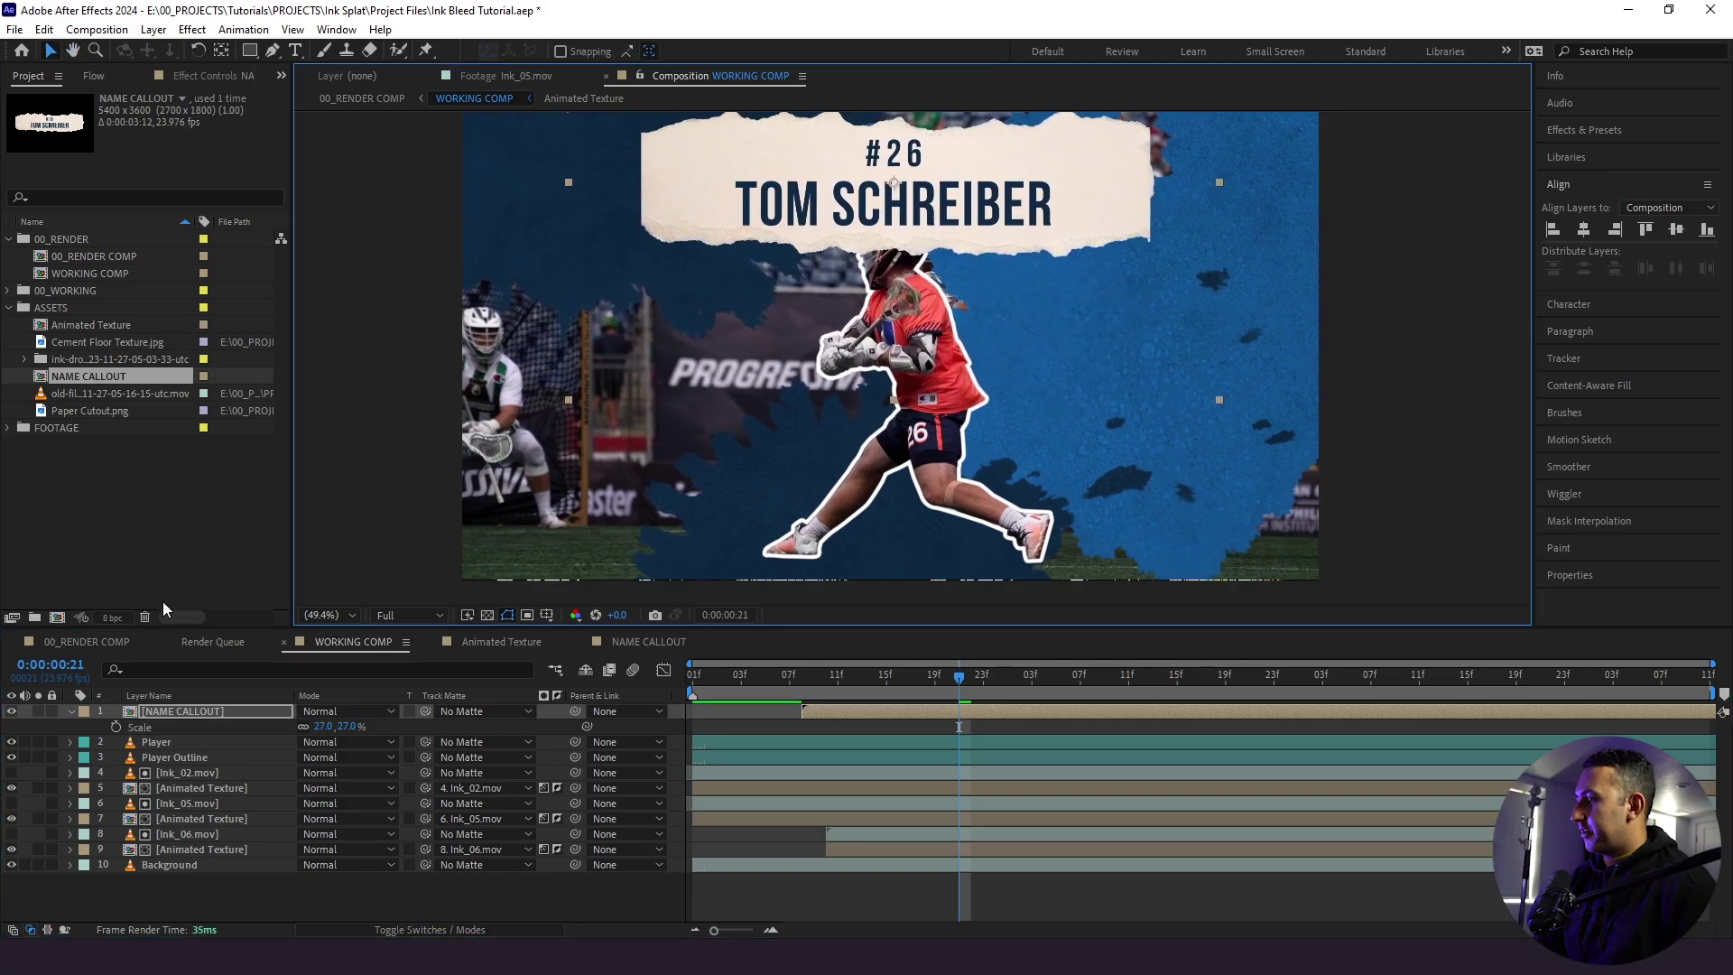
{"action": "left_click_drag", "start_coordinate": [186, 711], "coordinate": [186, 755]}
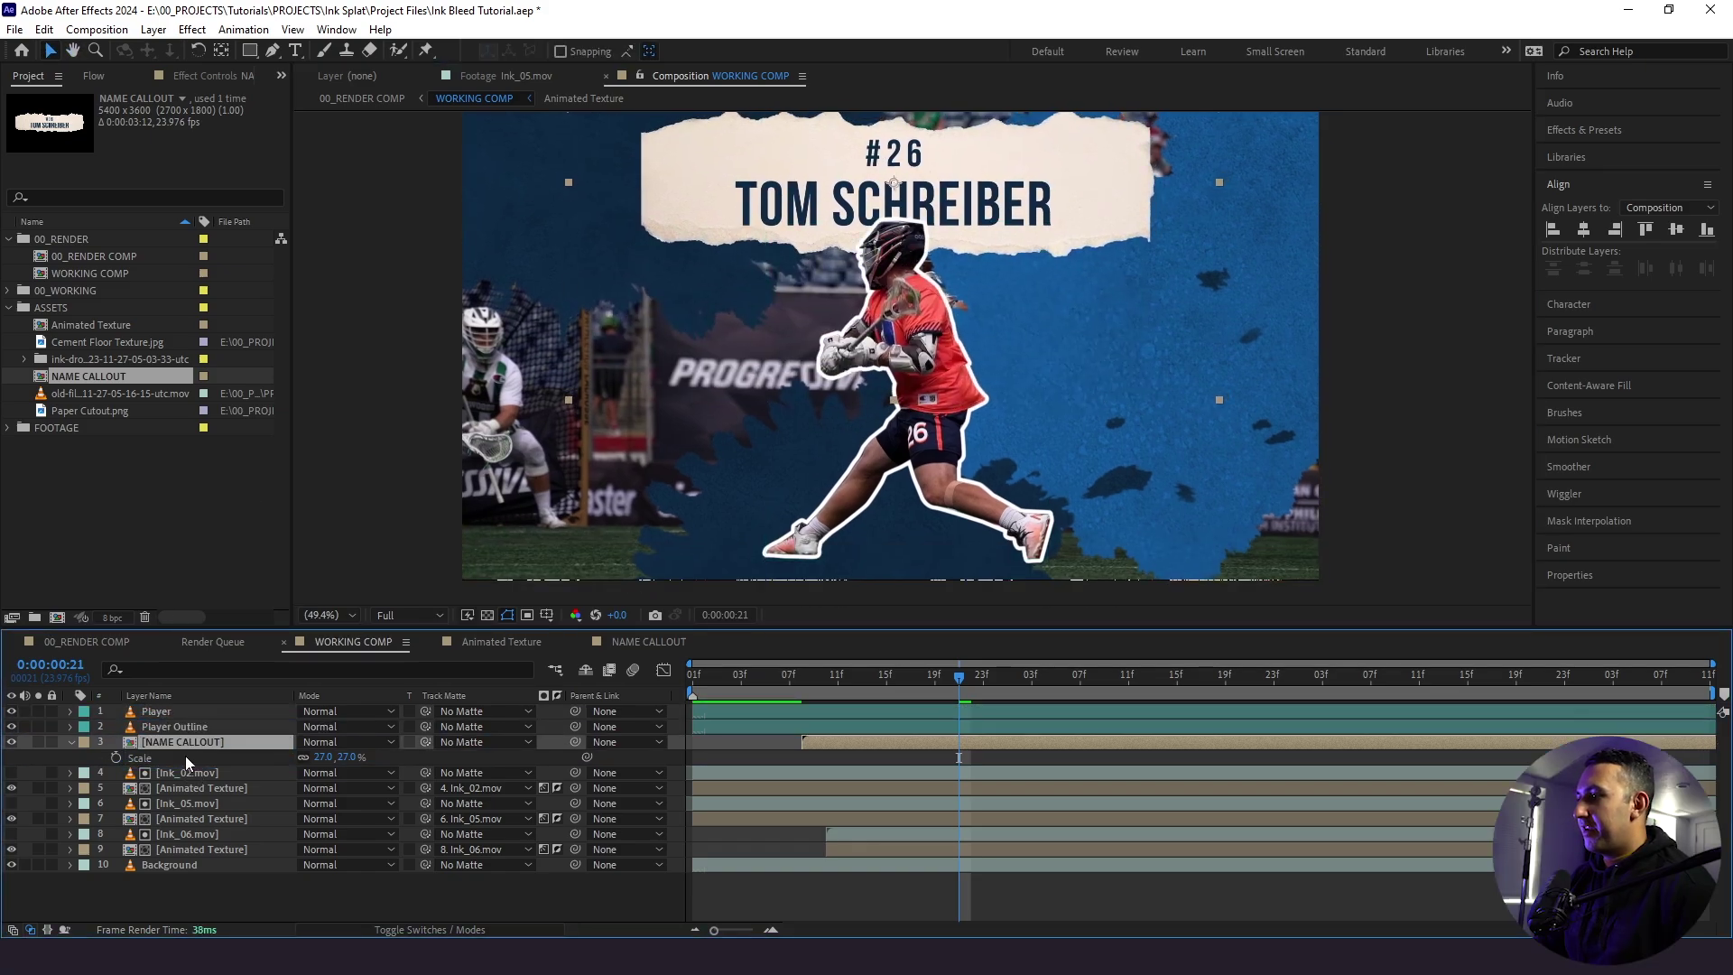
{"action": "left_click_drag", "start_coordinate": [726, 219], "coordinate": [723, 226]}
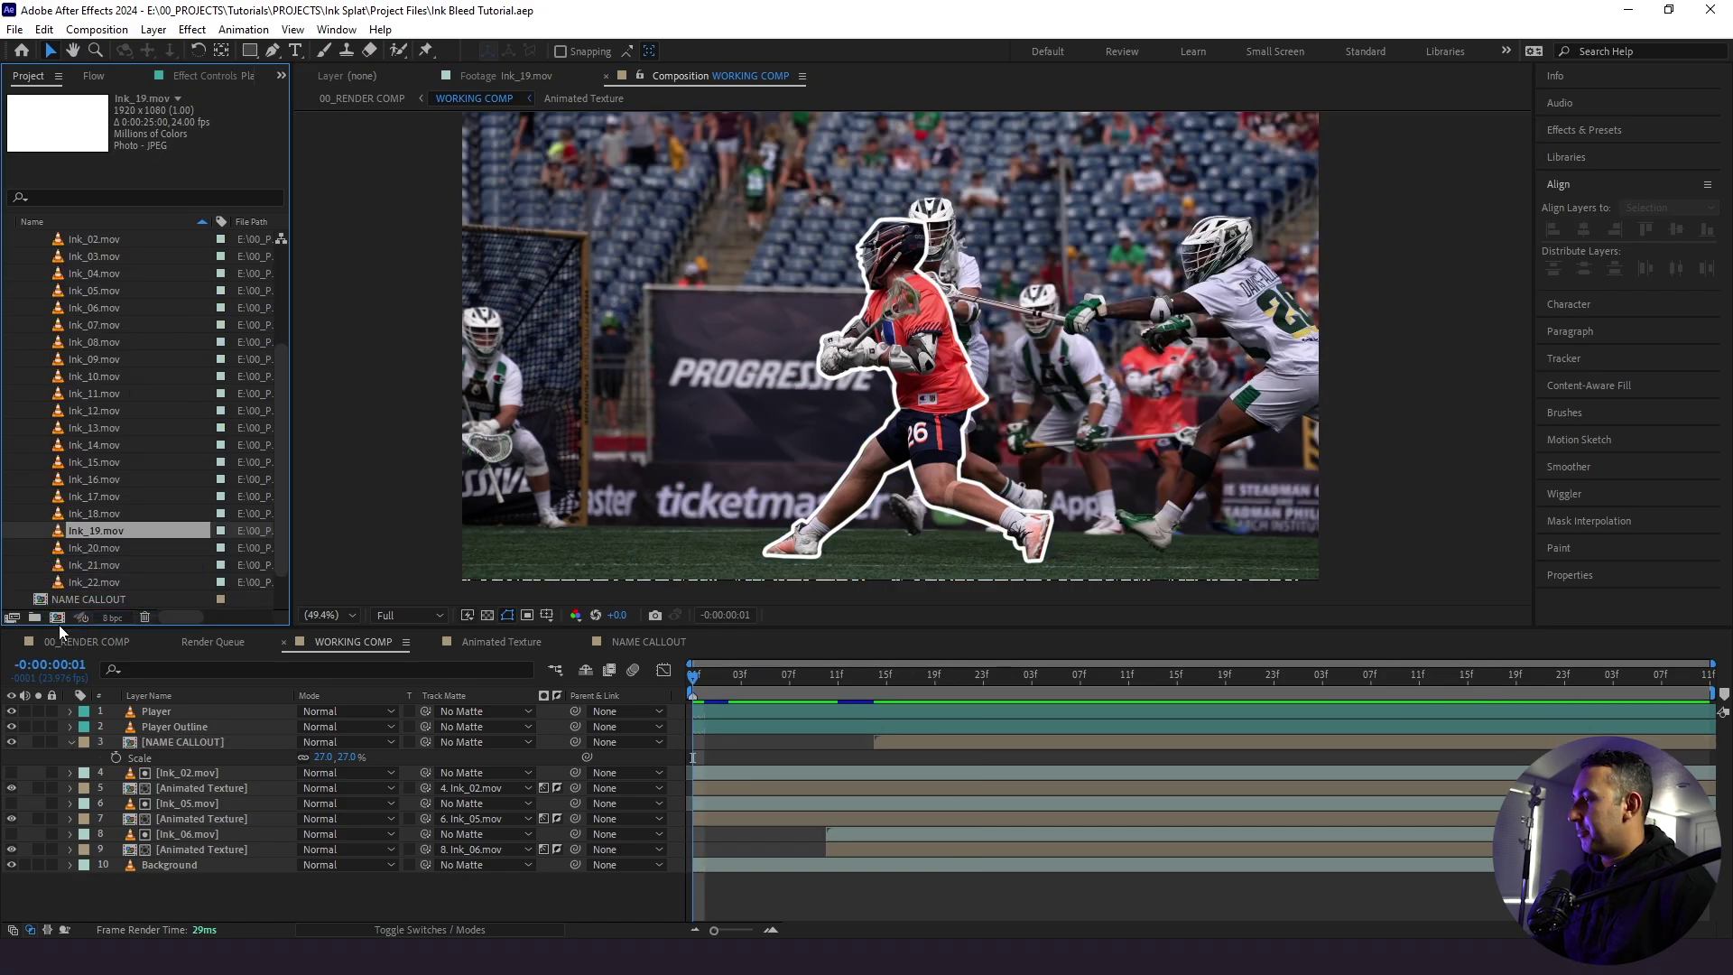
- Create a new comp from Ink_19.mov and rotate the ink layer 180°
{"action": "left_click_drag", "start_coordinate": [78, 529], "coordinate": [53, 621]}
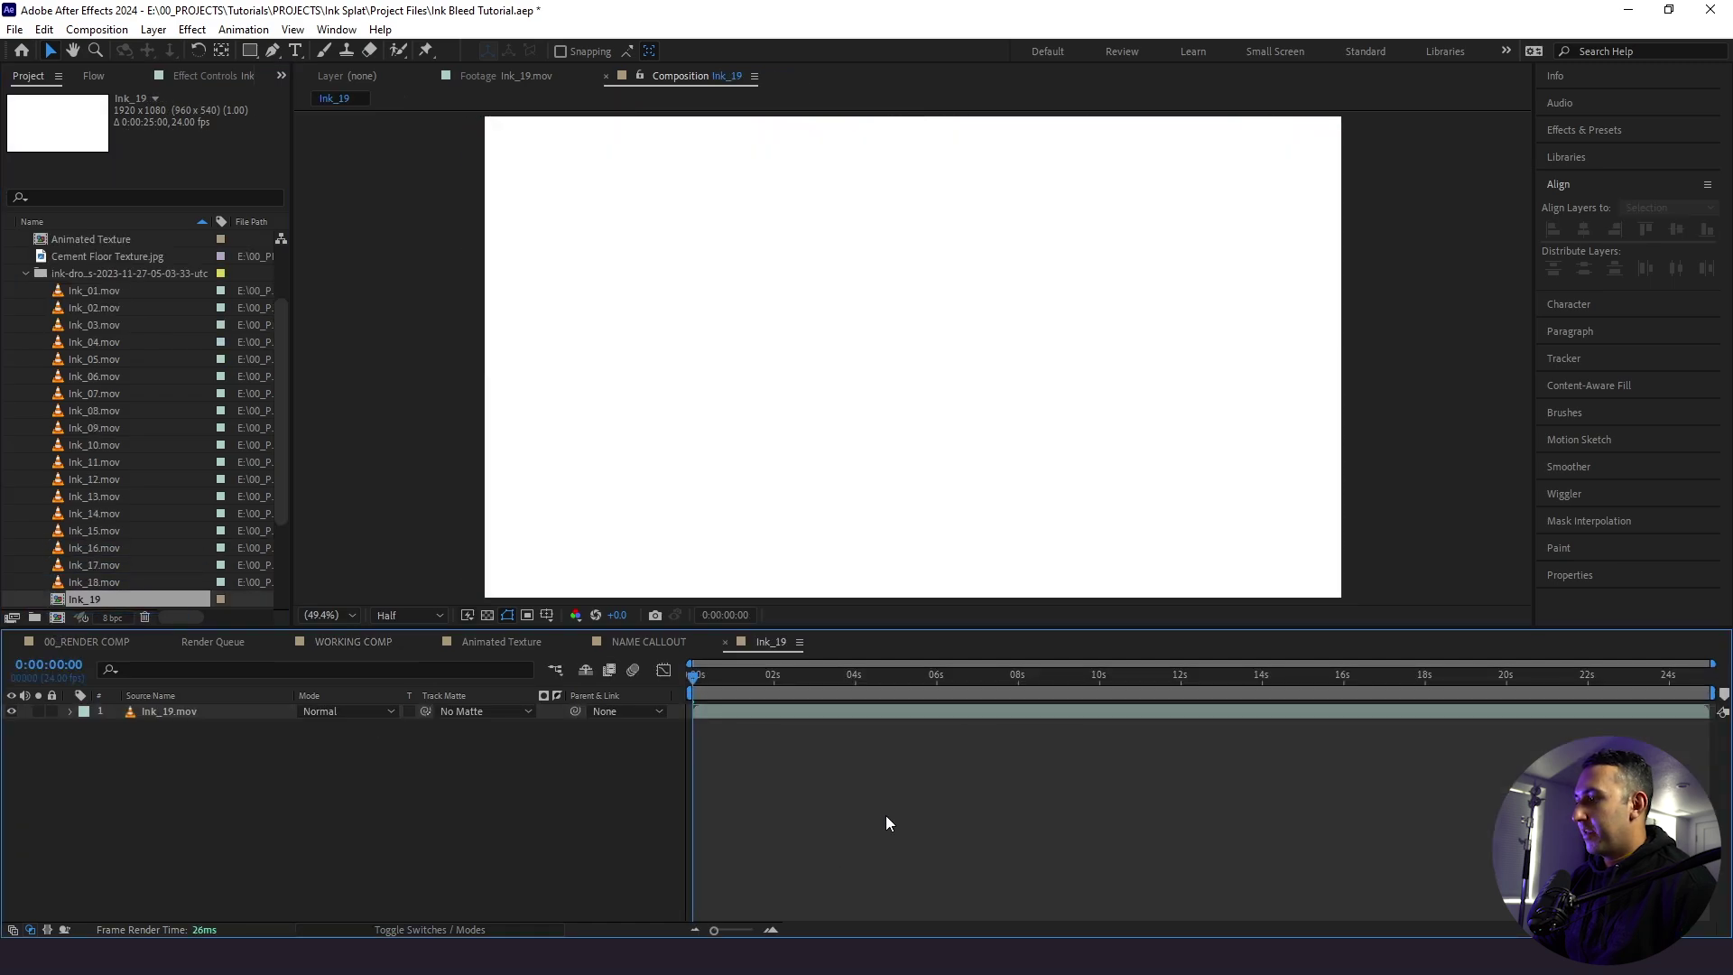
{"action": "mouse_move", "coordinate": [902, 677]}
{"action": "left_mouse_down"}
{"action": "mouse_move", "coordinate": [1274, 691]}
{"action": "mouse_move", "coordinate": [897, 702]}
{"action": "mouse_move", "coordinate": [700, 686]}
{"action": "mouse_move", "coordinate": [933, 662]}
{"action": "left_mouse_up"}
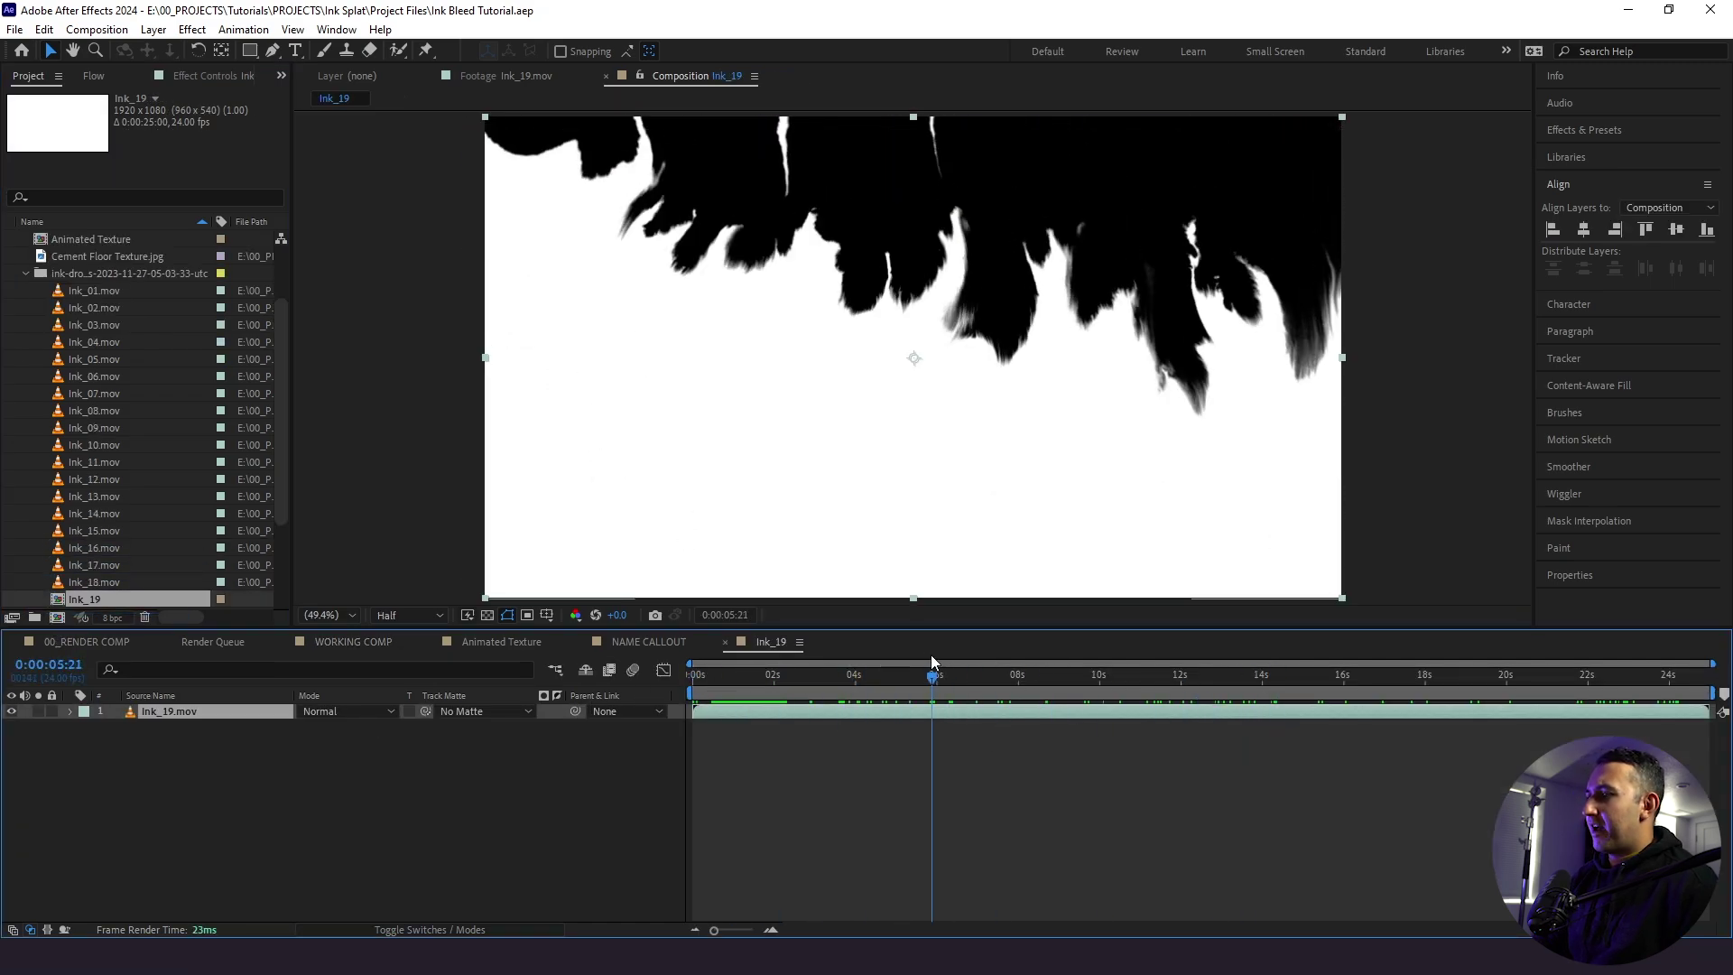
{"action": "key", "text": "Home"}
{"action": "key", "text": "r"}
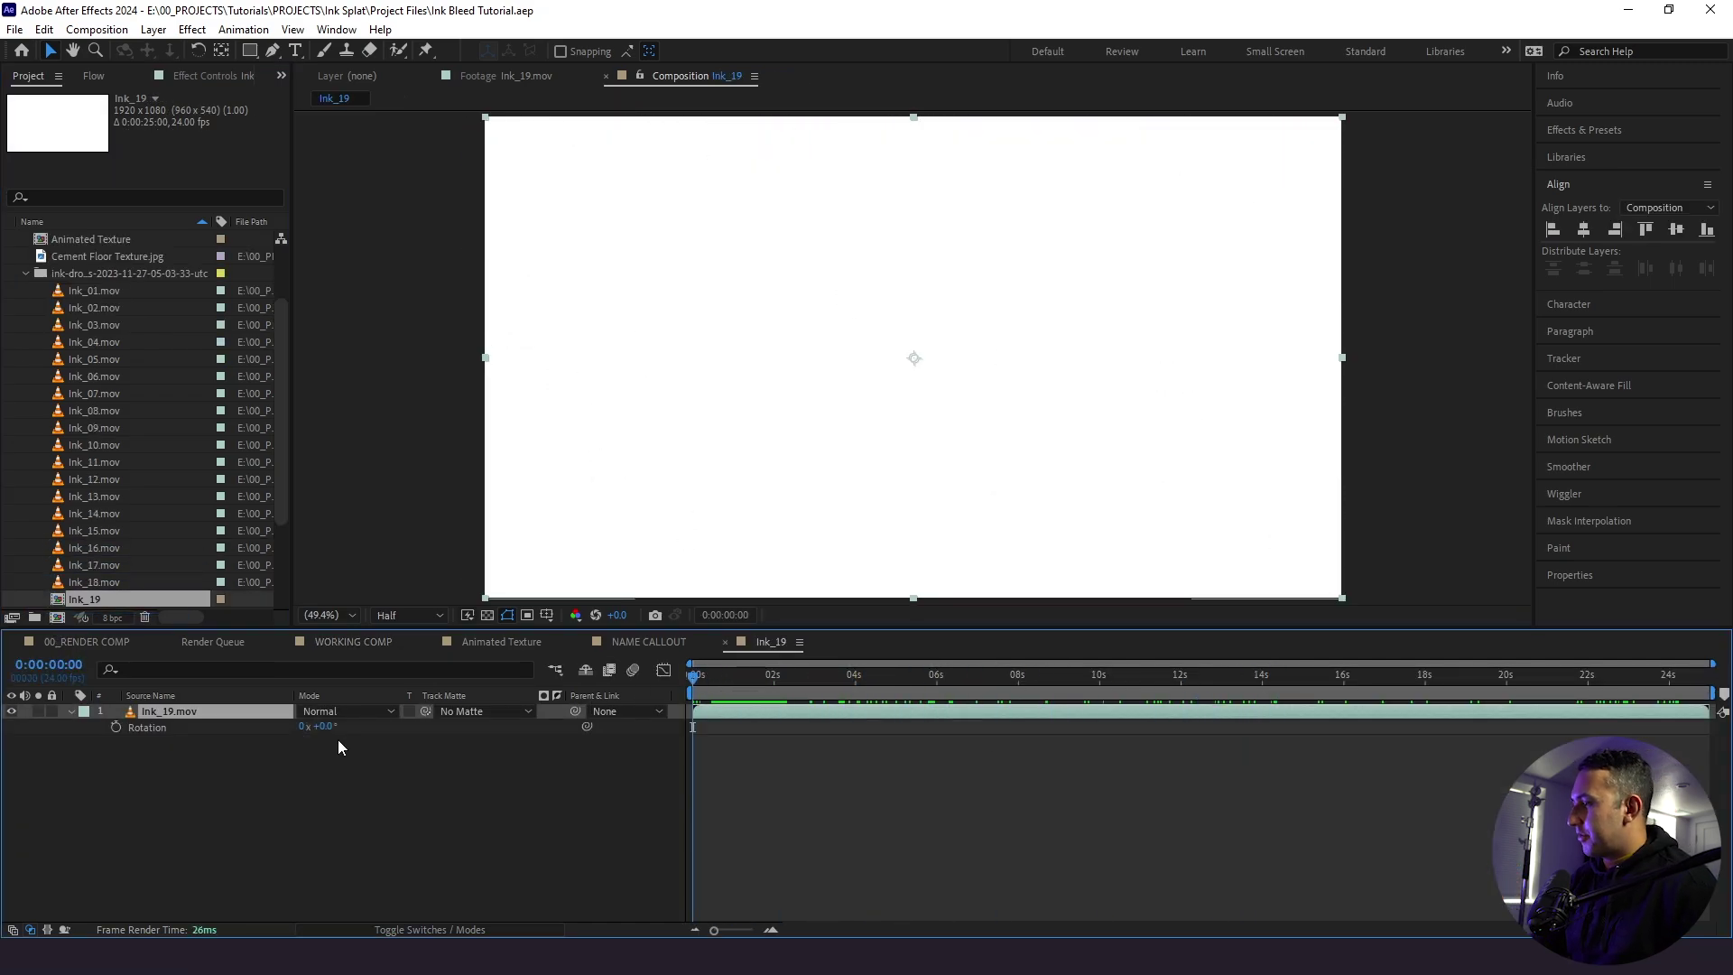
{"action": "left_click", "coordinate": [325, 727]}
{"action": "type", "text": "180"}
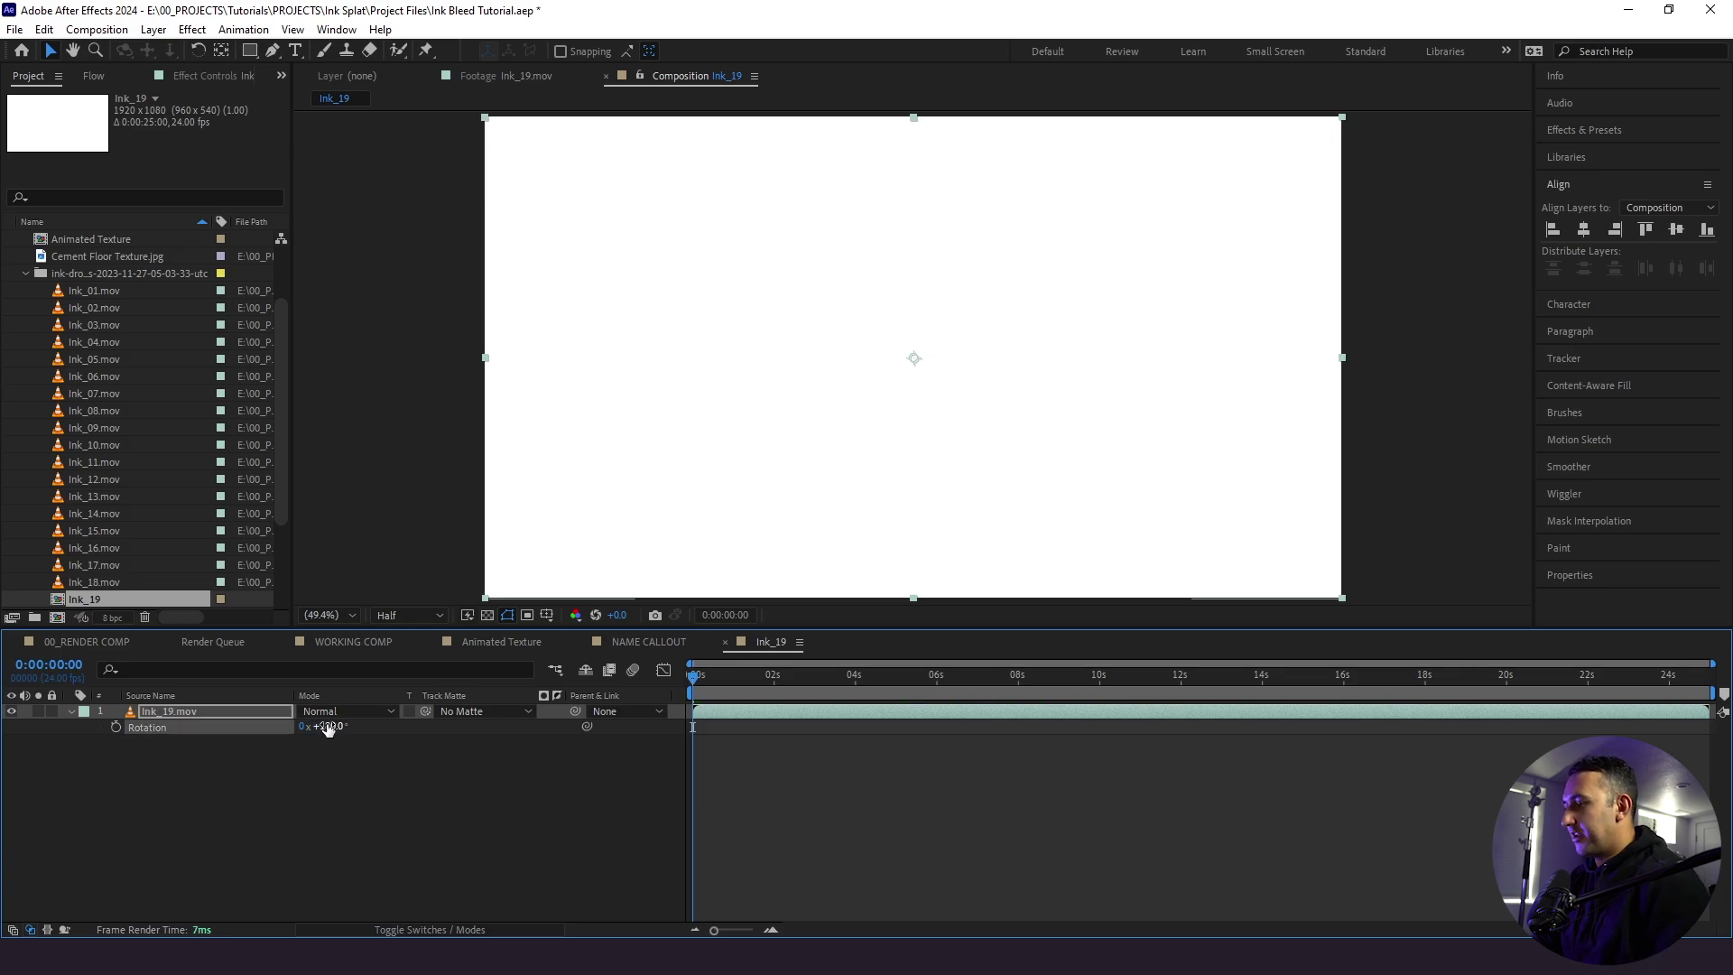
{"action": "left_click", "coordinate": [253, 766]}
- Enable time remapping on the ink layer and pull the end keyframe earlier to speed it up
{"action": "left_click", "coordinate": [226, 712]}
{"action": "right_click", "coordinate": [225, 711]}
{"action": "mouse_move", "coordinate": [304, 278]}
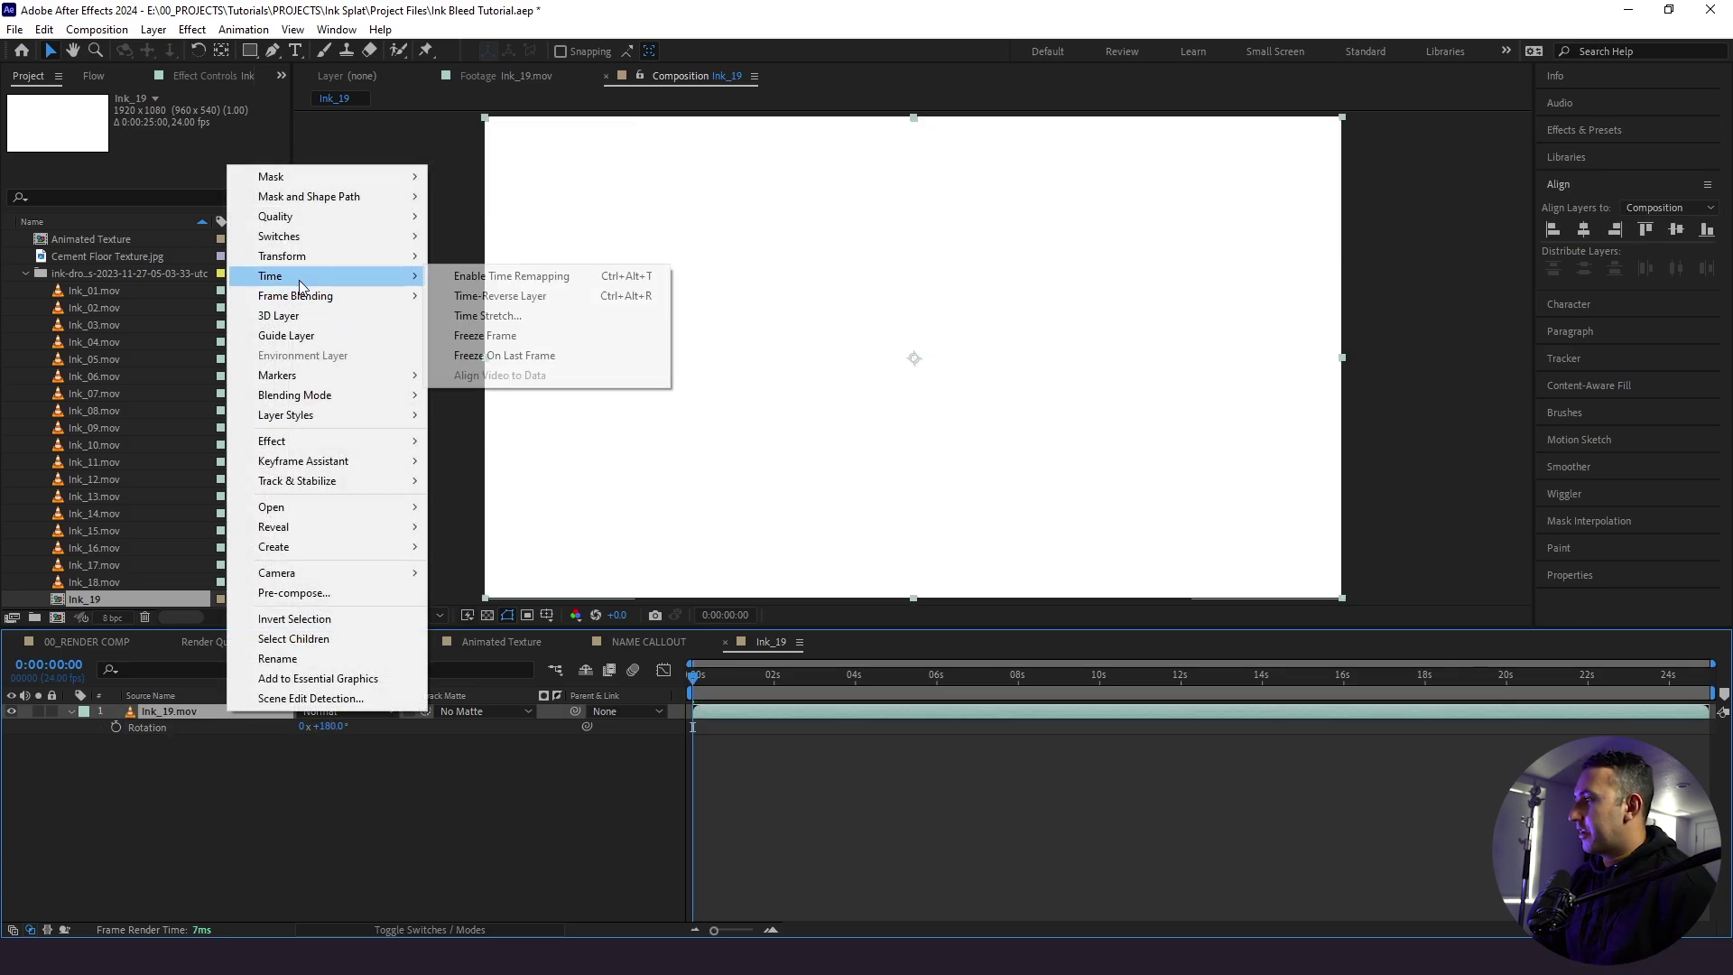
{"action": "left_click", "coordinate": [521, 275]}
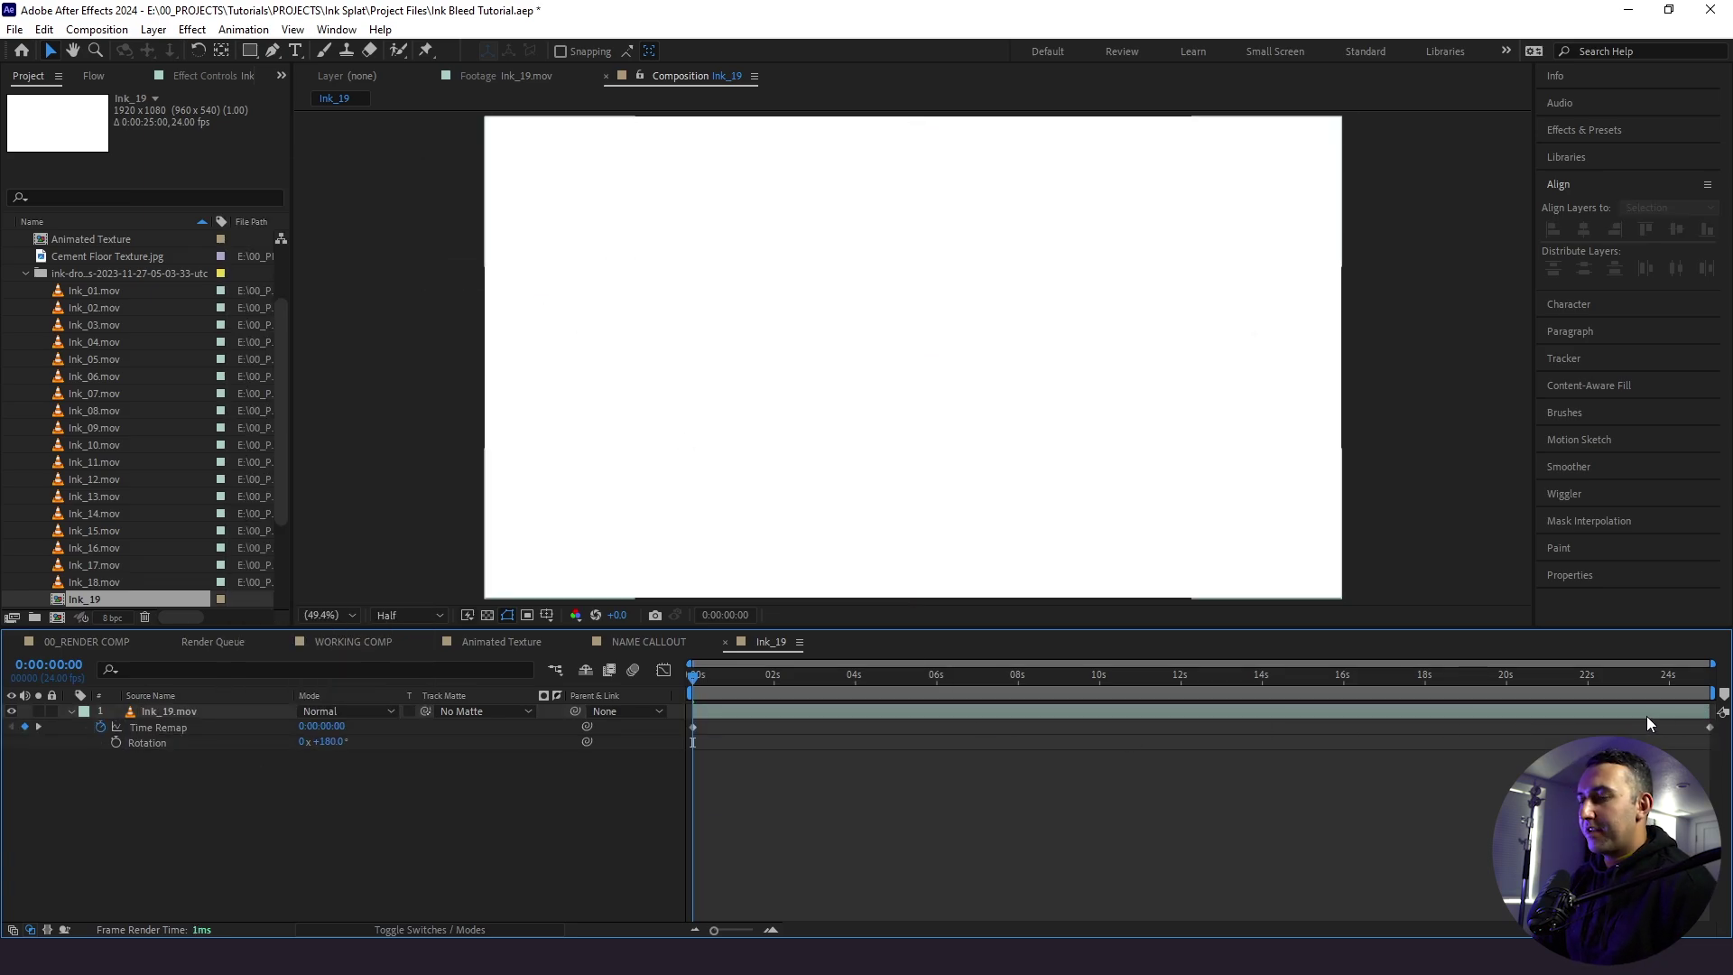
{"action": "left_click_drag", "start_coordinate": [1709, 727], "coordinate": [946, 751]}
{"action": "left_click", "coordinate": [948, 760]}
{"action": "key", "text": "space"}
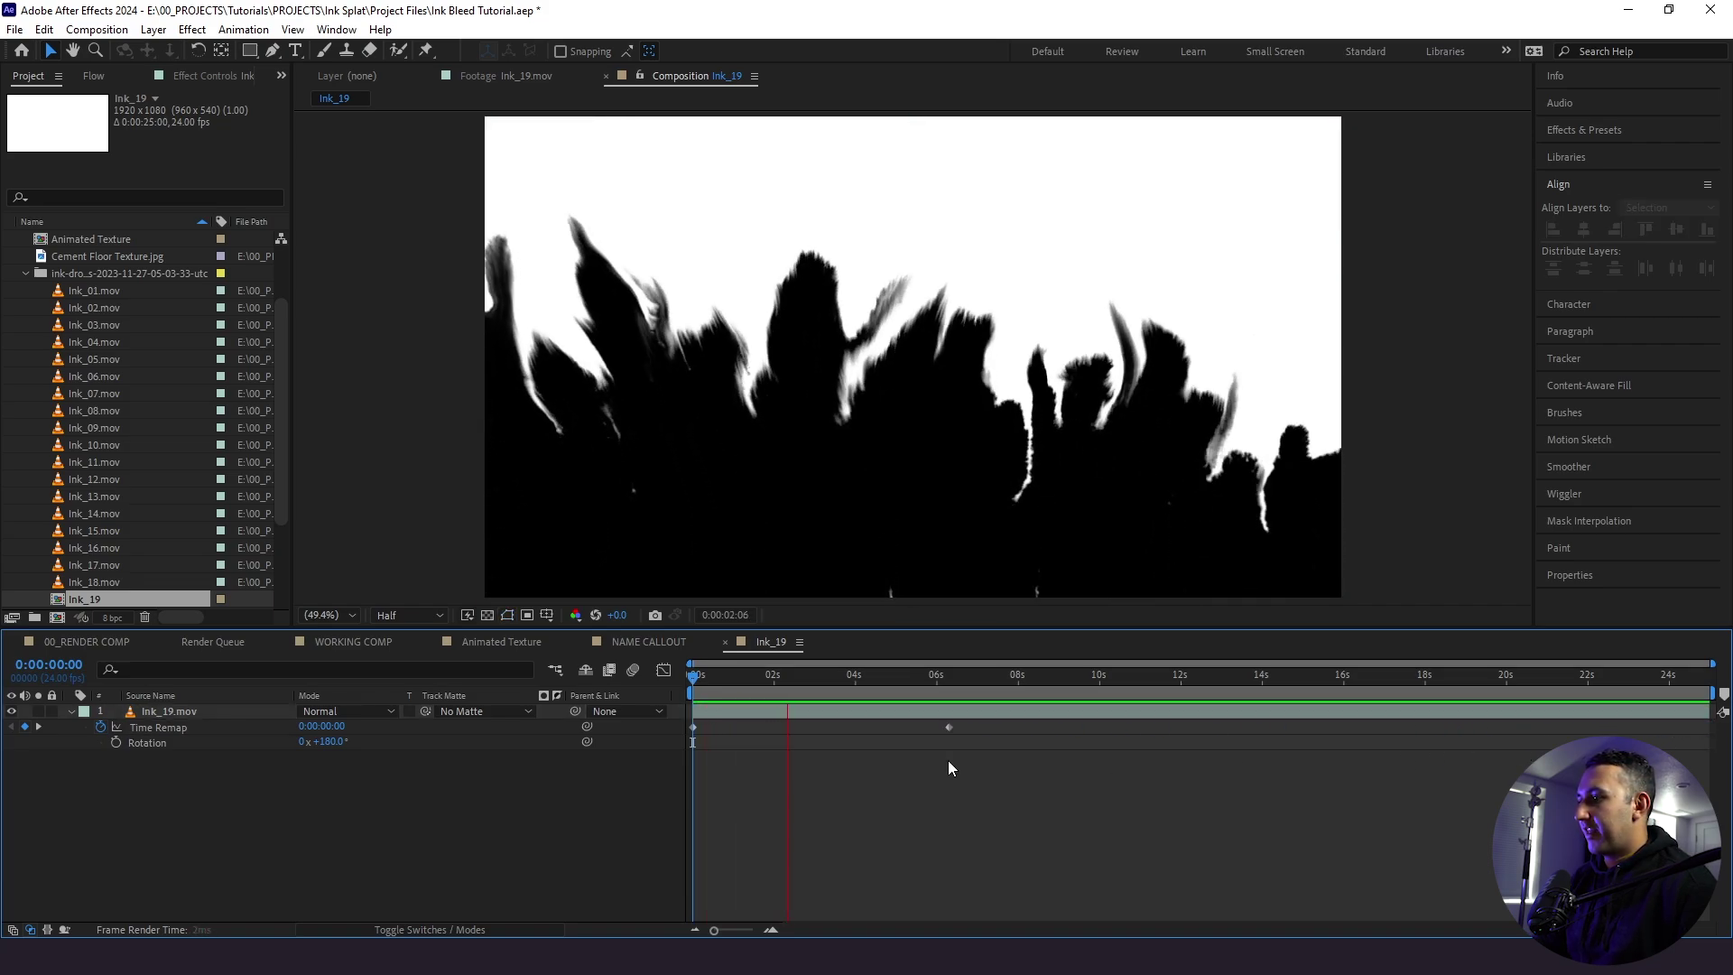
{"action": "mouse_move", "coordinate": [949, 728]}
{"action": "left_mouse_down"}
{"action": "mouse_move", "coordinate": [811, 746]}
{"action": "mouse_move", "coordinate": [786, 703]}
{"action": "left_mouse_up"}
{"action": "key", "text": "space"}
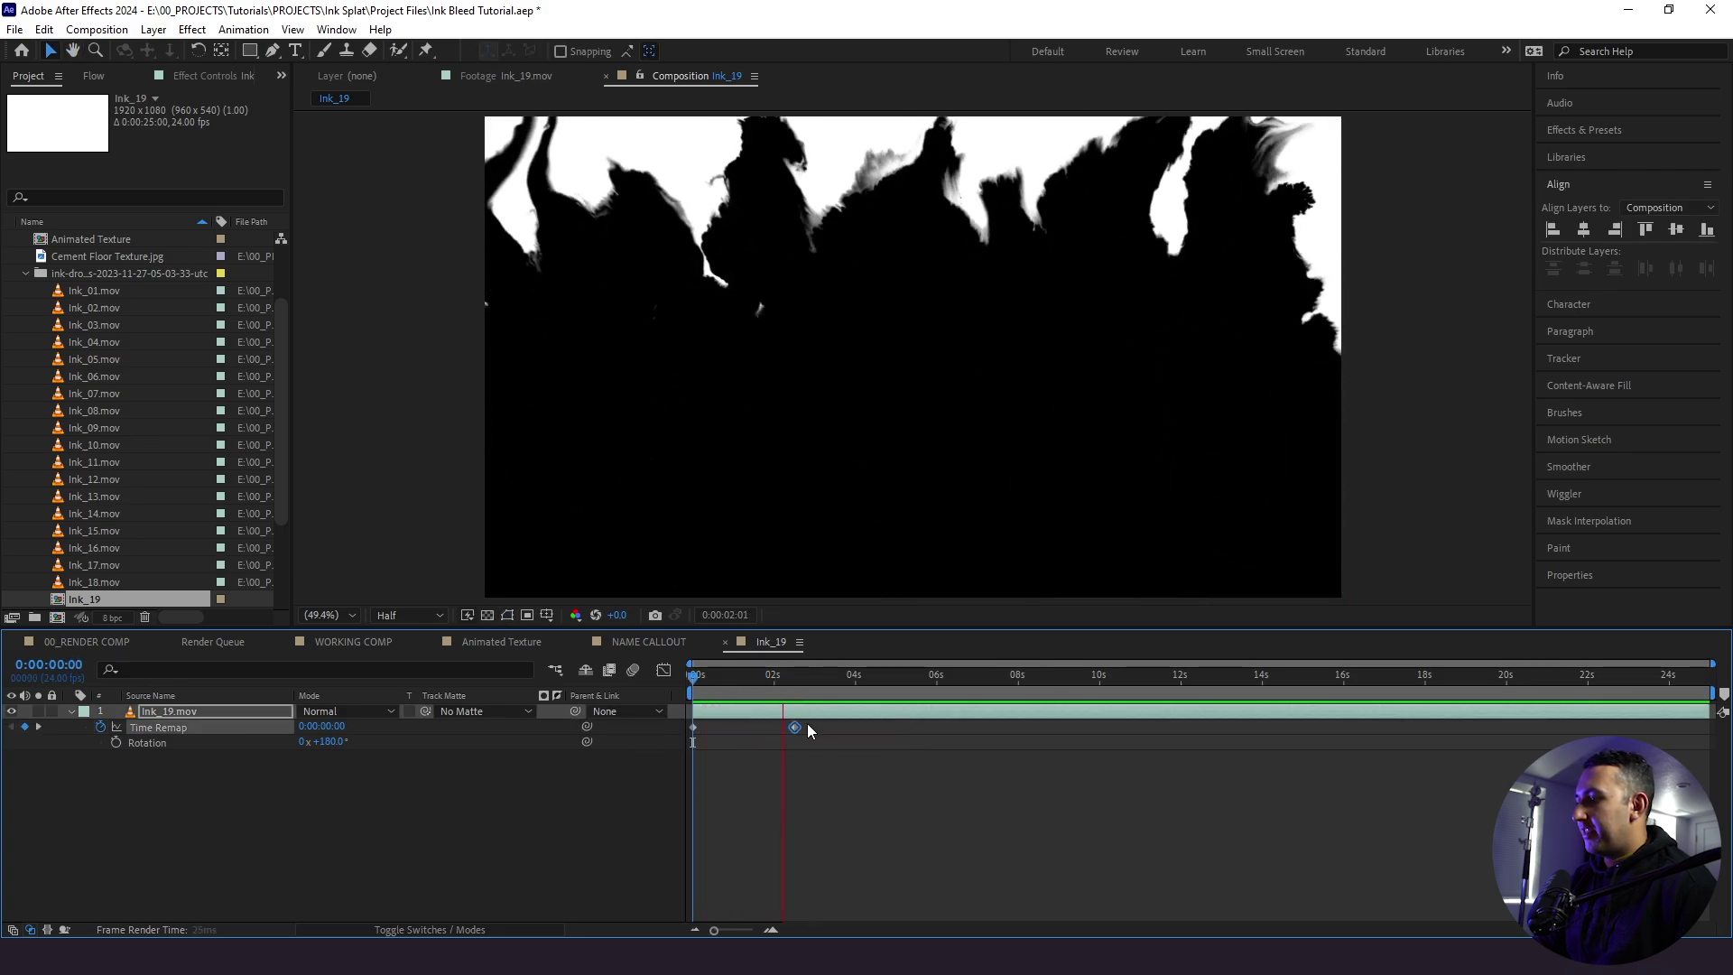
{"action": "left_click", "coordinate": [774, 691]}
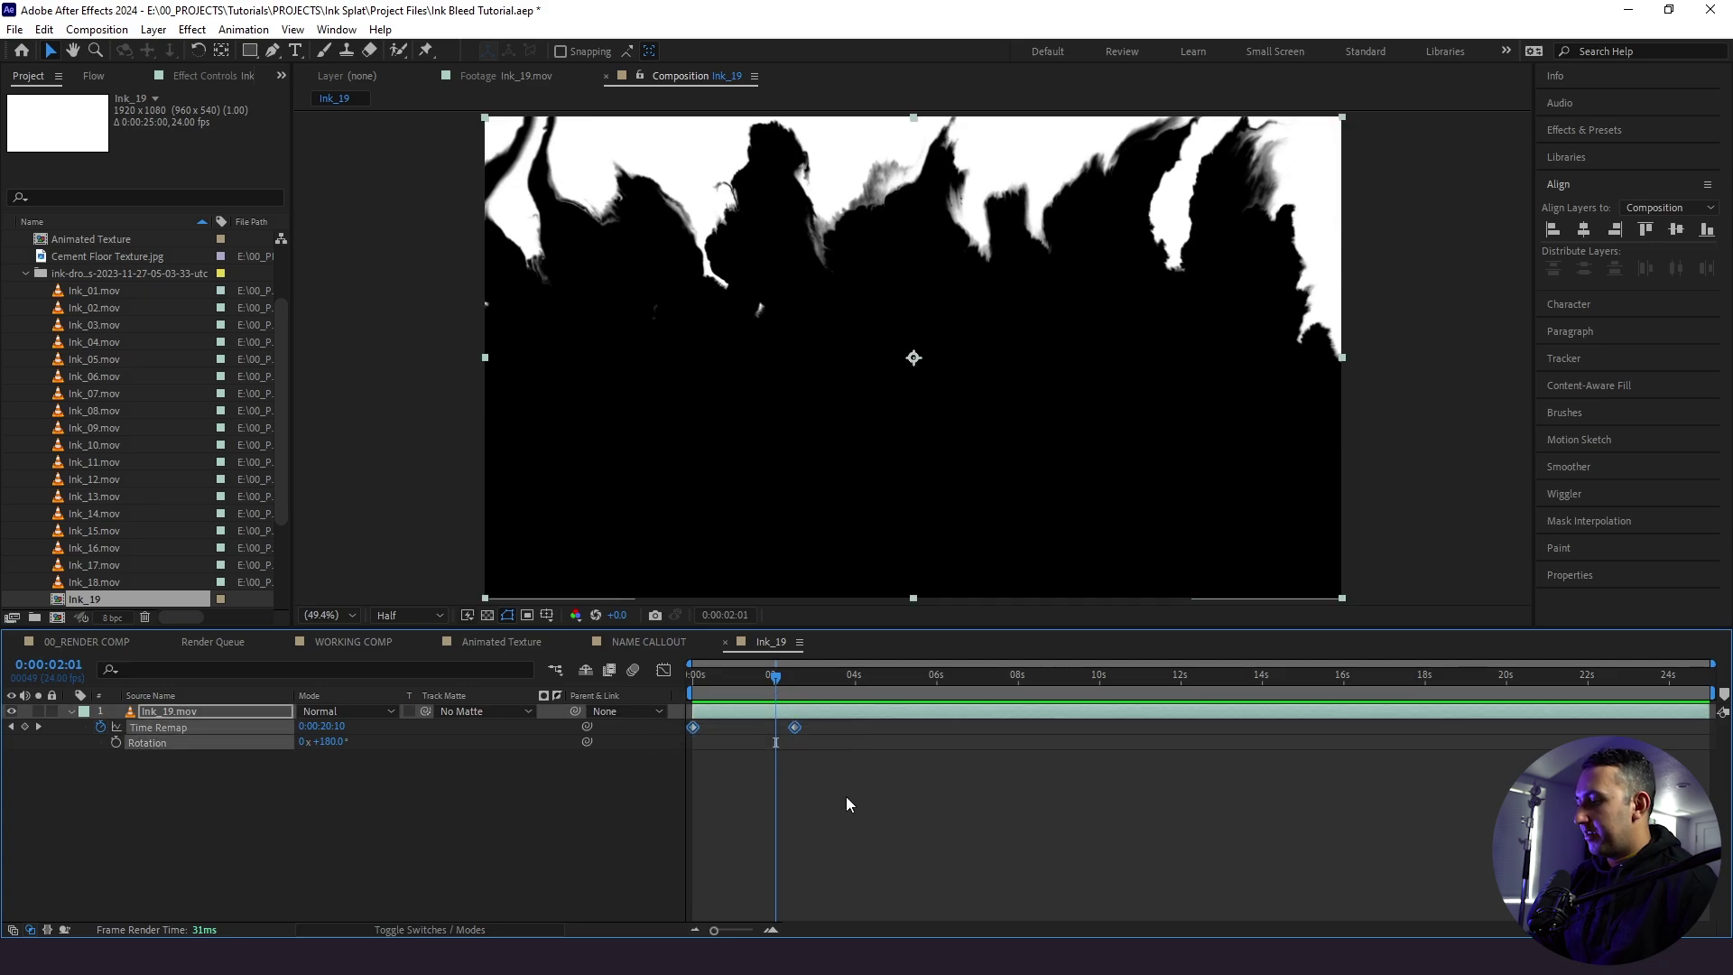
- Easy-ease the time-remap keyframes and reshape the speed graph into the final keyframe
{"action": "key", "text": "F9"}
{"action": "left_click", "coordinate": [846, 796]}
{"action": "key", "text": "k"}
{"action": "left_click", "coordinate": [793, 726]}
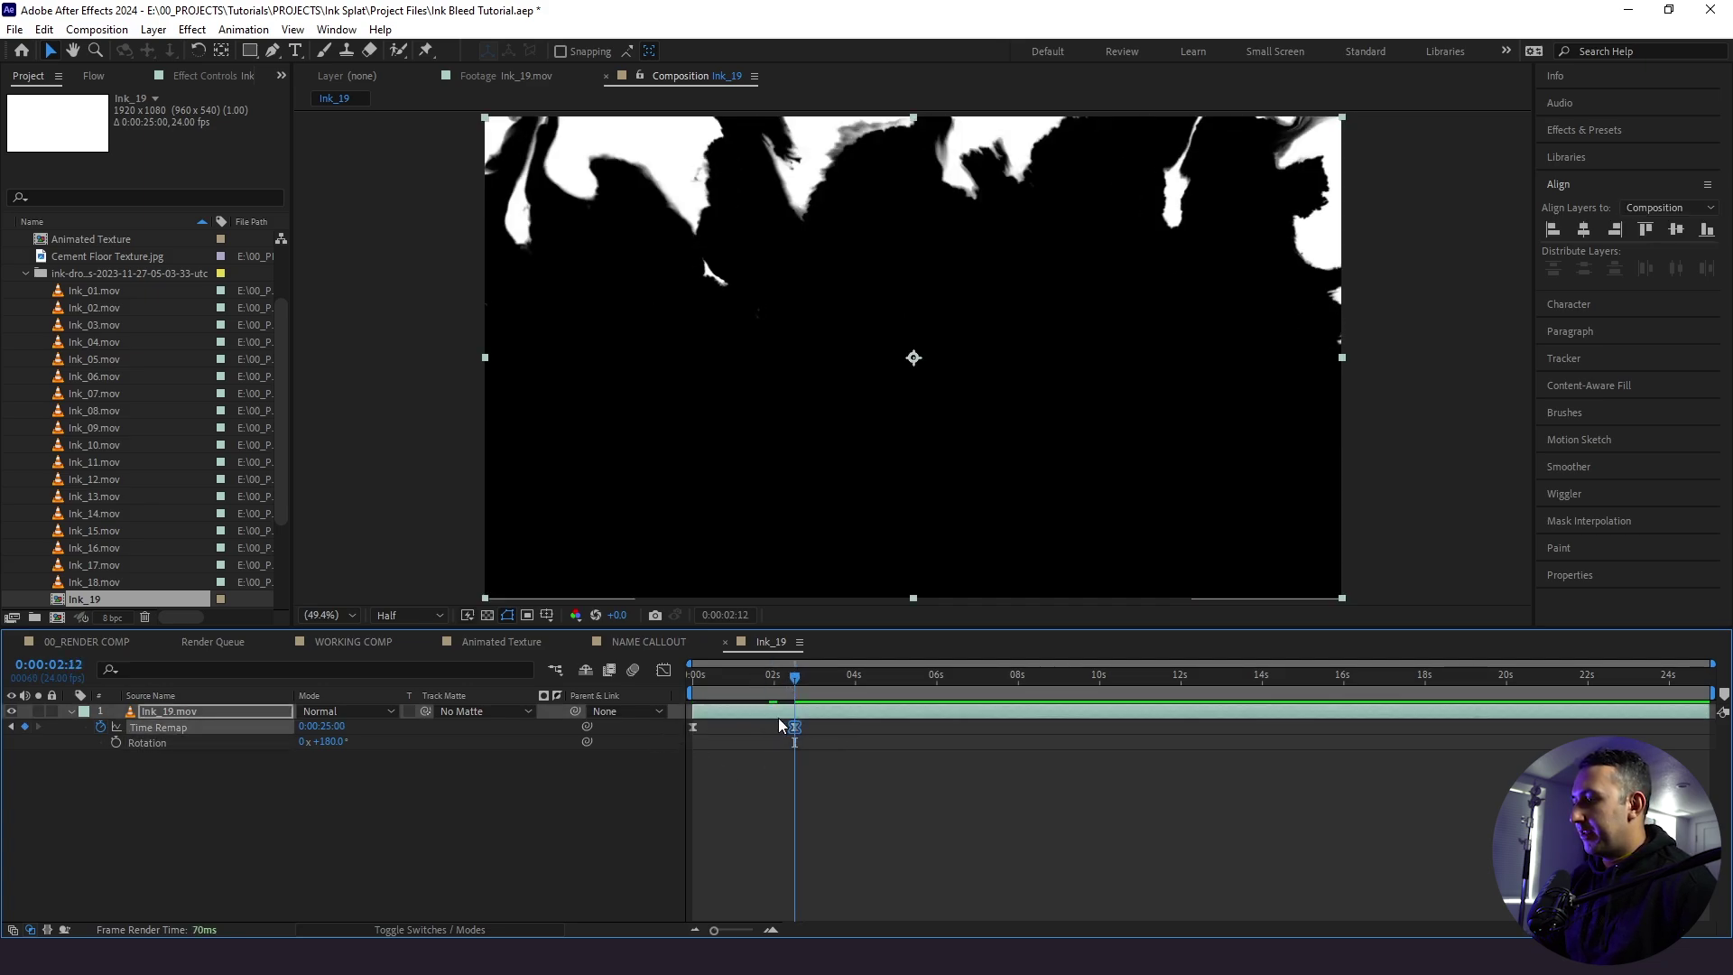
{"action": "left_click", "coordinate": [668, 672]}
{"action": "left_click_drag", "start_coordinate": [778, 881], "coordinate": [712, 879]}
{"action": "left_click", "coordinate": [664, 671]}
{"action": "left_click", "coordinate": [1006, 826]}
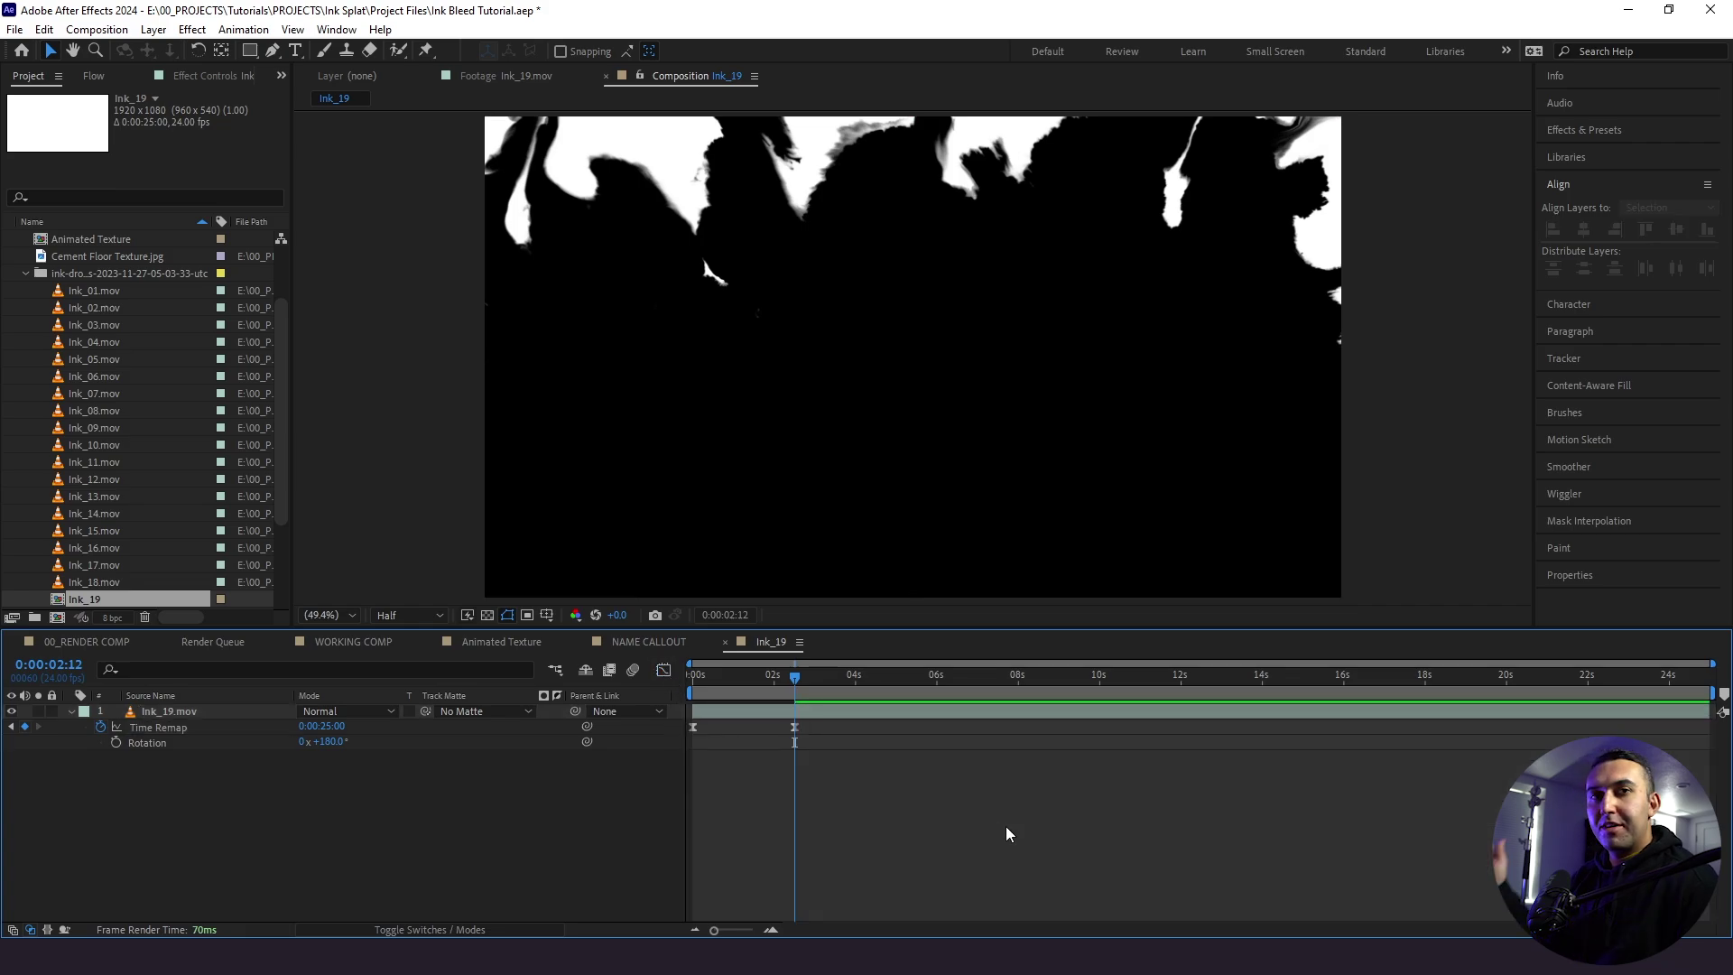
{"action": "left_click", "coordinate": [758, 675]}
{"action": "key", "text": "space"}
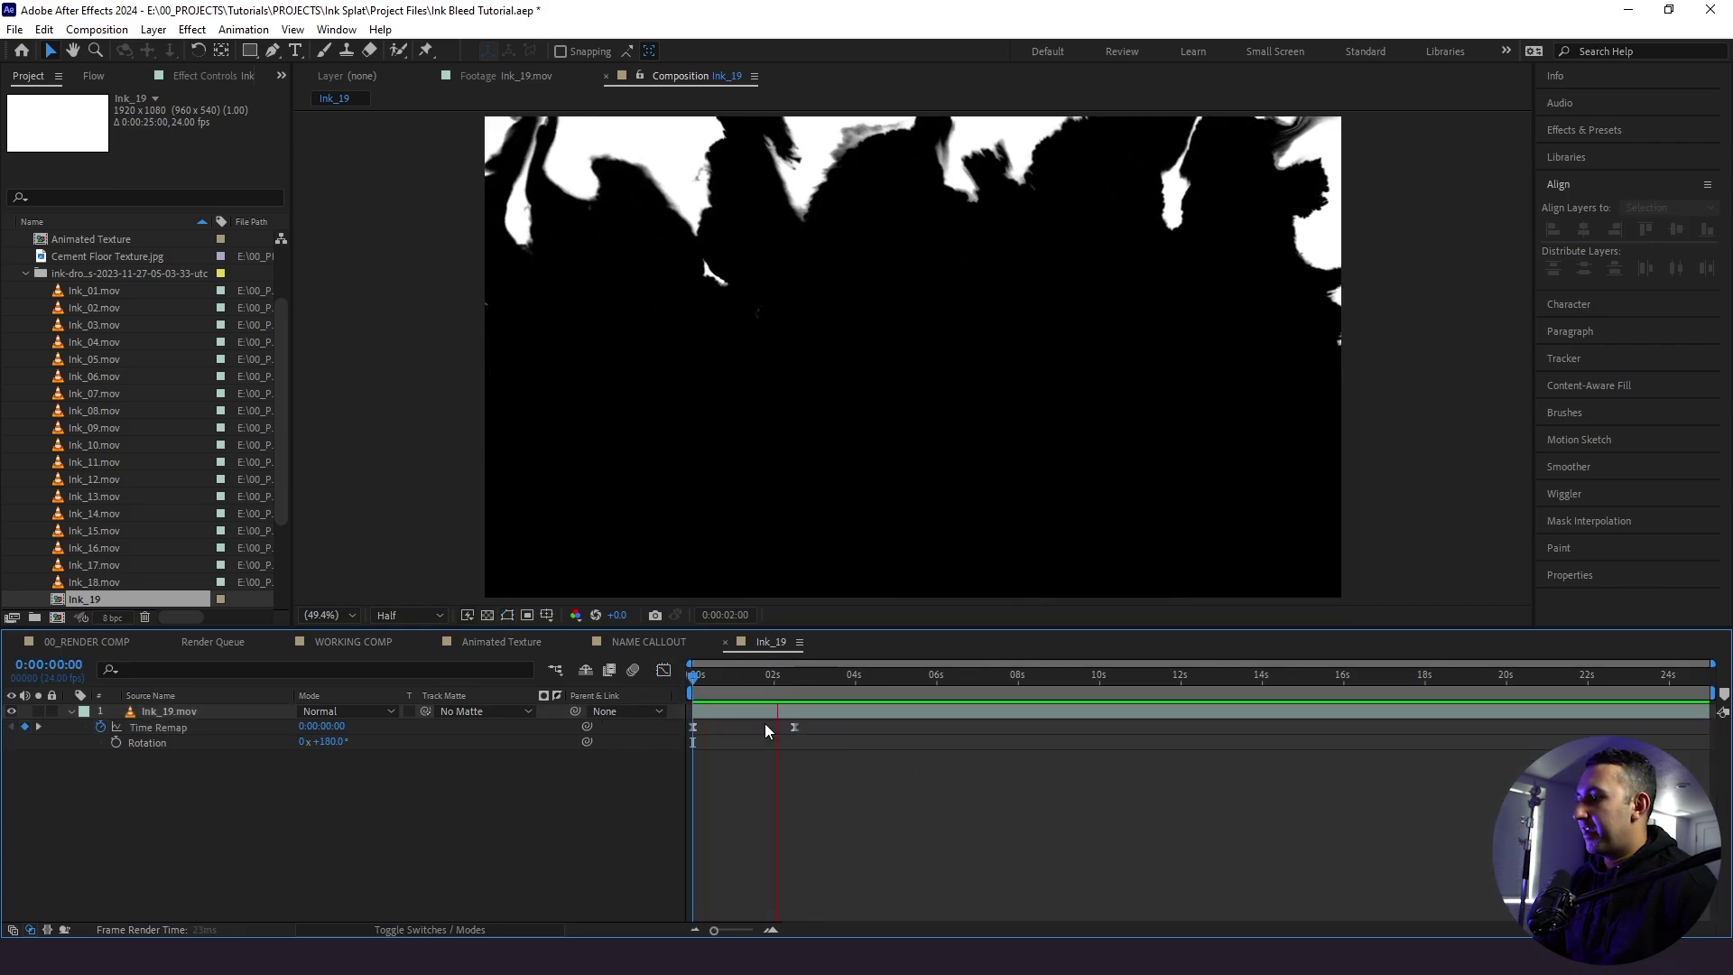
{"action": "left_click", "coordinate": [697, 701]}
{"action": "key", "text": "space"}
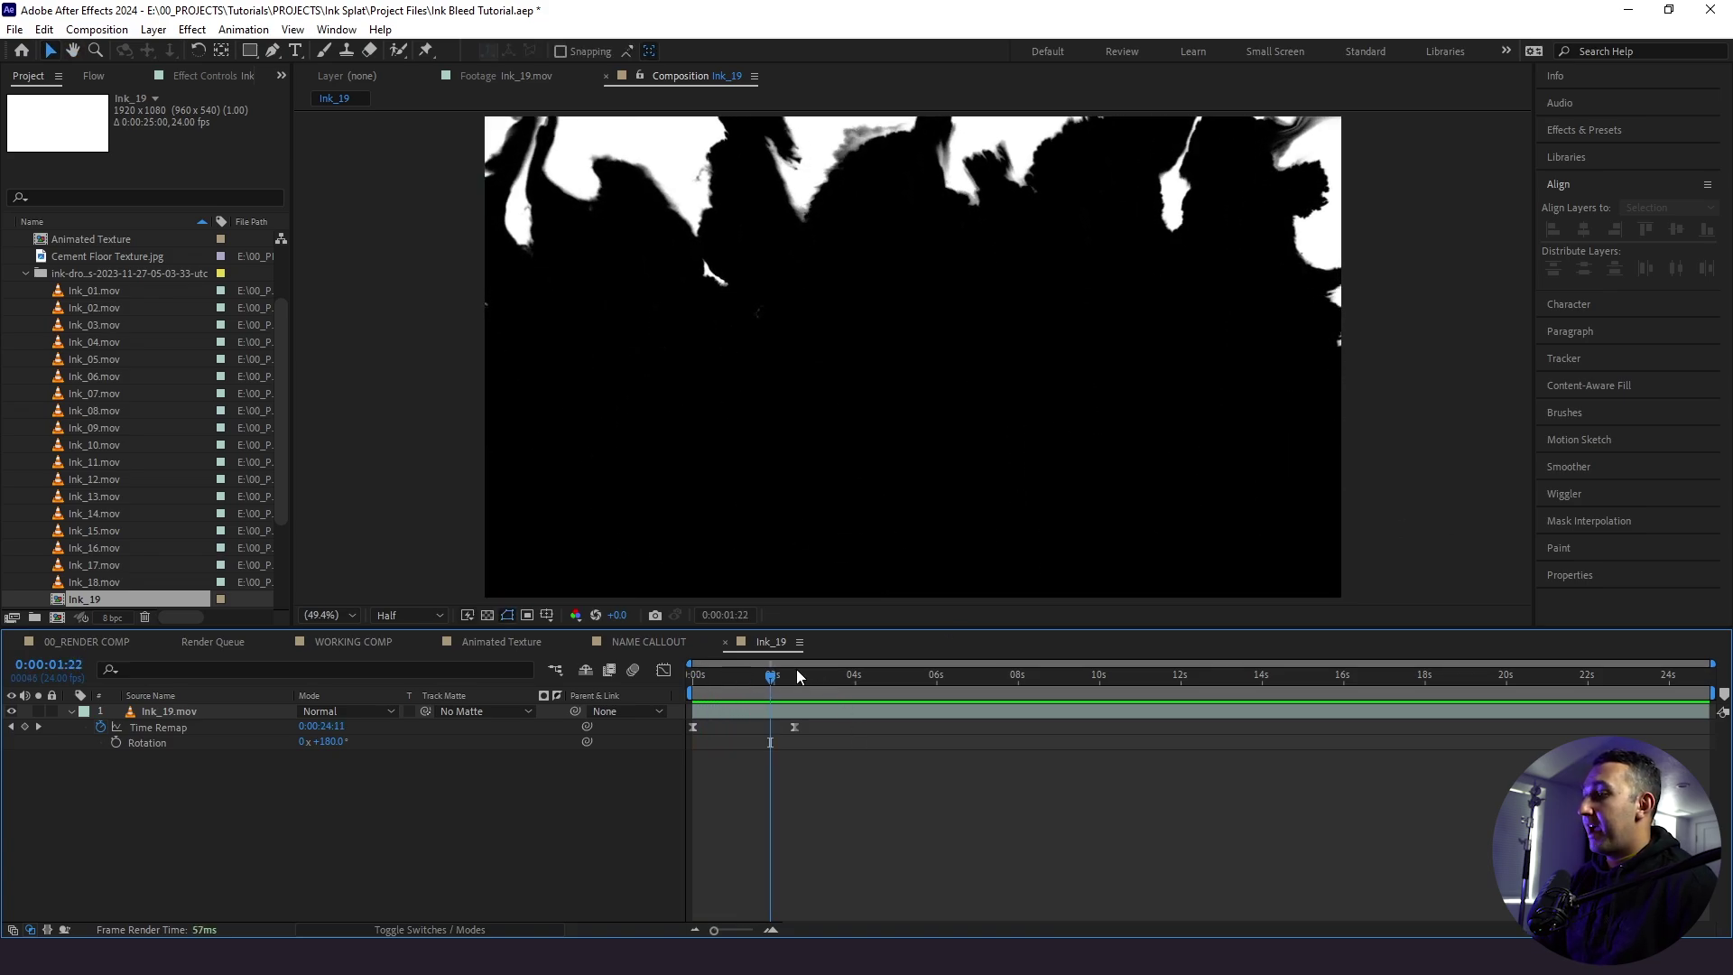
{"action": "scroll", "coordinate": [95, 573], "scroll_direction": "down", "scroll_amount": 1}
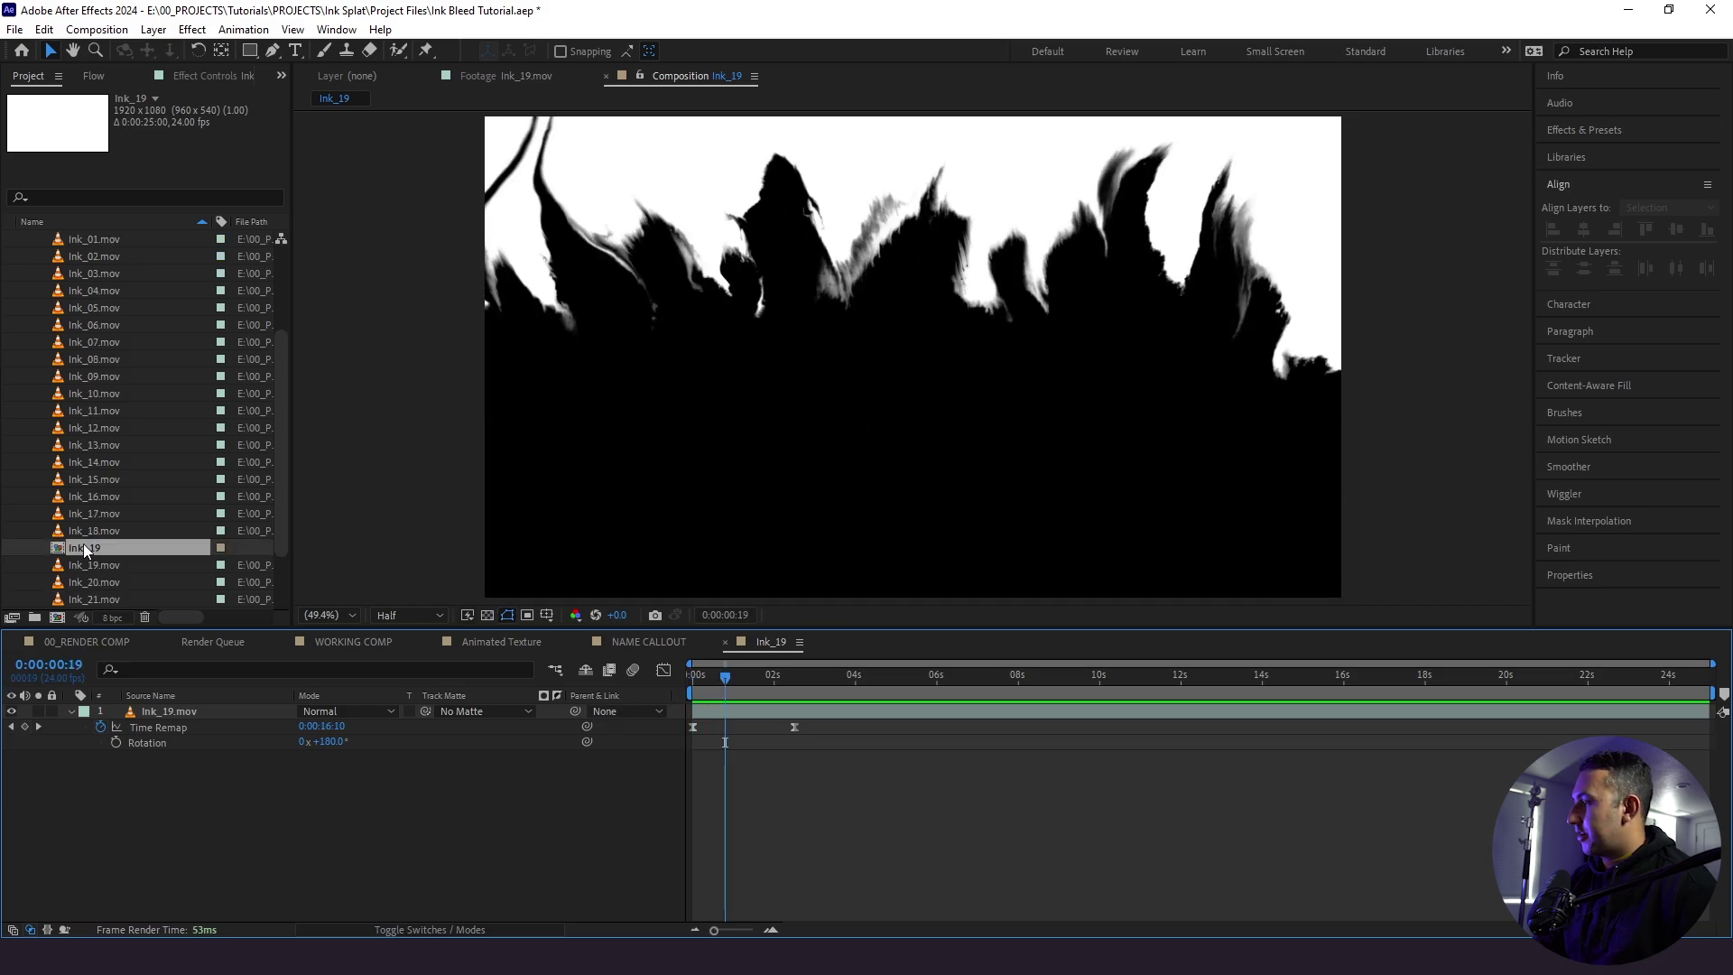
- Rename the ink comp to 'Ink_19 - sped up'
{"action": "left_click", "coordinate": [85, 550]}
{"action": "key", "text": "Return"}
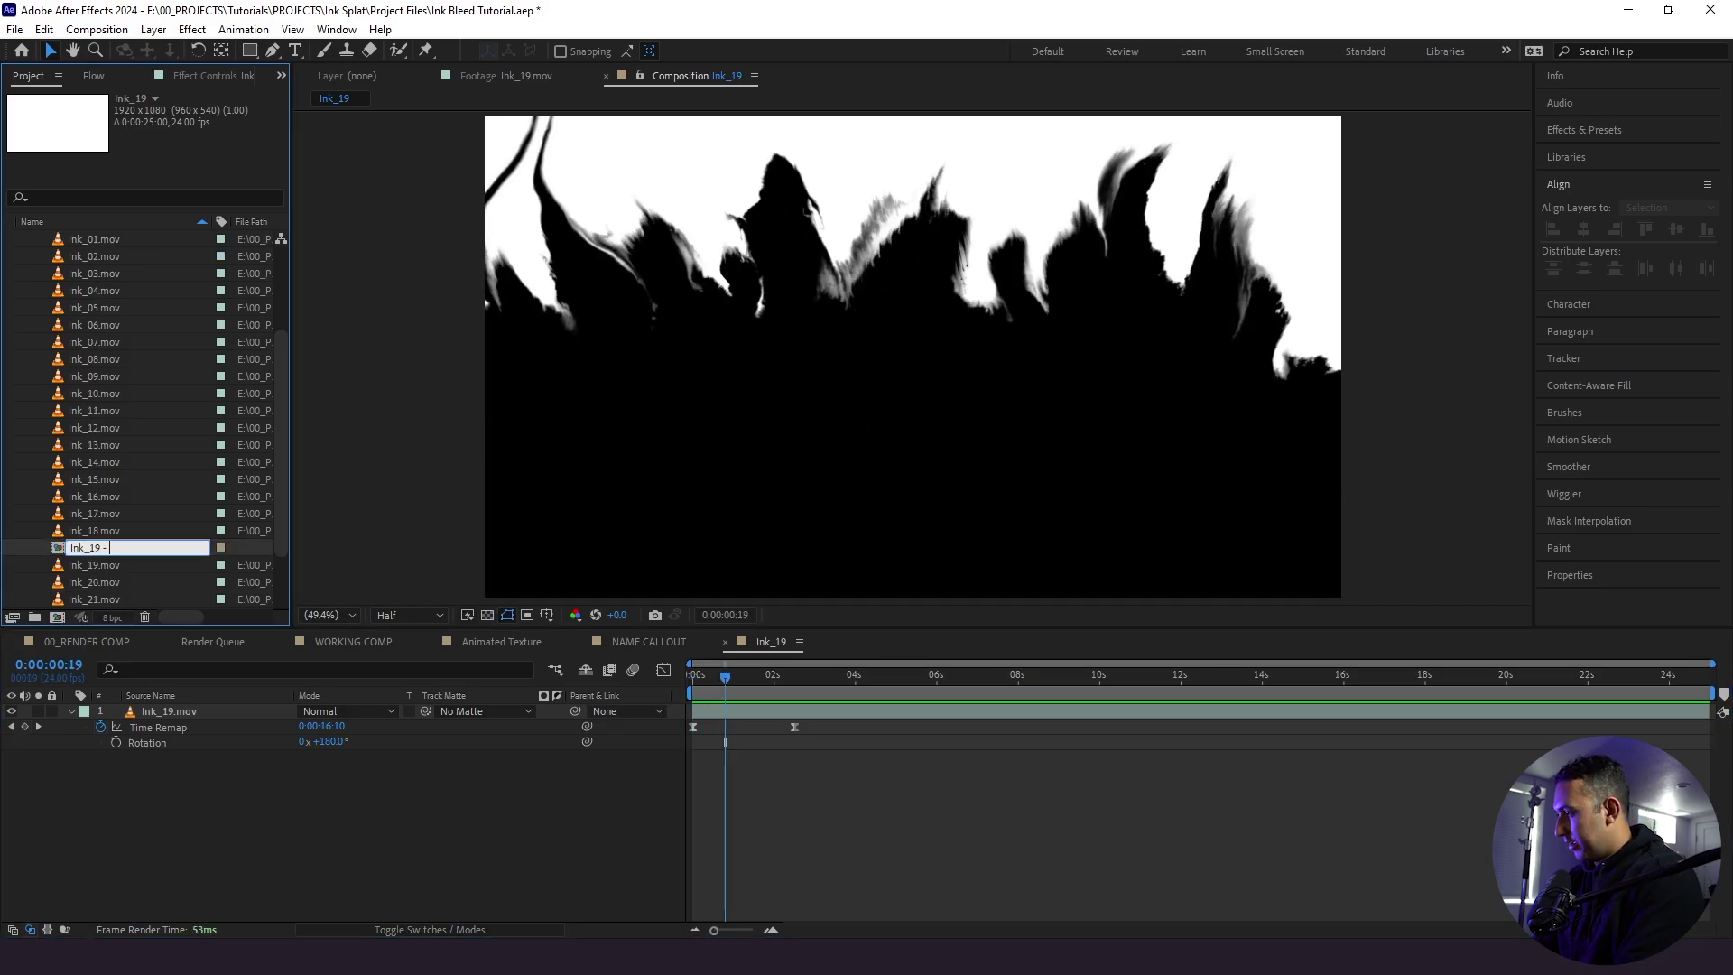
{"action": "type", "text": "- sped up"}
{"action": "key", "text": "Return"}
{"action": "scroll", "coordinate": [157, 596], "scroll_direction": "down", "scroll_amount": 1}
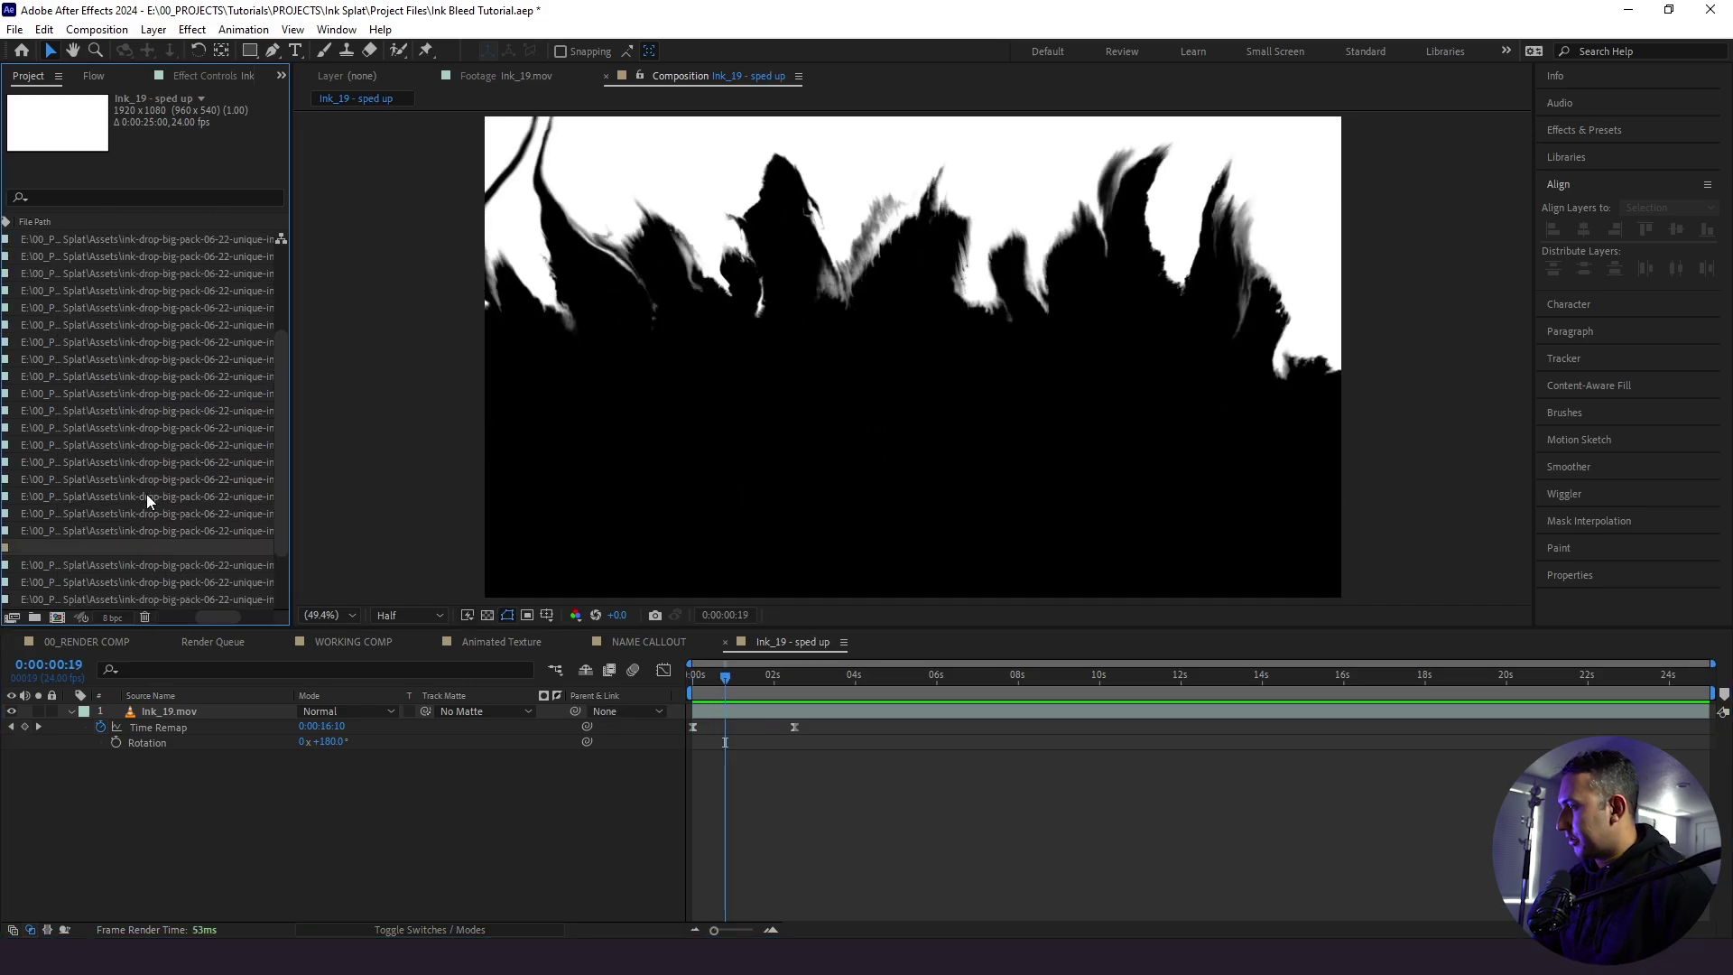
{"action": "scroll", "coordinate": [199, 607], "scroll_direction": "right", "scroll_amount": 3}
- Add the Ink_19 - sped up comp to WORKING COMP as layer 3 and label NAME CALLOUT Purple
{"action": "scroll", "coordinate": [159, 620], "scroll_direction": "left", "scroll_amount": 3}
{"action": "left_click", "coordinate": [353, 642]}
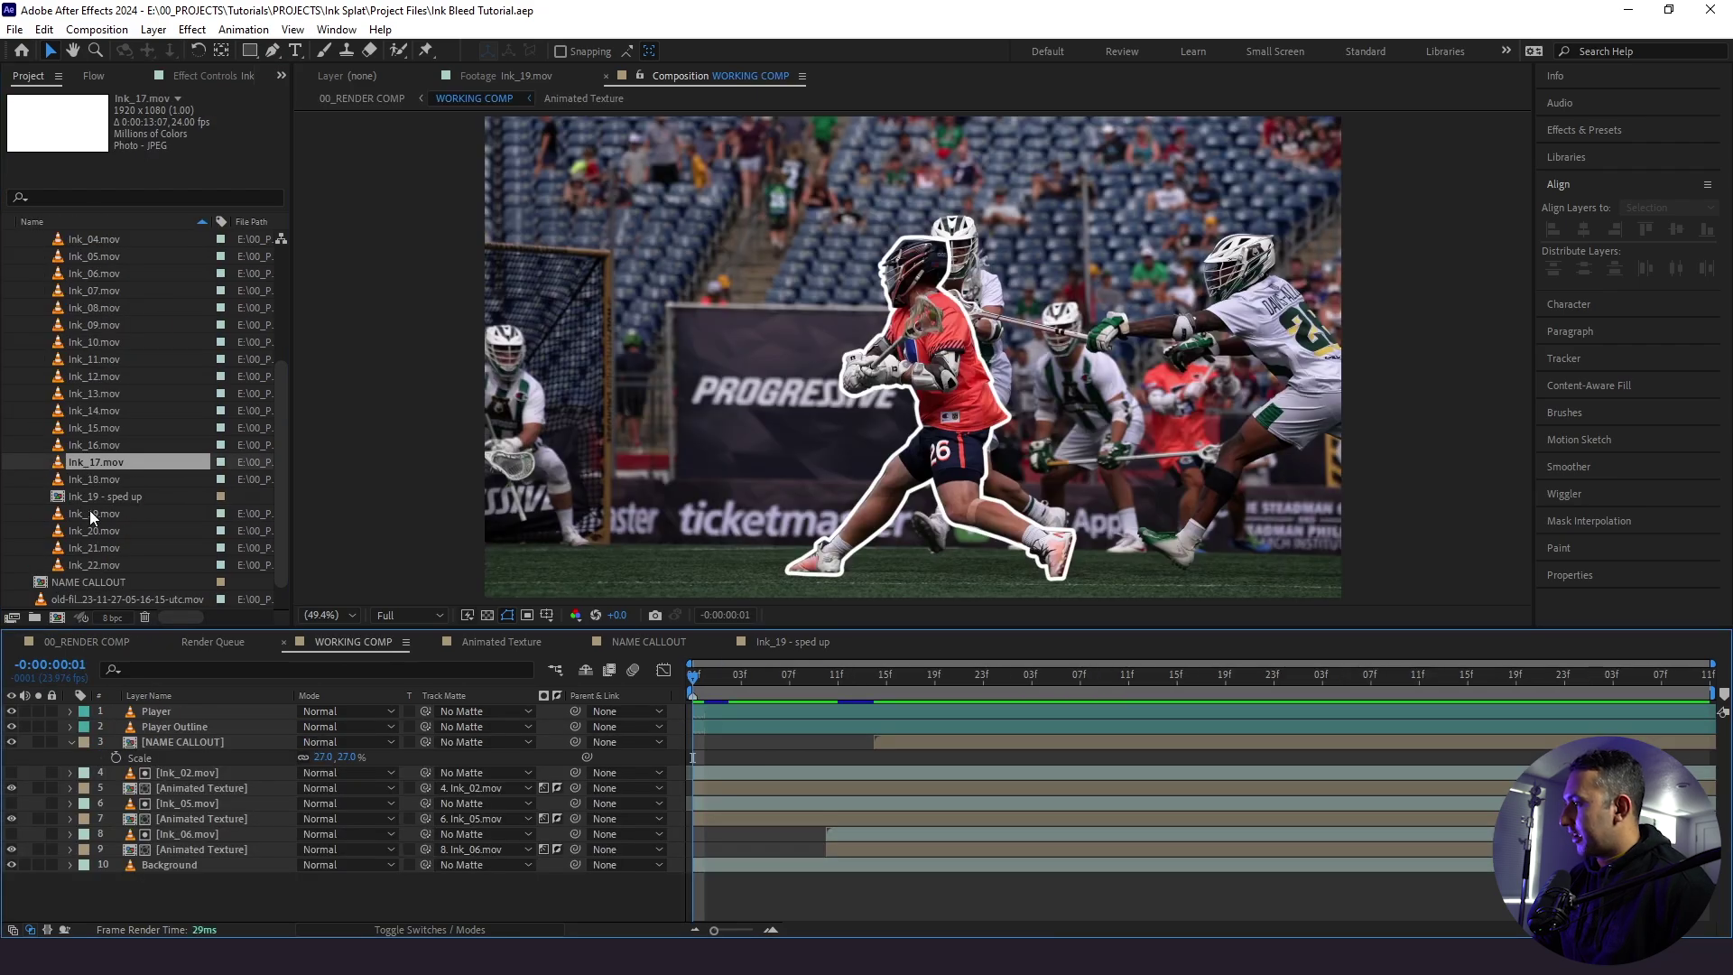
{"action": "left_click_drag", "start_coordinate": [144, 728], "coordinate": [977, 757]}
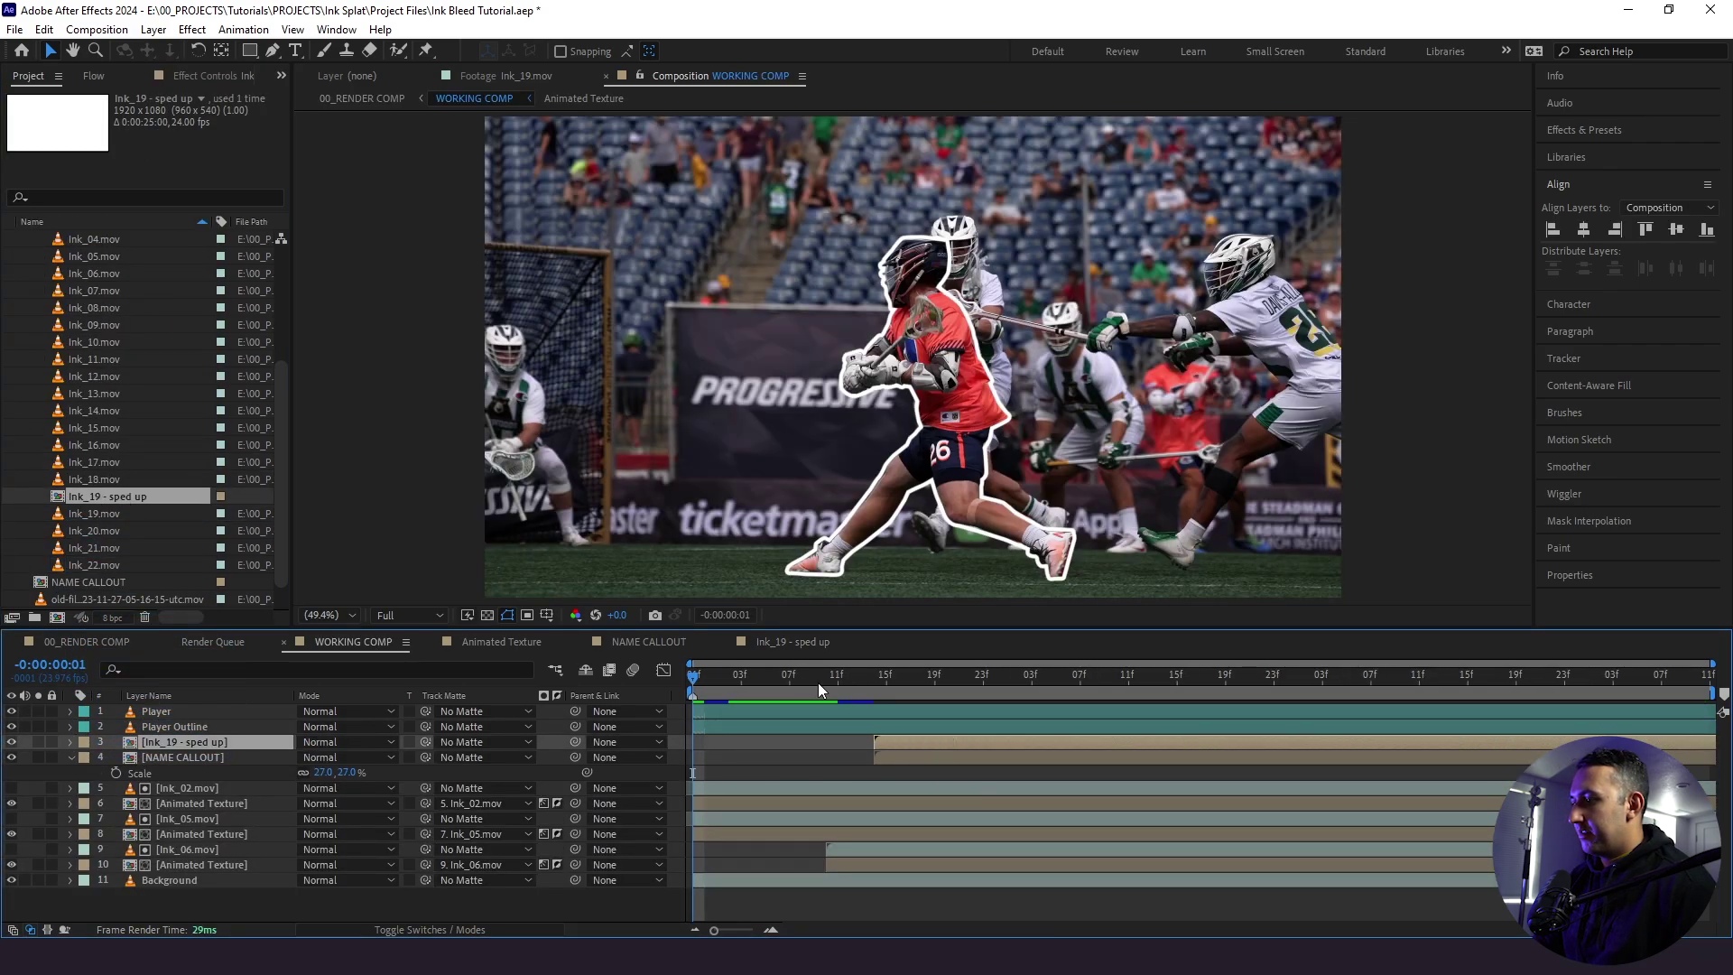
{"action": "left_click_drag", "start_coordinate": [818, 683], "coordinate": [1005, 697]}
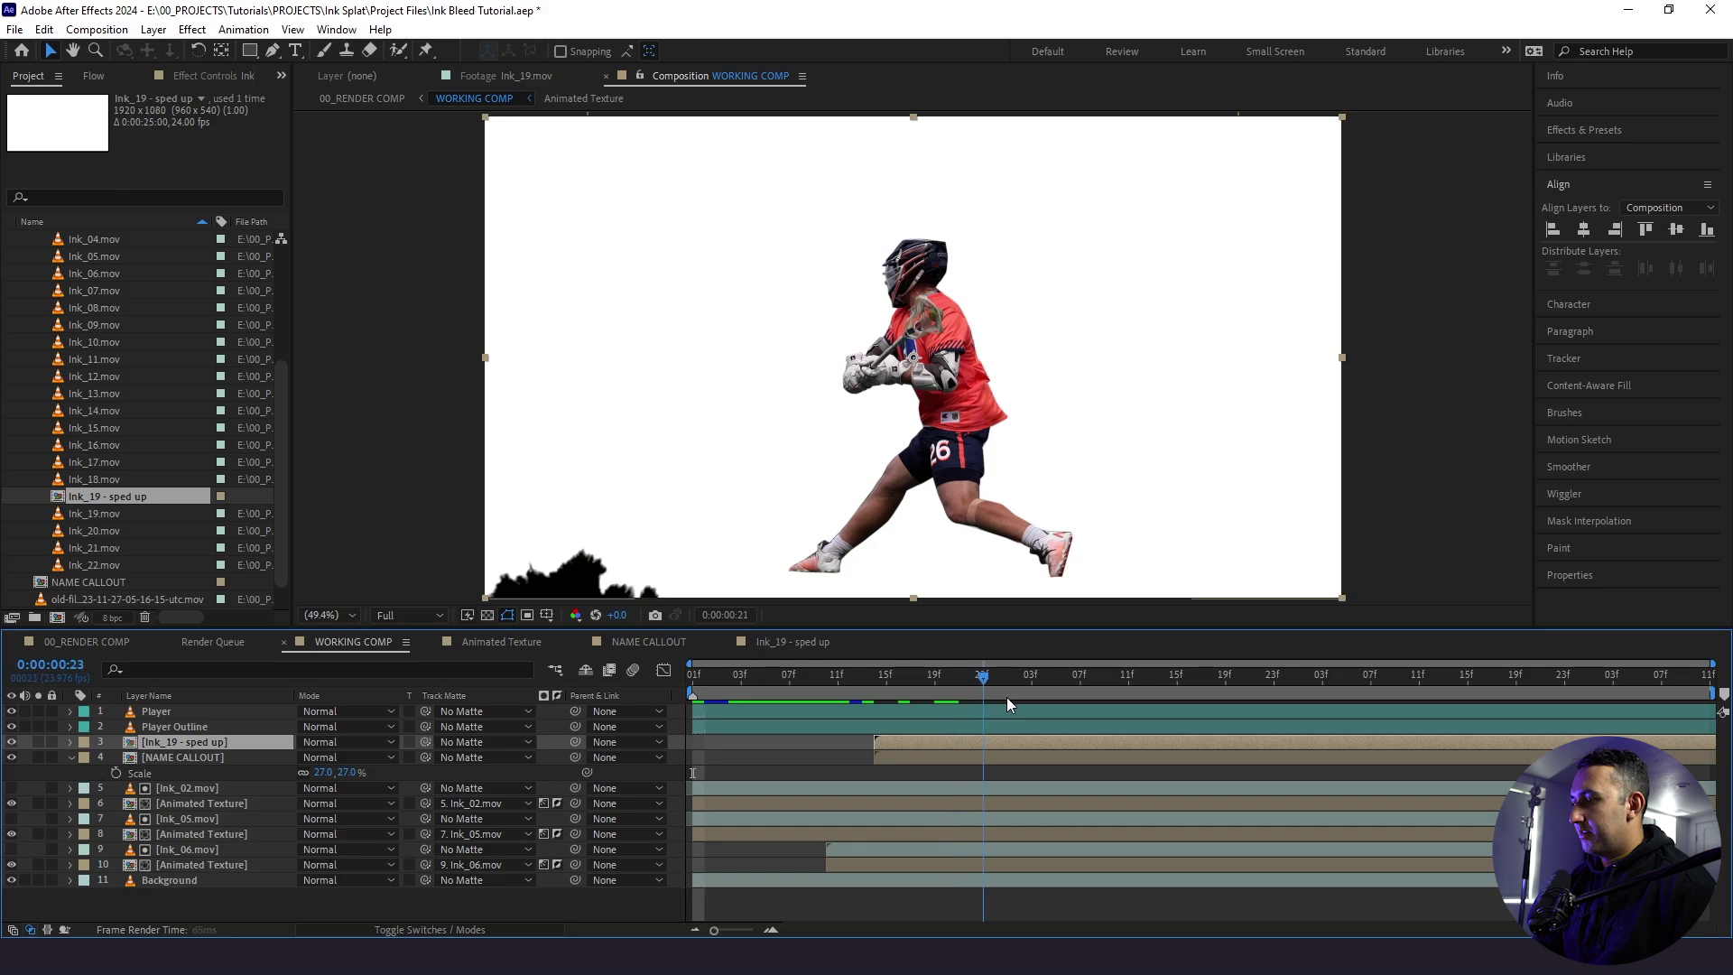
{"action": "left_click", "coordinate": [154, 759]}
{"action": "left_click", "coordinate": [84, 757]}
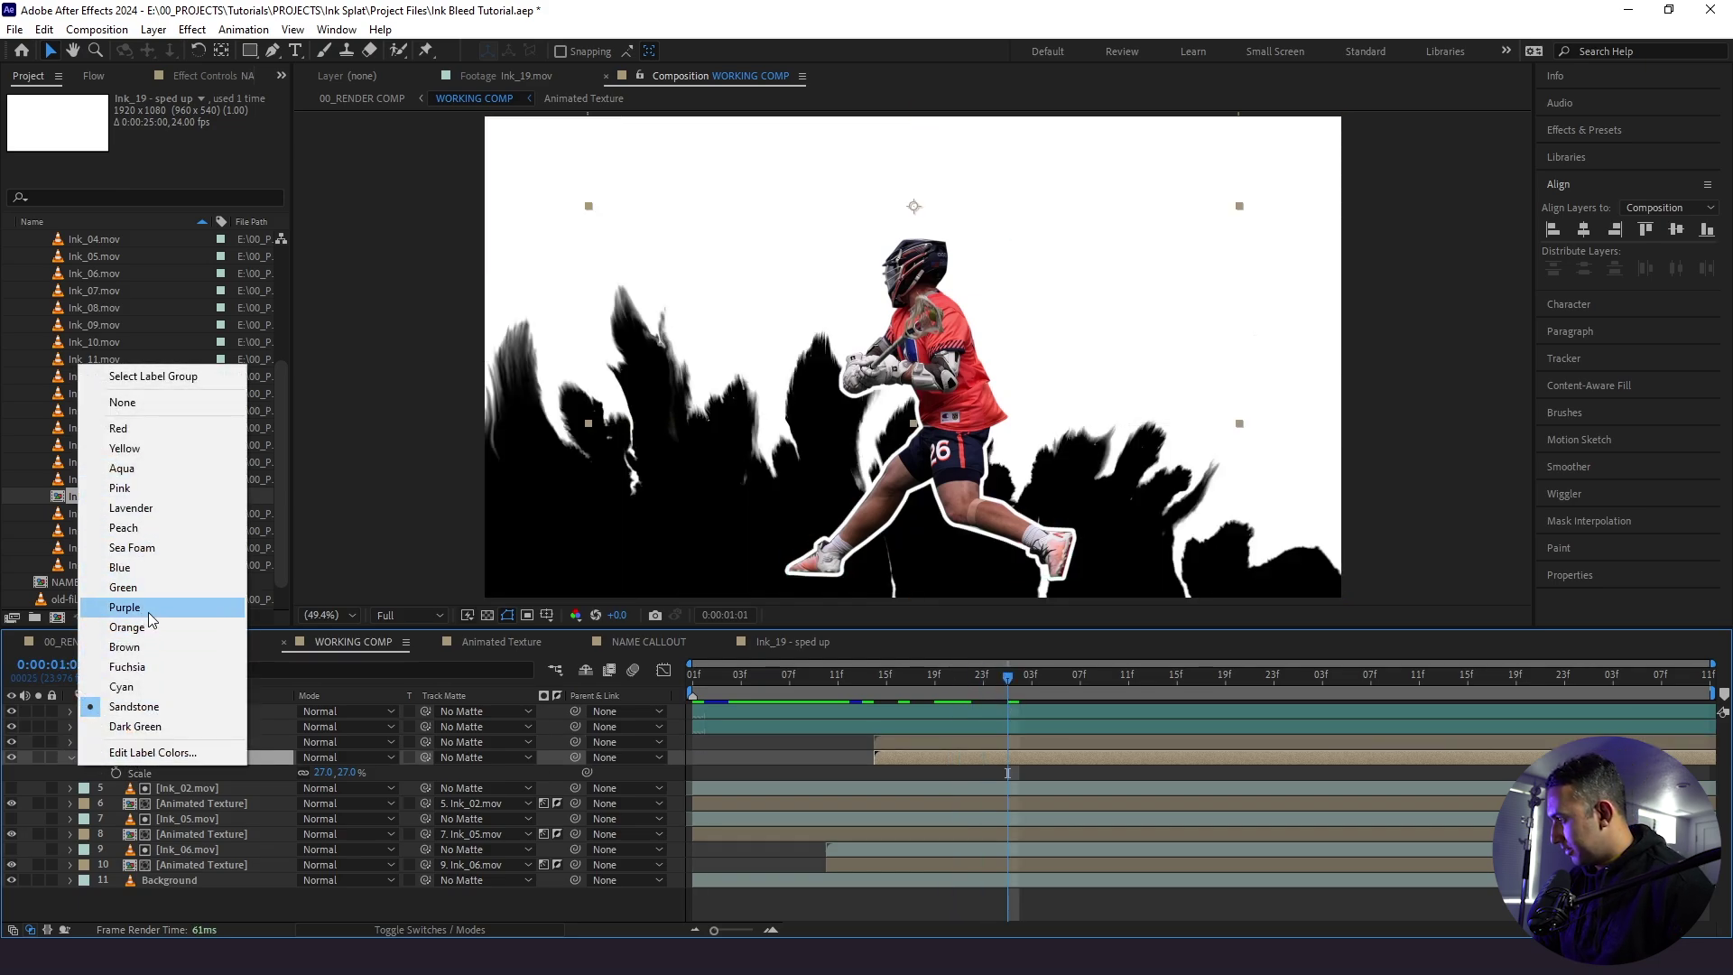
{"action": "left_click", "coordinate": [144, 607]}
- Scale the ink layer to 62% and move it to the top of the frame
{"action": "left_click", "coordinate": [862, 742]}
{"action": "key", "text": "s"}
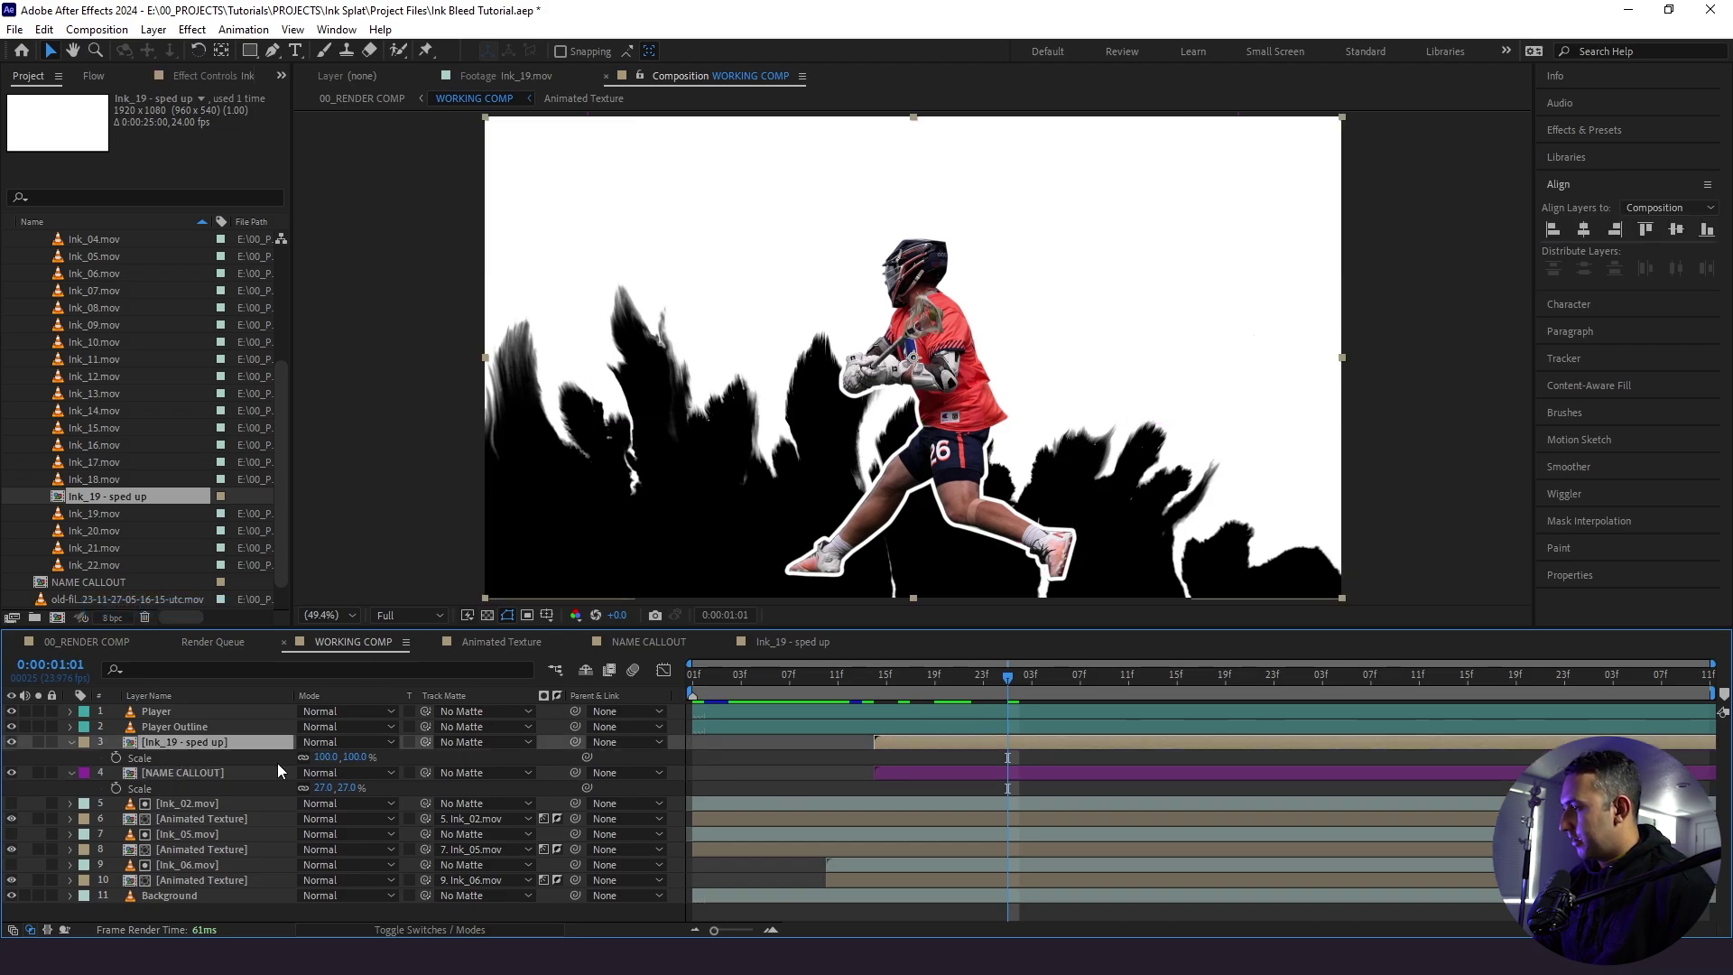
{"action": "left_click_drag", "start_coordinate": [327, 756], "coordinate": [298, 760]}
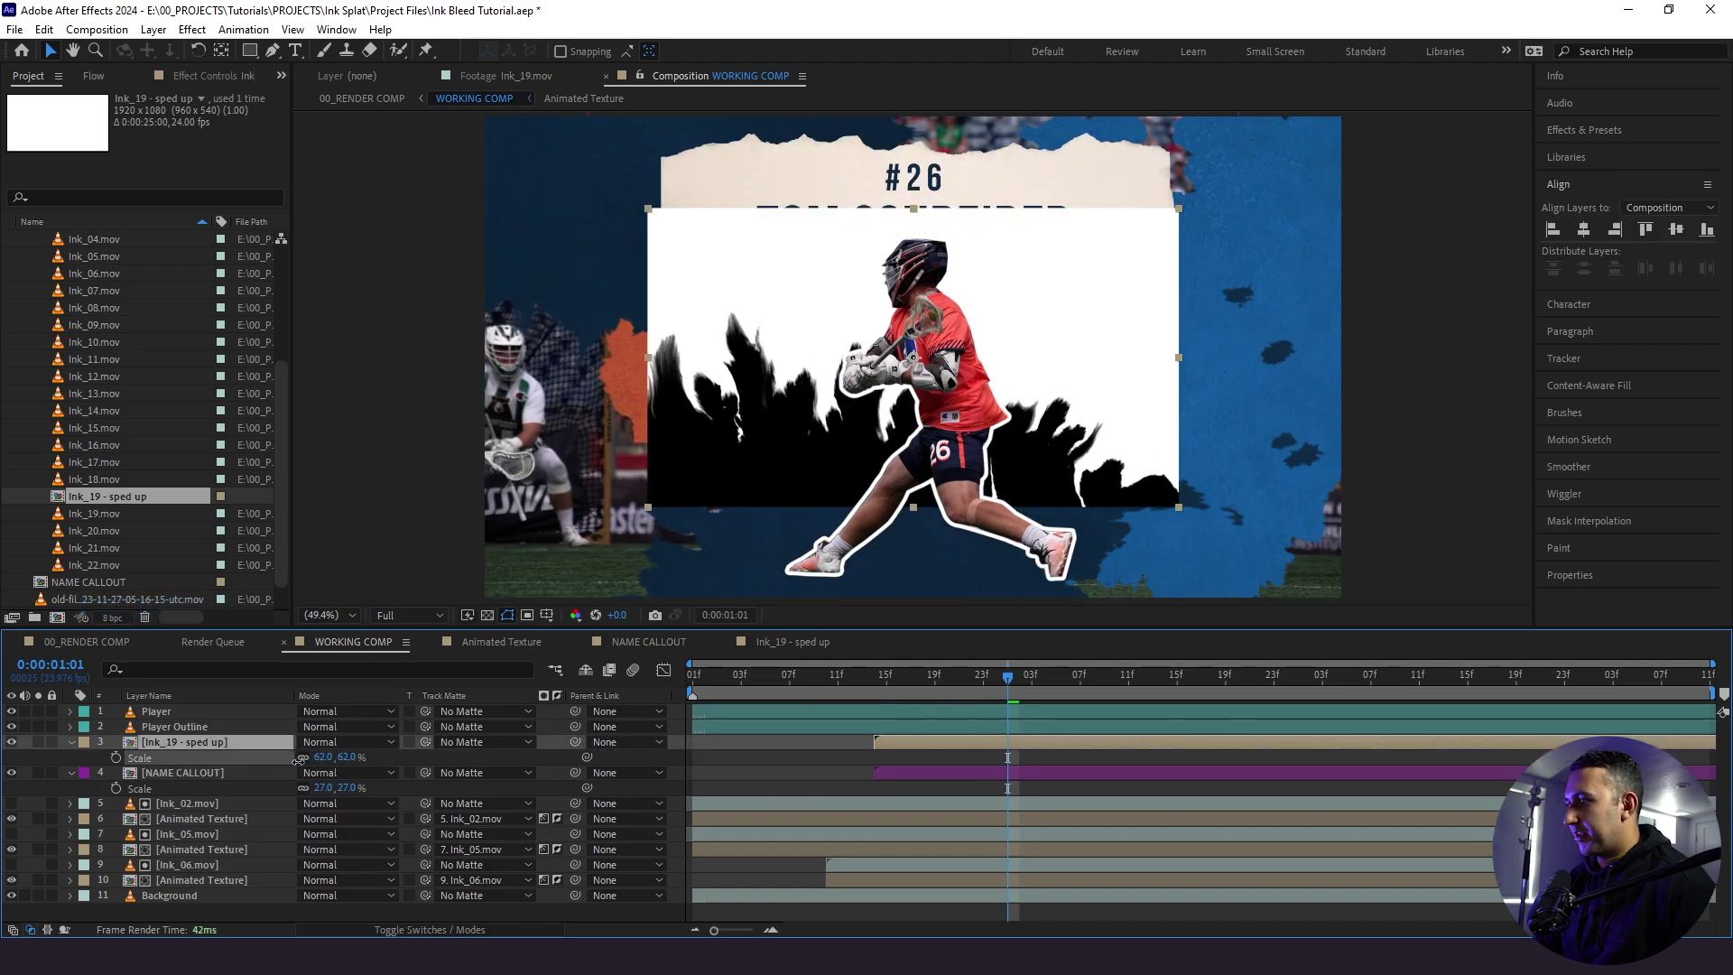
{"action": "left_click_drag", "start_coordinate": [695, 409], "coordinate": [695, 237]}
- Move the callout up slightly right and set the ink layer's opacity to 100%
{"action": "left_click", "coordinate": [172, 772]}
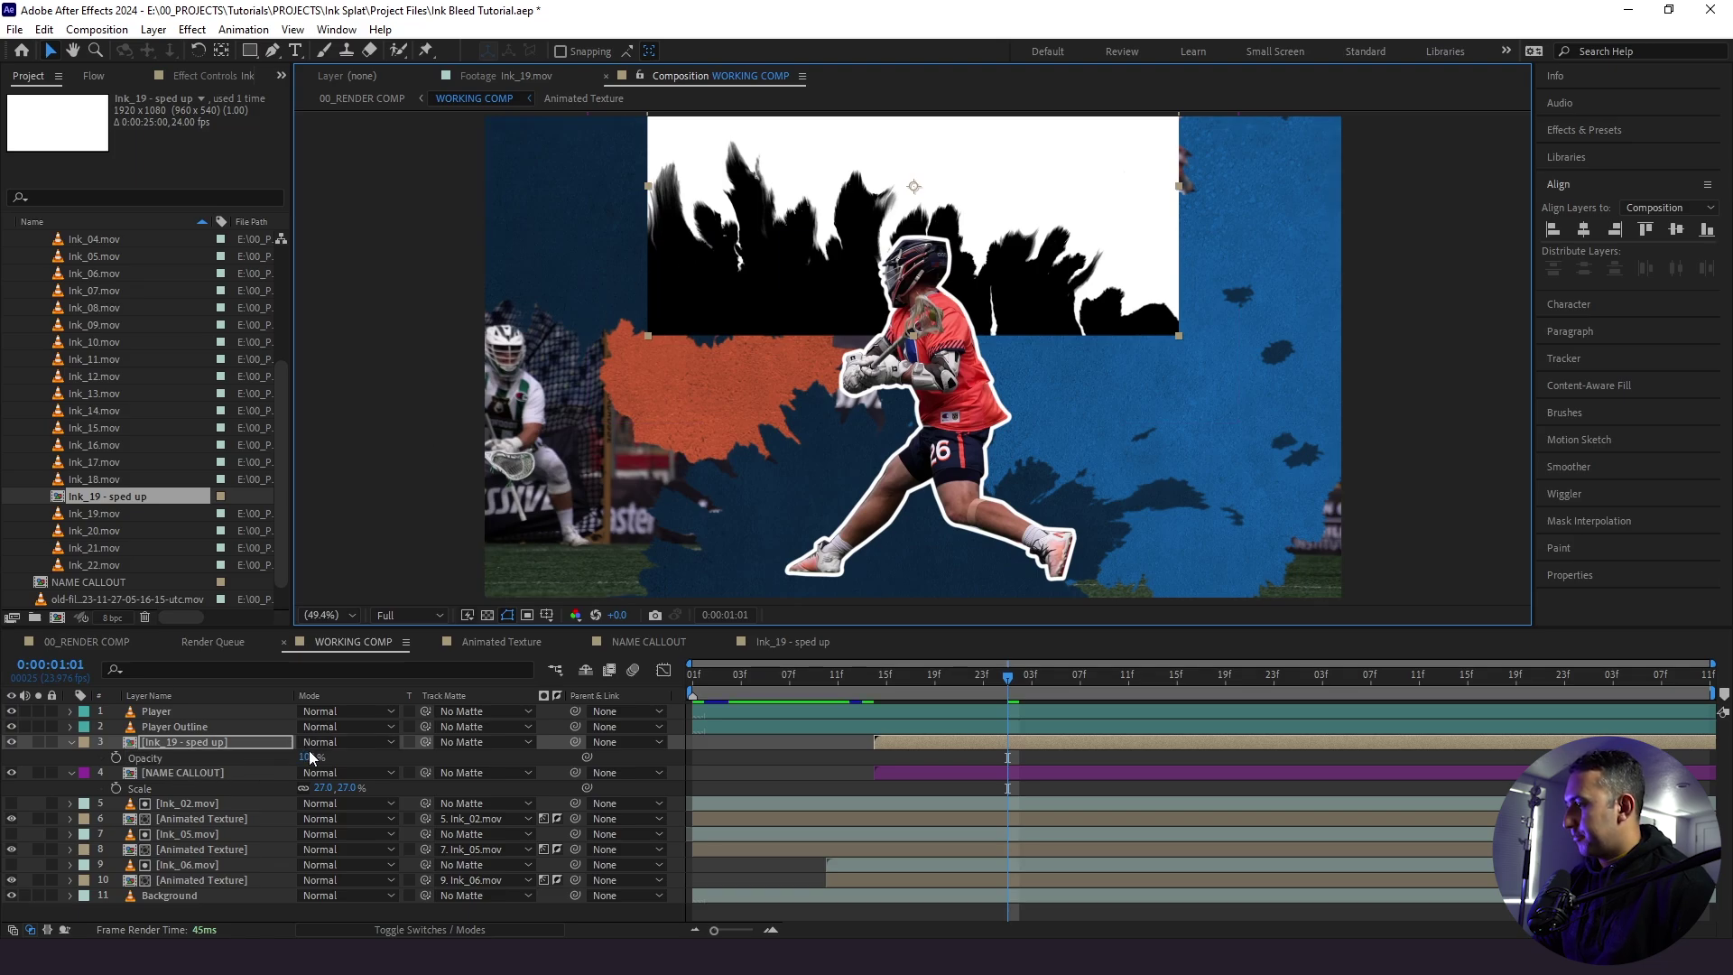
{"action": "left_click_drag", "start_coordinate": [309, 759], "coordinate": [276, 760]}
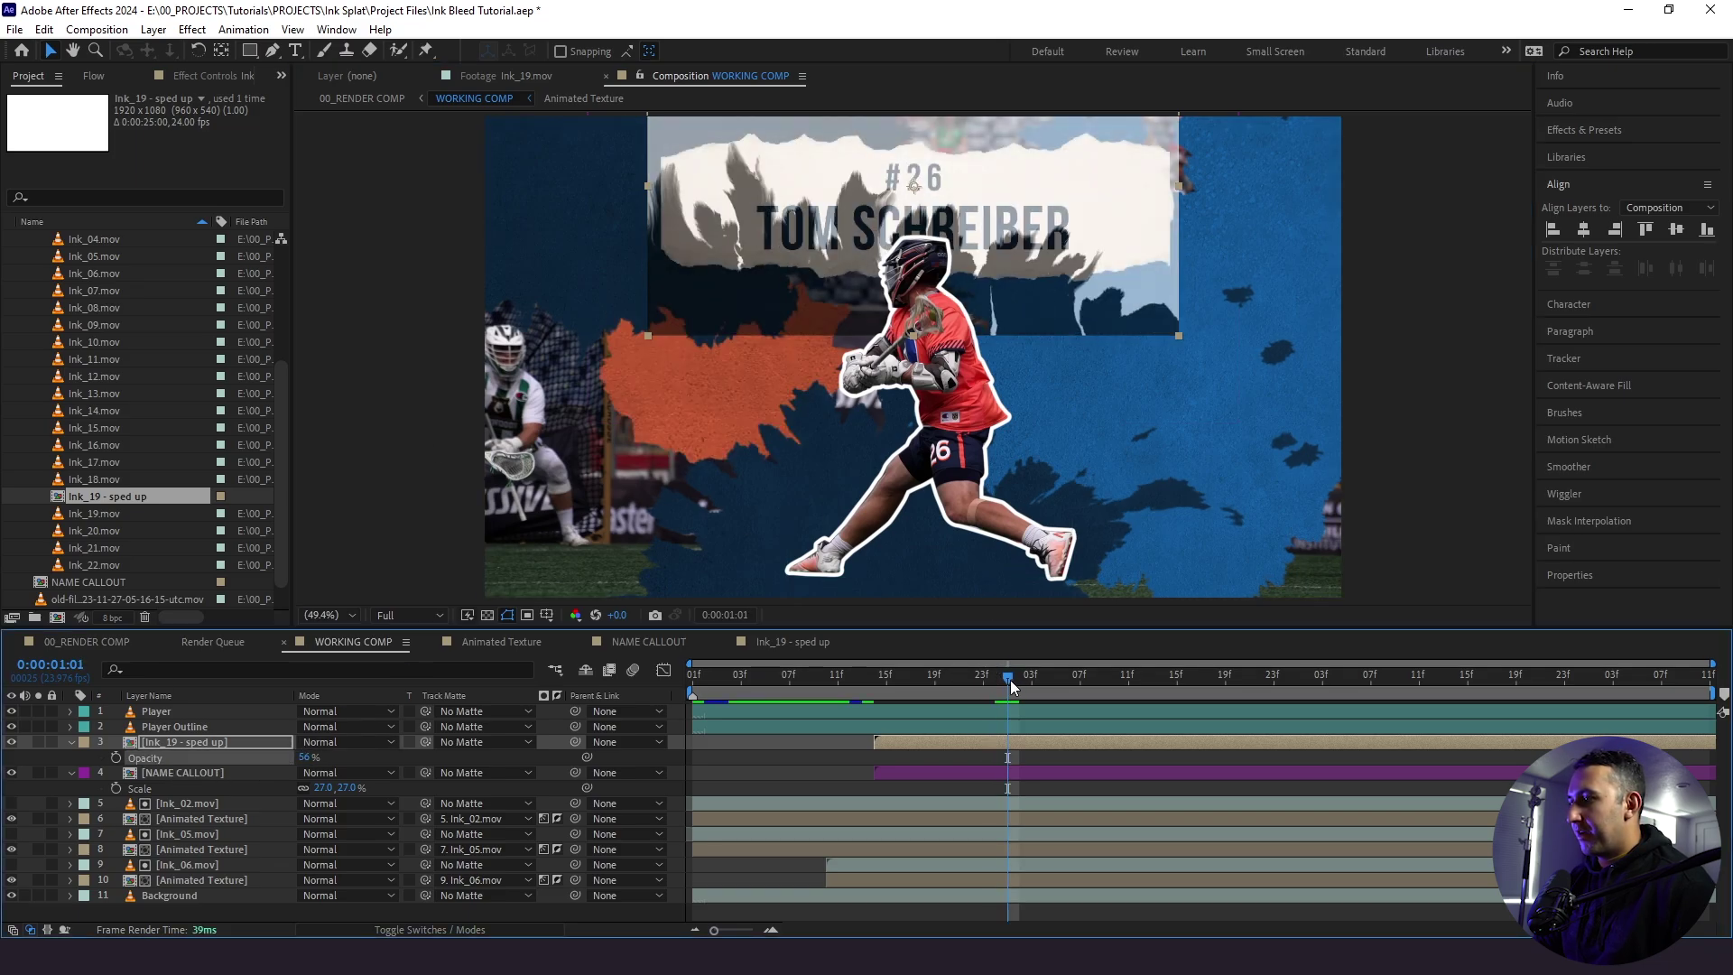
{"action": "left_click_drag", "start_coordinate": [1010, 679], "coordinate": [1407, 707]}
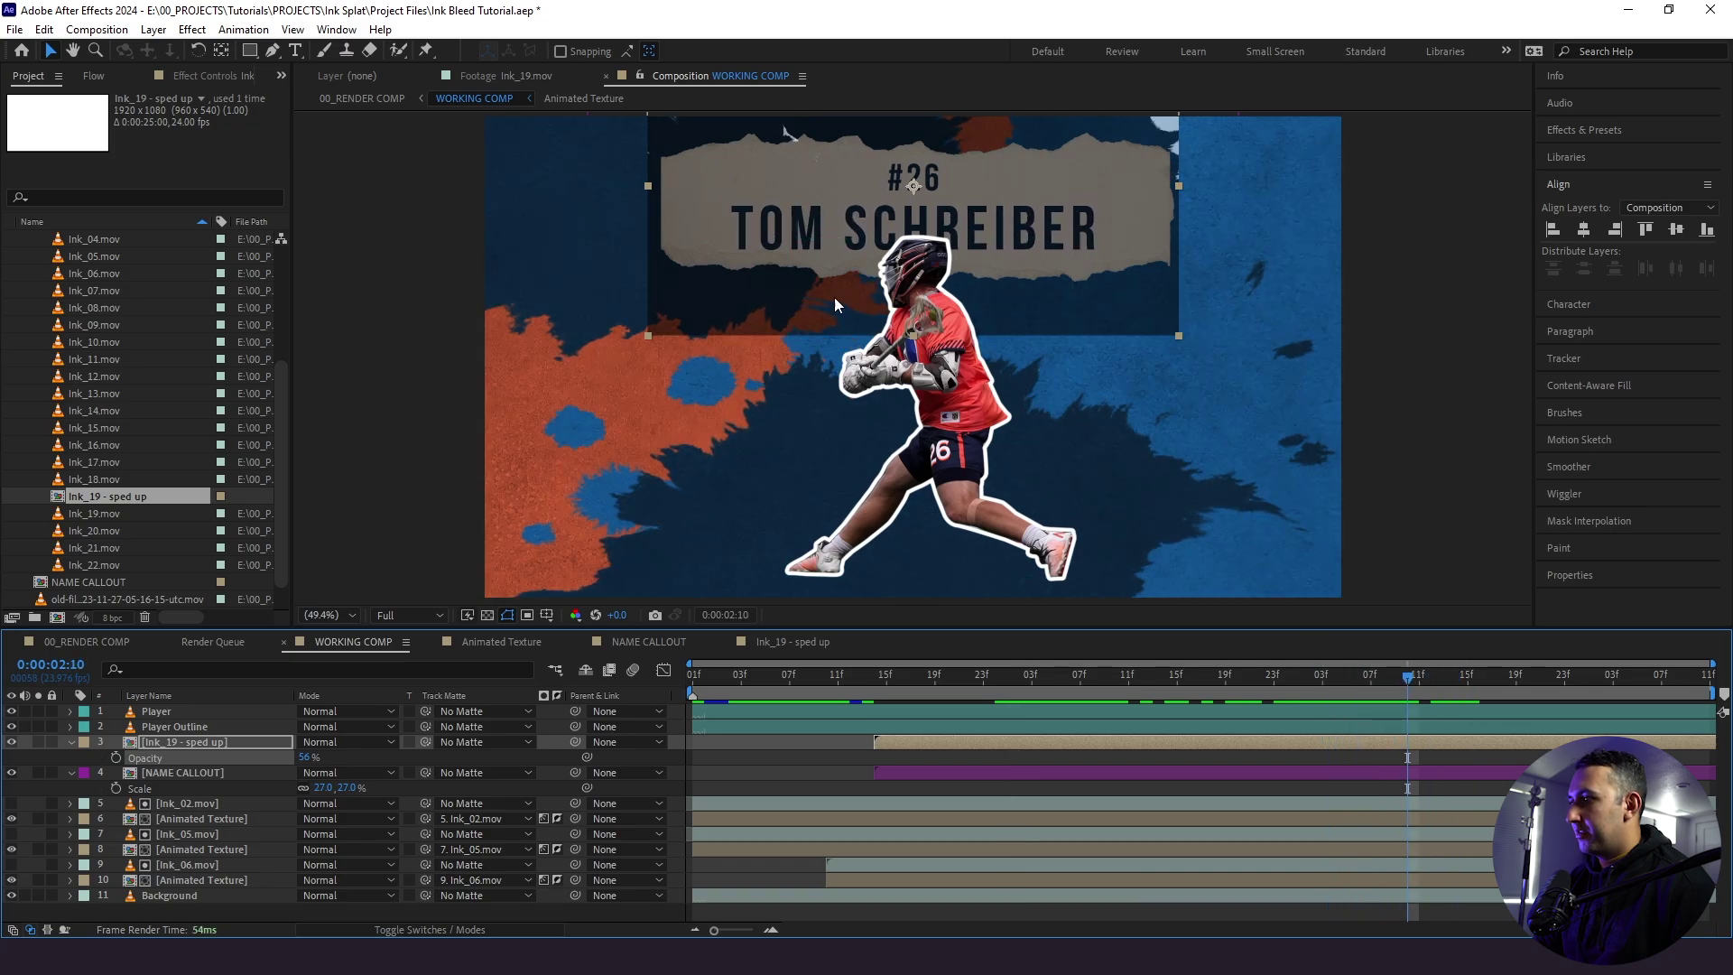
{"action": "left_click_drag", "start_coordinate": [834, 305], "coordinate": [844, 286]}
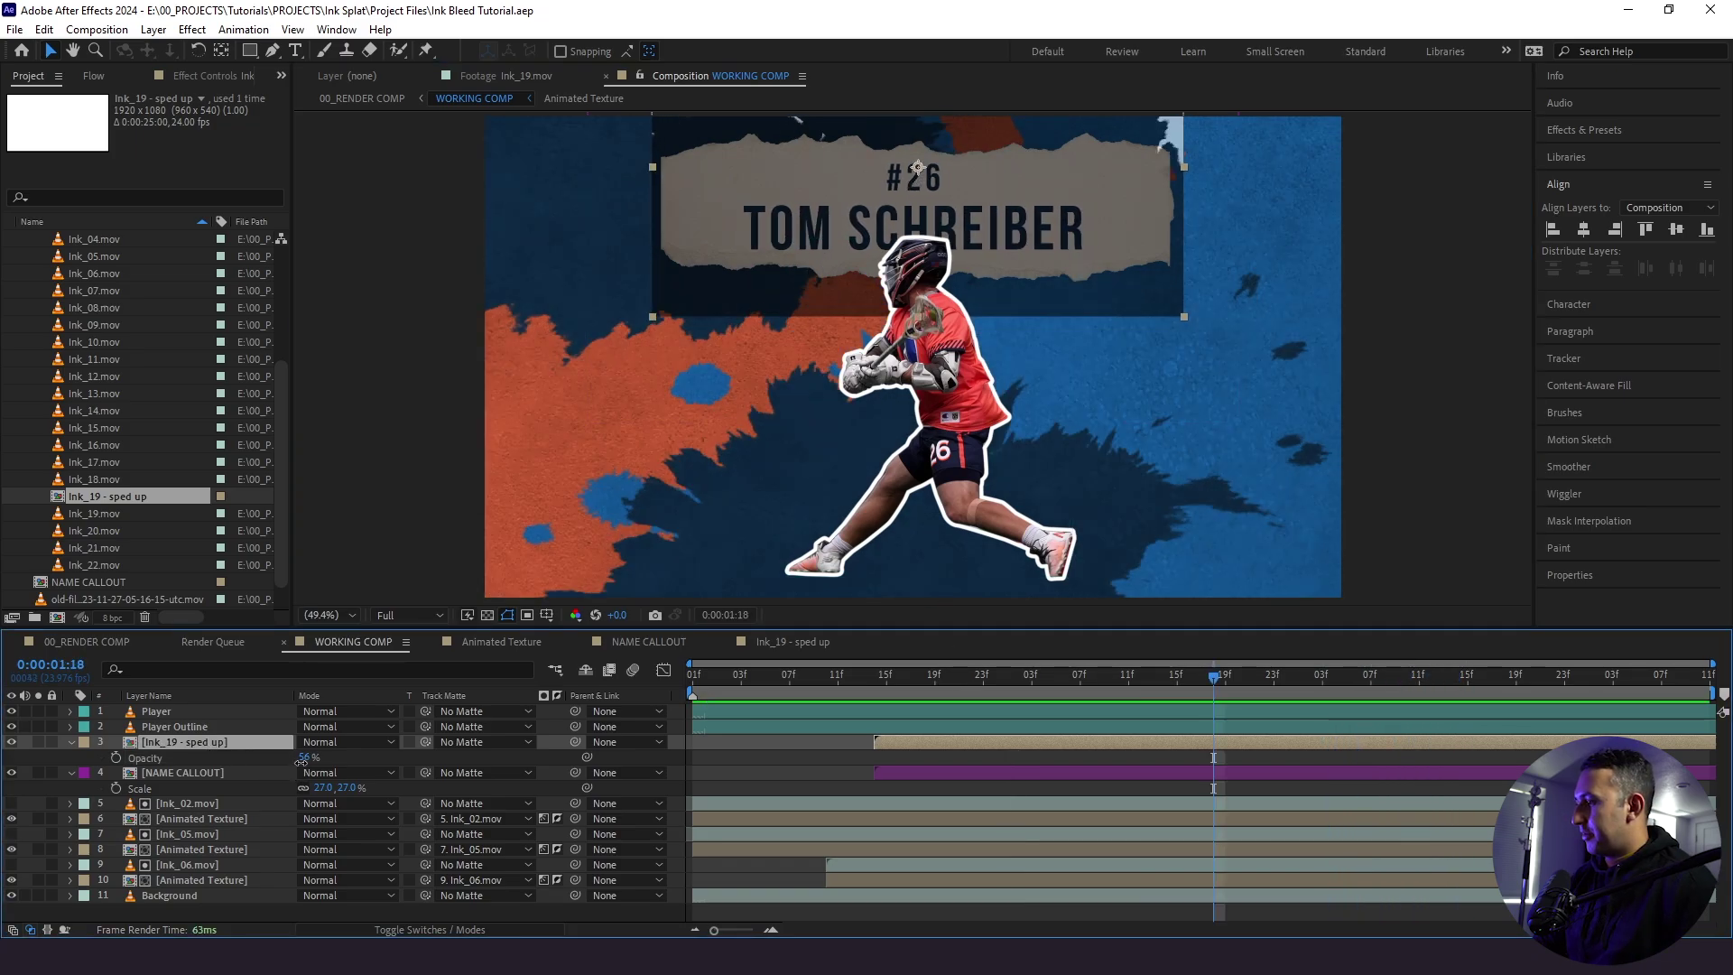
{"action": "left_click_drag", "start_coordinate": [301, 760], "coordinate": [1124, 812]}
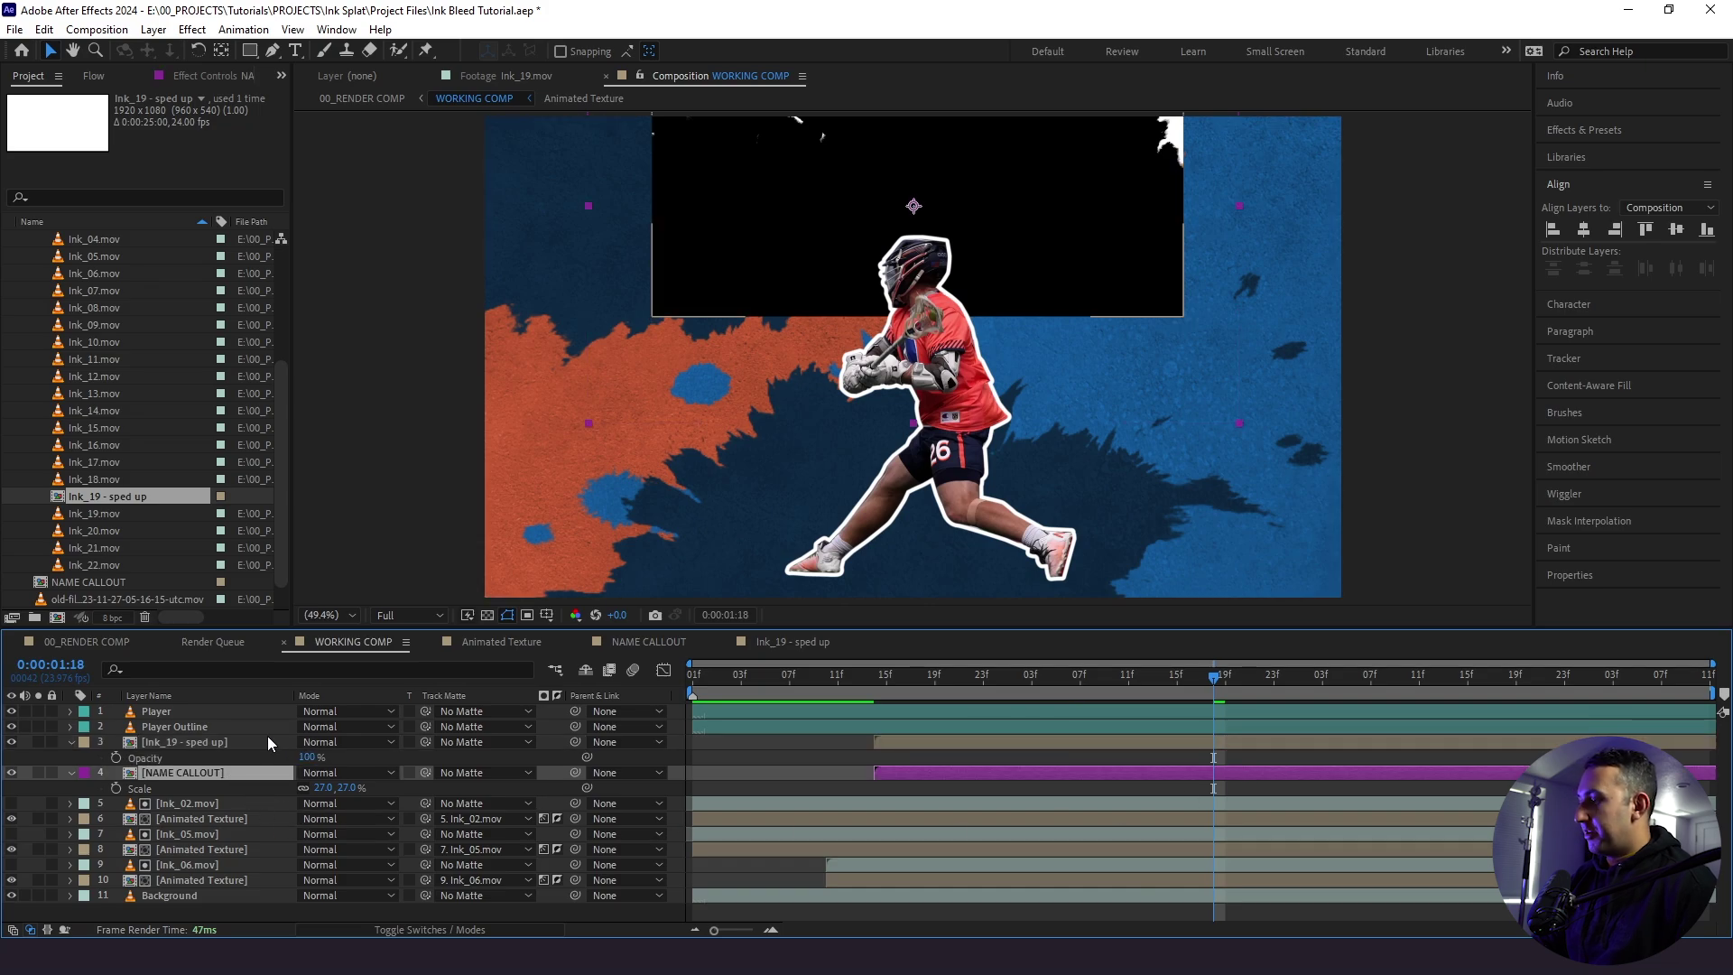
- Luma-matte NAME CALLOUT to the Ink_19 - sped up layer and preview the ink reveal
{"action": "left_click", "coordinate": [280, 773]}
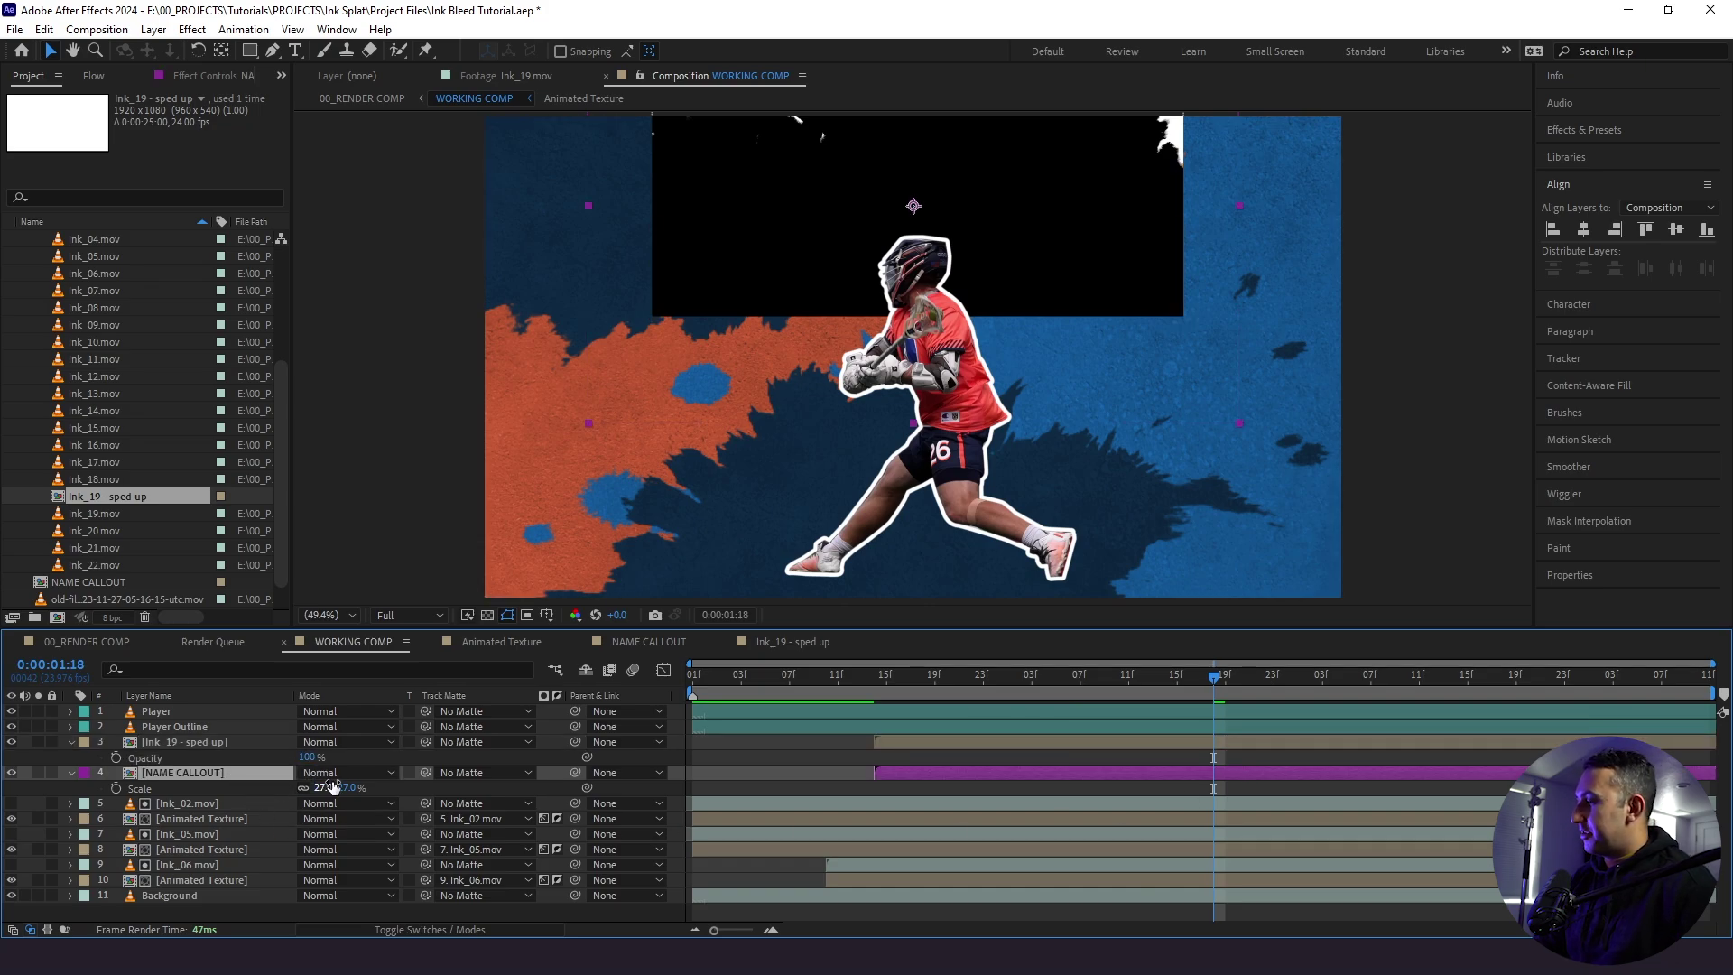
{"action": "left_click_drag", "start_coordinate": [428, 772], "coordinate": [247, 745]}
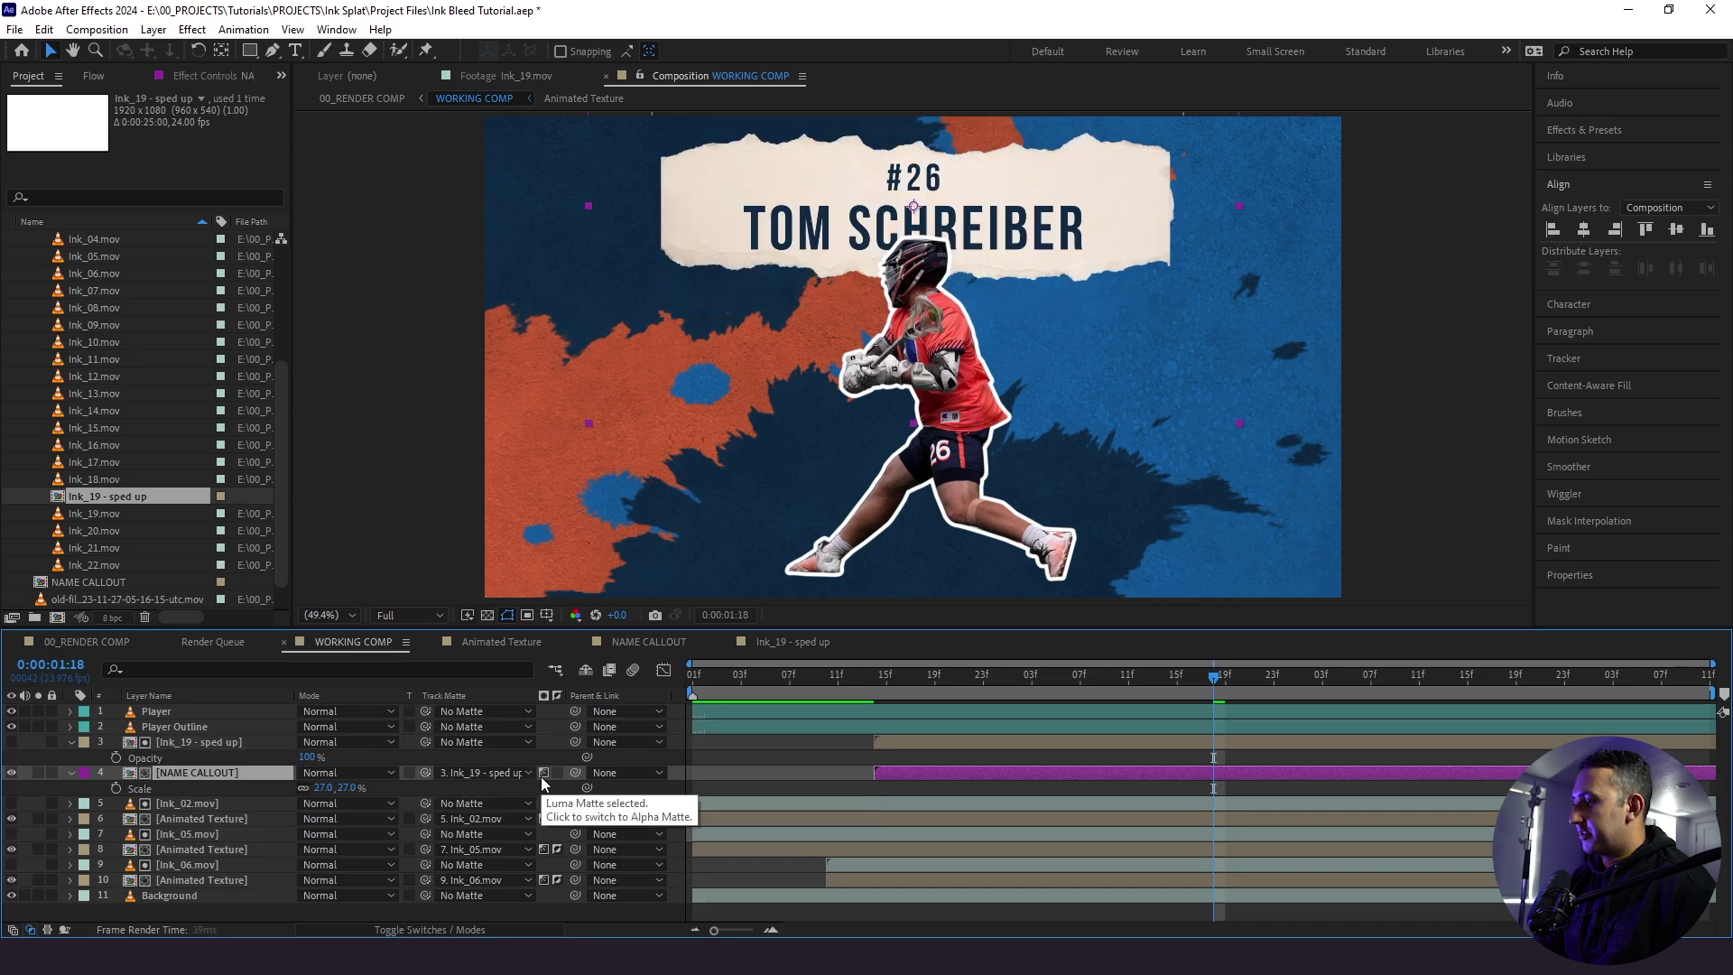
{"action": "left_click_drag", "start_coordinate": [902, 686], "coordinate": [858, 679]}
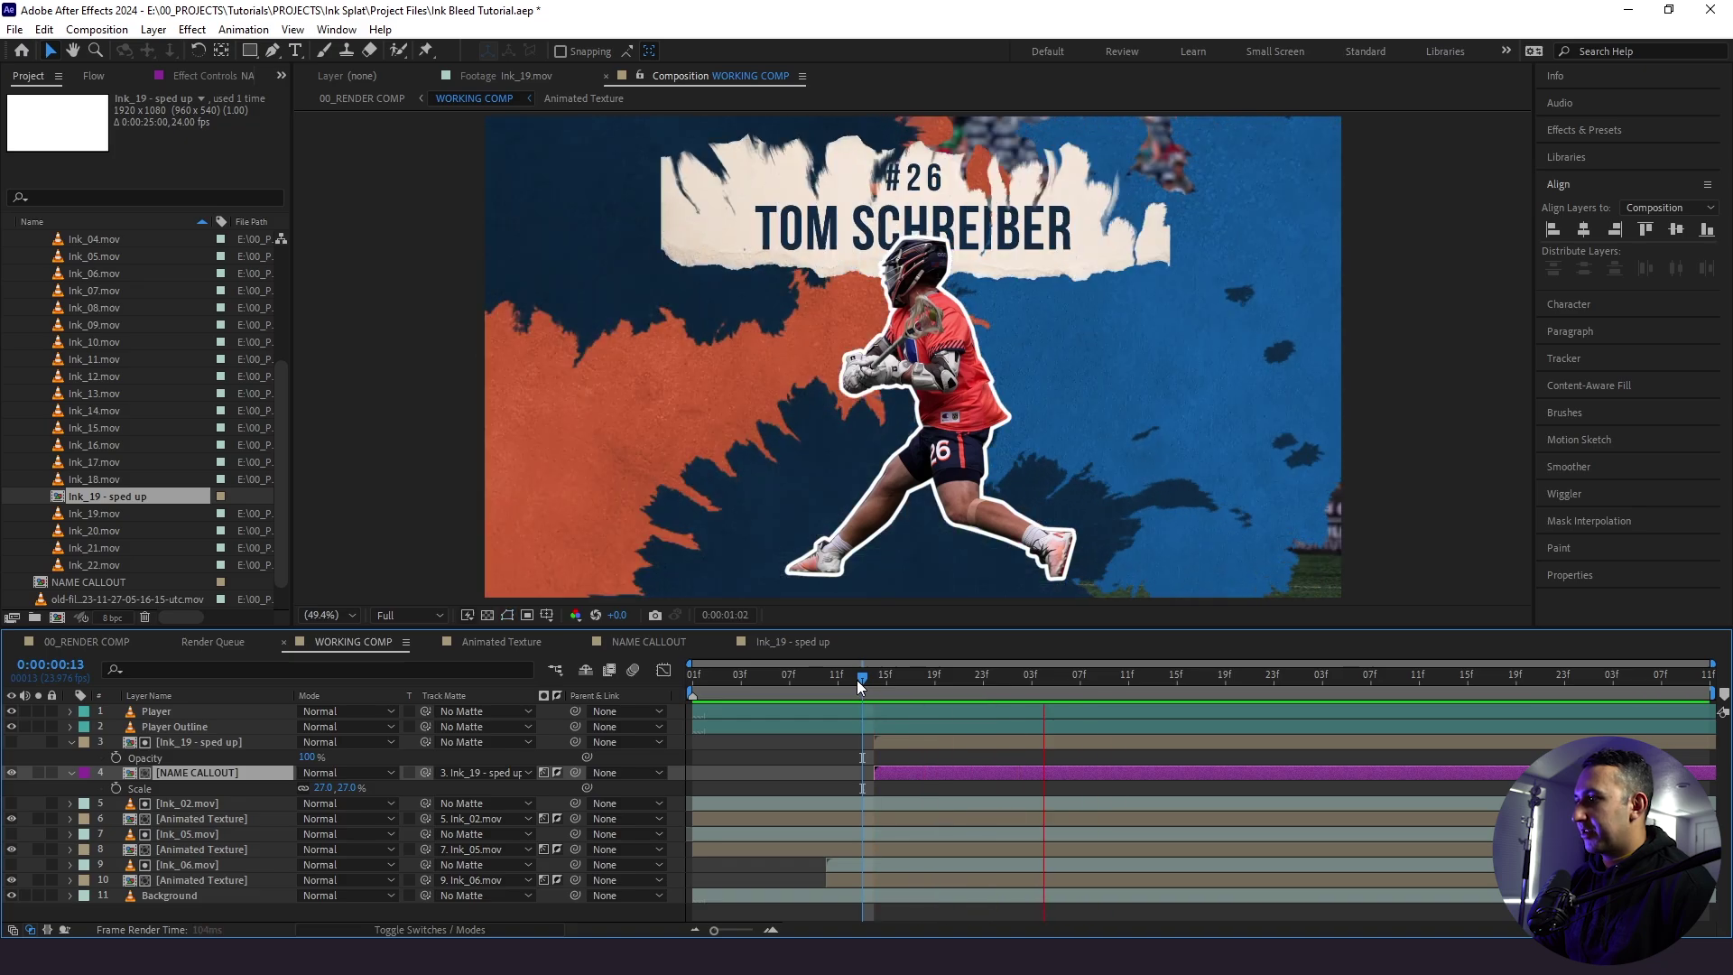
{"action": "key", "text": "space"}
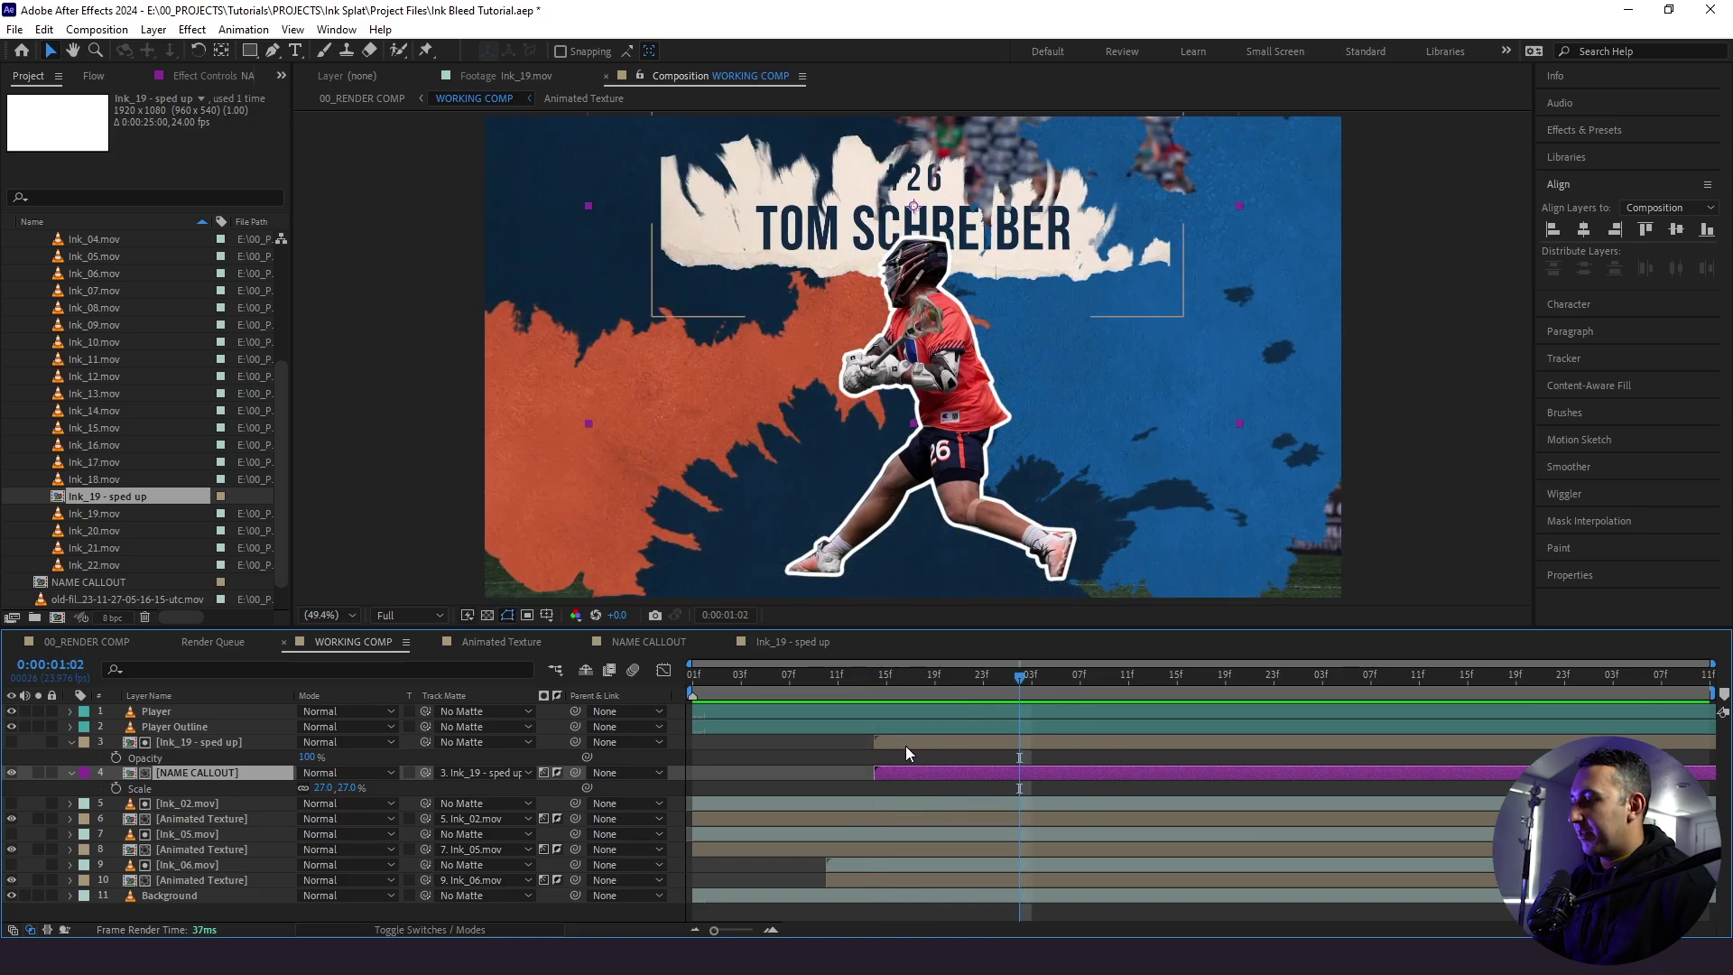
- Duplicate the ink and callout layers, restack each ink above its callout, and label the copies Orange
{"action": "left_click", "coordinate": [72, 742]}
{"action": "left_click", "coordinate": [72, 758]}
{"action": "left_click", "coordinate": [180, 742]}
{"action": "left_click", "coordinate": [181, 757], "text": "shift"}
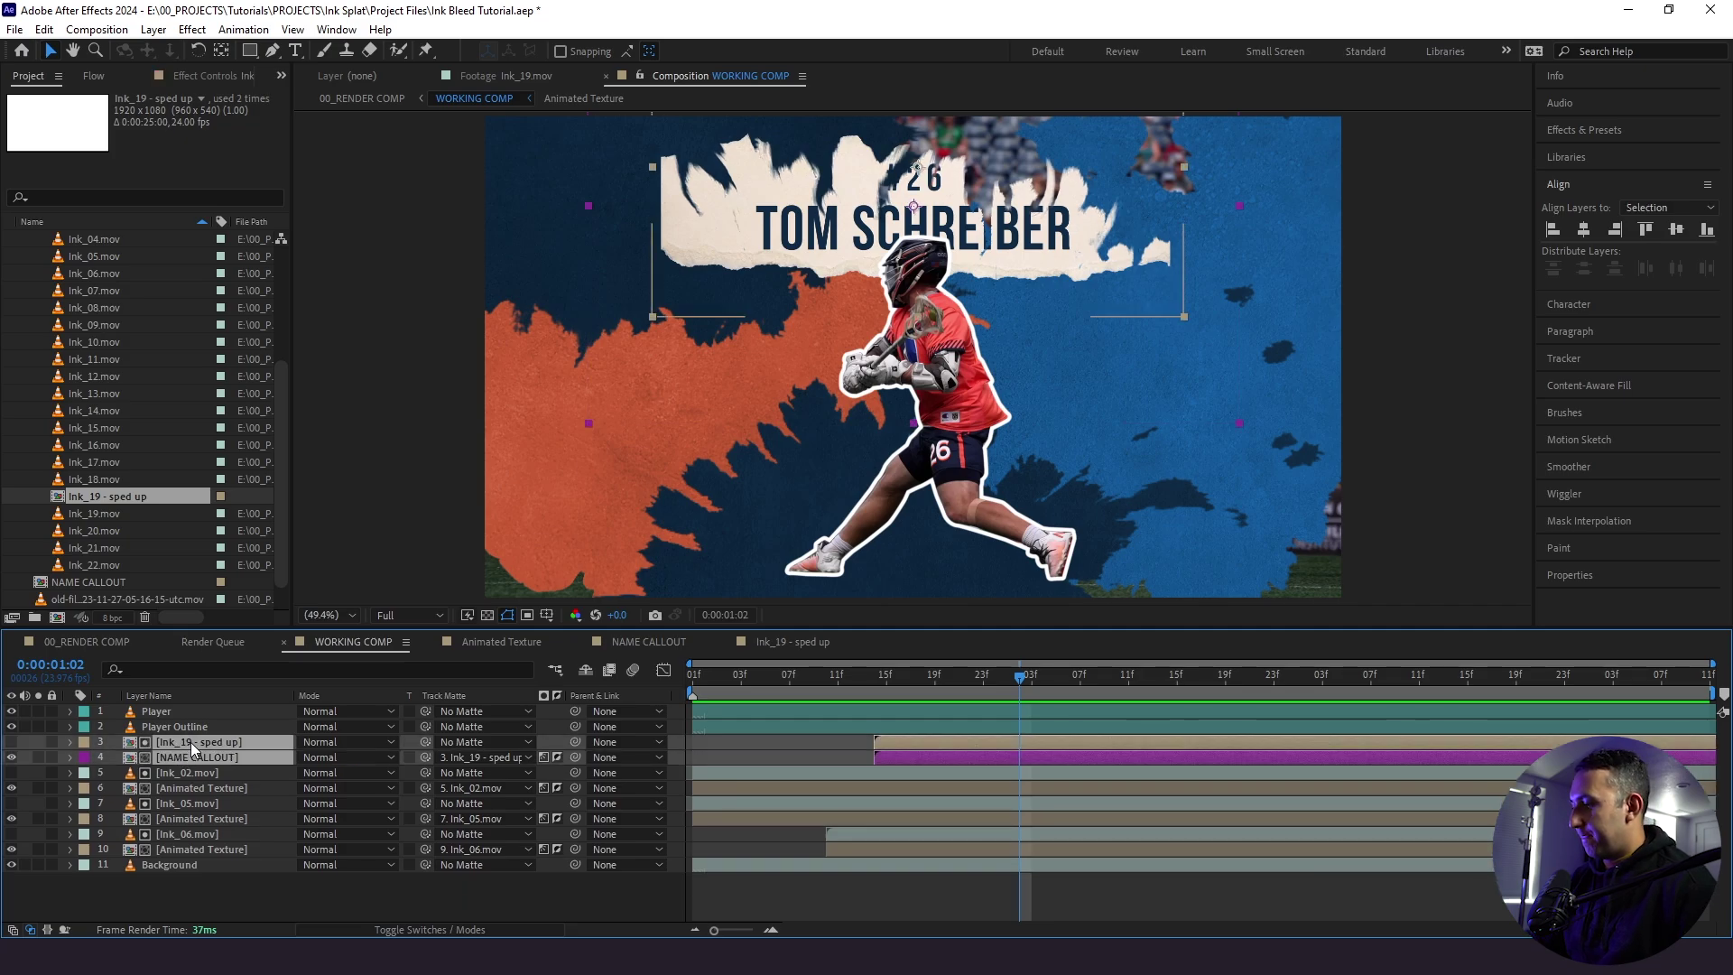
{"action": "key", "text": "ctrl+d"}
{"action": "left_click_drag", "start_coordinate": [179, 790], "coordinate": [173, 797]}
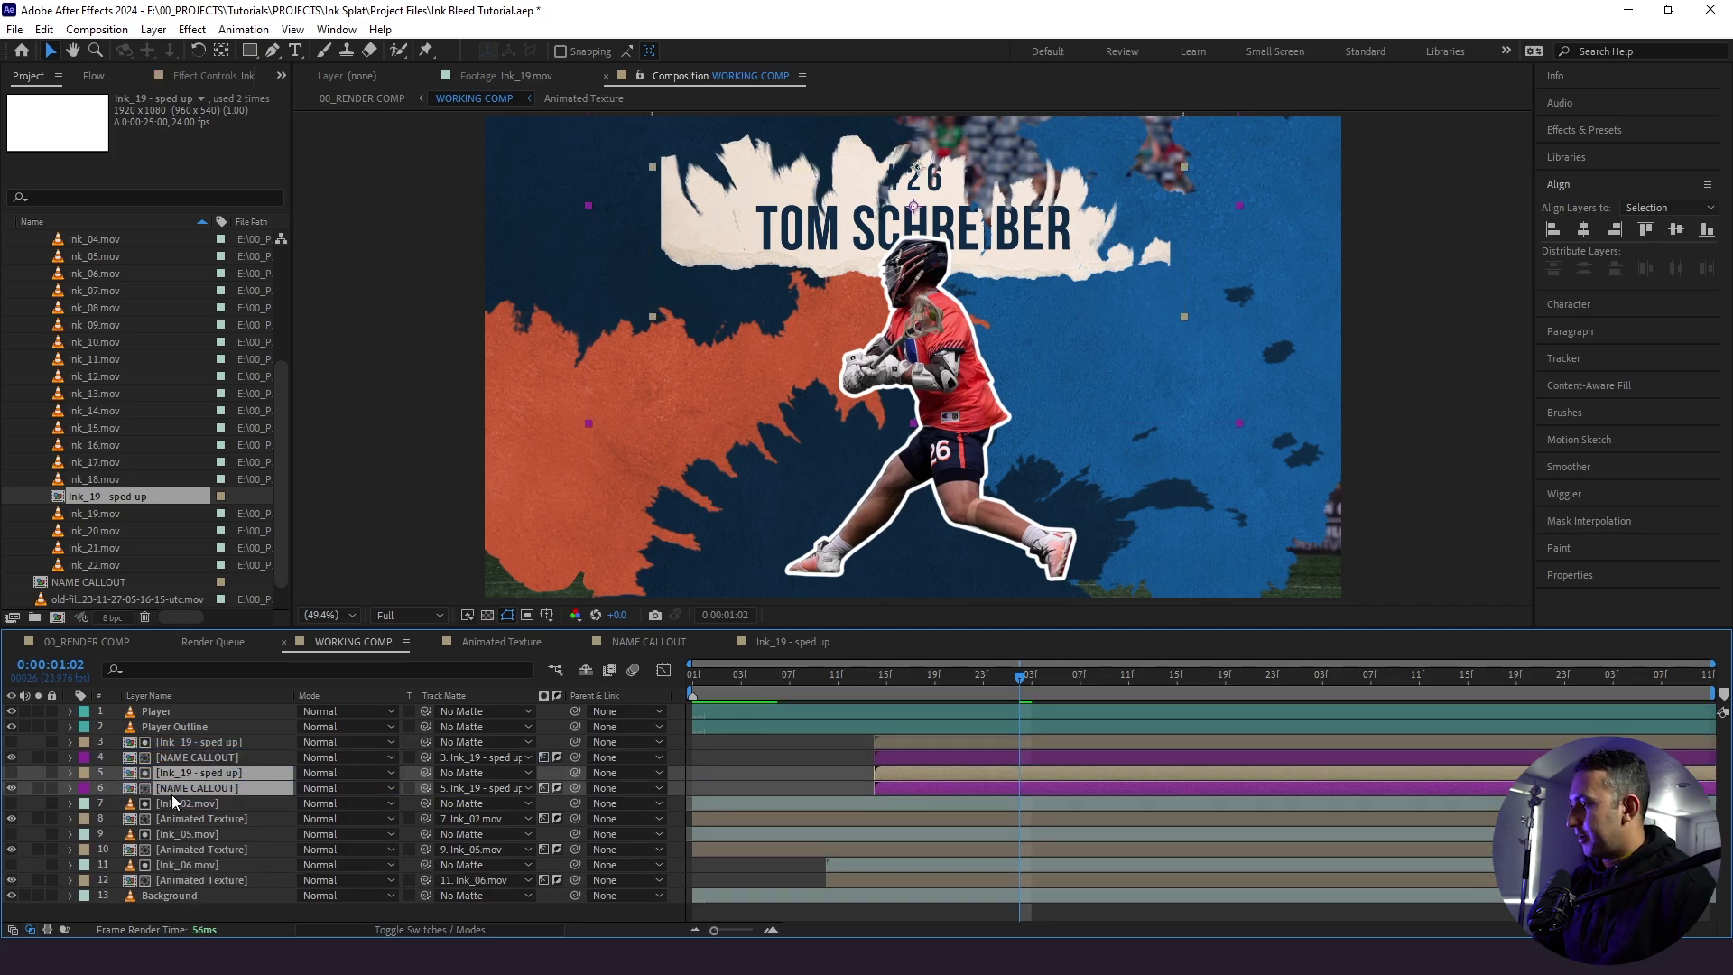
{"action": "left_click", "coordinate": [85, 774]}
{"action": "left_click", "coordinate": [139, 642]}
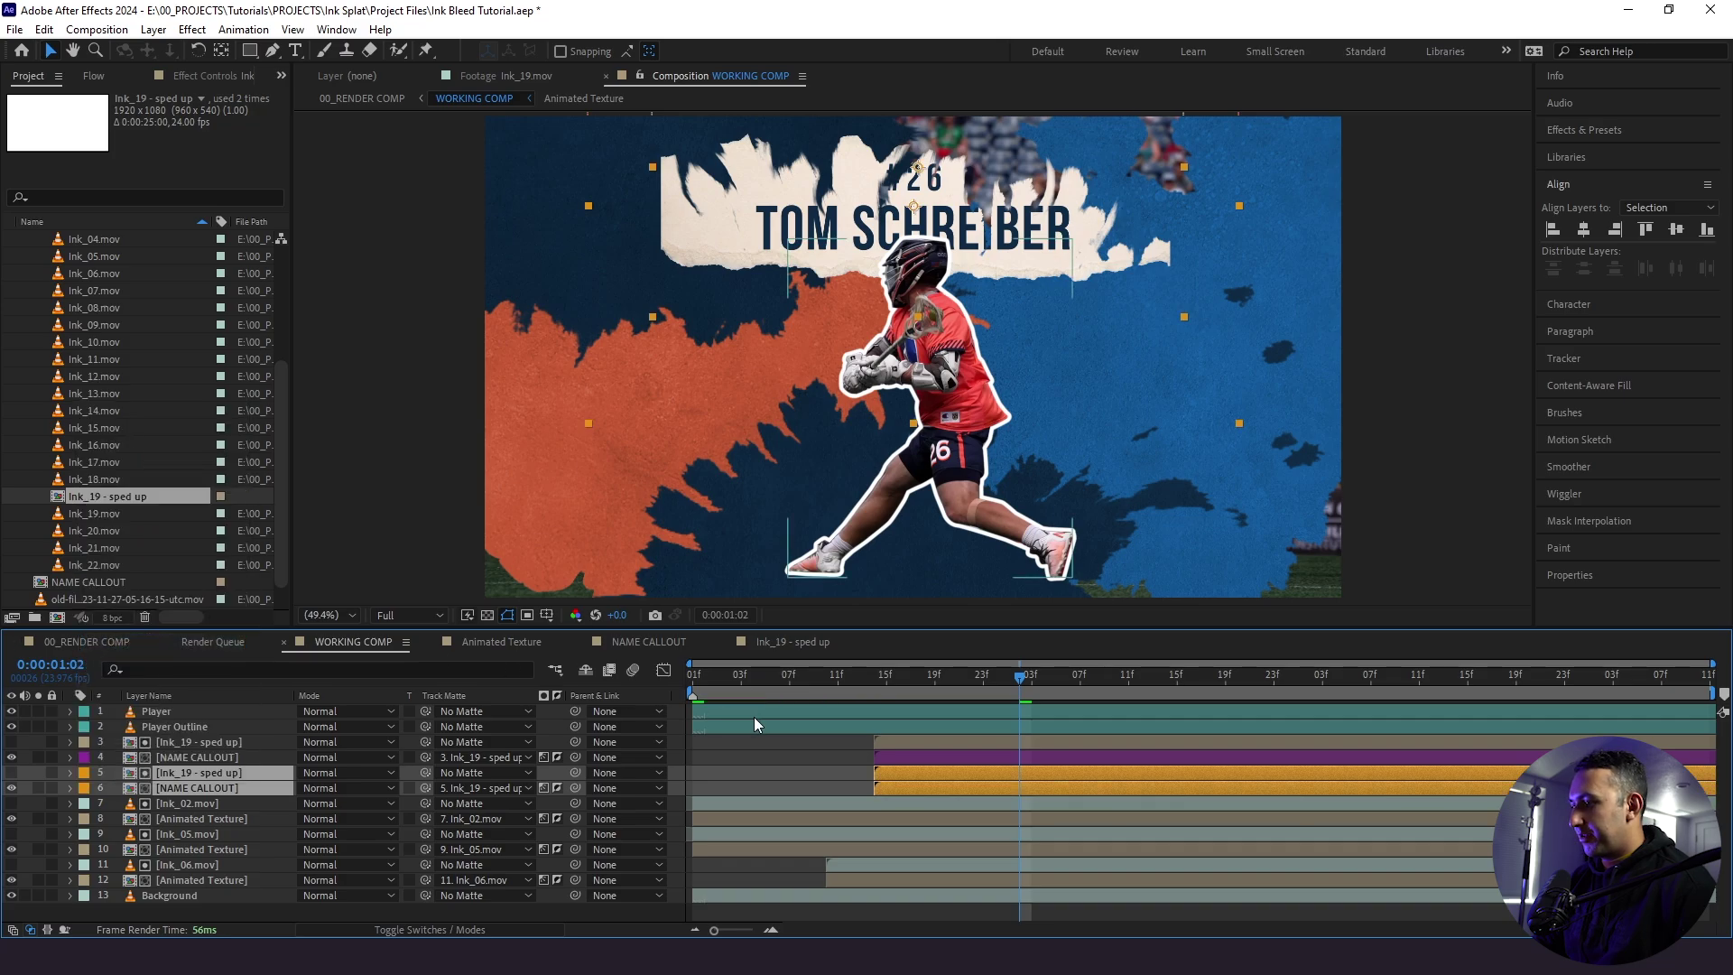
- Shift the original ink and callout pair two frames later
{"action": "left_click", "coordinate": [887, 756]}
{"action": "left_click", "coordinate": [888, 744], "text": "shift"}
{"action": "left_click", "coordinate": [877, 677]}
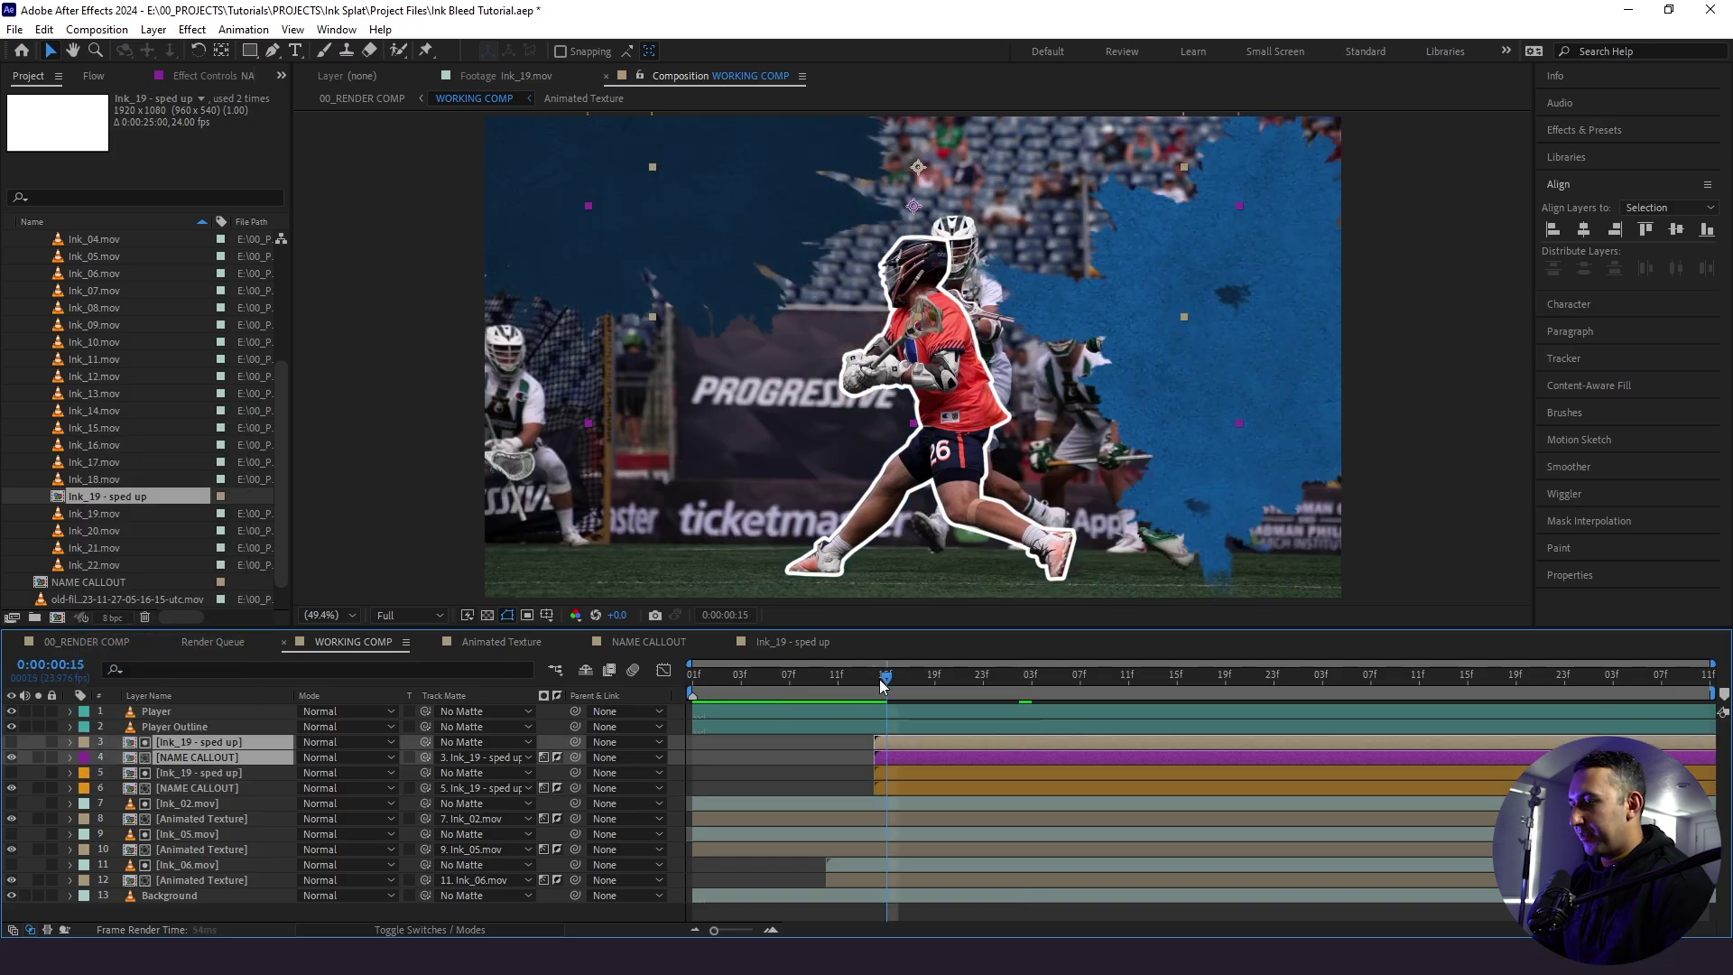
{"action": "key", "text": "alt+Page_Down"}
{"action": "key", "text": "alt+Page_Down"}
{"action": "key", "text": "shift+Page_Down"}
- Copy Animated Texture's Hue/Saturation effect onto the orange NAME CALLOUT copy
{"action": "left_click", "coordinate": [197, 788]}
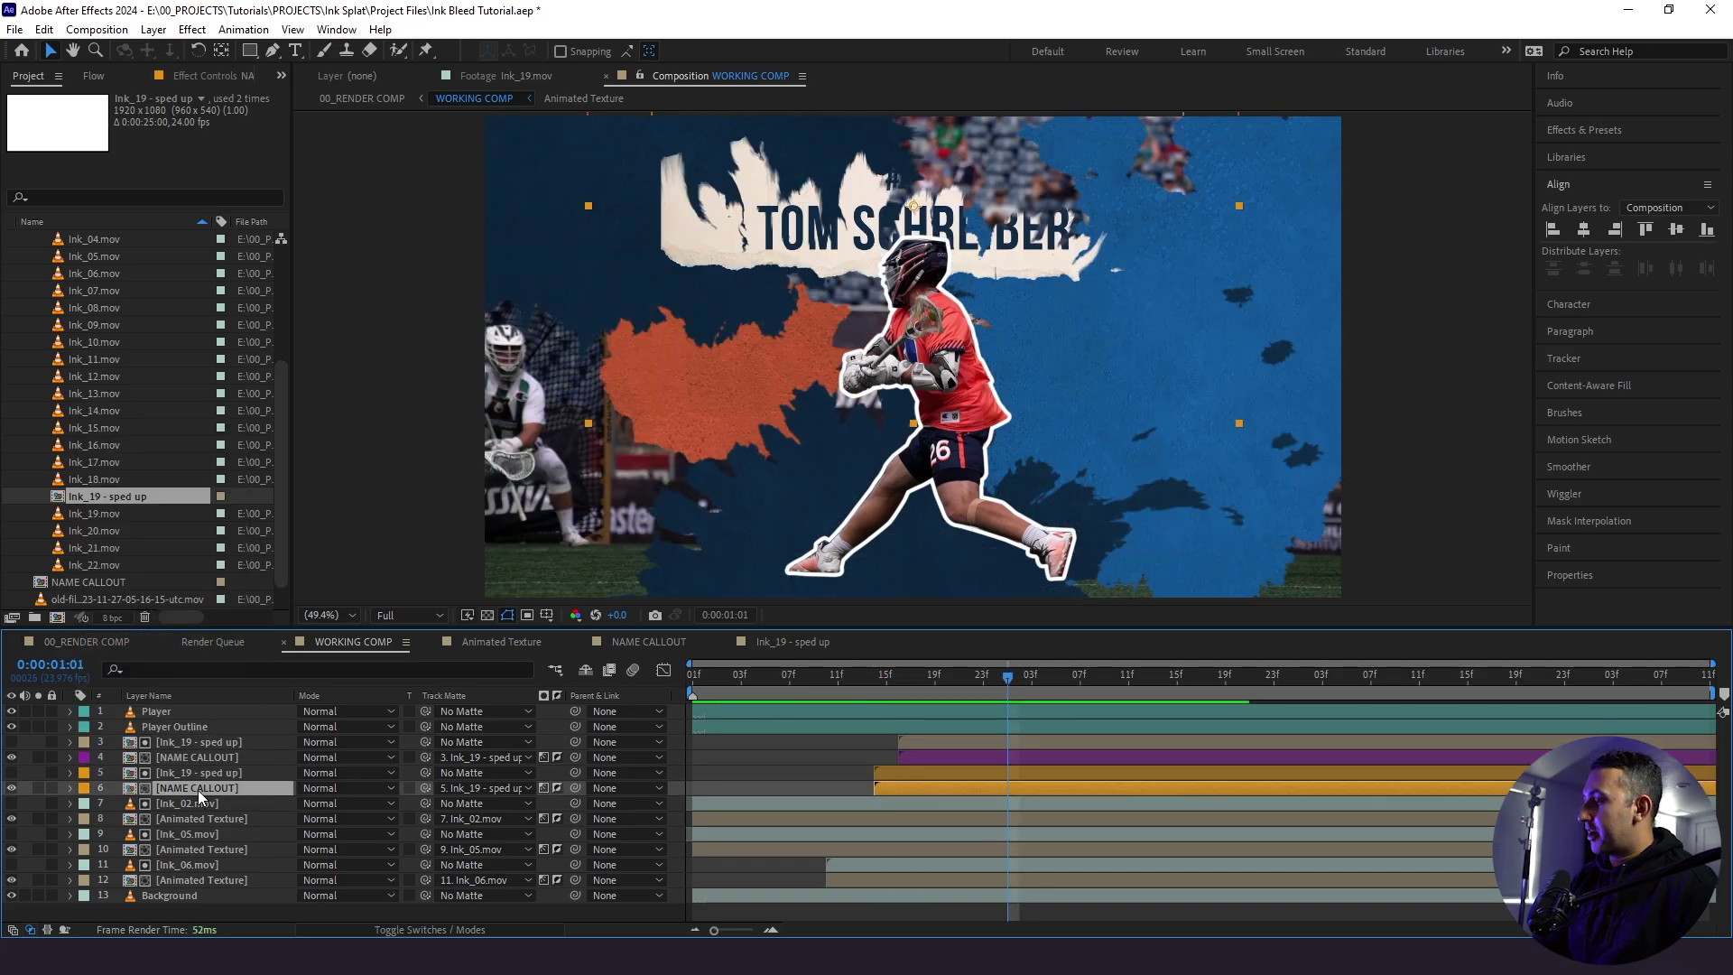
{"action": "left_click", "coordinate": [181, 880]}
{"action": "key", "text": "F3"}
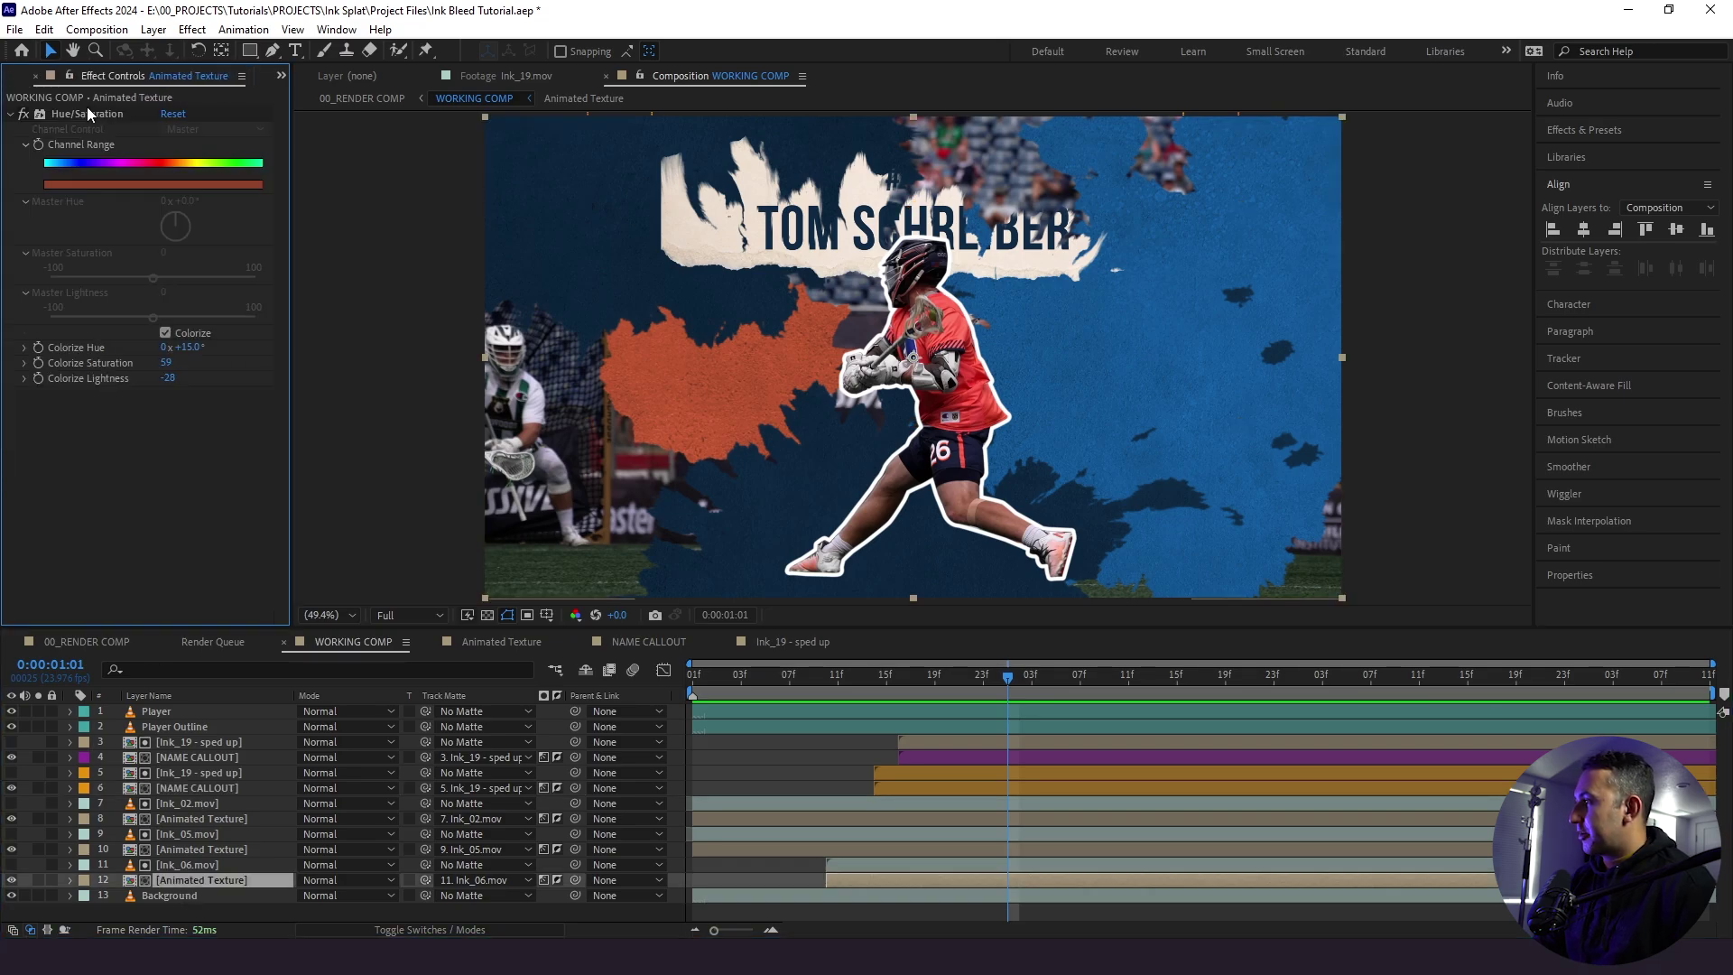
{"action": "left_click", "coordinate": [86, 110]}
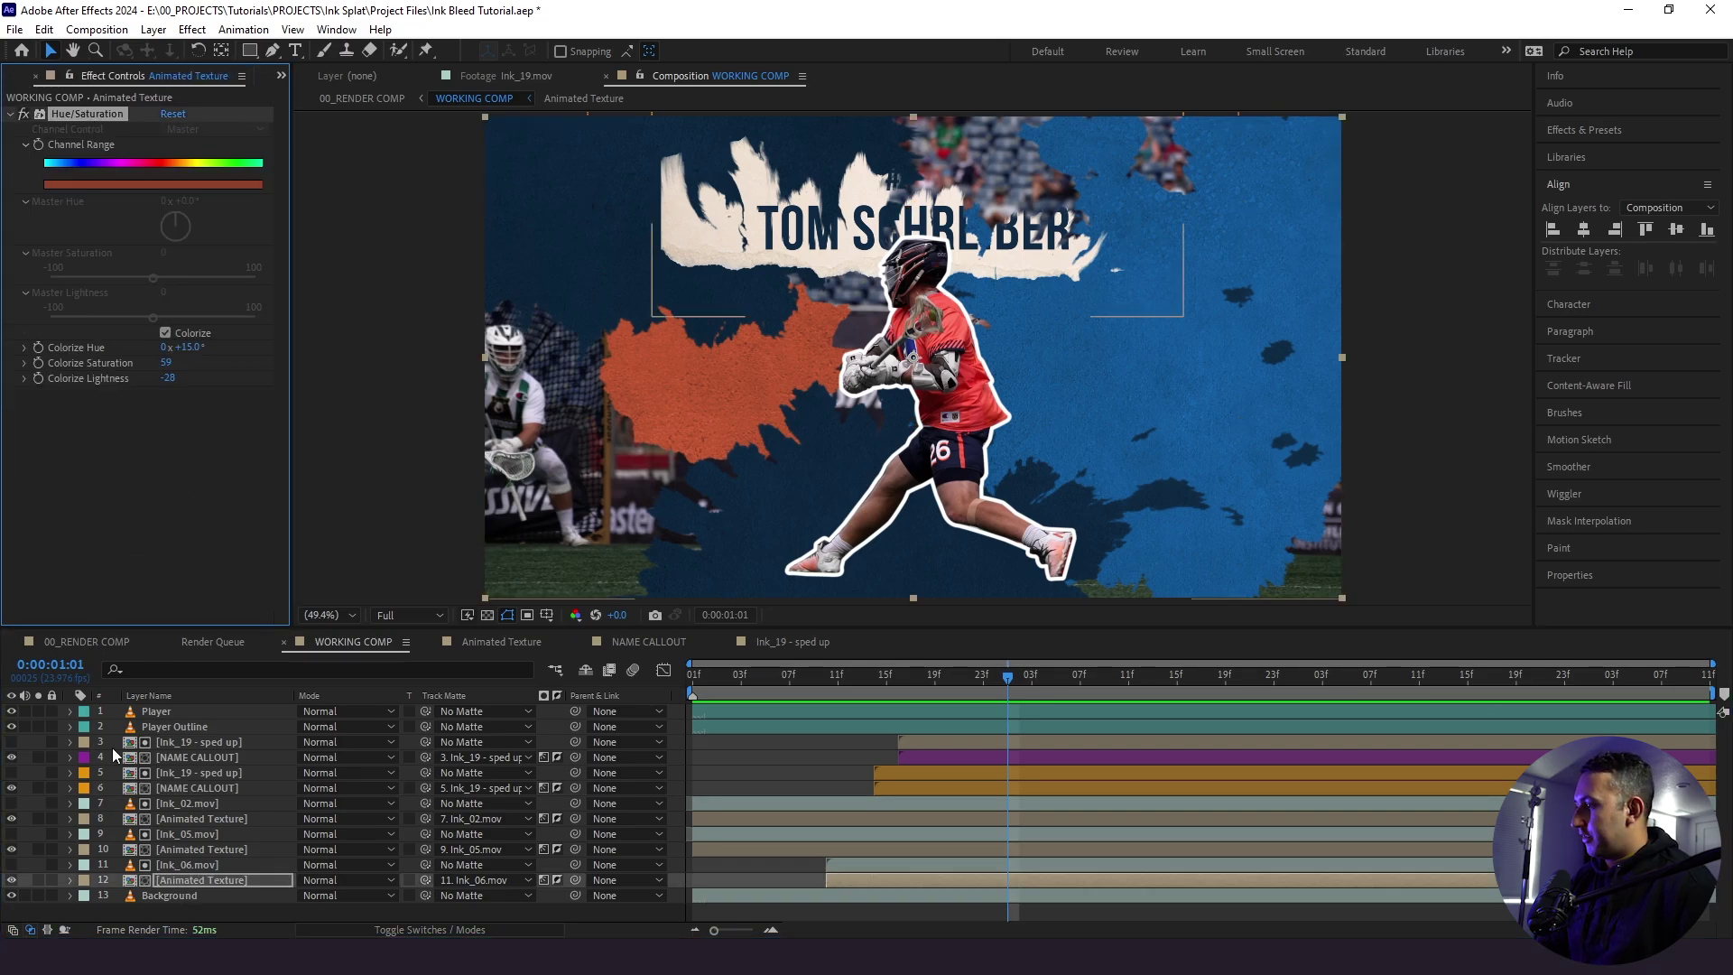
{"action": "left_click", "coordinate": [171, 789]}
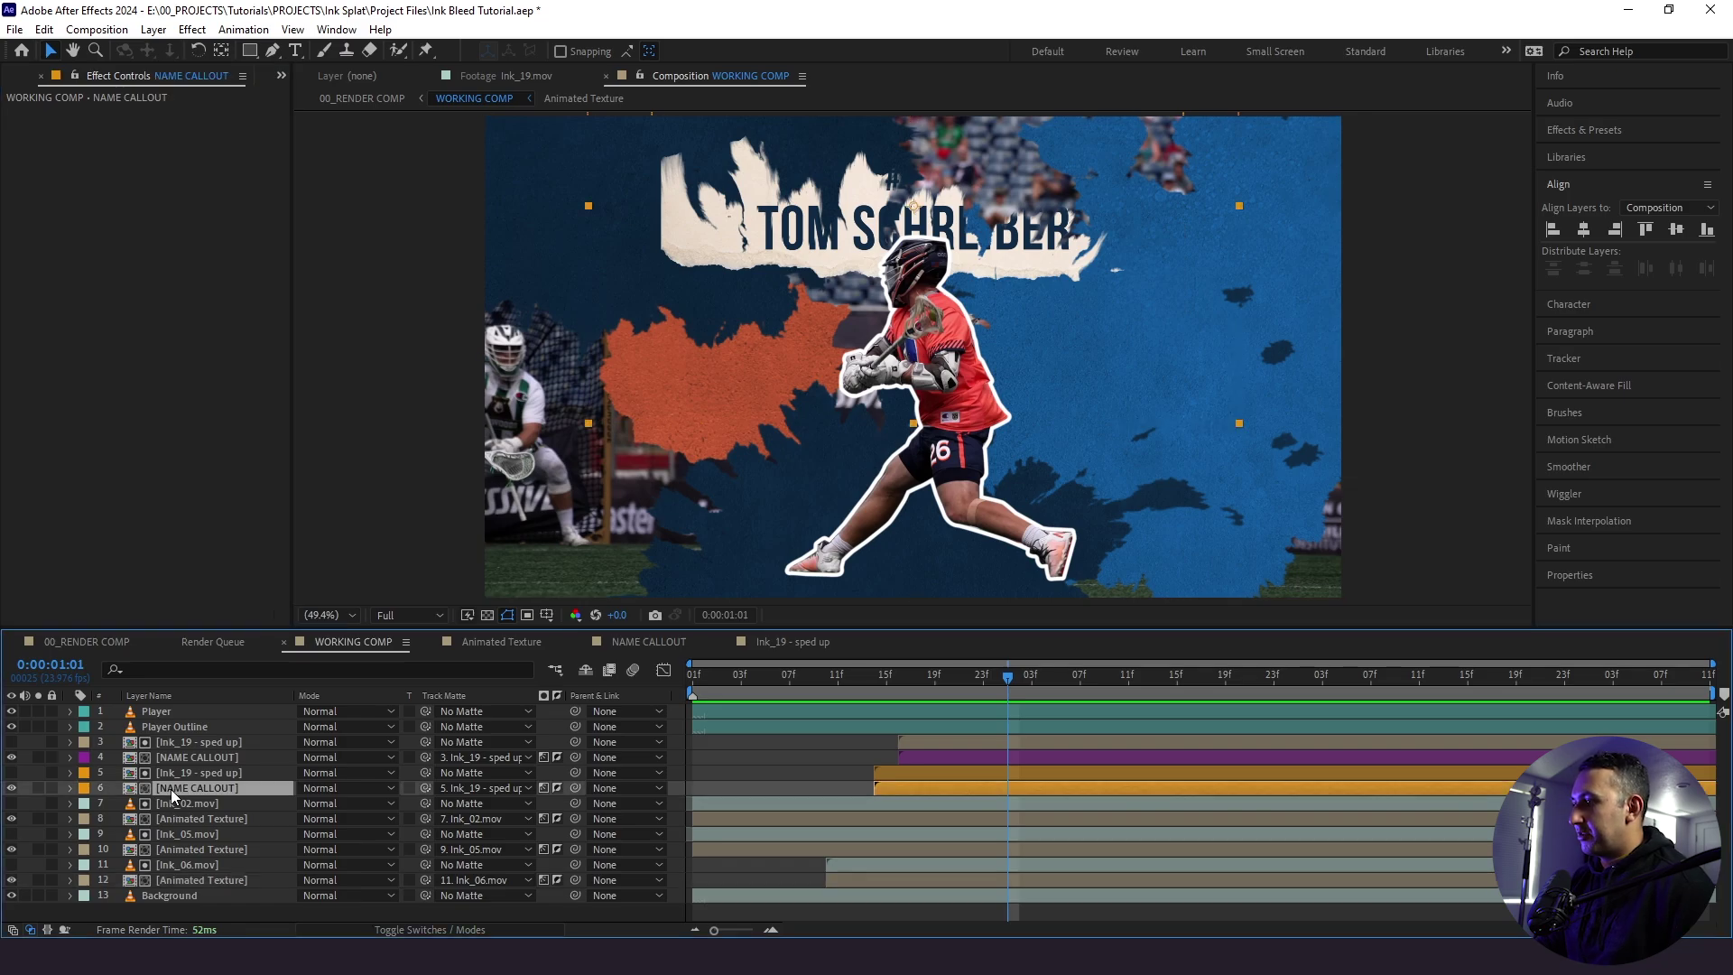
{"action": "key", "text": "ctrl+v"}
- Start the original ink and callout pair at about frame 16 and preview the timing
{"action": "left_click", "coordinate": [849, 697]}
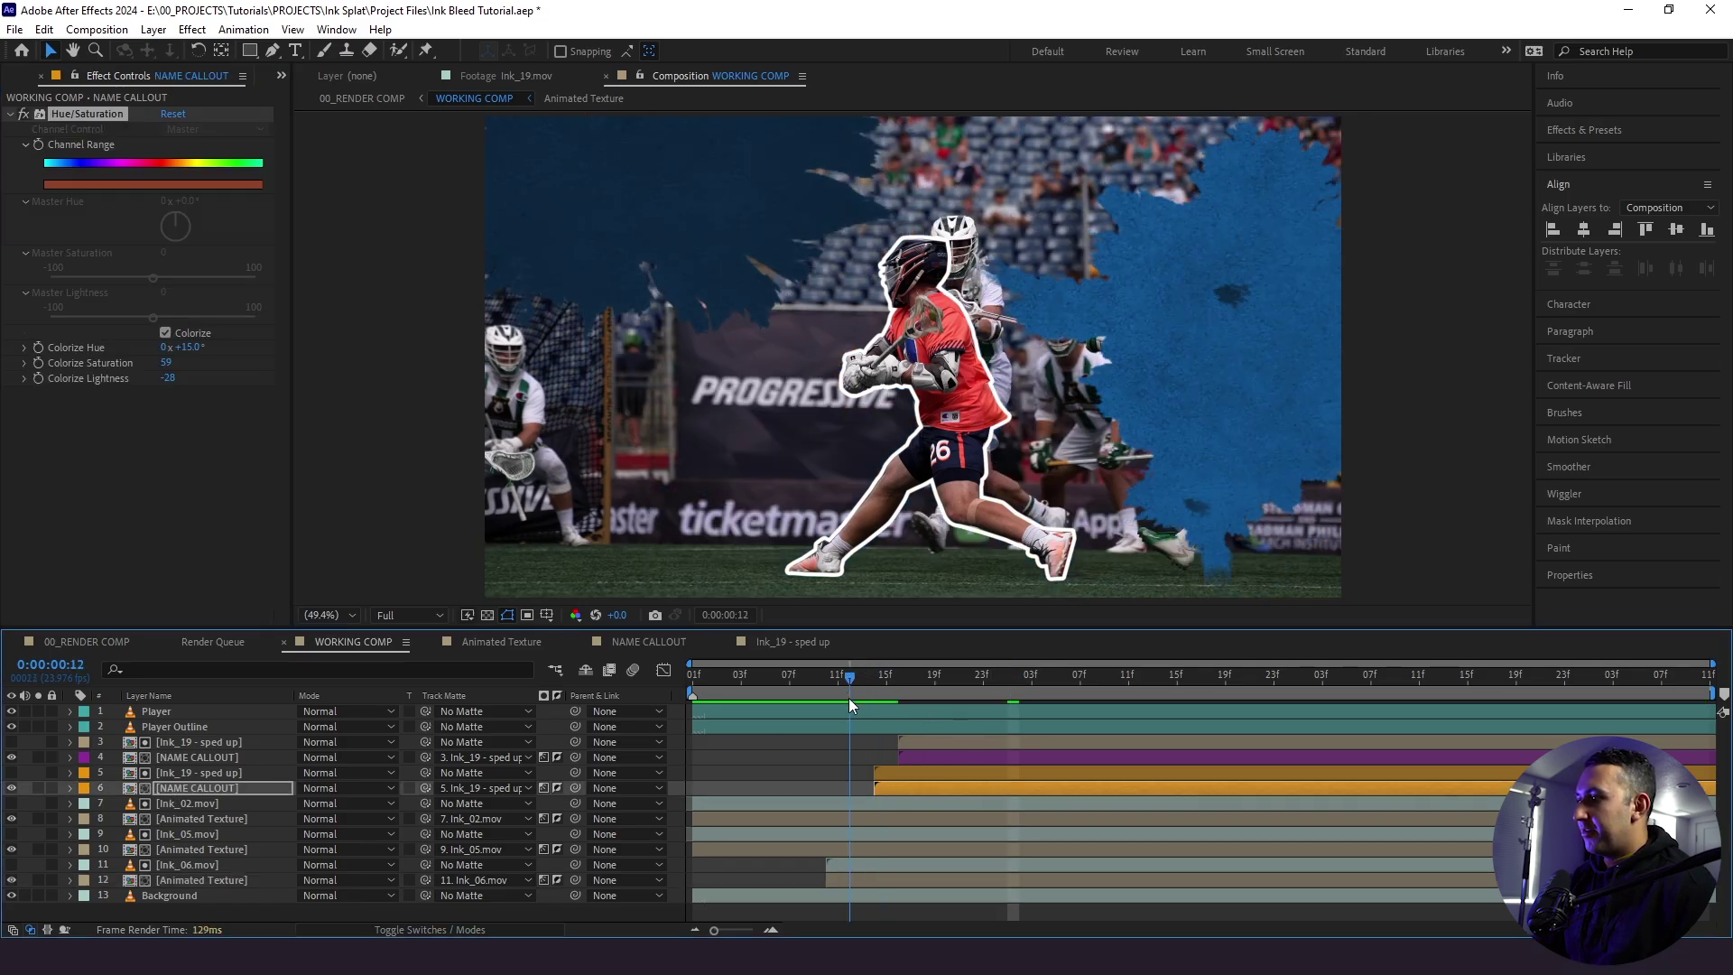
{"action": "key", "text": "space"}
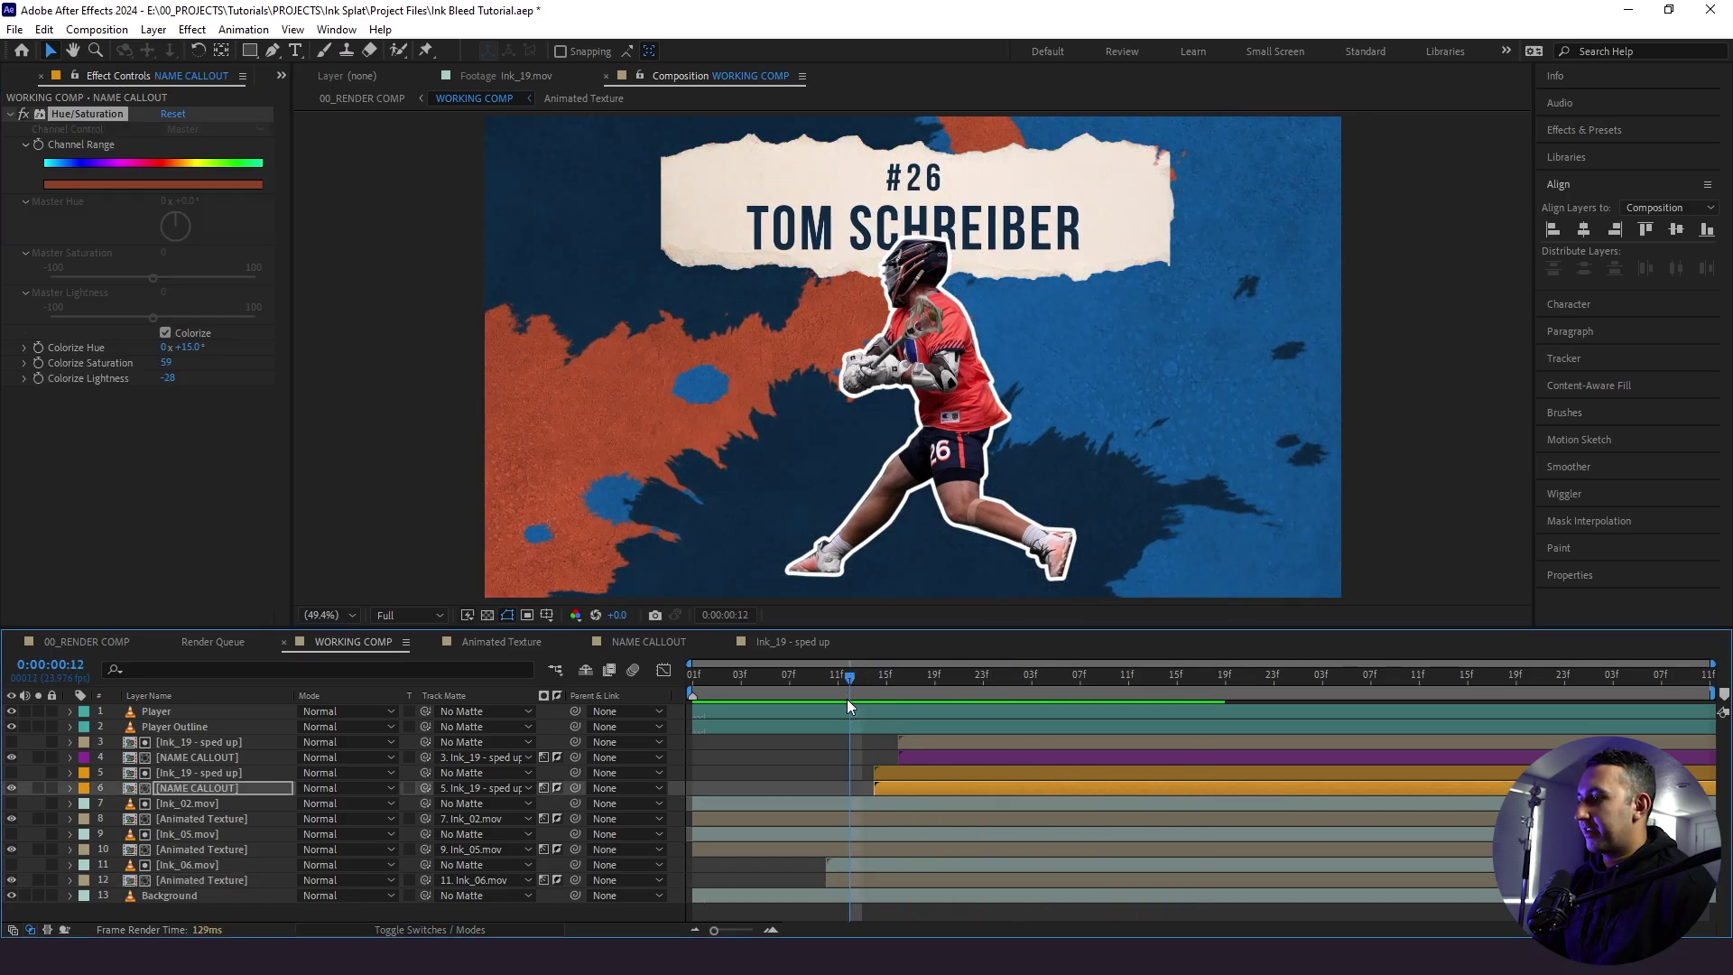
{"action": "left_click_drag", "start_coordinate": [847, 698], "coordinate": [768, 732]}
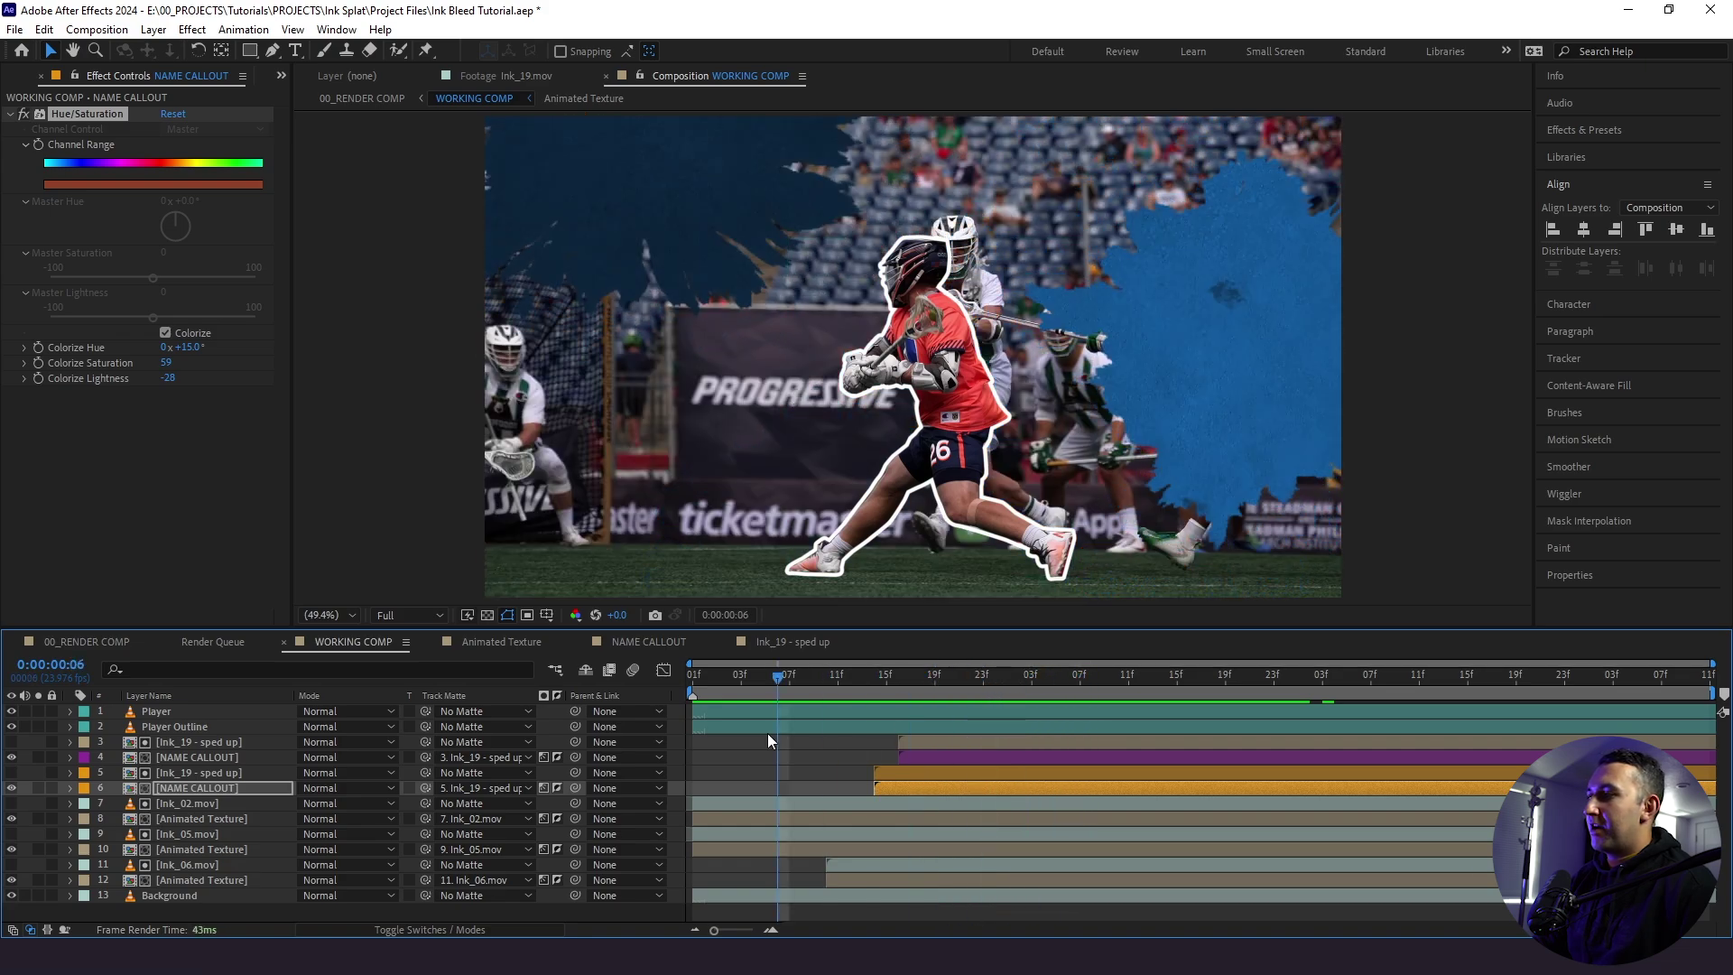
{"action": "key", "text": "space"}
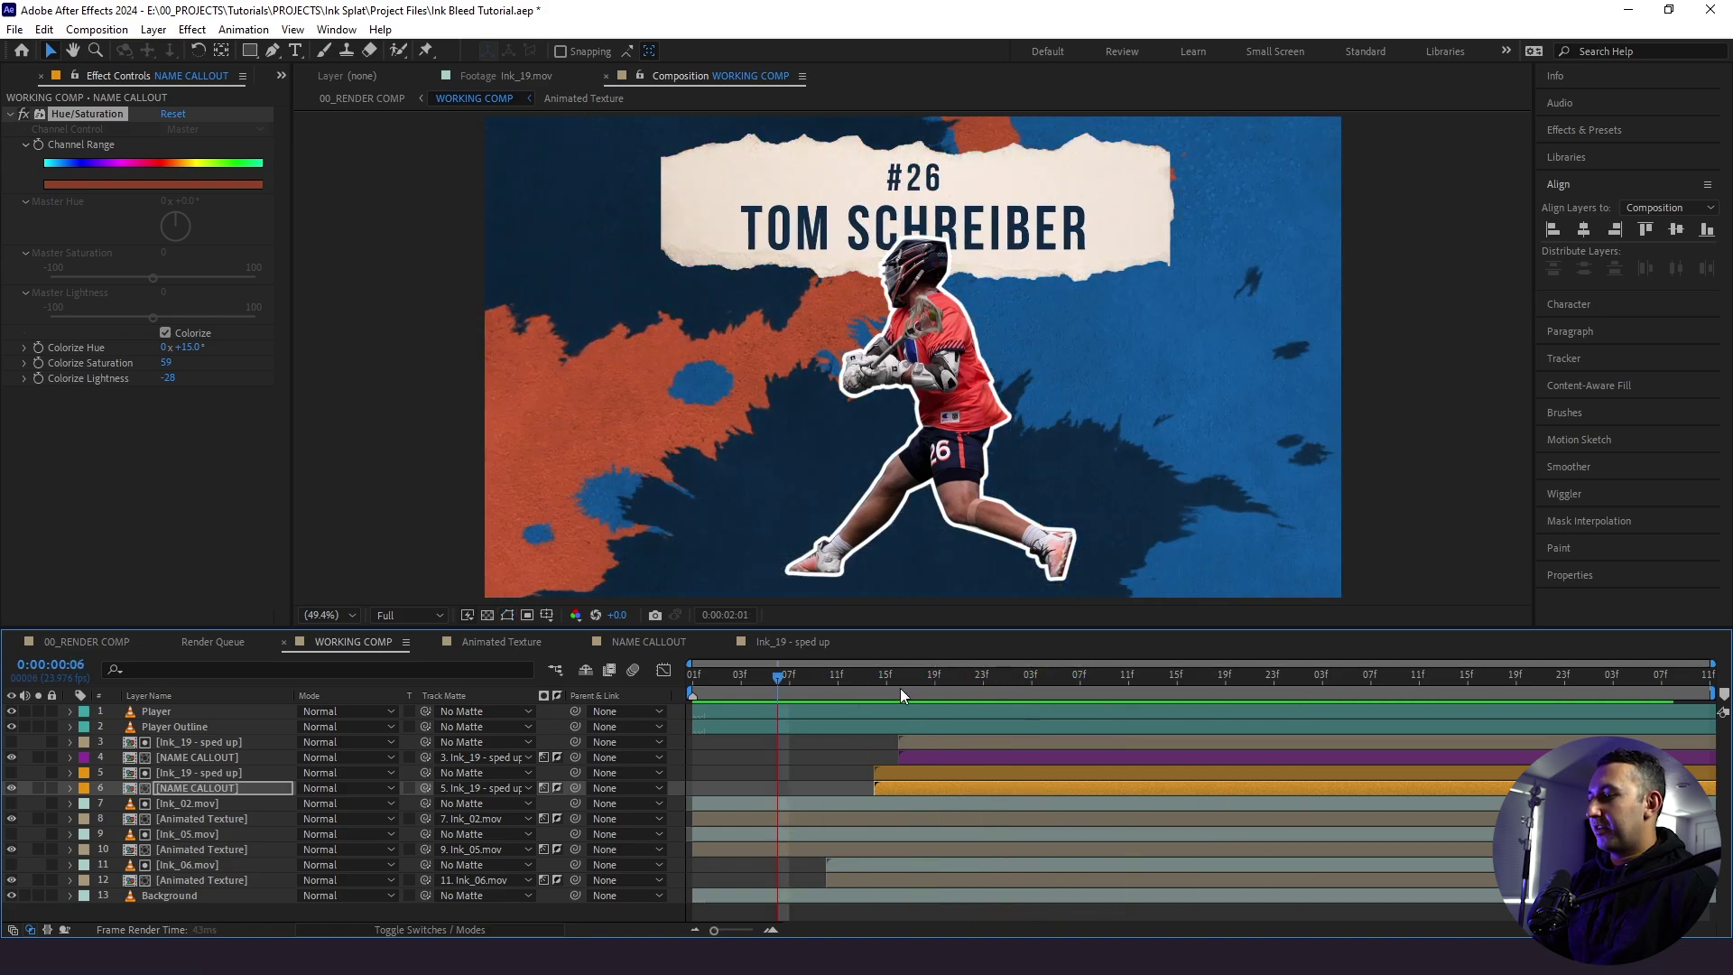
{"action": "left_click_drag", "start_coordinate": [876, 675], "coordinate": [898, 682]}
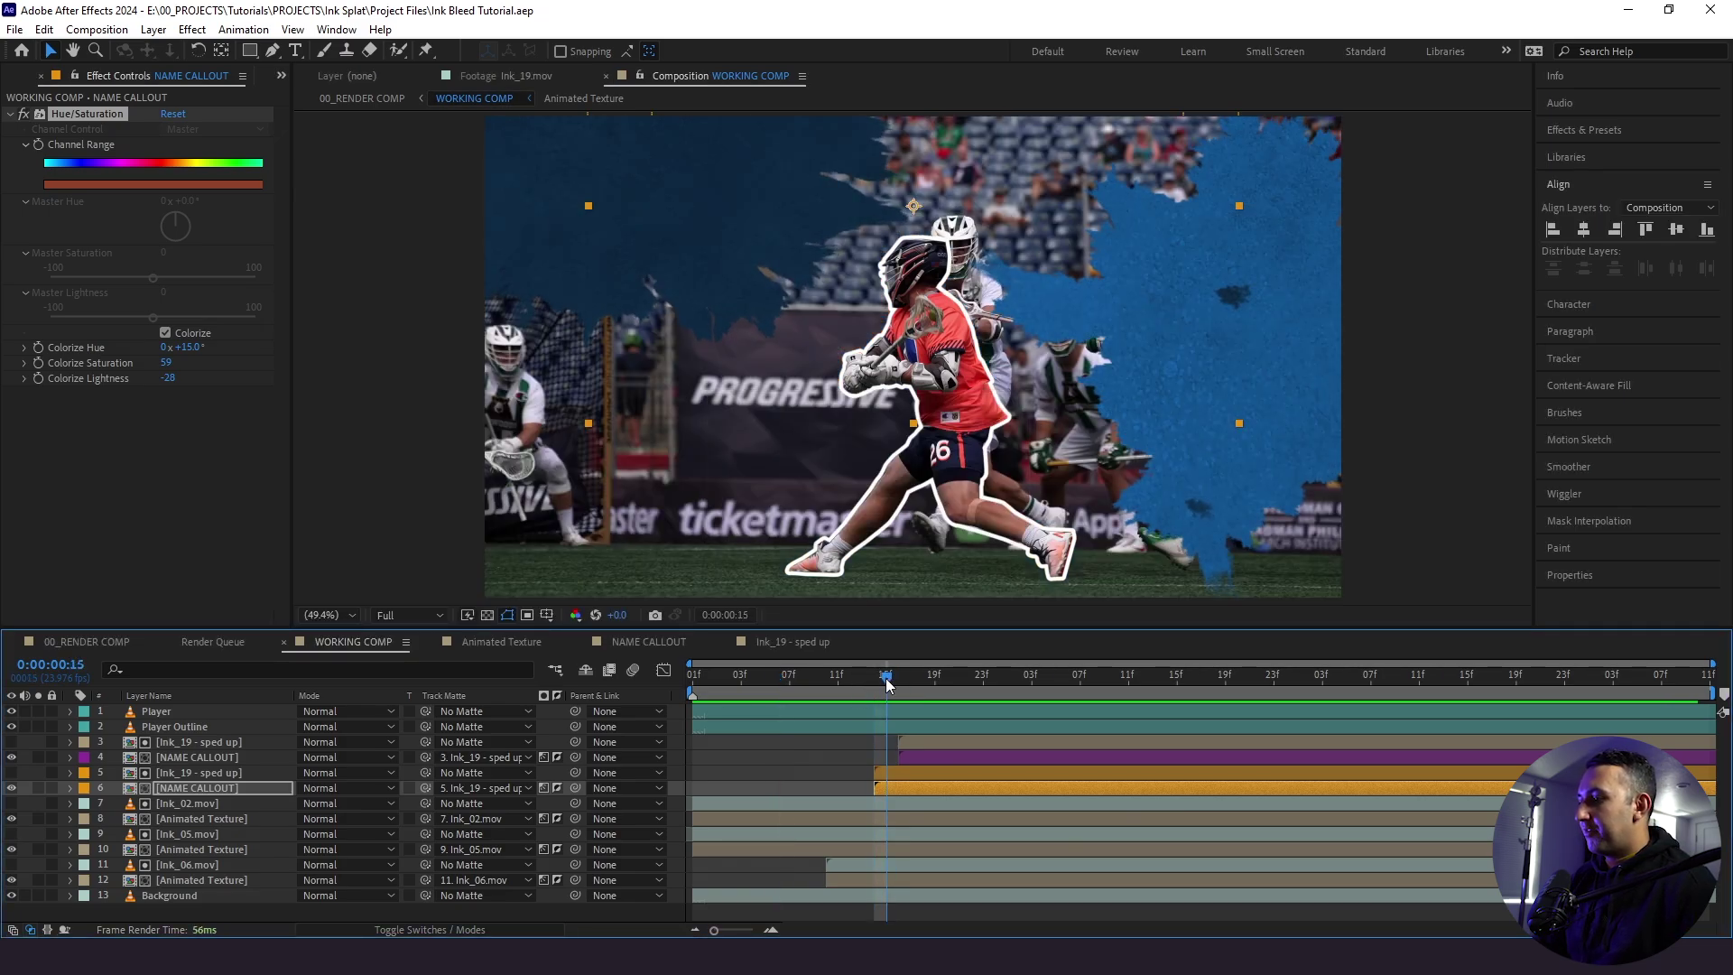
{"action": "left_click", "coordinate": [908, 744]}
{"action": "left_click", "coordinate": [903, 752], "text": "shift"}
{"action": "key", "text": "bracketleft"}
{"action": "left_click", "coordinate": [849, 679]}
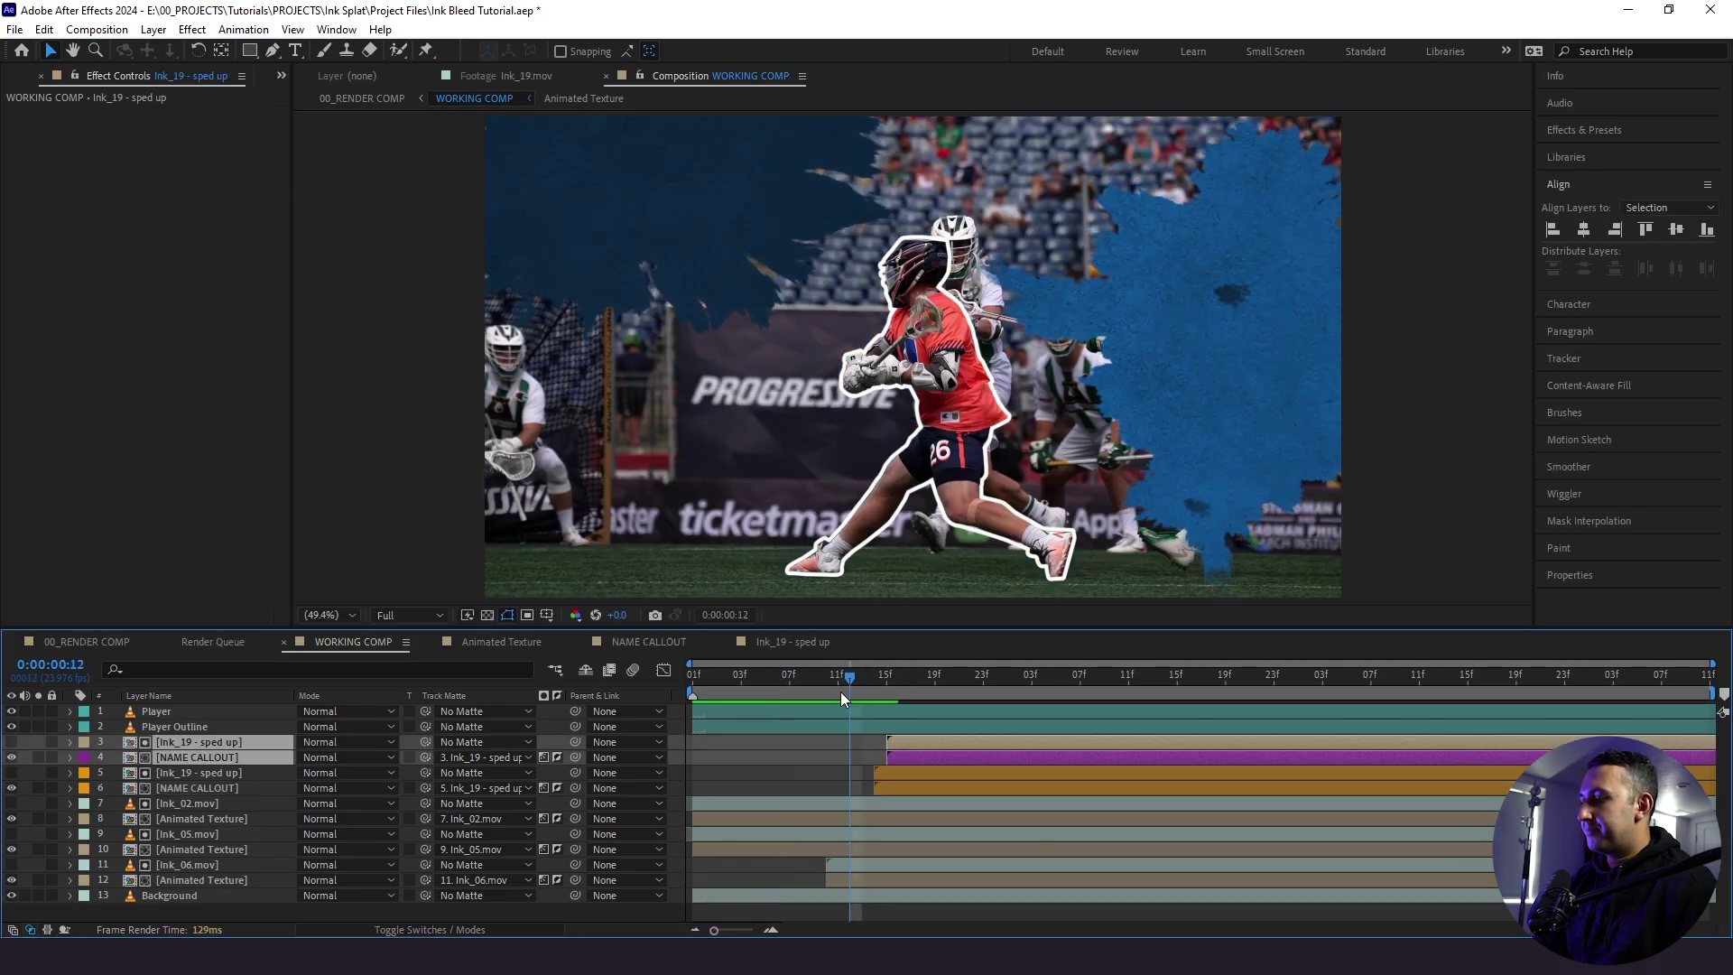
{"action": "key", "text": "space"}
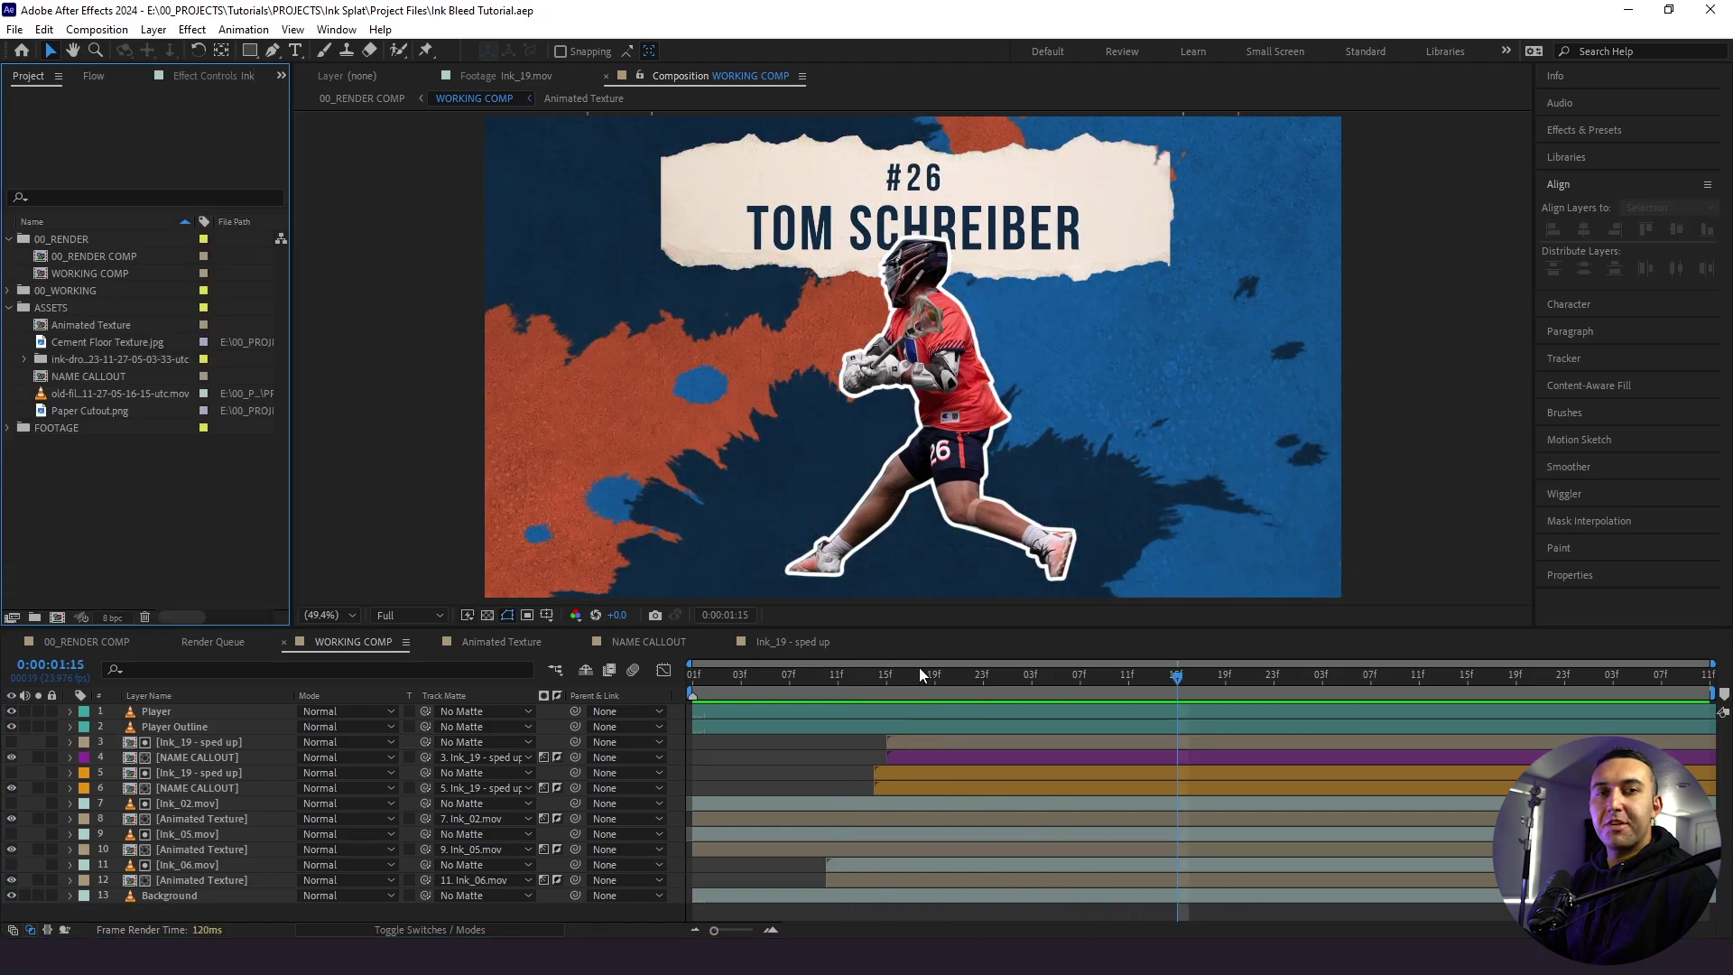
- Open and play the old-film scratch footage to inspect it
{"action": "left_click", "coordinate": [80, 393]}
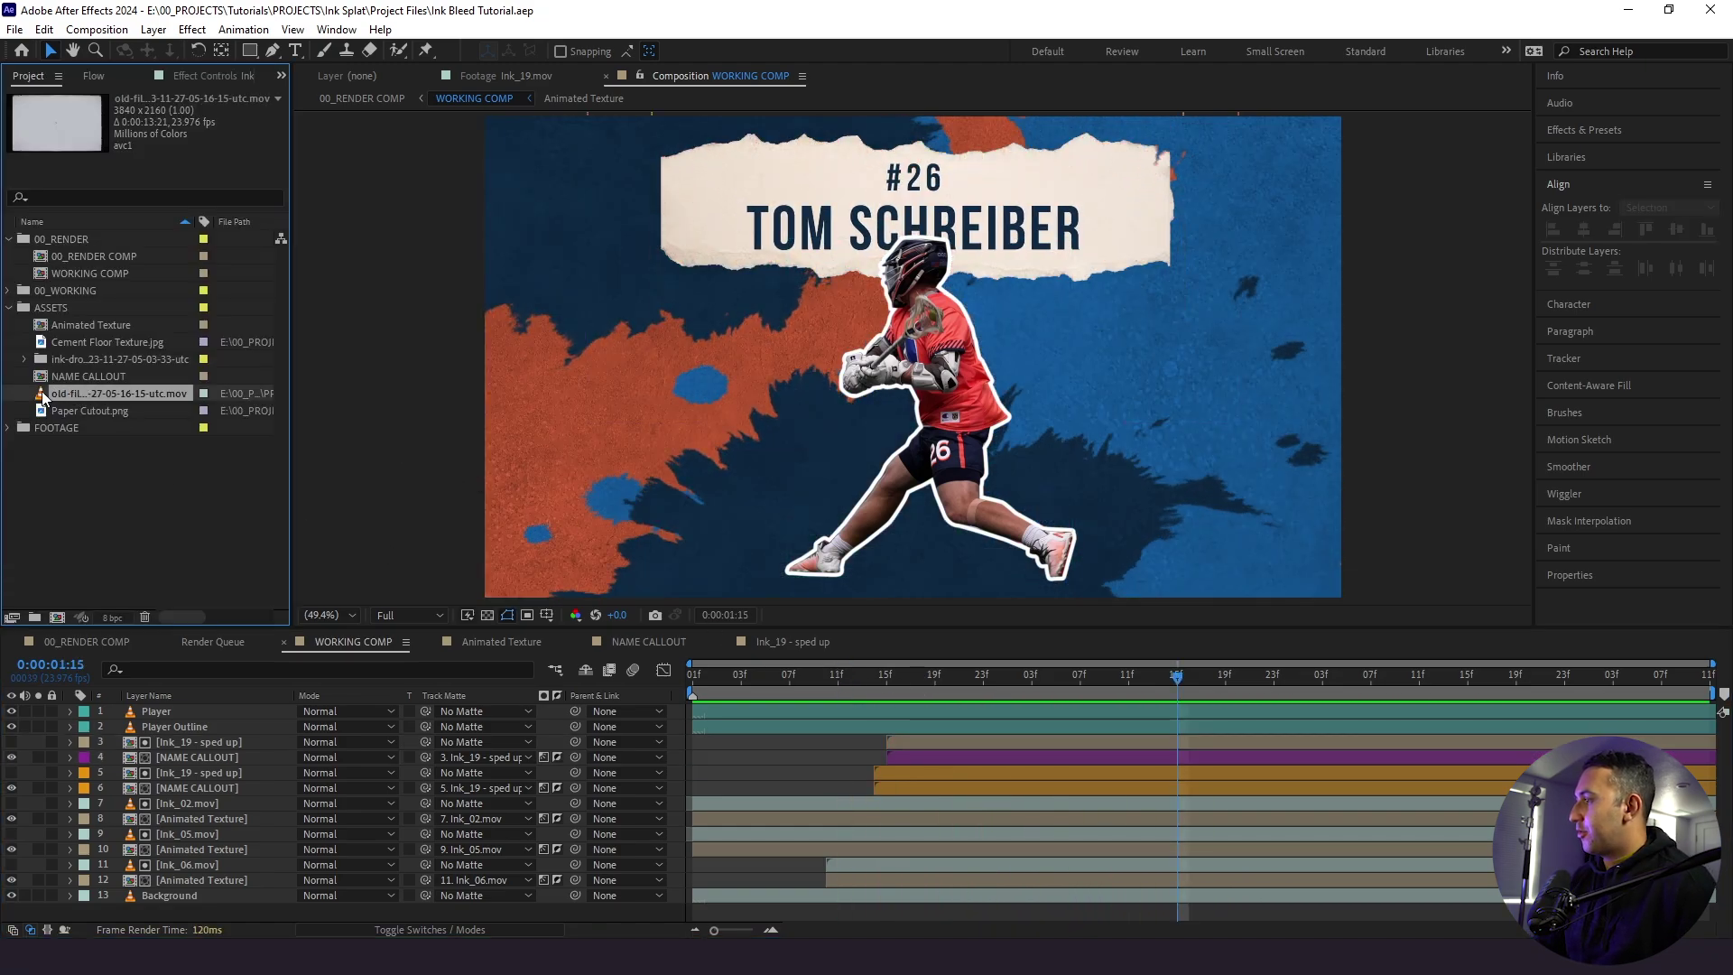
{"action": "double_click", "coordinate": [41, 392]}
{"action": "key", "text": "space"}
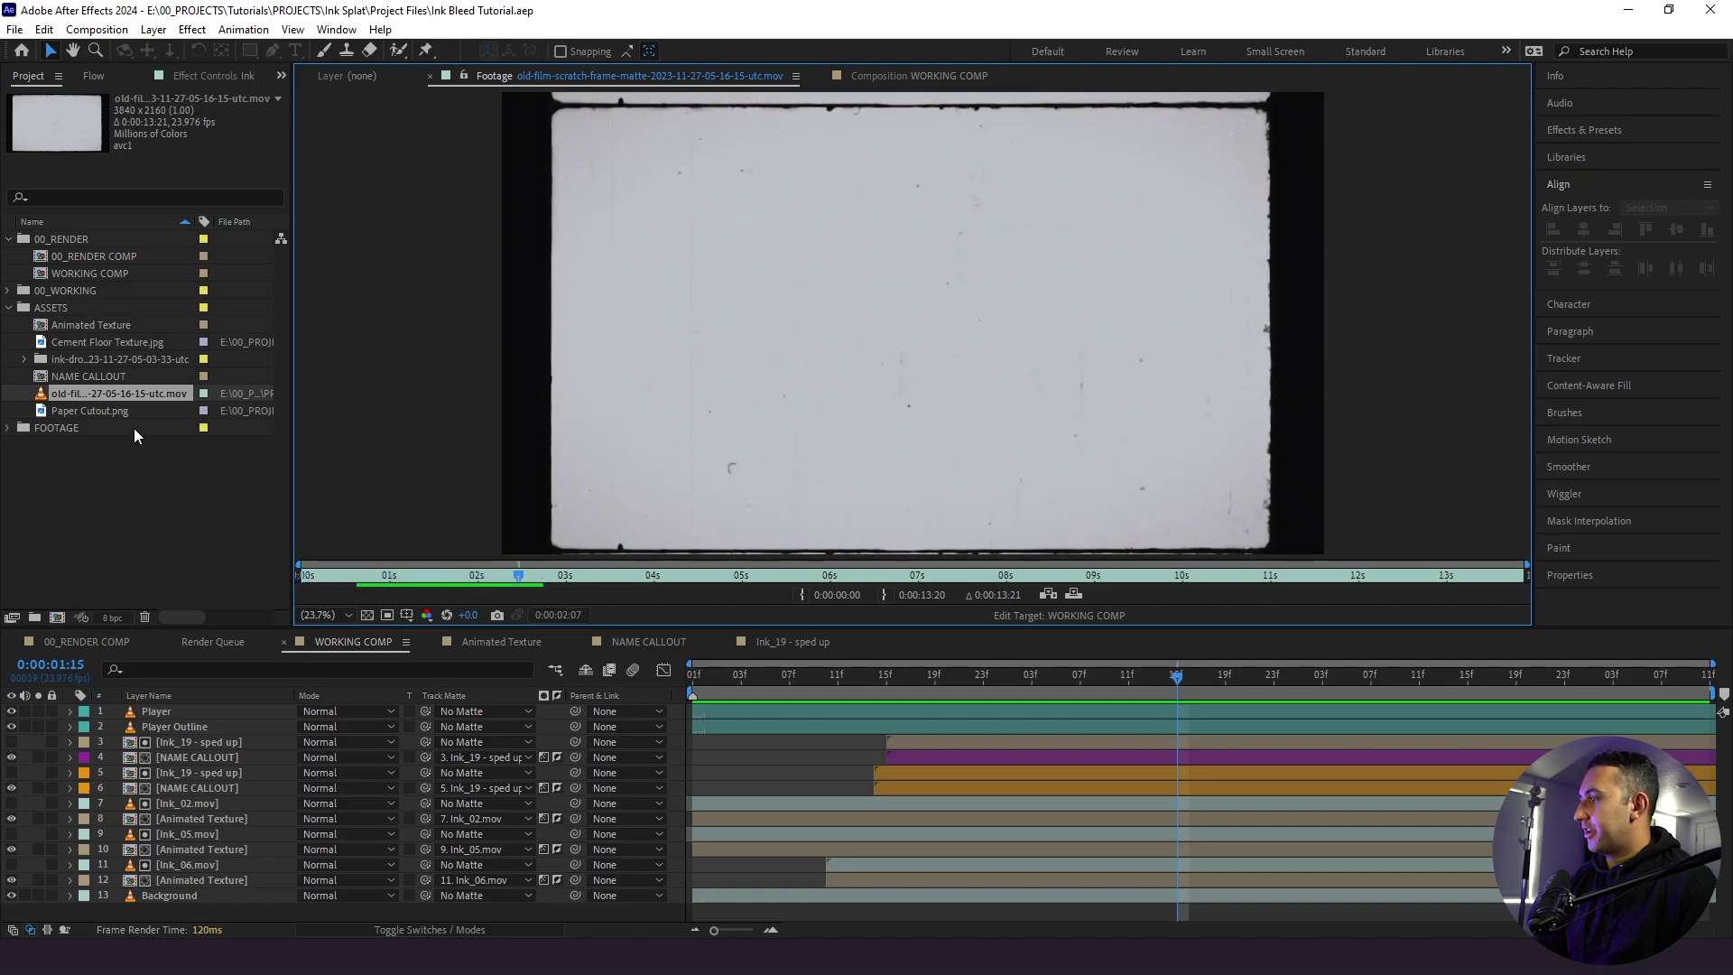
{"action": "left_click", "coordinate": [117, 395]}
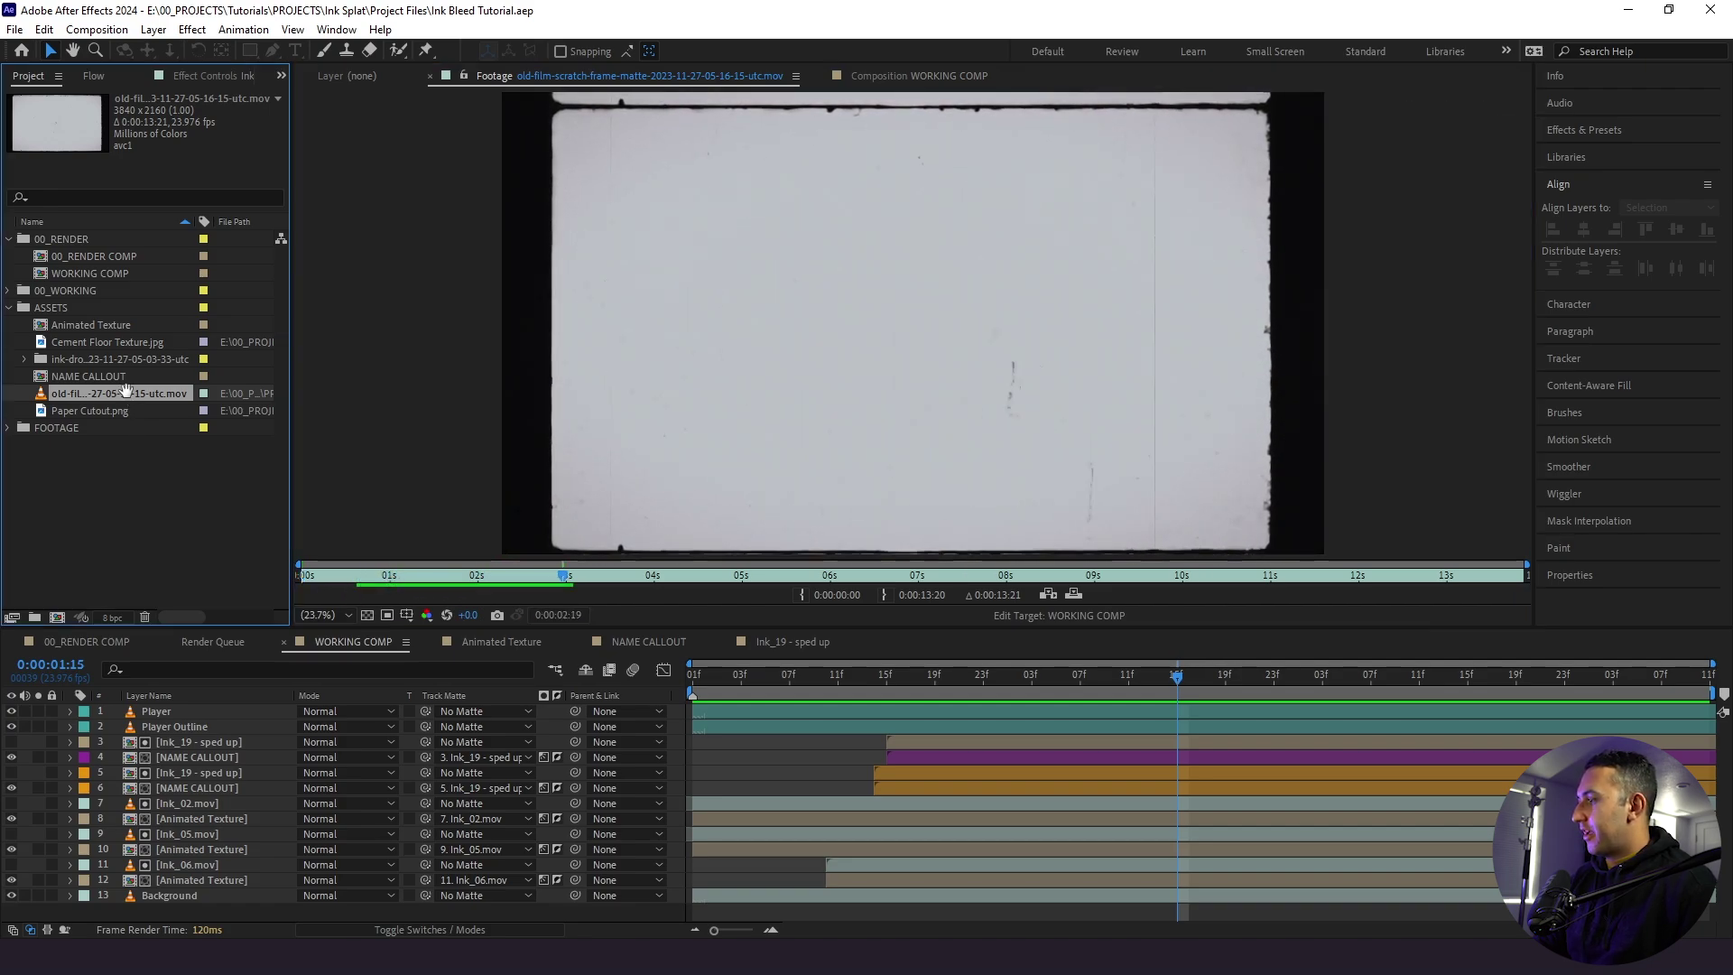
{"action": "key", "text": "space"}
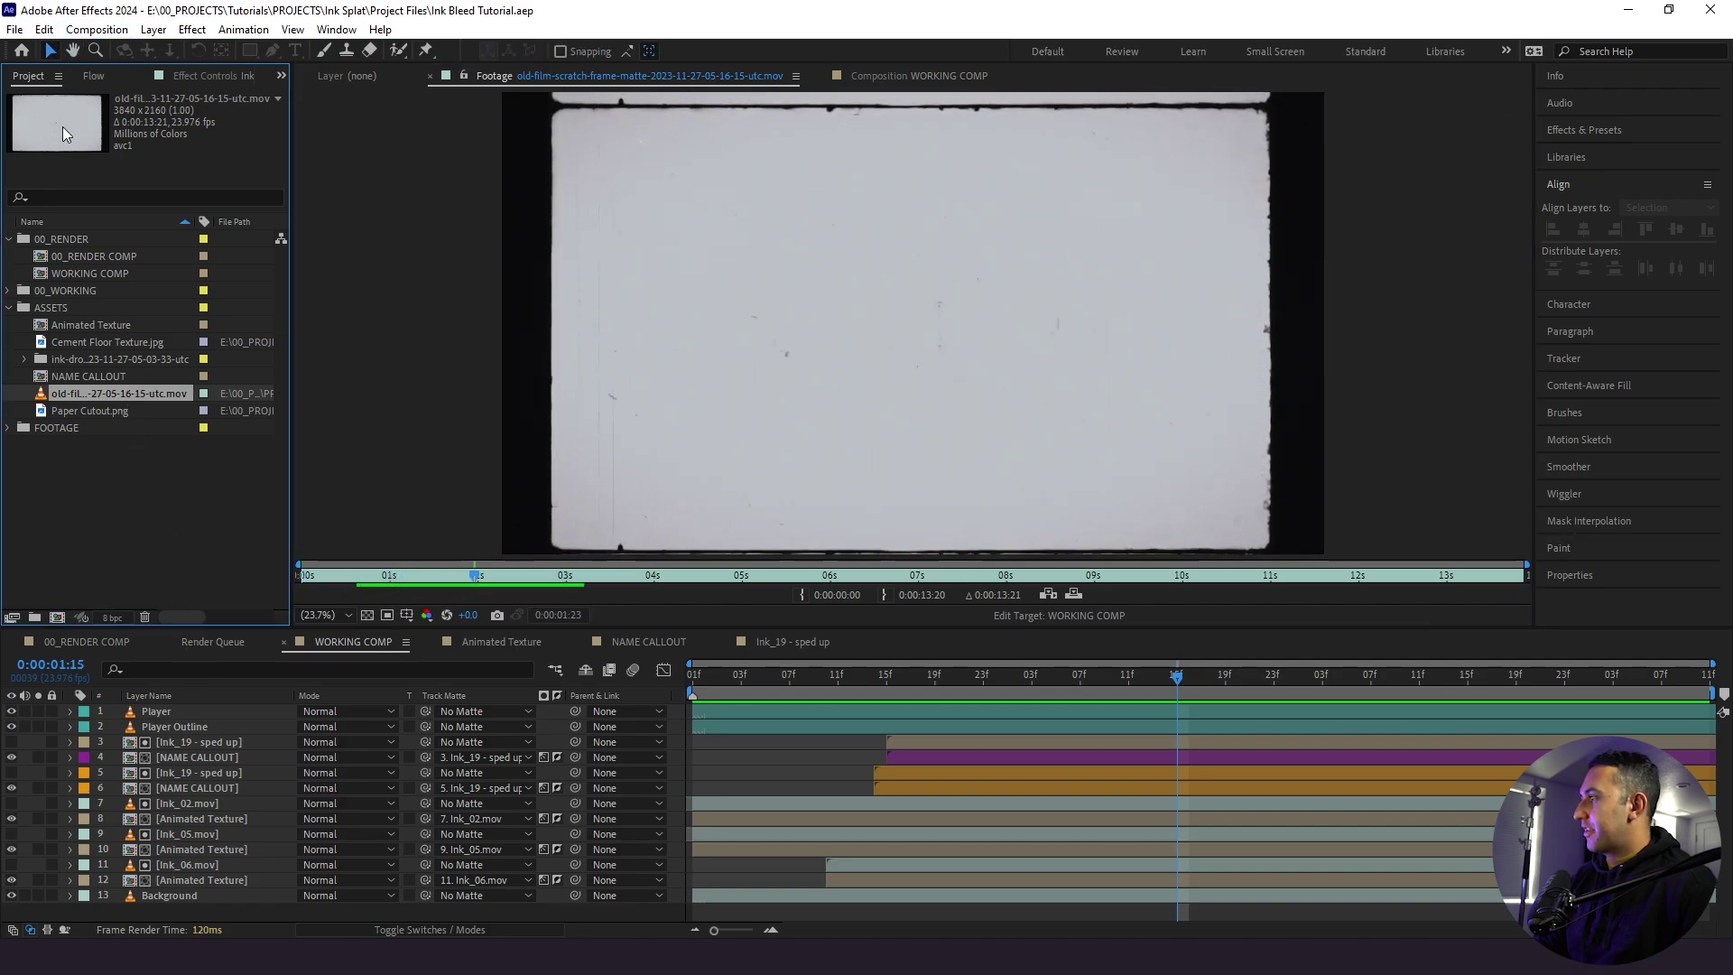
- Place the old-film footage as the top layer at 60% scale in Soft Light mode
{"action": "left_click_drag", "start_coordinate": [121, 392], "coordinate": [143, 711]}
{"action": "scroll", "coordinate": [890, 464], "scroll_direction": "down", "scroll_amount": 4}
{"action": "scroll", "coordinate": [884, 468], "scroll_direction": "up", "scroll_amount": 2}
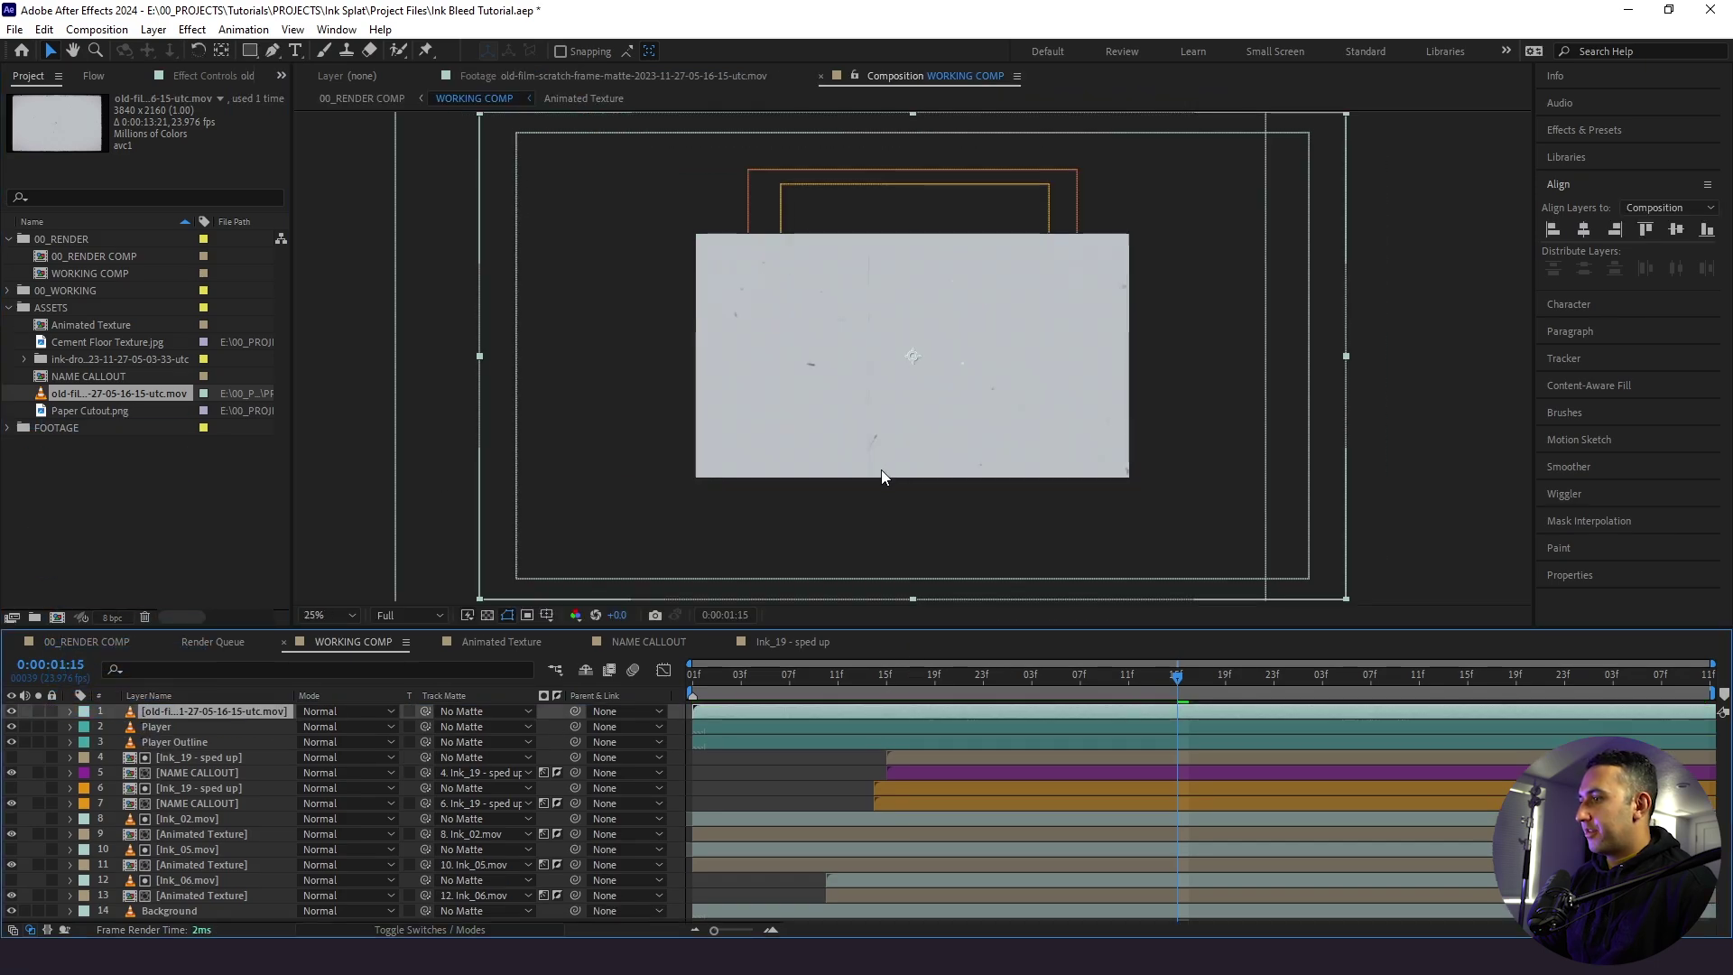
{"action": "key", "text": "s"}
{"action": "left_click_drag", "start_coordinate": [318, 726], "coordinate": [287, 732]}
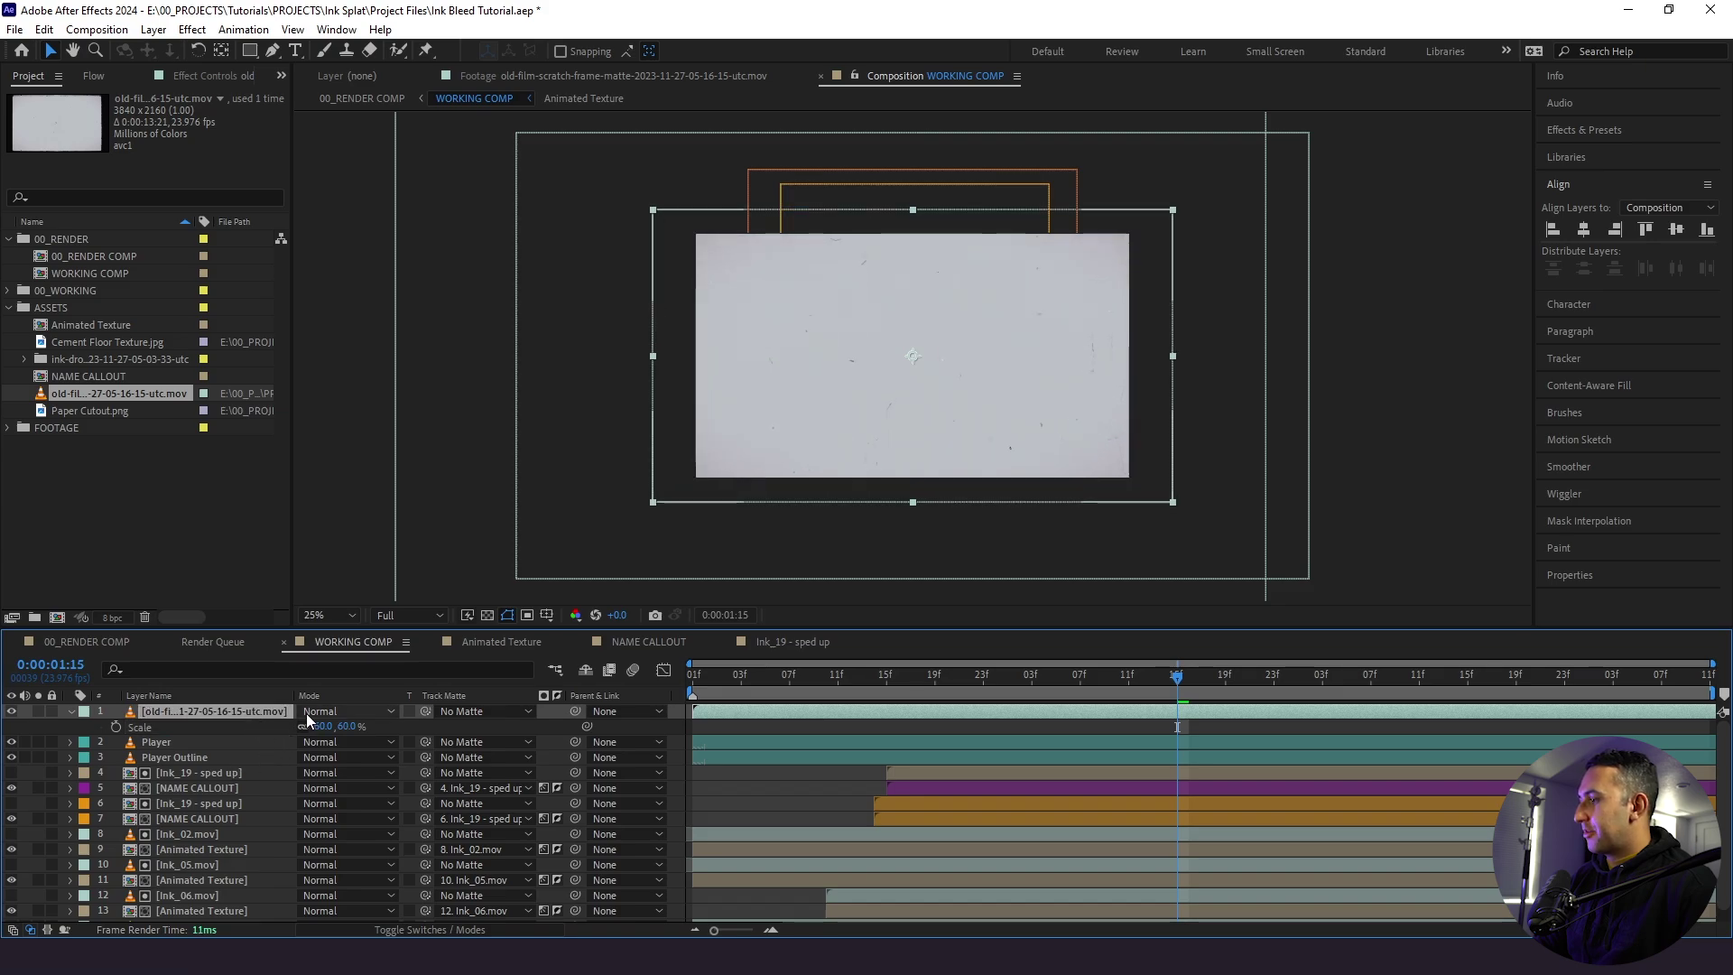
{"action": "left_click", "coordinate": [306, 713]}
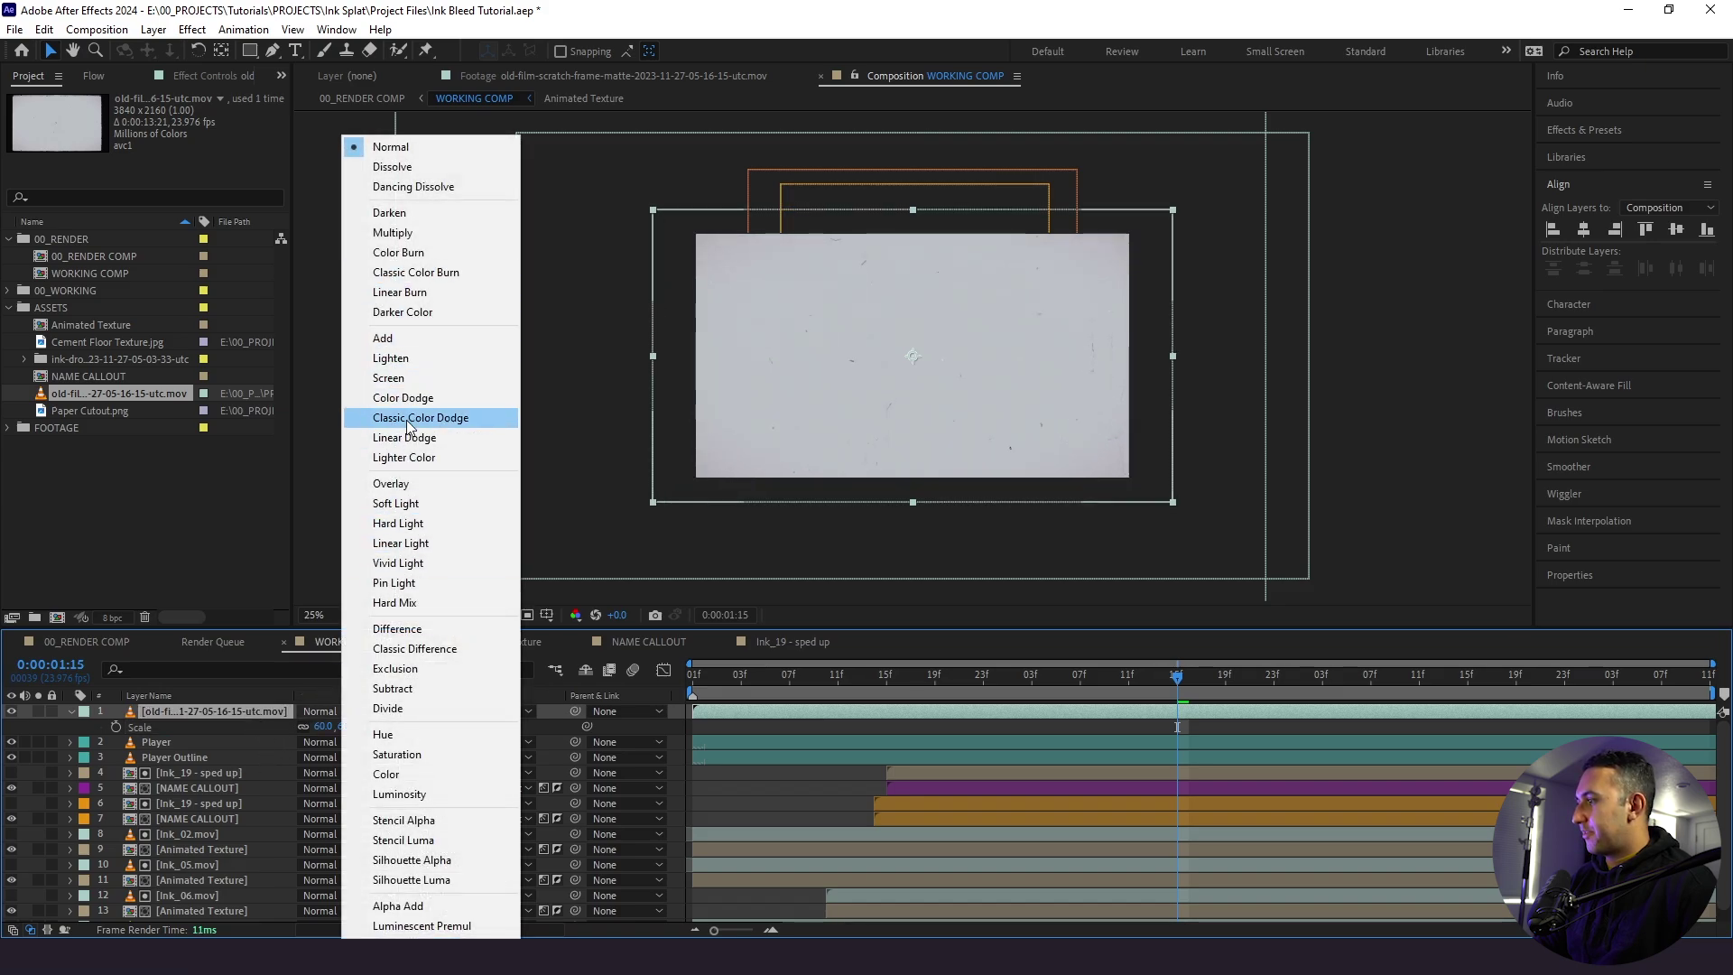
{"action": "left_click", "coordinate": [397, 503]}
- Fit the whole comp in the viewer and preview the film overlay from frame 7
{"action": "key", "text": "space"}
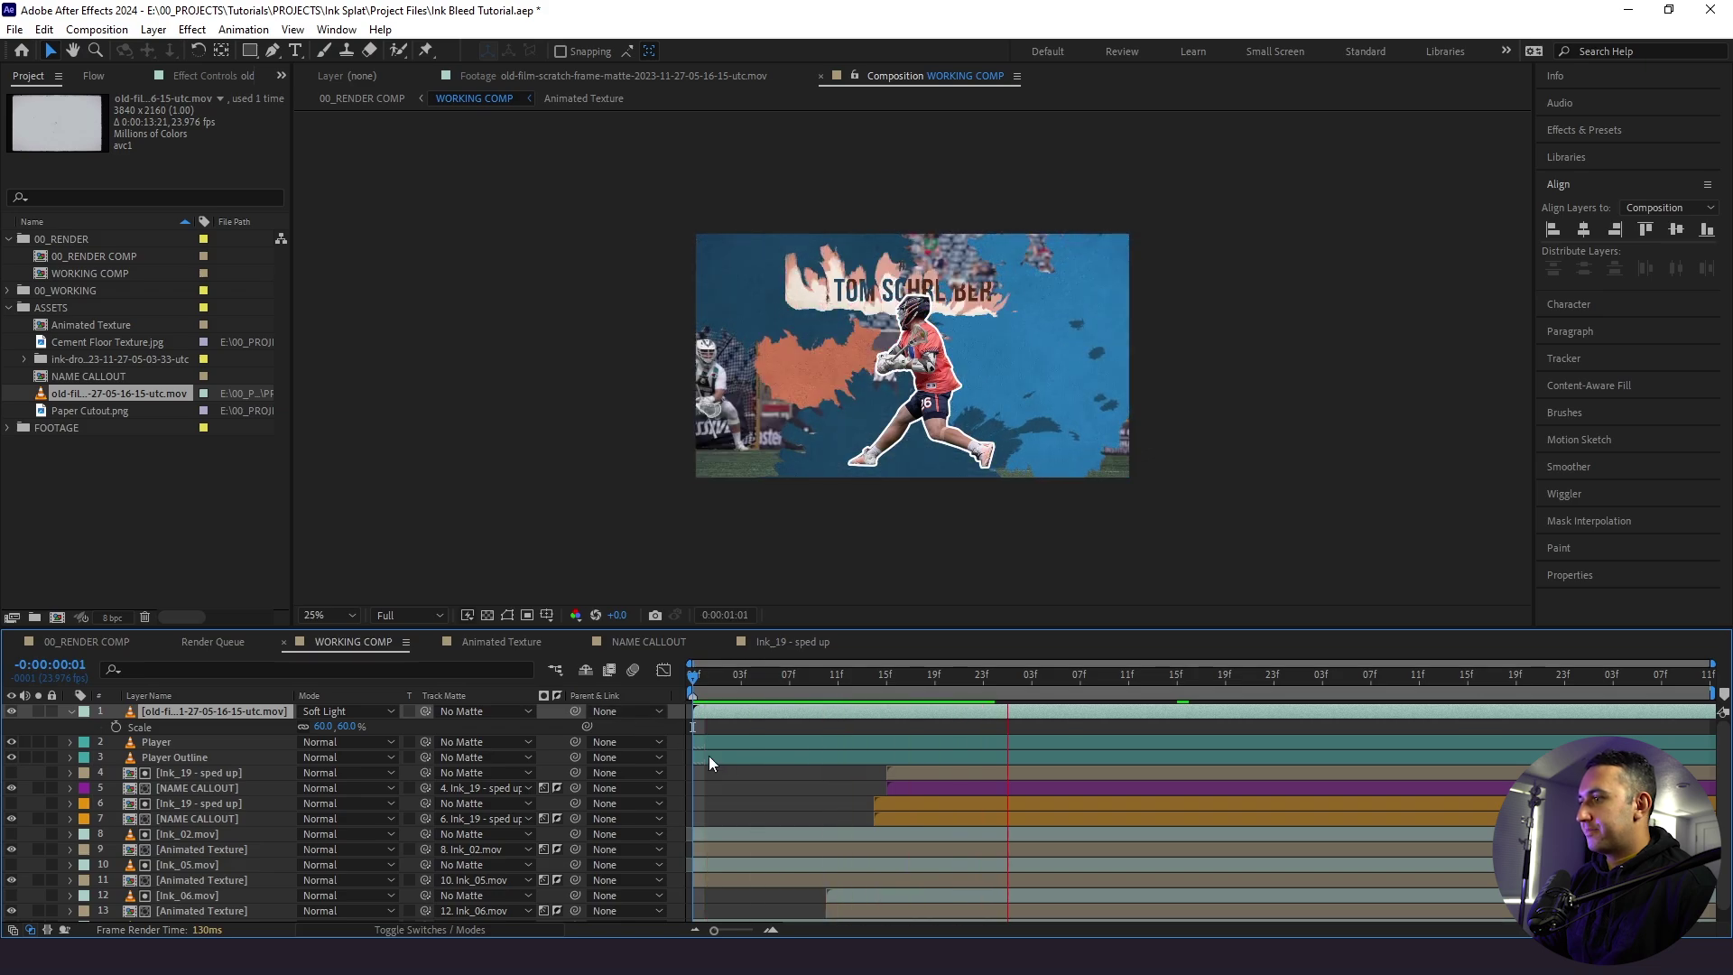
{"action": "left_click", "coordinate": [330, 615]}
{"action": "left_click", "coordinate": [339, 608]}
{"action": "left_click", "coordinate": [790, 684]}
{"action": "key", "text": "space"}
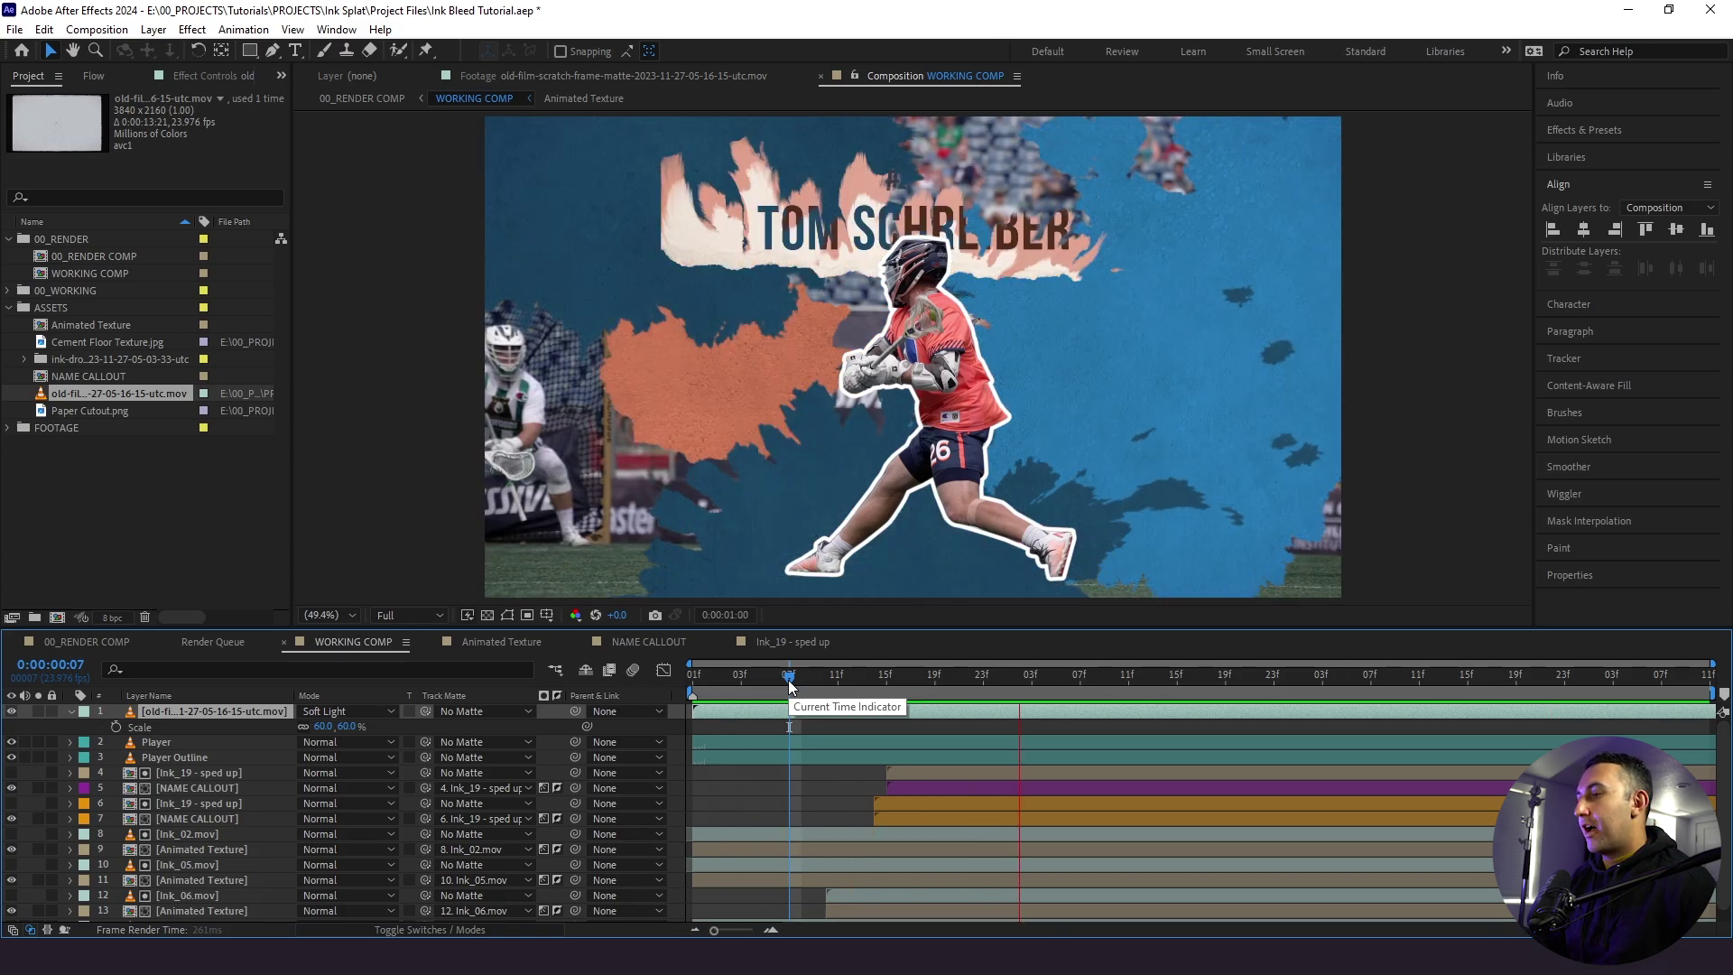
- Create a new null object in WORKING COMP named SCALE
{"action": "left_click_drag", "start_coordinate": [790, 684], "coordinate": [683, 705]}
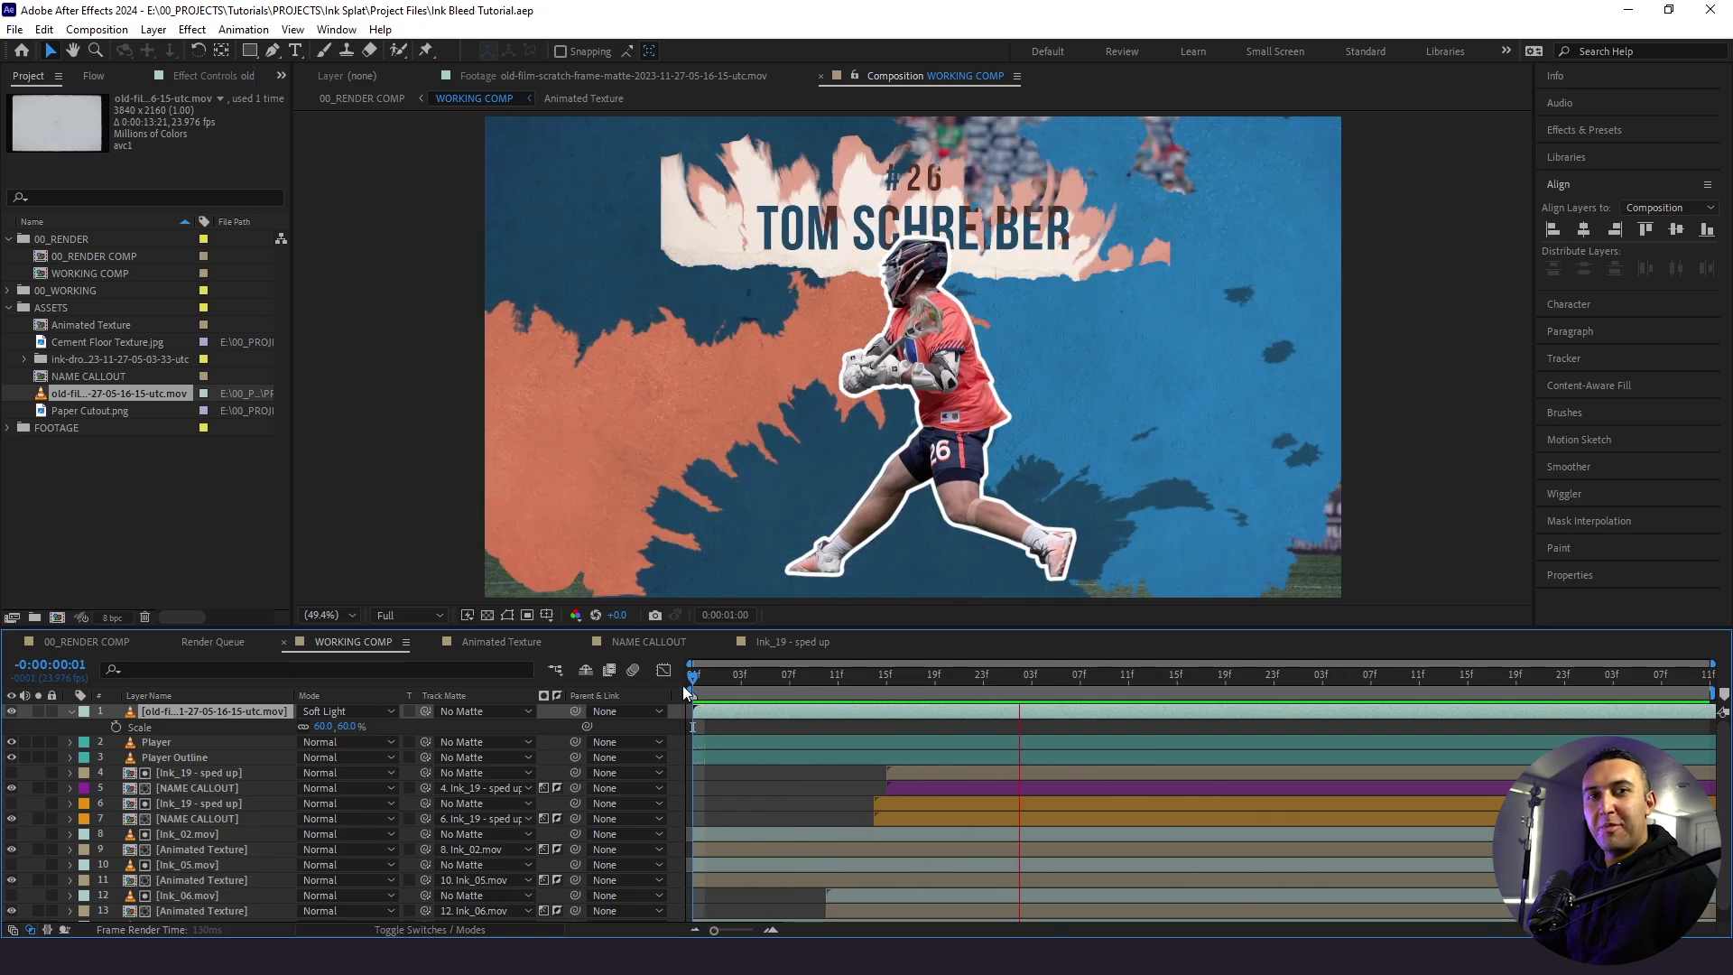
{"action": "key", "text": "space"}
{"action": "left_click", "coordinate": [70, 712]}
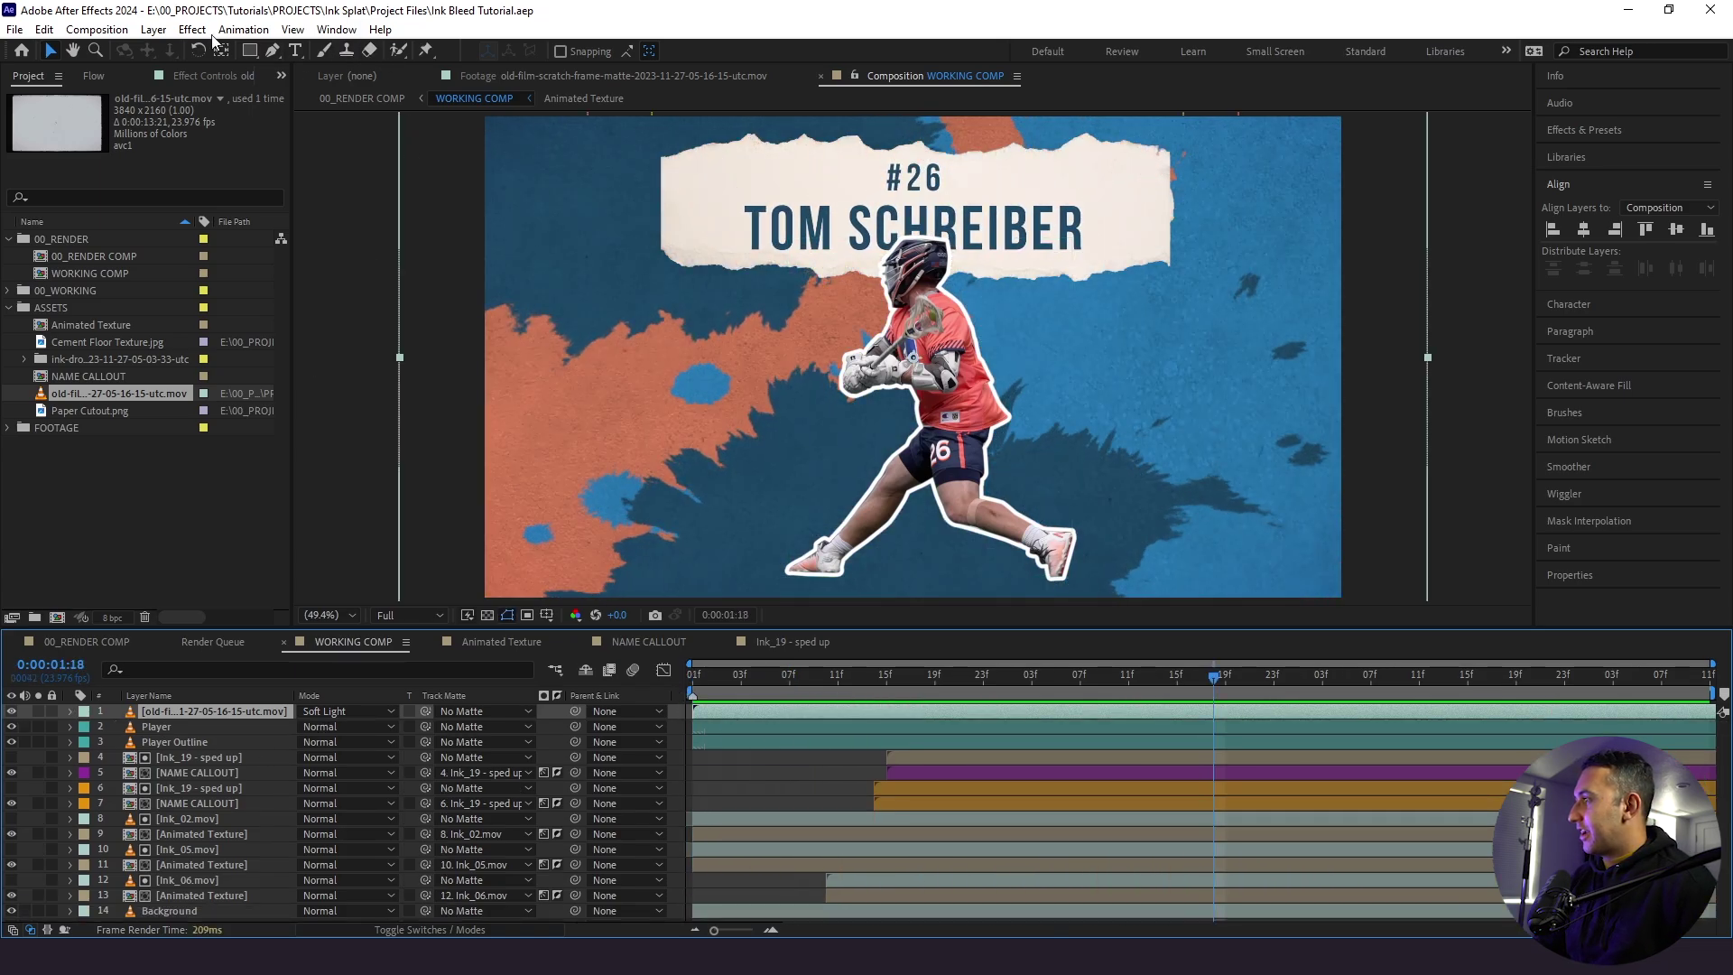
{"action": "left_click", "coordinate": [150, 34]}
{"action": "mouse_move", "coordinate": [175, 51]}
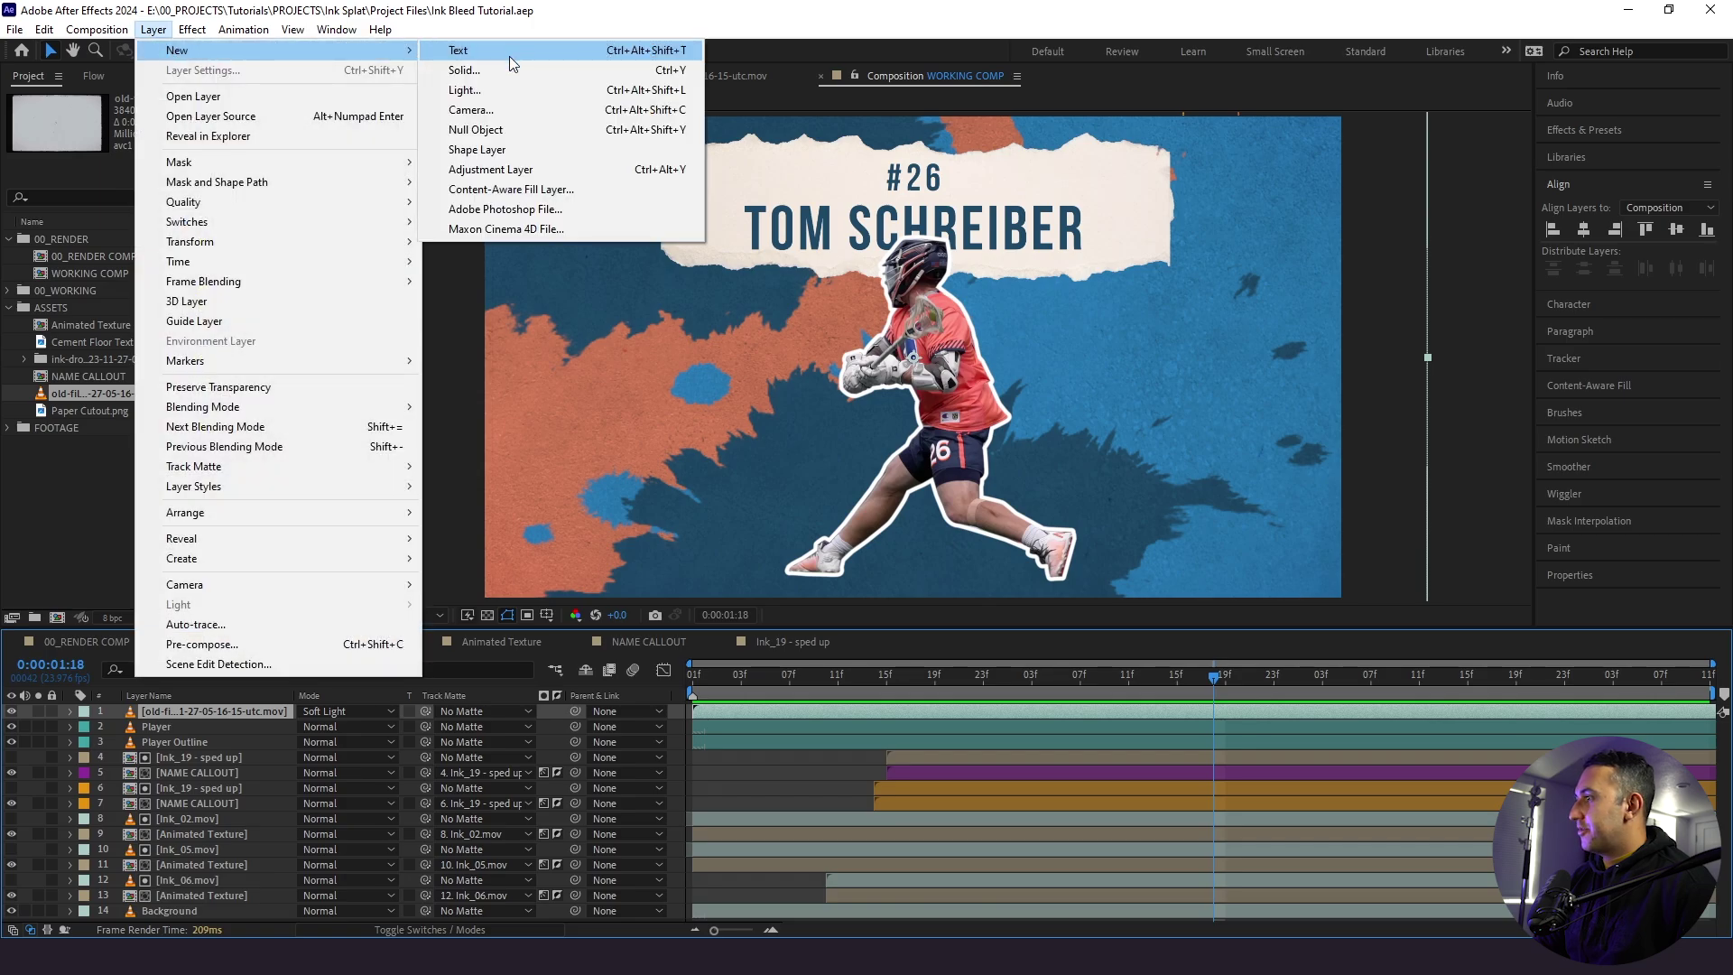
{"action": "left_click", "coordinate": [496, 129]}
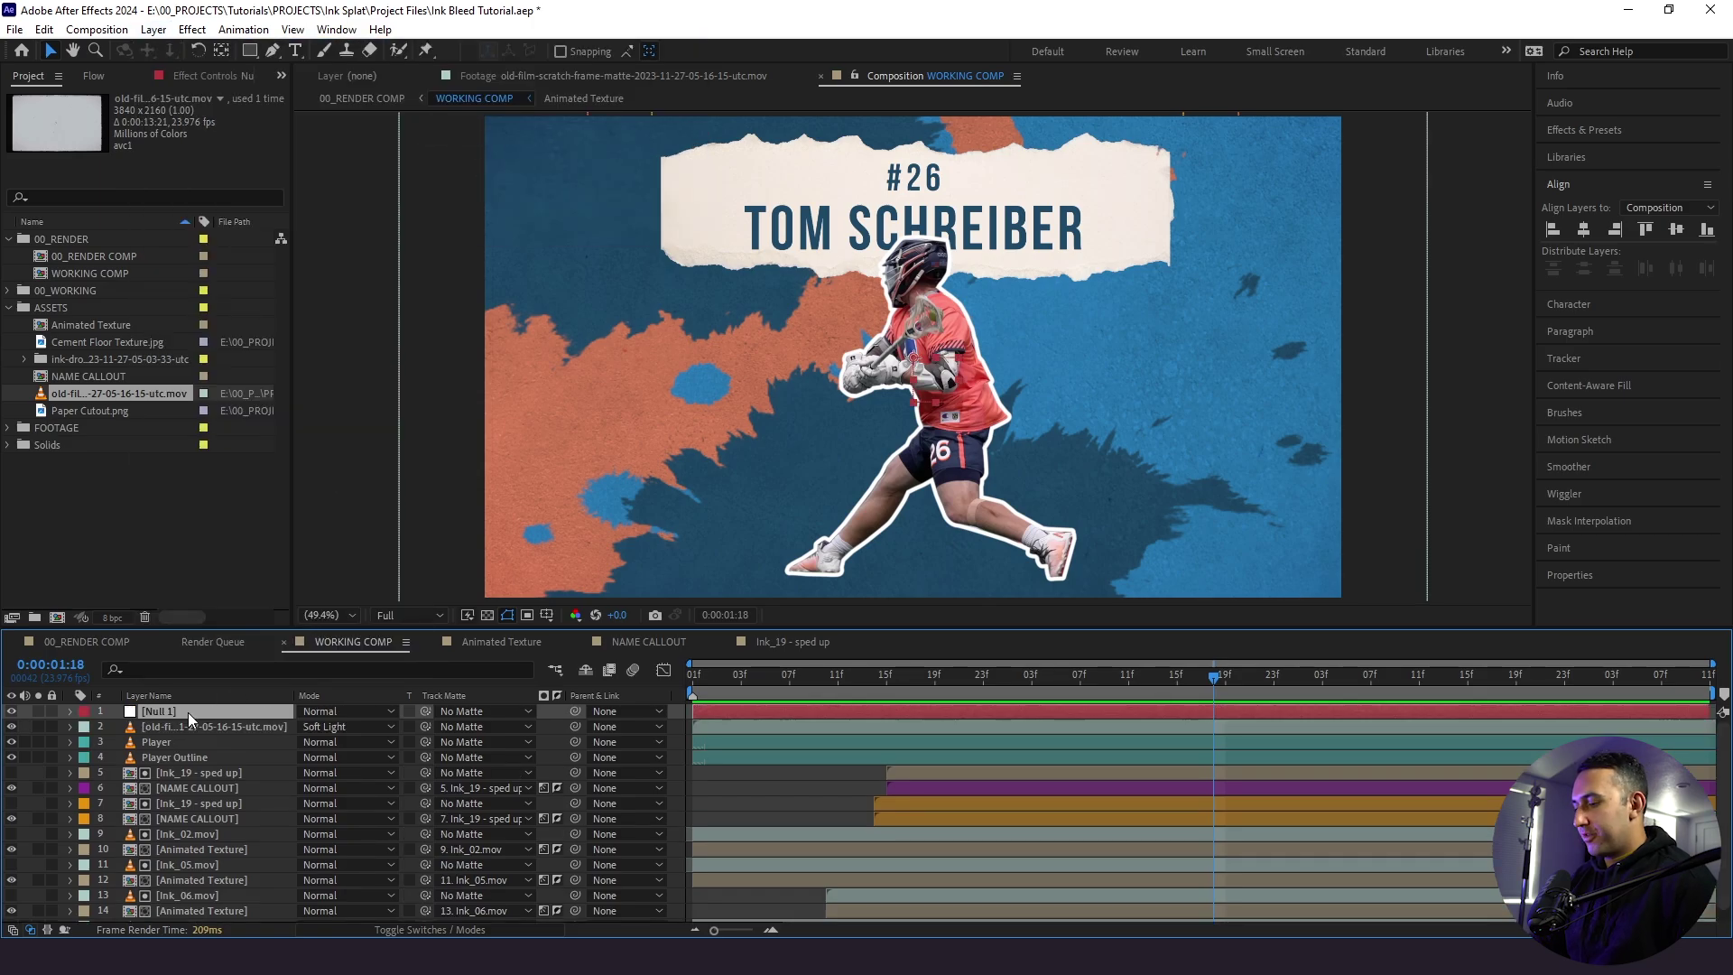
{"action": "key", "text": "Return"}
{"action": "key", "text": "Caps_Lock"}
{"action": "type", "text": "SCALE"}
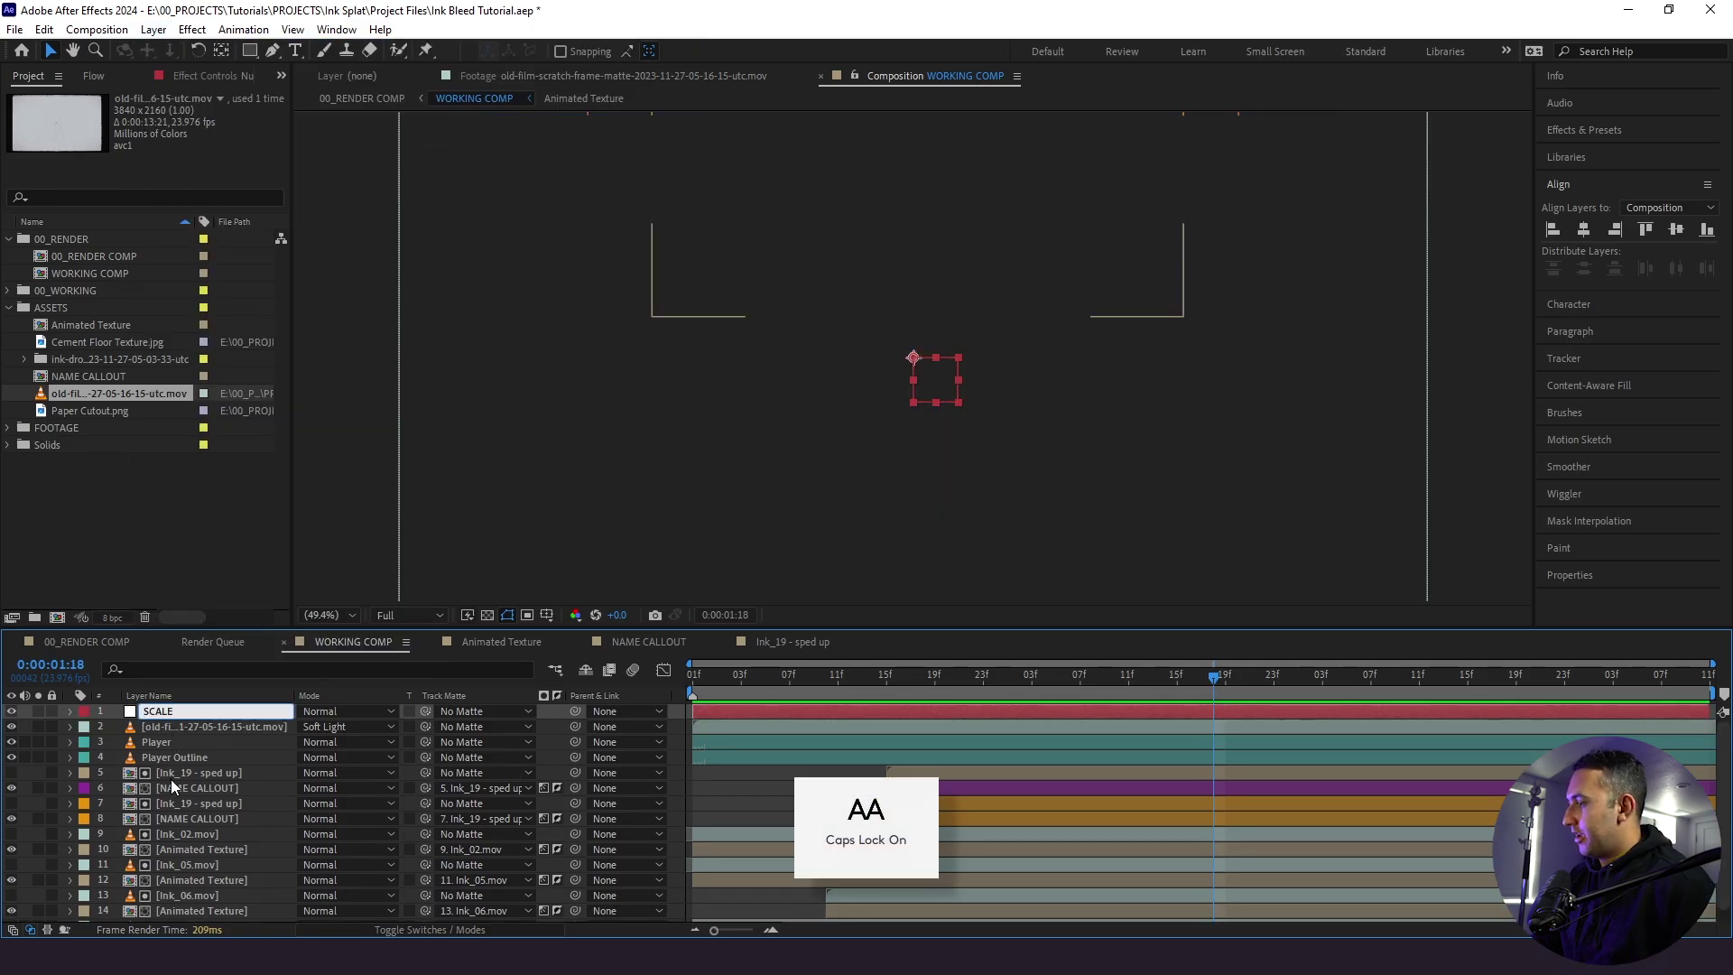
{"action": "key", "text": "Return"}
- Parent every layer below the SCALE null to it
{"action": "scroll", "coordinate": [181, 822], "scroll_direction": "down", "scroll_amount": 1}
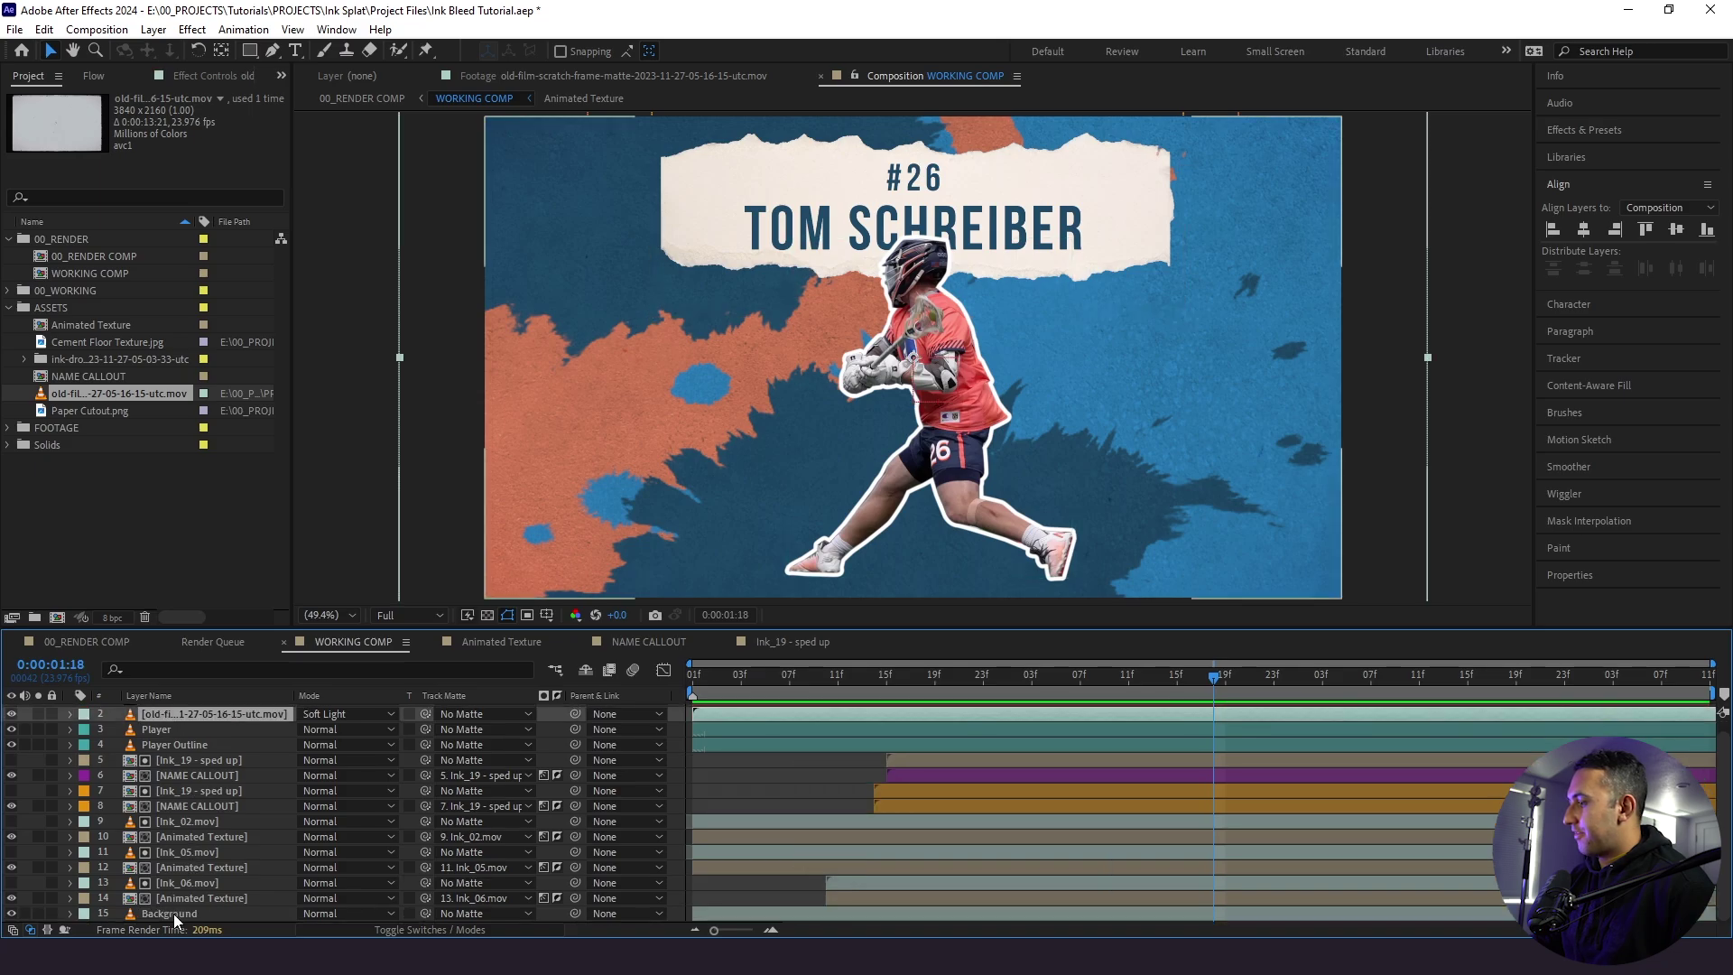
{"action": "left_click", "coordinate": [173, 914], "text": "shift"}
{"action": "scroll", "coordinate": [228, 814], "scroll_direction": "up", "scroll_amount": 1}
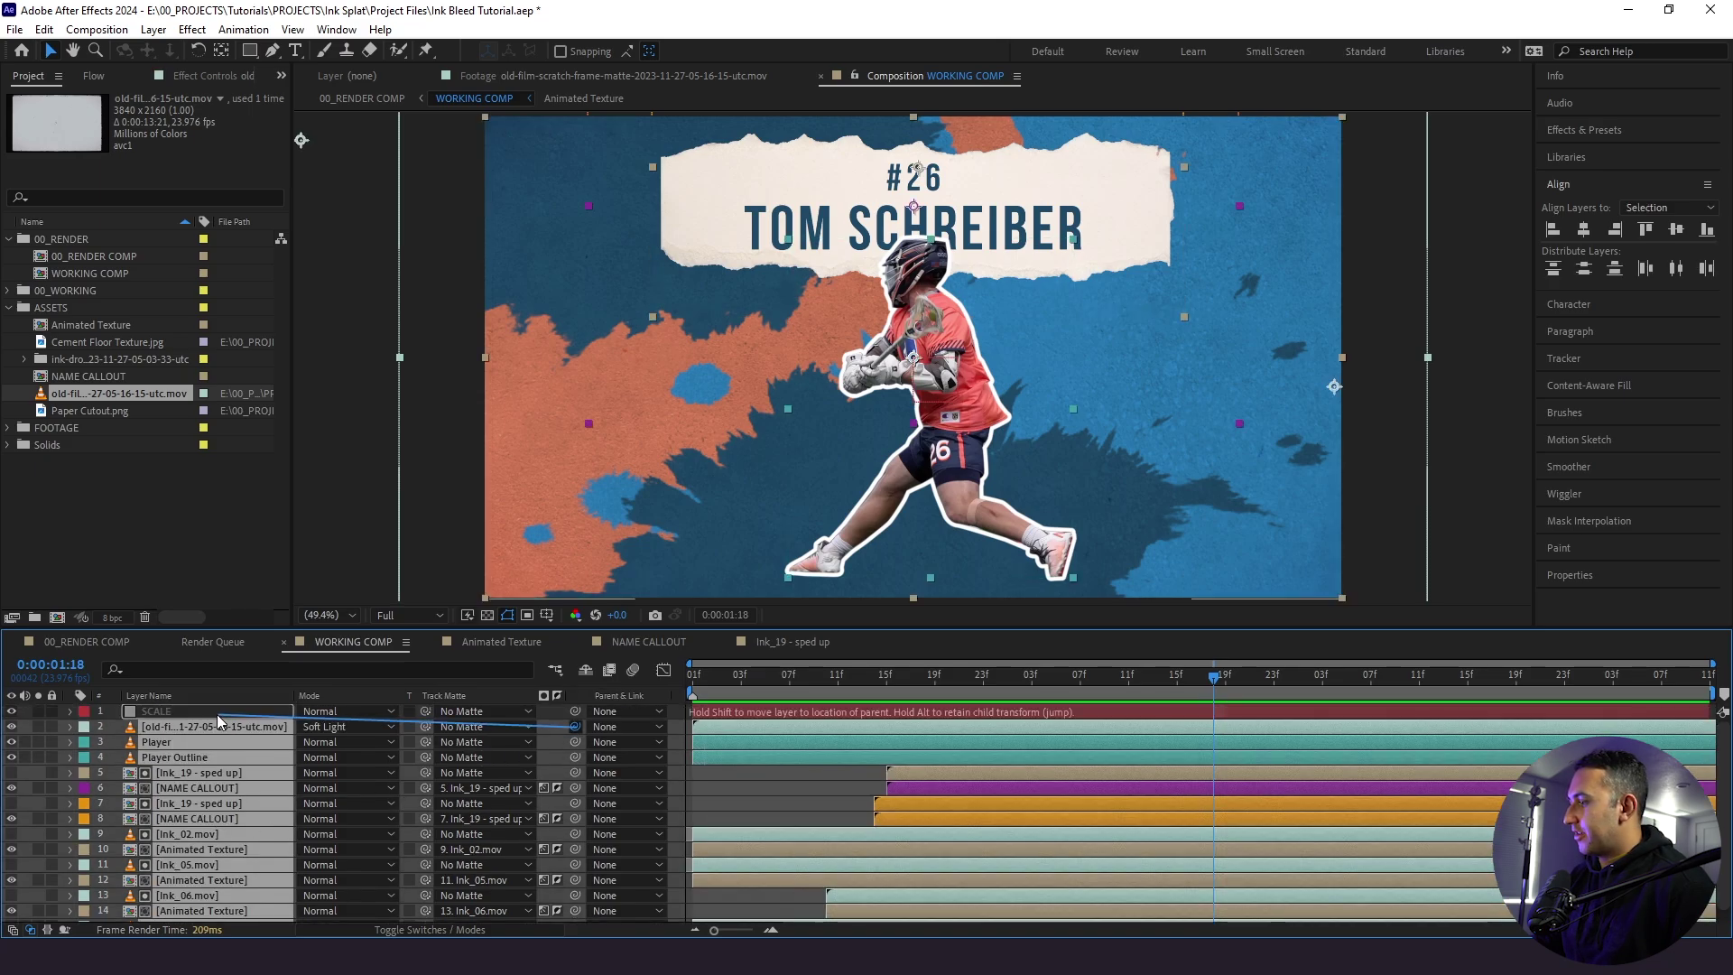
{"action": "left_click_drag", "start_coordinate": [216, 713], "coordinate": [213, 712]}
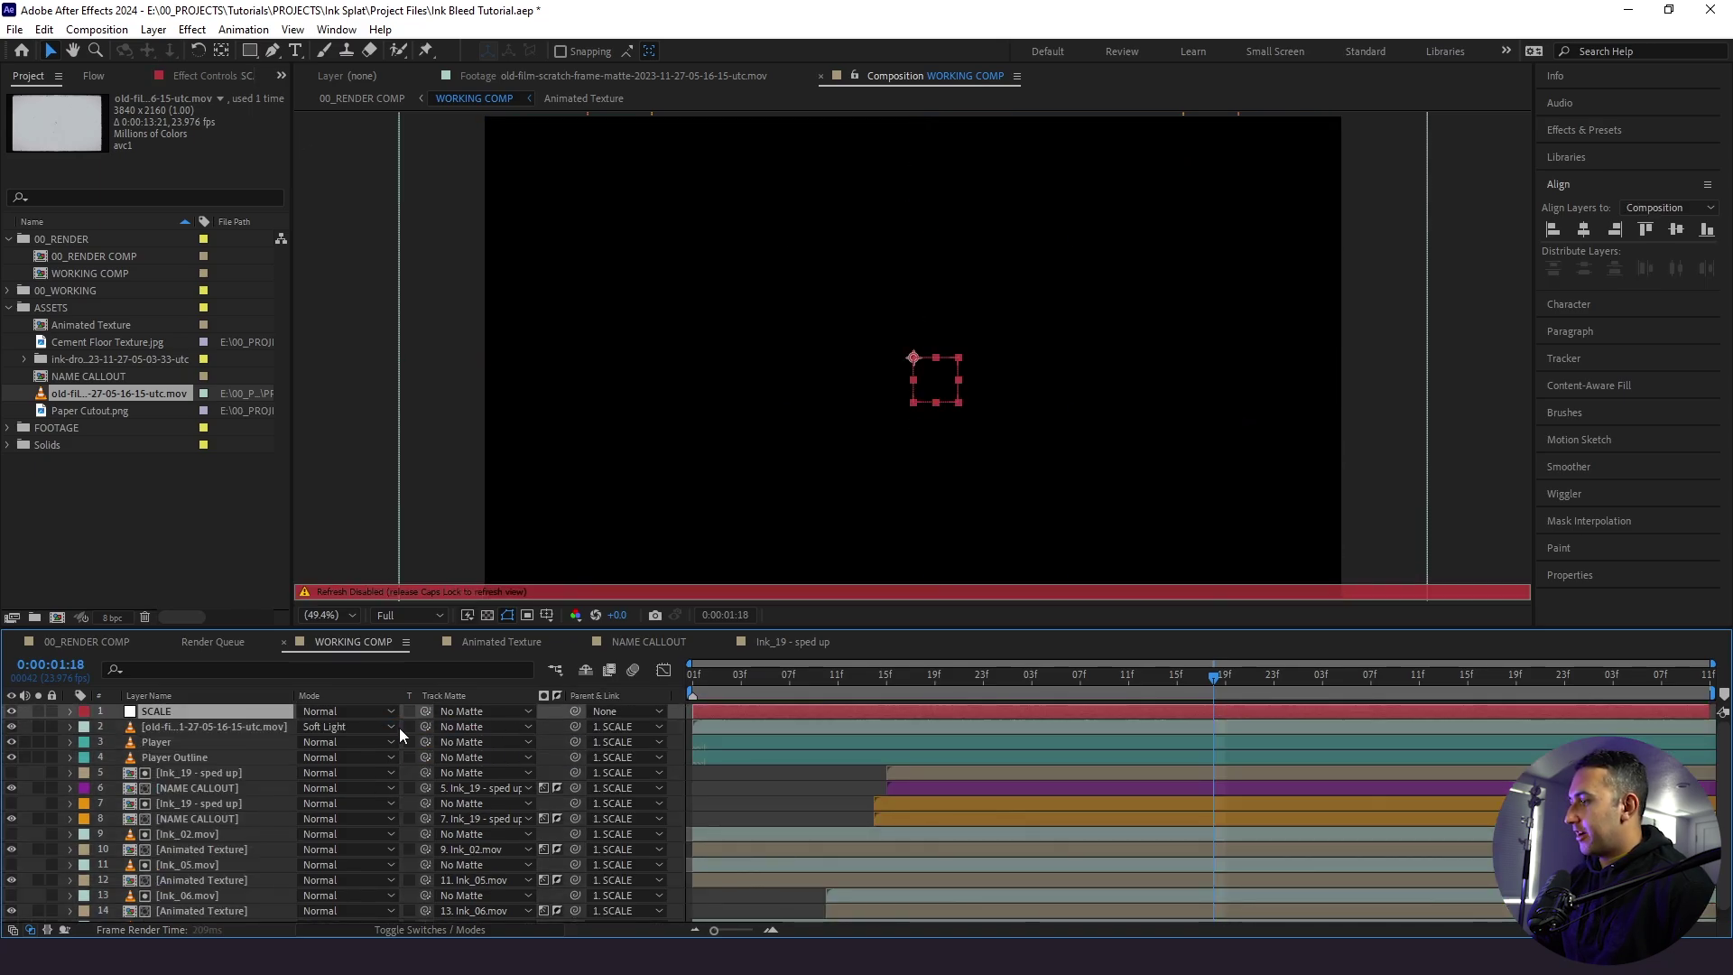
{"action": "key", "text": "Caps_Lock"}
- Keyframe the SCALE null from 100% at the start to 105% near the shot's end
{"action": "key", "text": "Home"}
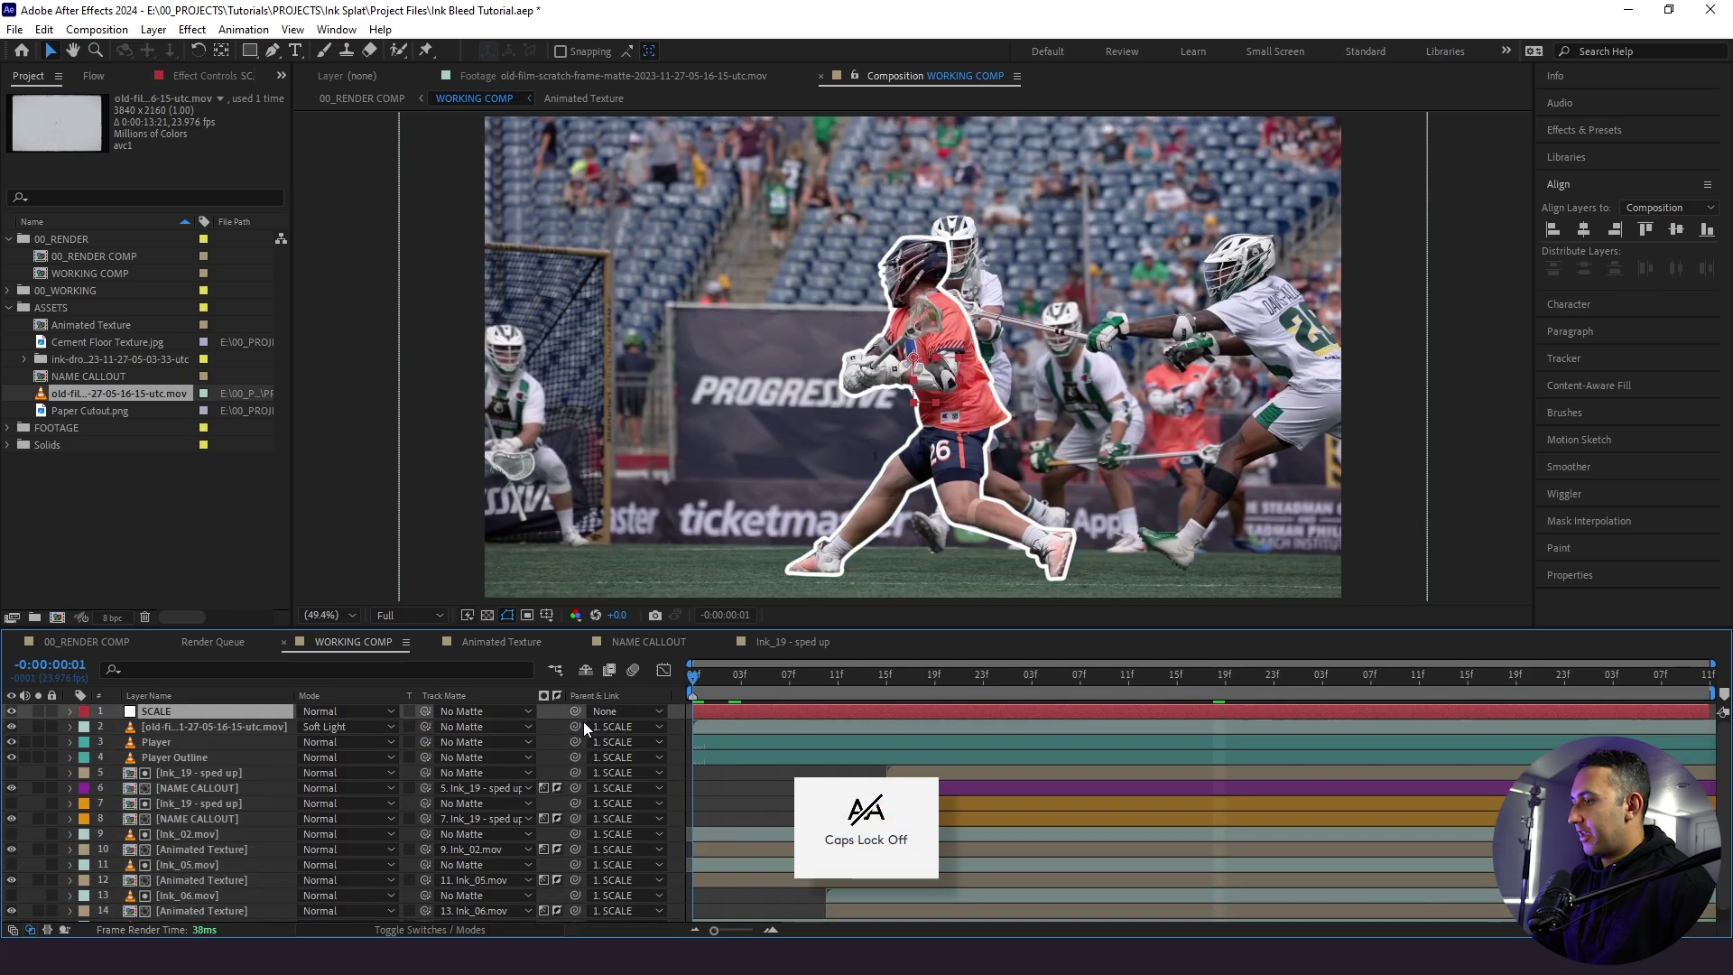
{"action": "key", "text": "s"}
{"action": "left_click", "coordinate": [115, 726]}
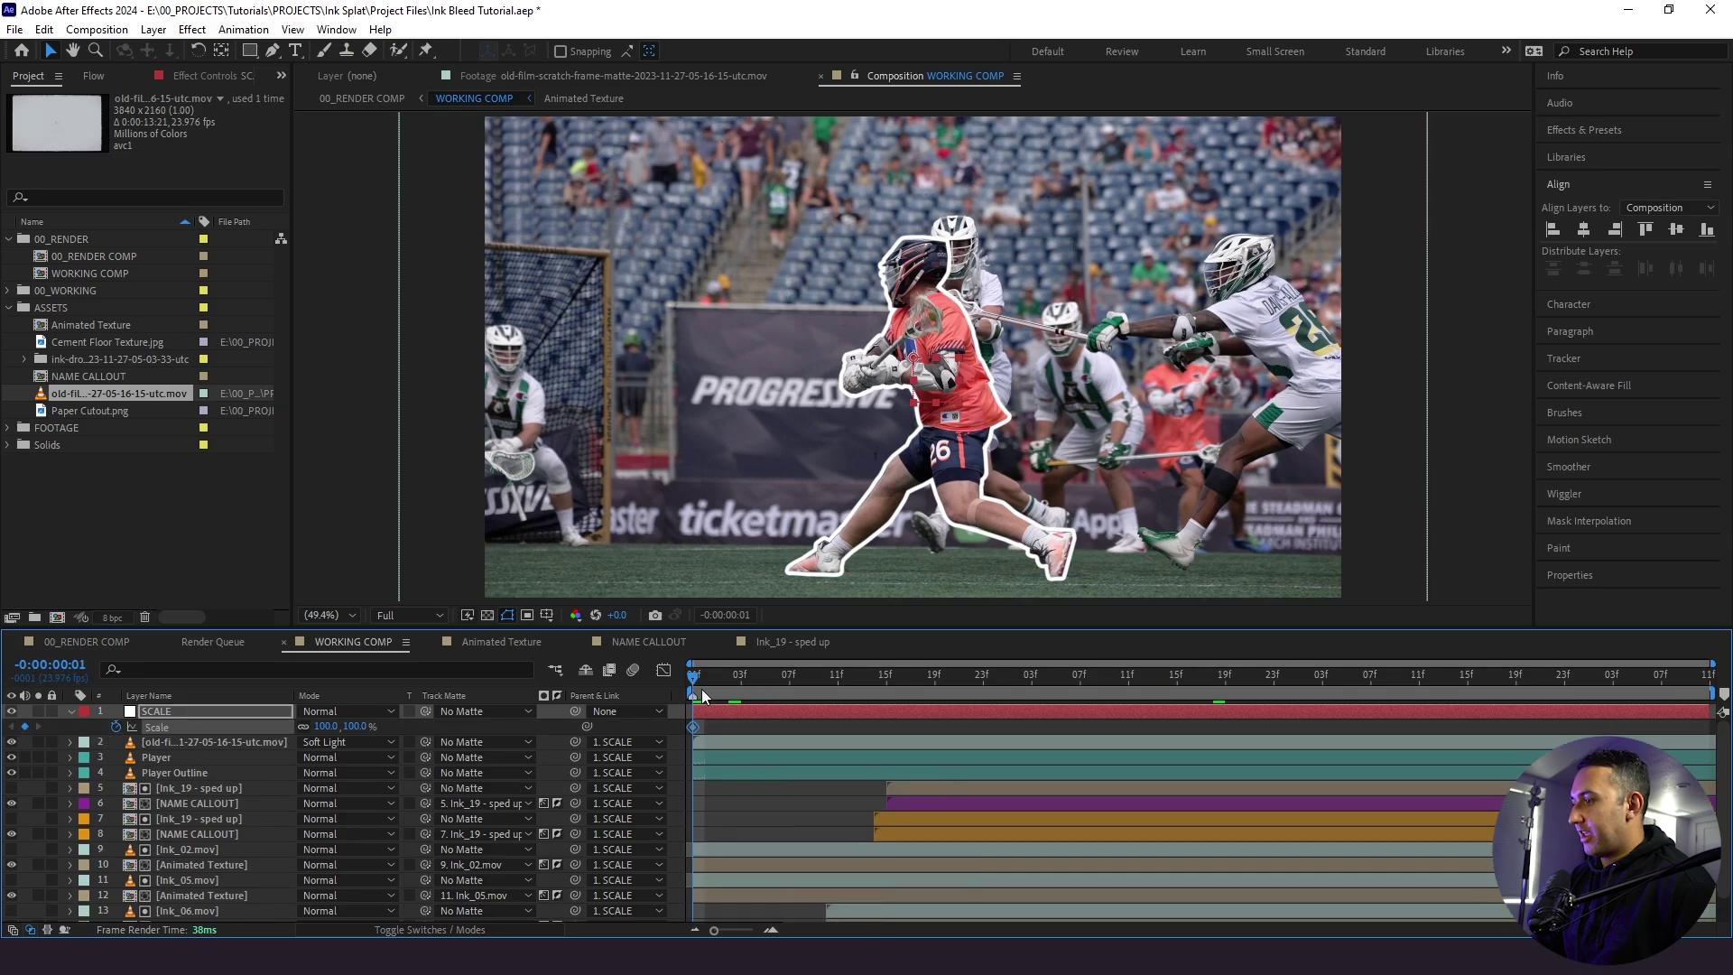
{"action": "key", "text": "space"}
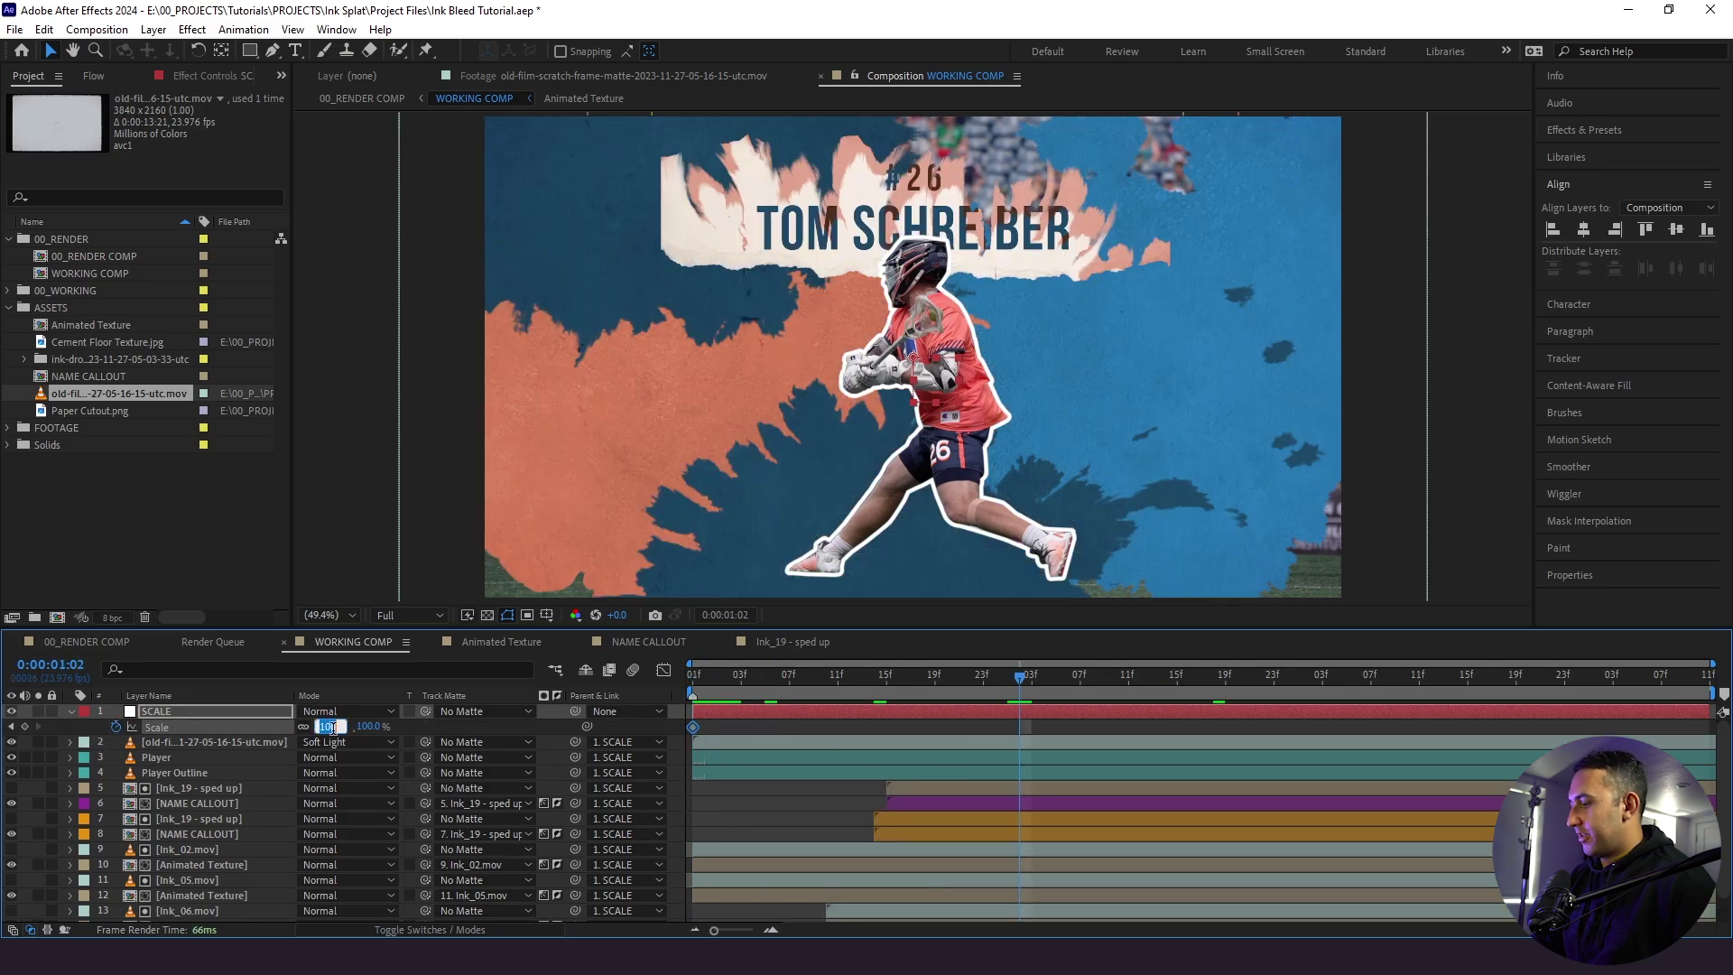
{"action": "type", "text": "105."}
{"action": "key", "text": "Return"}
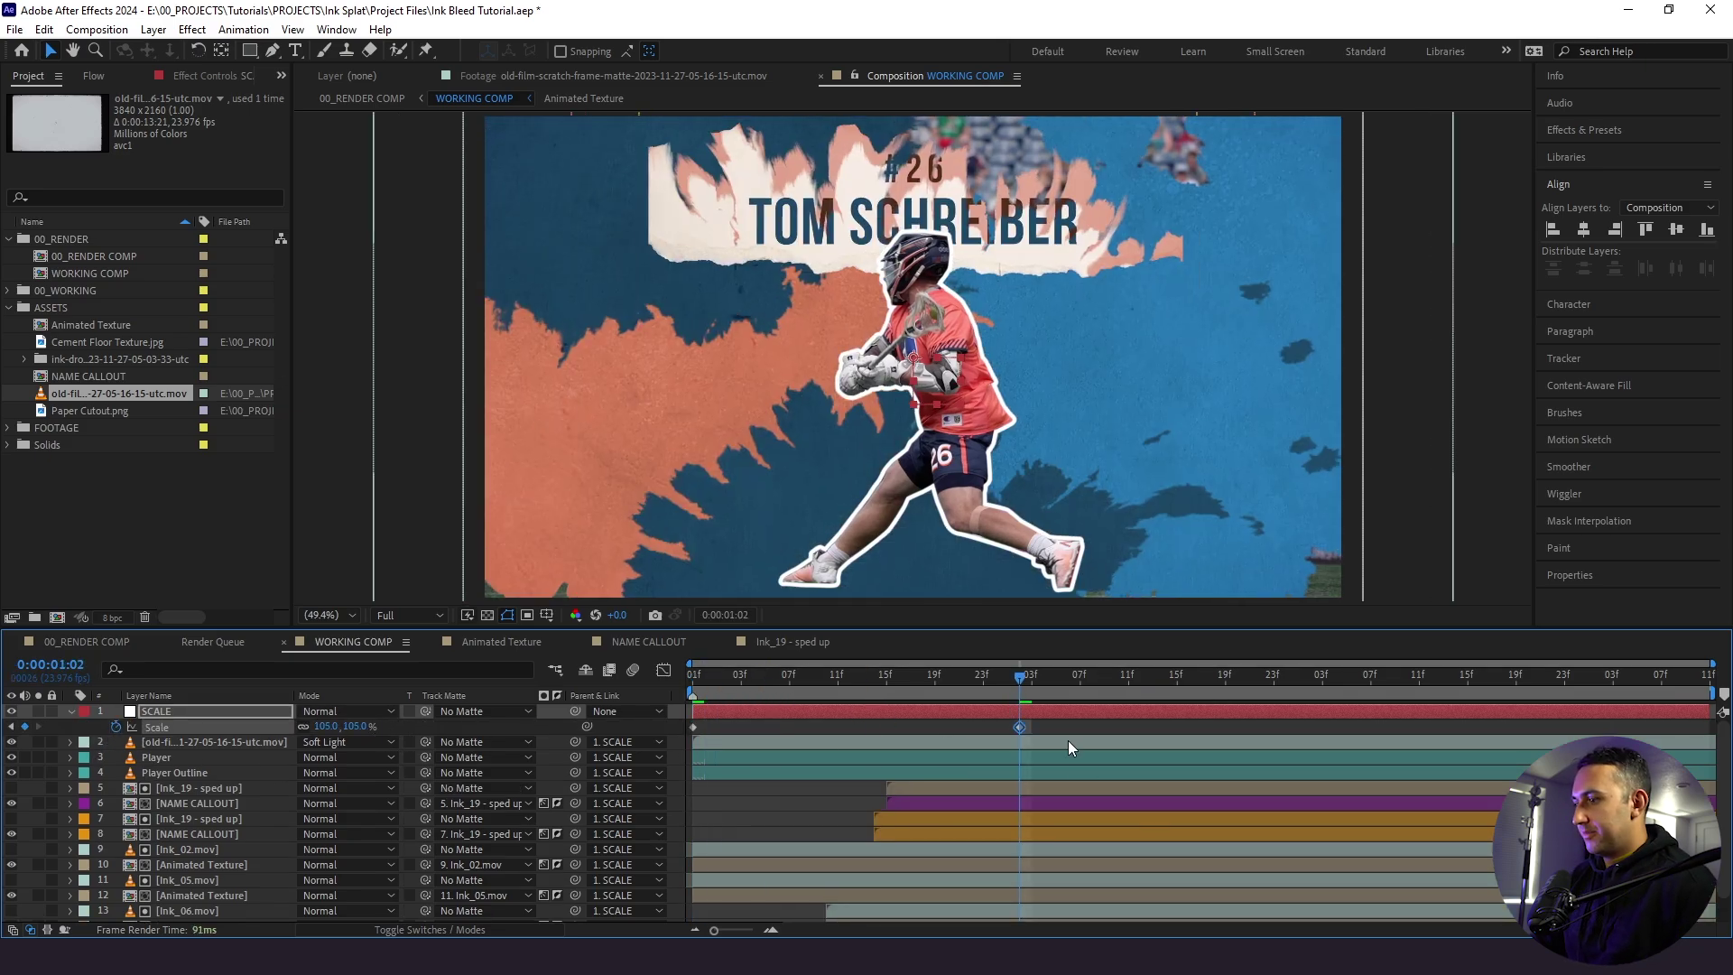
{"action": "left_click_drag", "start_coordinate": [1020, 726], "coordinate": [1698, 726]}
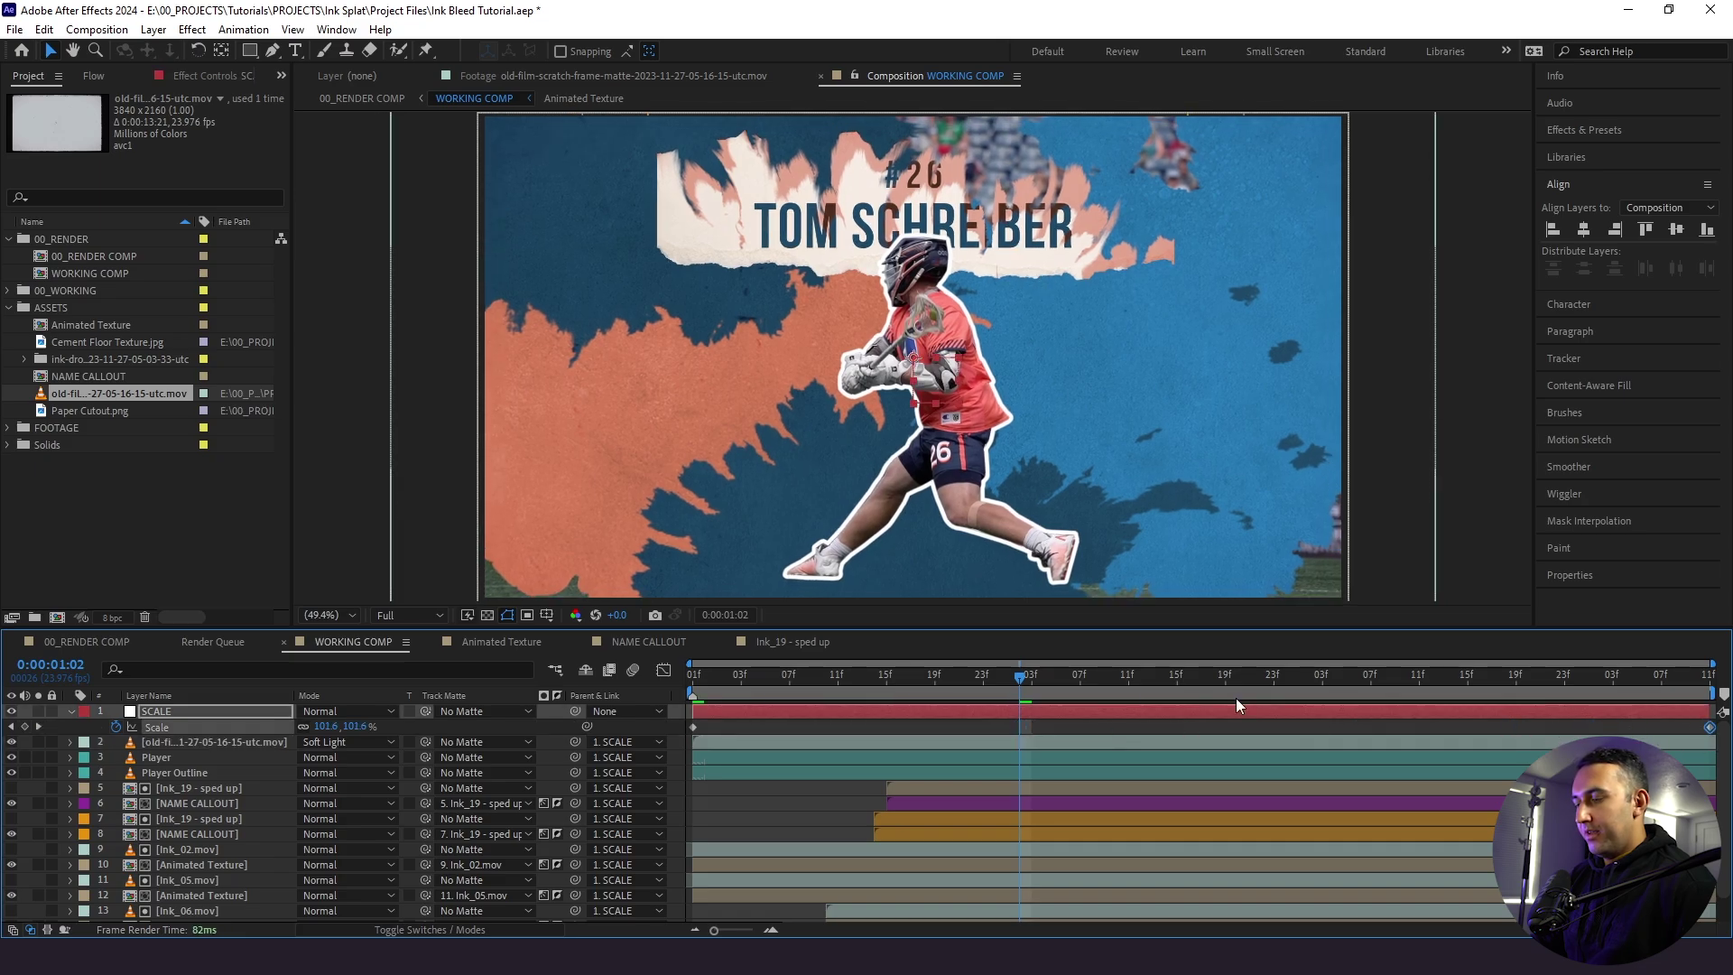
{"action": "key", "text": "Home"}
{"action": "key", "text": "space"}
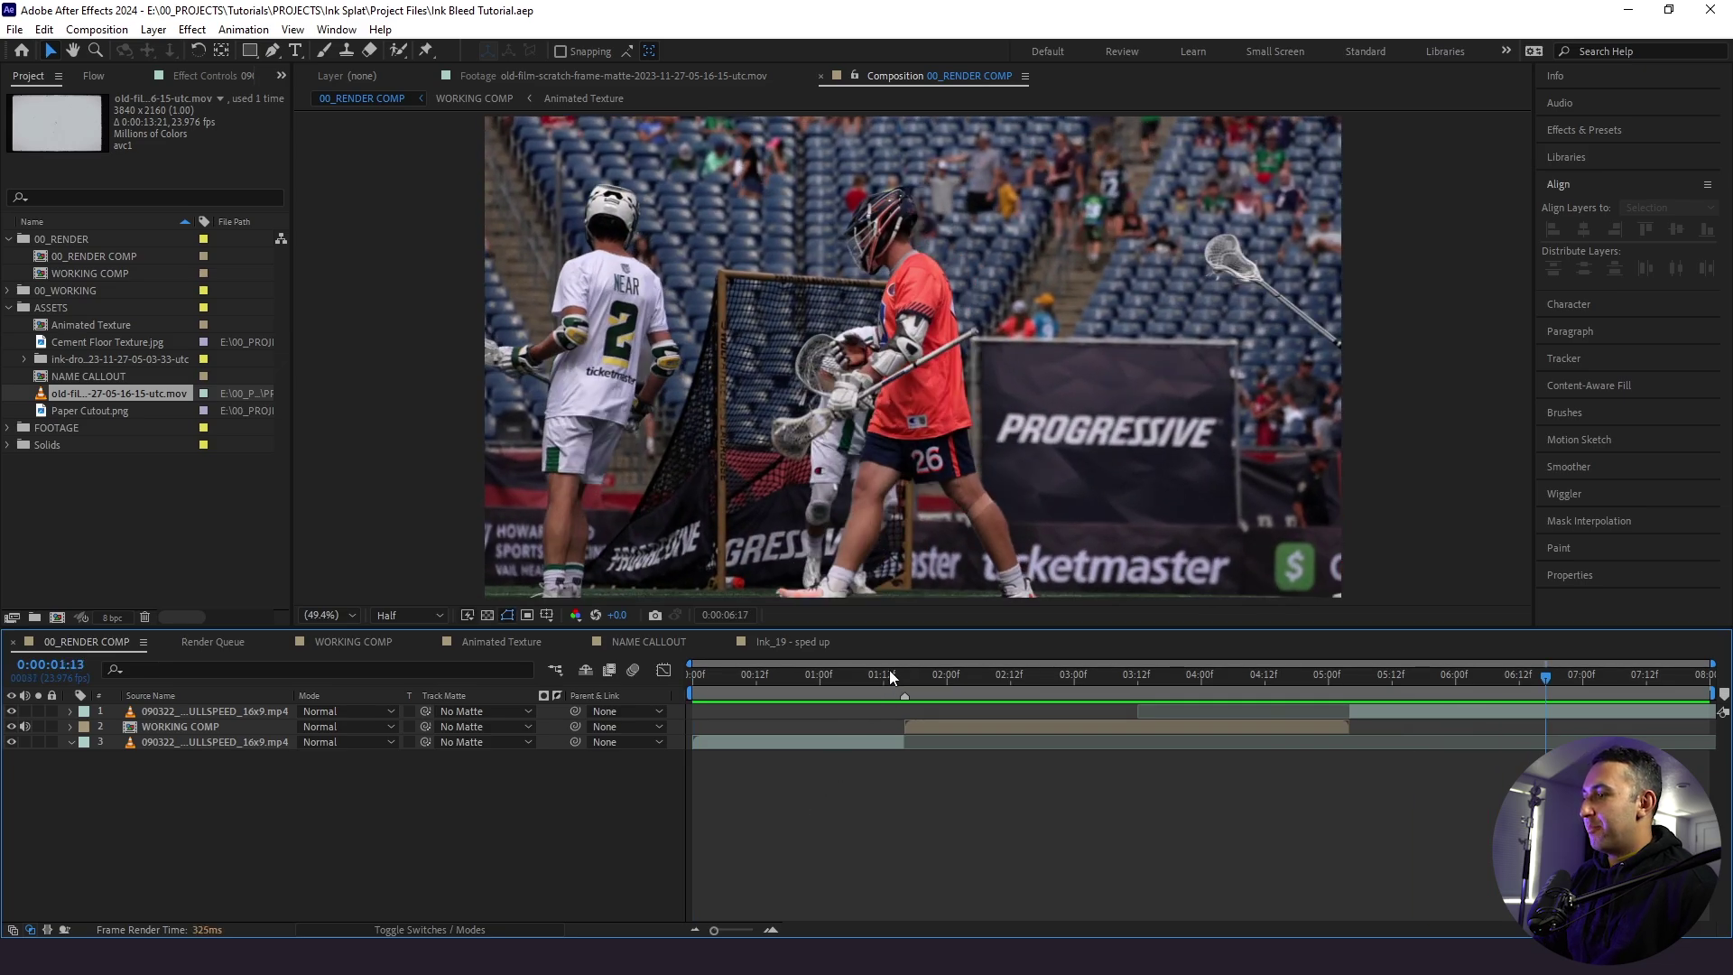
- At 01:13, create a new orange solid with colour FF855A
{"action": "left_click", "coordinate": [890, 674]}
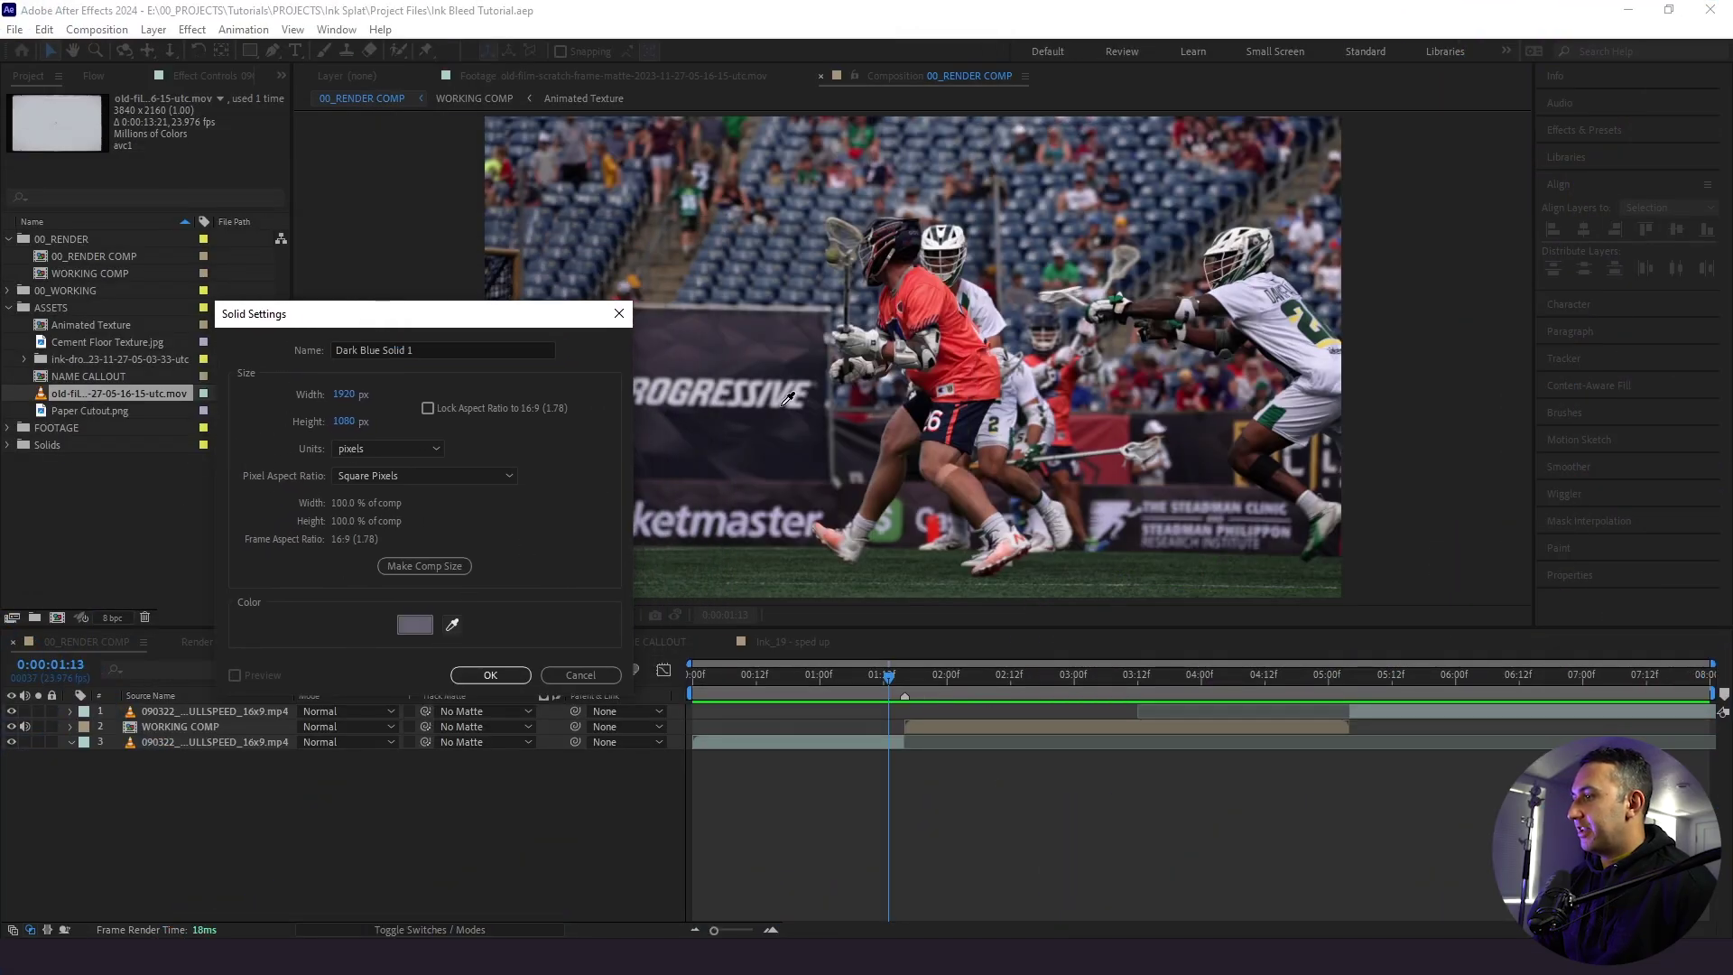
{"action": "left_click", "coordinate": [417, 625]}
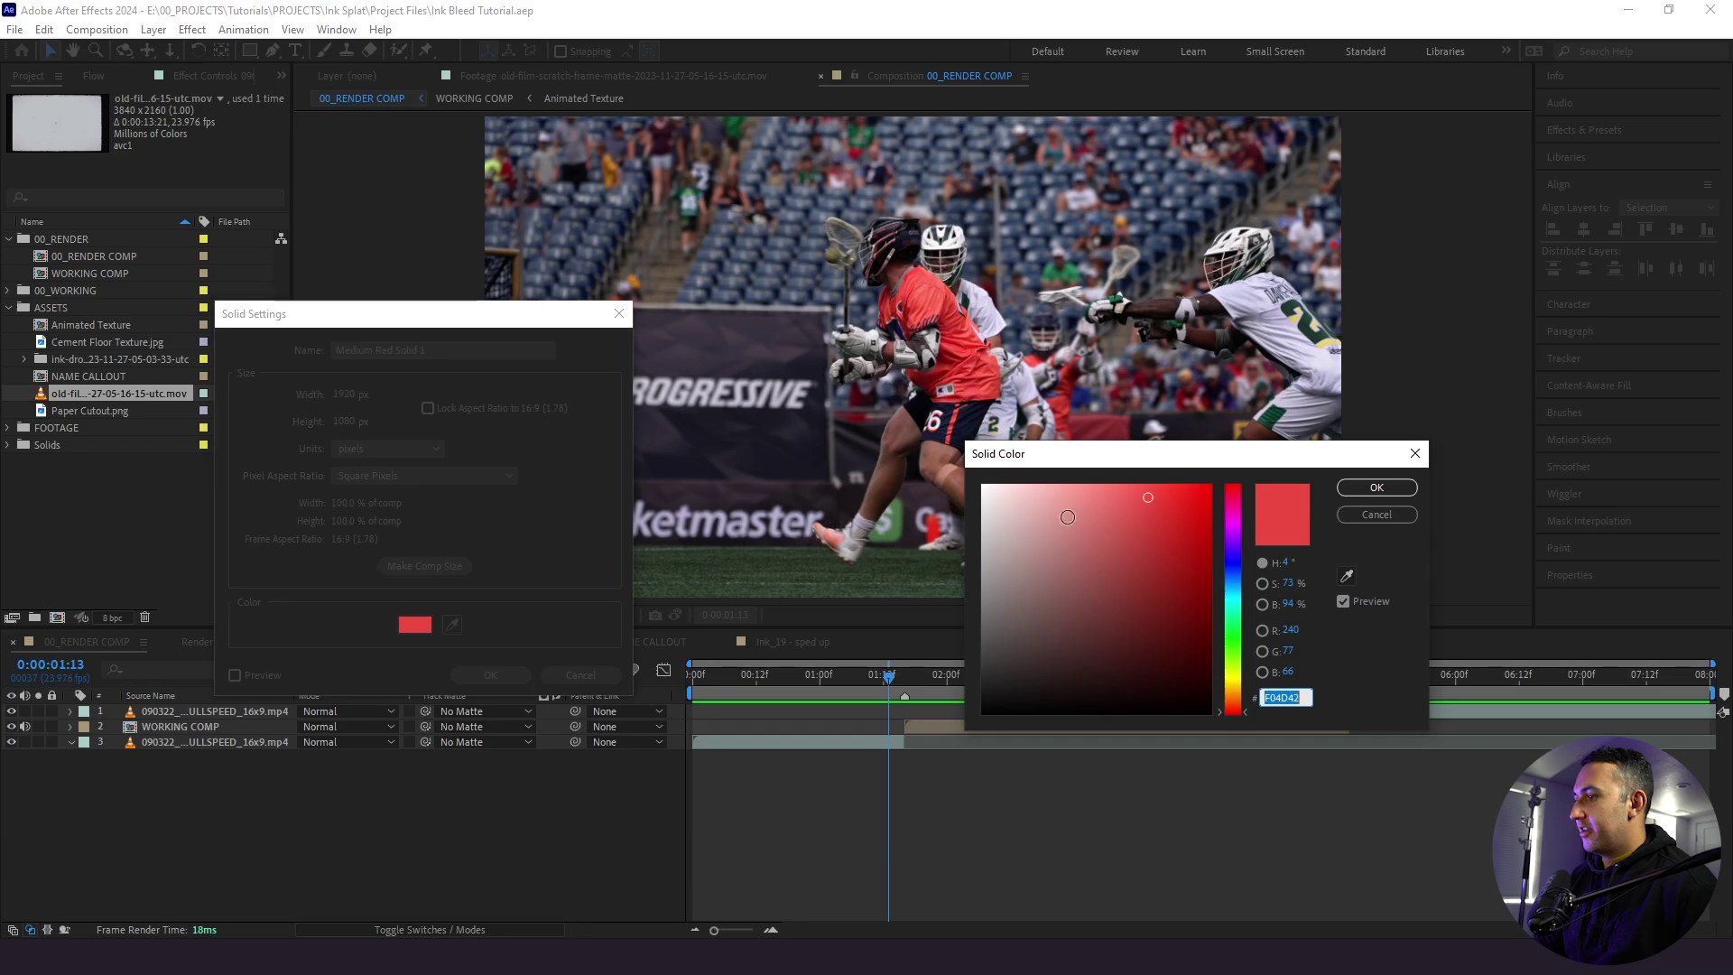
{"action": "left_click", "coordinate": [1222, 706]}
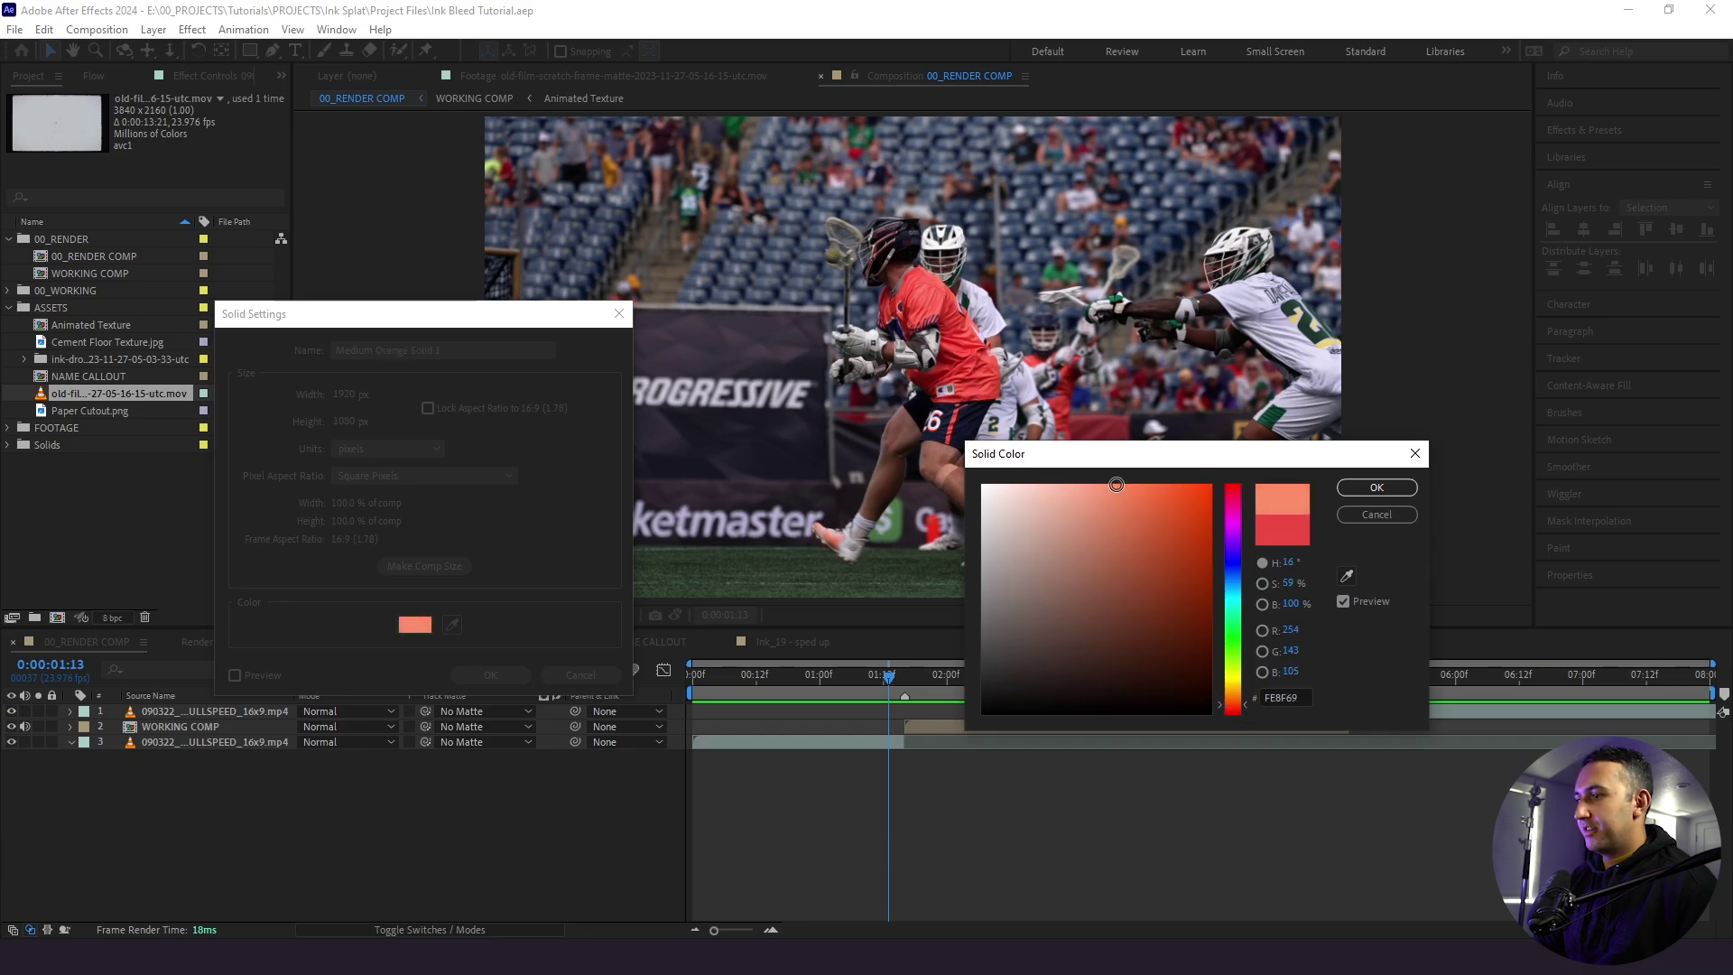
{"action": "left_click", "coordinate": [1376, 487]}
{"action": "left_click", "coordinate": [523, 682]}
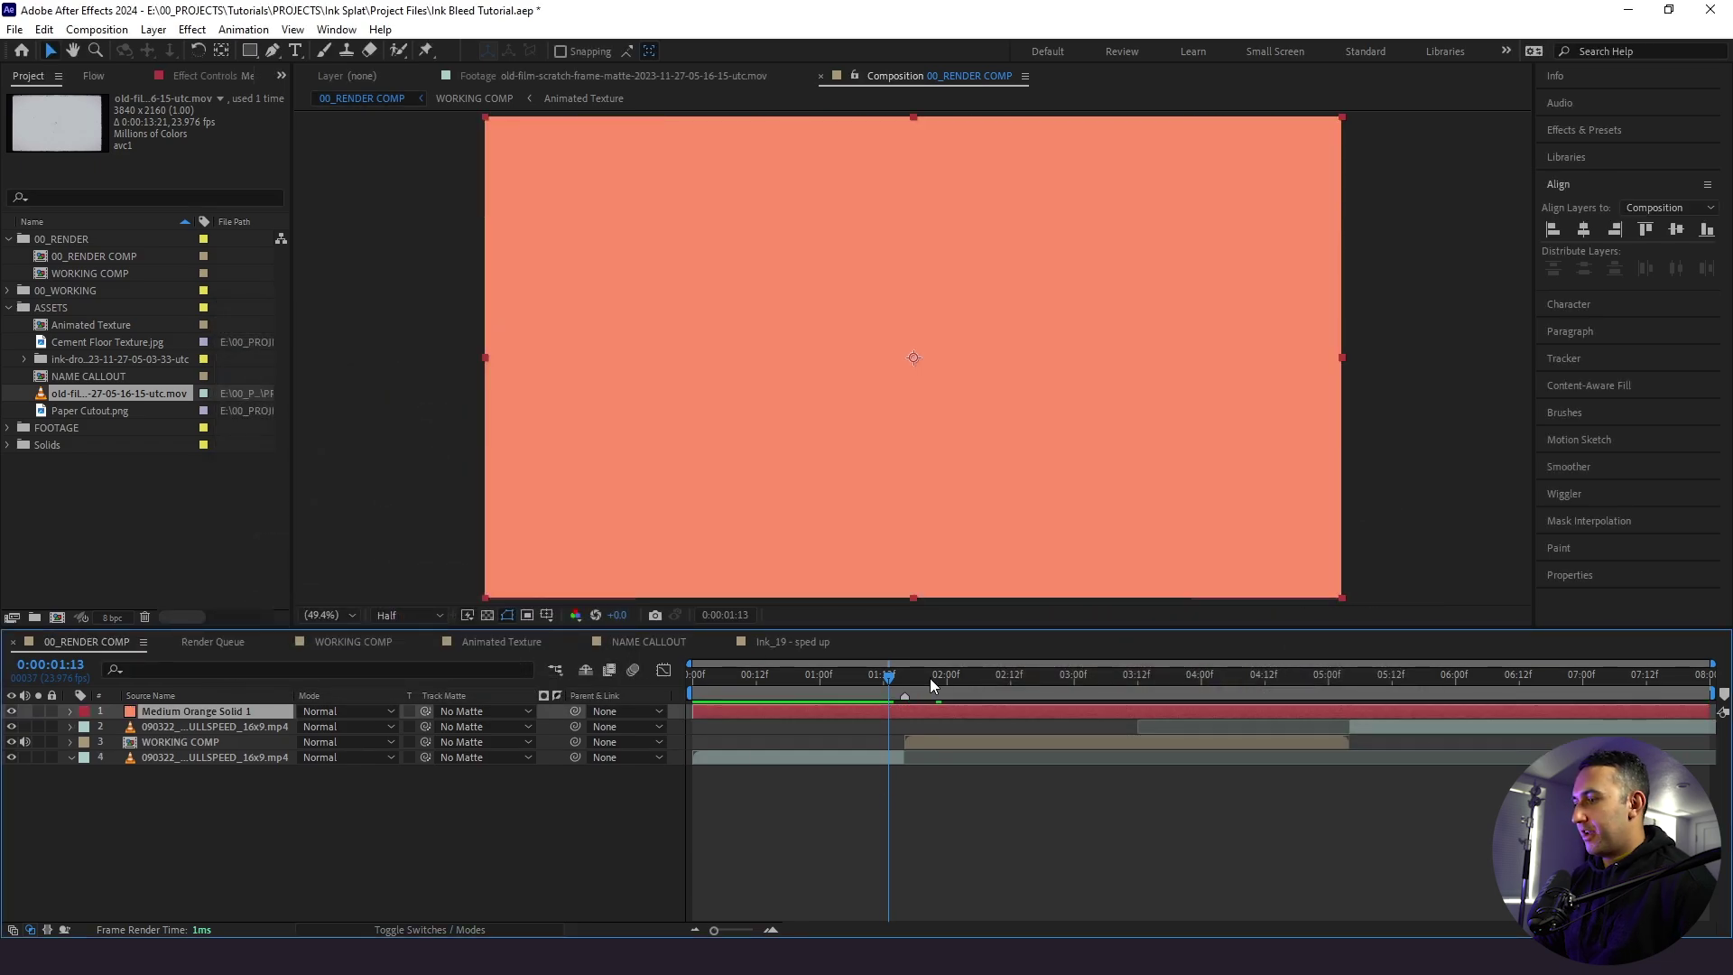
- Keyframe the solid's opacity 0–100–0 from 01:13 to 01:21 and trim its out-point to 01:21
{"action": "key", "text": "t"}
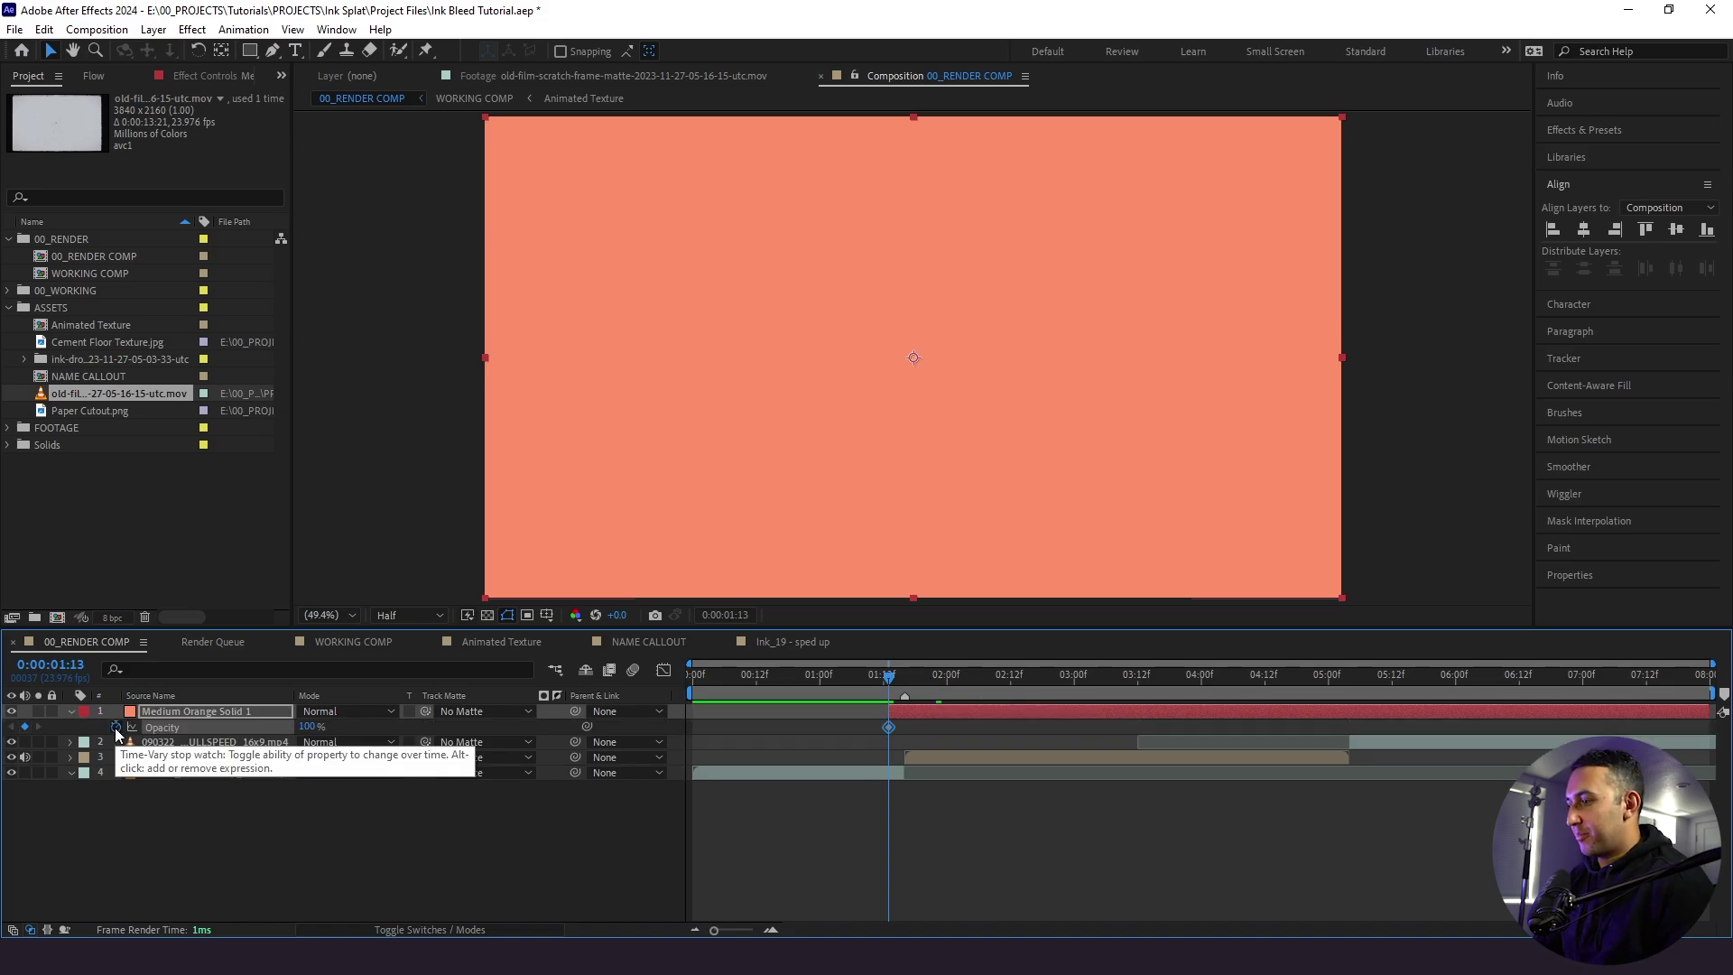
{"action": "key", "text": "Page_Down"}
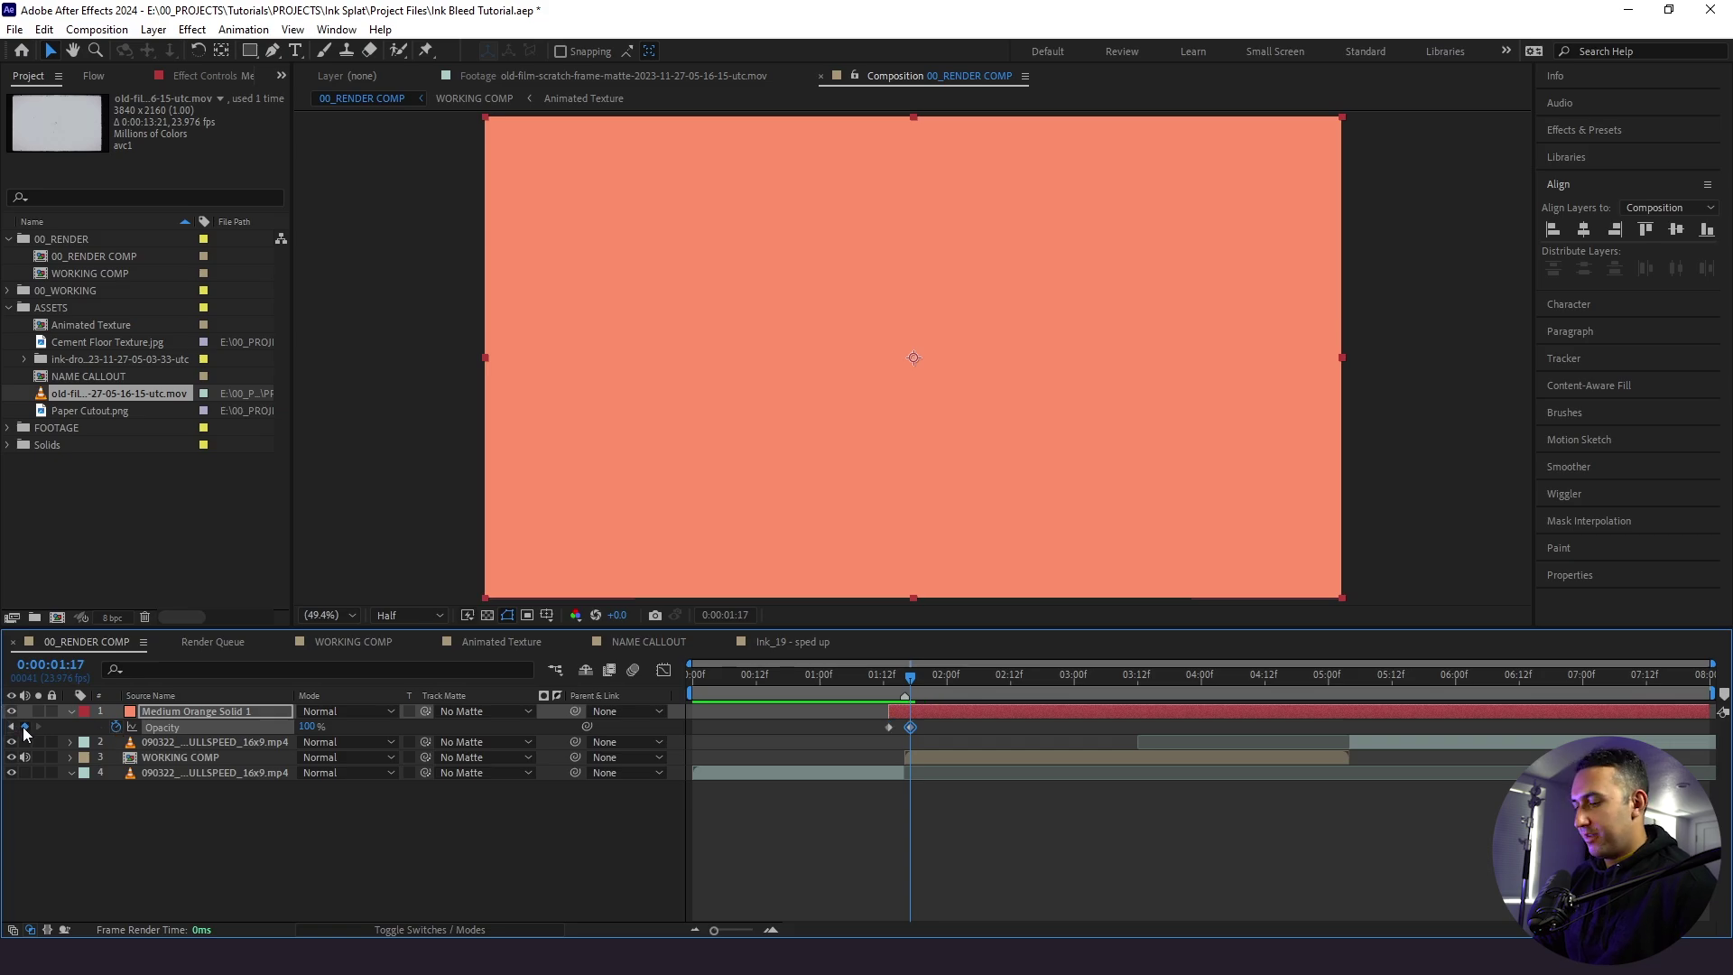
{"action": "key", "text": "Page_Down"}
{"action": "key", "text": "Page_Down"}
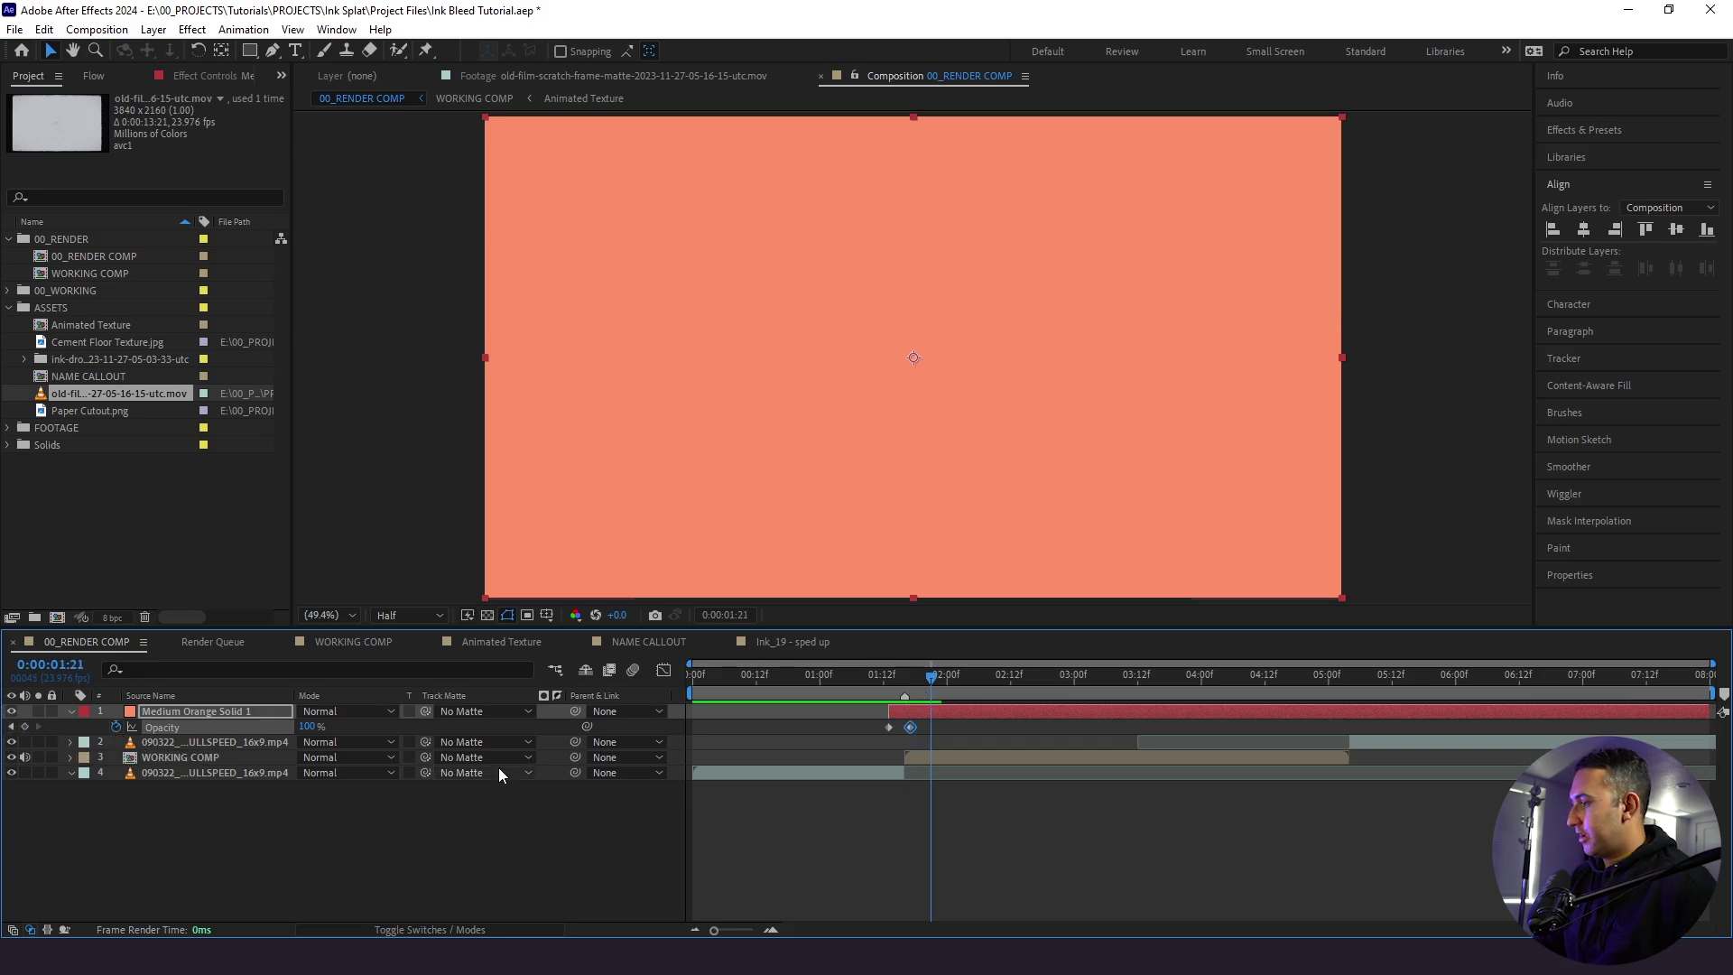
{"action": "left_click", "coordinate": [681, 867]}
{"action": "left_click", "coordinate": [888, 688]}
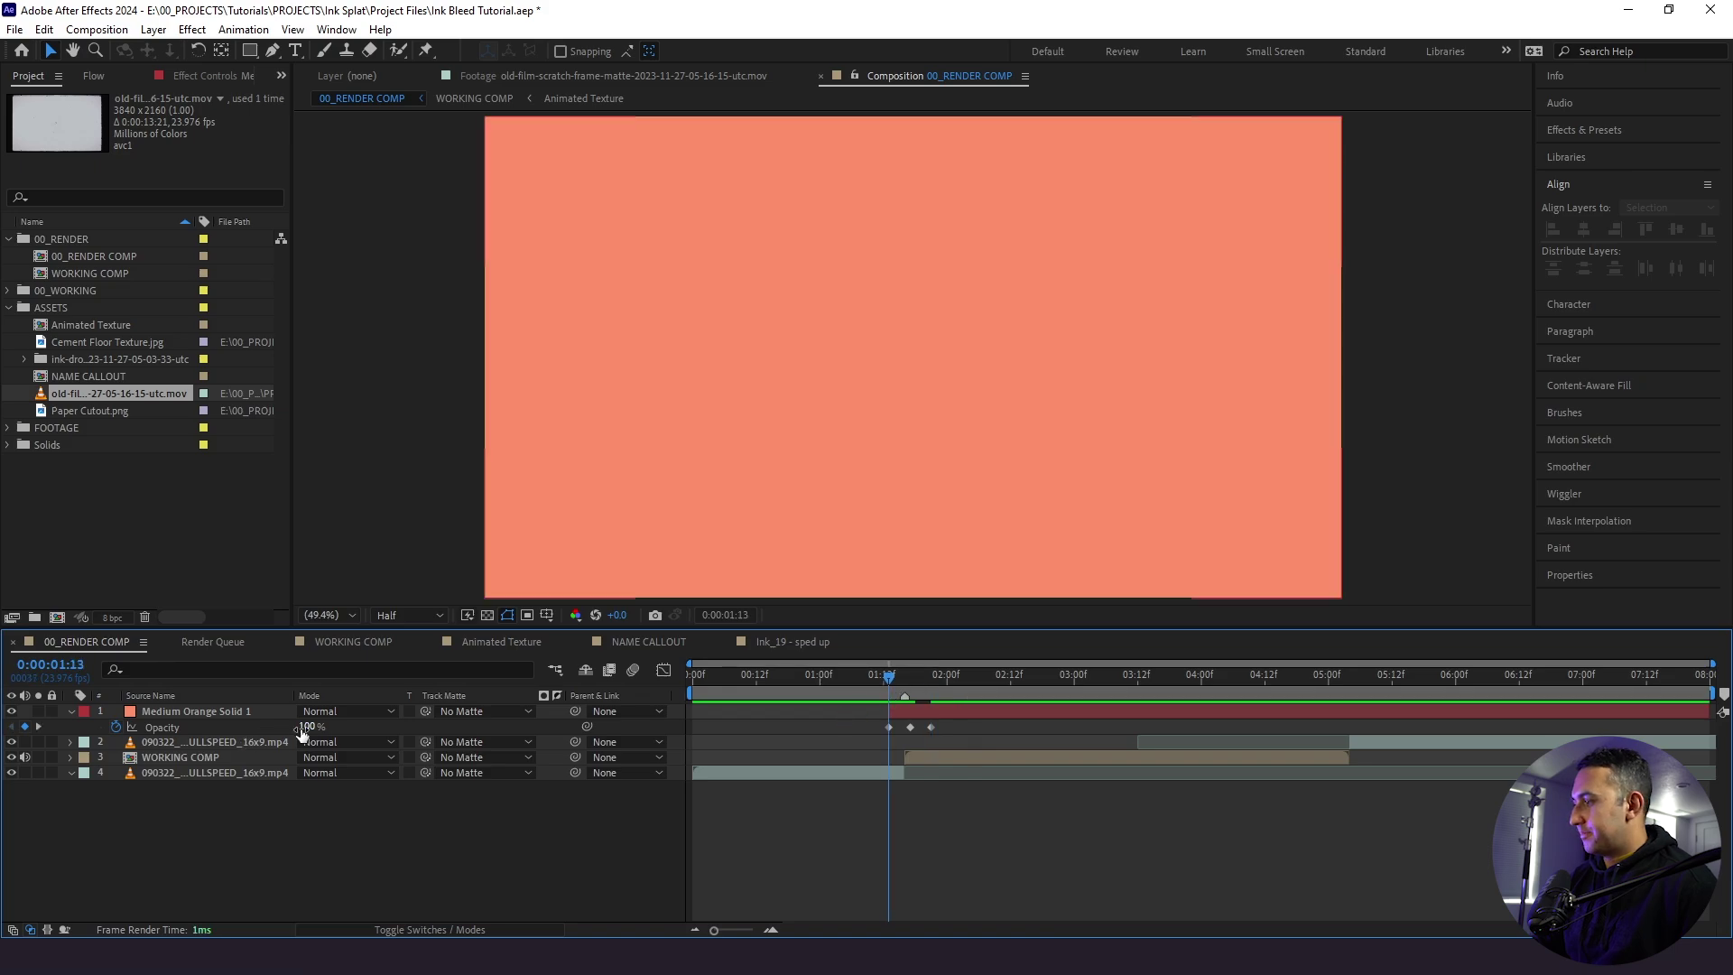
{"action": "type", "text": "0"}
{"action": "key", "text": "Return"}
{"action": "left_click", "coordinate": [934, 693]}
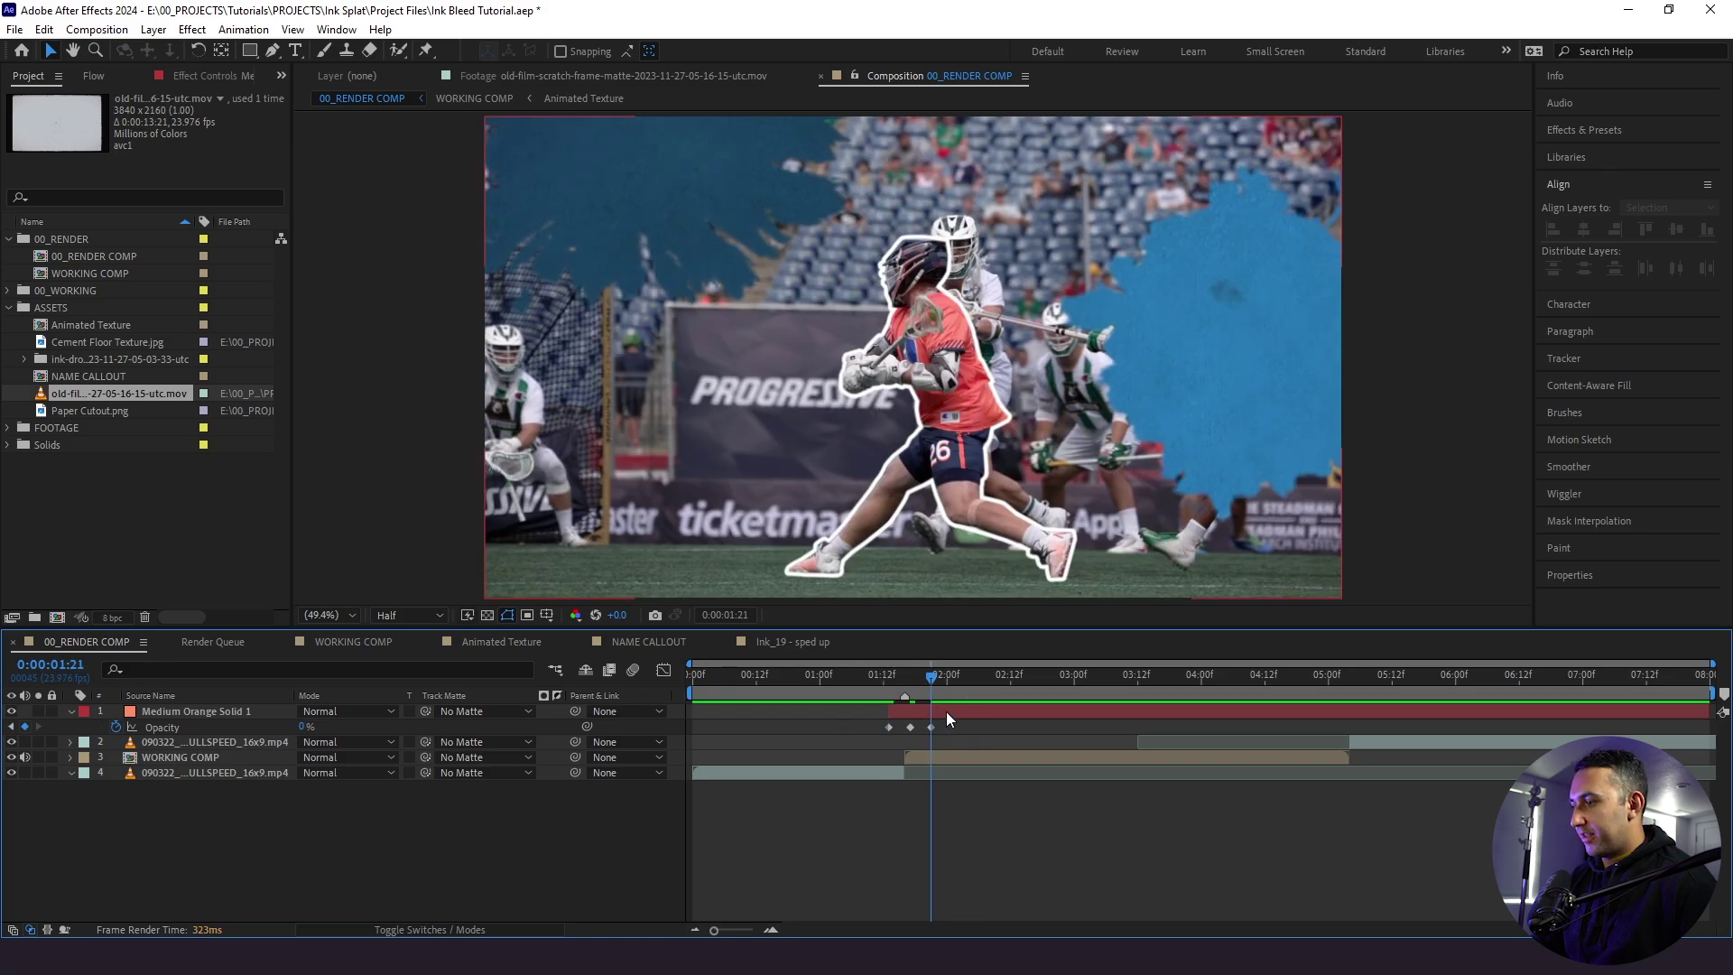
{"action": "left_click", "coordinate": [946, 711]}
{"action": "key", "text": "alt+bracketright"}
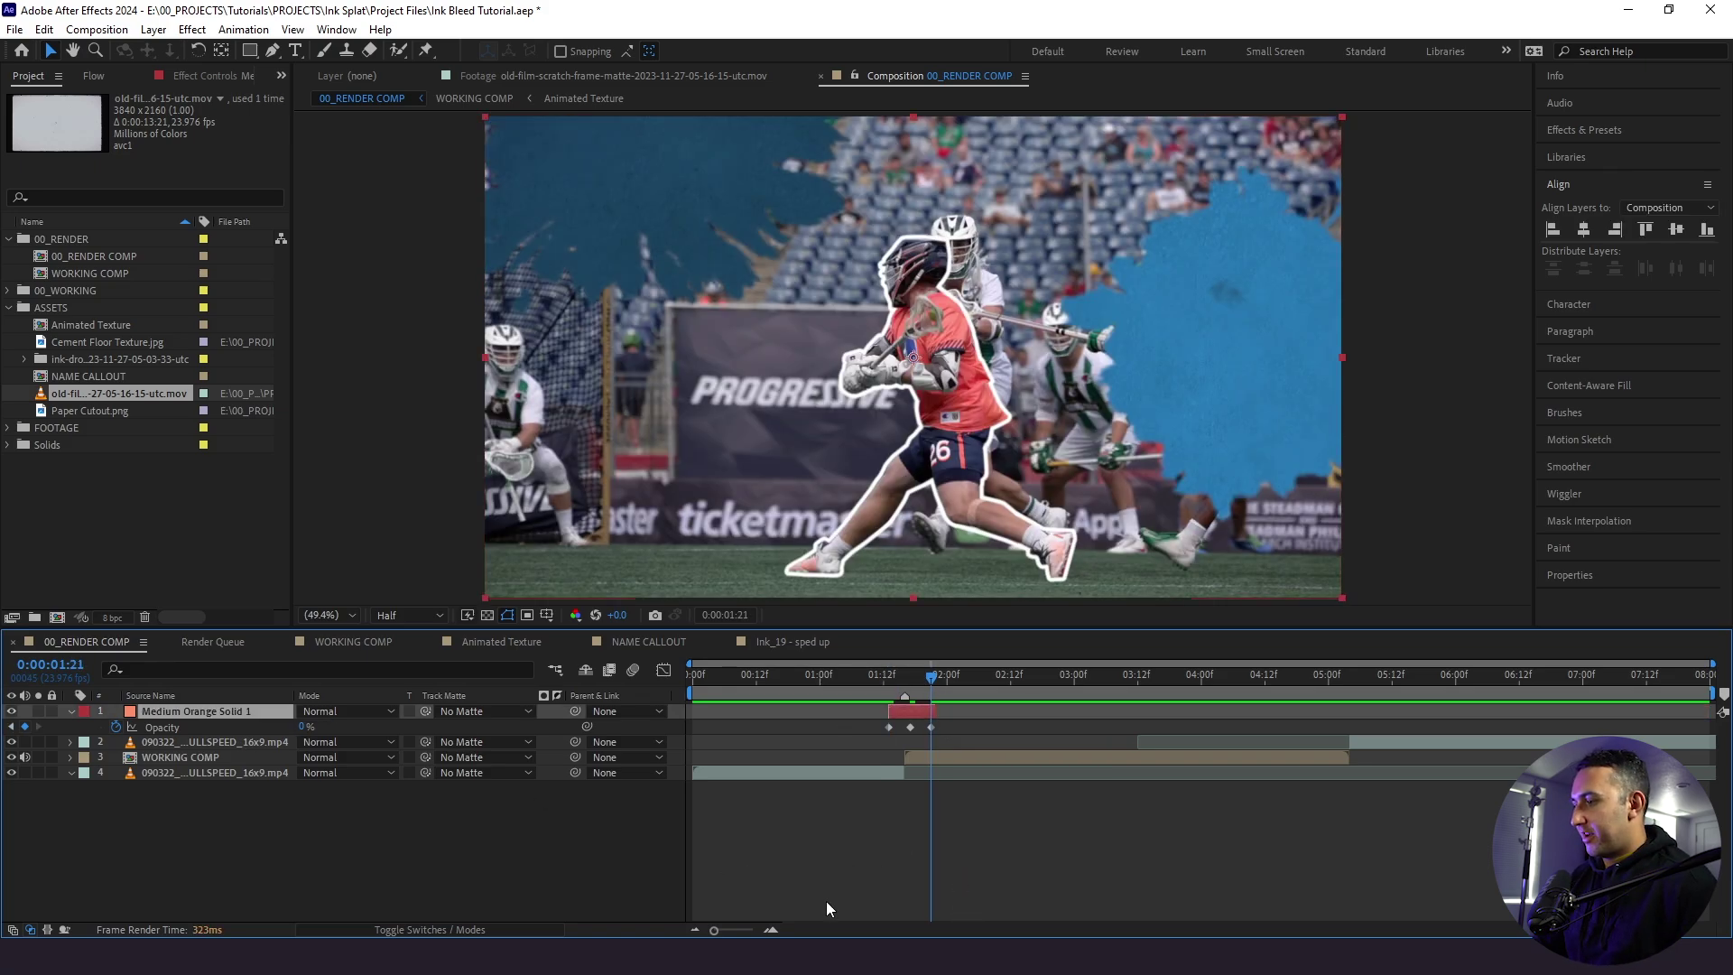
- Apply Easy Ease to the flash's three opacity keyframes, peaking at 01:16
{"action": "key", "text": "equal"}
{"action": "key", "text": "equal"}
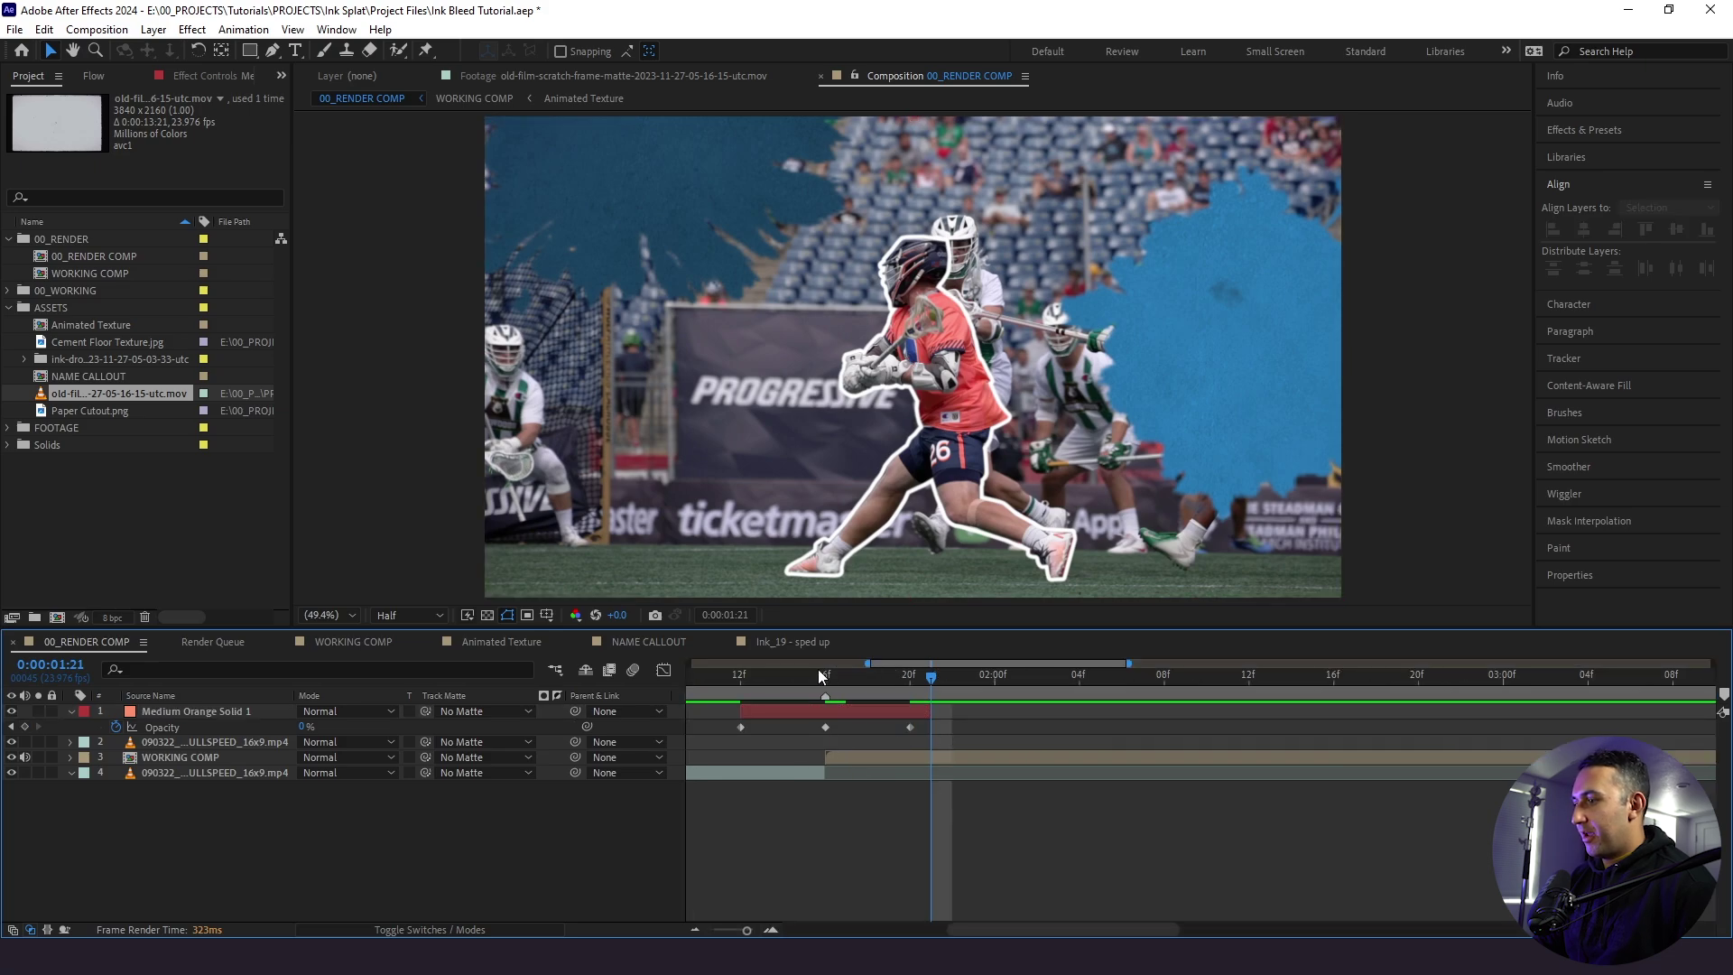
{"action": "mouse_move", "coordinate": [817, 672]}
{"action": "left_mouse_down"}
{"action": "mouse_move", "coordinate": [805, 679]}
{"action": "mouse_move", "coordinate": [825, 675]}
{"action": "left_mouse_up"}
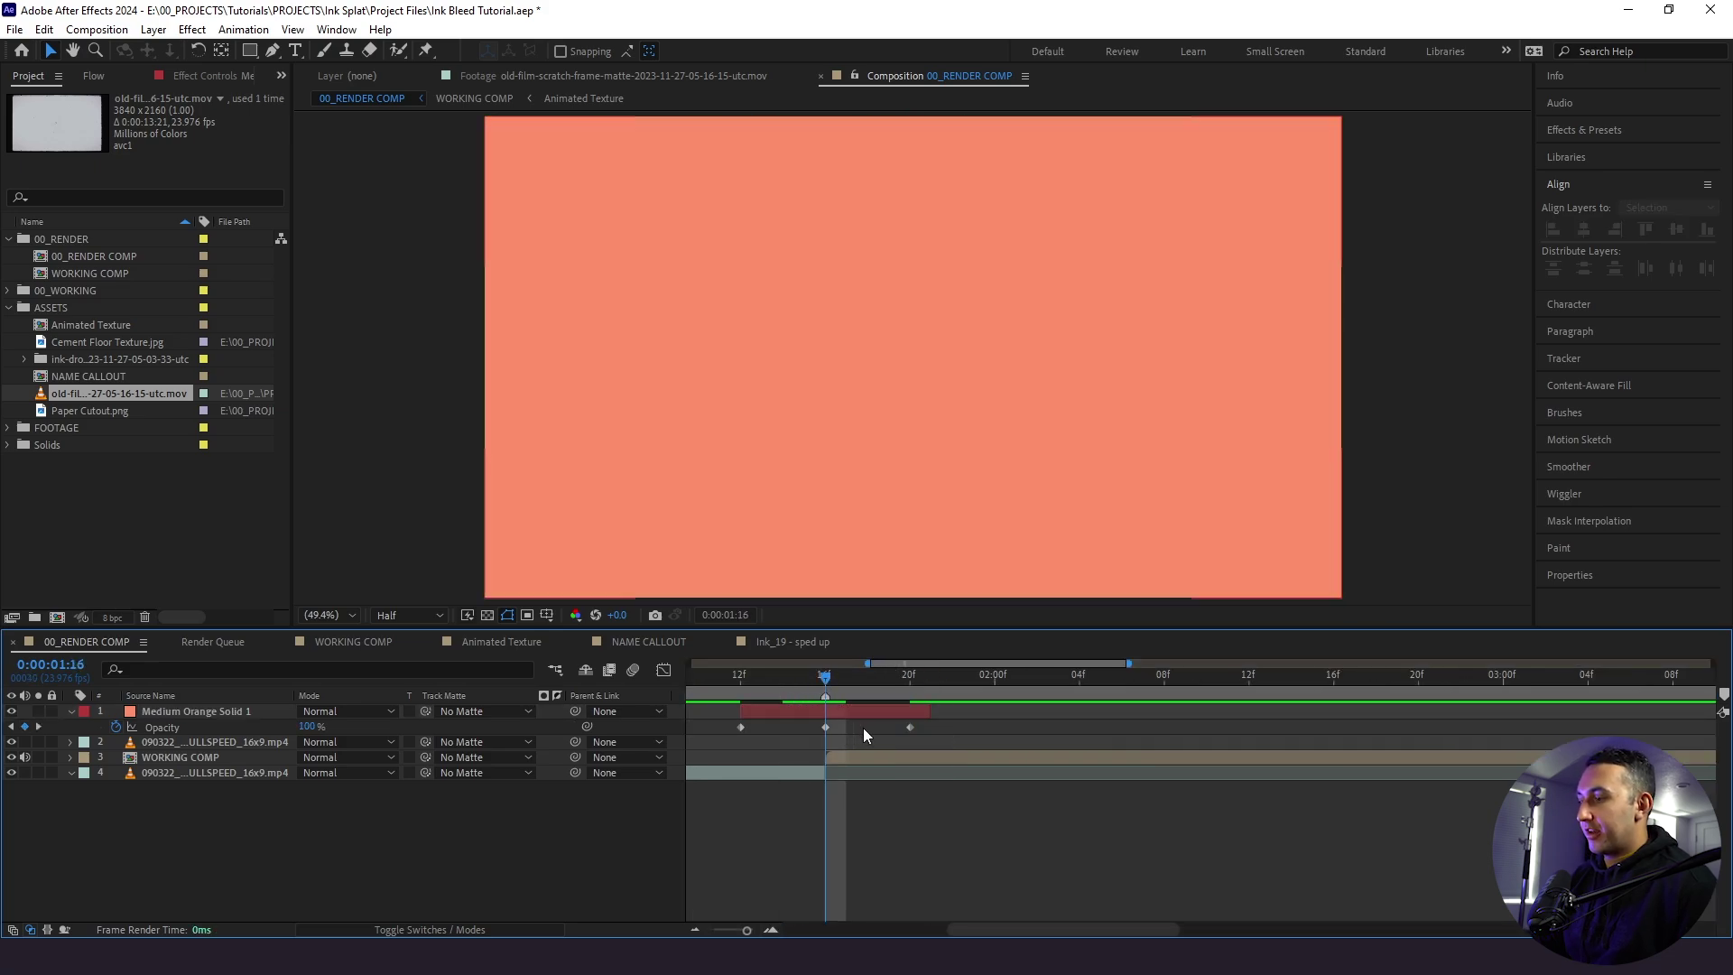
{"action": "left_click_drag", "start_coordinate": [945, 724], "coordinate": [723, 740]}
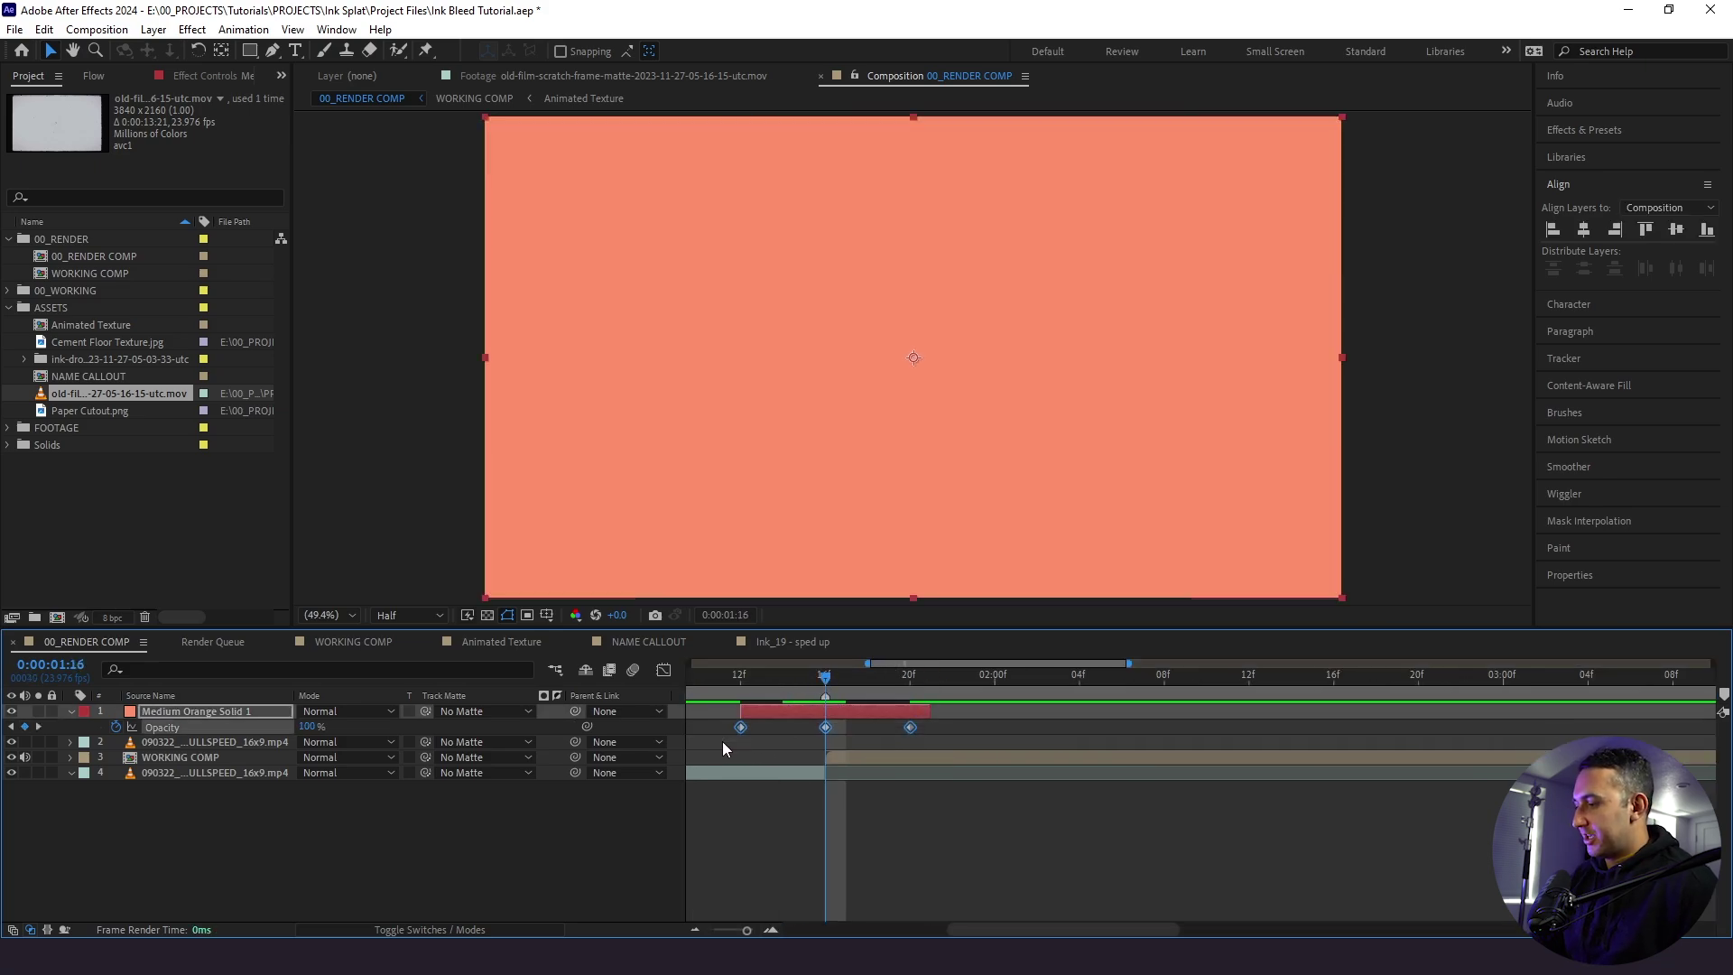
{"action": "key", "text": "F9"}
{"action": "left_click", "coordinate": [709, 931]}
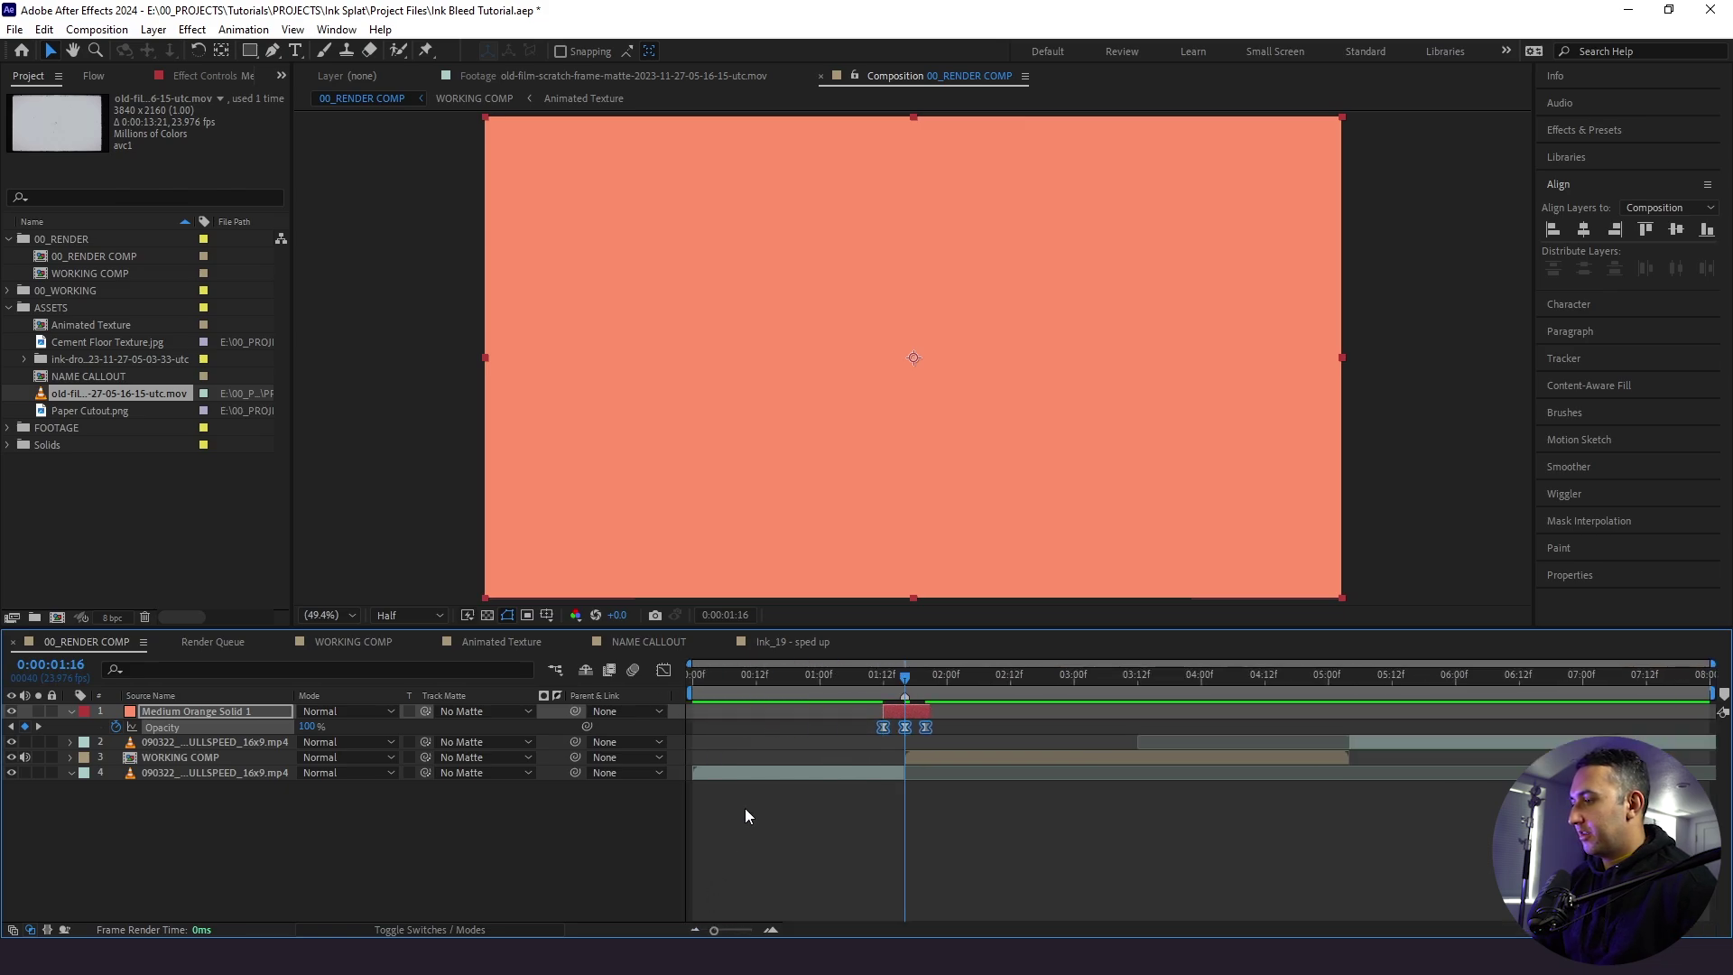
{"action": "left_click", "coordinate": [747, 812]}
- Duplicate the orange flash solid, move the copy to about 5:00, and preview
{"action": "left_click", "coordinate": [895, 713]}
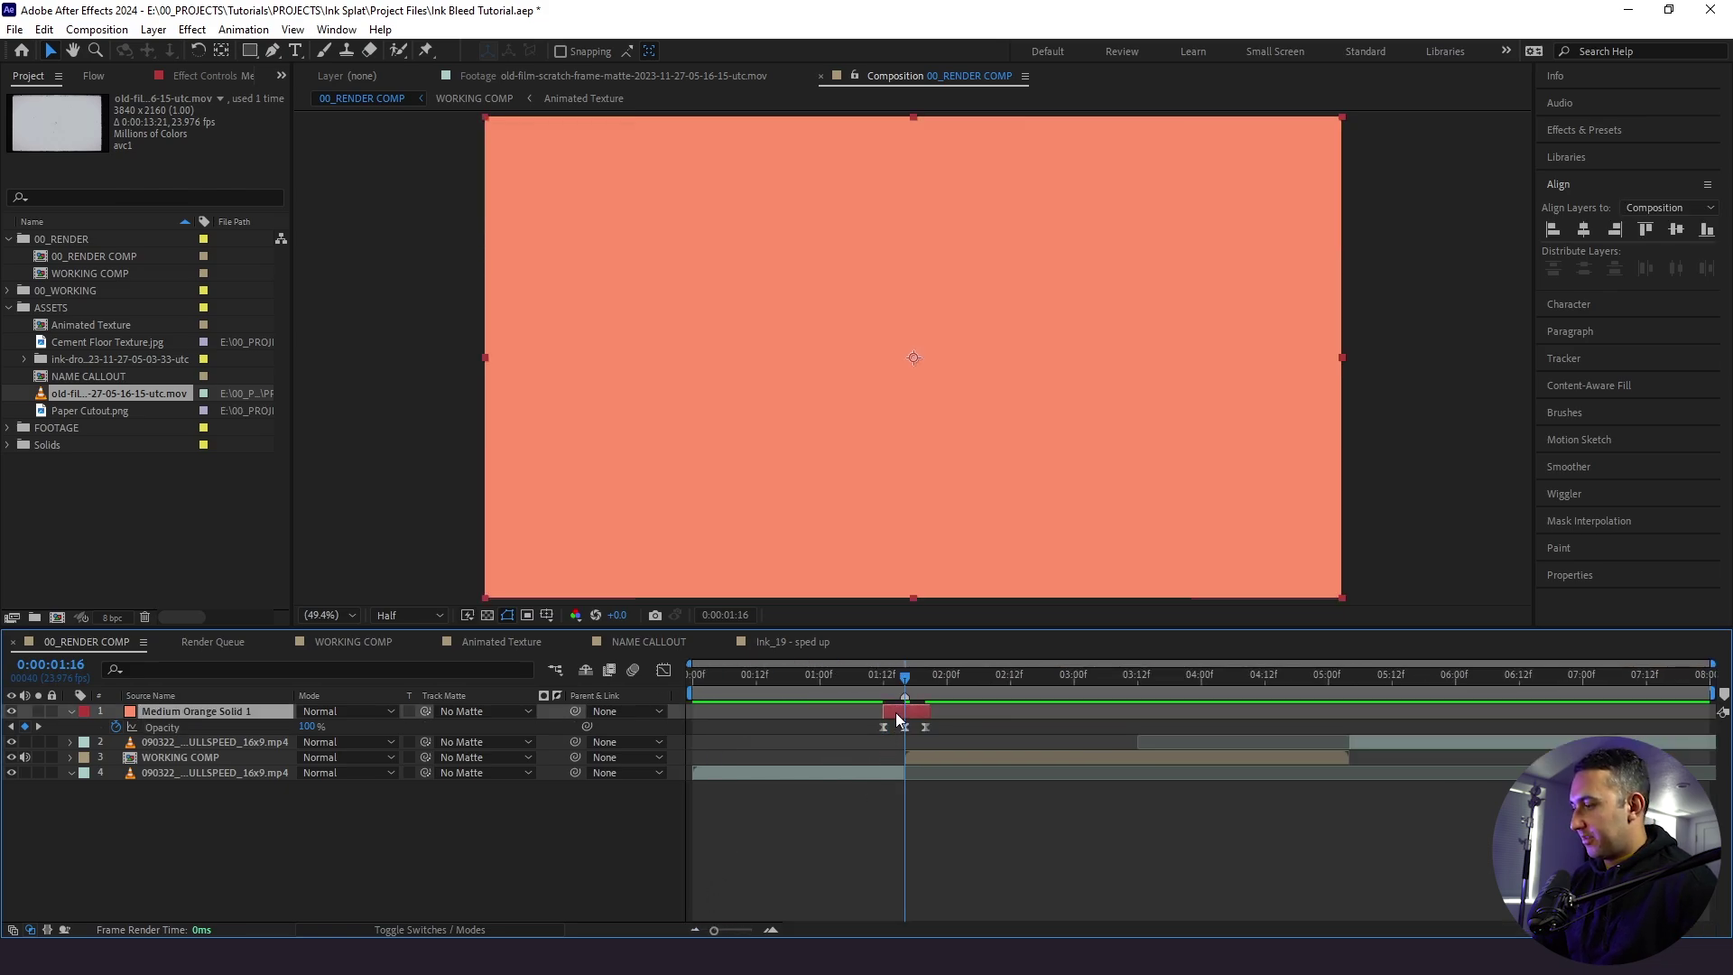
{"action": "key", "text": "ctrl+d"}
{"action": "key", "text": "u"}
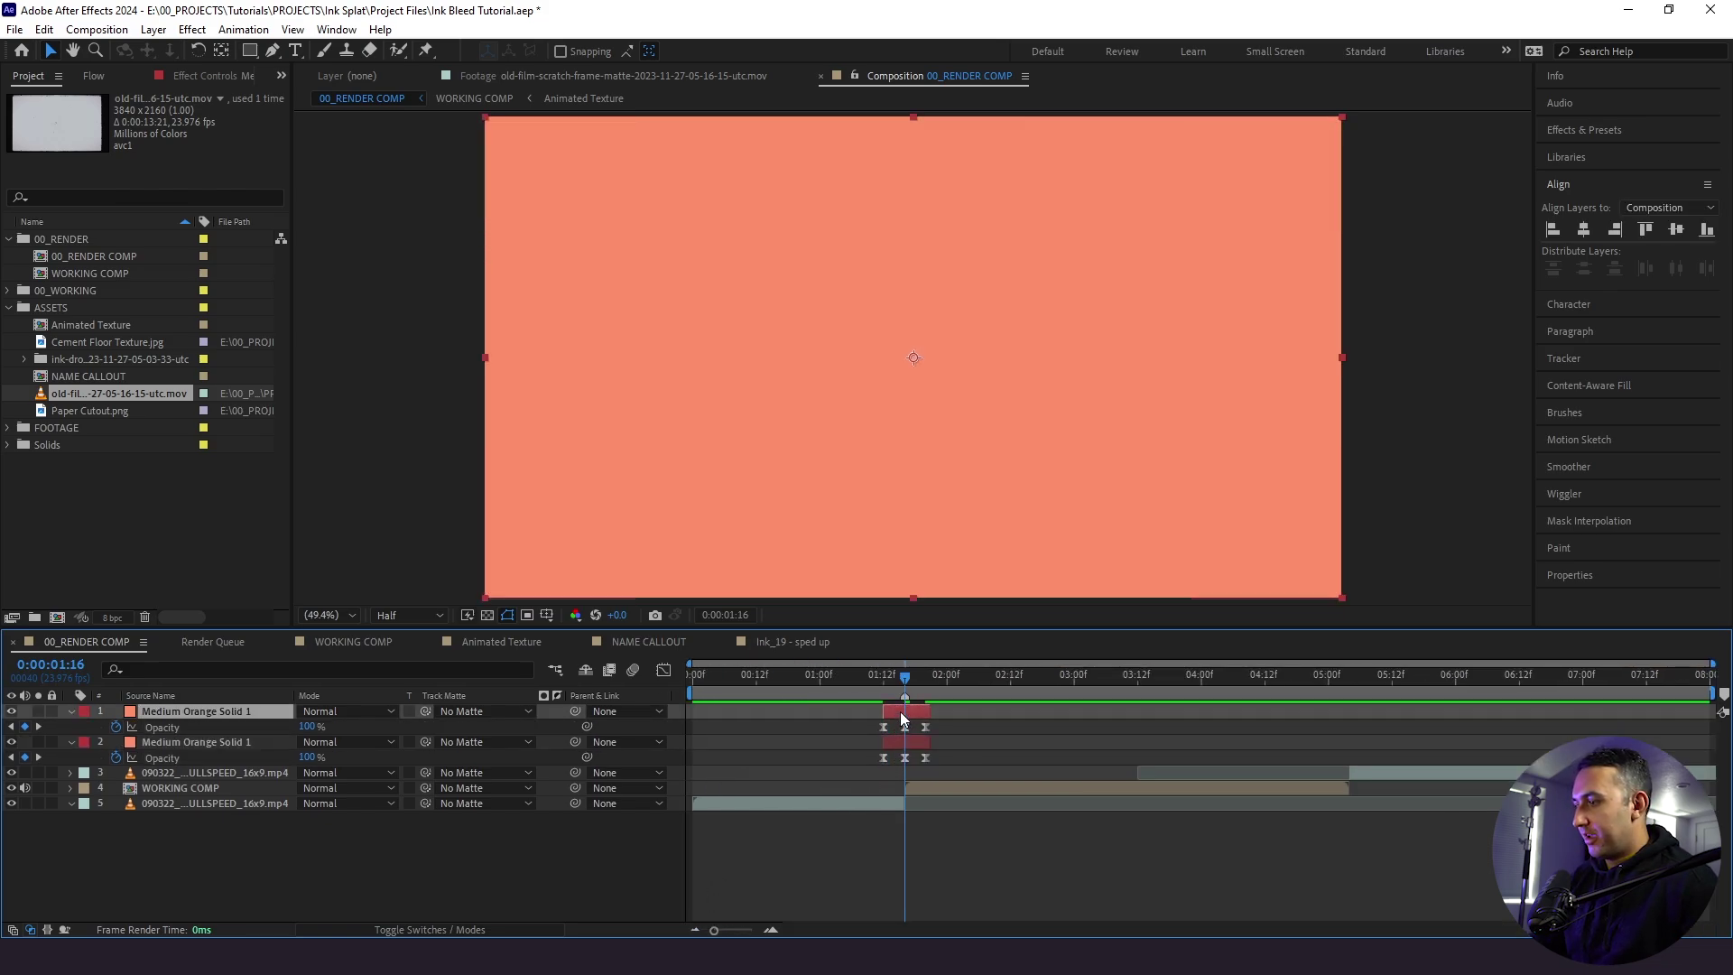
{"action": "left_click_drag", "start_coordinate": [901, 712], "coordinate": [1345, 738]}
{"action": "key", "text": "space"}
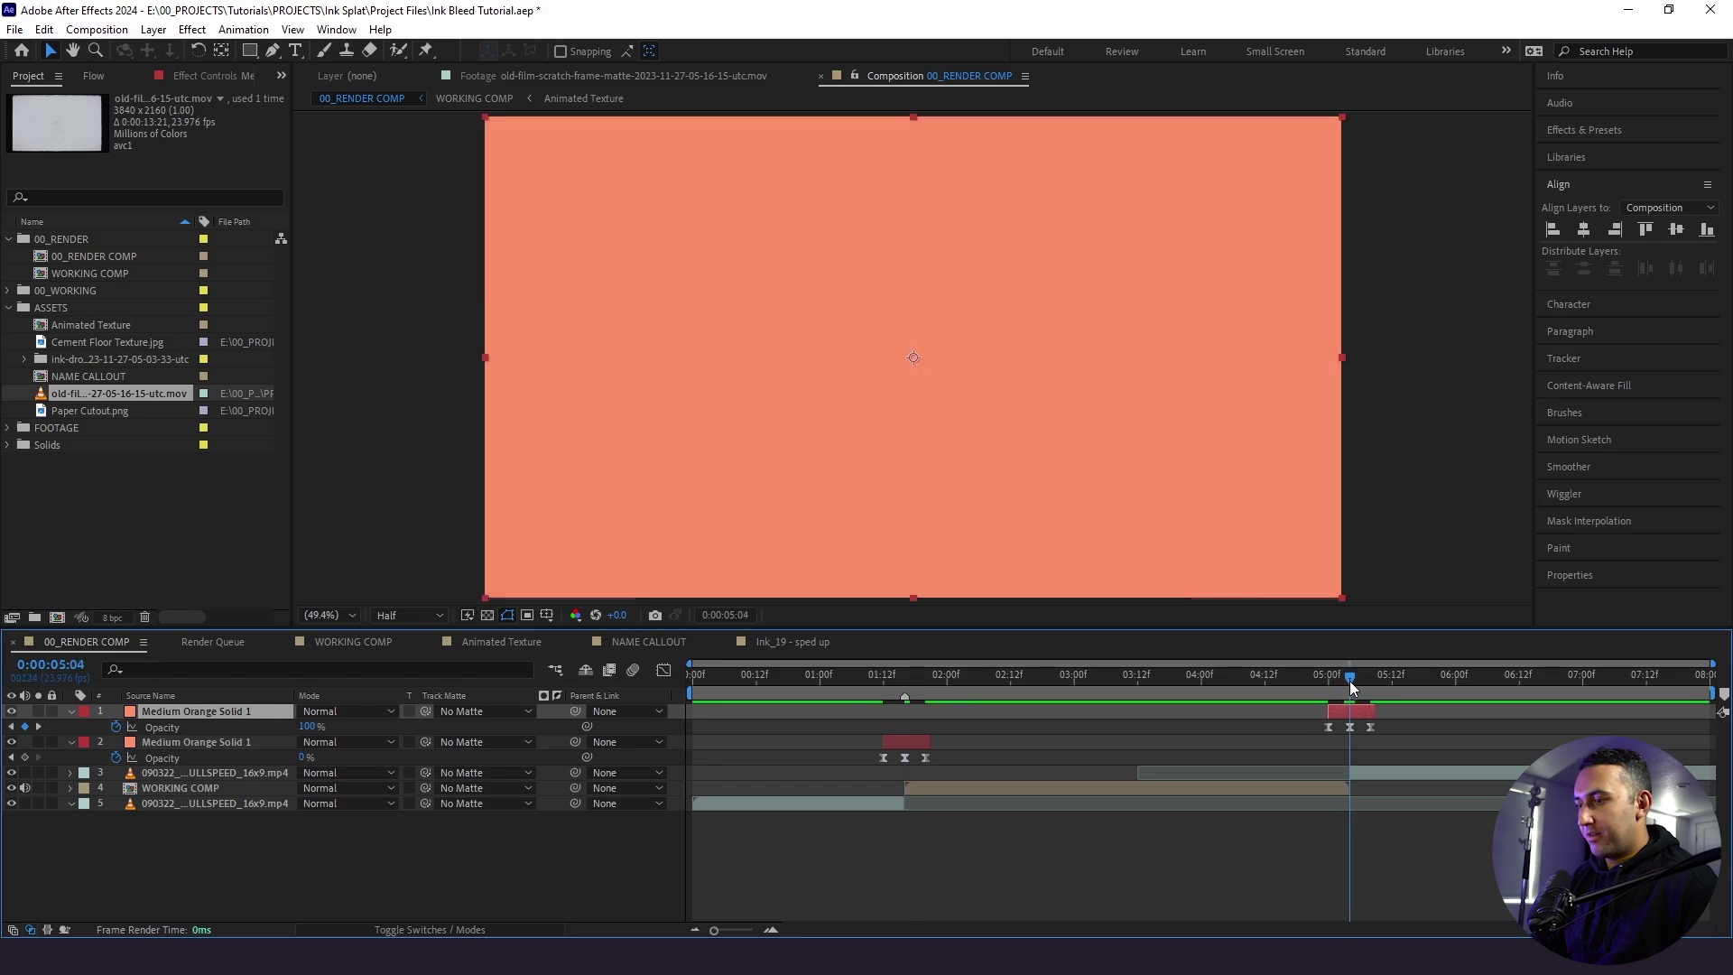